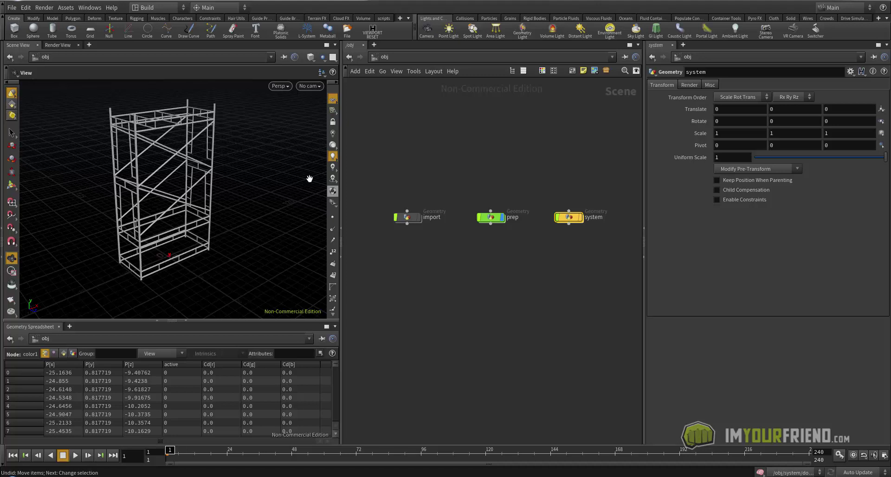
# - Look over the scaffold in the viewport and open the network inside the system geometry object
pyautogui.moveTo(245, 165)
pyautogui.mouseDown()
pyautogui.moveTo(258, 167)
pyautogui.moveTo(238, 167)
pyautogui.mouseUp()
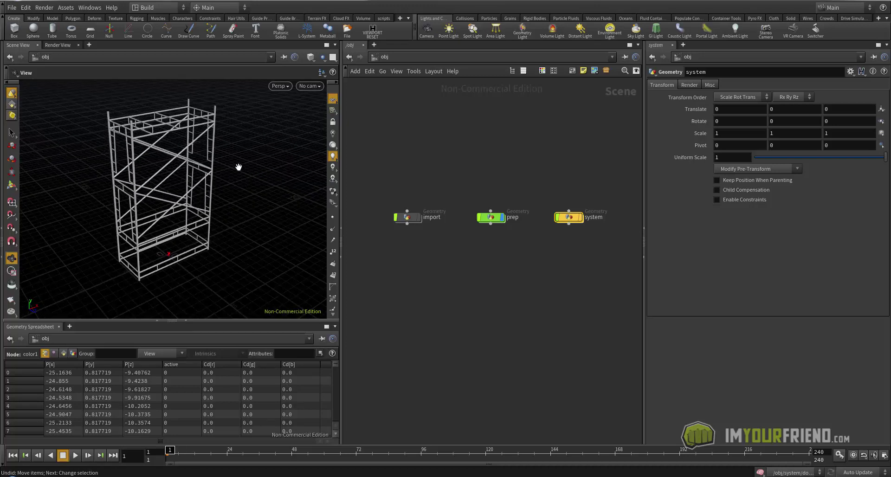
pyautogui.moveTo(248, 183); pyautogui.dragTo(243, 179)
pyautogui.moveTo(243, 179); pyautogui.dragTo(275, 167, button='right')
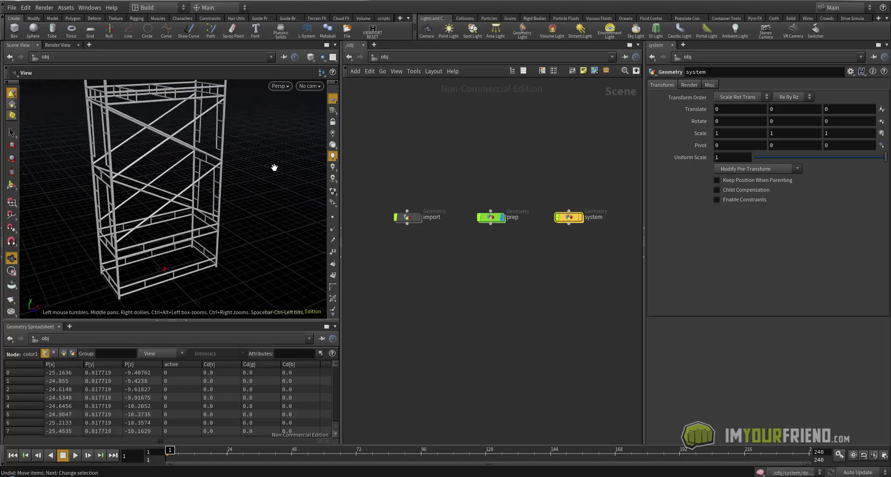
pyautogui.moveTo(274, 167); pyautogui.dragTo(278, 183, button='middle')
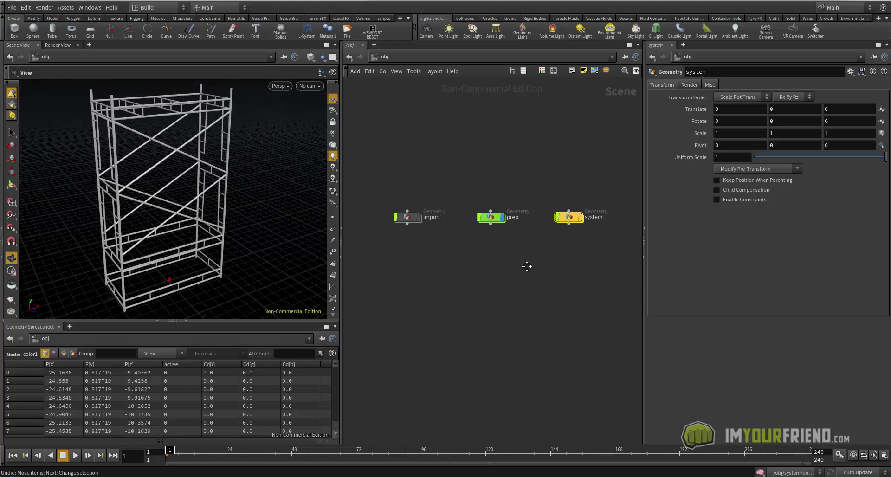
pyautogui.doubleClick(569, 217)
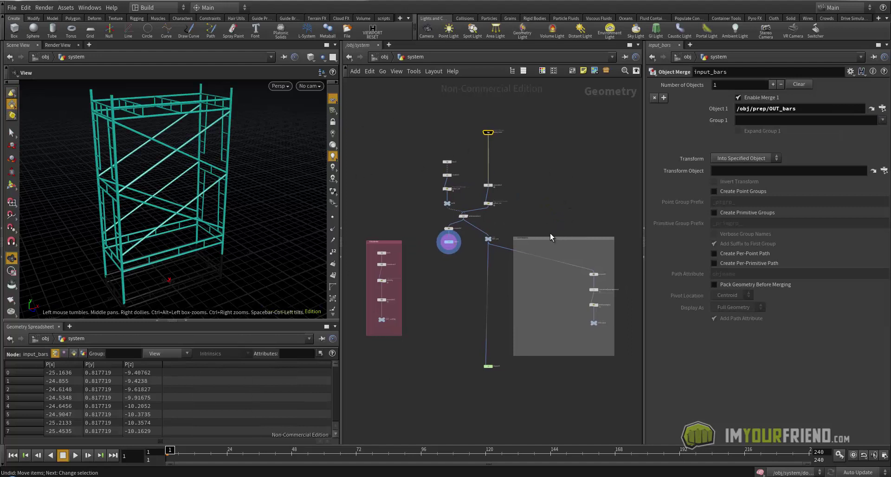
# - Narrow the viewport to give the network editor more width and frame all nodes of the system network
pyautogui.moveTo(342, 212); pyautogui.dragTo(290, 212)
pyautogui.moveTo(407, 251); pyautogui.dragTo(428, 219, button='middle')
pyautogui.moveTo(404, 212); pyautogui.dragTo(478, 233, button='right')
pyautogui.moveTo(367, 222); pyautogui.dragTo(442, 222, button='middle')
pyautogui.click(411, 210)
pyautogui.press('h')
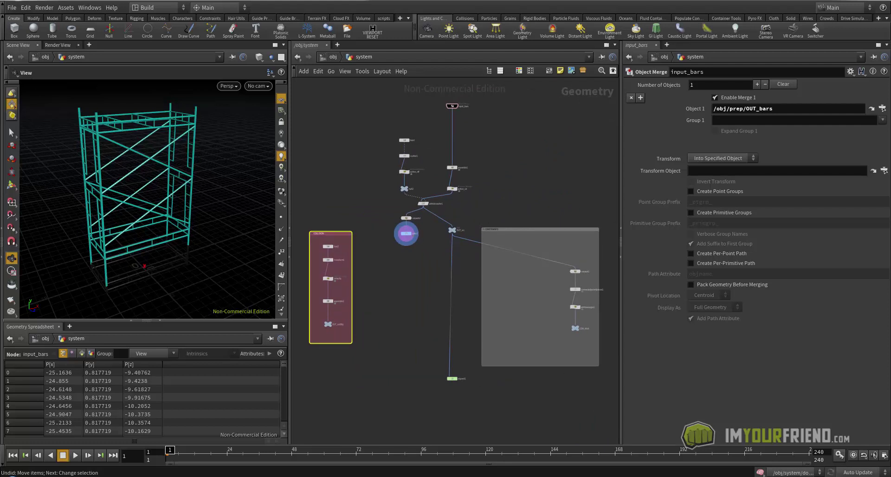
pyautogui.click(504, 168)
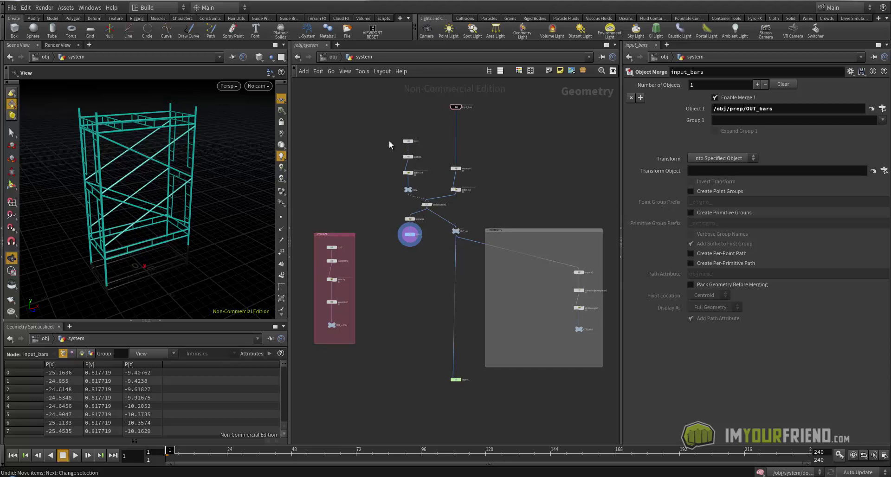
# - Enclose the four-node chain starting at box1 in a network box and enlarge the box around it
pyautogui.moveTo(388, 129); pyautogui.dragTo(411, 193)
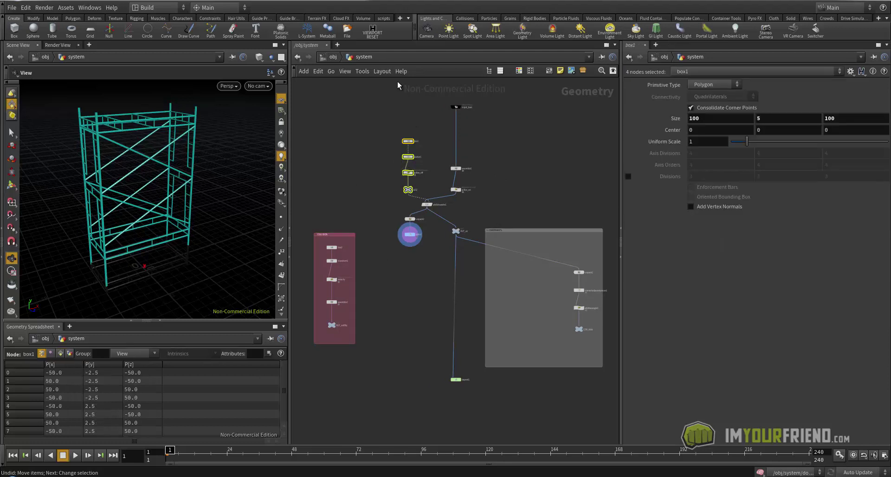
pyautogui.click(548, 70)
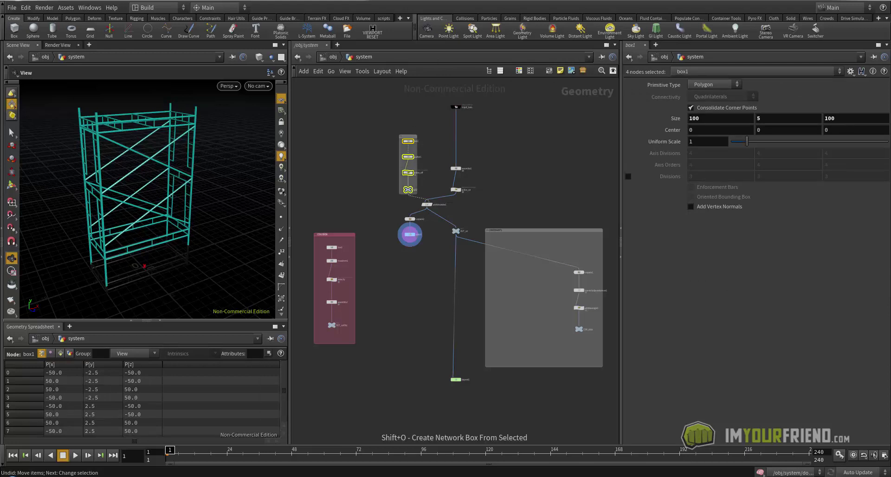
pyautogui.scroll(3, 385, 199)
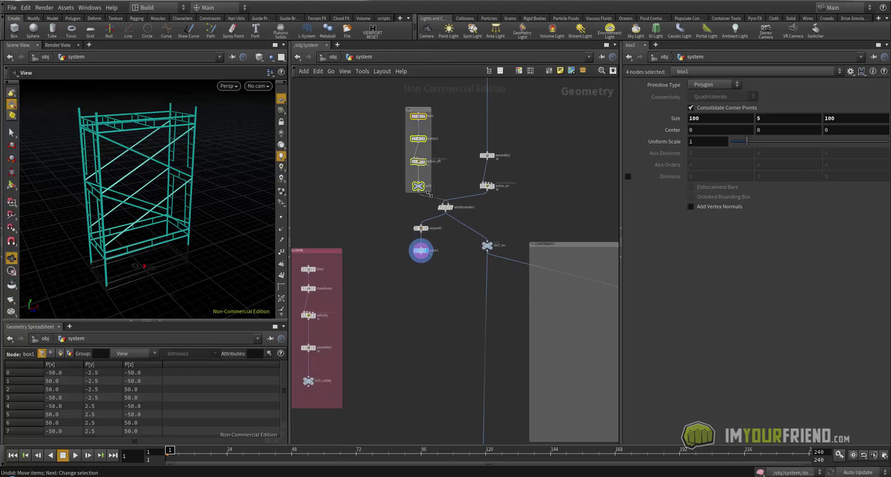
pyautogui.moveTo(406, 108); pyautogui.dragTo(392, 100)
pyautogui.click(531, 133)
# - Create an empty network box, move it beside the assemble node and delete it
pyautogui.moveTo(532, 132); pyautogui.dragTo(490, 140, button='middle')
pyautogui.click(548, 70)
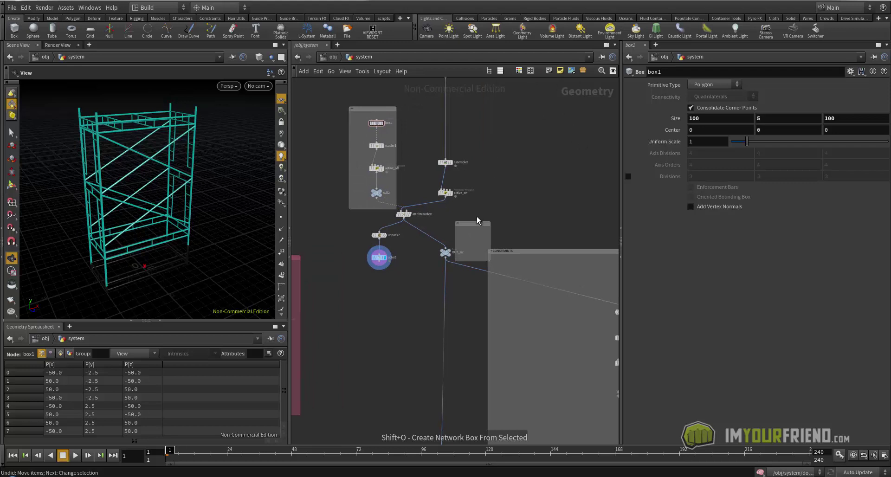
pyautogui.moveTo(558, 184); pyautogui.dragTo(513, 140)
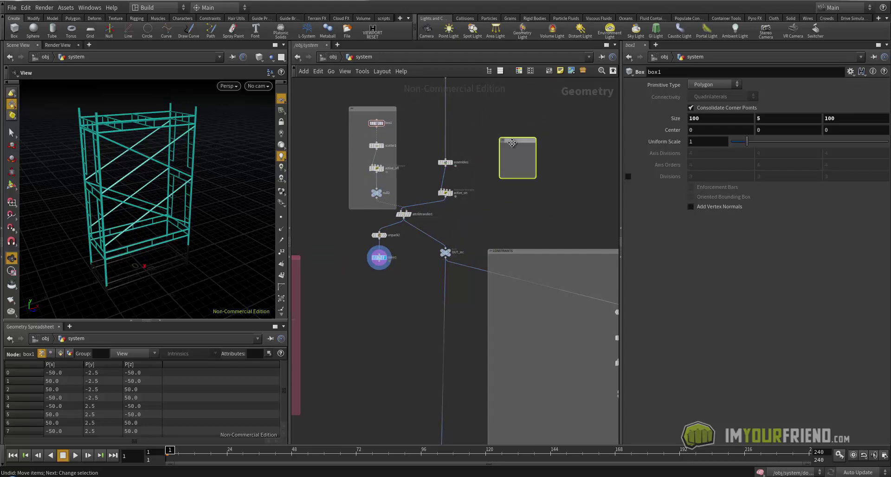
pyautogui.press('Delete')
# - Title the network box around the box1 chain "im awesome" and delete that box
pyautogui.doubleClick(374, 110)
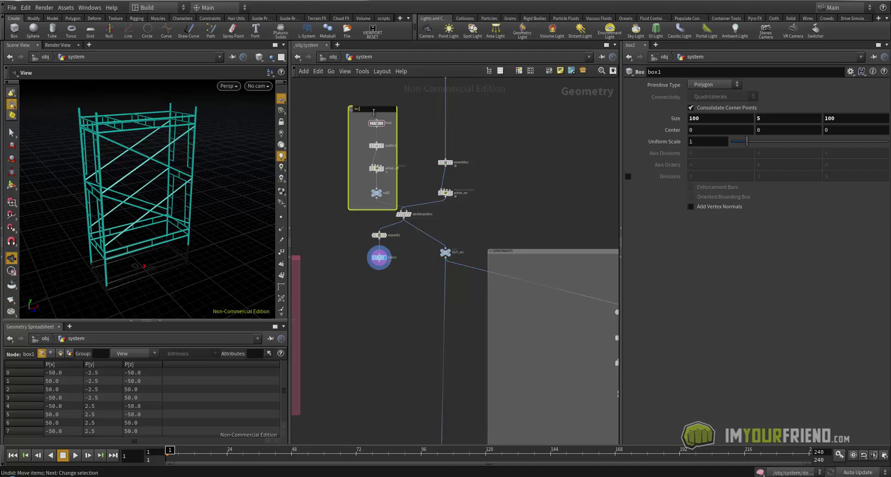
pyautogui.write('im awesome')
pyautogui.press('Return')
pyautogui.press('Delete')
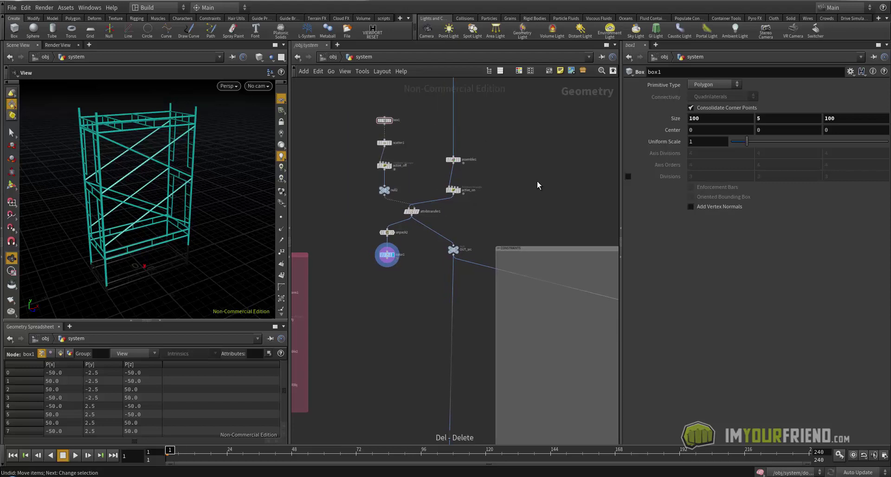
# - Undo the move of the constraints network box and rewire its first node to the null below attribtransfer1
pyautogui.press('h')
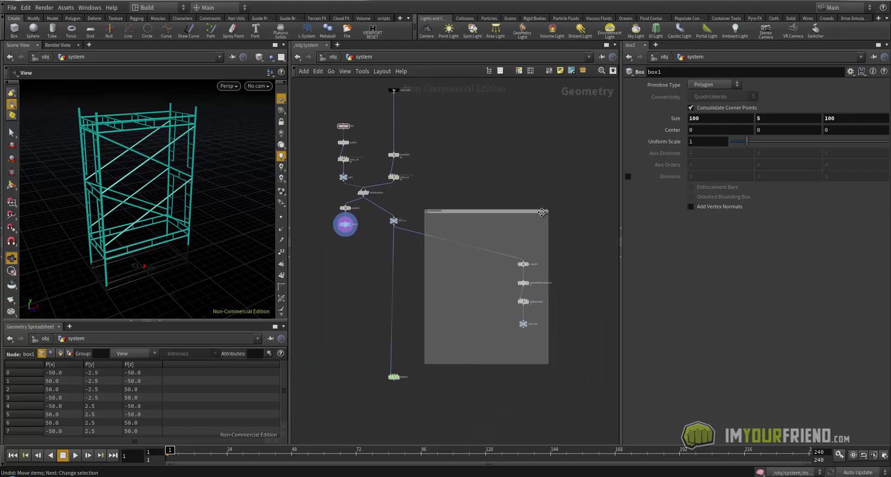
pyautogui.moveTo(515, 212); pyautogui.dragTo(541, 187)
pyautogui.hotkey('ctrl', 'z')
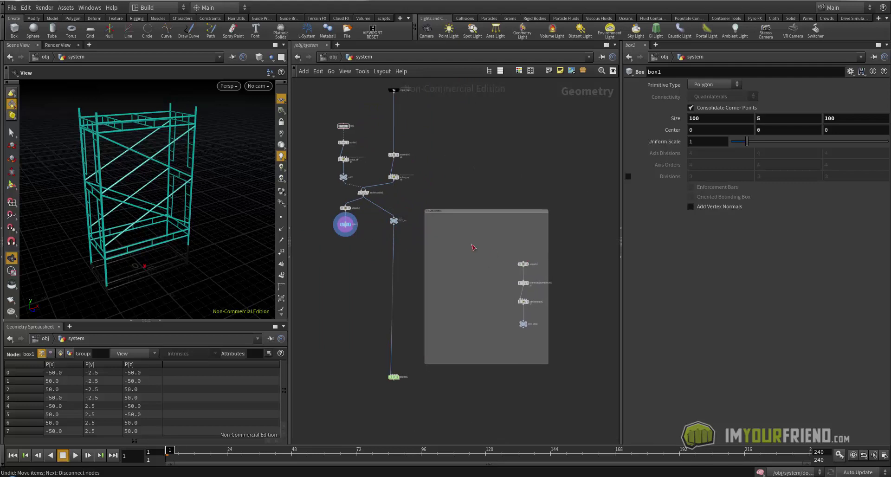
pyautogui.moveTo(523, 261); pyautogui.dragTo(394, 225)
# - Colour the constraints network box dark slate blue using the network editor's colour palette
pyautogui.moveTo(378, 254); pyautogui.dragTo(432, 260, button='middle')
pyautogui.scroll(-1, 447, 241)
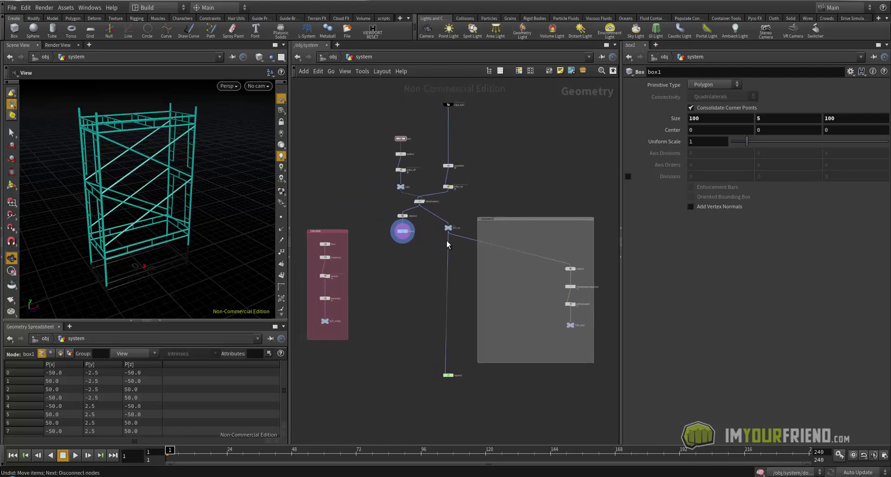
pyautogui.press('c')
pyautogui.click(510, 232)
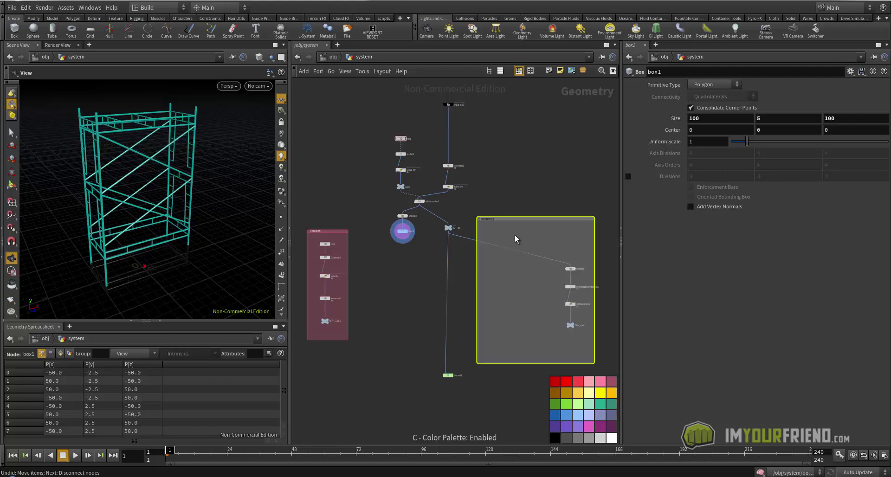
pyautogui.click(590, 416)
pyautogui.click(602, 416)
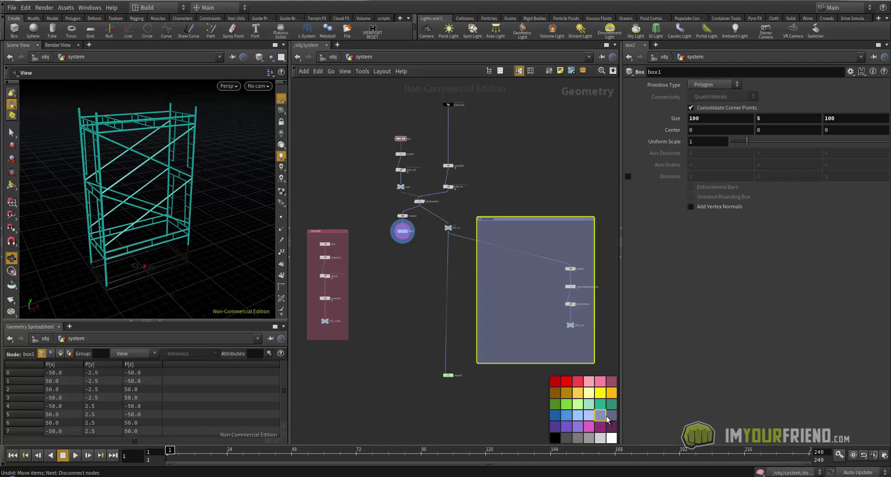
pyautogui.click(613, 417)
pyautogui.click(533, 185)
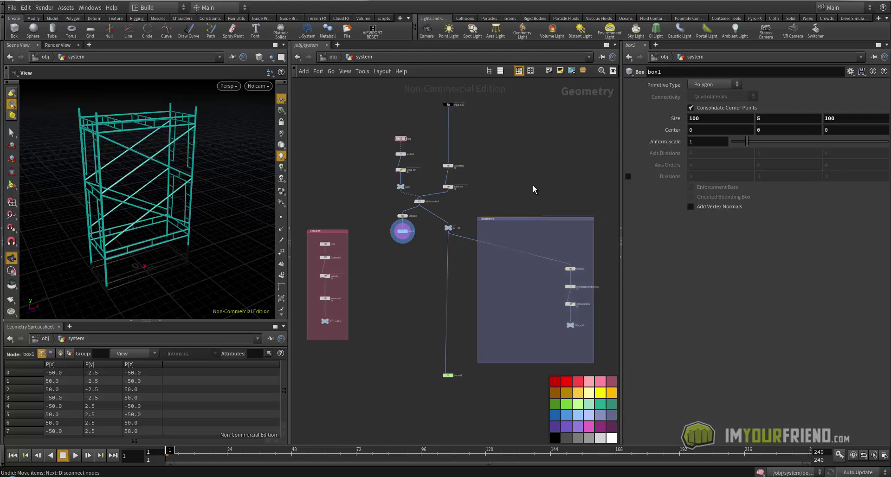
pyautogui.moveTo(533, 185); pyautogui.dragTo(527, 169, button='middle')
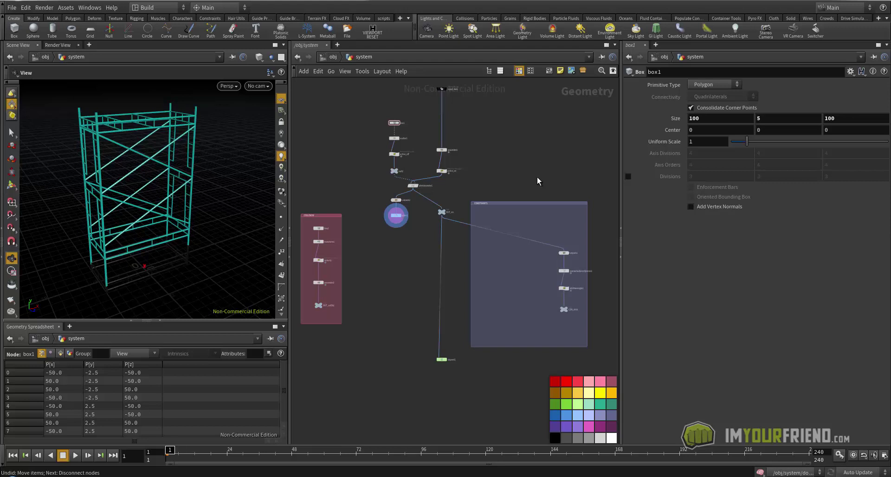
pyautogui.press('c')
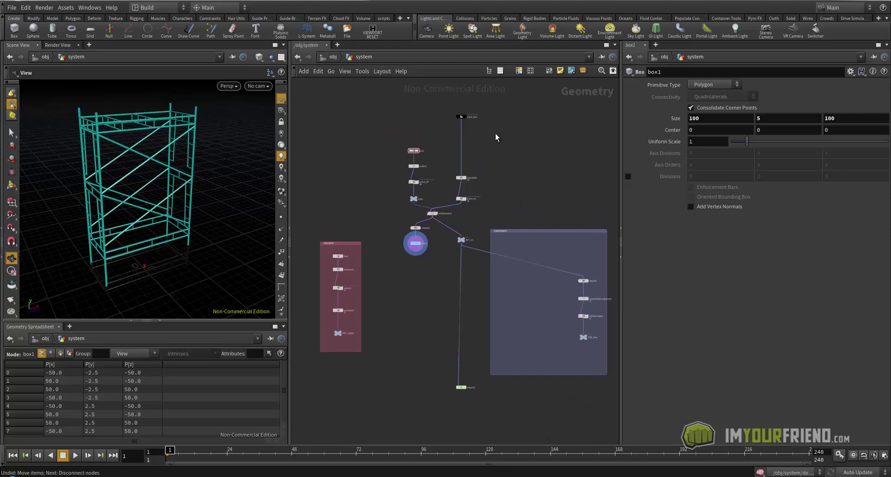
# - Examine the layout of the system network, including the collision and constraints network boxes, and the scaffold geometry
pyautogui.scroll(-3, 523, 173)
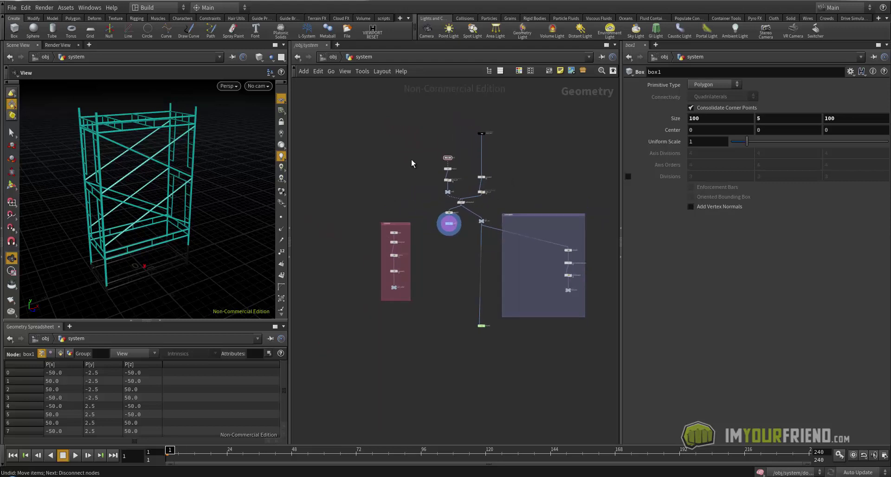
pyautogui.scroll(3, 530, 202)
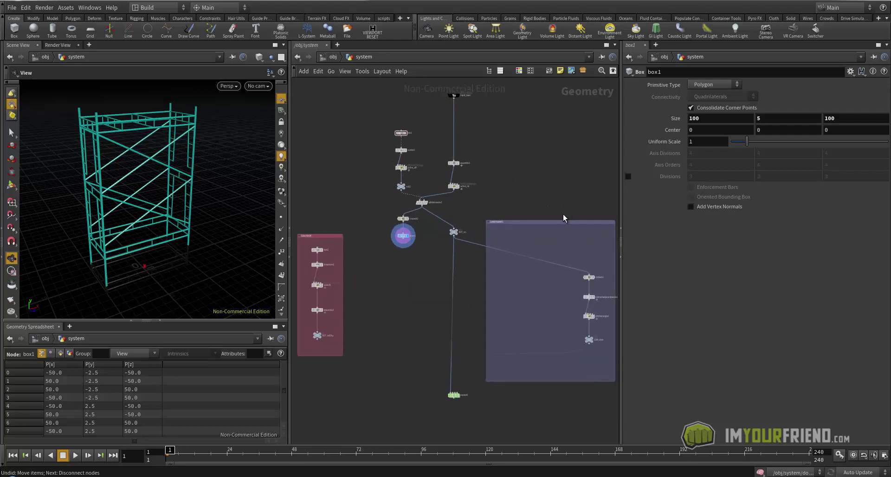
pyautogui.moveTo(557, 187); pyautogui.dragTo(552, 192, button='middle')
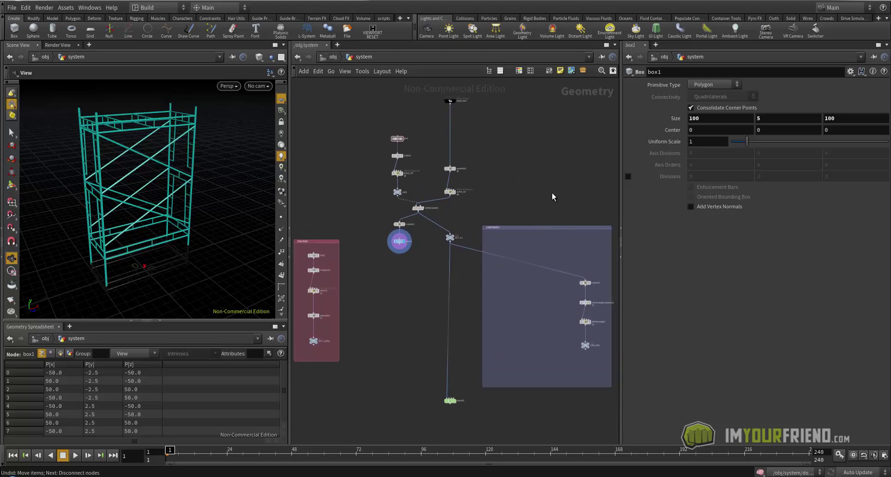
pyautogui.click(515, 228)
pyautogui.moveTo(425, 249); pyautogui.dragTo(504, 231, button='middle')
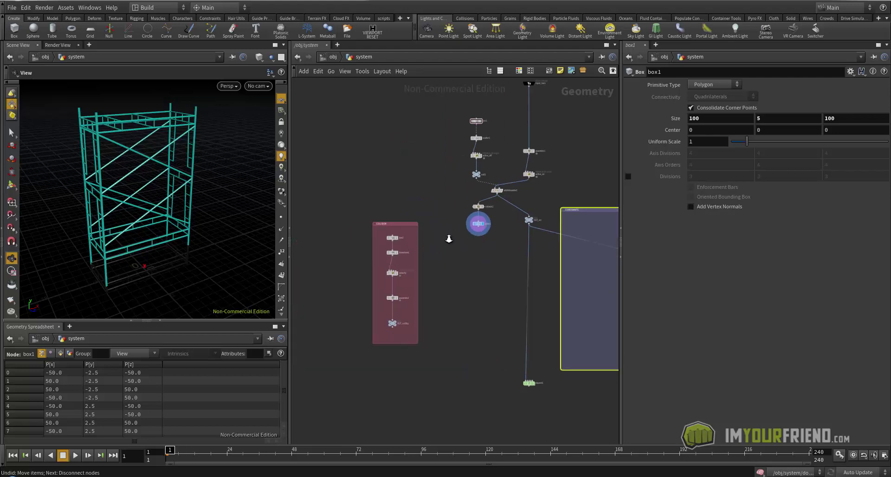
pyautogui.scroll(3, 449, 237)
pyautogui.click(358, 226)
pyautogui.scroll(-3, 464, 225)
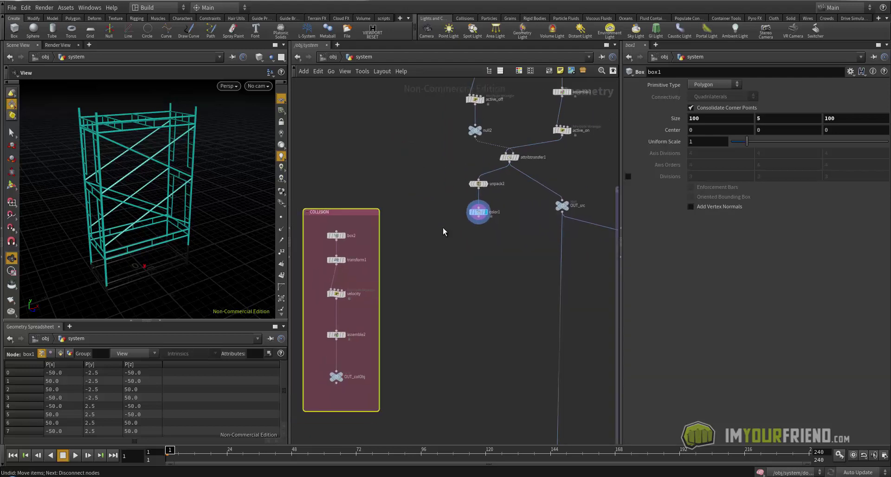
pyautogui.scroll(-2, 453, 264)
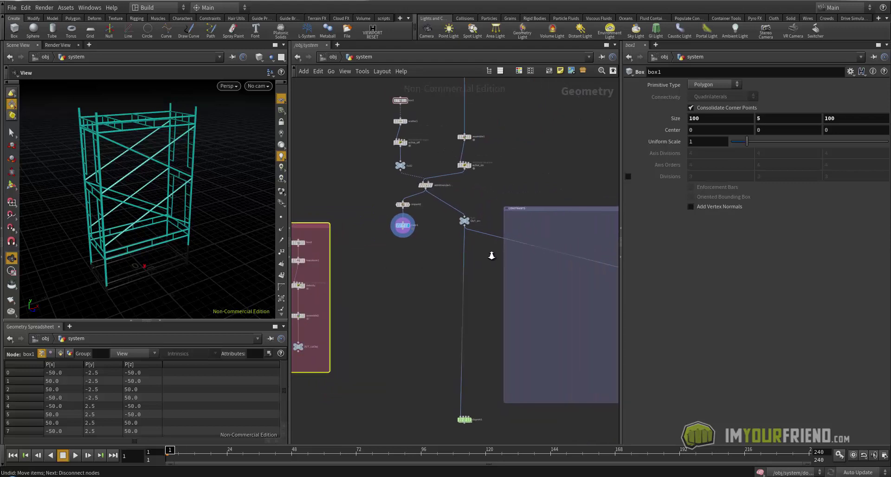
pyautogui.moveTo(546, 270); pyautogui.dragTo(485, 249, button='middle')
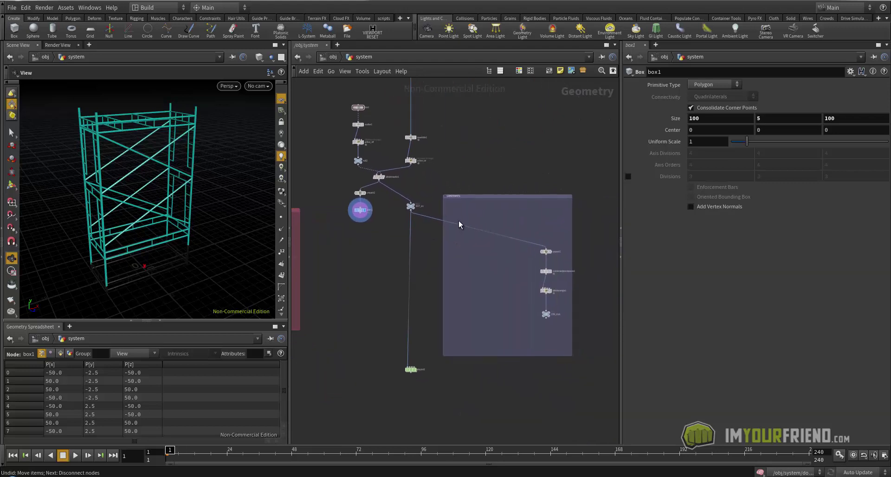
pyautogui.moveTo(549, 254)
pyautogui.moveTo(175, 169); pyautogui.dragTo(188, 199)
pyautogui.press('s')
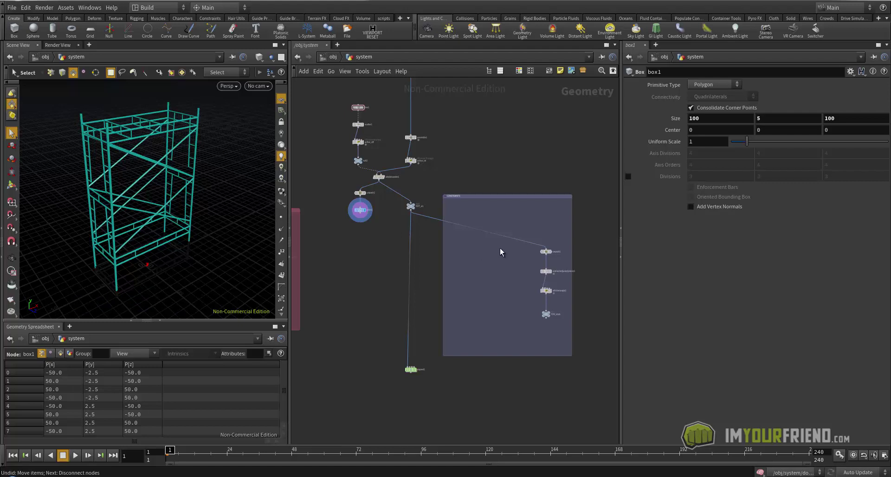
pyautogui.press('h')
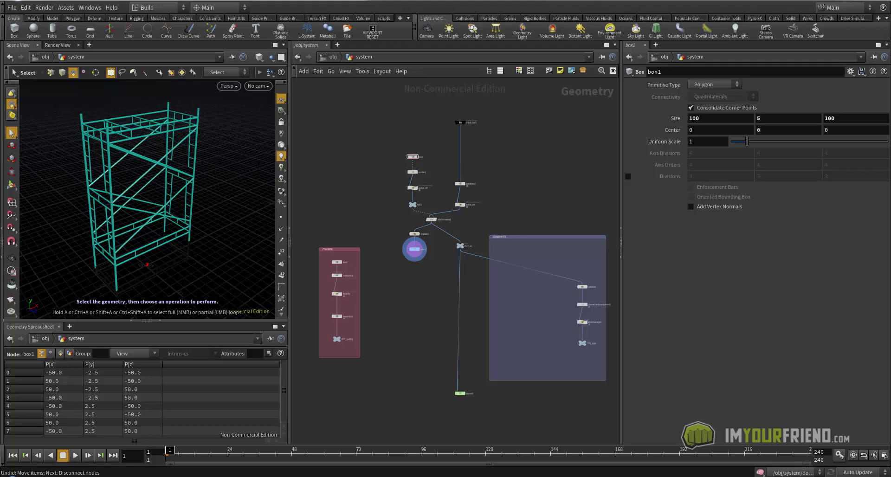
pyautogui.moveTo(470, 313); pyautogui.dragTo(470, 286, button='middle')
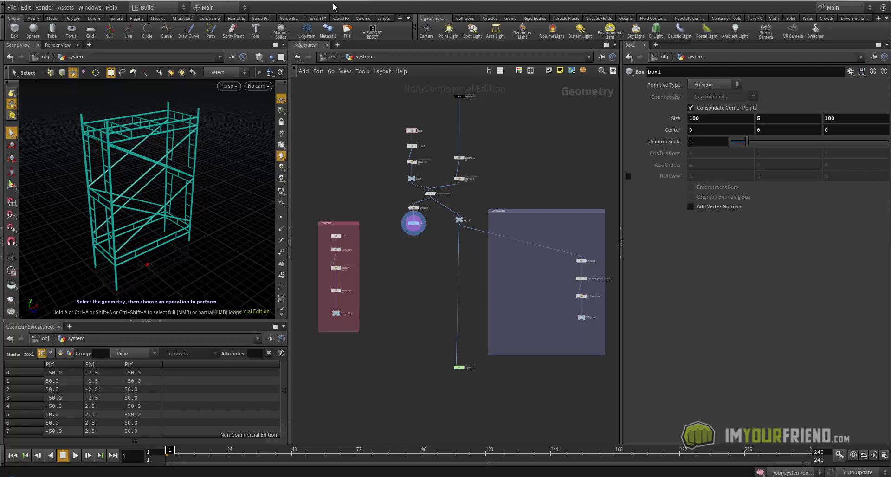
# - Switch to the browser, open the odforce forums home page and look through its Houdini categories
pyautogui.hotkey('alt', 'Tab')
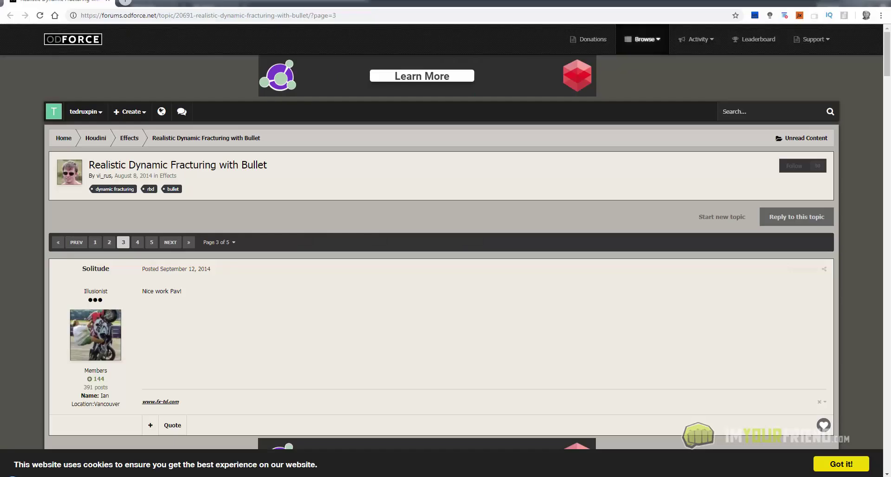
pyautogui.click(73, 39)
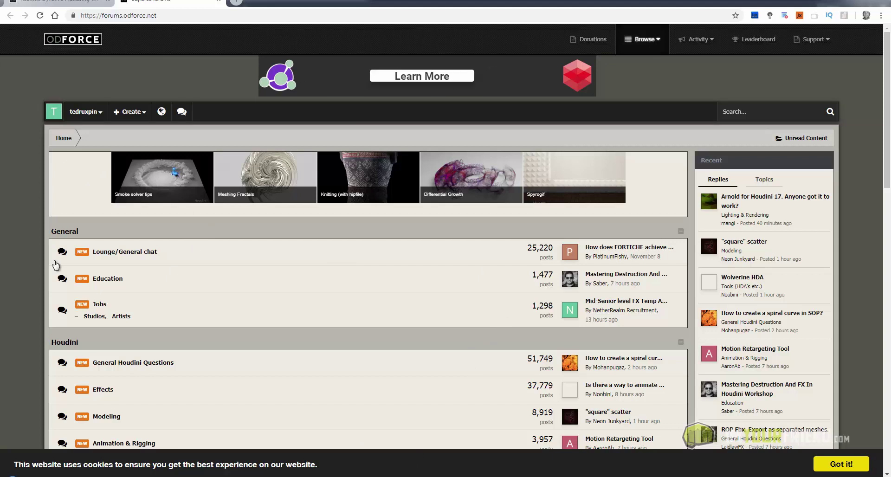
pyautogui.scroll(-7, 336, 338)
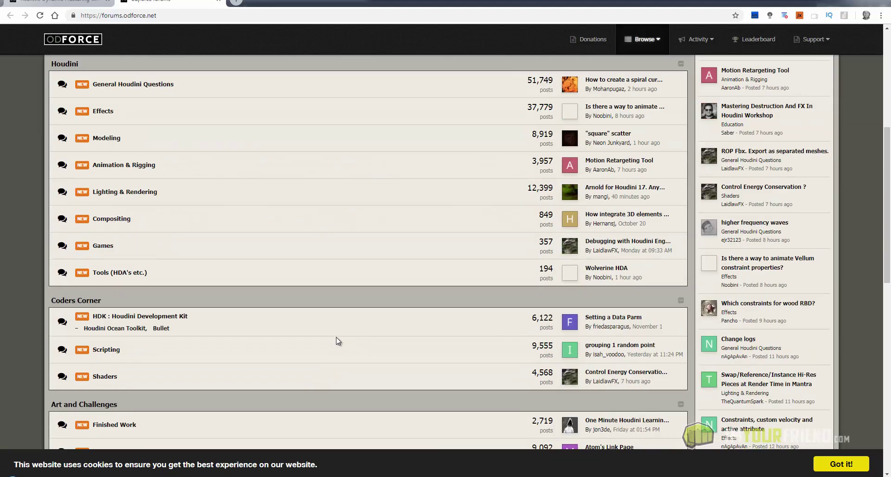
pyautogui.scroll(7, 336, 338)
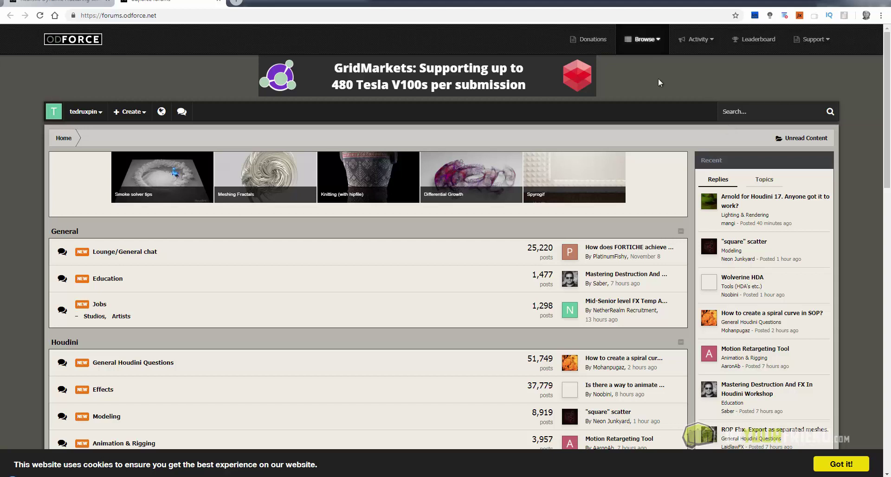
# - Open the Realistic Dynamic Fracturing with Bullet thread, look at its author's forum profile, and return to the thread
pyautogui.click(95, 5)
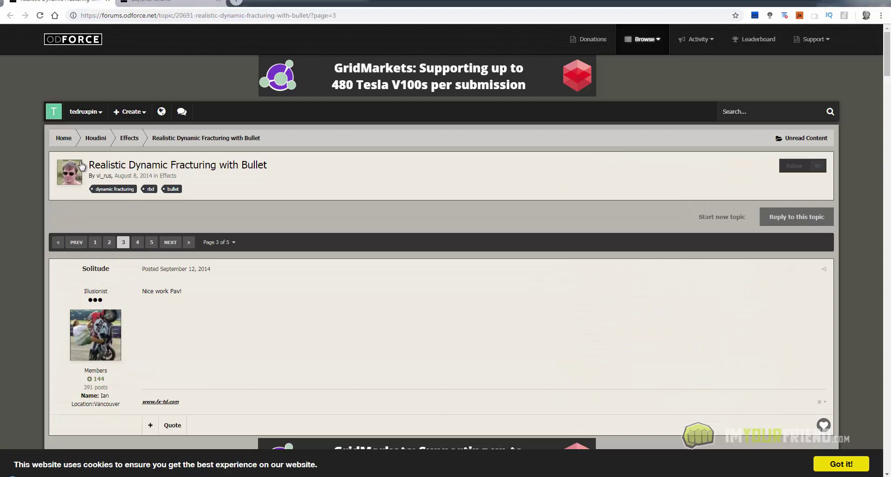
pyautogui.moveTo(89, 165); pyautogui.dragTo(272, 164)
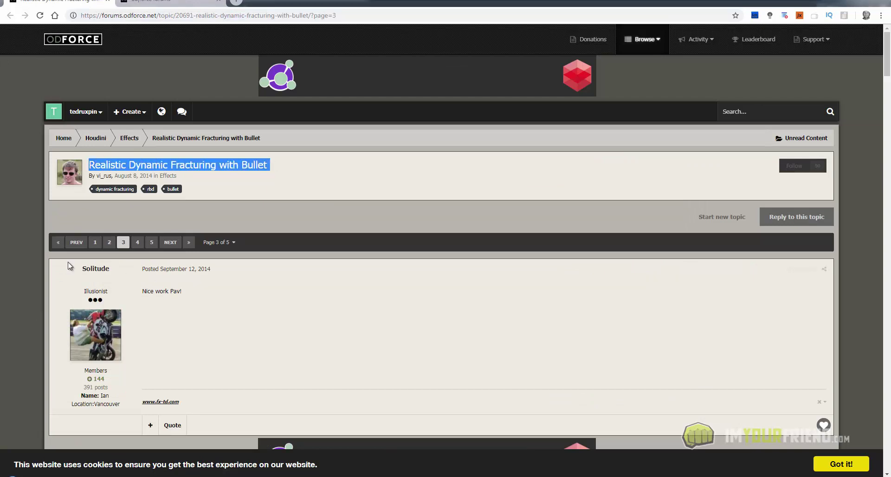
pyautogui.click(71, 188)
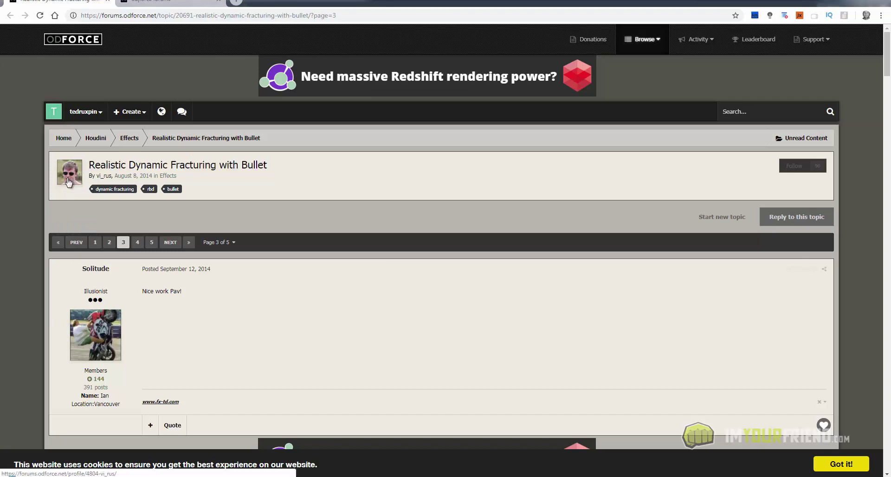
pyautogui.middleClick(104, 179)
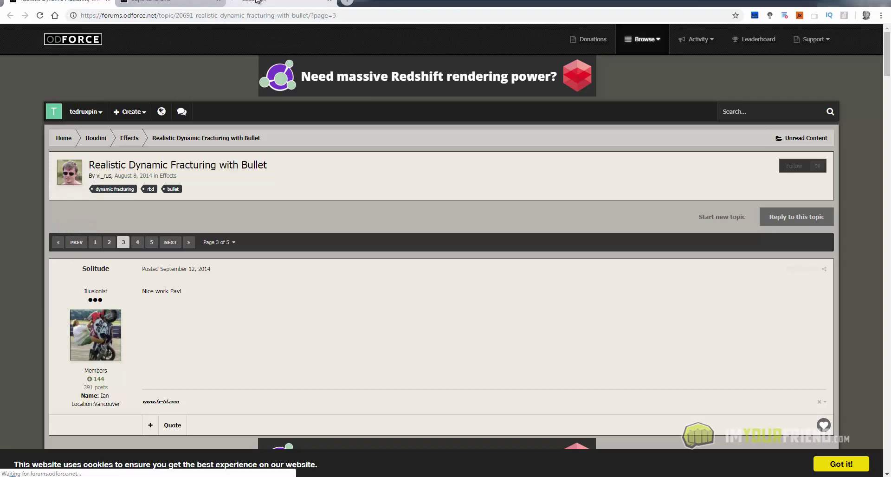
pyautogui.click(278, 2)
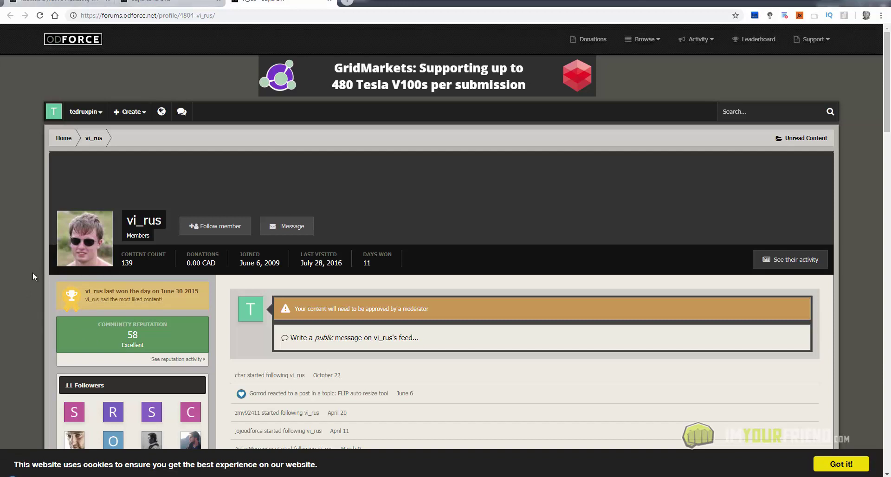
pyautogui.scroll(-4, 32, 272)
pyautogui.hotkey('ctrl', 'w')
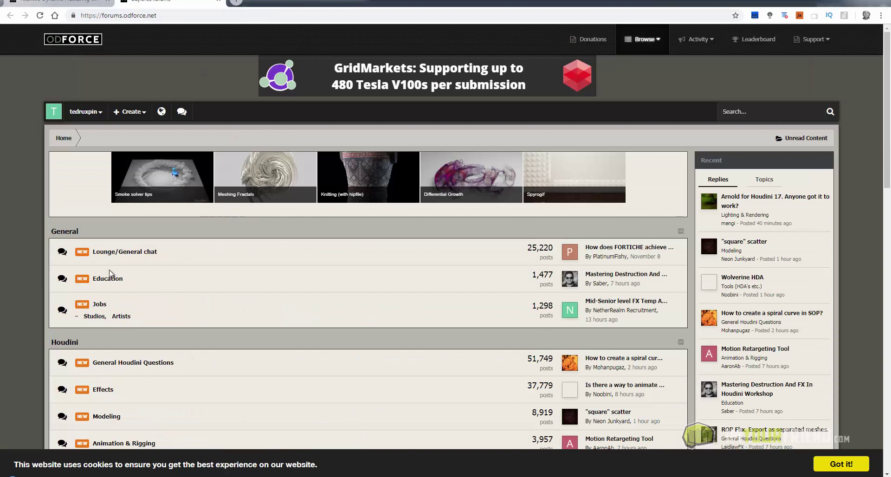
pyautogui.scroll(-4, 110, 274)
pyautogui.hotkey('ctrl', 'shift', 'Tab')
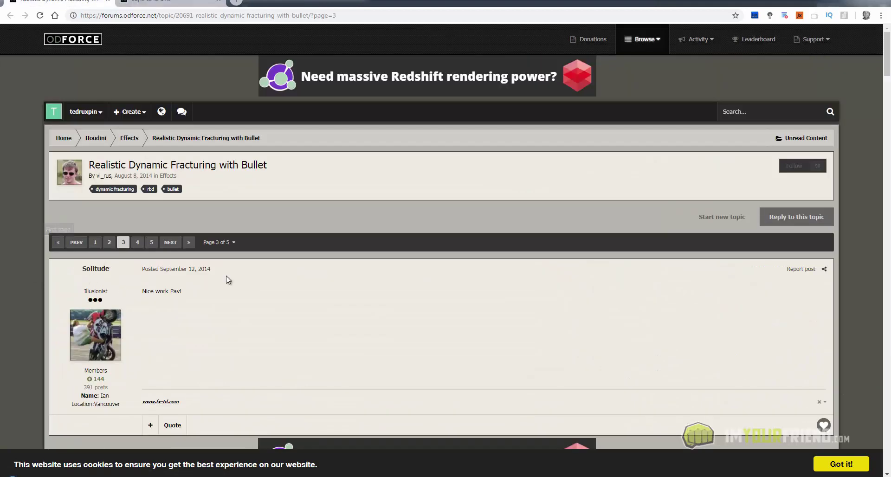
# - Go to page 2 of the dynamic fracturing thread and look through its posts and the embedded Structural Integrity System video
pyautogui.moveTo(90, 168); pyautogui.dragTo(238, 182)
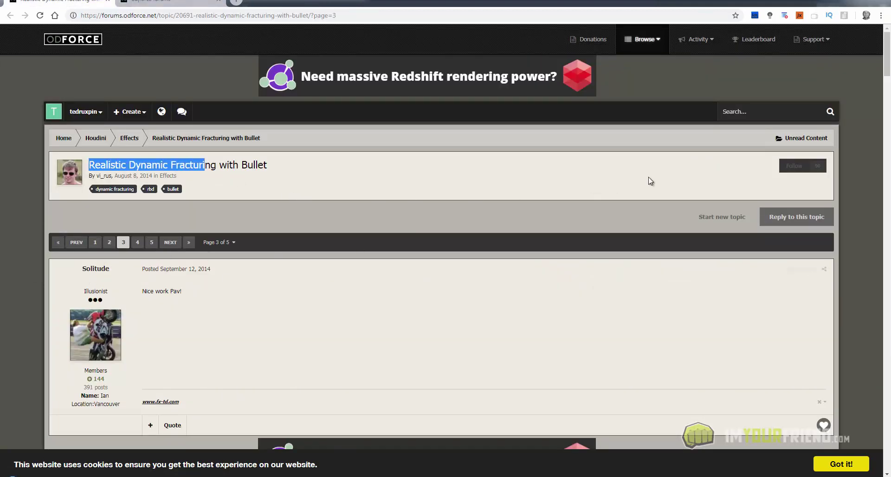
pyautogui.click(840, 74)
pyautogui.moveTo(888, 44); pyautogui.dragTo(884, 432)
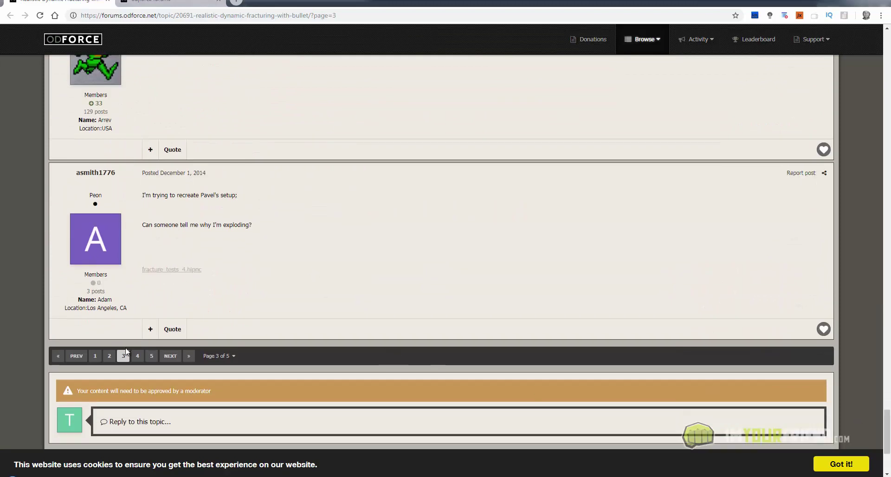
pyautogui.click(108, 358)
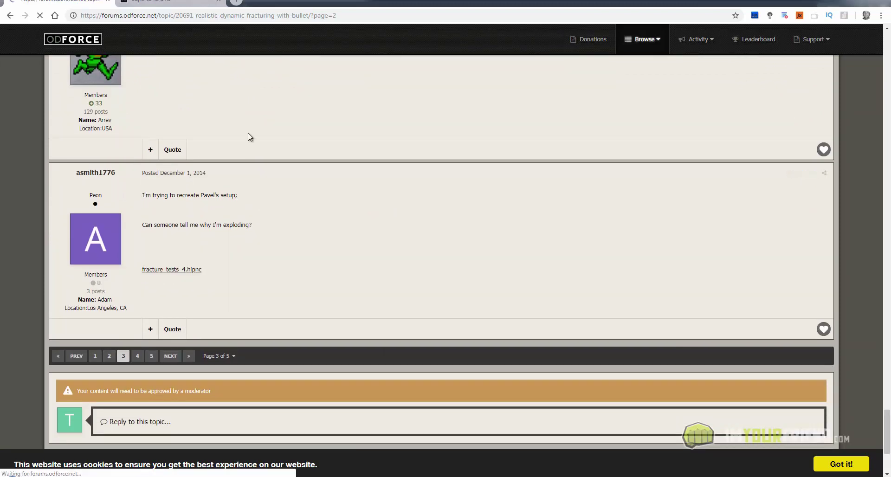
pyautogui.scroll(-3, 234, 375)
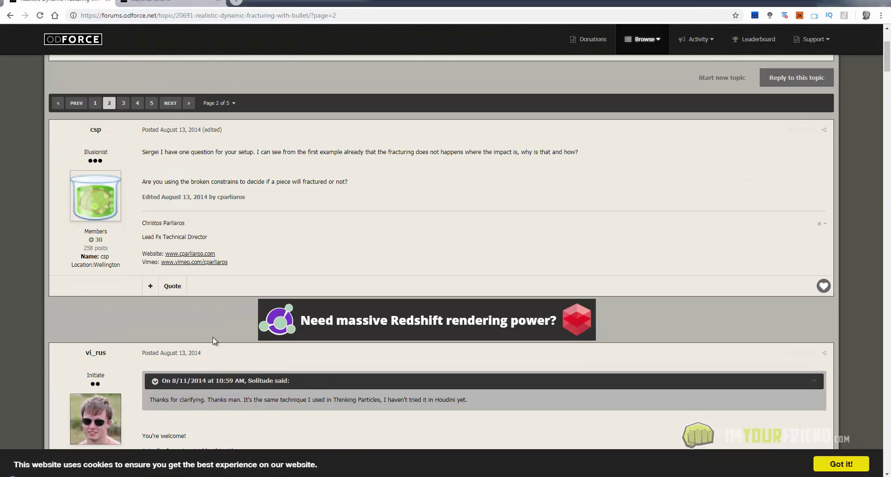
pyautogui.scroll(-8, 213, 346)
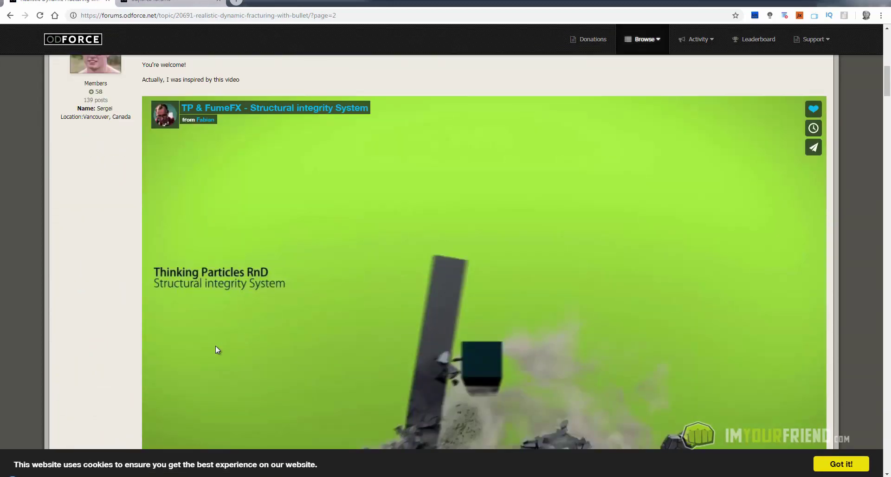
pyautogui.scroll(-2, 864, 226)
pyautogui.moveTo(883, 94); pyautogui.dragTo(887, 426)
pyautogui.scroll(15, 74, 188)
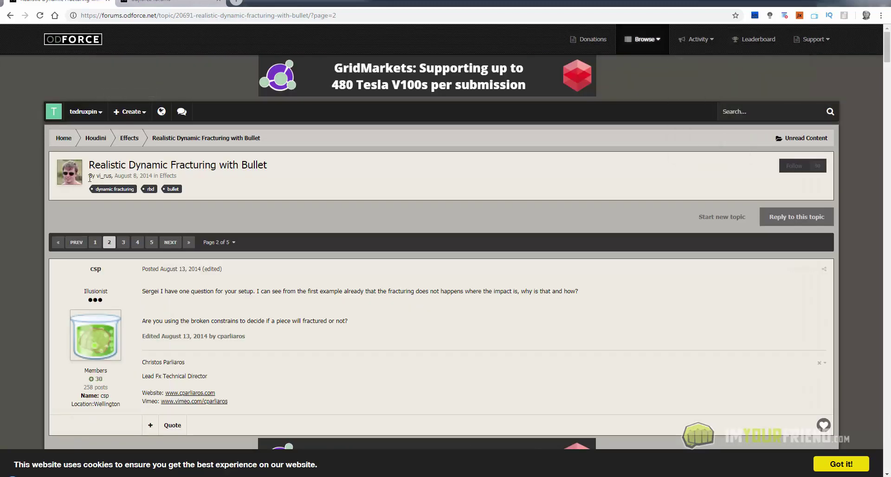
pyautogui.scroll(-7, 47, 285)
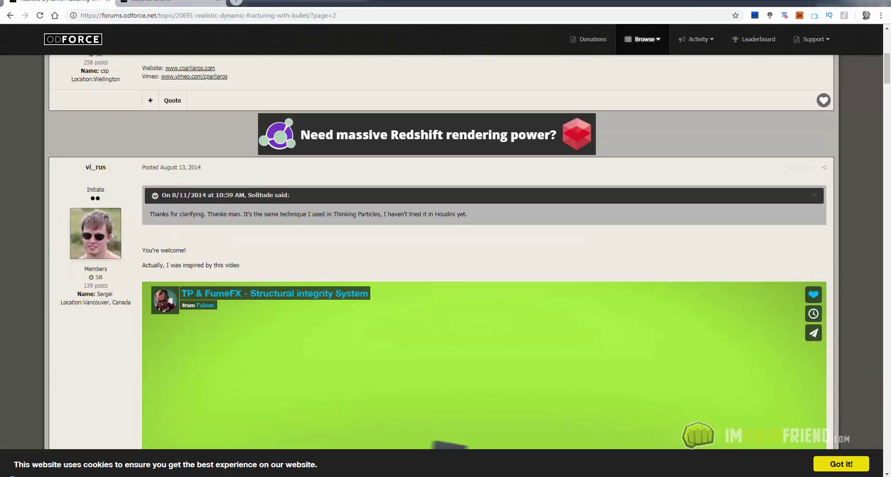
# - Open the fracturing artist's Vimeo profile and look through the FractureControl and other effects videos
pyautogui.click(25, 16)
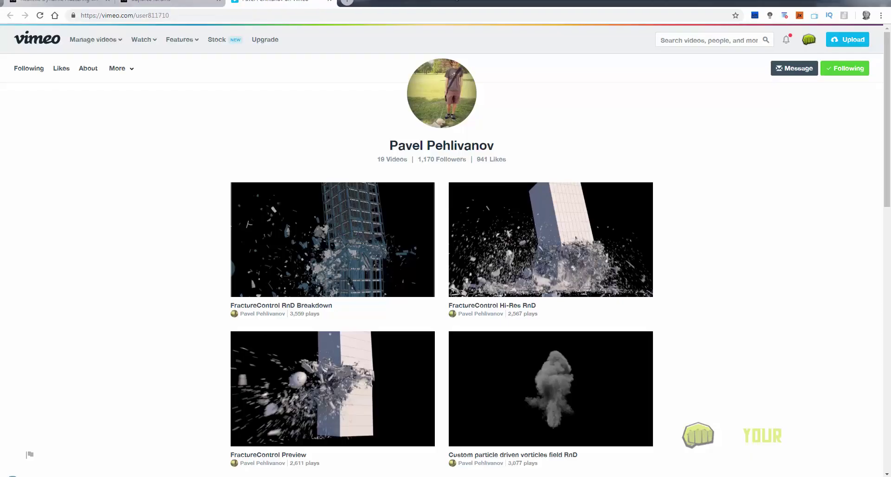
pyautogui.scroll(-3, 93, 348)
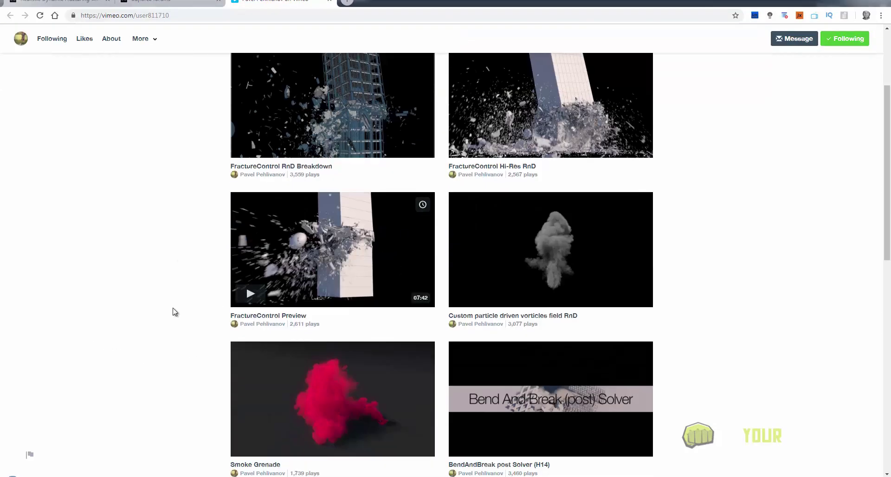
pyautogui.scroll(3, 152, 323)
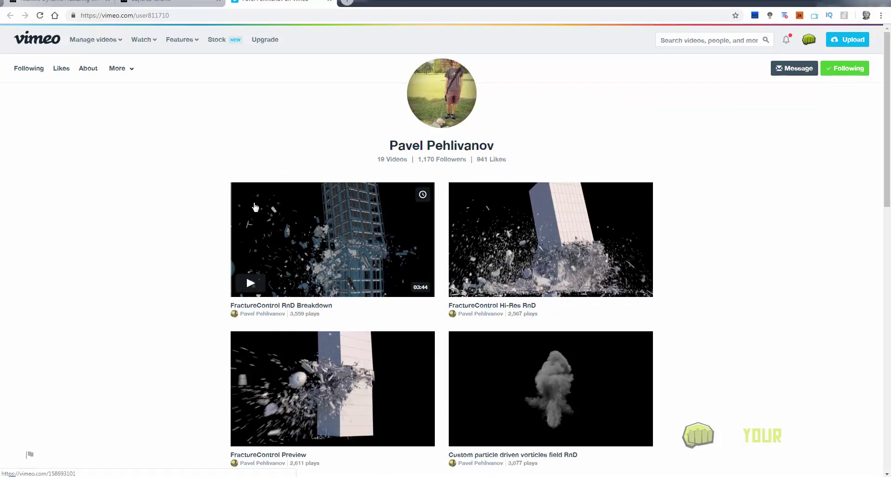
pyautogui.scroll(-6, 195, 301)
pyautogui.scroll(5, 472, 58)
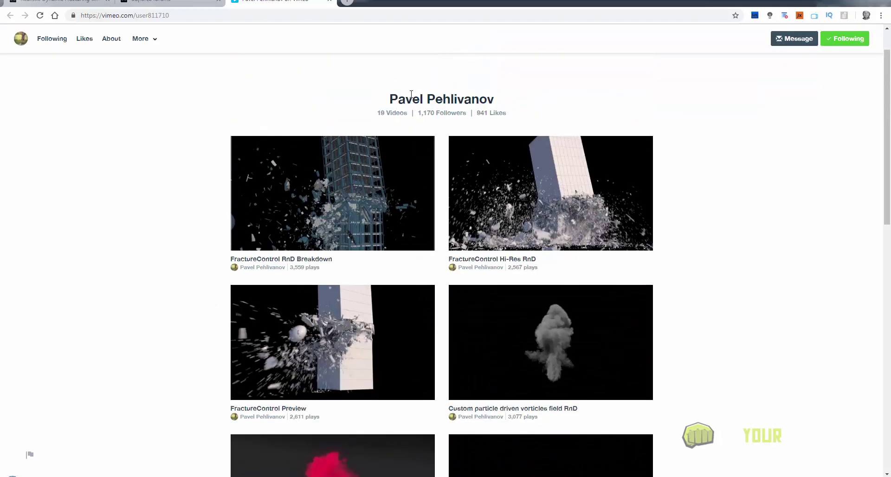
pyautogui.moveTo(388, 99); pyautogui.dragTo(527, 98)
pyautogui.click(725, 146)
pyautogui.scroll(1, 642, 234)
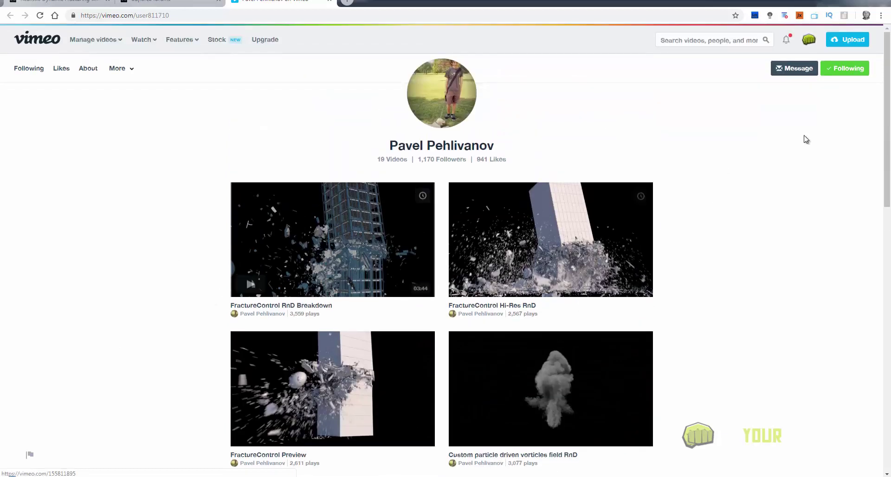
pyautogui.moveTo(887, 52); pyautogui.dragTo(861, 72)
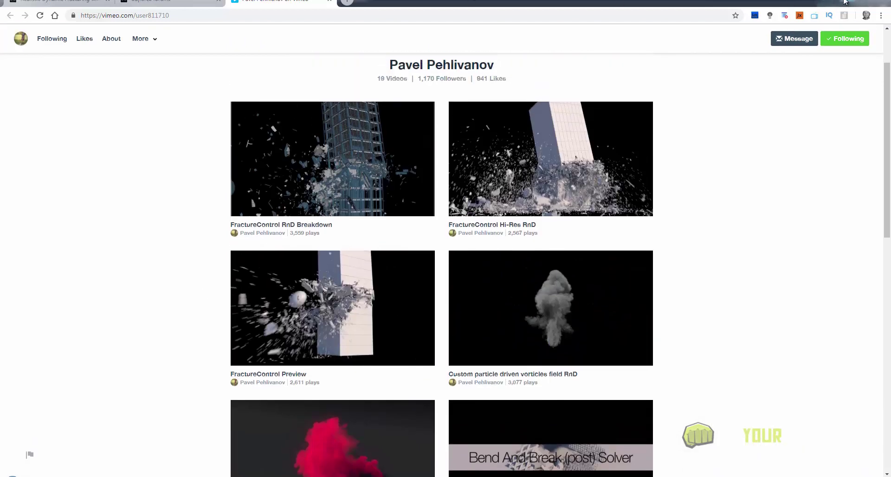
# - Switch back to Houdini and insert a Null between unpack1 and connectadjacentpieces1 in the CONSTRAINTS network box
pyautogui.click(844, 2)
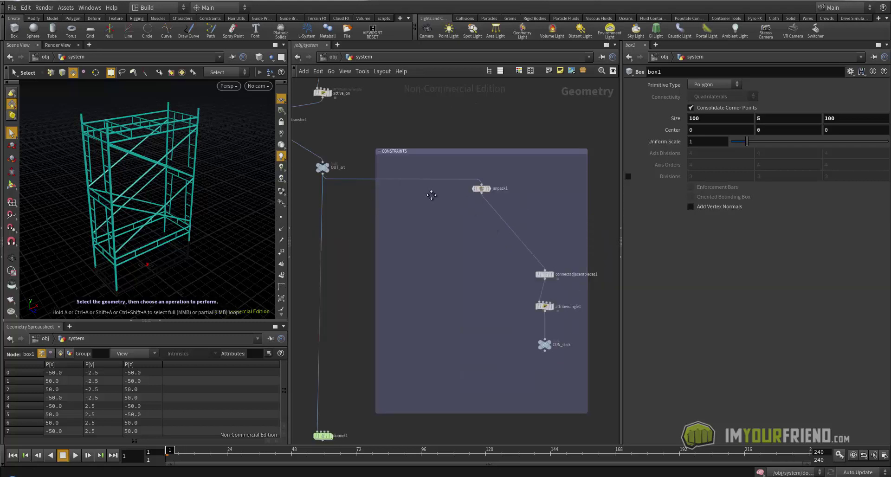
pyautogui.moveTo(431, 195)
pyautogui.mouseDown(button='middle')
pyautogui.moveTo(451, 256)
pyautogui.moveTo(429, 203)
pyautogui.mouseUp(button='middle')
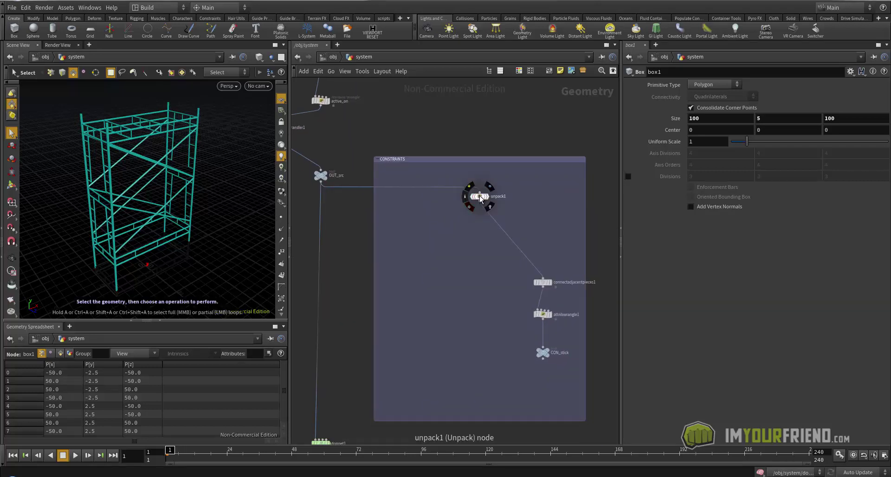
pyautogui.moveTo(481, 199); pyautogui.dragTo(482, 198)
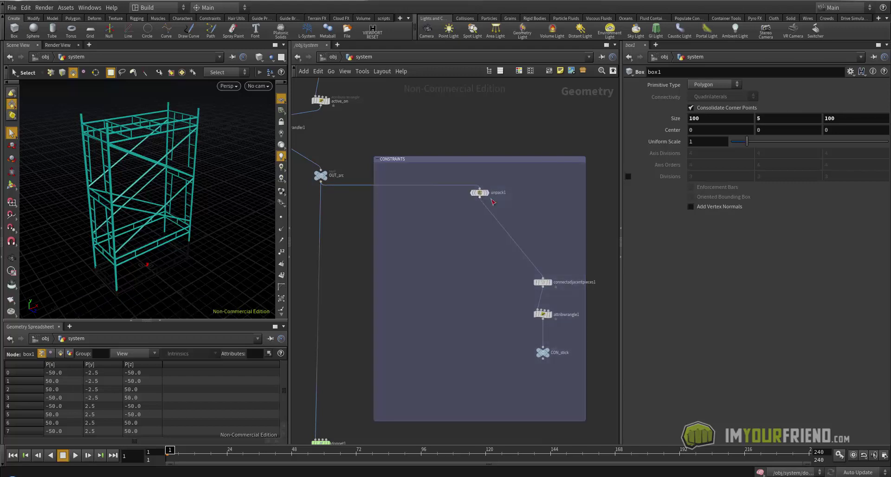
pyautogui.press('Tab')
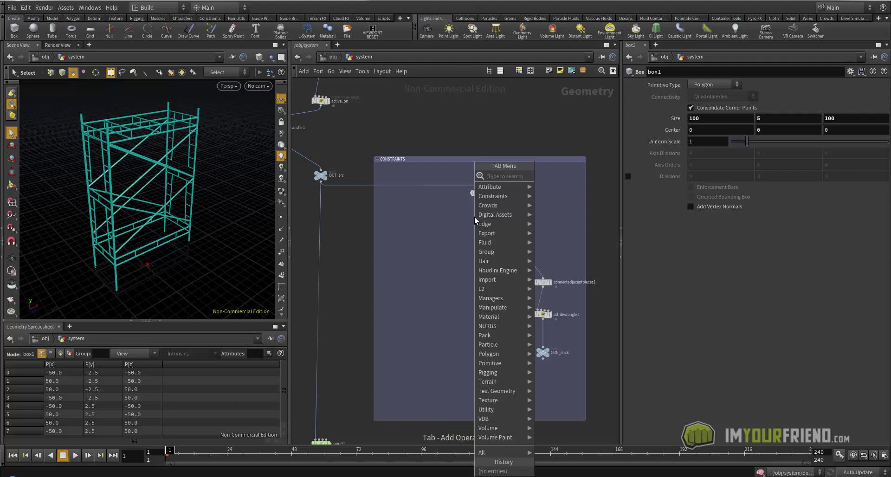
pyautogui.moveTo(505, 230)
pyautogui.click(542, 175)
pyautogui.click(482, 223)
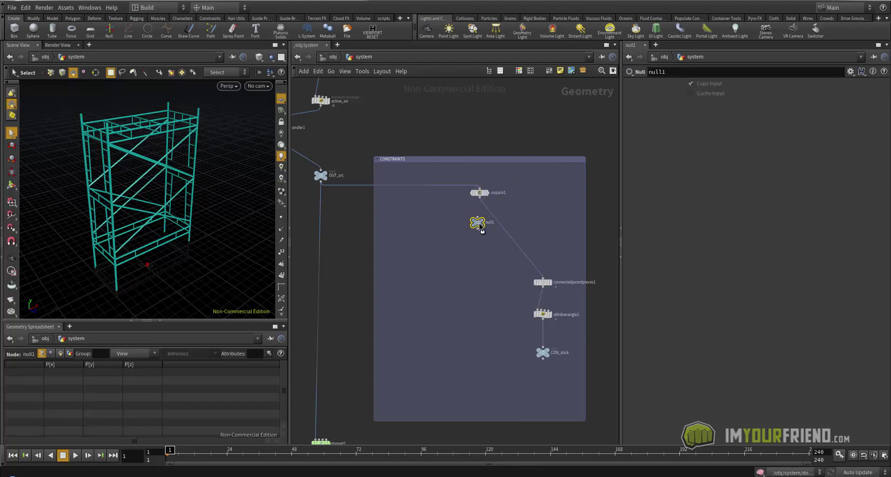
pyautogui.moveTo(480, 230); pyautogui.dragTo(487, 221)
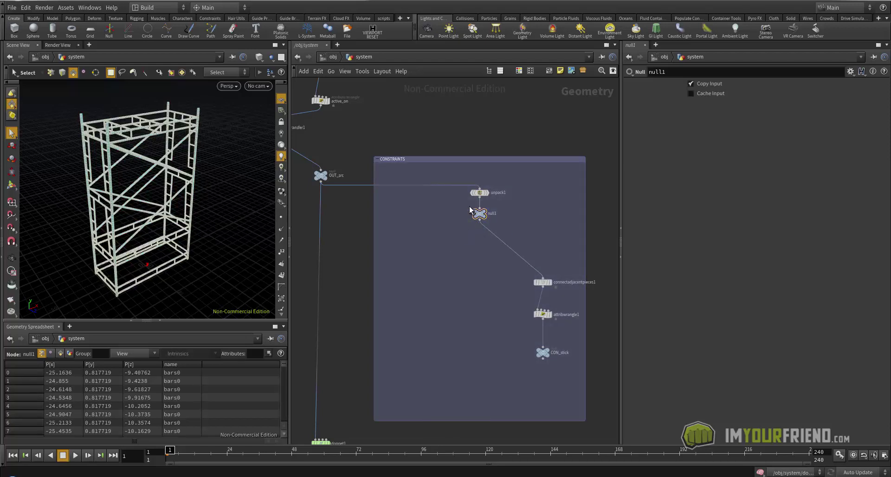
pyautogui.click(469, 206)
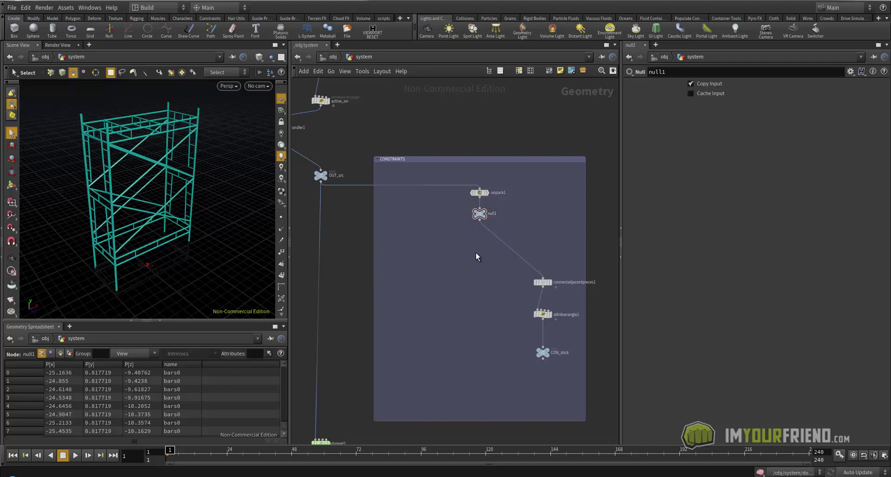
# - Add a second Connect Adjacent Pieces node in the CONSTRAINTS box, wire it from the null below unpack1, and display it
pyautogui.press('Tab')
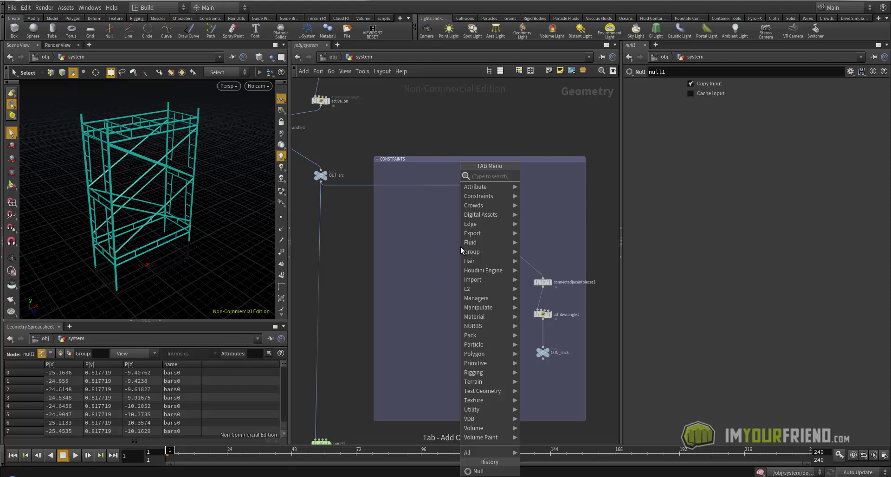
pyautogui.write('conn')
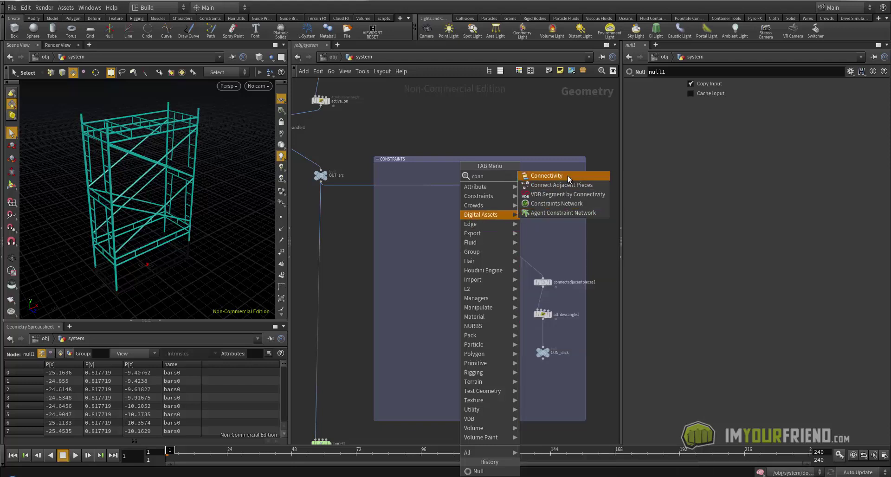
pyautogui.click(567, 176)
pyautogui.click(440, 254)
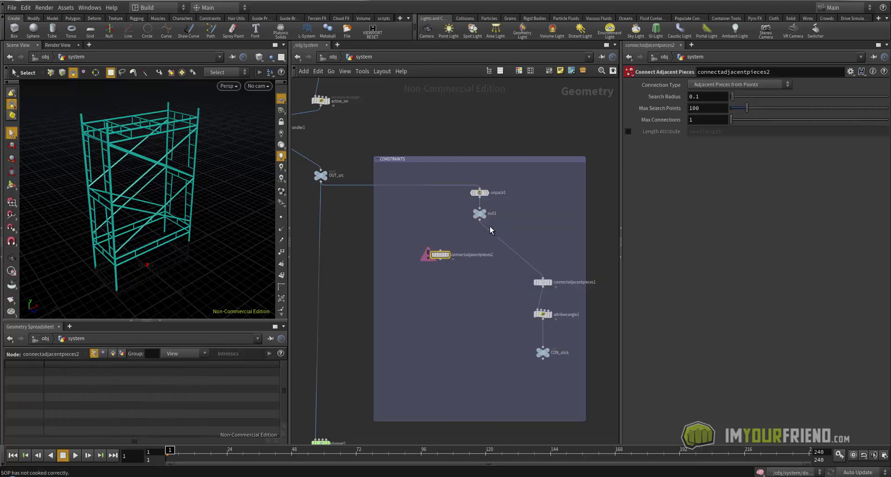
pyautogui.moveTo(479, 220); pyautogui.dragTo(440, 251)
pyautogui.click(448, 256)
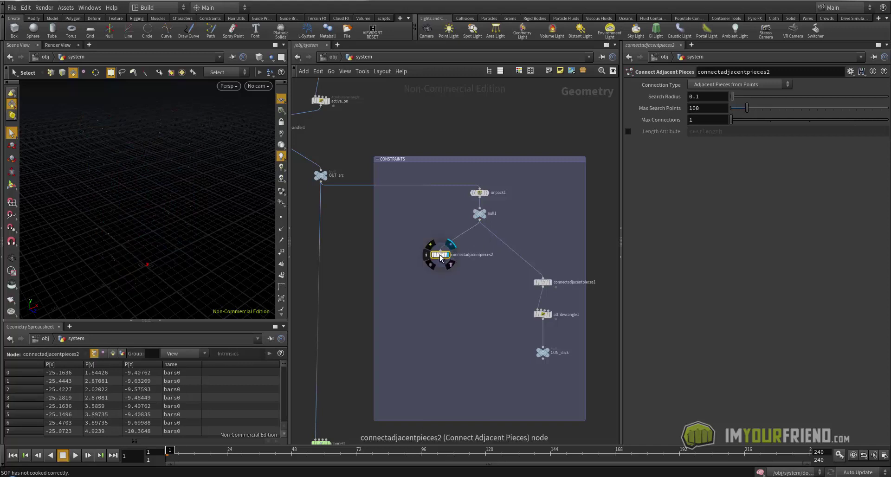
# - Widen the scene view and set the new Connect Adjacent Pieces node's Search Radius to .25 and Max Search Points to 75
pyautogui.press('space')
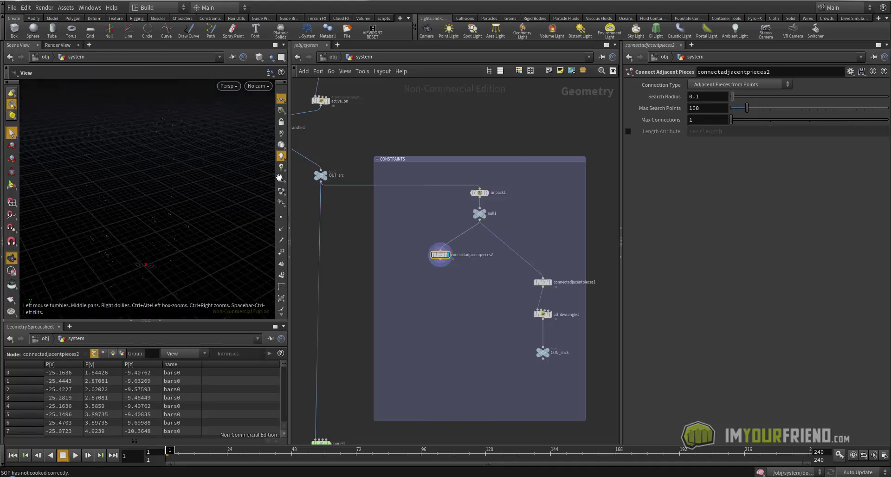
pyautogui.moveTo(289, 173); pyautogui.dragTo(324, 173)
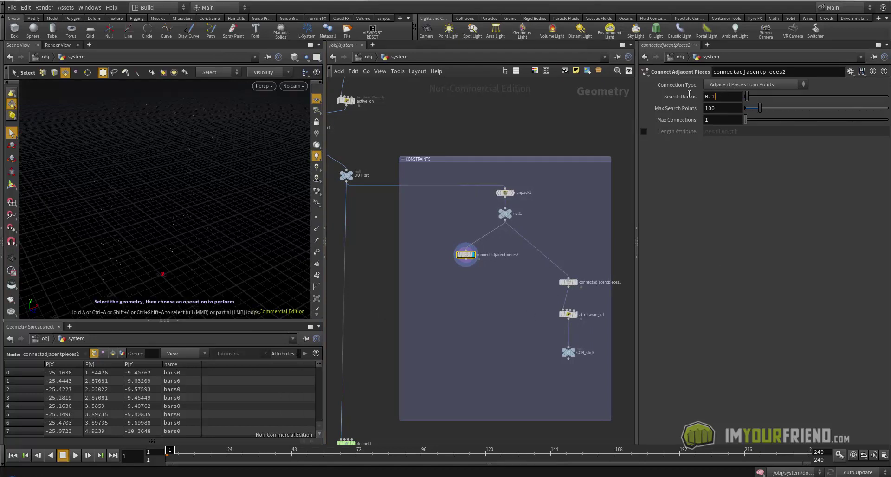
pyautogui.moveTo(746, 96); pyautogui.dragTo(751, 97)
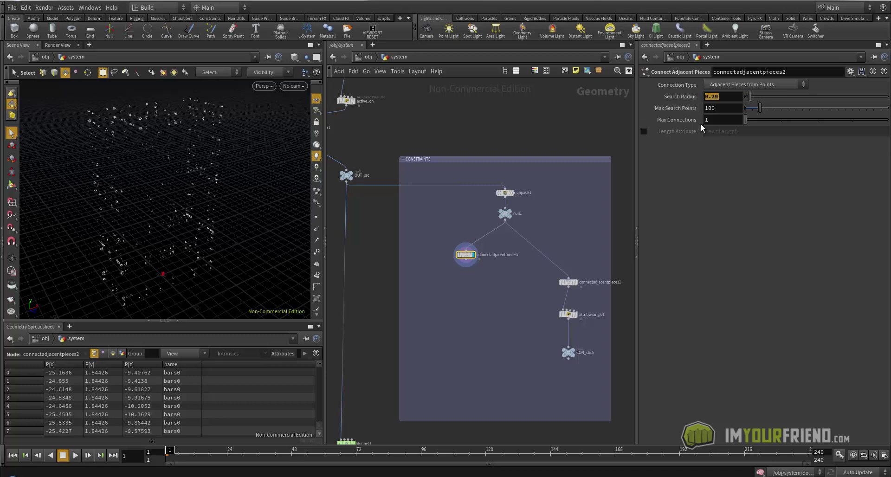
pyautogui.write('.25')
pyautogui.press('Return')
pyautogui.moveTo(728, 111); pyautogui.dragTo(662, 111)
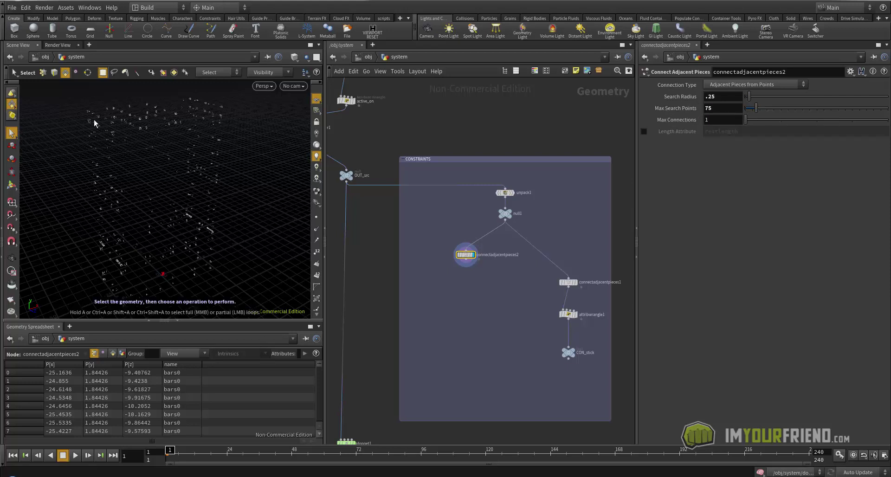
# - Set the new Connect Adjacent Pieces node's Max Connections to 8 and move connectadjacentpieces1 up level with it
pyautogui.moveTo(710, 117); pyautogui.dragTo(691, 122)
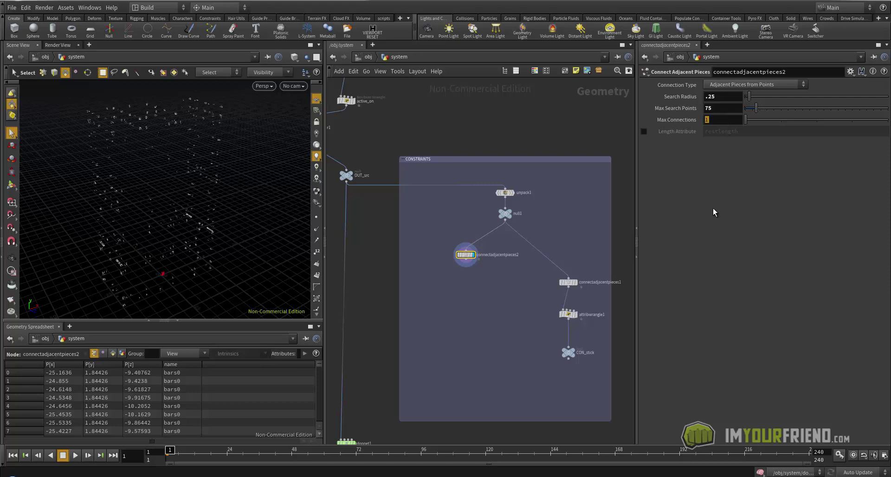
pyautogui.write('8')
pyautogui.press('Return')
pyautogui.moveTo(486, 291); pyautogui.dragTo(479, 277, button='middle')
pyautogui.moveTo(565, 275); pyautogui.dragTo(563, 244)
pyautogui.moveTo(495, 271); pyautogui.dragTo(464, 257, button='middle')
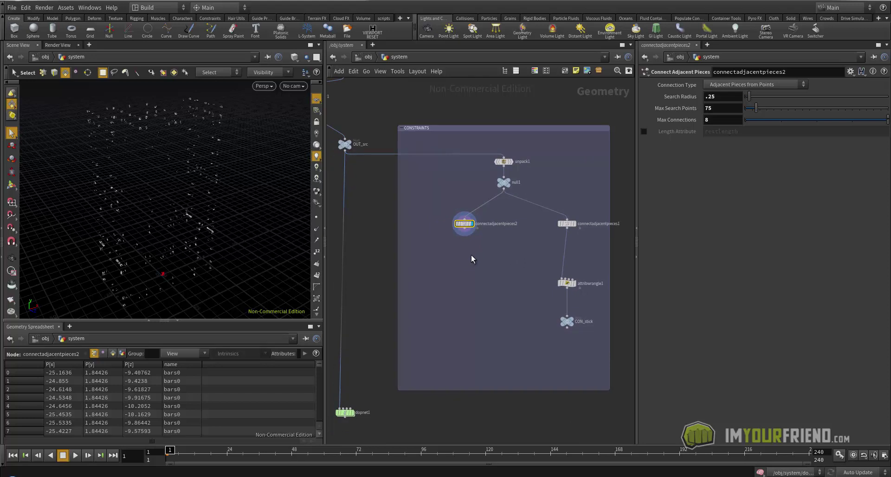
# - Add an Attribute Wrangle below connectadjacentpieces2 in the CONSTRAINTS box and wire it to that node's output
pyautogui.click(469, 259)
pyautogui.press('Tab')
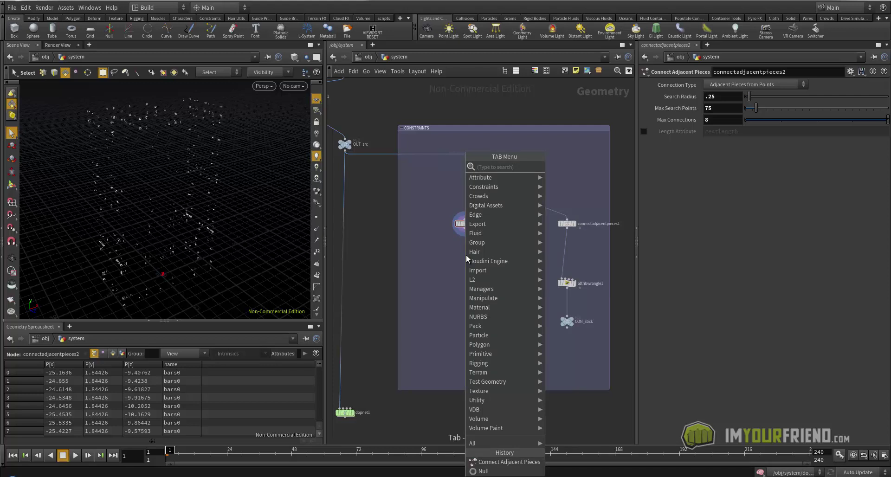
pyautogui.write('wra')
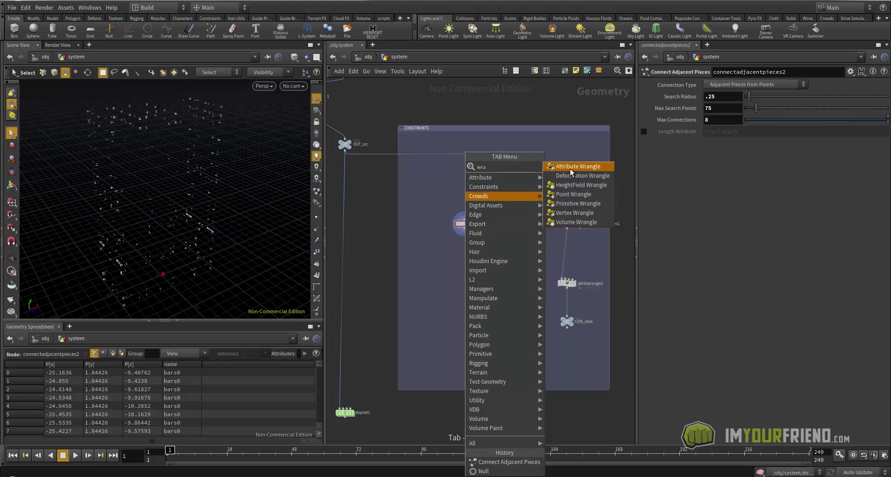
pyautogui.click(570, 167)
pyautogui.click(462, 253)
pyautogui.moveTo(465, 228); pyautogui.dragTo(456, 248)
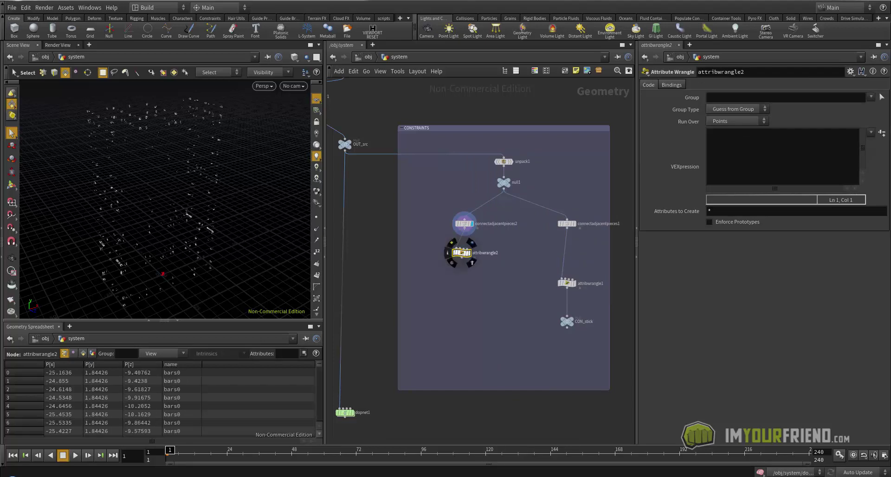
pyautogui.moveTo(464, 257); pyautogui.dragTo(466, 254)
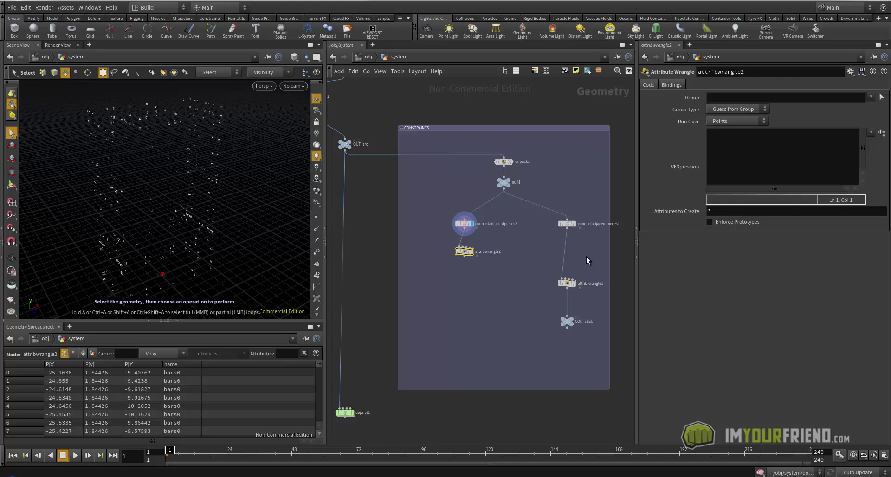
# - Copy the constraint_name and constraint_type code from attribwrangle1 into attribwrangle2, keeping the original code in attribwrangle1
pyautogui.moveTo(523, 256); pyautogui.dragTo(596, 308)
pyautogui.click(574, 284)
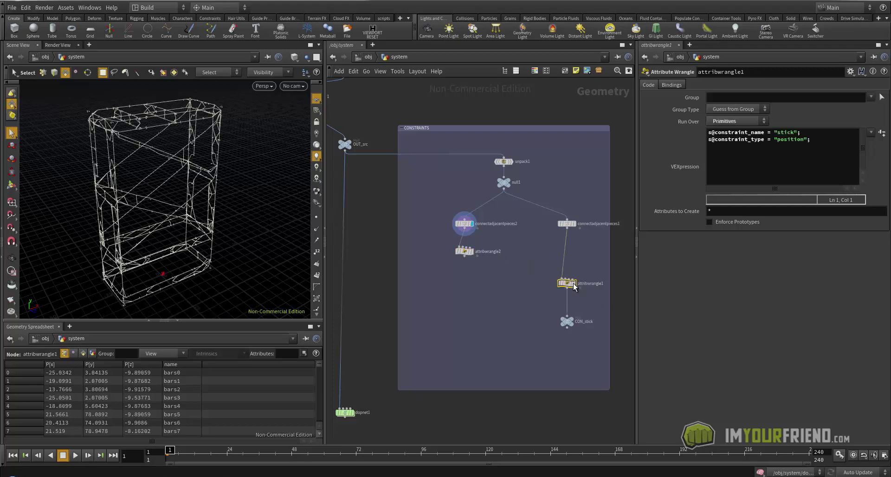
pyautogui.moveTo(811, 139); pyautogui.dragTo(652, 130)
pyautogui.hotkey('ctrl', 'c')
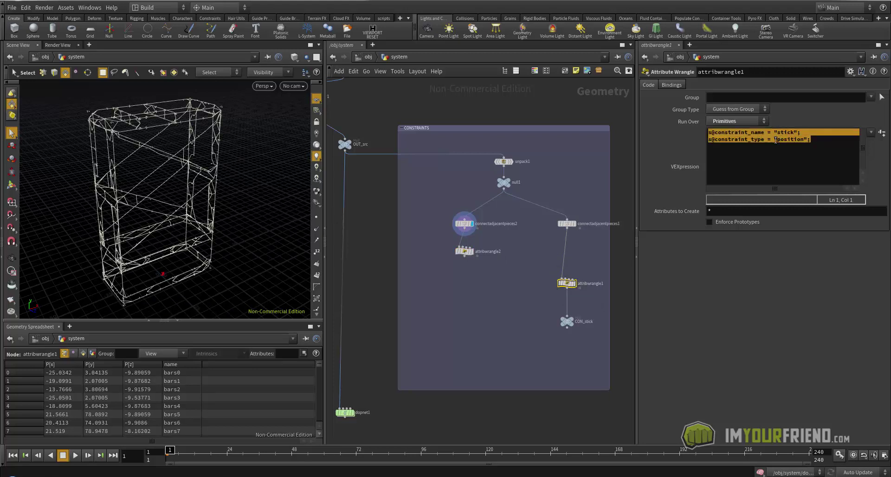
pyautogui.write('c')
pyautogui.moveTo(444, 241); pyautogui.dragTo(491, 285)
pyautogui.click(565, 283)
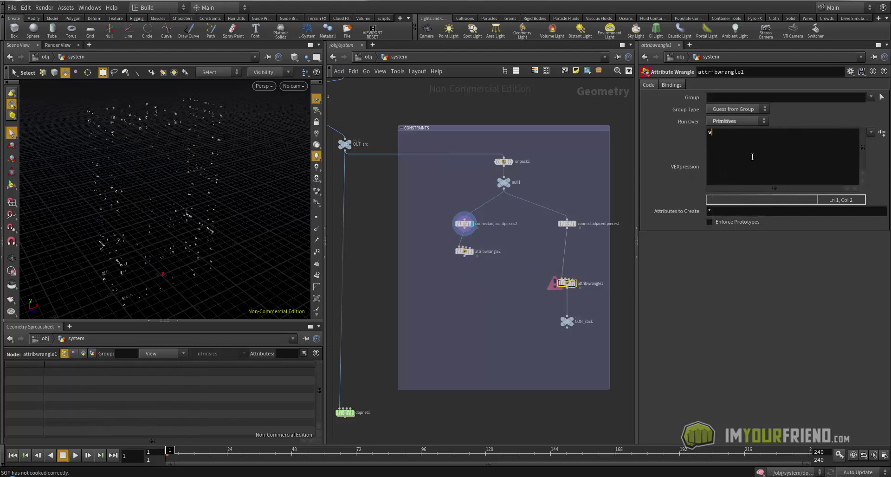
pyautogui.hotkey('ctrl', 'v')
pyautogui.moveTo(424, 245); pyautogui.dragTo(499, 261)
pyautogui.hotkey('ctrl', 'v')
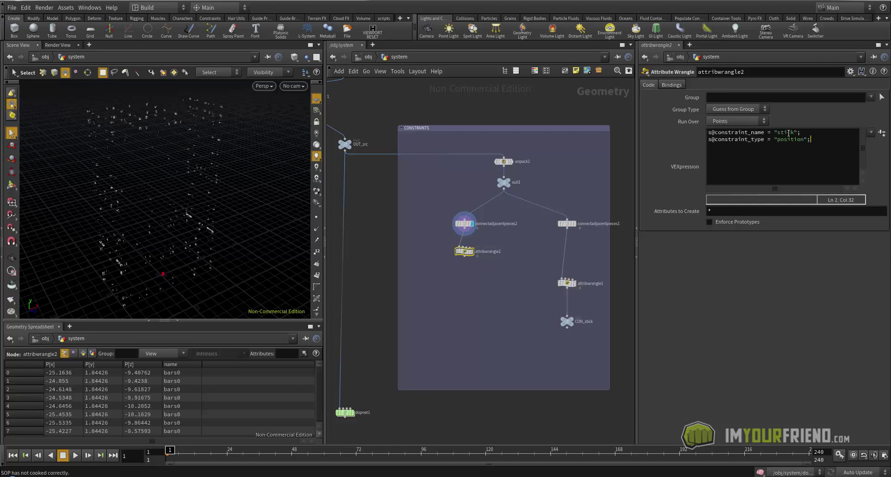
# - Set constraint_name in attribwrangle2's VEX code to "pin"
pyautogui.doubleClick(789, 132)
pyautogui.write('pin')
pyautogui.hotkey('ctrl', 'Return')
pyautogui.moveTo(502, 299); pyautogui.dragTo(501, 292, button='middle')
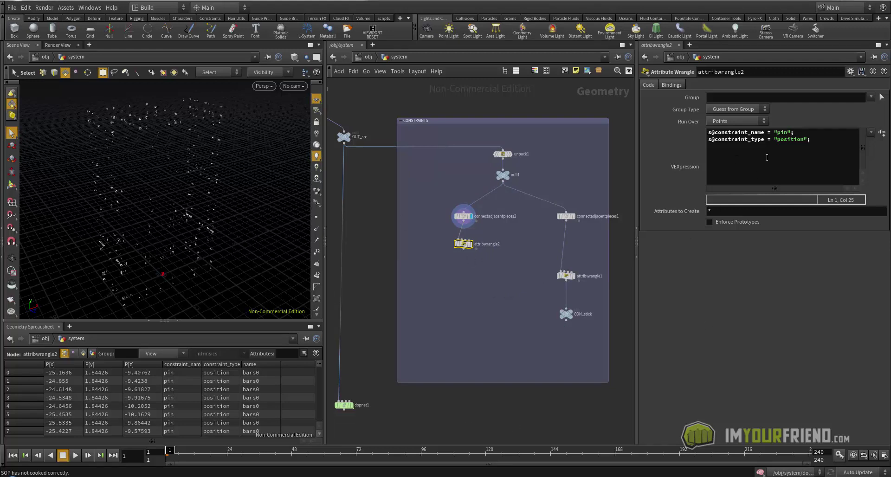
# - Set constraint_name in attribwrangle2's VEX code to "bend" and make the wrangle run over Primitives
pyautogui.doubleClick(781, 133)
pyautogui.write('bind')
pyautogui.click(729, 122)
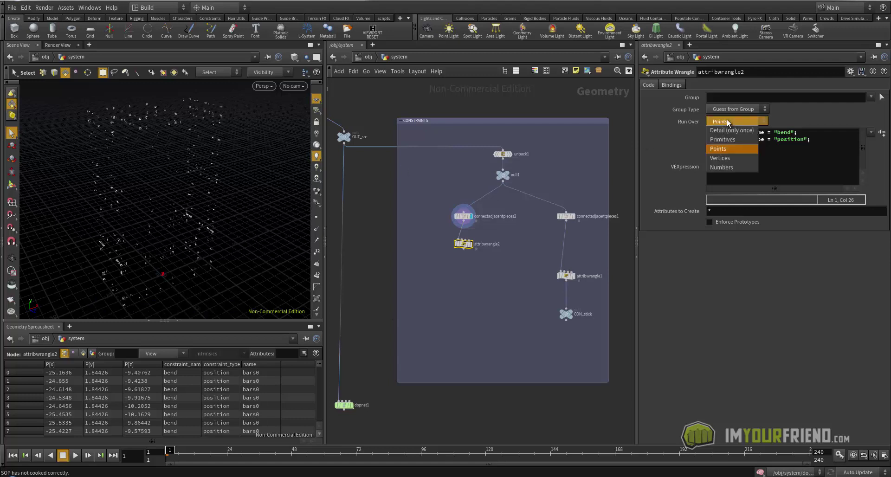
pyautogui.click(722, 140)
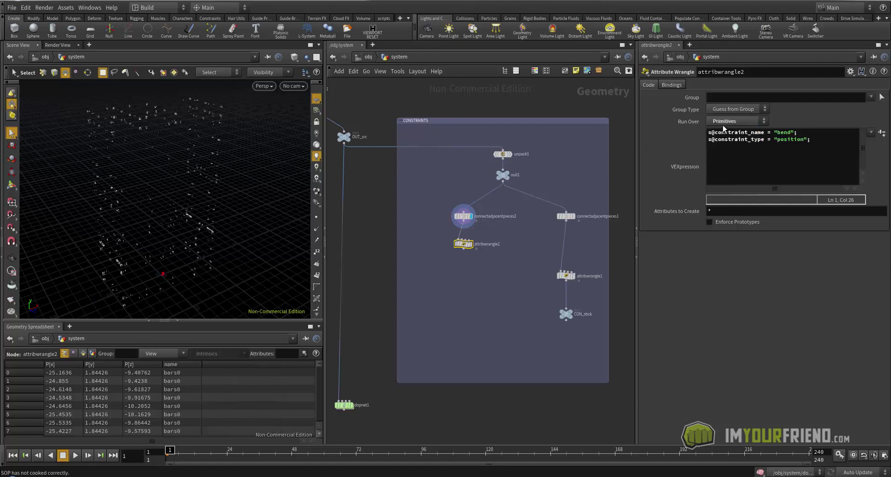
# - Add another Attribute Wrangle below attribwrangle2, wire it to attribwrangle2's output, and display it
pyautogui.press('Tab')
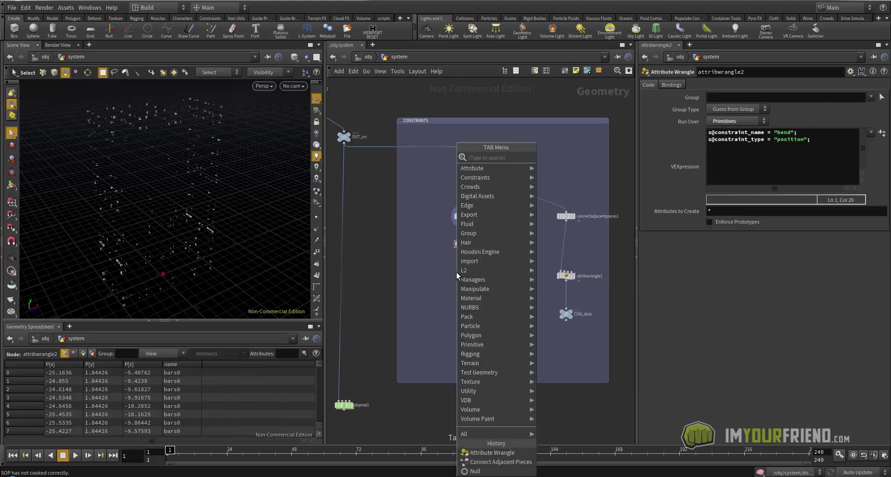
pyautogui.write('aw')
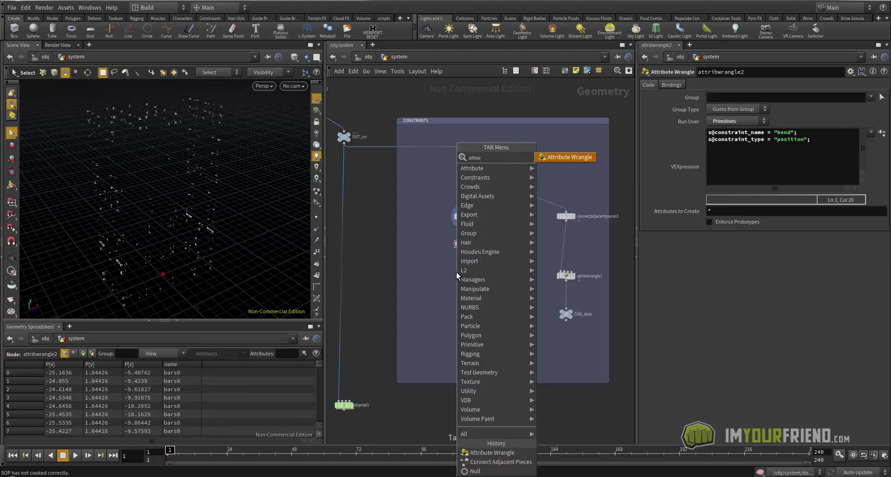
pyautogui.press('Return')
pyautogui.click(457, 273)
pyautogui.moveTo(463, 249); pyautogui.dragTo(455, 264)
pyautogui.click(456, 266)
pyautogui.click(469, 271)
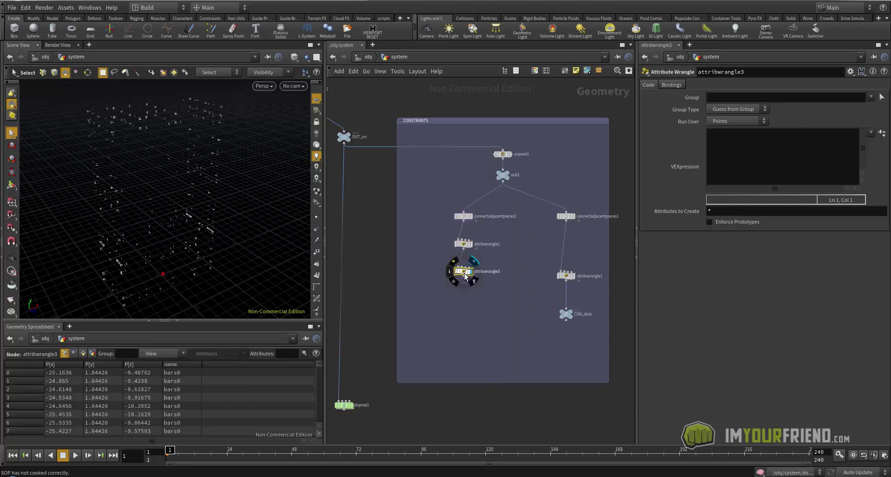
# - Set the newest Attribute Wrangle, below attribwrangle2, to run over Primitives
pyautogui.moveTo(229, 232)
pyautogui.keyDown('alt'); pyautogui.mouseDown()
pyautogui.moveTo(220, 230)
pyautogui.moveTo(229, 223)
pyautogui.mouseUp(); pyautogui.keyUp('alt')
pyautogui.press('s')
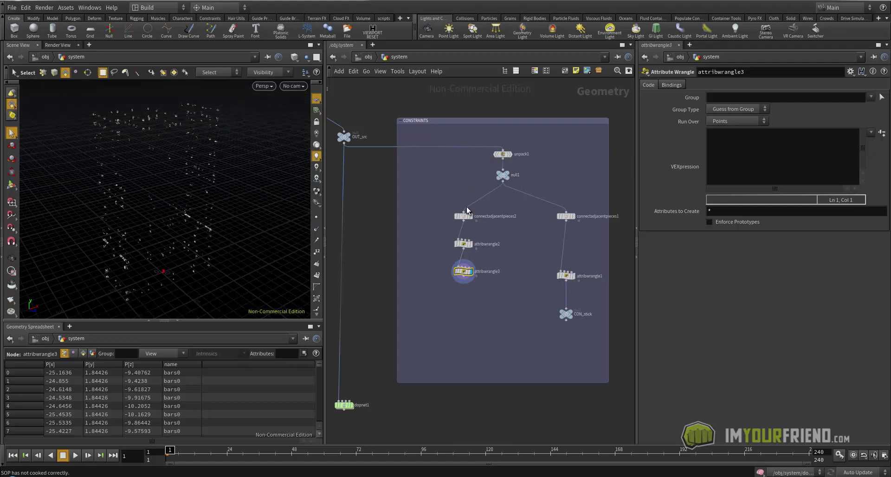
pyautogui.click(735, 121)
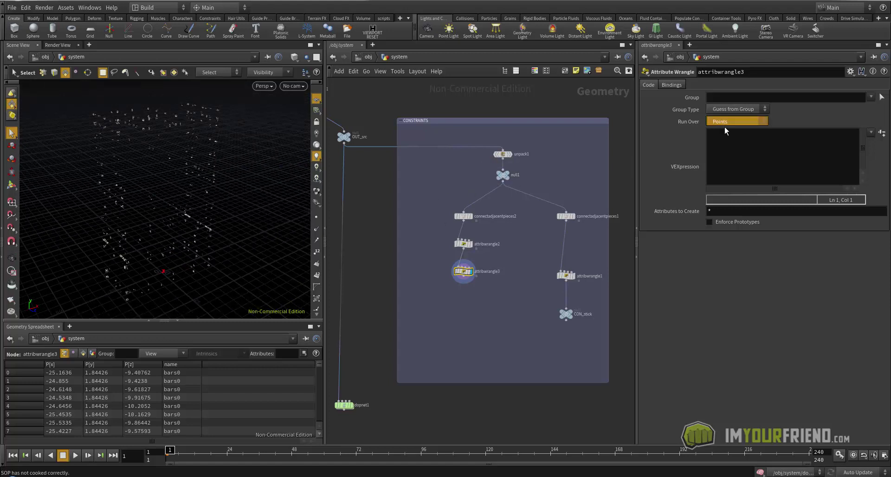
pyautogui.click(735, 139)
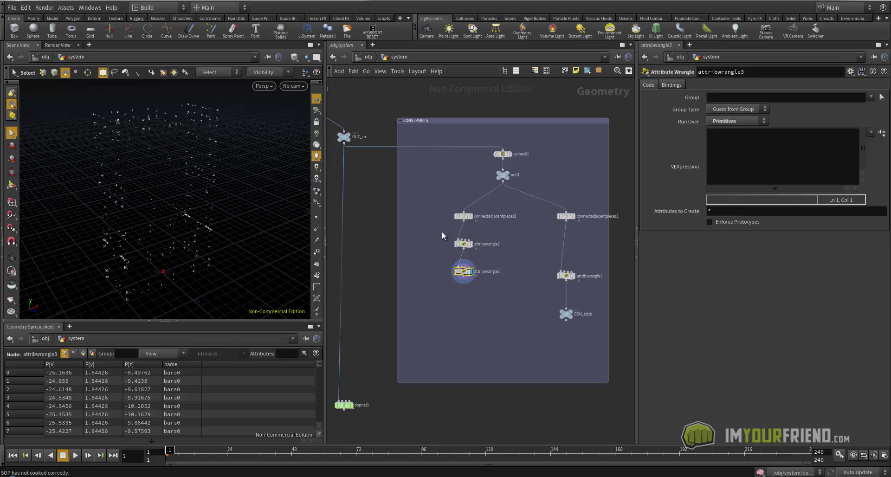
# - Rename the lowest Attribute Wrangle in the connectadjacentpieces2 branch to badBoy
pyautogui.click(463, 215)
pyautogui.moveTo(427, 234); pyautogui.dragTo(478, 306)
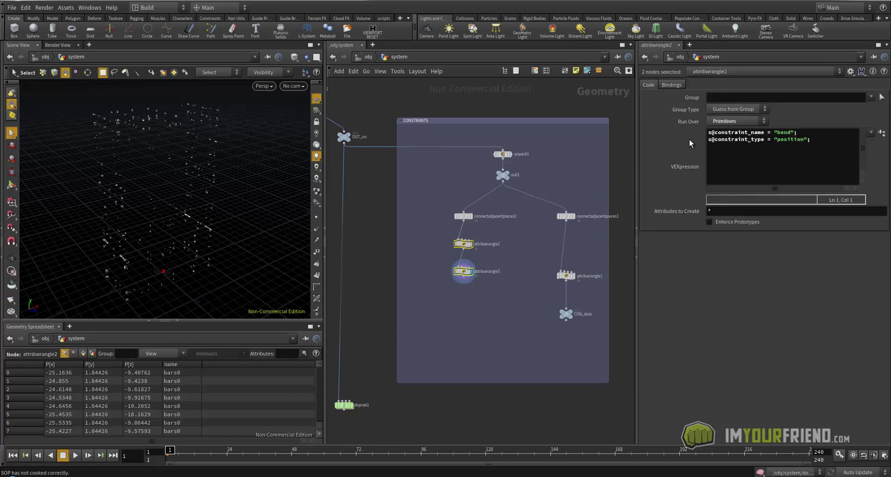
pyautogui.moveTo(447, 294); pyautogui.dragTo(473, 269)
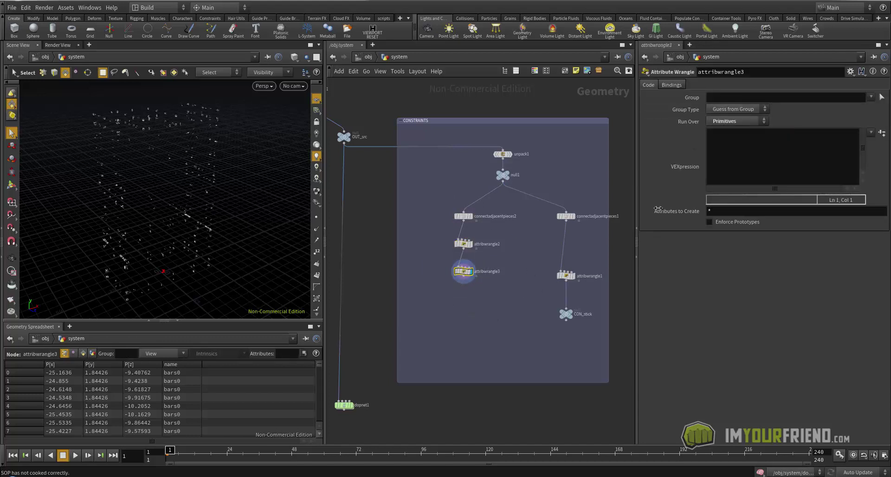
pyautogui.doubleClick(492, 273)
pyautogui.write('m')
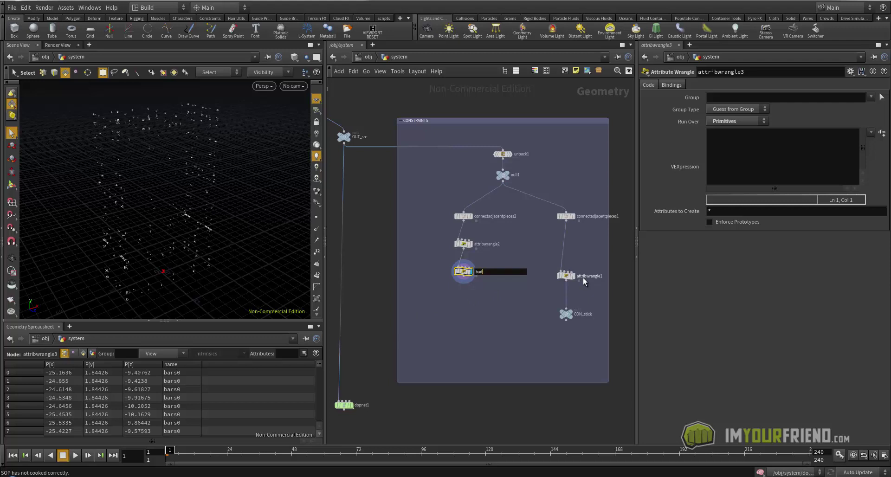
pyautogui.press('Return')
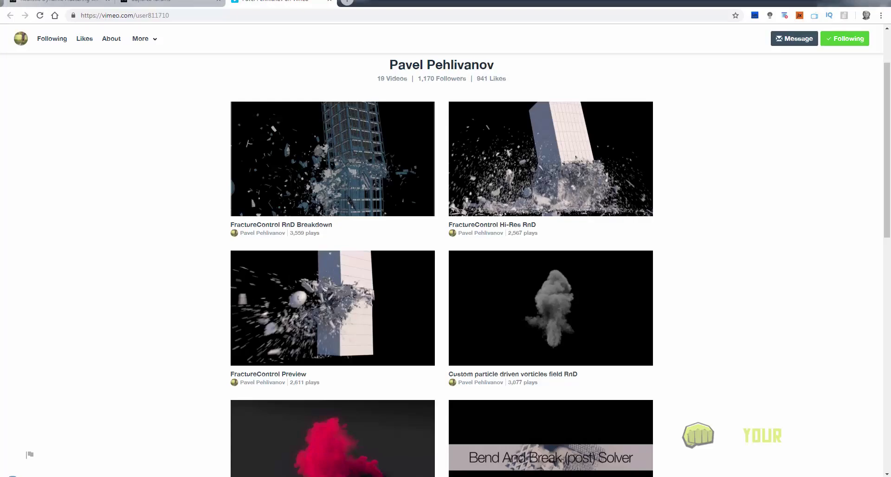
# - Switch to the browser and look through the odforce thread "Realistic Dynamic Fracturing with Bullet"
pyautogui.click(179, 2)
pyautogui.scroll(2, 132, 280)
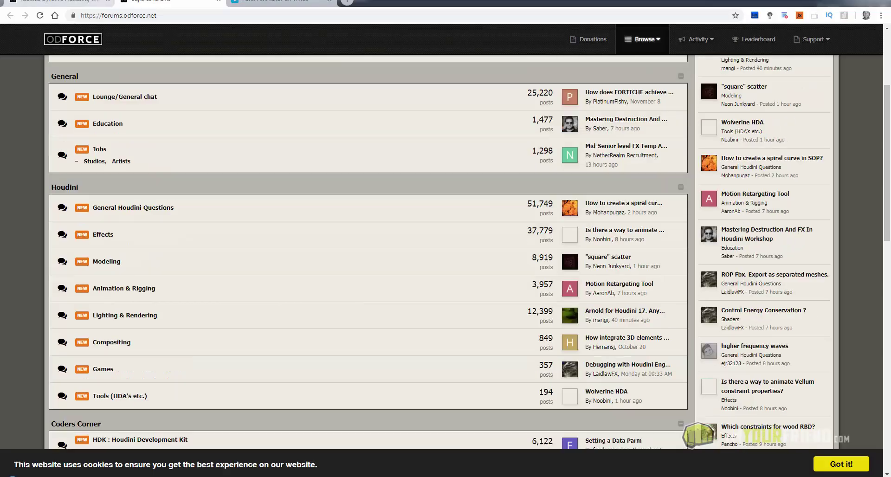
pyautogui.click(61, 1)
pyautogui.scroll(-10, 181, 307)
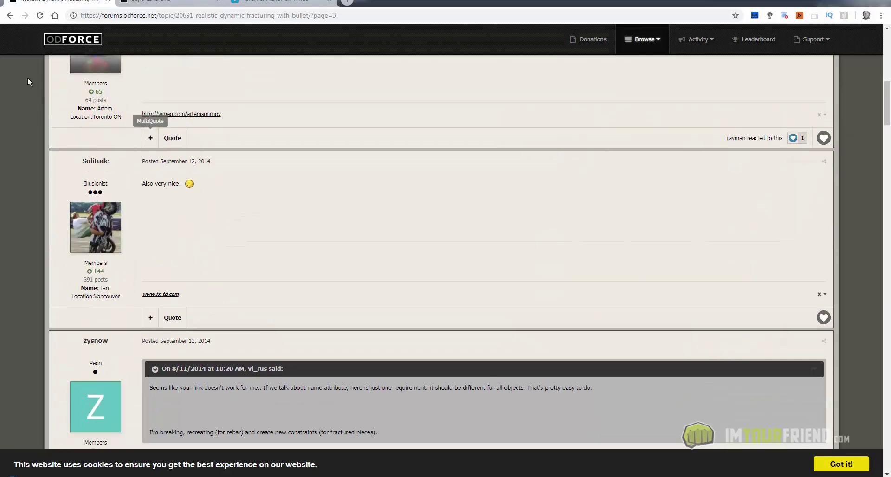
pyautogui.scroll(7, 118, 274)
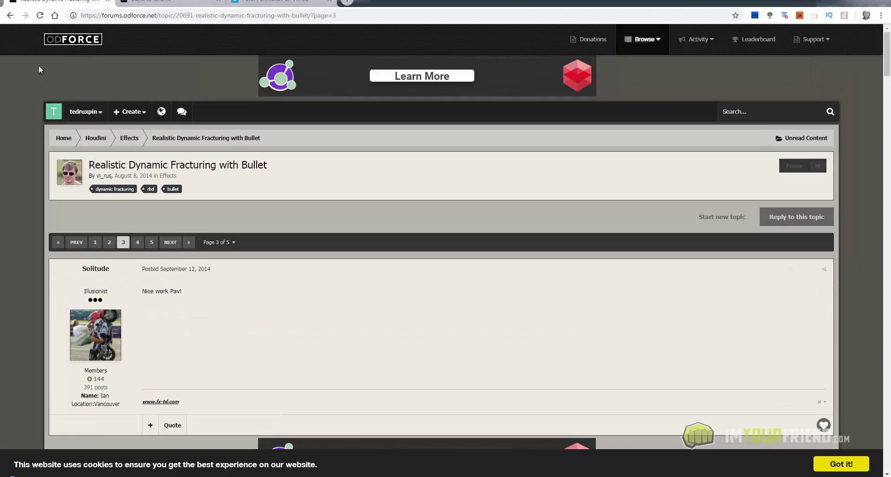
# - Switch back to Houdini and color the badBoy node orange
pyautogui.hotkey('alt', 'Tab')
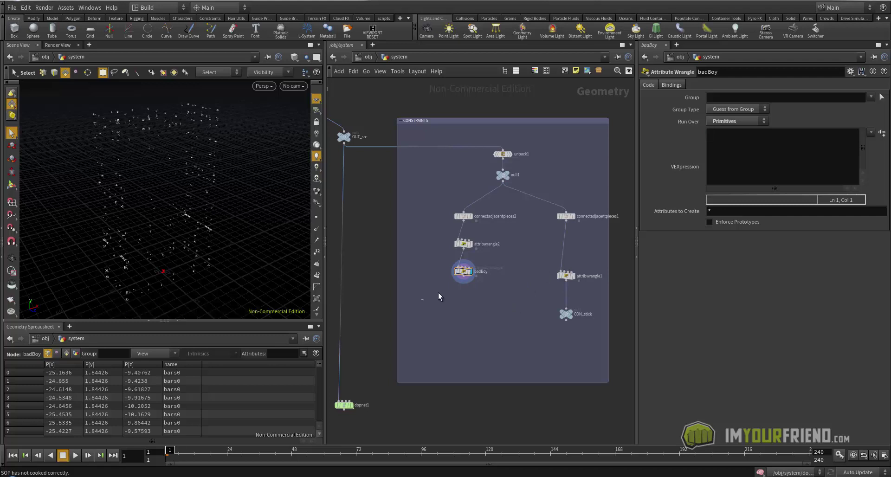
pyautogui.press('c')
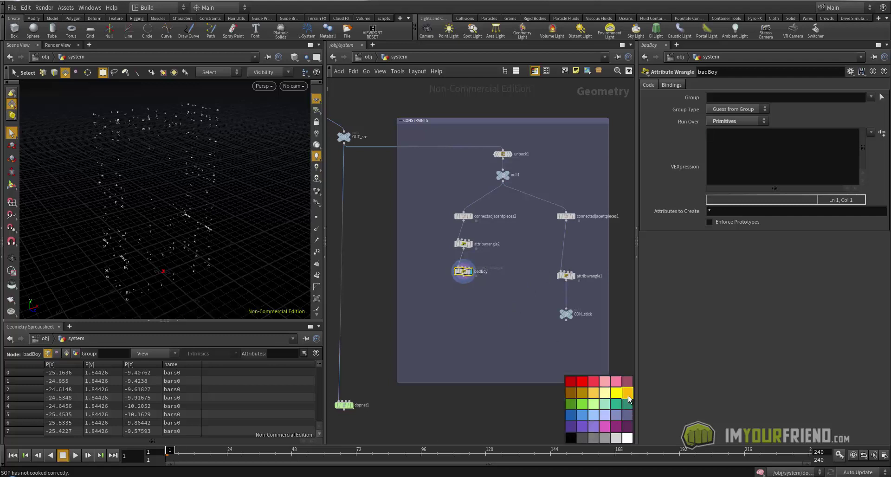
pyautogui.click(616, 404)
pyautogui.click(626, 395)
pyautogui.press('c')
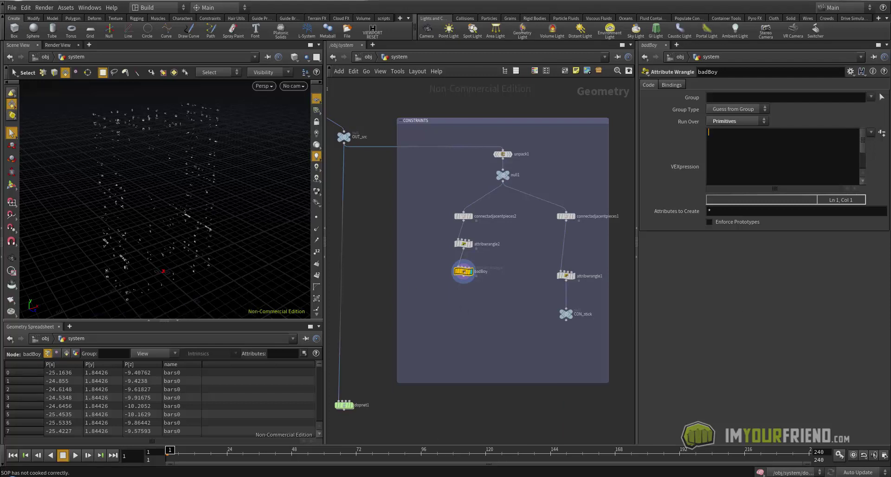
# - Copy all the midpoint VEX code from the constraint network text file in Notepad and paste it into badBoy's VEXpression
pyautogui.moveTo(890, 103); pyautogui.dragTo(211, 70)
pyautogui.hotkey('ctrl', 'a')
pyautogui.hotkey('ctrl', 'c')
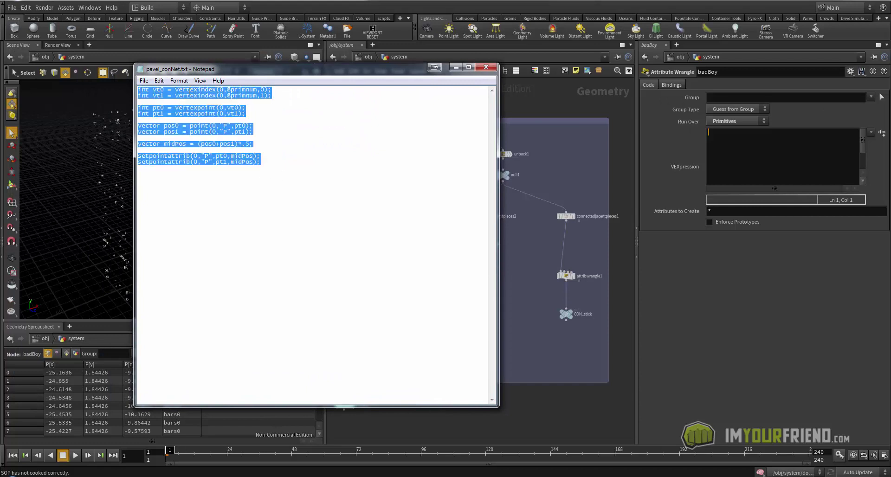
pyautogui.moveTo(215, 69); pyautogui.dragTo(224, 73)
pyautogui.click(465, 70)
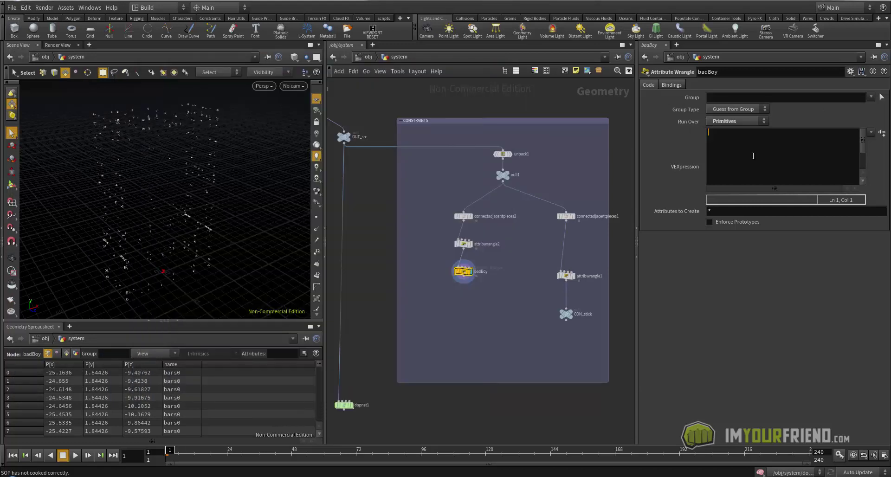
pyautogui.hotkey('ctrl', 'v')
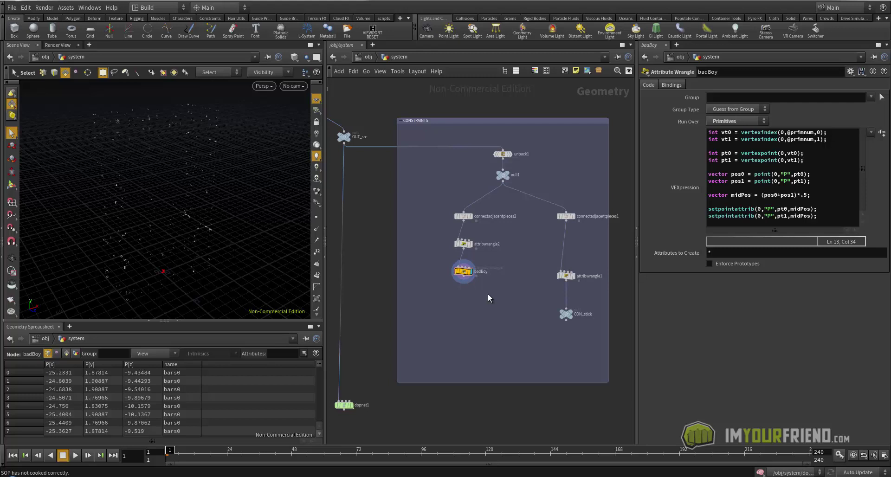
pyautogui.press('Tab')
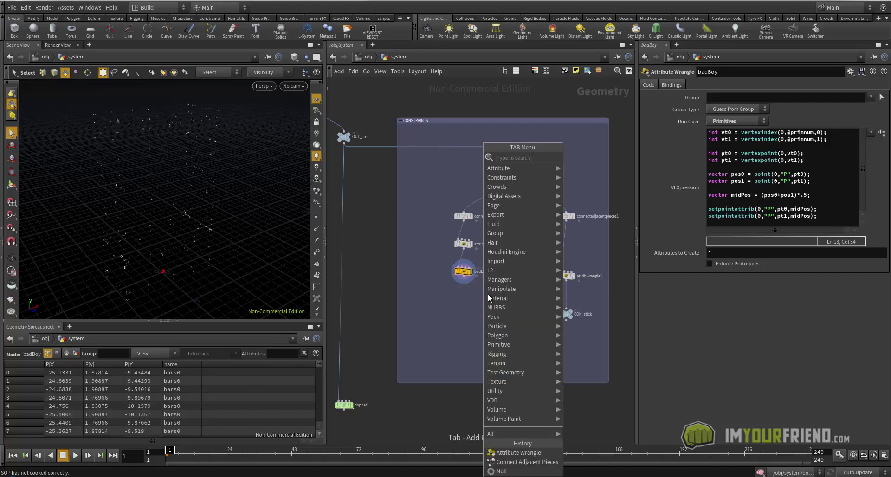
pyautogui.write('at')
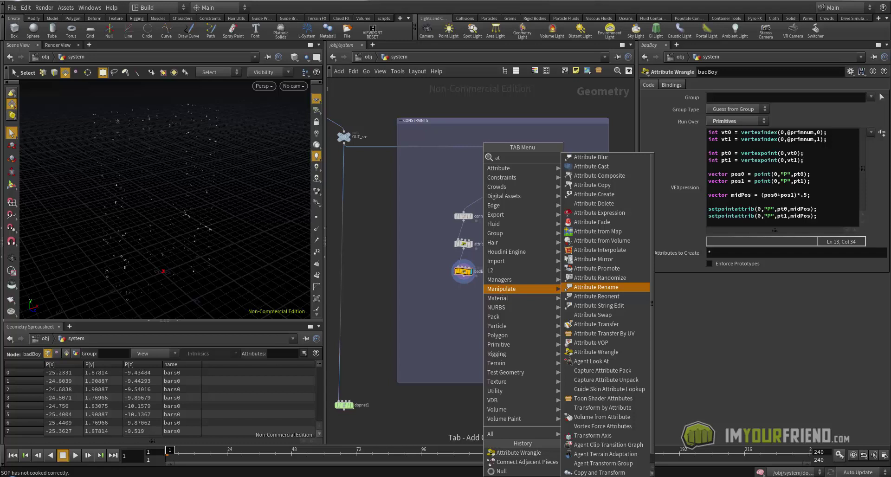
pyautogui.click(446, 346)
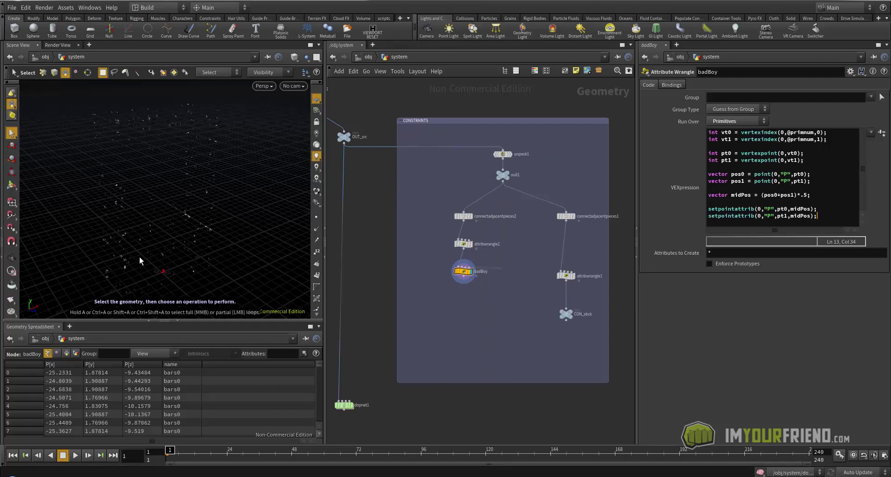
# - Add a Null named CON_bend below the badBoy wrangle and wire badBoy's output into it
pyautogui.press('Tab')
pyautogui.write('n')
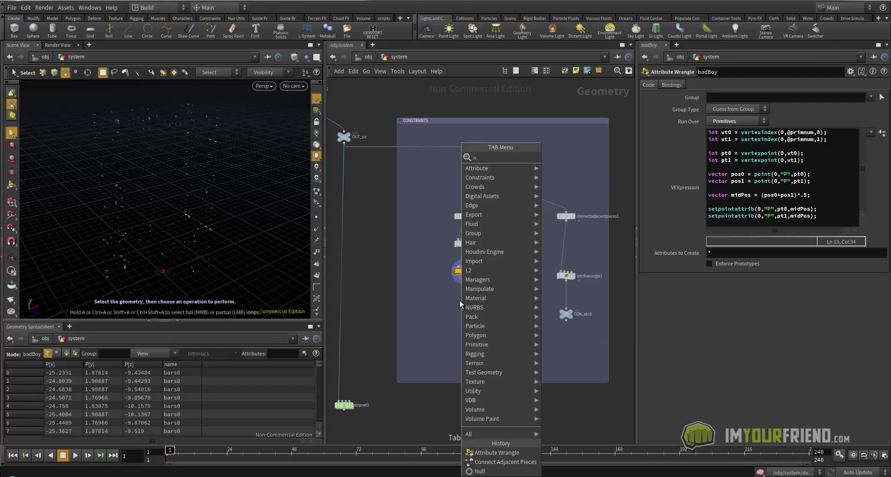
pyautogui.write('ul')
pyautogui.click(550, 161)
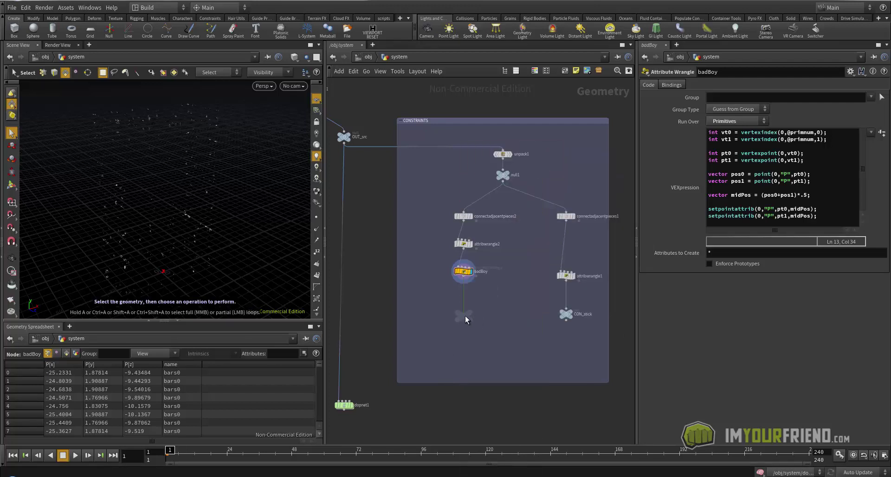
pyautogui.click(466, 319)
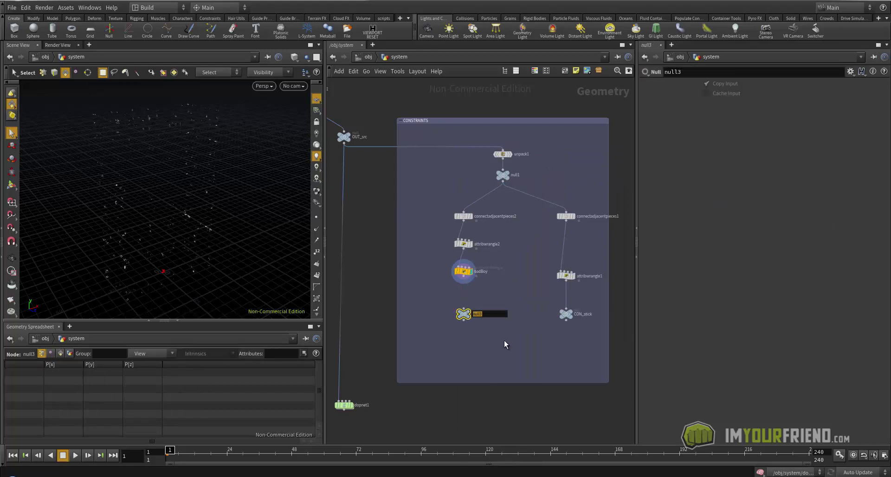
pyautogui.write('CON_bend')
pyautogui.press('Return')
pyautogui.moveTo(465, 282); pyautogui.dragTo(464, 307)
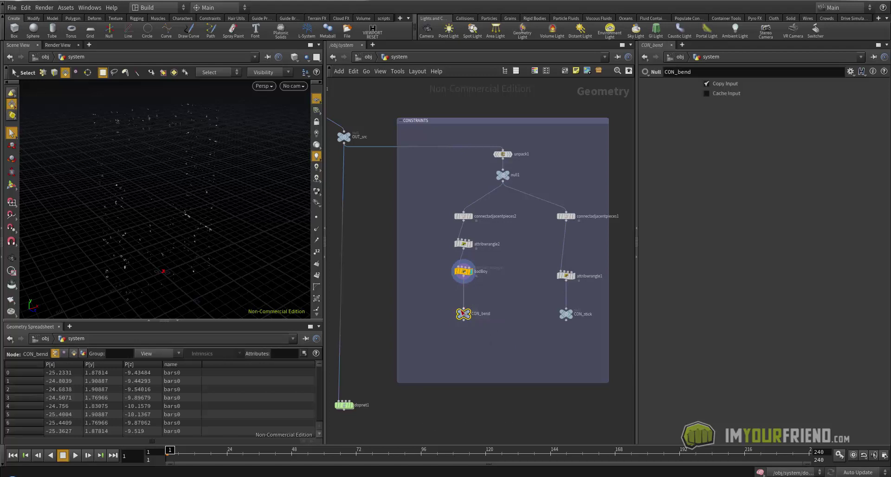
# - Move the connectadjacentpieces1, attribwrangle1 and CON_stick branch closer to the bend branch inside the CONSTRAINTS box
pyautogui.moveTo(427, 327); pyautogui.dragTo(459, 314, button='middle')
pyautogui.scroll(-1, 461, 278)
pyautogui.moveTo(556, 203); pyautogui.dragTo(615, 320)
pyautogui.moveTo(585, 208); pyautogui.dragTo(572, 208)
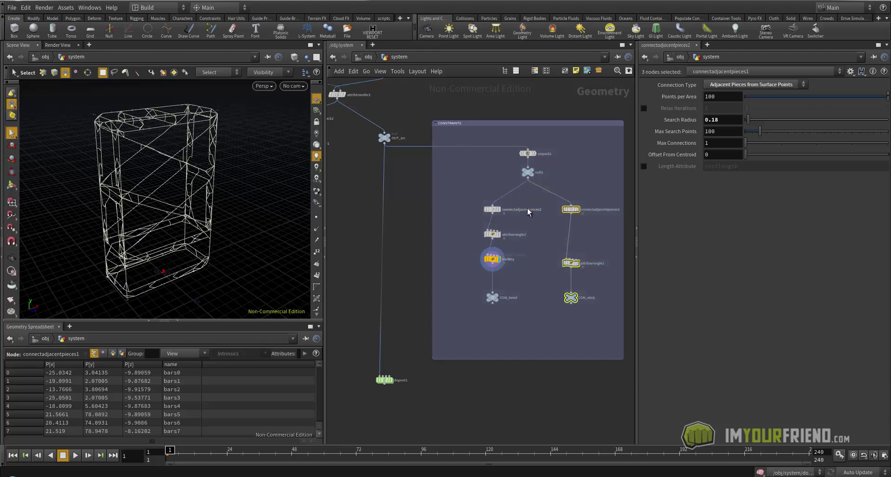
# - Display connectadjacentpieces2 and then connectadjacentpieces1 to compare the bend and stick constraint geometry
pyautogui.click(460, 250)
pyautogui.click(493, 208)
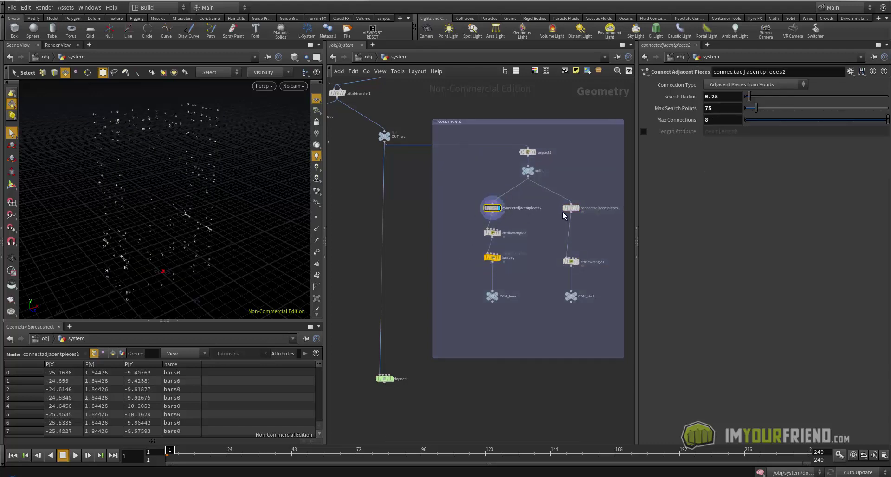
pyautogui.click(578, 208)
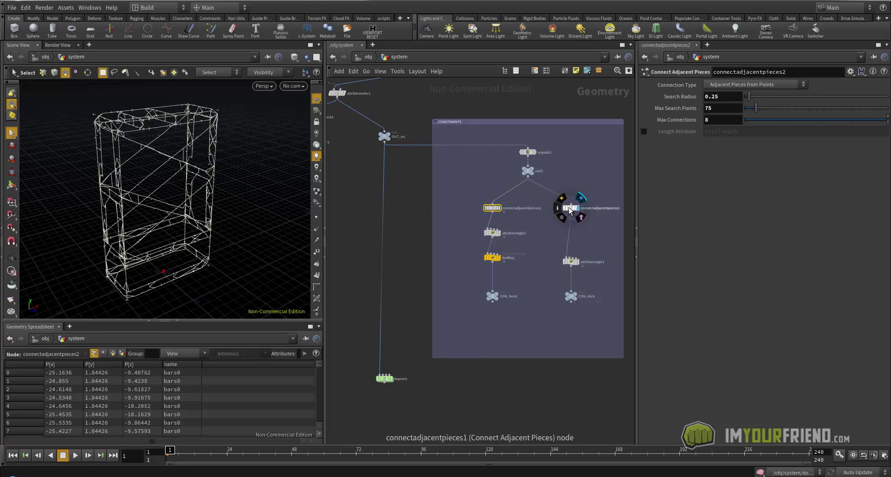
# - Go inside dopnet1 and save the scene as a new version, iyf_scaffoldBend_lesson_v0002.hipnc
pyautogui.moveTo(455, 255); pyautogui.dragTo(482, 228, button='middle')
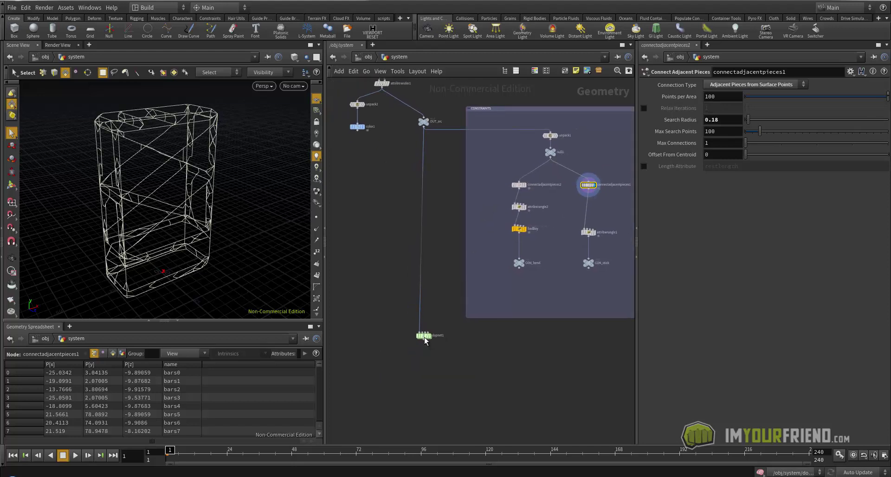
pyautogui.doubleClick(425, 341)
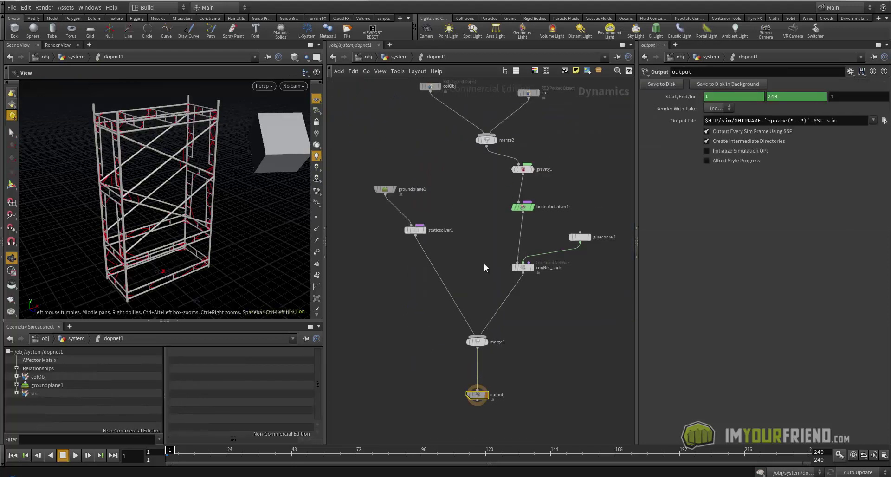
pyautogui.click(16, 8)
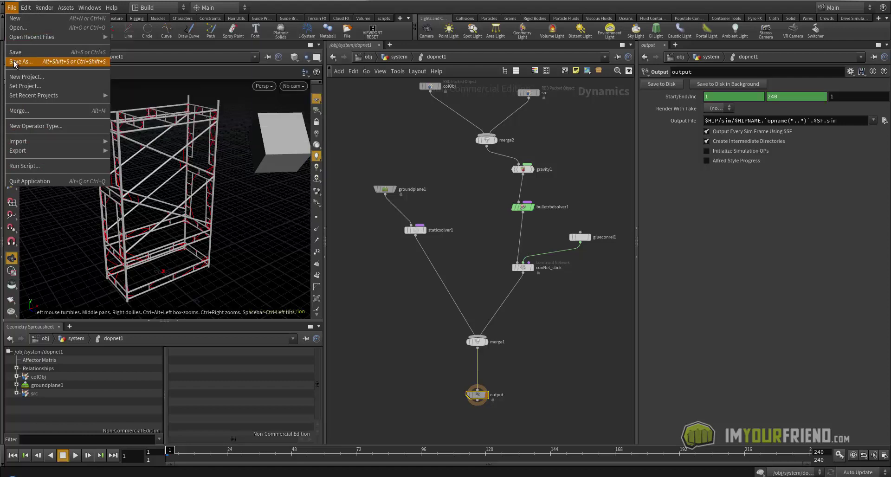
pyautogui.click(28, 60)
pyautogui.click(189, 217)
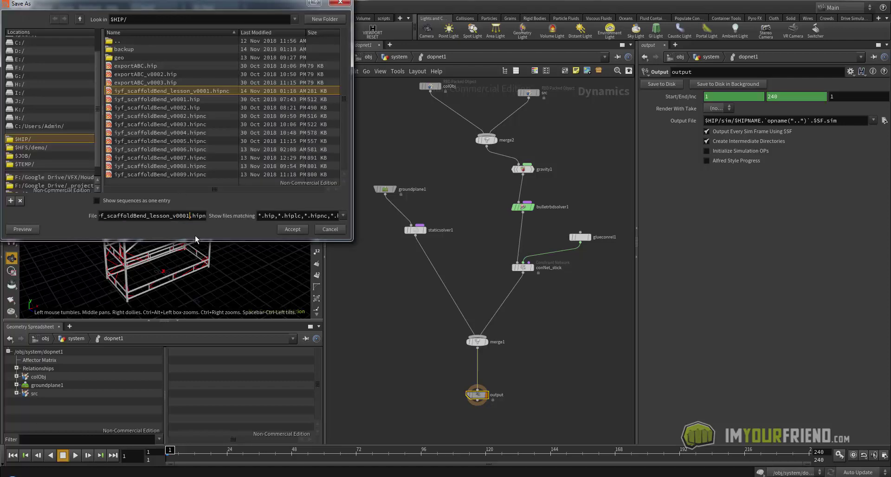
pyautogui.press('BackSpace')
pyautogui.write('2')
pyautogui.press('Return')
# - Play the scaffold simulation, scrub back to frame 3 and enlarge the viewport pane to examine the scaffold and cube
pyautogui.press('s')
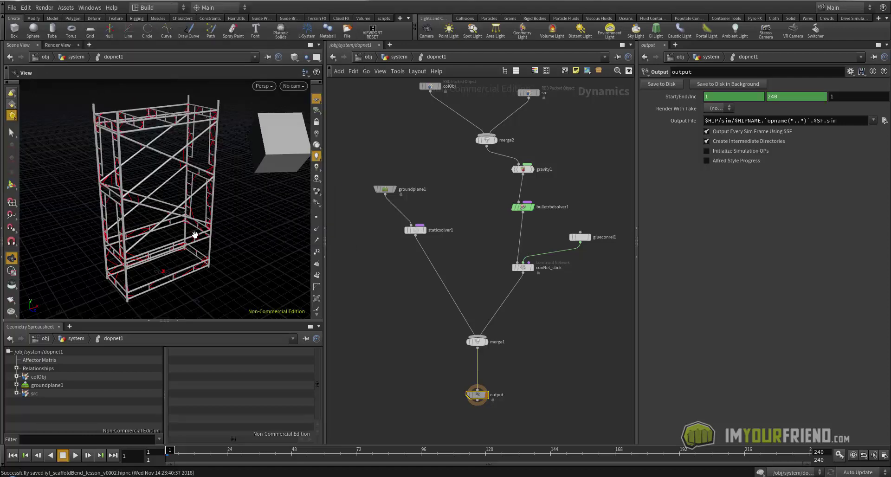
pyautogui.keyDown('alt'); pyautogui.moveTo(223, 199); pyautogui.dragTo(229, 204); pyautogui.keyUp('alt')
pyautogui.keyDown('alt'); pyautogui.moveTo(229, 204); pyautogui.dragTo(216, 195, button='right'); pyautogui.keyUp('alt')
pyautogui.keyDown('alt'); pyautogui.moveTo(215, 195); pyautogui.dragTo(210, 192, button='middle'); pyautogui.keyUp('alt')
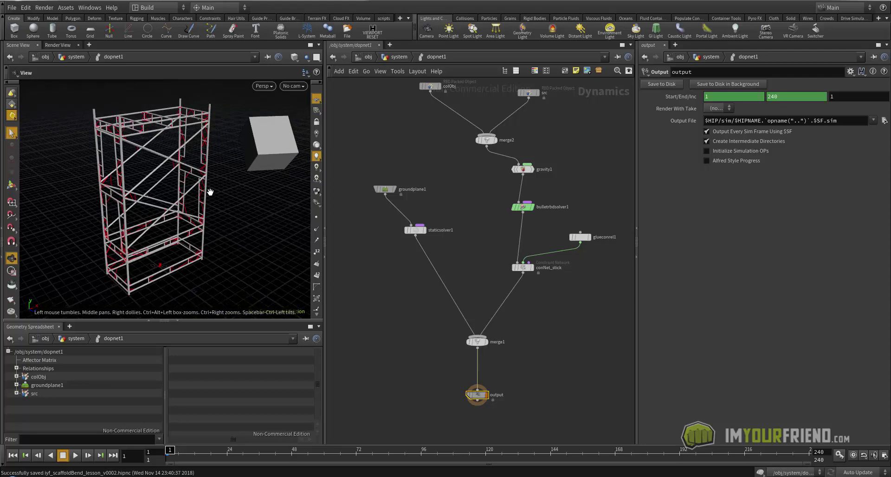
pyautogui.press('Up')
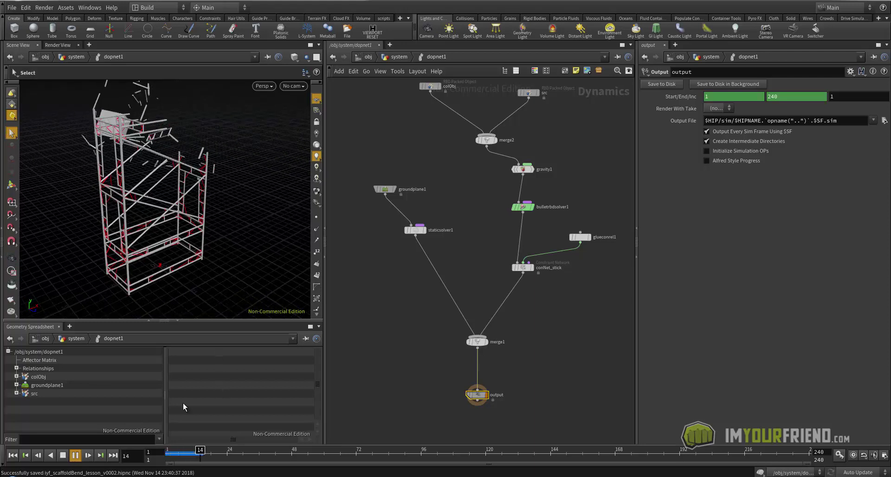
pyautogui.moveTo(182, 456); pyautogui.dragTo(171, 455)
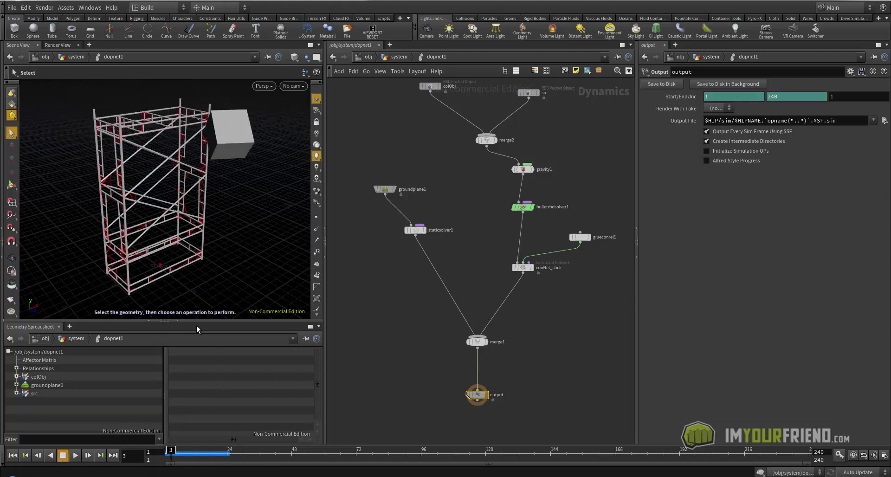
pyautogui.moveTo(196, 320); pyautogui.dragTo(196, 334)
pyautogui.keyDown('alt'); pyautogui.moveTo(224, 216); pyautogui.dragTo(219, 190); pyautogui.keyUp('alt')
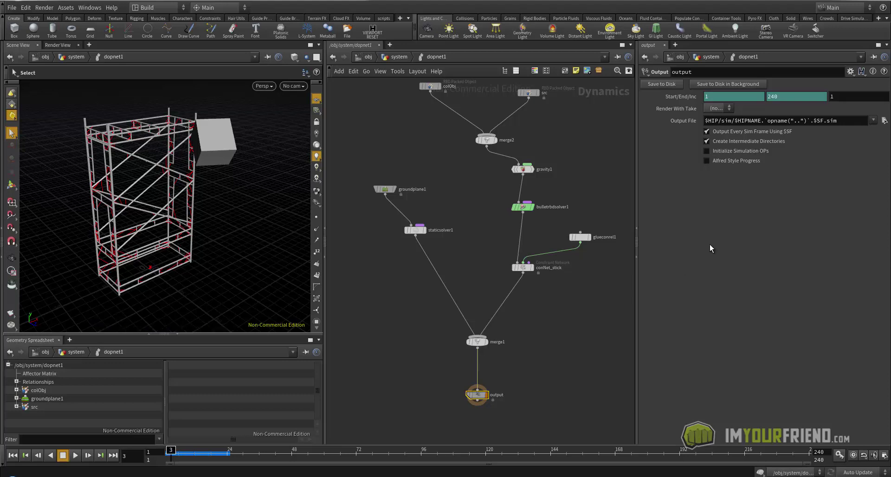
# - Tidy the positions of the colObj and merge2 nodes in the DOP network and save the scene
pyautogui.moveTo(484, 202); pyautogui.dragTo(488, 212, button='middle')
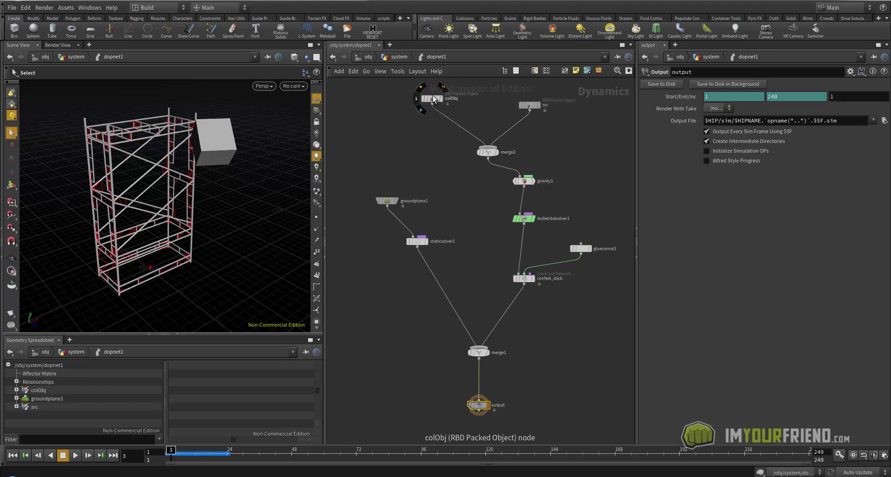
pyautogui.moveTo(432, 96); pyautogui.dragTo(439, 97)
pyautogui.moveTo(493, 160); pyautogui.dragTo(485, 151)
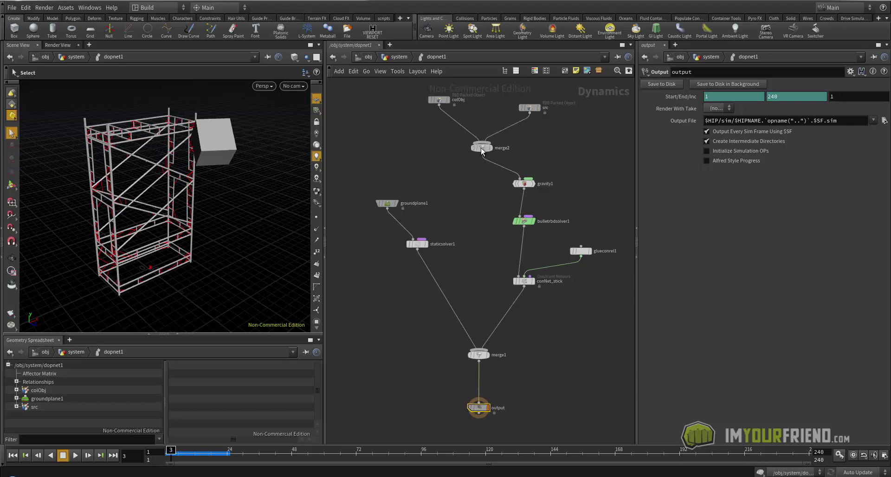
pyautogui.hotkey('ctrl', 's')
# - Add a Constraint Network node on the wire between conNet_stick and merge1, aligned below conNet_stick
pyautogui.moveTo(470, 194); pyautogui.dragTo(440, 134, button='middle')
pyautogui.press('Tab')
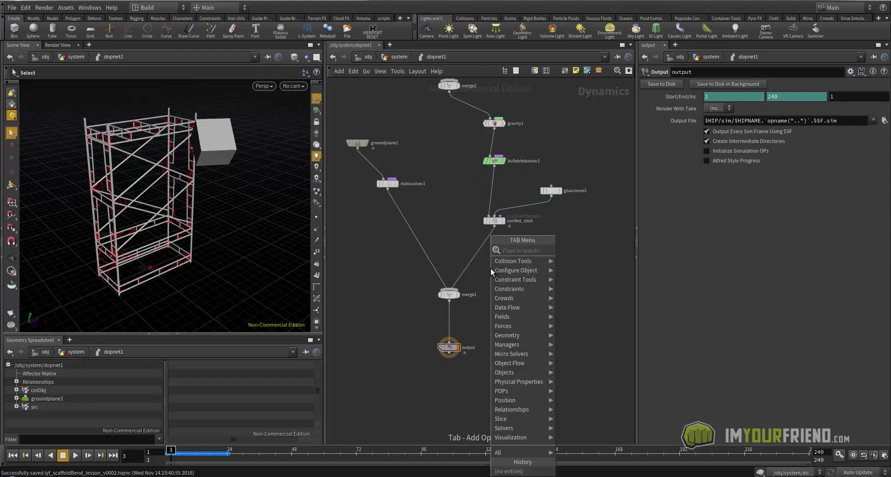
pyautogui.write('con')
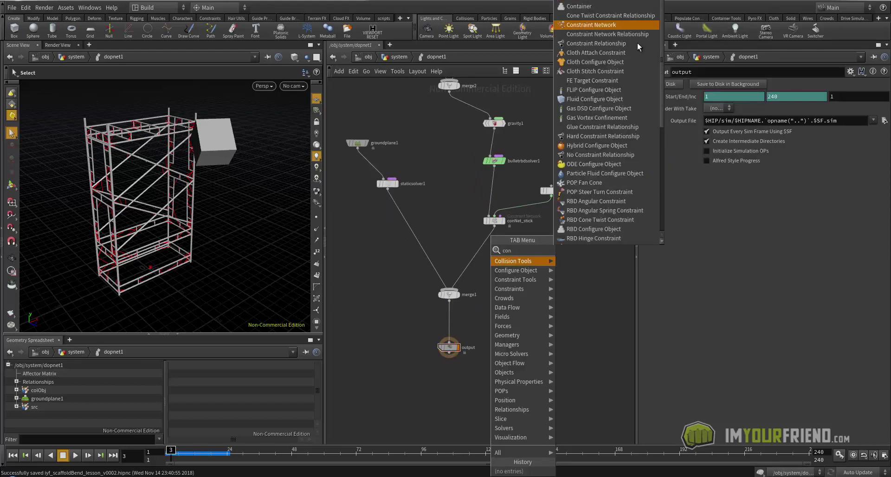
pyautogui.write('Net_s')
pyautogui.click(603, 9)
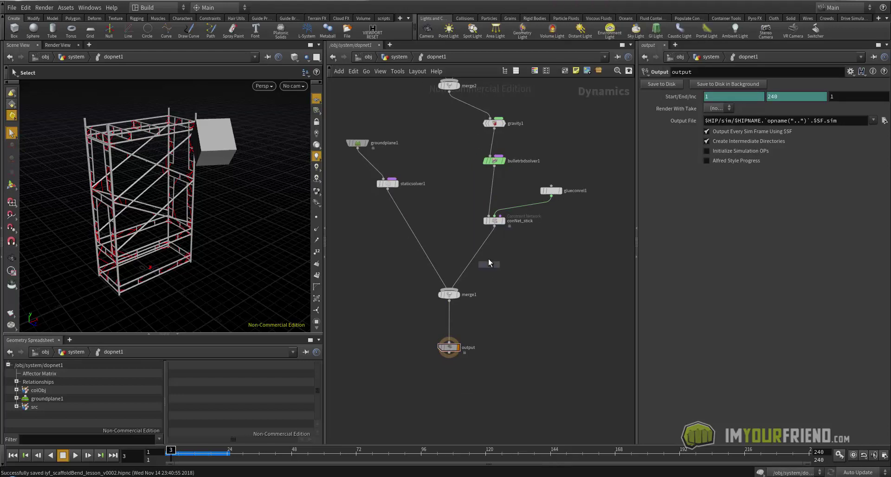
pyautogui.click(495, 257)
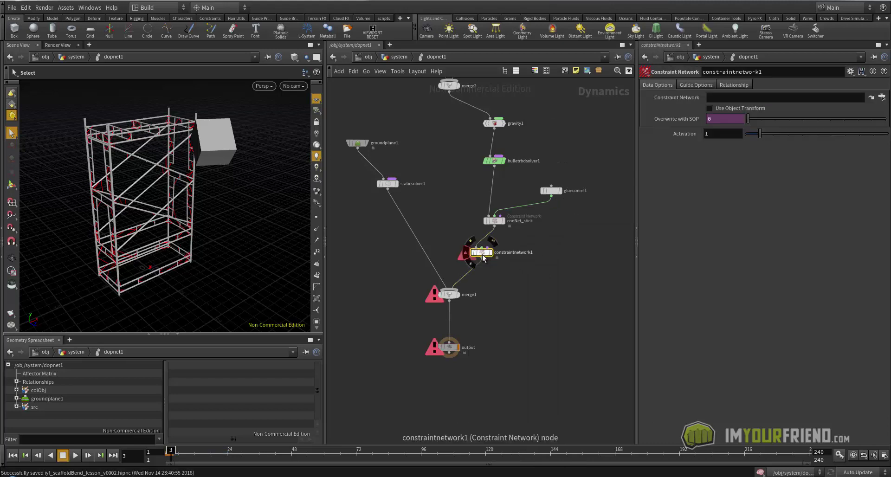
pyautogui.moveTo(494, 258); pyautogui.dragTo(495, 262)
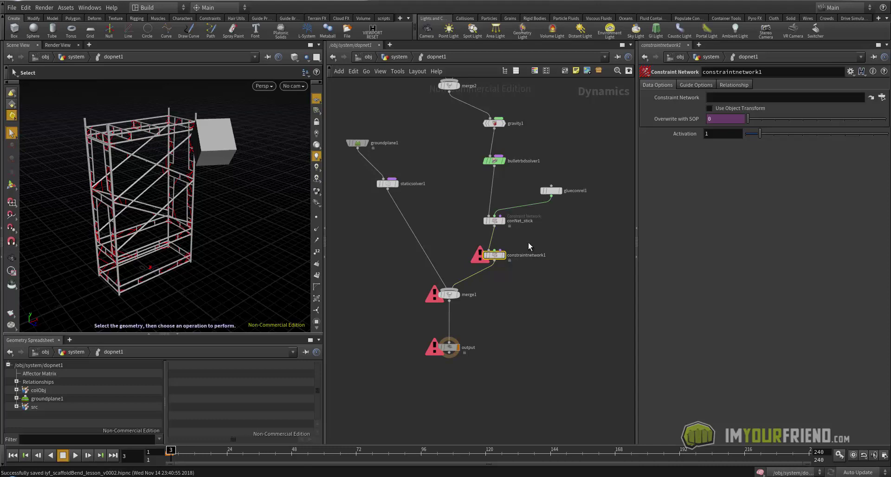
# - Rename the new Constraint Network node to conNet_bend
pyautogui.doubleClick(524, 255)
pyautogui.write('con')
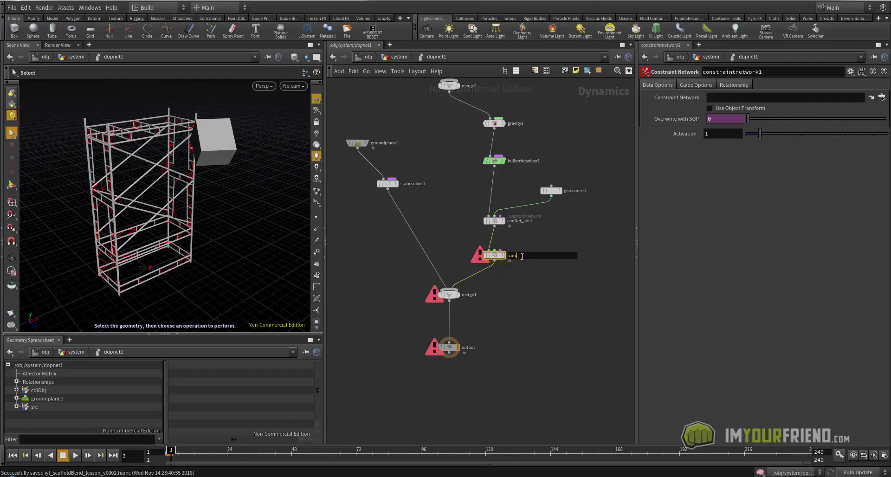
pyautogui.write('Net_bend')
pyautogui.press('Return')
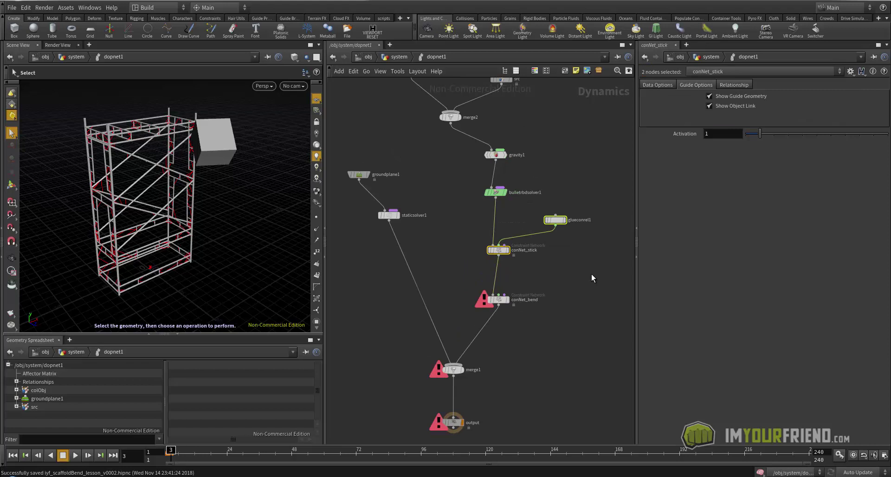
# - Add a Hard Constraint Relationship node beside the wire between conNet_stick and conNet_bend
pyautogui.click(575, 273)
pyautogui.press('Tab')
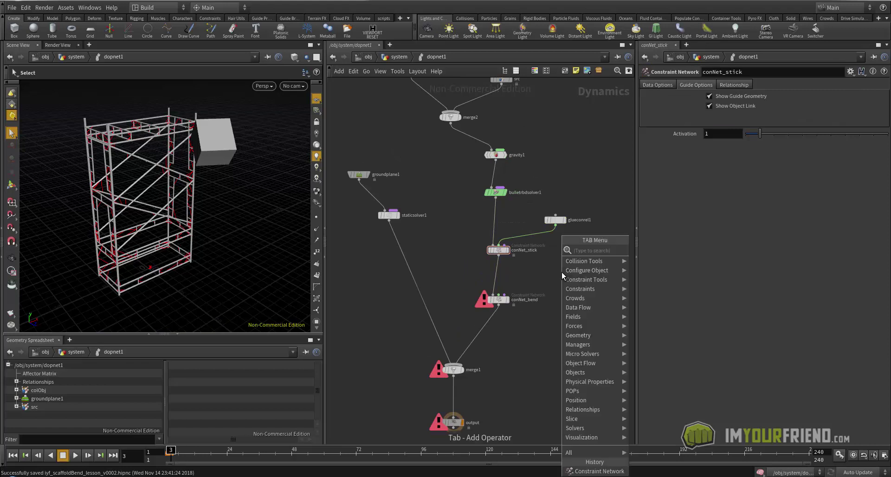
pyautogui.write('hard')
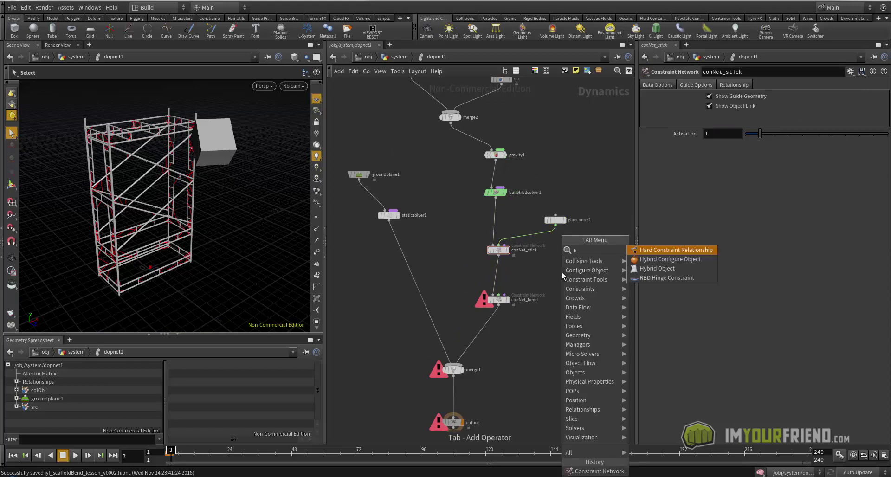
pyautogui.click(660, 247)
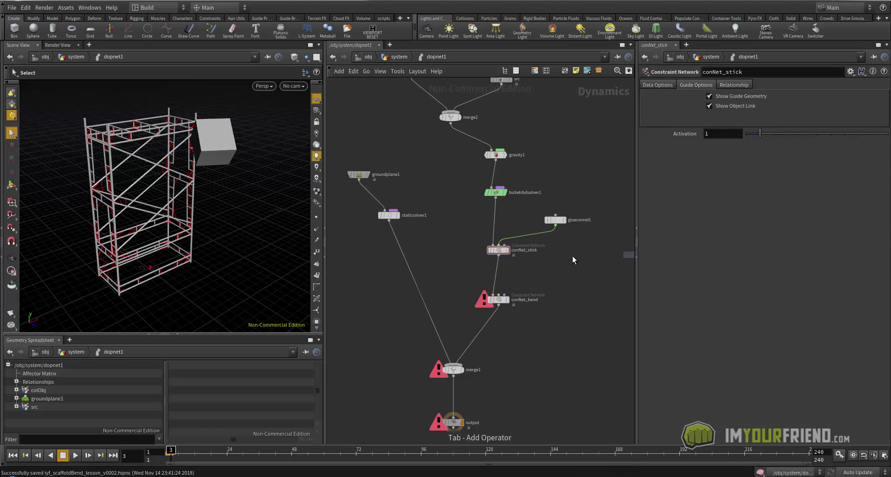
pyautogui.click(537, 264)
pyautogui.scroll(2, 548, 280)
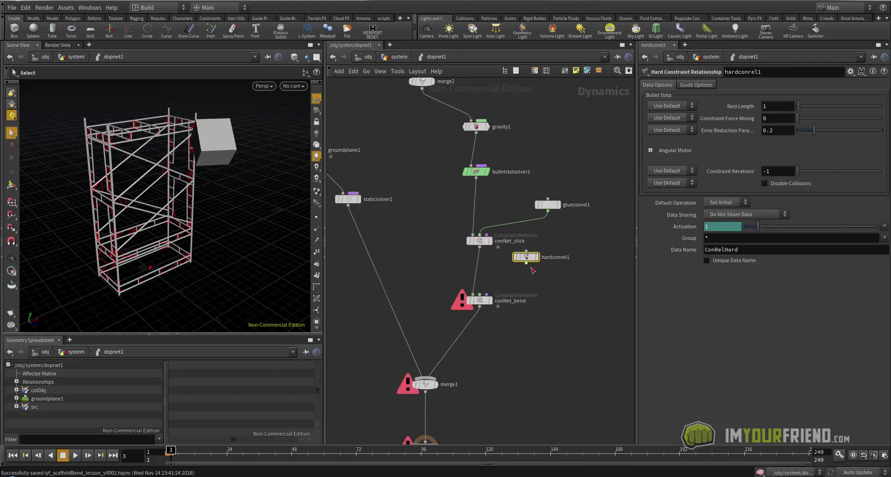
# - Wire the Hard Constraint Relationship into conNet_bend's second input and place it between the glue relationship and conNet_bend
pyautogui.click(528, 265)
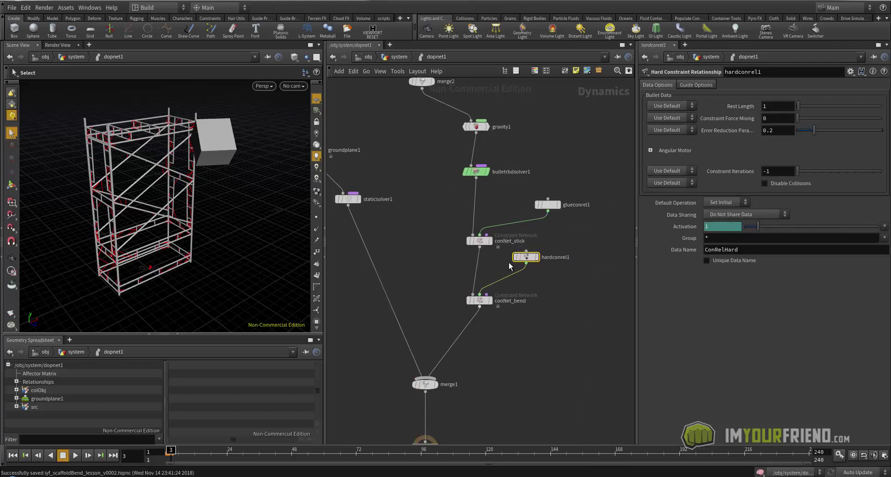
pyautogui.moveTo(527, 258); pyautogui.dragTo(546, 260)
pyautogui.scroll(-1, 580, 306)
pyautogui.moveTo(573, 307); pyautogui.dragTo(549, 310, button='middle')
pyautogui.scroll(-1, 552, 314)
pyautogui.moveTo(530, 282); pyautogui.dragTo(514, 287)
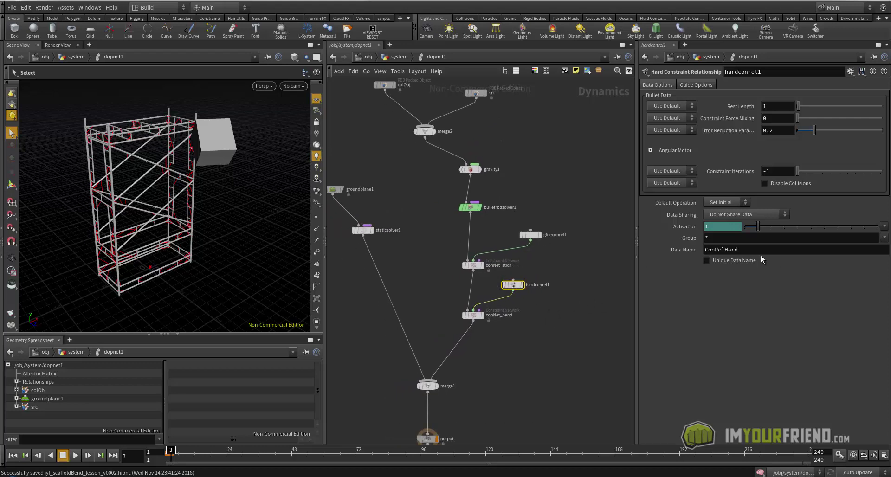
# - Set the Data Name of the Hard Constraint Relationship to pin
pyautogui.doubleClick(724, 250)
pyautogui.write('pin')
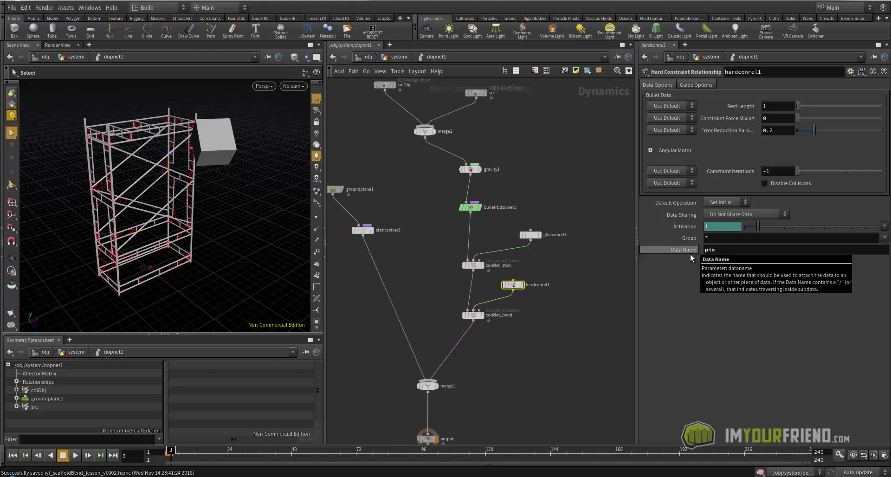
pyautogui.press('Return')
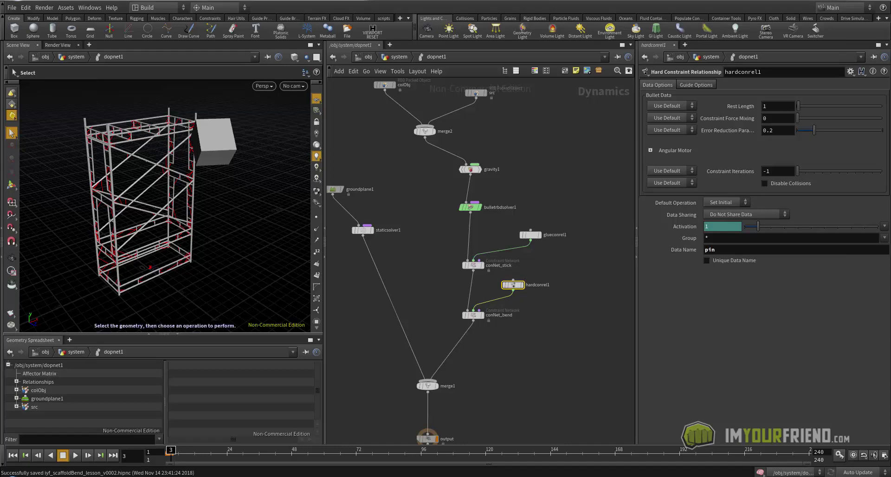
# - Point conNet_bend's Constraint Network parameter to /obj/system/CON_bend and save the scene
pyautogui.moveTo(427, 288); pyautogui.dragTo(487, 320)
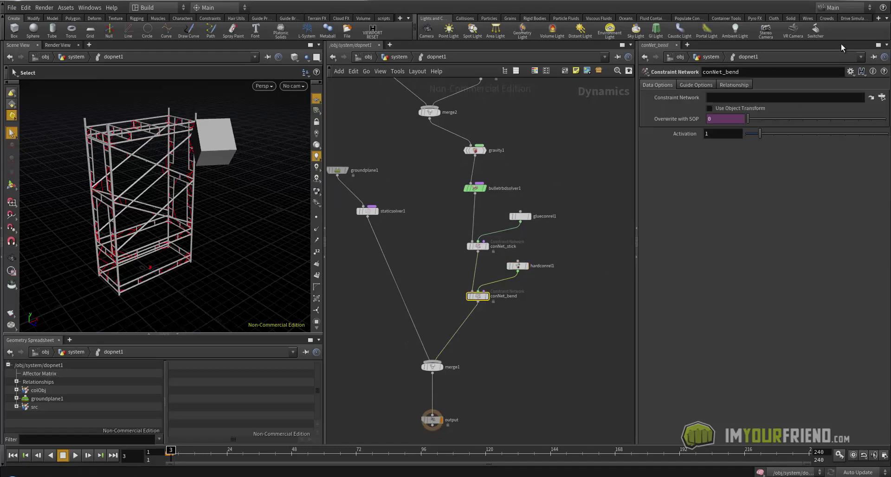
pyautogui.click(881, 97)
pyautogui.moveTo(759, 177); pyautogui.dragTo(712, 248)
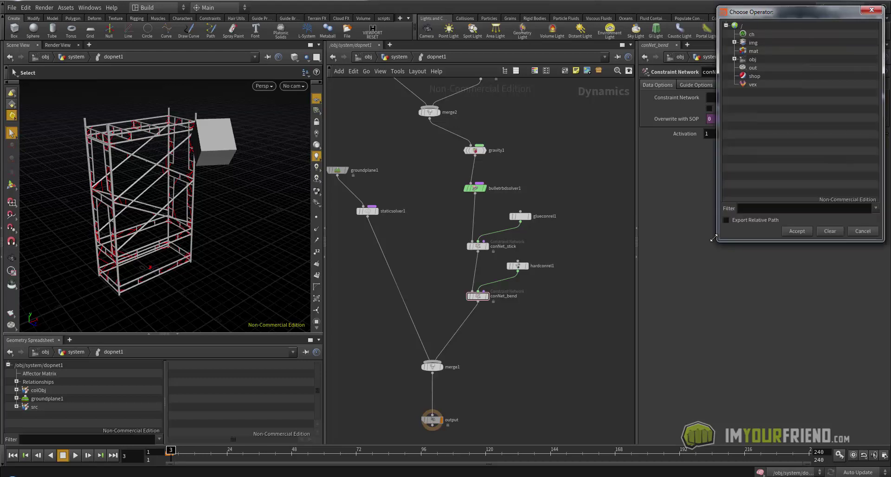
pyautogui.moveTo(761, 12); pyautogui.dragTo(569, 73)
pyautogui.click(538, 120)
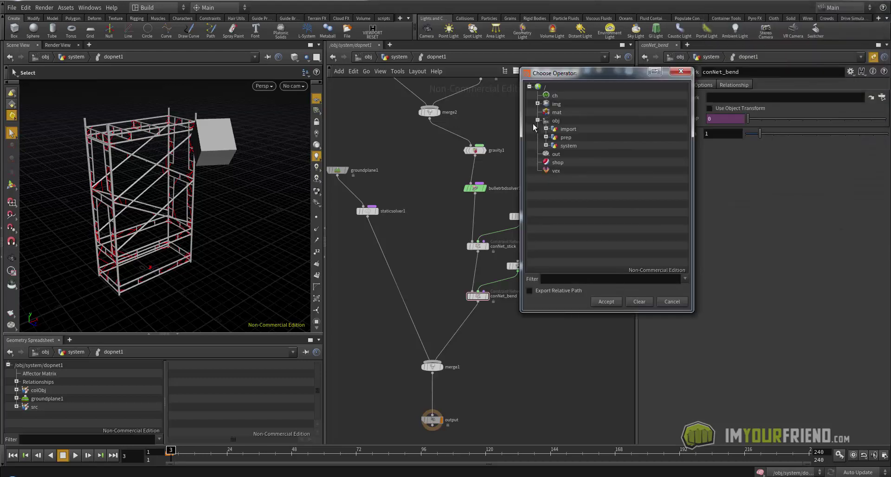
pyautogui.click(545, 145)
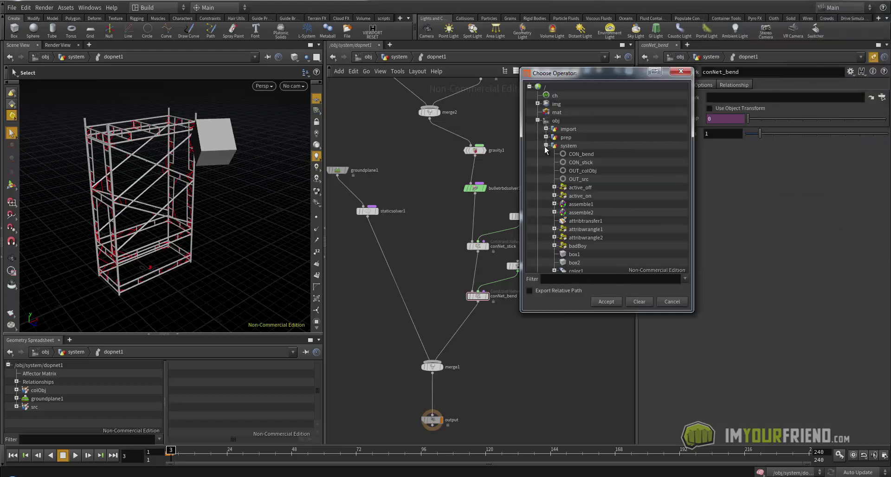
pyautogui.click(602, 156)
pyautogui.click(606, 302)
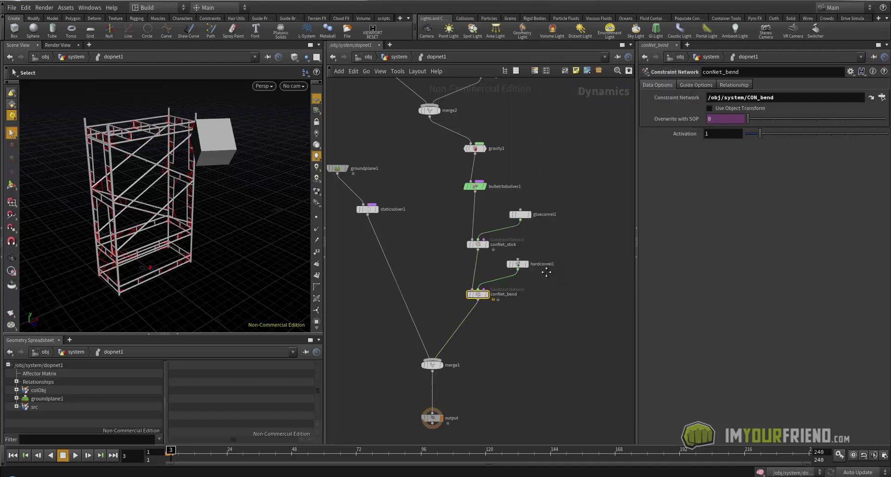
pyautogui.moveTo(510, 301); pyautogui.dragTo(513, 285, button='middle')
pyautogui.hotkey('ctrl', 's')
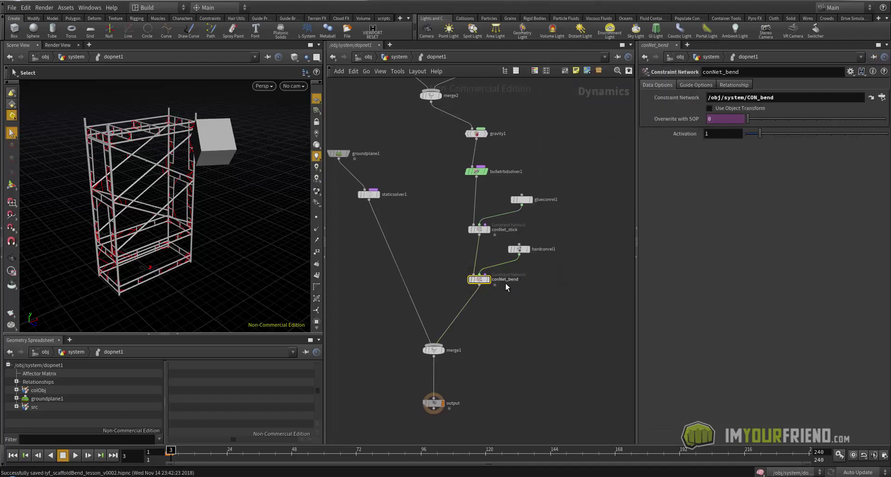
# - Turn off Show Guide Geometry in the guide options of conNet_stick
pyautogui.press('h')
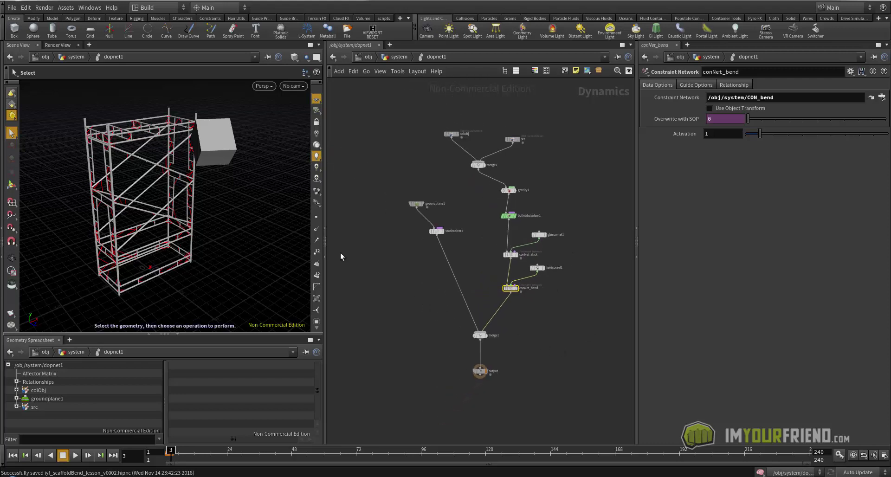
pyautogui.moveTo(487, 248); pyautogui.dragTo(527, 265)
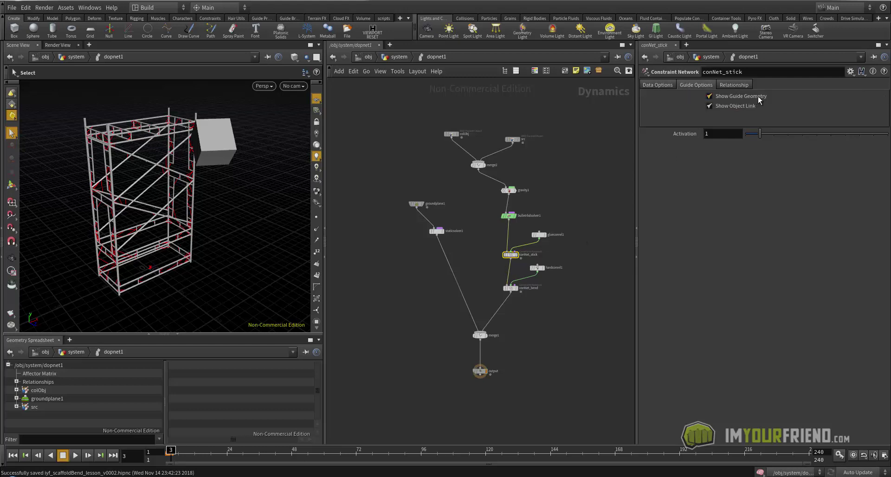
pyautogui.click(758, 96)
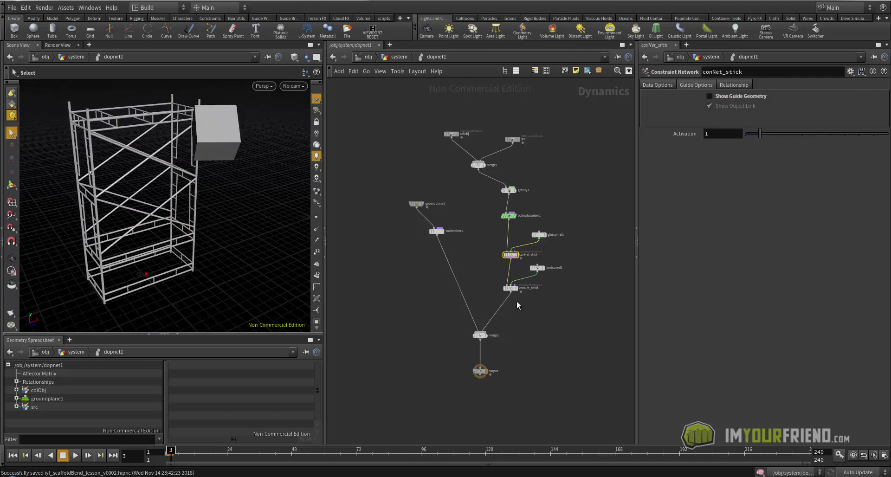
# - Set the guide color of the hard constraint relationship feeding conNet_bend to a bright, fully saturated green
pyautogui.scroll(2, 504, 271)
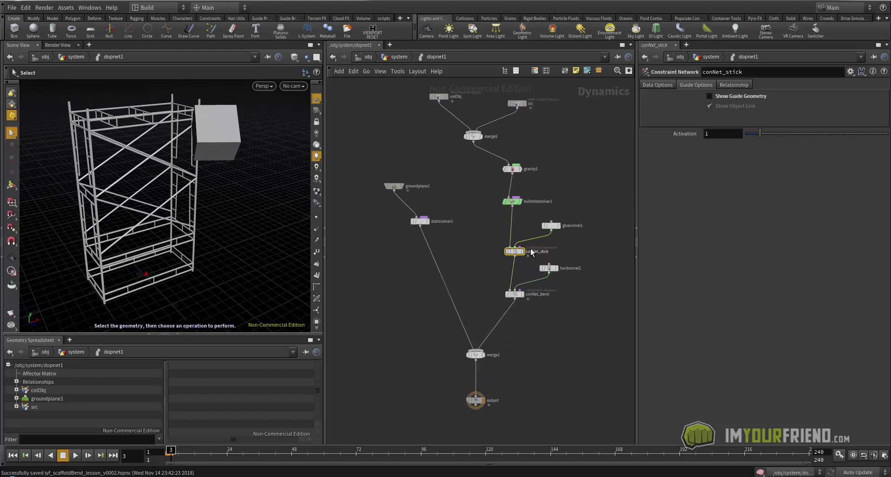
pyautogui.moveTo(478, 252); pyautogui.dragTo(474, 218, button='middle')
pyautogui.moveTo(542, 256); pyautogui.dragTo(543, 251, button='middle')
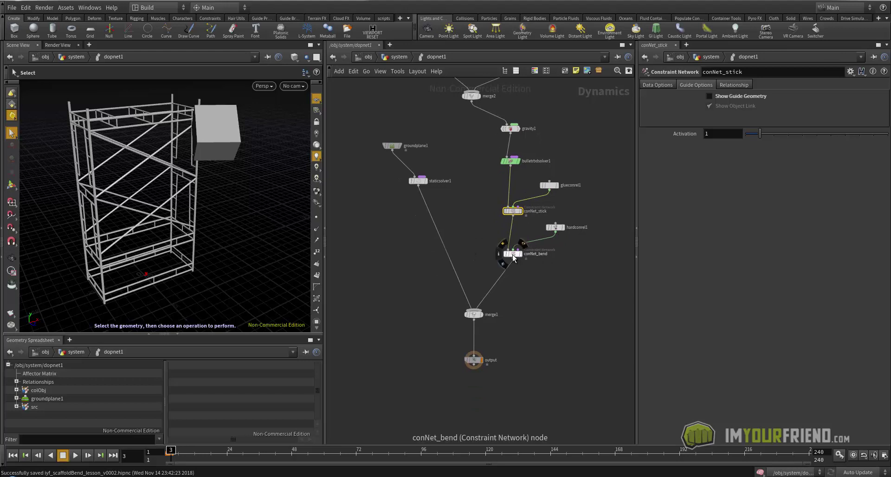
pyautogui.click(512, 254)
pyautogui.click(710, 85)
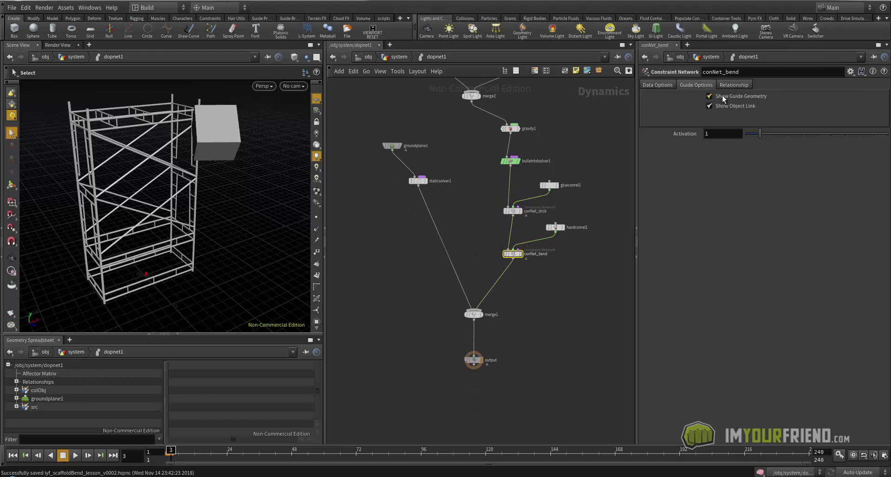
pyautogui.click(555, 227)
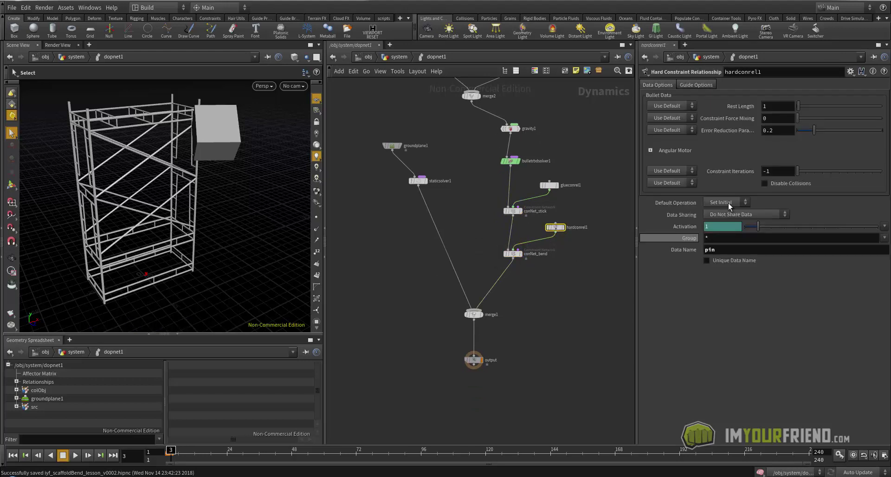
pyautogui.click(691, 85)
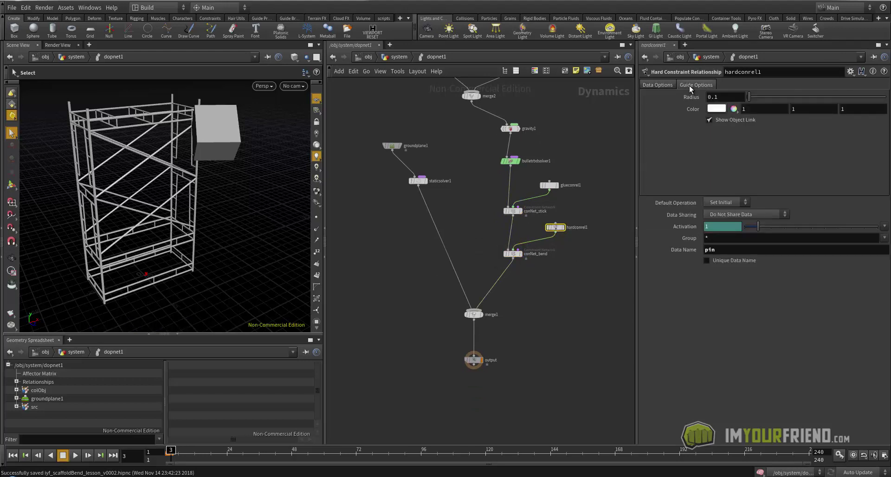
pyautogui.click(716, 108)
pyautogui.moveTo(625, 70)
pyautogui.mouseDown()
pyautogui.moveTo(642, 49)
pyautogui.moveTo(633, 38)
pyautogui.moveTo(605, 35)
pyautogui.mouseUp()
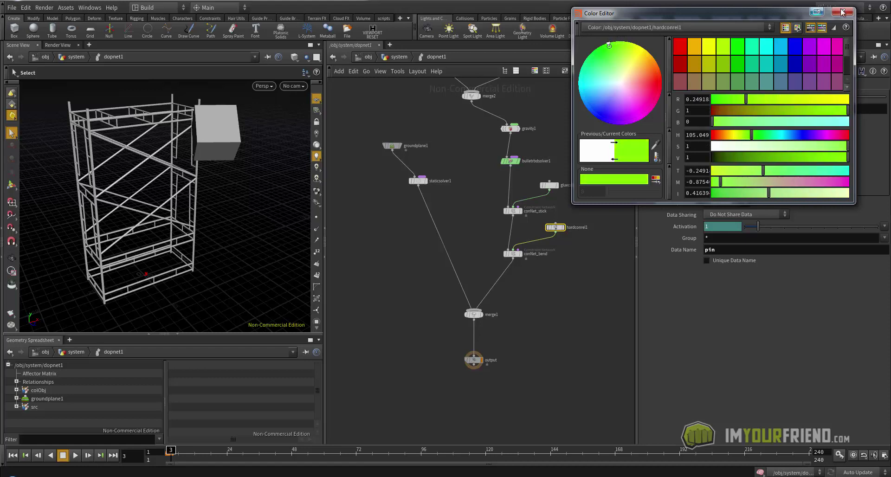
pyautogui.click(842, 12)
# - Set the guide radius of the hard constraint relationship to .25
pyautogui.doubleClick(734, 97)
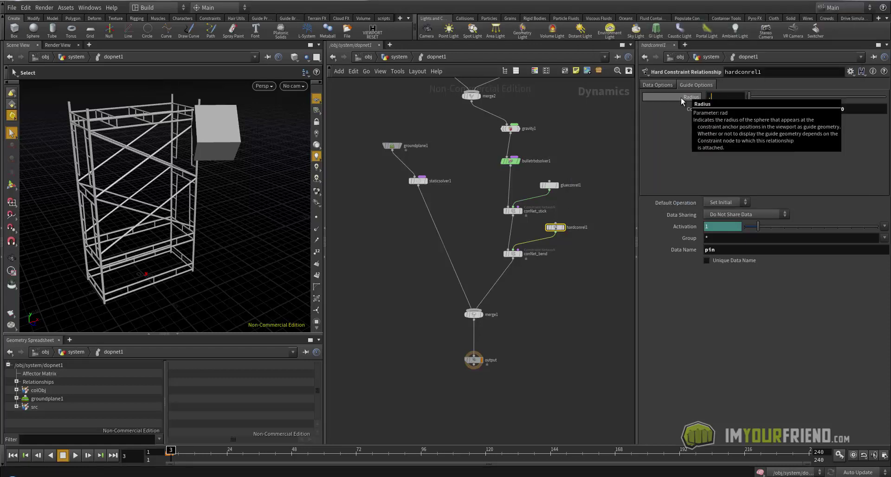
pyautogui.write('.25')
pyautogui.press('Return')
pyautogui.press('Escape')
# - Change the Data Name of the hard constraint relationship to bend and return the viewport to shaded display
pyautogui.moveTo(221, 189); pyautogui.dragTo(252, 213)
pyautogui.moveTo(251, 197); pyautogui.dragTo(257, 197, button='middle')
pyautogui.scroll(-2, 256, 197)
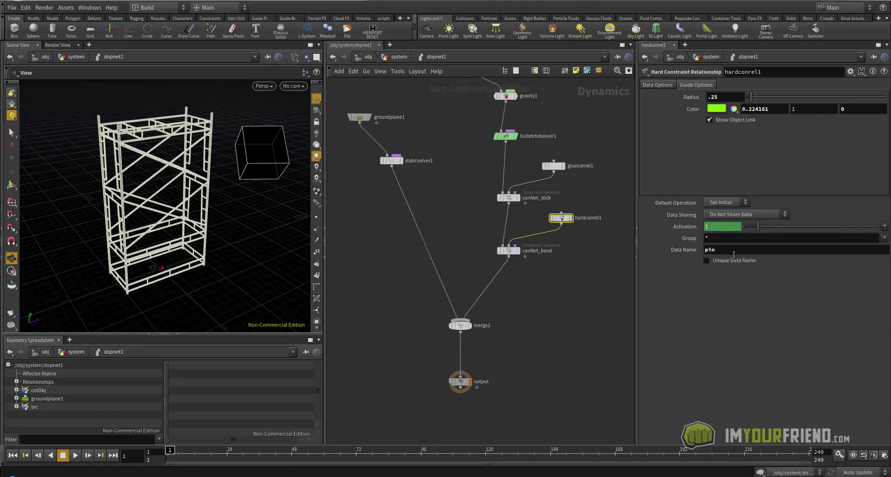
pyautogui.doubleClick(734, 253)
pyautogui.write('d')
pyautogui.press('Return')
pyautogui.hotkey('shift', 'w')
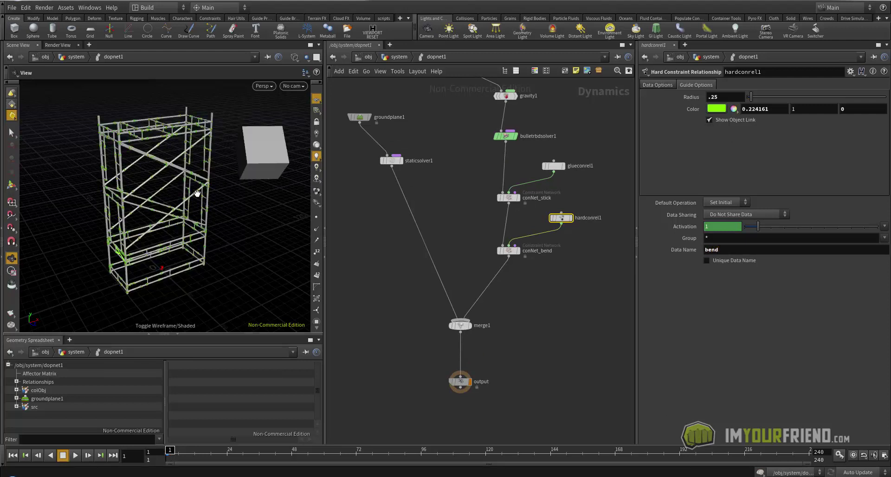
# - Play the simulation with the bend constraint guides shown, inspect the scaffold's collision with the box, and return to frame 1
pyautogui.moveTo(195, 193); pyautogui.dragTo(151, 176)
pyautogui.moveTo(151, 176)
pyautogui.mouseDown(button='right')
pyautogui.moveTo(282, 154)
pyautogui.moveTo(14, 235)
pyautogui.mouseUp(button='right')
pyautogui.moveTo(190, 199); pyautogui.dragTo(176, 204)
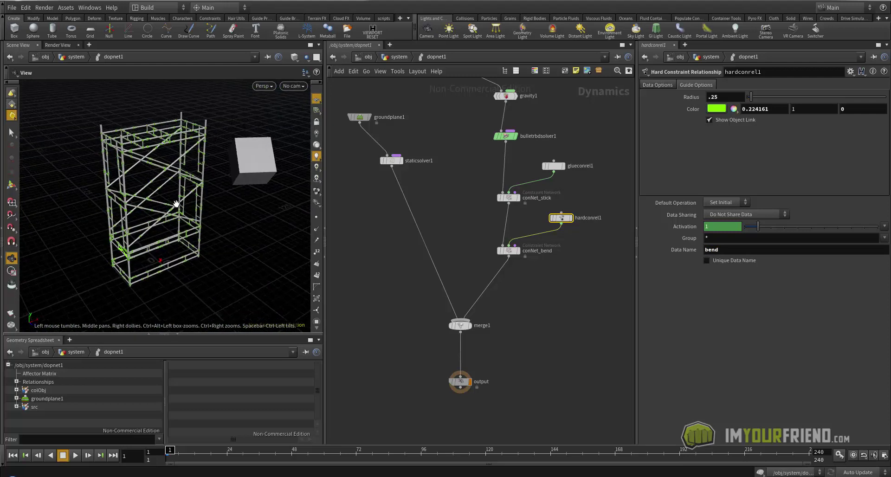
pyautogui.press('Up')
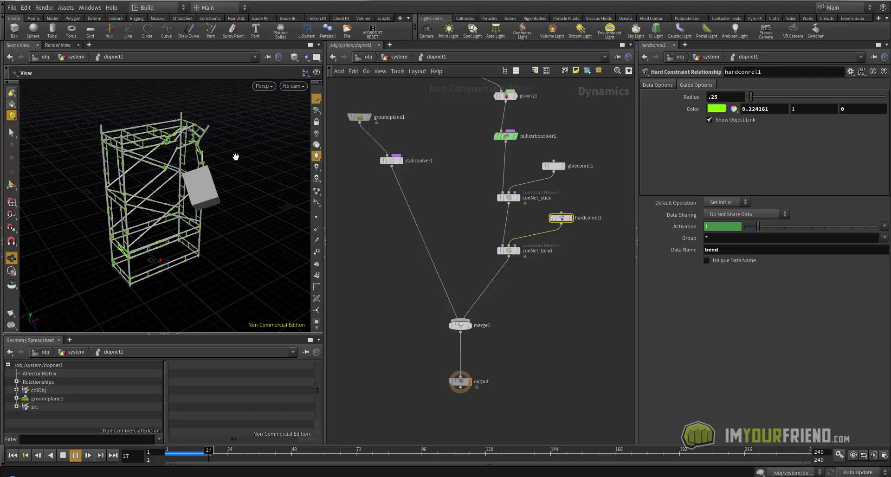
pyautogui.moveTo(233, 155)
pyautogui.mouseDown()
pyautogui.moveTo(123, 148)
pyautogui.moveTo(220, 156)
pyautogui.mouseUp()
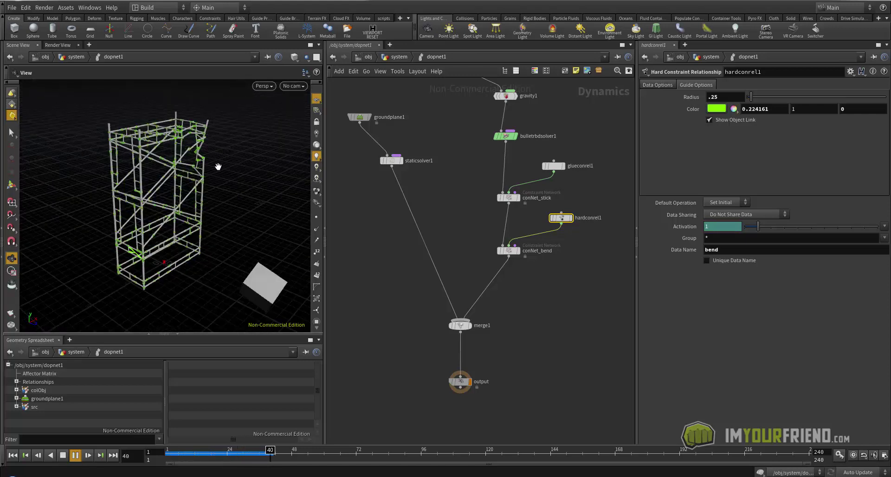
pyautogui.hotkey('ctrl', 'Up')
# - Play the simulation with conNet_stick's guide geometry temporarily shown, return to frame 5, and hide those guides again
pyautogui.click(508, 198)
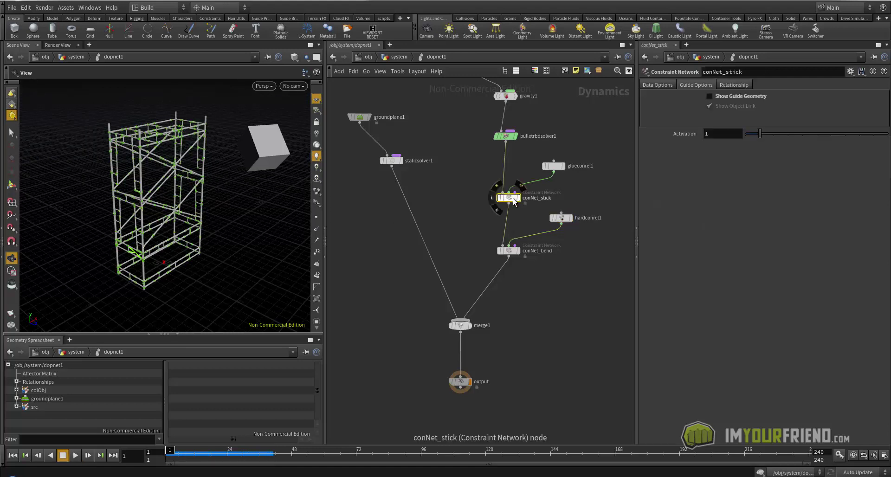
pyautogui.click(710, 97)
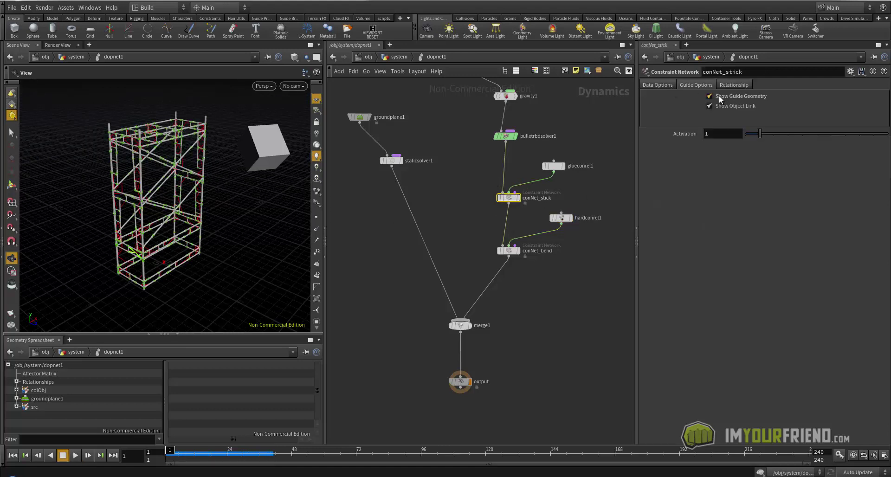
pyautogui.press('Up')
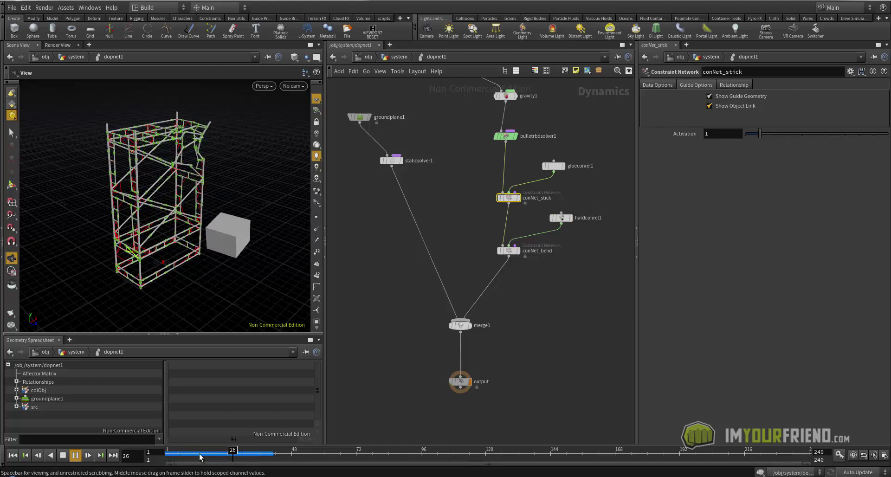
pyautogui.click(176, 455)
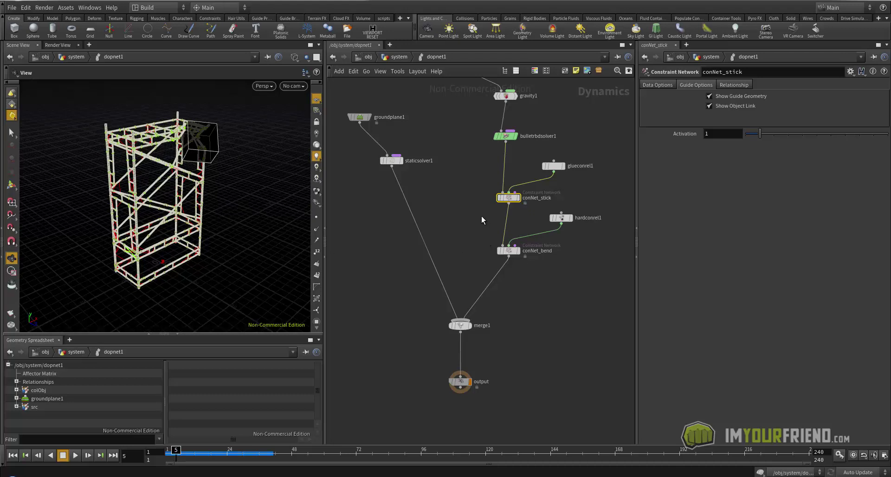
pyautogui.click(728, 94)
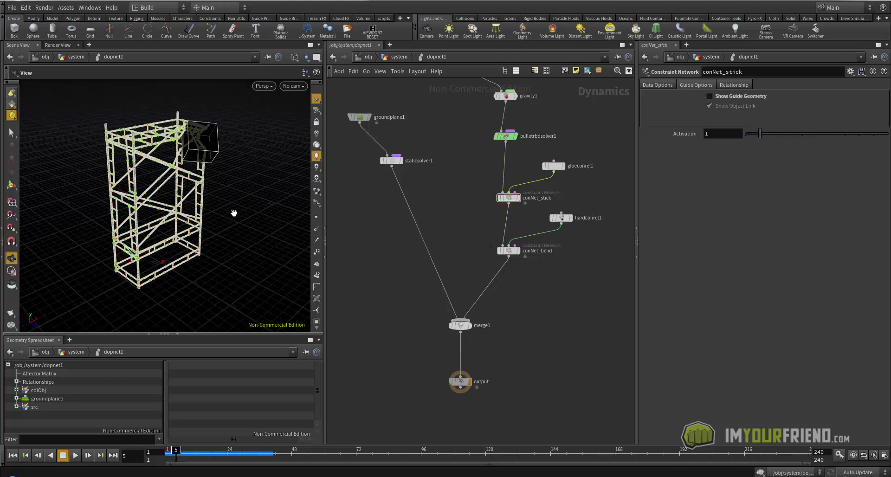
# - Hide conNet_bend's guide geometry, play the simulation without any guides, and return to frame 1
pyautogui.click(509, 251)
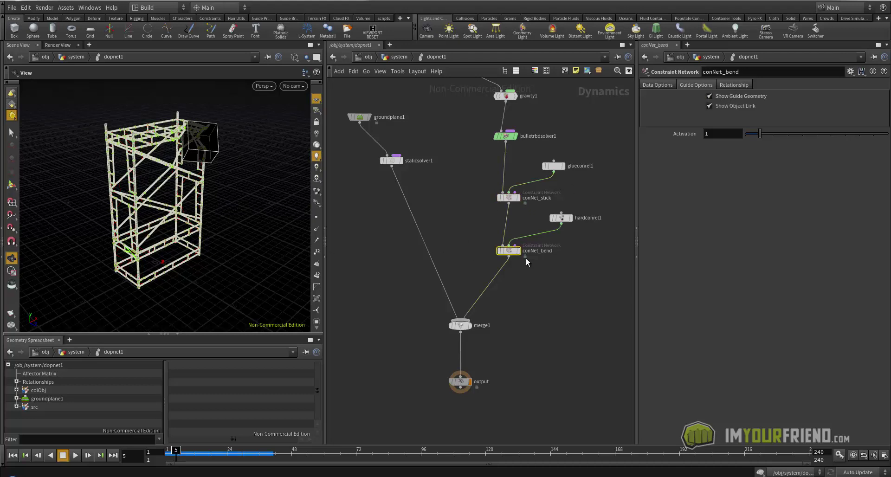
pyautogui.click(741, 96)
pyautogui.press('Up')
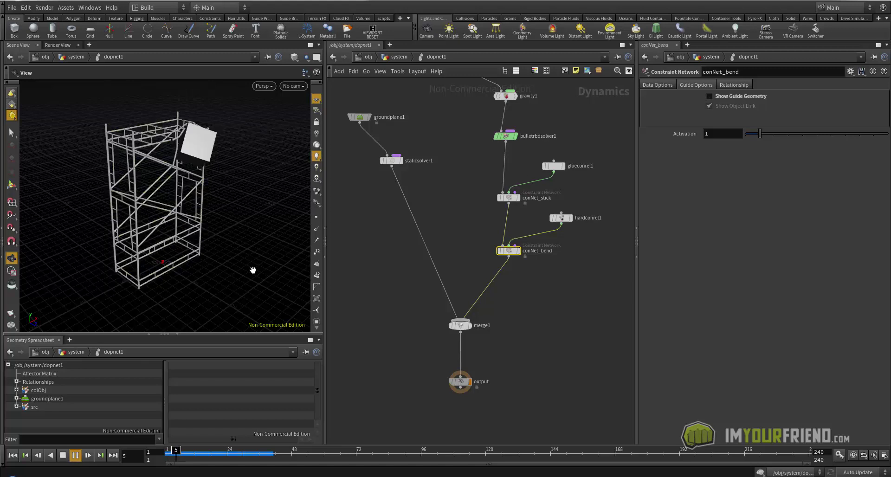
pyautogui.hotkey('ctrl', 'Up')
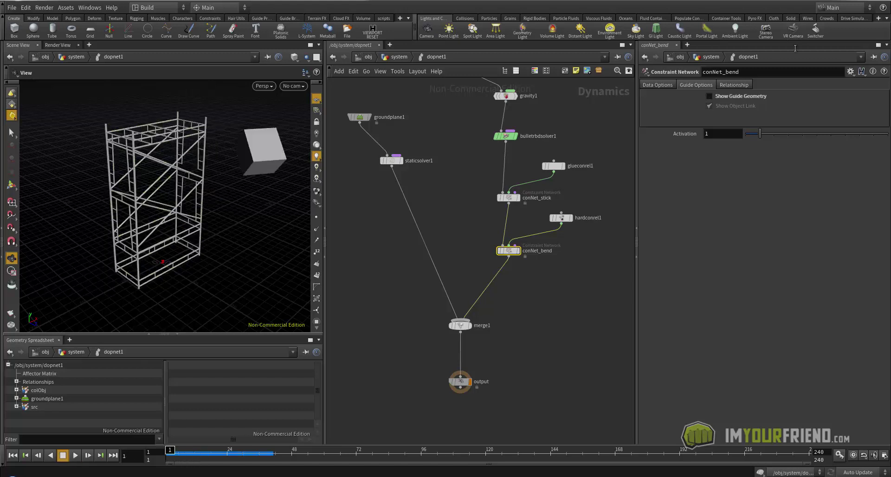
# - Turn on Show Guide Geometry for conNet_bend and save the scene
pyautogui.click(728, 97)
pyautogui.press('s')
pyautogui.hotkey('ctrl', 's')
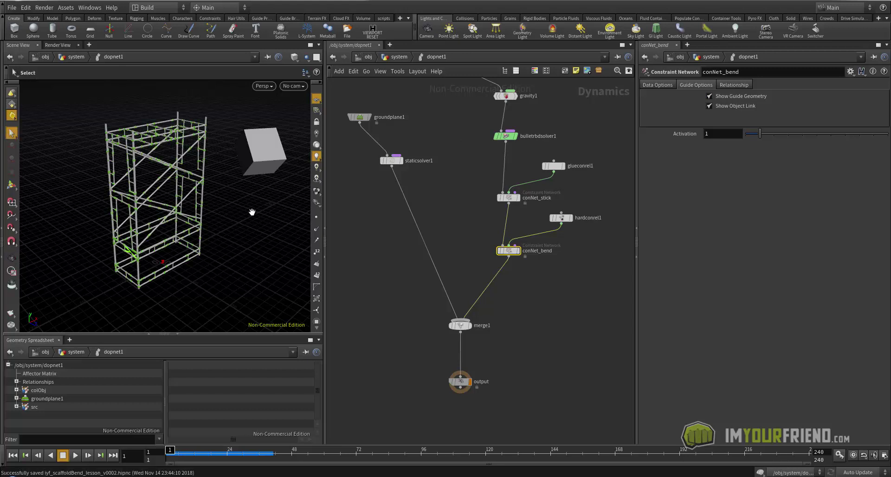
# - Bypass the conNet_stick constraint network so that only the bend constraints act on the scaffold
pyautogui.moveTo(252, 213)
pyautogui.mouseDown()
pyautogui.moveTo(238, 205)
pyautogui.moveTo(248, 209)
pyautogui.mouseUp()
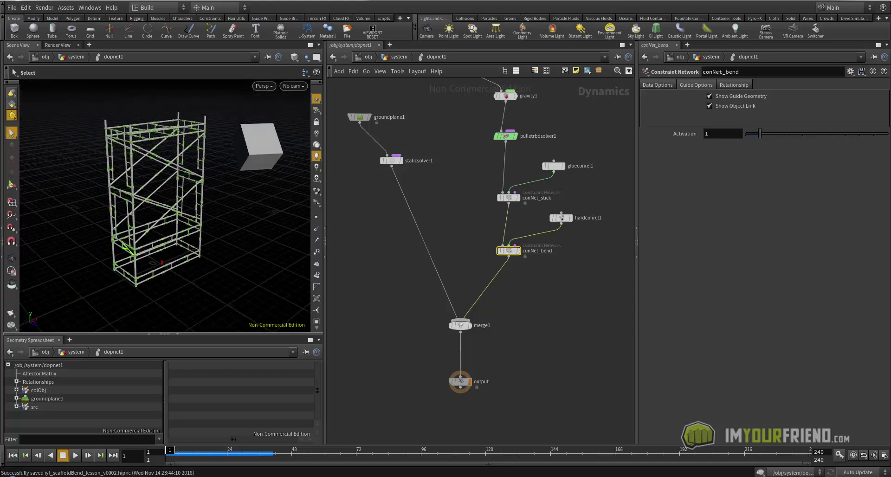
pyautogui.click(560, 217)
pyautogui.press('Escape')
pyautogui.moveTo(204, 187); pyautogui.dragTo(280, 192)
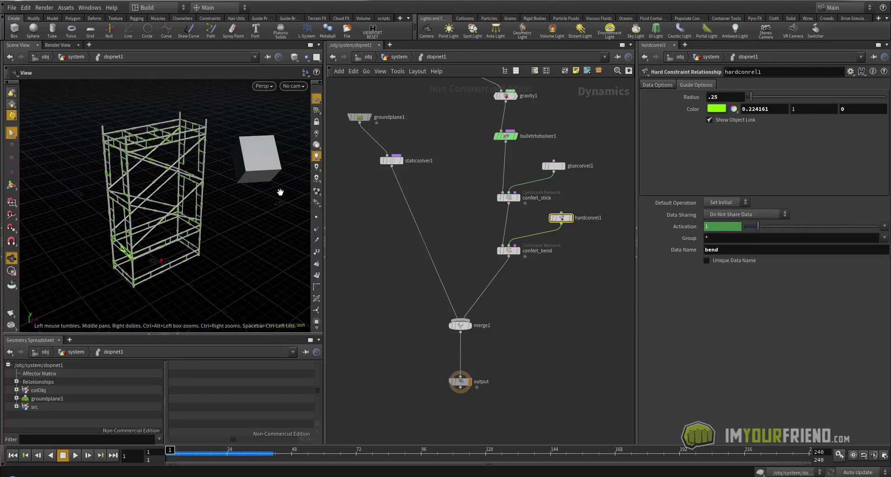
pyautogui.press('s')
pyautogui.click(499, 197)
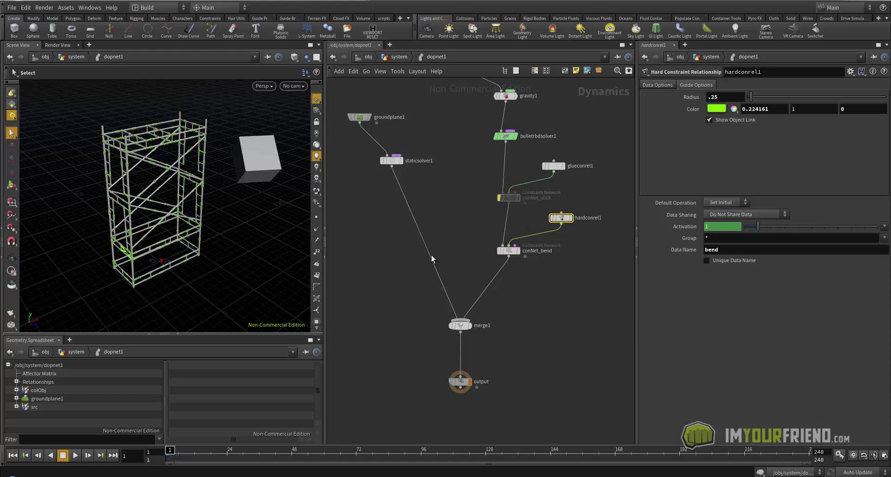
# - Play the simulation with conNet_stick bypassed and step through its first frames to examine the scaffold's motion
pyautogui.press('Up')
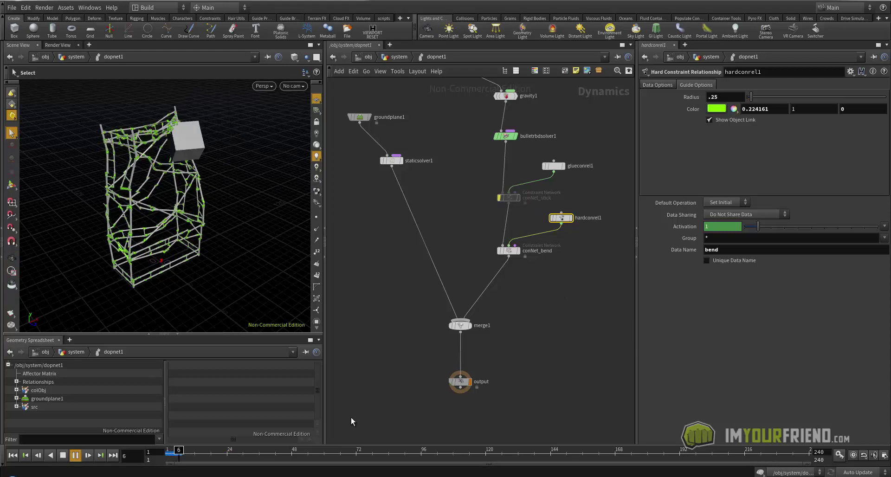
pyautogui.moveTo(179, 458); pyautogui.dragTo(155, 453)
pyautogui.press('Right')
pyautogui.press('Left')
pyautogui.press('Right')
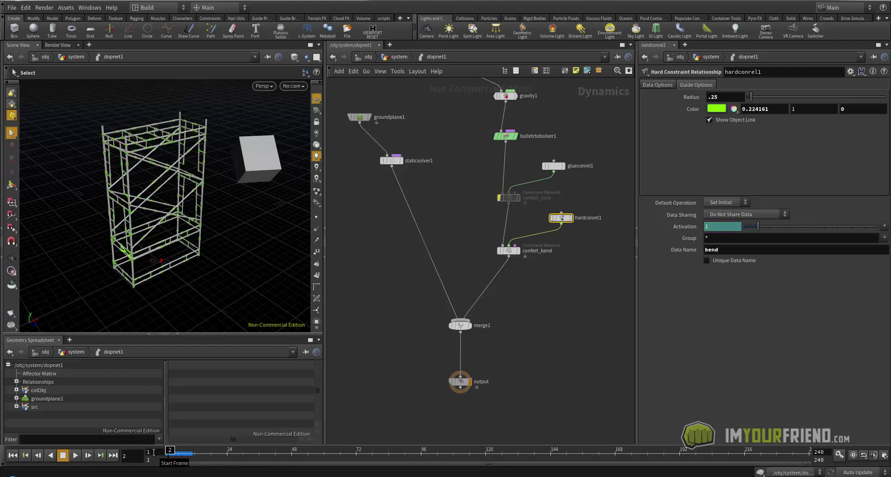
# - Return to frame 1 and set the Rest Length of the hardconrel1 constraint relationship to 0
pyautogui.press('Left')
pyautogui.moveTo(619, 193); pyautogui.dragTo(542, 230)
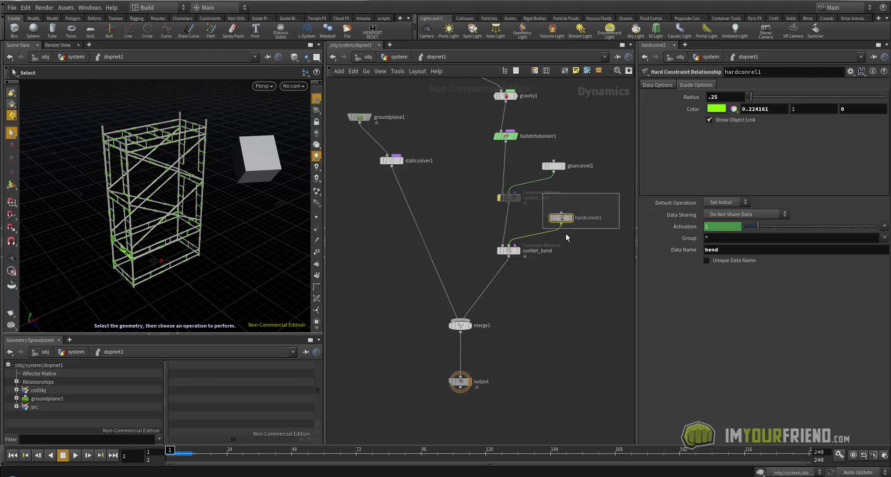
pyautogui.moveTo(595, 236); pyautogui.dragTo(591, 236, button='middle')
pyautogui.click(661, 85)
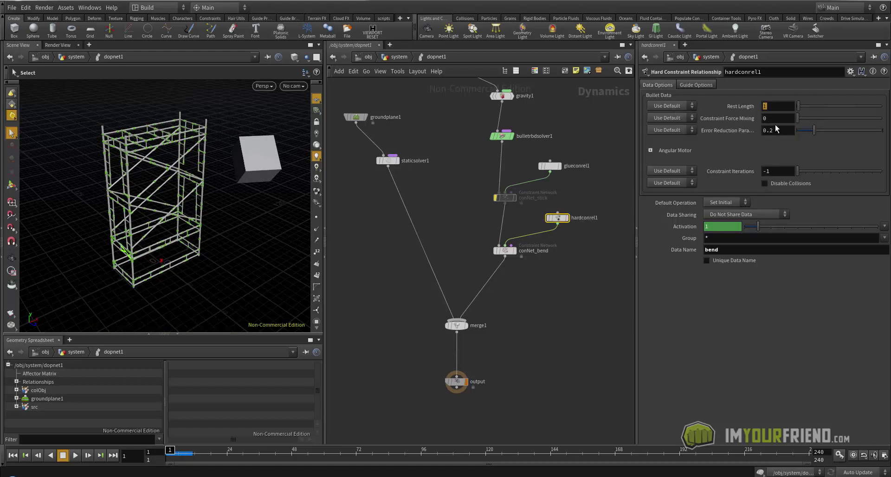
pyautogui.write('0')
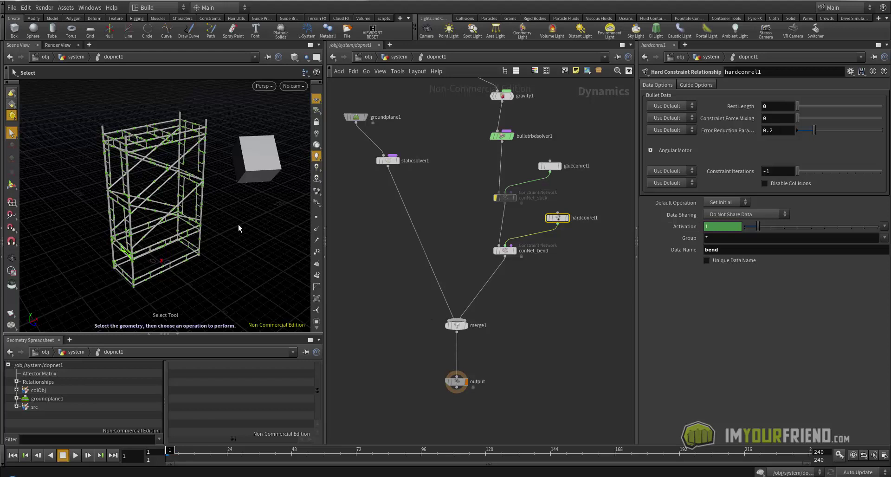
# - Play the simulation with only the bend constraints active to examine the zero rest length, and return to frame 1
pyautogui.press('Up')
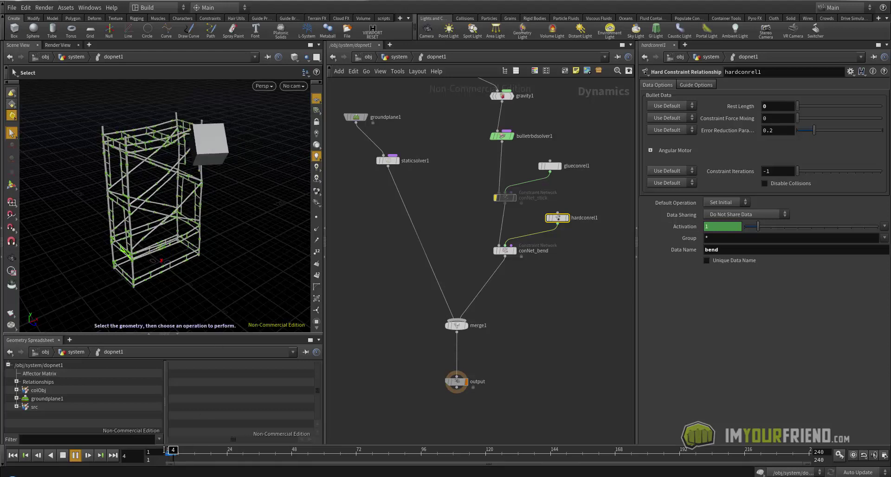
pyautogui.click(168, 452)
pyautogui.keyDown('alt'); pyautogui.moveTo(201, 216); pyautogui.dragTo(221, 216); pyautogui.keyUp('alt')
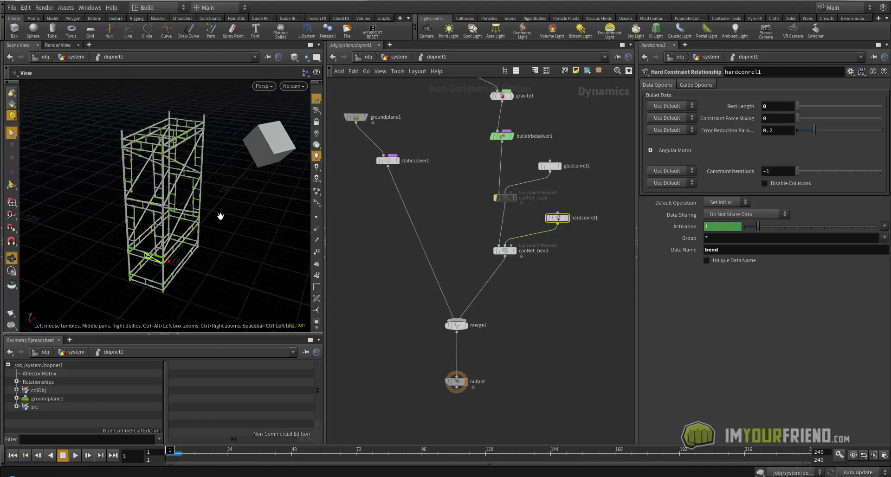
pyautogui.press('Up')
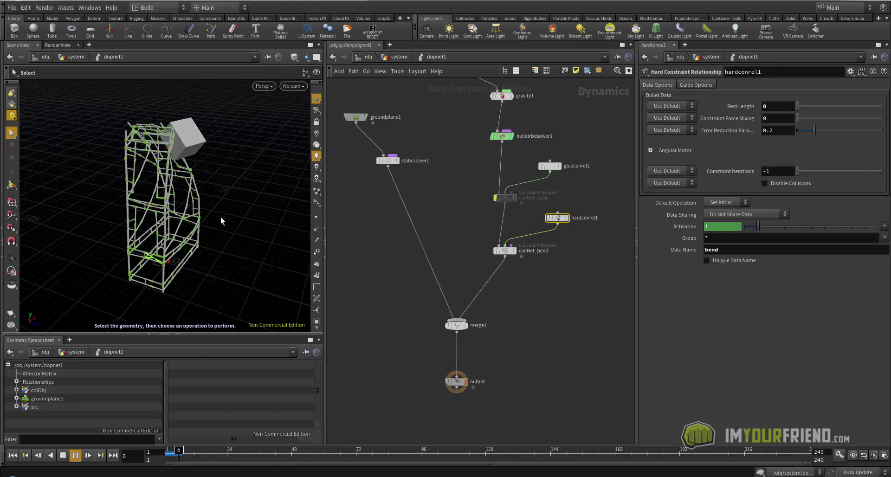
pyautogui.press('Up')
pyautogui.hotkey('ctrl', 'Up')
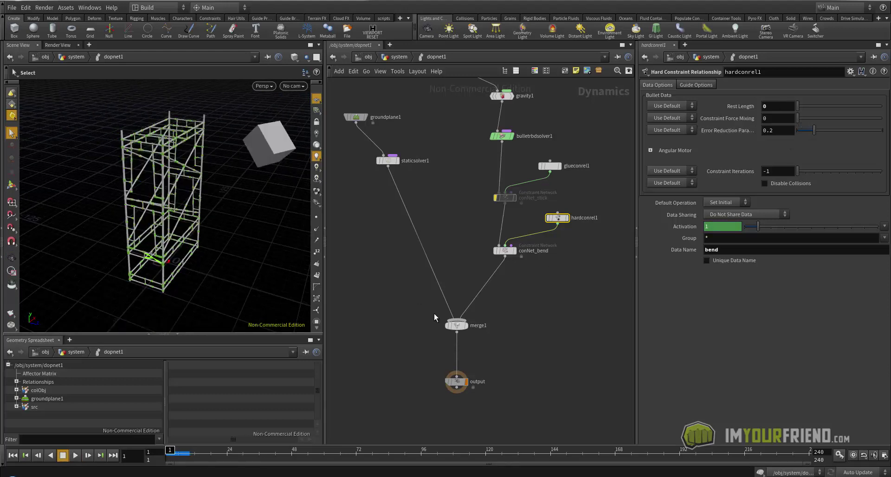
# - Set hardconrel1's Error Reduction Parameter to 0, replay the bend-only simulation twice, and return to frame 1
pyautogui.keyDown('alt'); pyautogui.moveTo(176, 199); pyautogui.dragTo(196, 201); pyautogui.keyUp('alt')
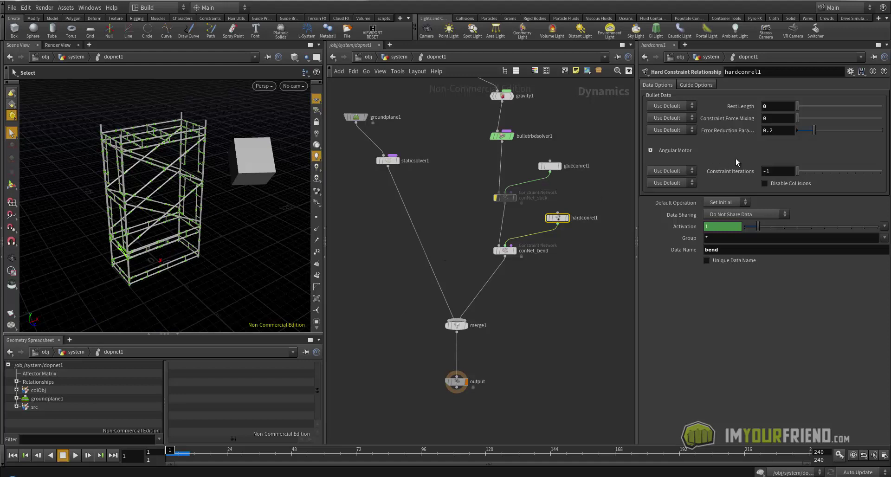
pyautogui.moveTo(723, 130)
pyautogui.press('Up')
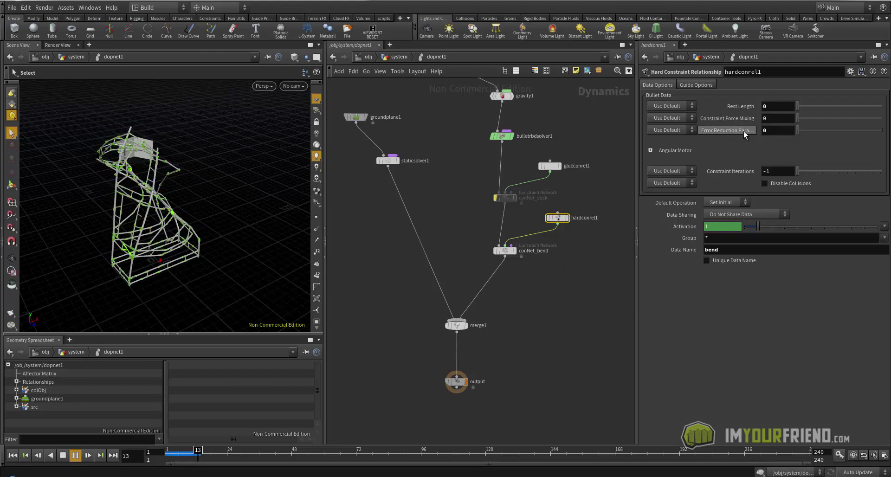
pyautogui.moveTo(179, 452); pyautogui.dragTo(148, 452)
pyautogui.press('Up')
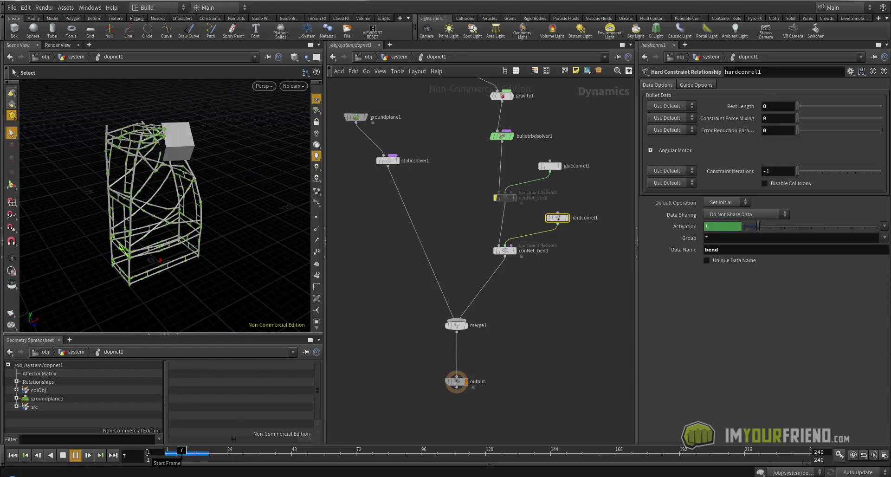
pyautogui.press('Up')
pyautogui.hotkey('ctrl', 'Up')
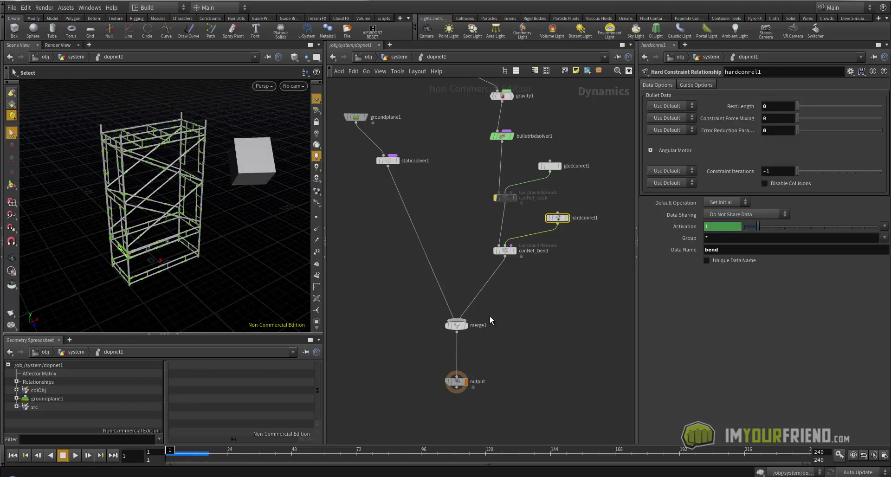
# - Re-enable the conNet_stick constraint network, play the simulation with both networks active, and rewind to its start
pyautogui.click(495, 197)
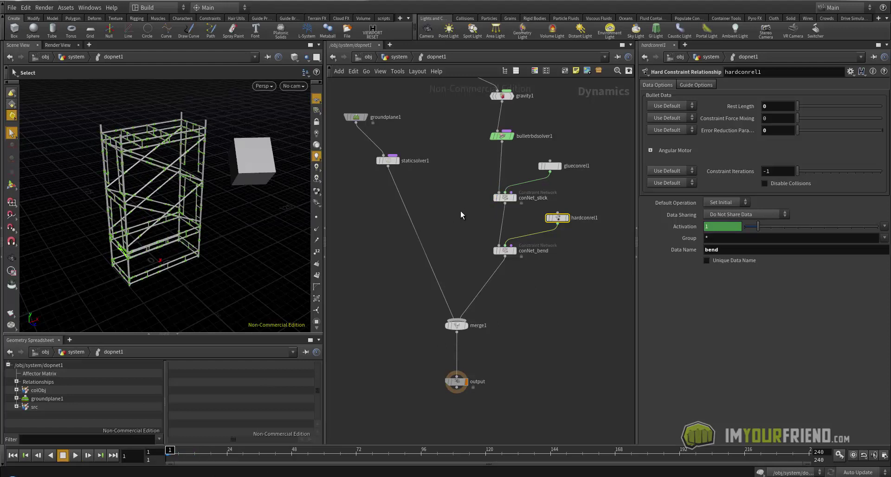
pyautogui.press('Up')
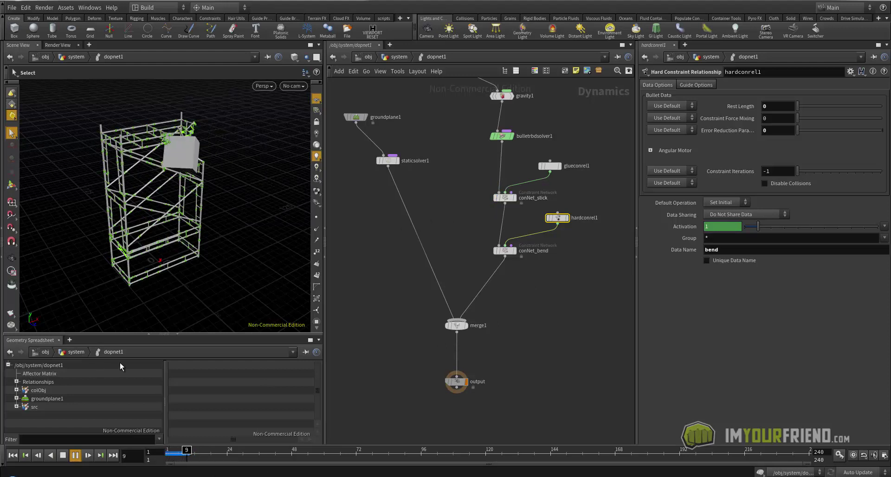
pyautogui.press('Escape')
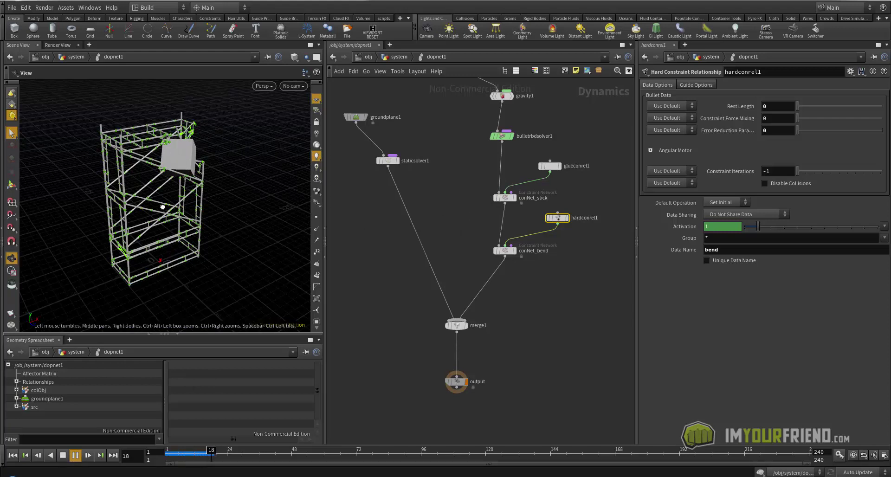
pyautogui.moveTo(163, 207); pyautogui.dragTo(139, 205)
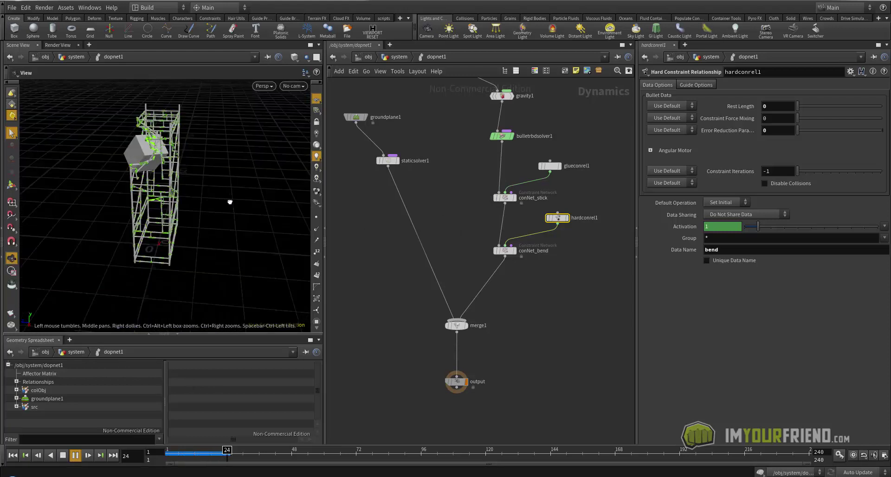
pyautogui.keyDown('alt'); pyautogui.moveTo(229, 202); pyautogui.dragTo(237, 199); pyautogui.keyUp('alt')
pyautogui.moveTo(188, 454); pyautogui.dragTo(169, 454)
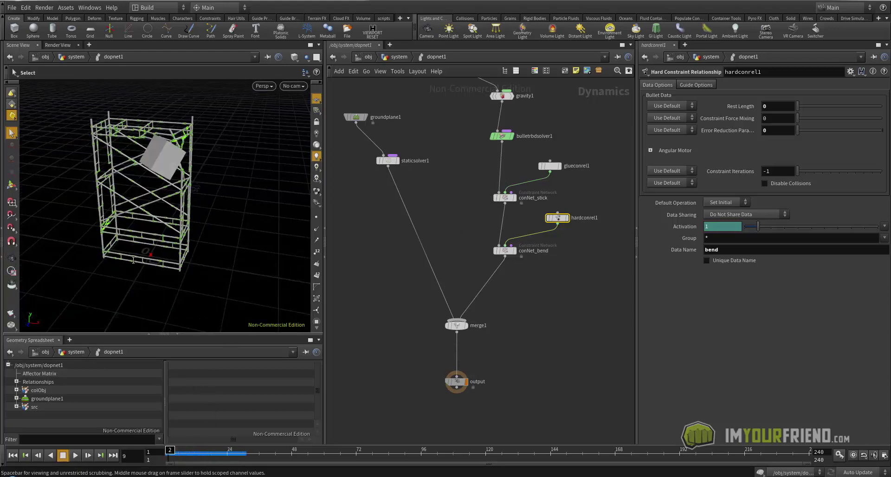
pyautogui.keyDown('alt'); pyautogui.moveTo(163, 155); pyautogui.dragTo(229, 162); pyautogui.keyUp('alt')
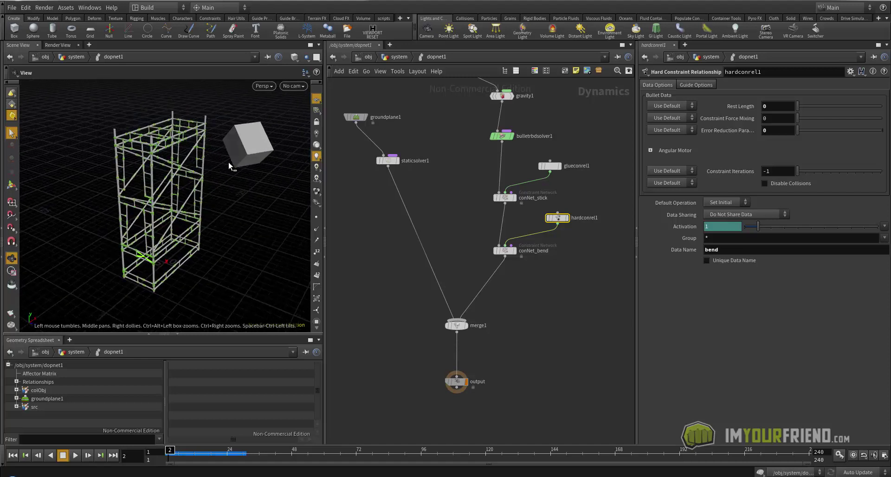
# - Turn off the bypass on the badBoy attribute wrangle in the system network, briefly play the simulation in dopnet1, and return to frame 1
pyautogui.click(385, 58)
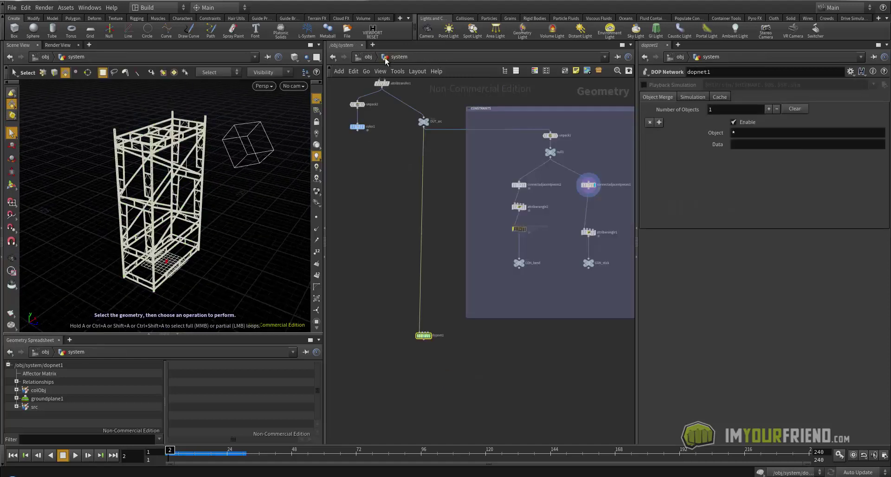
pyautogui.click(512, 228)
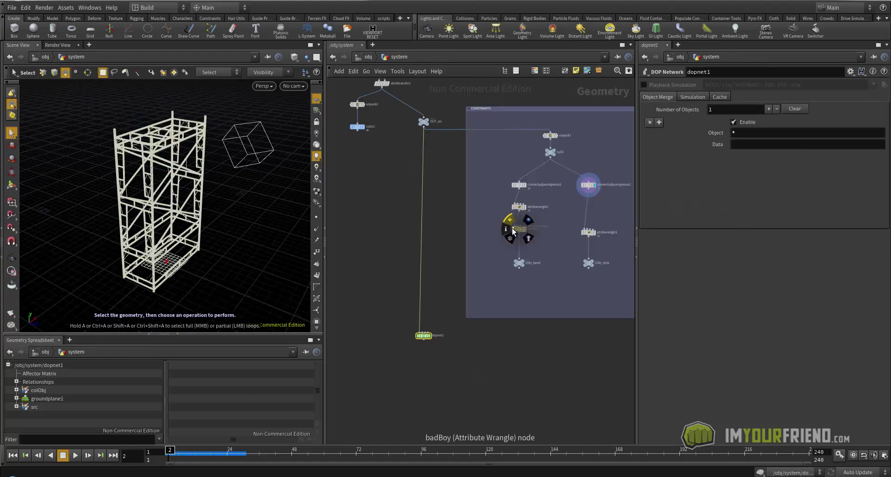
pyautogui.doubleClick(424, 336)
pyautogui.press('Up')
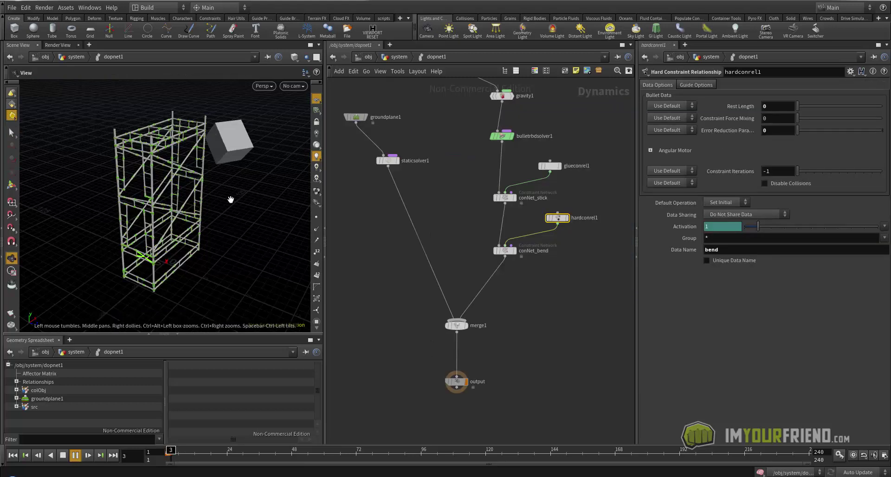
pyautogui.moveTo(174, 459); pyautogui.dragTo(158, 453)
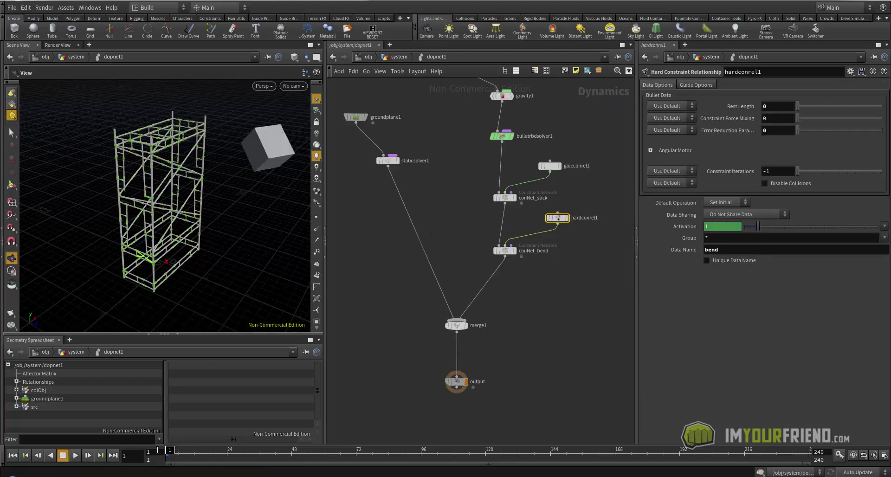
# - Save the scene and automatically lay out the nodes of the dopnet1 network
pyautogui.scroll(-1, 472, 189)
pyautogui.moveTo(491, 165); pyautogui.dragTo(455, 198, button='middle')
pyautogui.moveTo(558, 211); pyautogui.dragTo(547, 211, button='middle')
pyautogui.moveTo(520, 235); pyautogui.dragTo(530, 212)
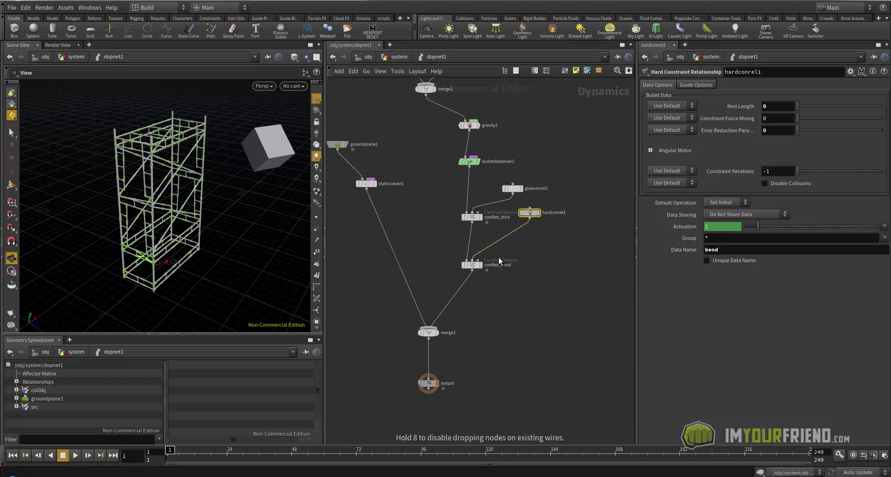
pyautogui.hotkey('ctrl', 's')
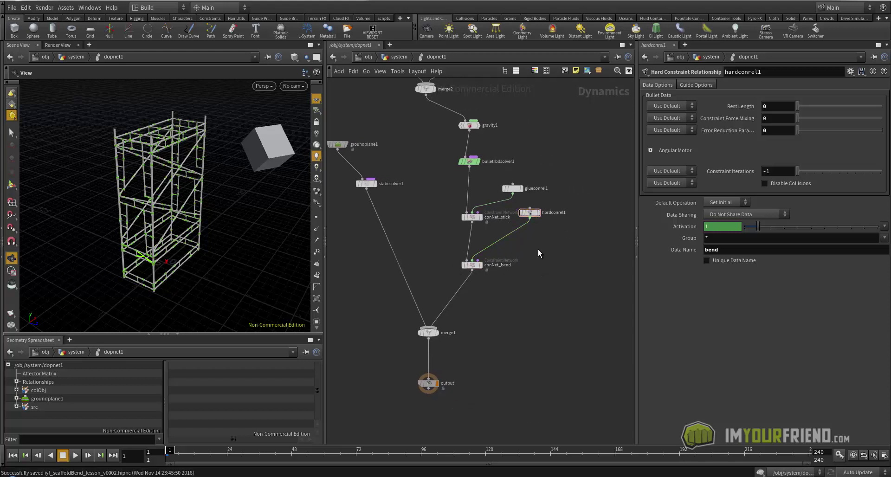
pyautogui.moveTo(533, 243); pyautogui.dragTo(528, 243, button='middle')
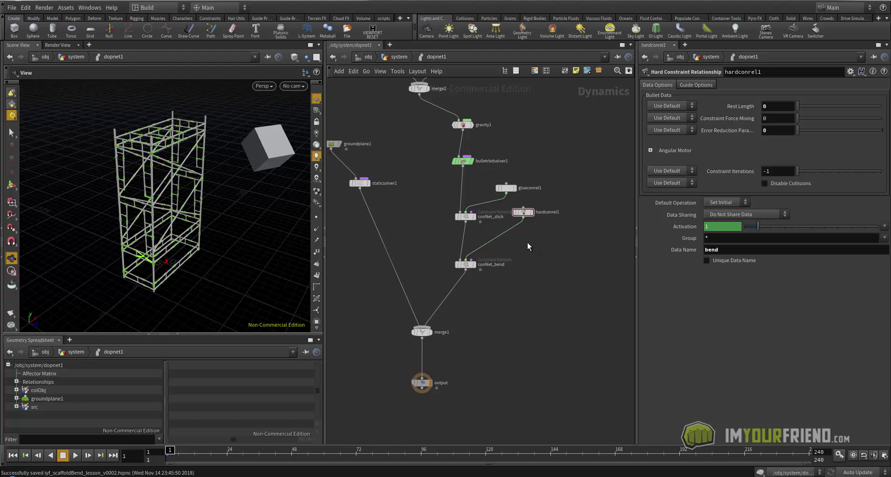
pyautogui.click(528, 243)
pyautogui.press('l')
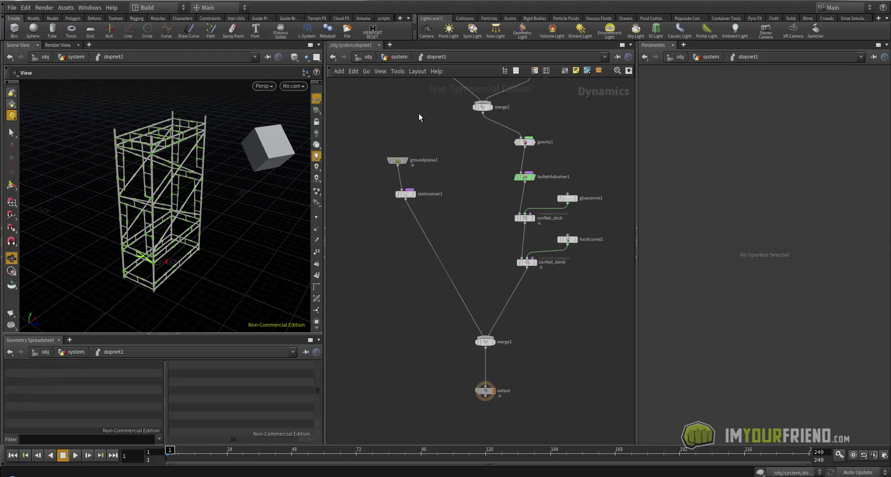
pyautogui.click(394, 57)
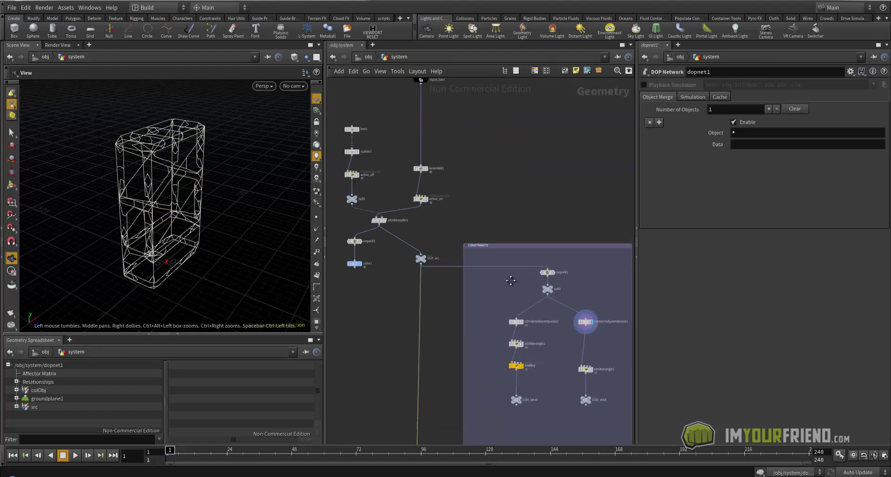
pyautogui.moveTo(511, 280); pyautogui.dragTo(512, 292, button='middle')
pyautogui.scroll(-2, 511, 199)
pyautogui.moveTo(463, 362); pyautogui.dragTo(463, 280, button='middle')
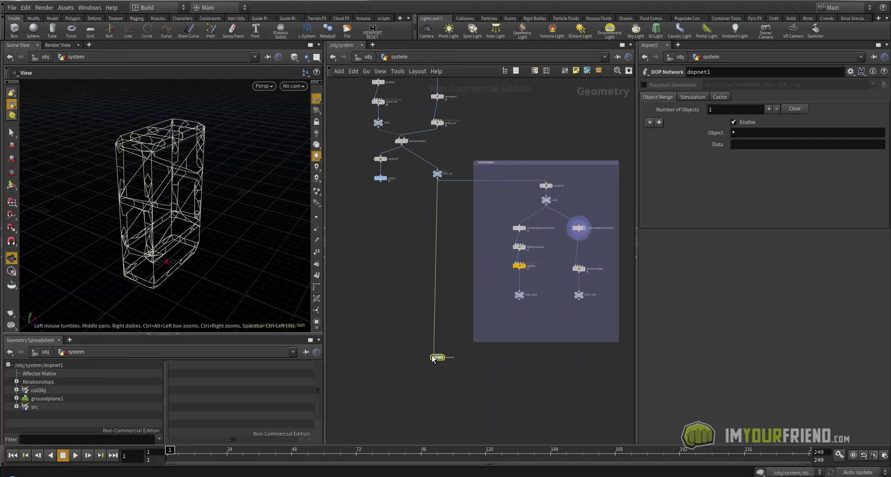
pyautogui.doubleClick(437, 357)
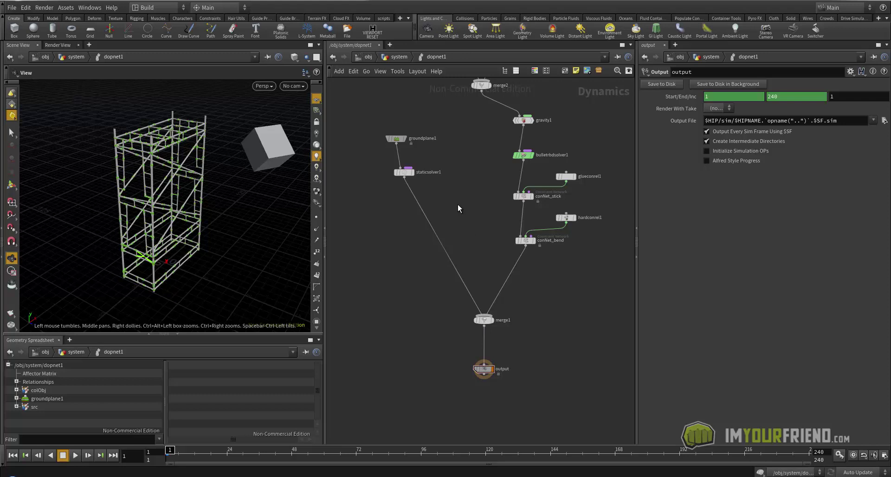
# - Add a SOP Network node beside the constraint networks in dopnet1 and go inside it
pyautogui.press('Tab')
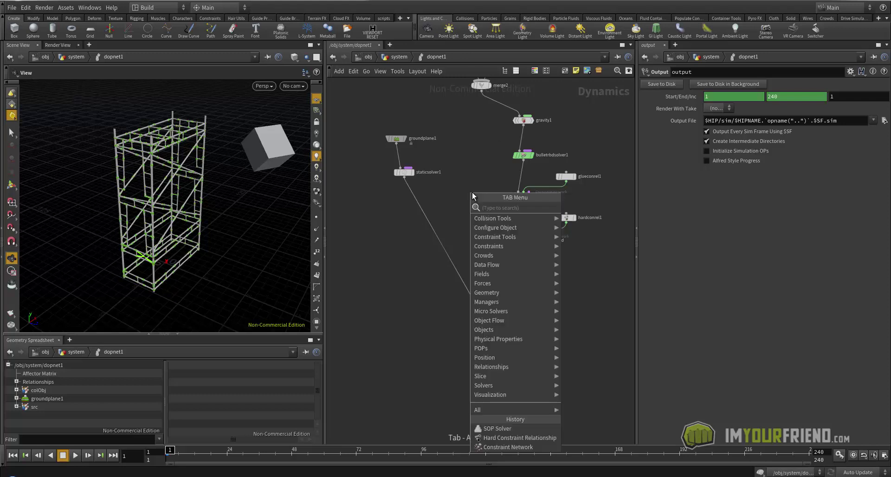
pyautogui.write('sop')
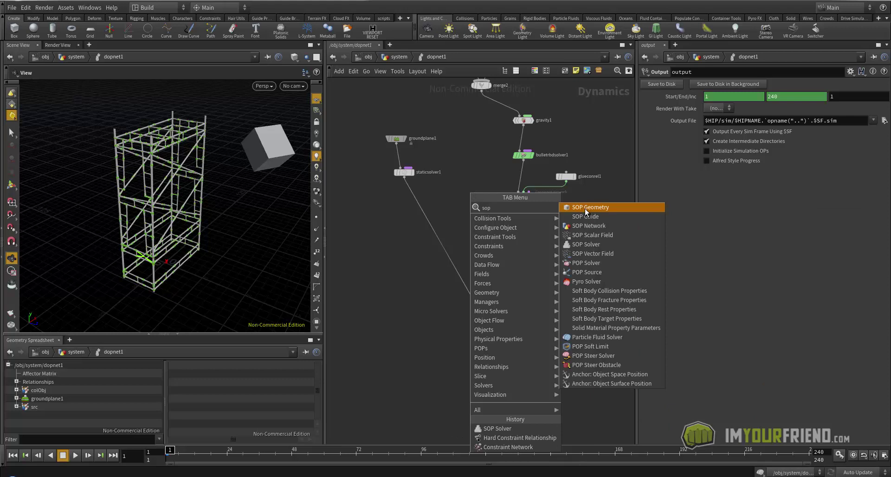
pyautogui.click(589, 228)
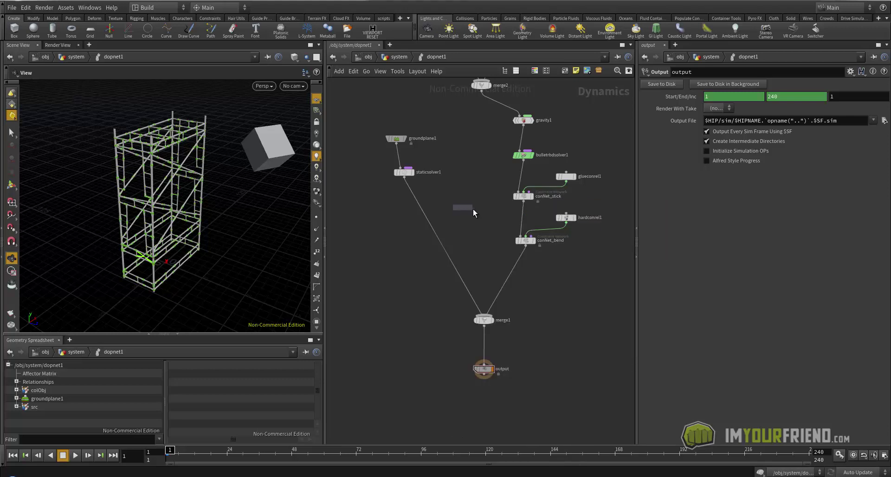
pyautogui.click(473, 208)
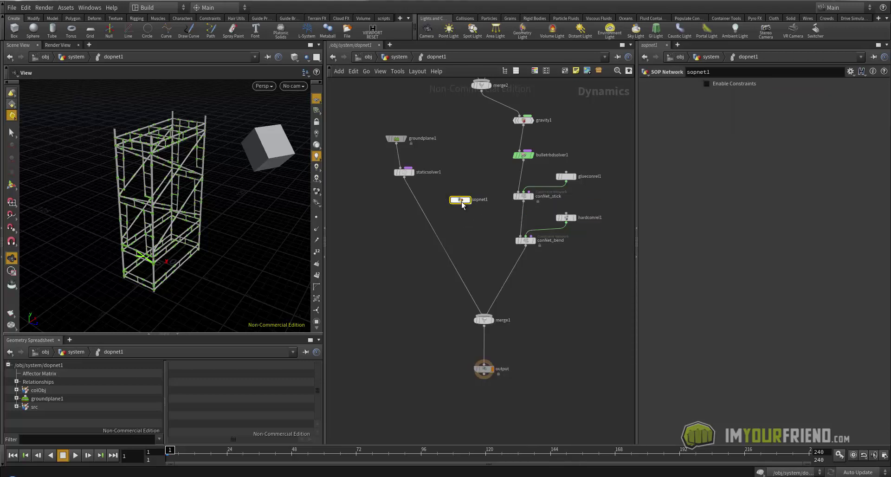
pyautogui.doubleClick(463, 201)
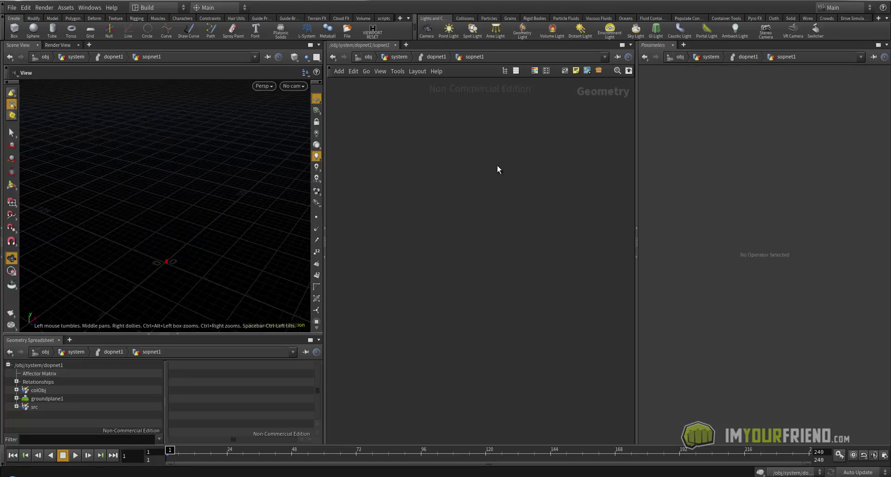
# - Create a DOP Network node inside sopnet1 and enter it
pyautogui.press('Tab')
pyautogui.write('dop')
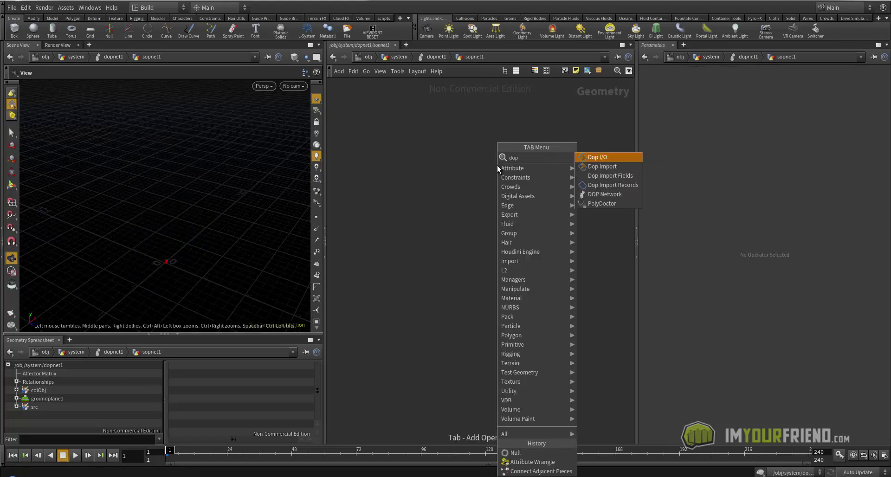
pyautogui.click(601, 195)
pyautogui.click(498, 191)
pyautogui.doubleClick(486, 187)
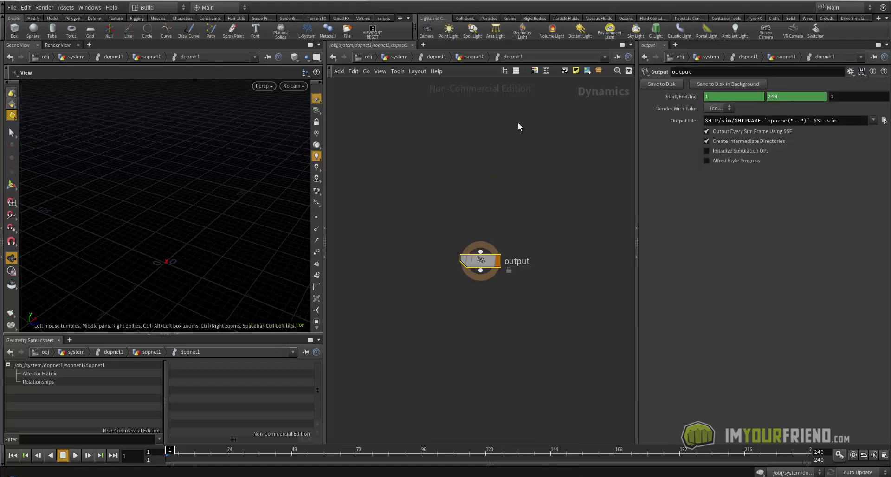
# - Return to the dopnet1 network under system, move sopnet1 clear of the solver branches, and reposition merge1 with the output node
pyautogui.click(466, 57)
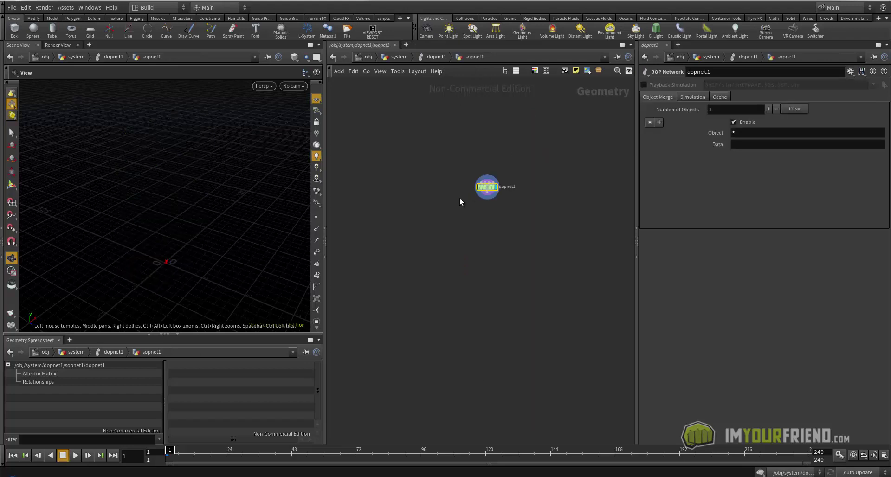
pyautogui.click(428, 57)
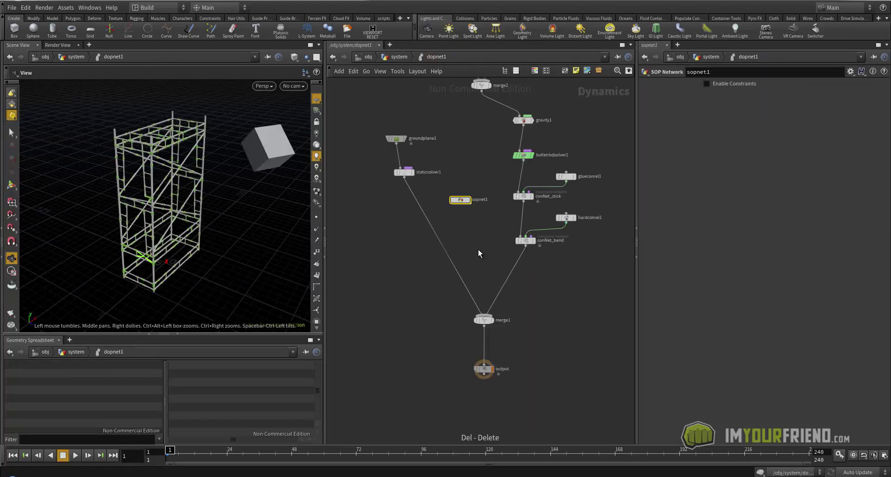
pyautogui.moveTo(467, 202)
pyautogui.mouseDown()
pyautogui.moveTo(474, 193)
pyautogui.moveTo(466, 199)
pyautogui.mouseUp()
pyautogui.moveTo(433, 194); pyautogui.dragTo(453, 195, button='middle')
pyautogui.moveTo(463, 216)
pyautogui.mouseDown()
pyautogui.moveTo(412, 135)
pyautogui.moveTo(448, 140)
pyautogui.mouseUp()
pyautogui.moveTo(594, 428); pyautogui.dragTo(489, 298)
pyautogui.moveTo(534, 322); pyautogui.dragTo(512, 311)
pyautogui.moveTo(486, 198); pyautogui.dragTo(411, 231)
pyautogui.click(395, 59)
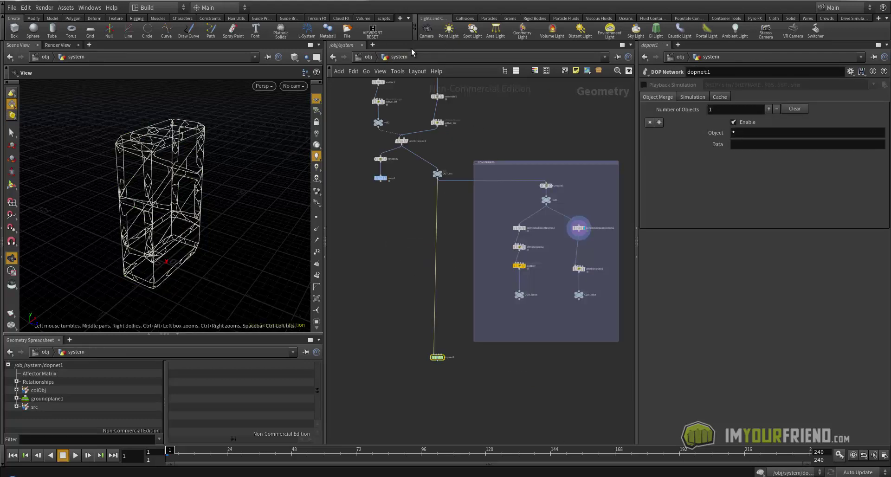
pyautogui.doubleClick(437, 357)
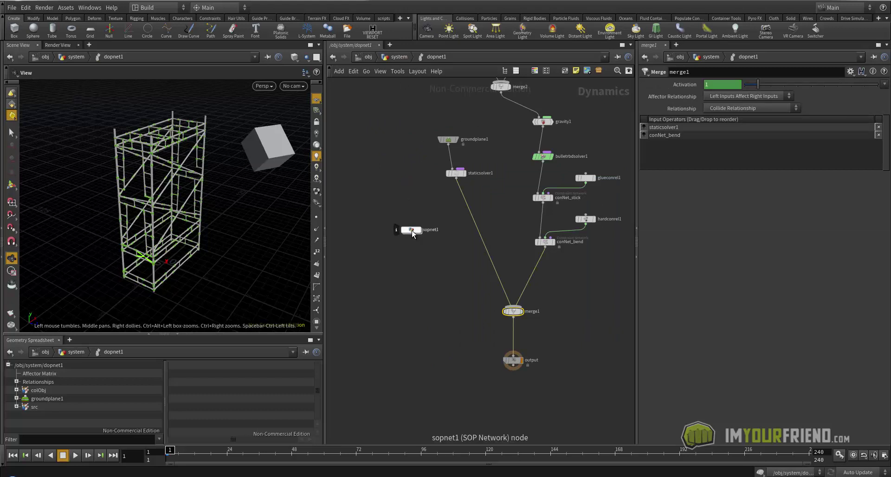
# - Rename the sopnet1 SOP Network node to metalBend_sops
pyautogui.moveTo(411, 230); pyautogui.dragTo(413, 221)
pyautogui.doubleClick(434, 222)
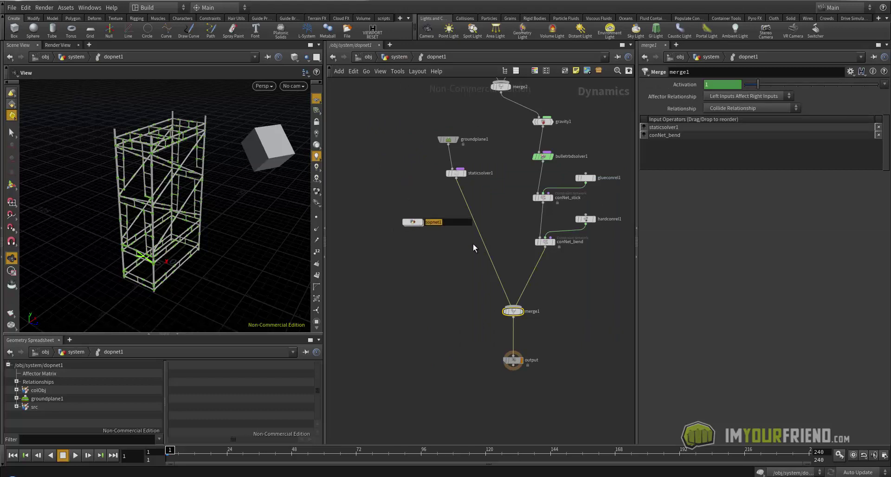
pyautogui.write('B')
pyautogui.press('BackSpace')
pyautogui.write('metalBend_sops')
pyautogui.press('Return')
# - Adjust the position of metalBend_sops and line up conNet_bend directly below conNet_stick
pyautogui.scroll(1, 434, 246)
pyautogui.moveTo(434, 246); pyautogui.dragTo(428, 244, button='middle')
pyautogui.moveTo(405, 220); pyautogui.dragTo(402, 215)
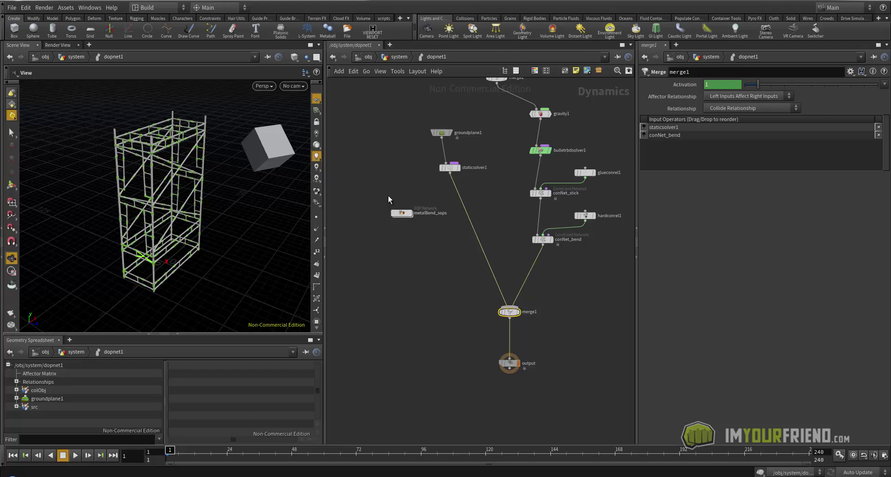
pyautogui.moveTo(388, 196); pyautogui.dragTo(386, 222, button='middle')
pyautogui.moveTo(561, 238); pyautogui.dragTo(535, 238, button='middle')
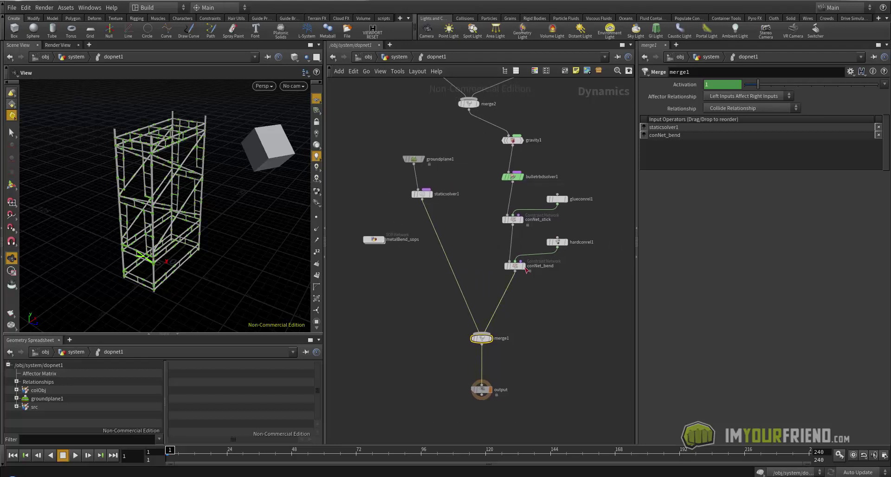
pyautogui.moveTo(514, 267); pyautogui.dragTo(511, 265)
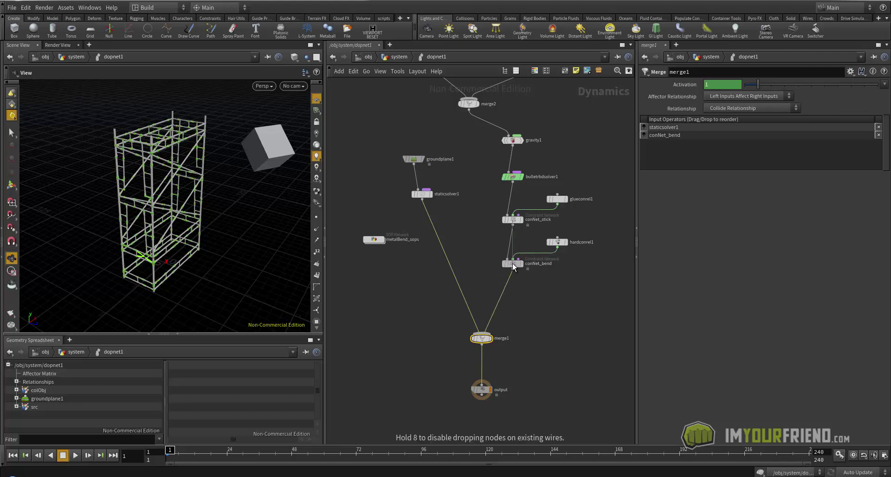
# - Go inside metalBend_sops and add an Object Merge node named in_CON
pyautogui.doubleClick(373, 240)
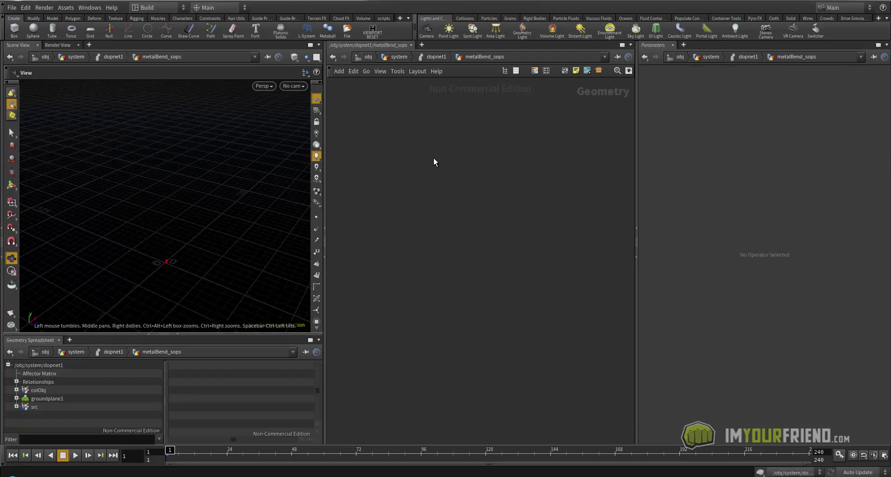
pyautogui.press('Tab')
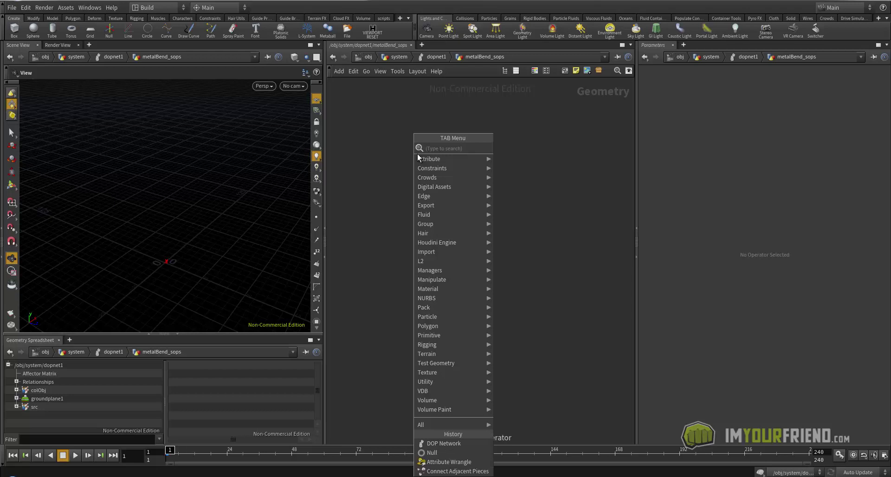
pyautogui.write('object')
pyautogui.press('Return')
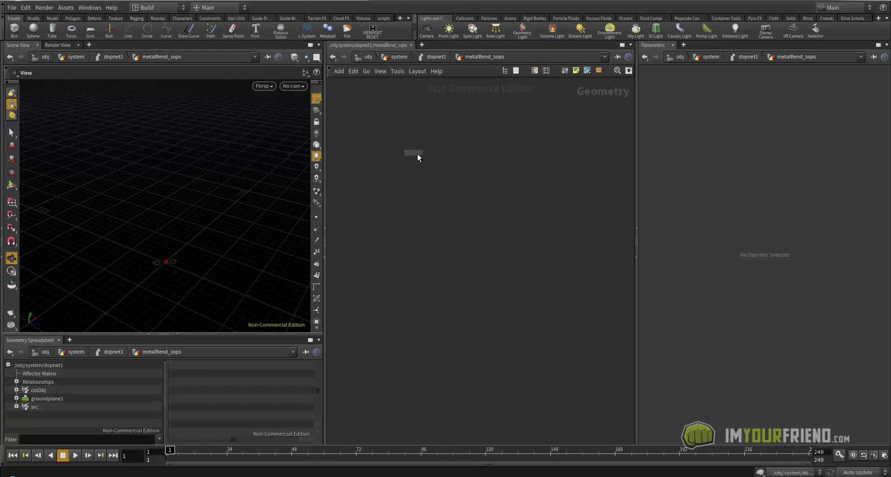
pyautogui.click(414, 155)
pyautogui.doubleClick(441, 152)
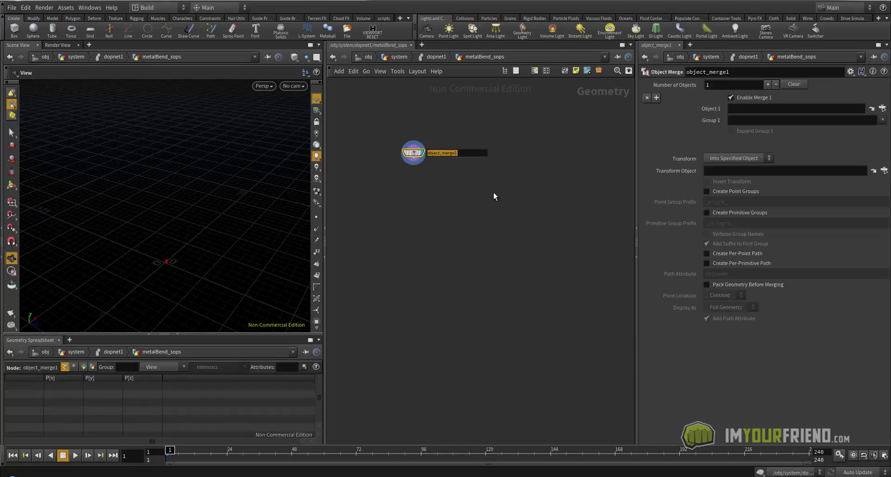
pyautogui.write('in_CON')
pyautogui.press('Return')
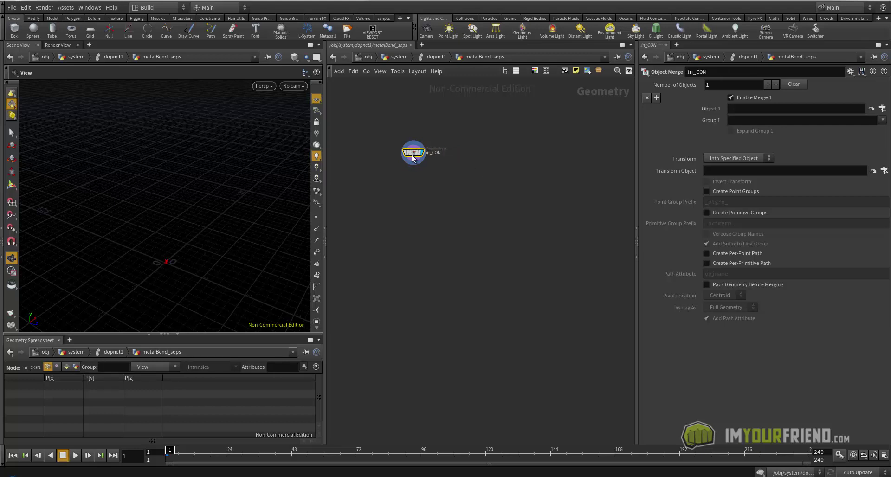
# - Add a second Object Merge node beside in_CON and name it in_RBD
pyautogui.press('Tab')
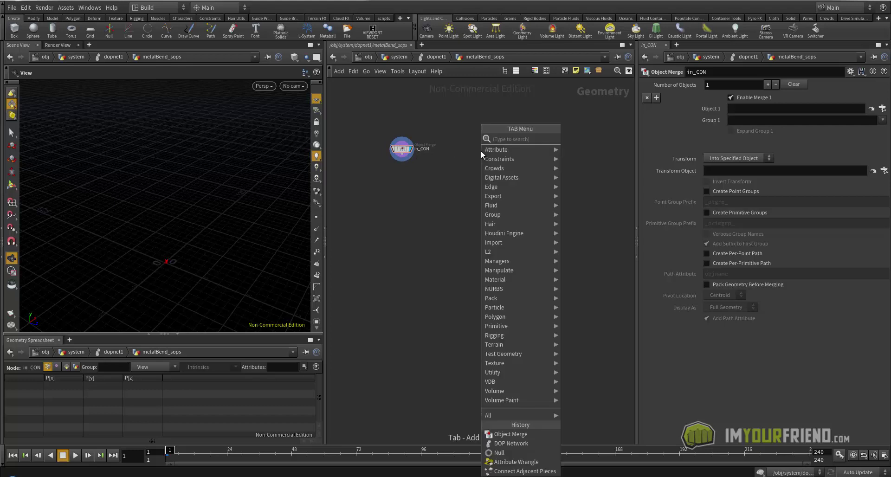
pyautogui.write('obj')
pyautogui.press('Return')
pyautogui.click(481, 152)
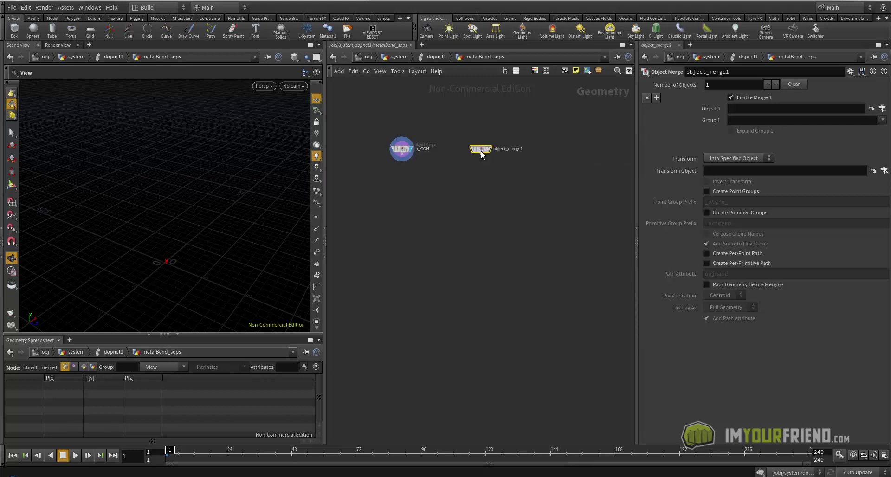
pyautogui.moveTo(482, 151); pyautogui.dragTo(494, 151)
pyautogui.click(530, 149)
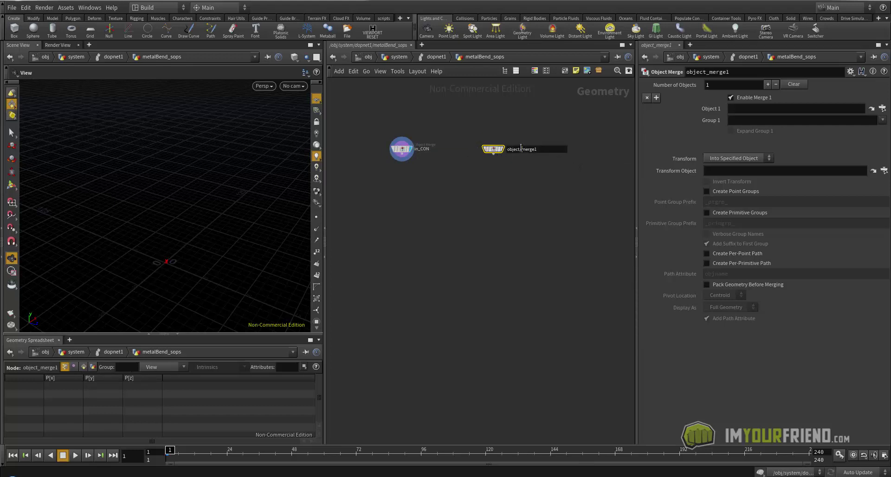
pyautogui.write('in_')
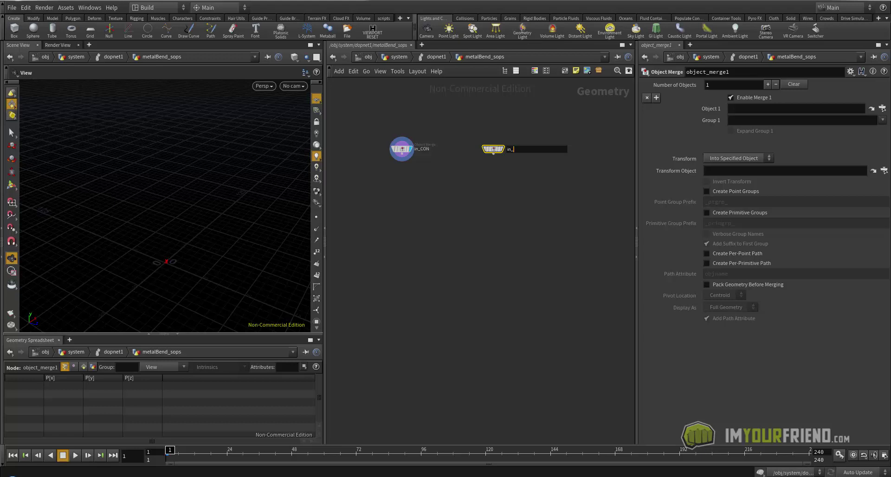
pyautogui.scroll(2, 516, 141)
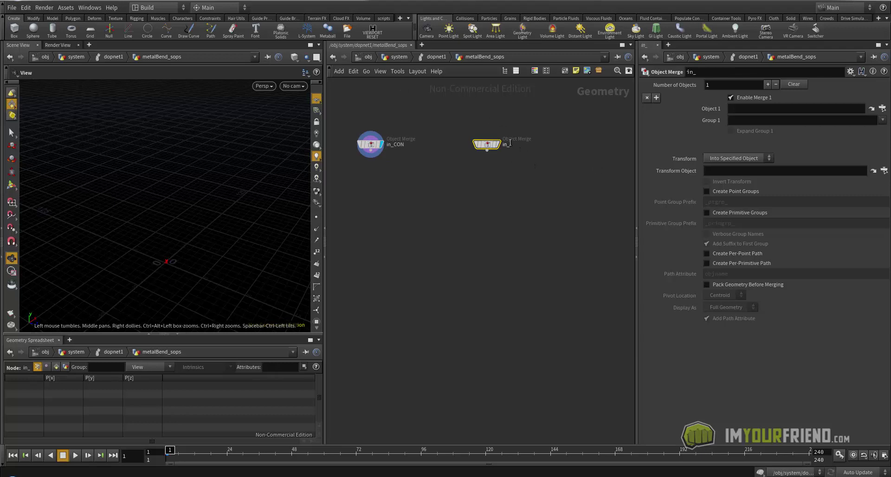
pyautogui.write('BD')
pyautogui.press('Return')
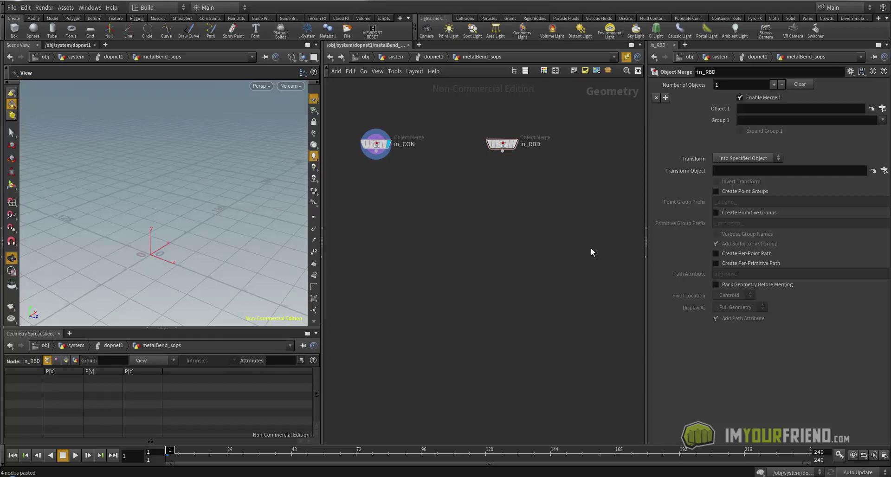
# - Widen the parameter area and check the settings of the in_CON and in_RBD Object Merge nodes
pyautogui.moveTo(646, 117); pyautogui.dragTo(584, 117)
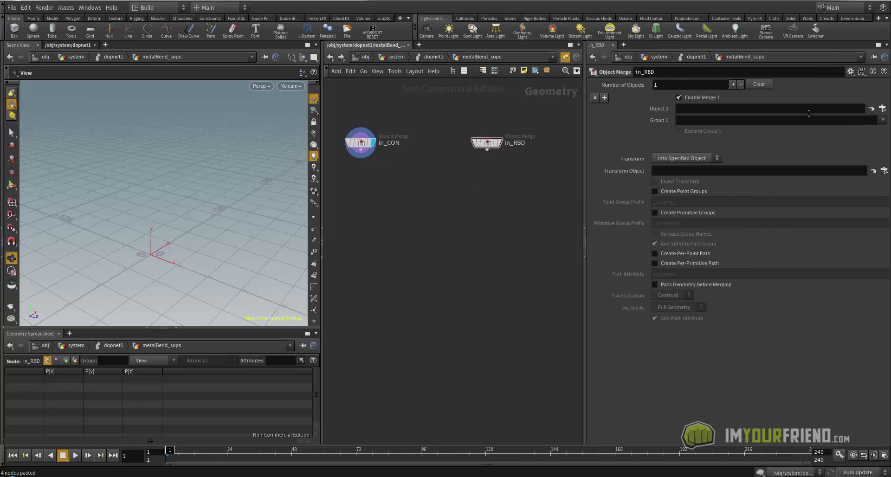
pyautogui.moveTo(365, 150); pyautogui.dragTo(365, 151)
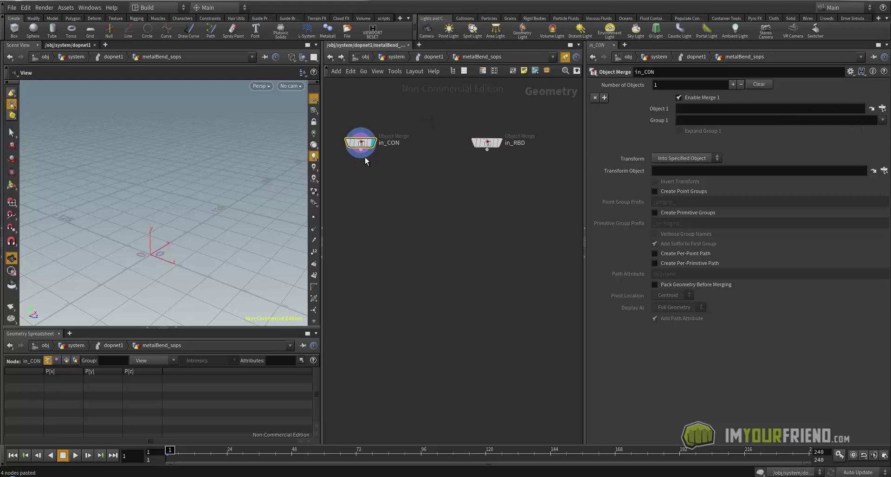
pyautogui.moveTo(474, 124); pyautogui.dragTo(521, 155)
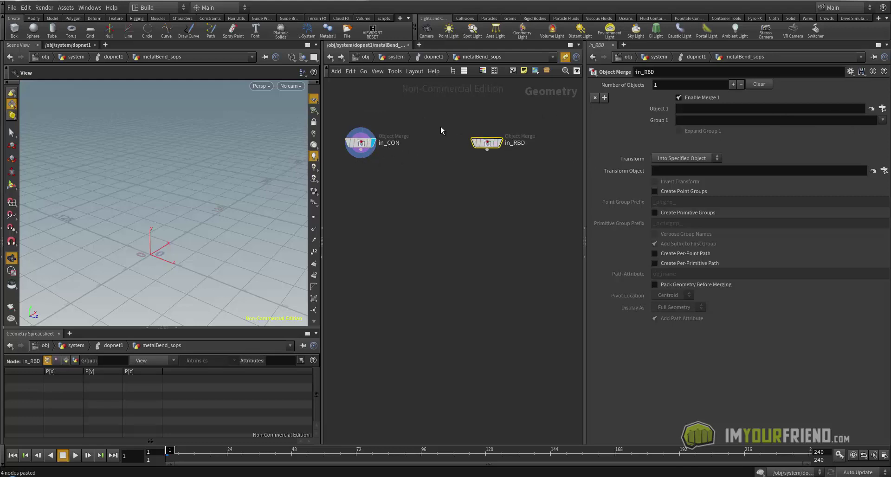
pyautogui.moveTo(440, 126); pyautogui.dragTo(335, 215)
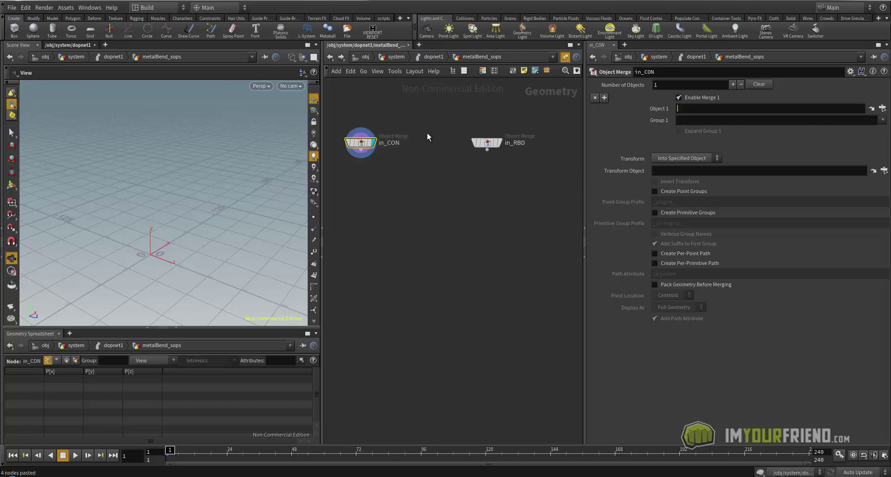
pyautogui.click(486, 142)
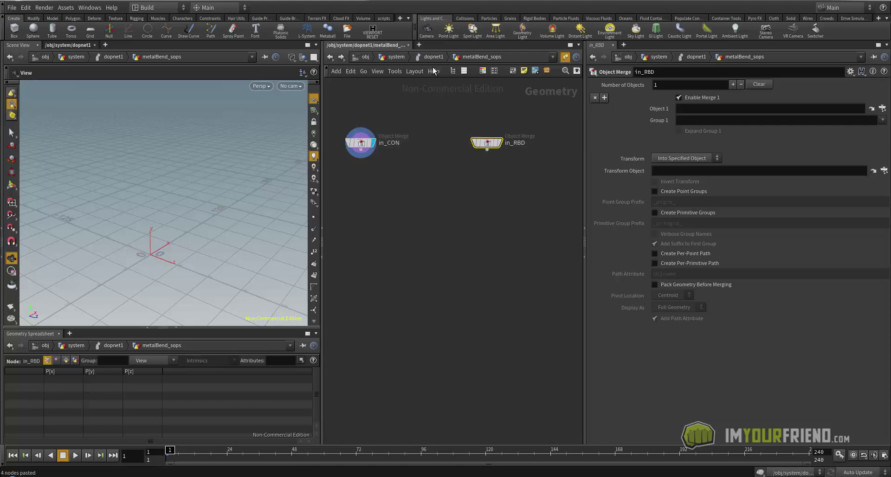
# - Examine metalBend_sops among the nodes of the parent dopnet1 network and go back inside it
pyautogui.click(423, 58)
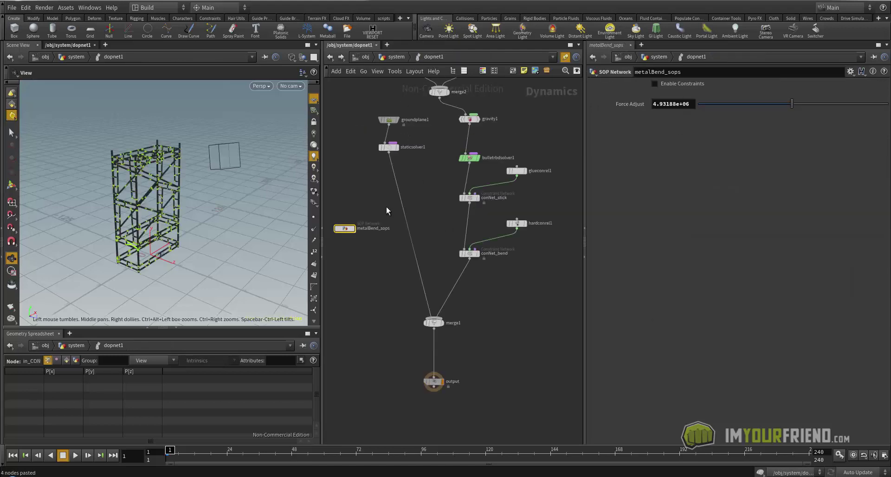
pyautogui.doubleClick(356, 229)
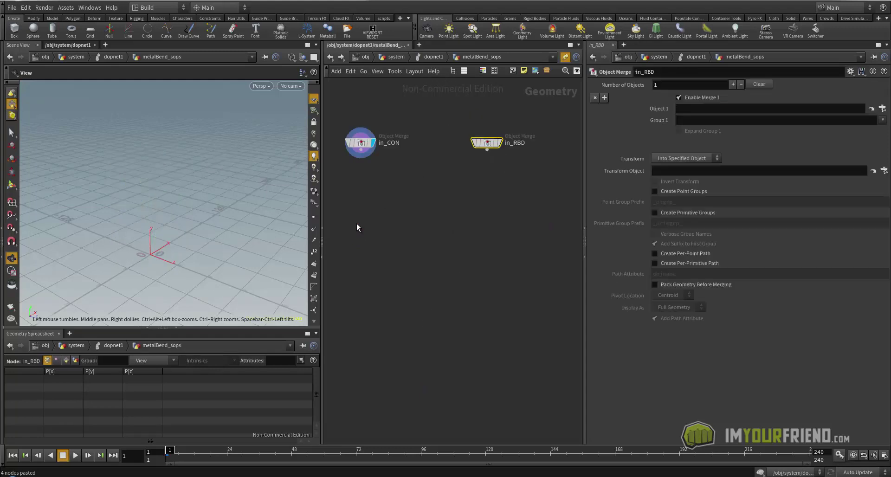
pyautogui.click(434, 57)
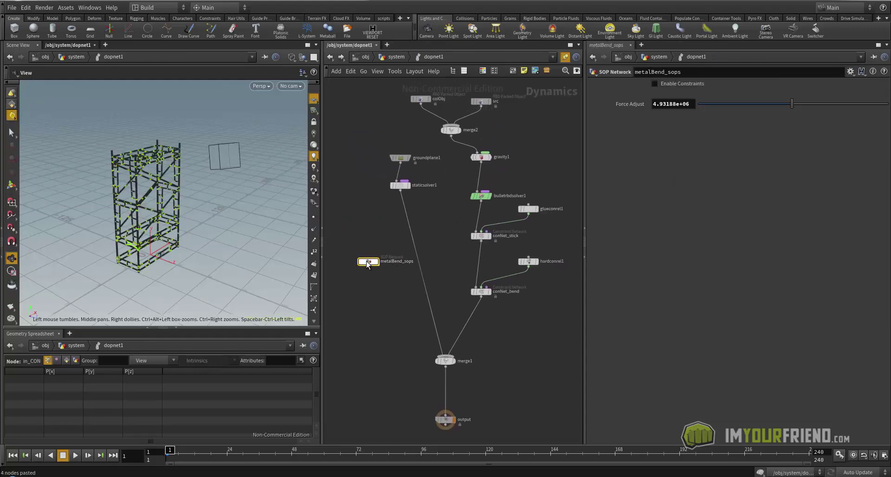
pyautogui.doubleClick(368, 263)
# - Start the in_RBD node's Object 1 path with /obj/system/dopnet1:
pyautogui.click(767, 108)
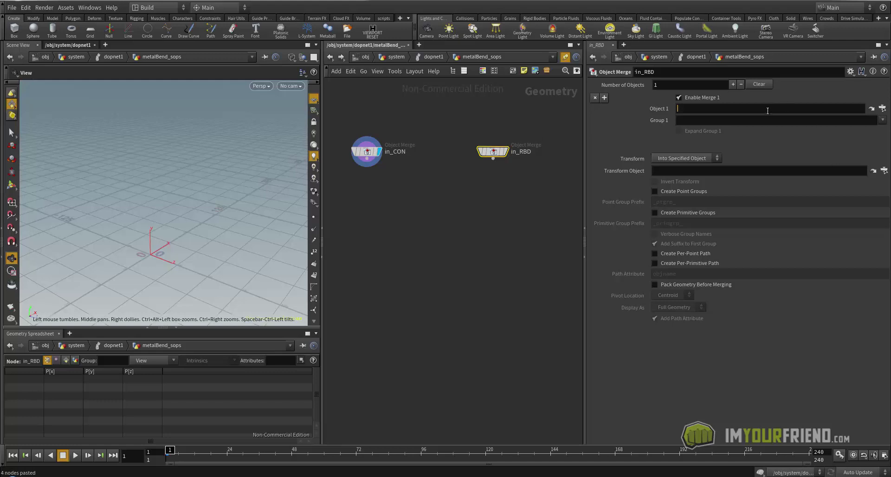
pyautogui.write('/obj/')
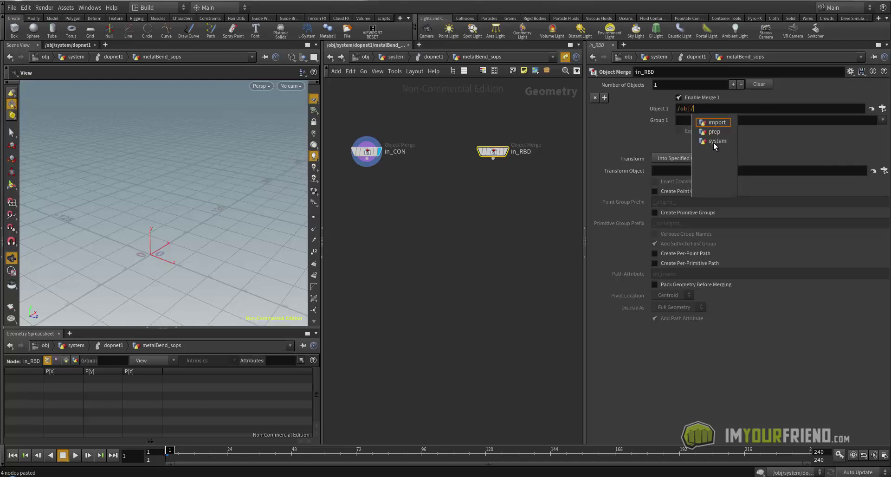
pyautogui.click(715, 142)
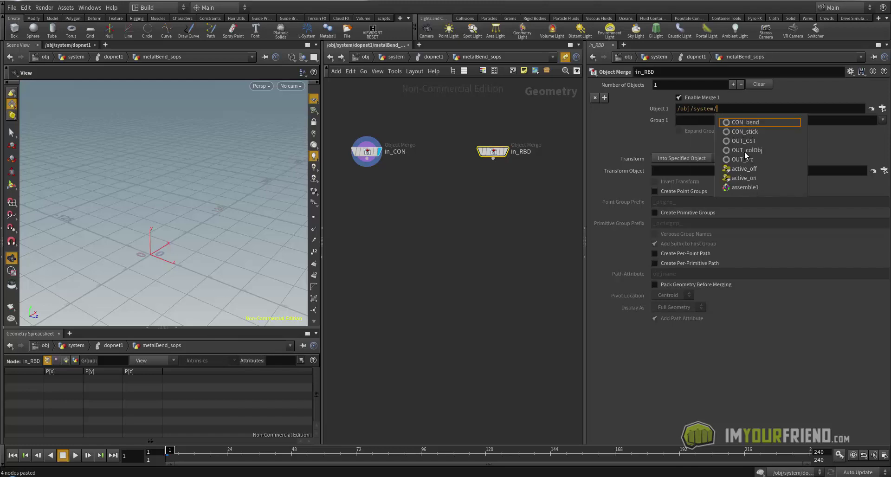
pyautogui.scroll(-2, 744, 152)
pyautogui.scroll(-5, 746, 153)
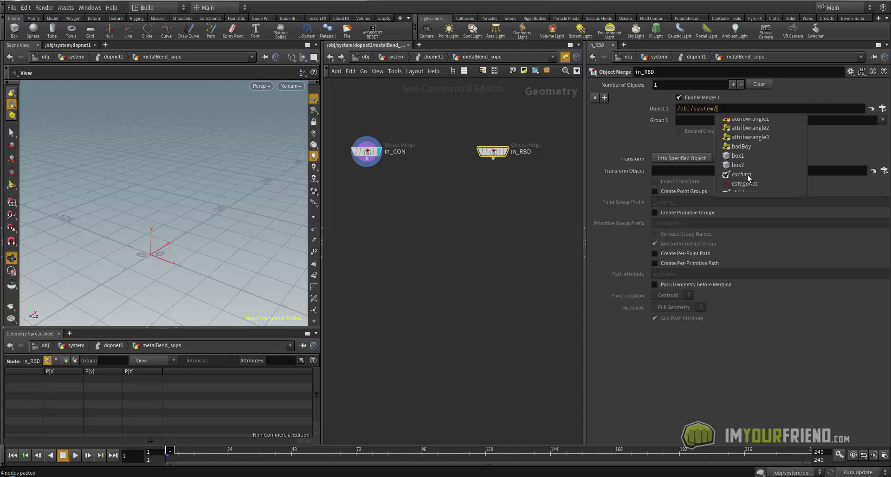
pyautogui.scroll(-5, 748, 181)
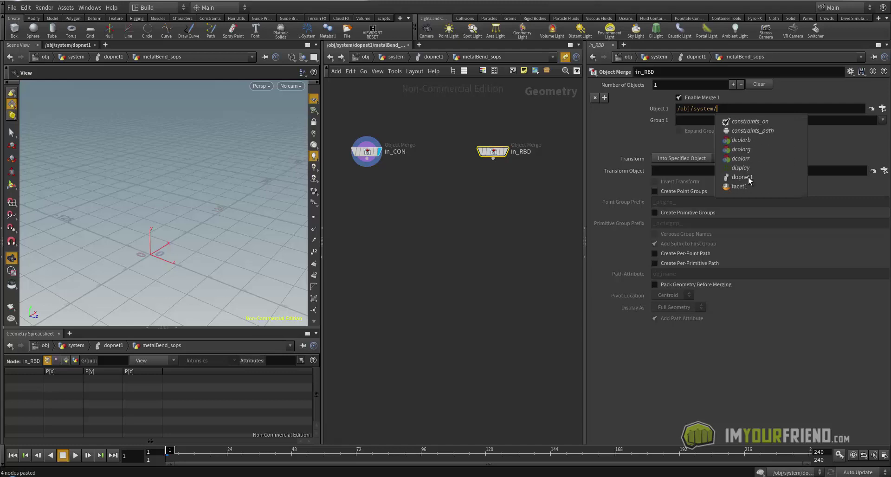
pyautogui.click(742, 188)
pyautogui.click(755, 112)
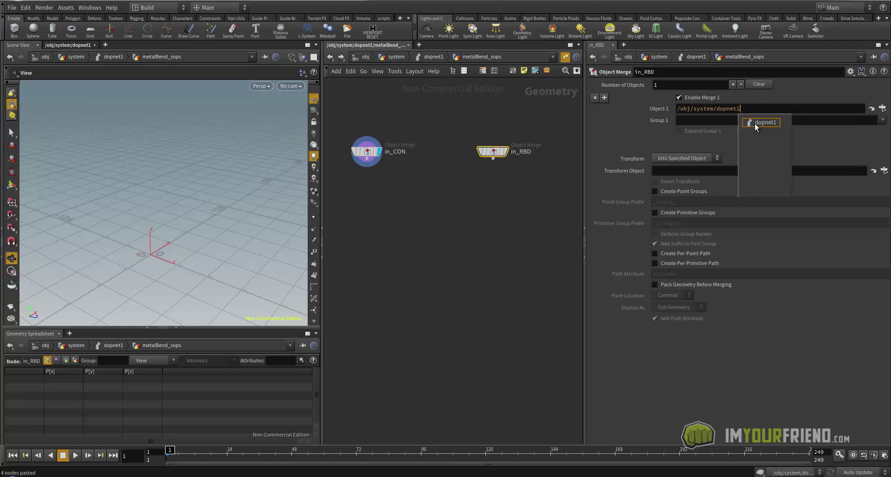
pyautogui.write(':')
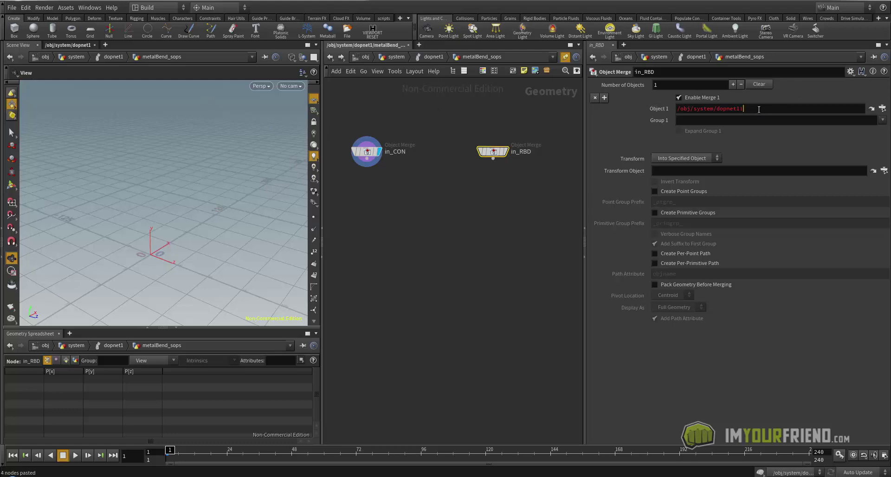
# - Return to dopnet1, select conNet_stick, and widen the simulation data tree, collapsing its src branch to reach Relationships
pyautogui.click(425, 58)
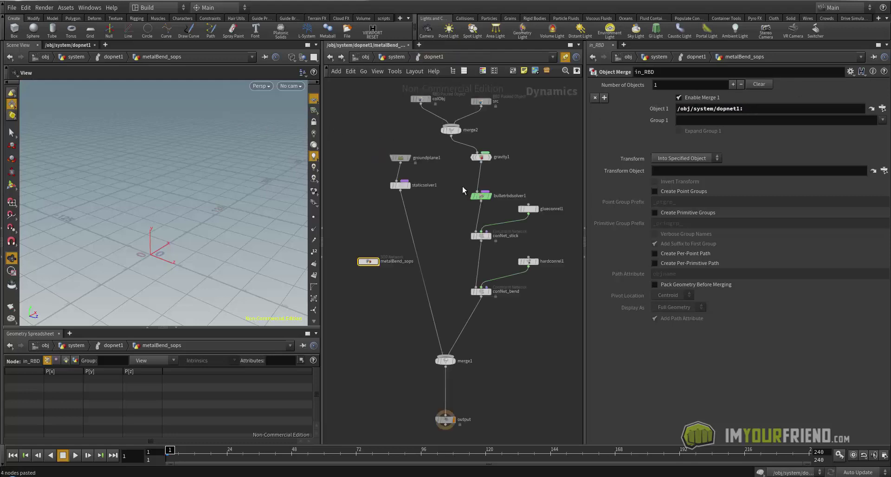
pyautogui.moveTo(452, 235); pyautogui.dragTo(463, 190, button='middle')
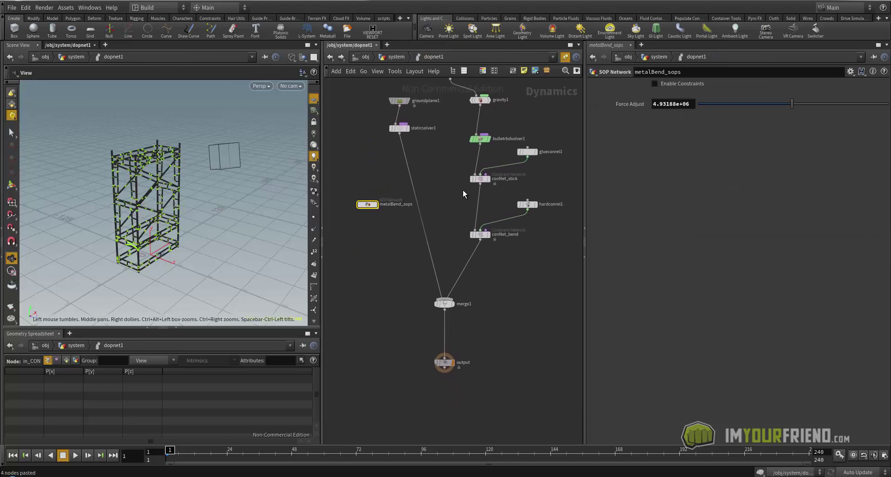
pyautogui.doubleClick(367, 205)
pyautogui.click(421, 57)
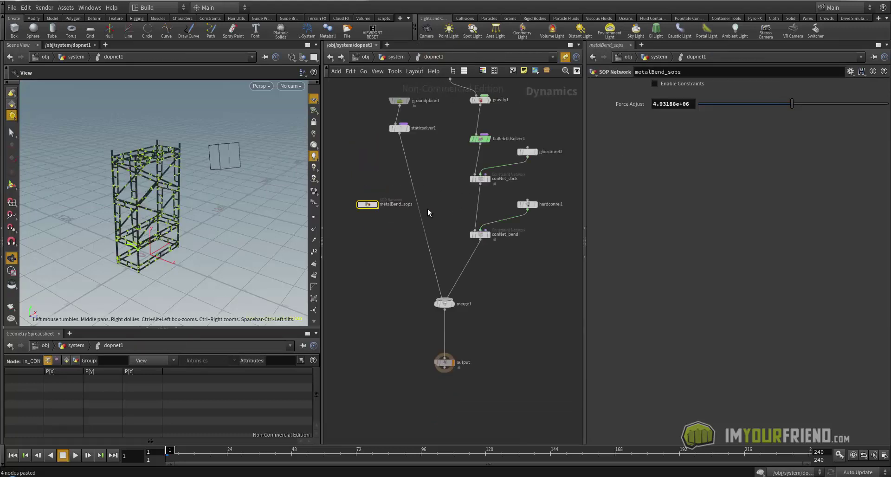
pyautogui.click(479, 179)
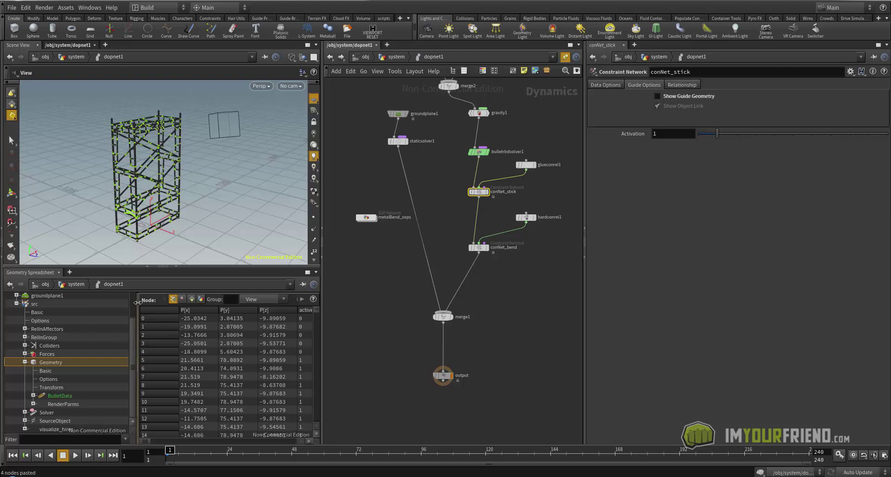
pyautogui.moveTo(137, 303); pyautogui.dragTo(188, 307)
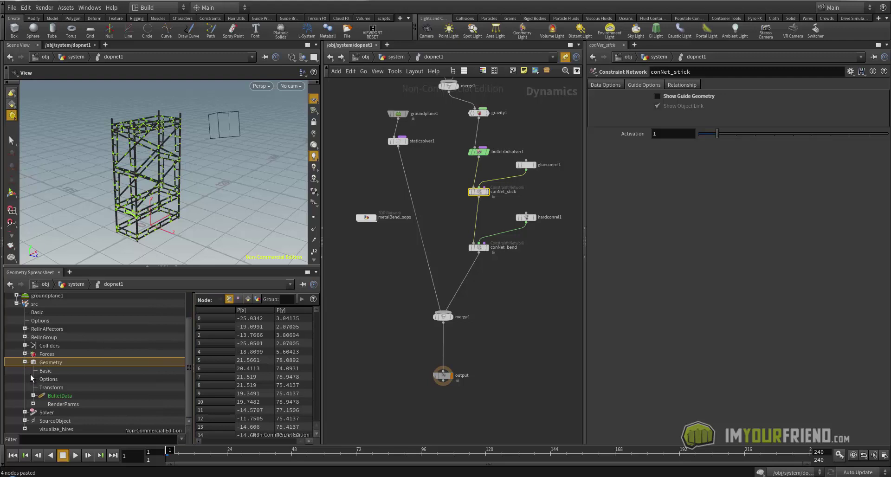
pyautogui.click(25, 362)
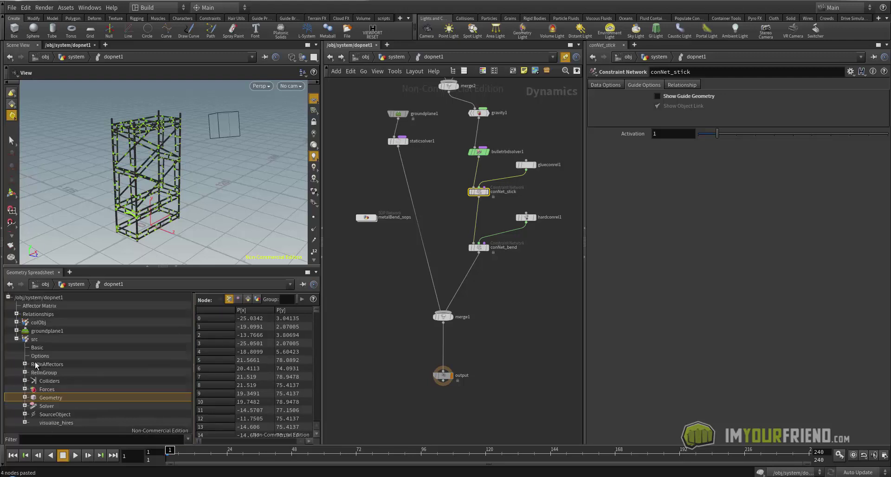
pyautogui.click(16, 339)
pyautogui.click(51, 317)
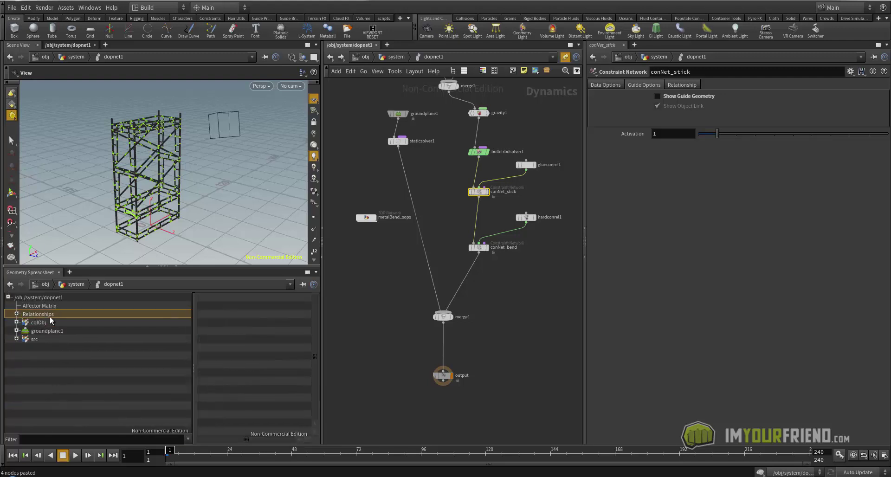
# - Examine the Relationships data hierarchy from conNet_bend through constraintnetwork down to its Geometry
pyautogui.click(17, 315)
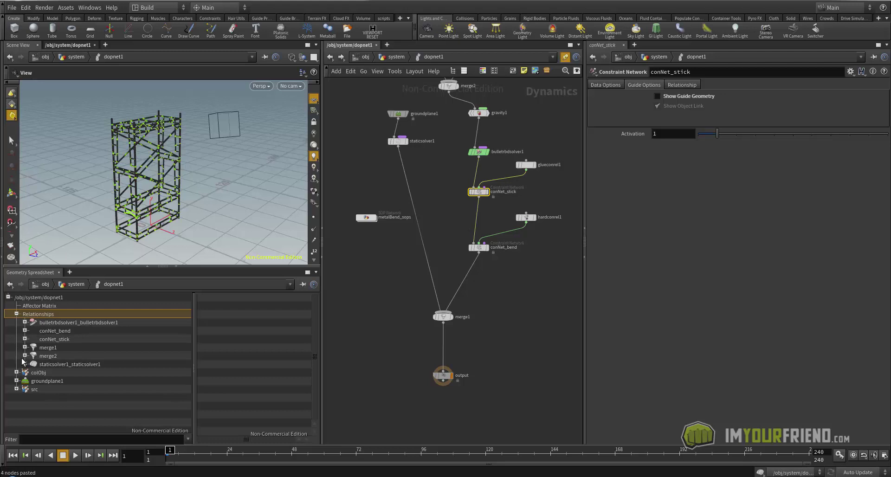
pyautogui.click(25, 330)
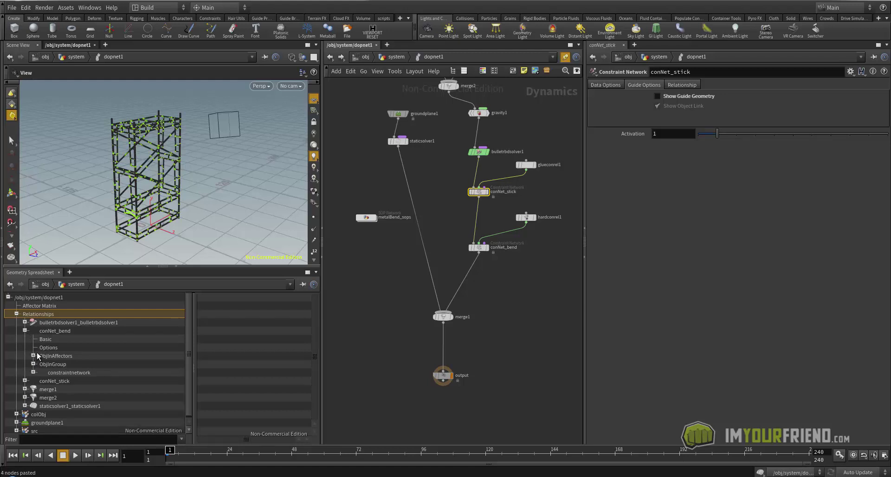
pyautogui.click(33, 373)
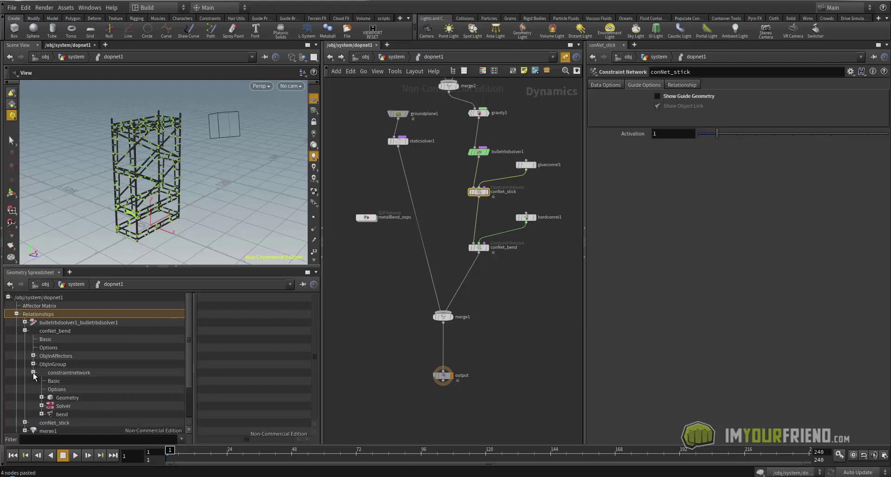
pyautogui.click(56, 397)
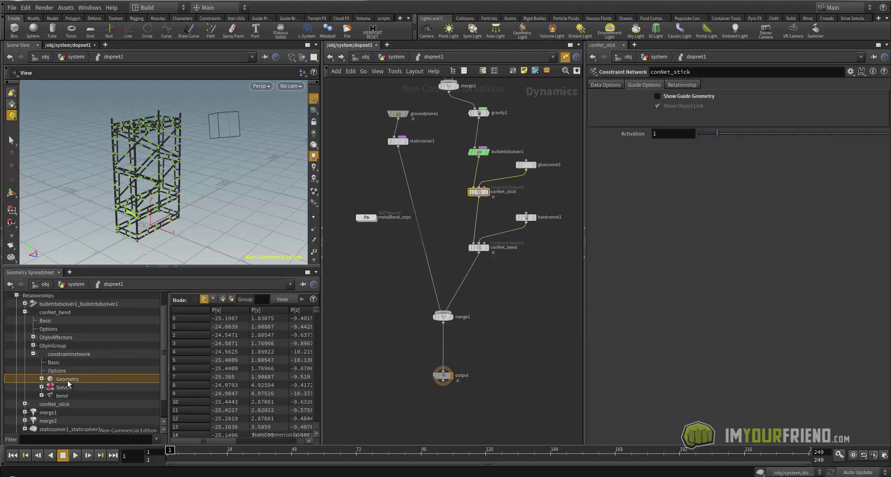
pyautogui.moveTo(164, 316); pyautogui.dragTo(165, 303)
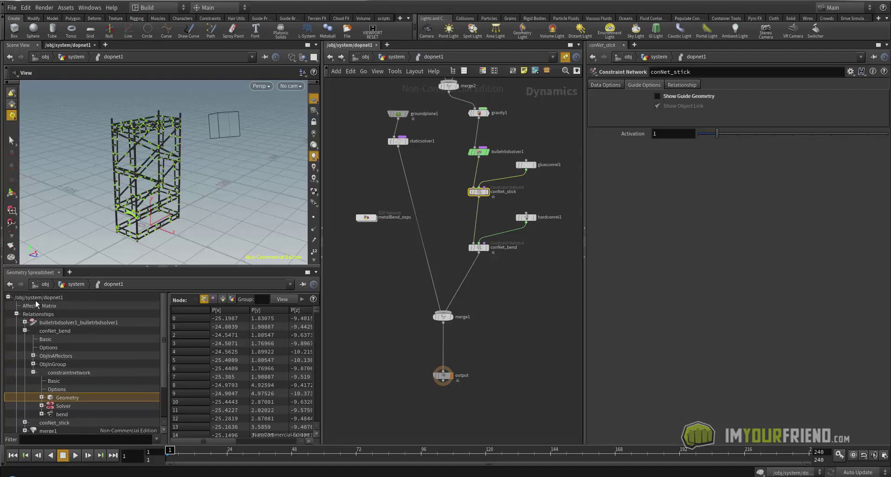
pyautogui.click(39, 315)
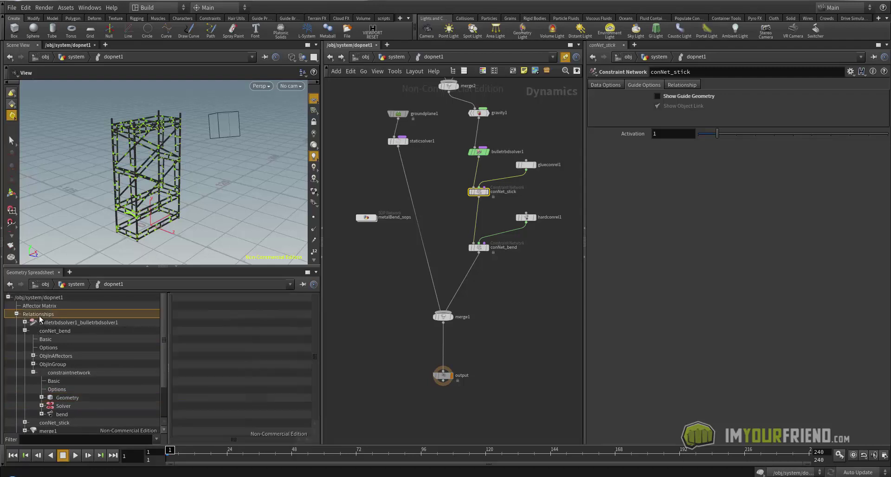
pyautogui.click(54, 330)
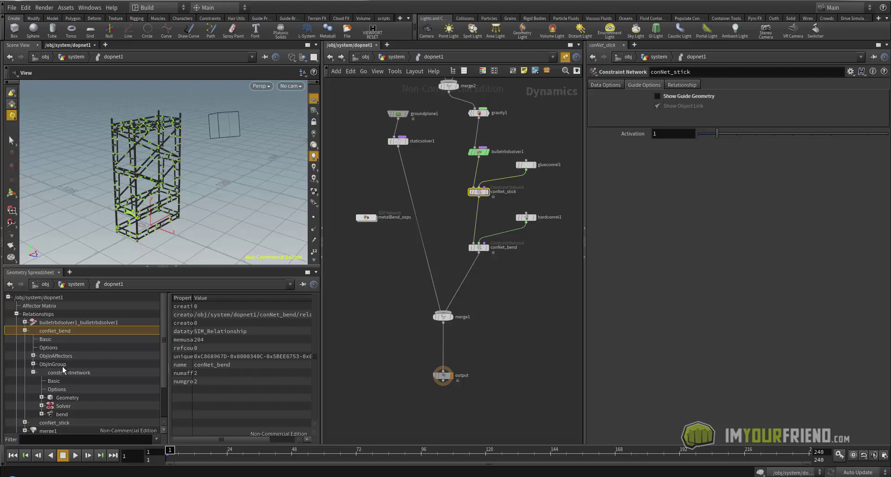
pyautogui.click(70, 374)
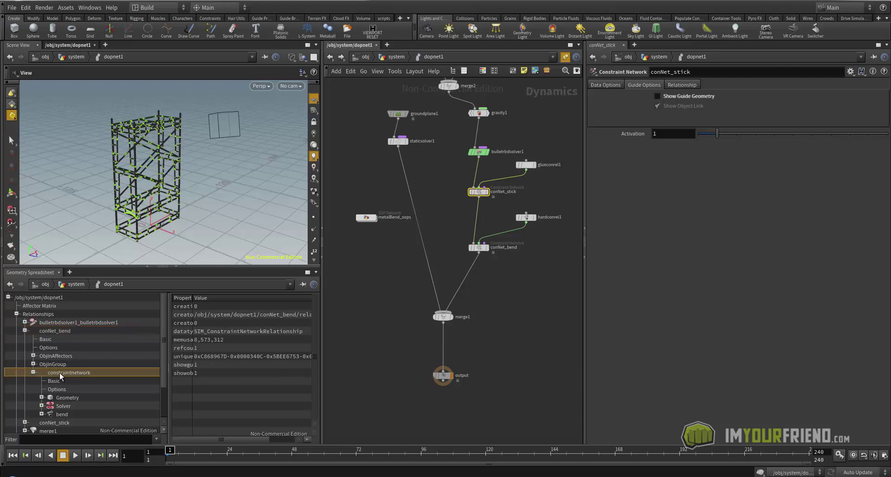
pyautogui.click(69, 399)
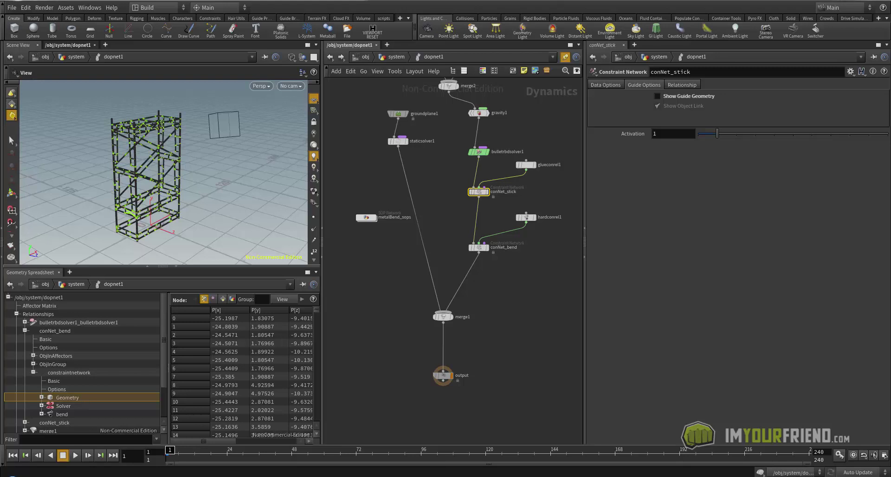
# - Inside metalBend_sops, complete in_RBD's Object 1 path as /obj/system/dopnet1:Relationships/conNet_bend/constraintnetwork/Geometry
pyautogui.moveTo(370, 215); pyautogui.dragTo(367, 227, button='middle')
pyautogui.doubleClick(365, 228)
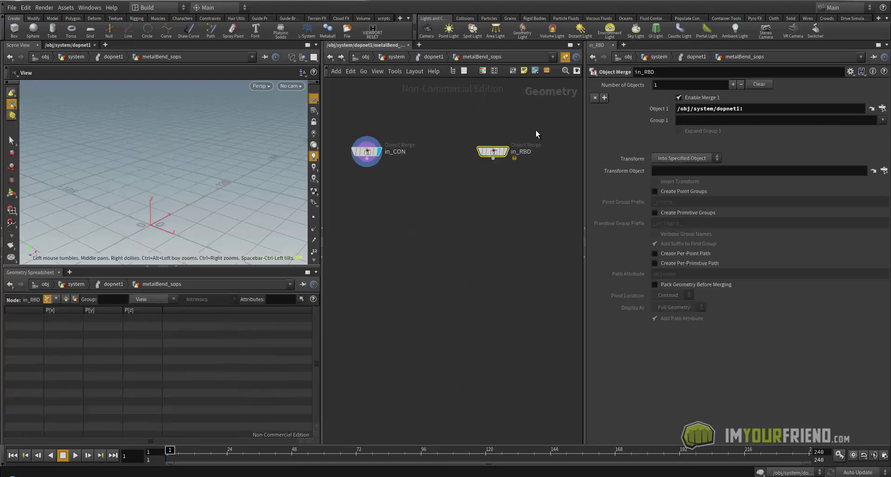
pyautogui.click(744, 109)
pyautogui.write('Relationship')
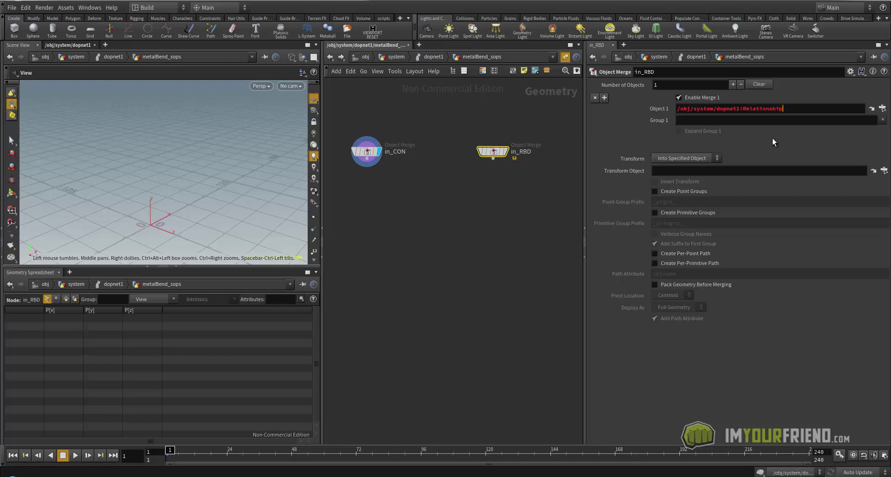
pyautogui.write('s/')
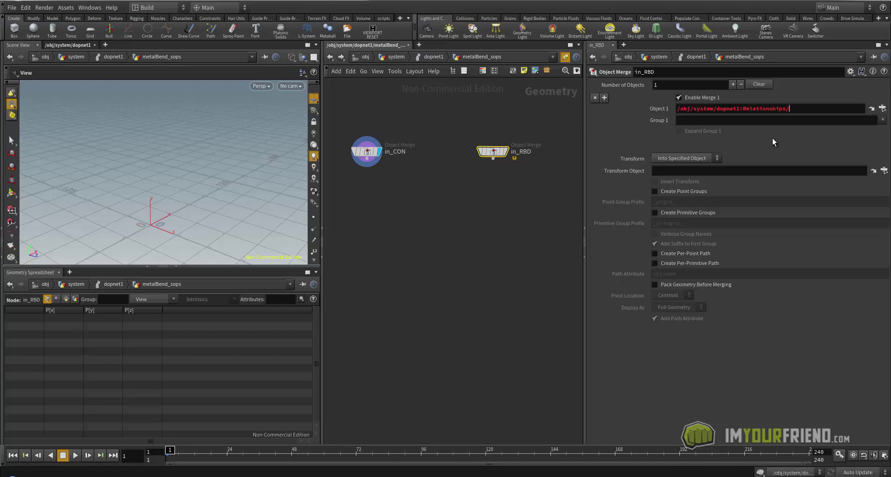
pyautogui.write('conNet_bend/constraintnetwork/')
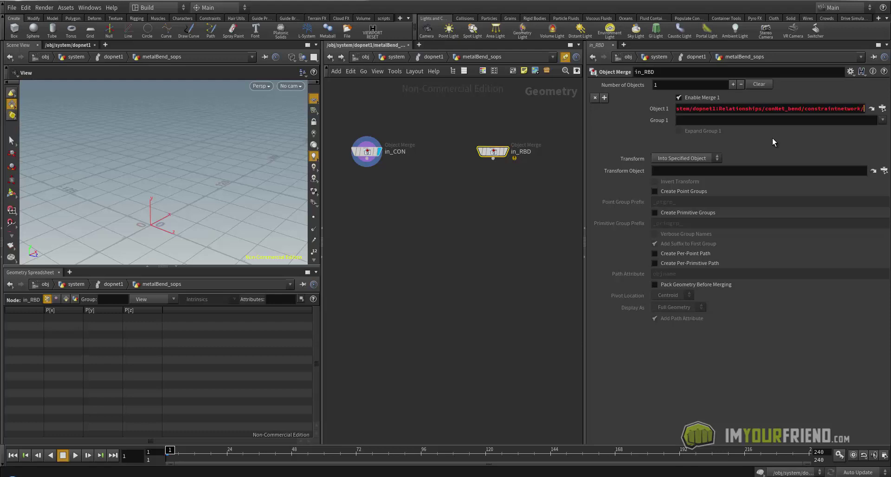
pyautogui.write('Geometry')
pyautogui.press('BackSpace')
pyautogui.press('BackSpace')
pyautogui.press('BackSpace')
pyautogui.press('BackSpace')
pyautogui.write('etro')
pyautogui.press('Return')
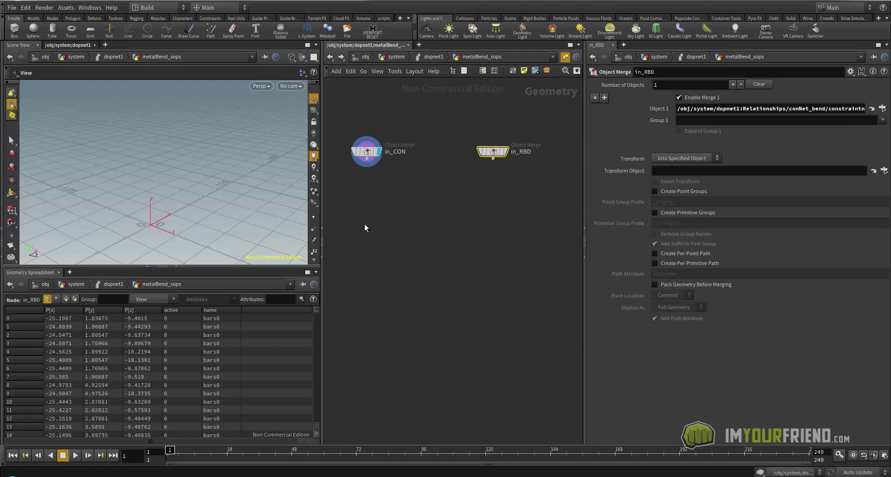
# - Move the constraint Geometry path from in_RBD's Object 1 to in_CON's Object 1, leaving in_RBD's path empty
pyautogui.moveTo(366, 152); pyautogui.dragTo(368, 153)
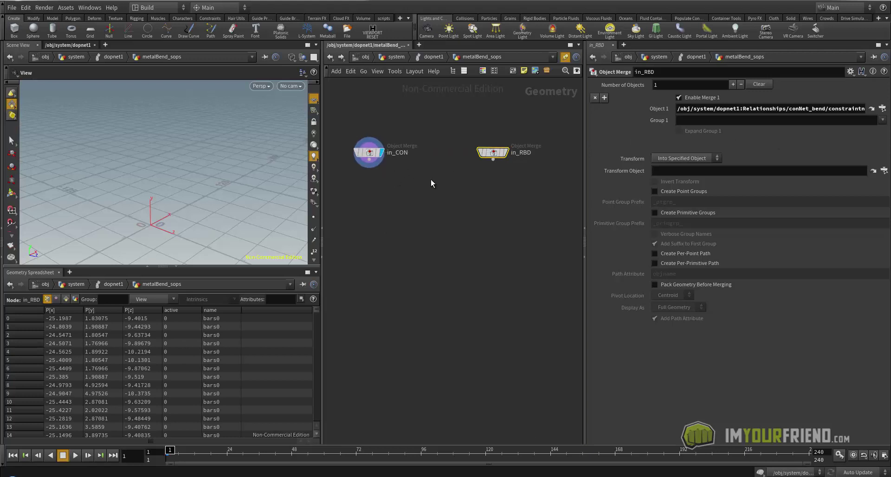
pyautogui.moveTo(431, 179); pyautogui.dragTo(424, 188, button='middle')
pyautogui.click(362, 160)
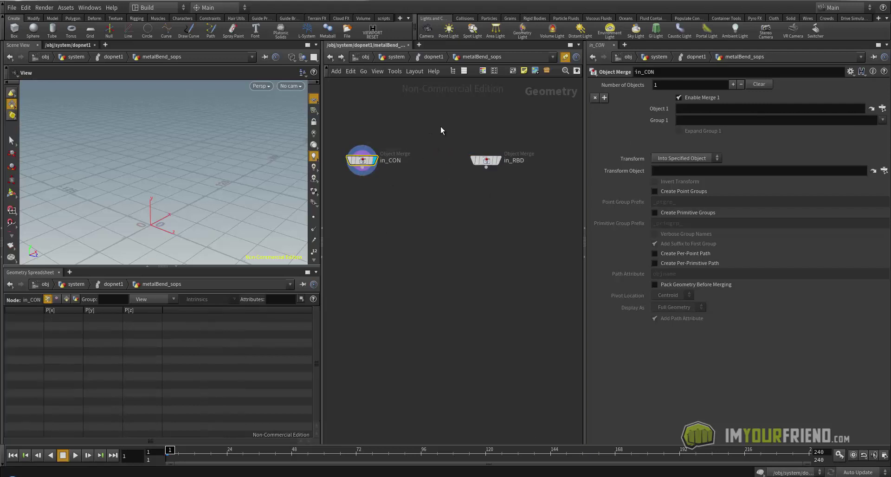
pyautogui.moveTo(443, 121); pyautogui.dragTo(539, 193)
pyautogui.tripleClick(706, 111)
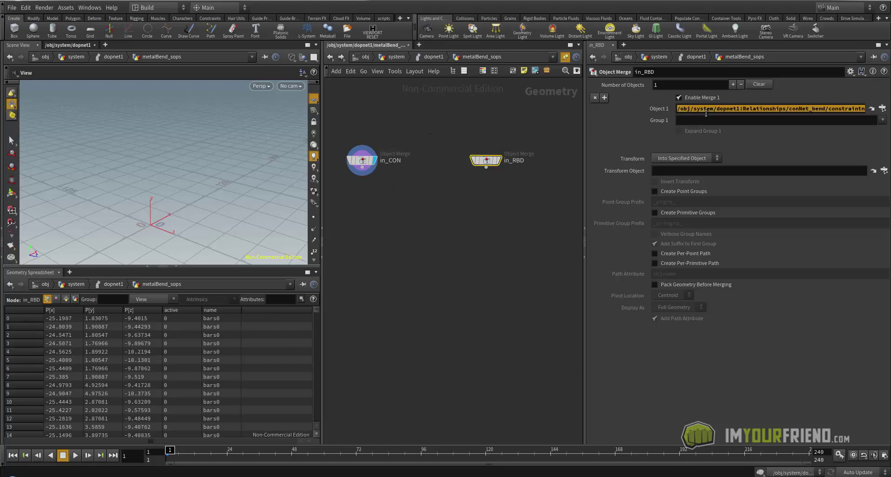
pyautogui.click(362, 160)
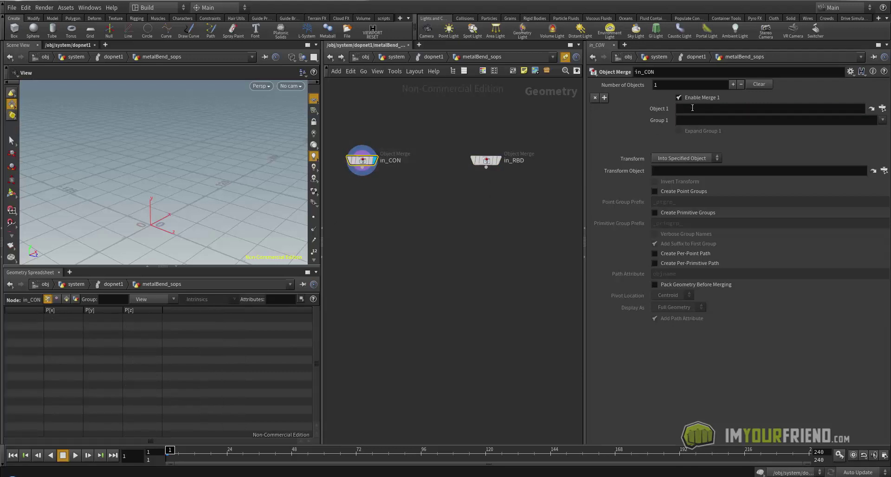
pyautogui.hotkey('ctrl', 'v')
pyautogui.press('Return')
pyautogui.moveTo(432, 123); pyautogui.dragTo(556, 220)
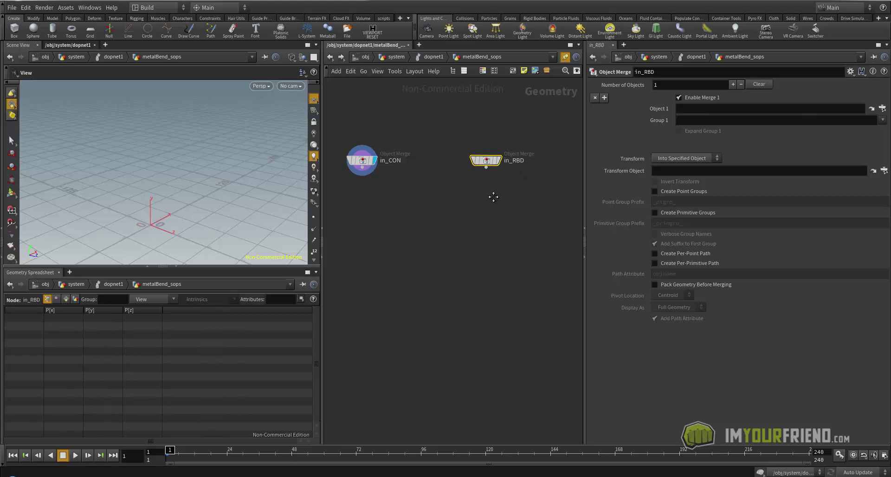
# - Go back up to dopnet1 and select the src RBD Packed Object
pyautogui.moveTo(494, 198); pyautogui.dragTo(498, 197, button='middle')
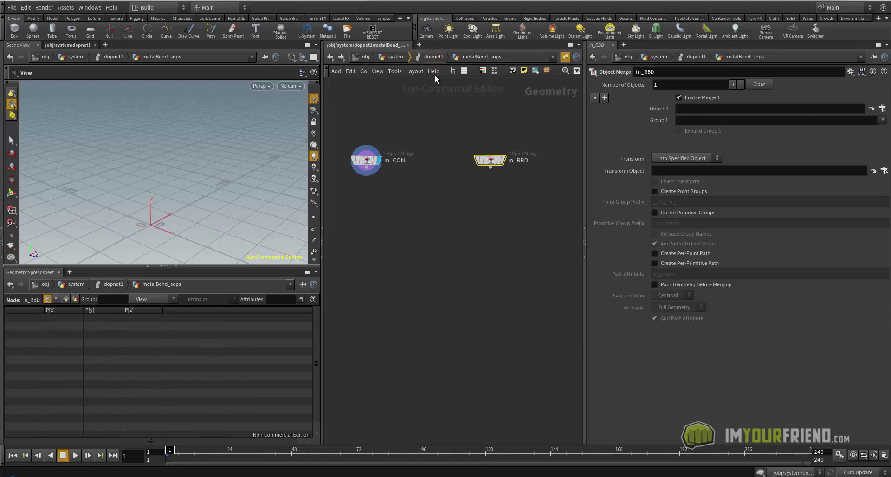
pyautogui.press('u')
pyautogui.moveTo(491, 138); pyautogui.dragTo(457, 196)
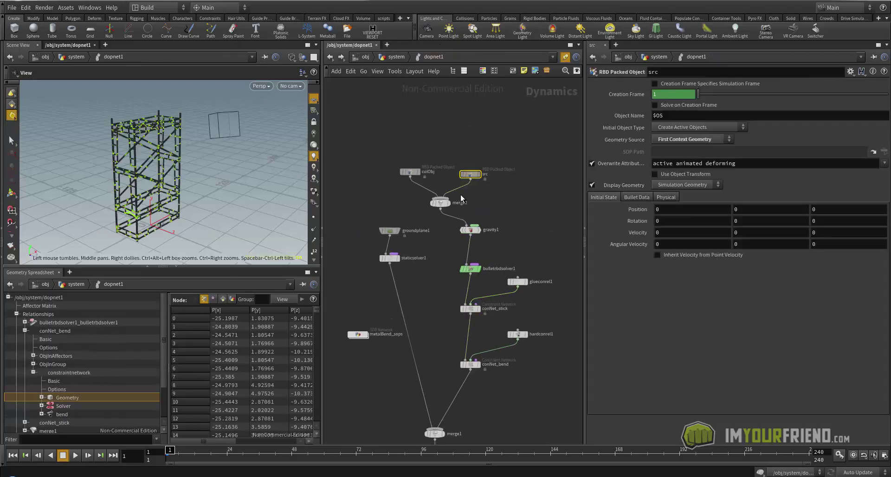
# - Examine the src object's Geometry data in dopnet1's simulation data hierarchy
pyautogui.click(17, 314)
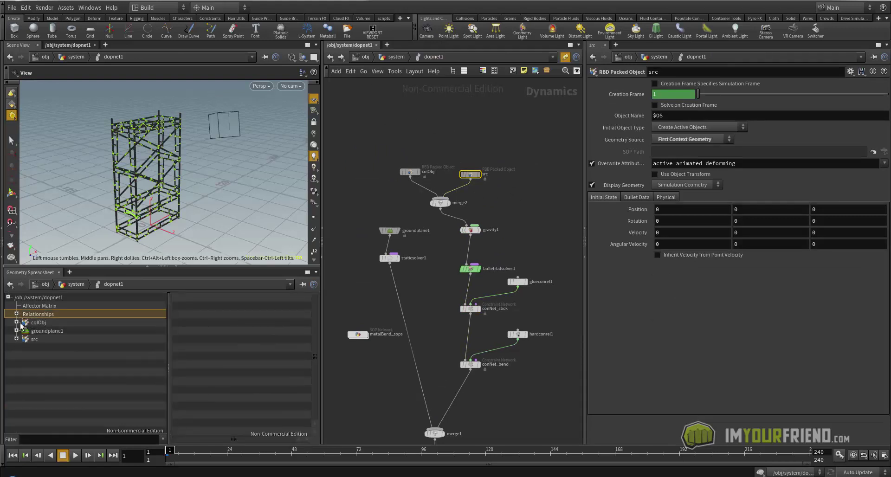
pyautogui.click(17, 339)
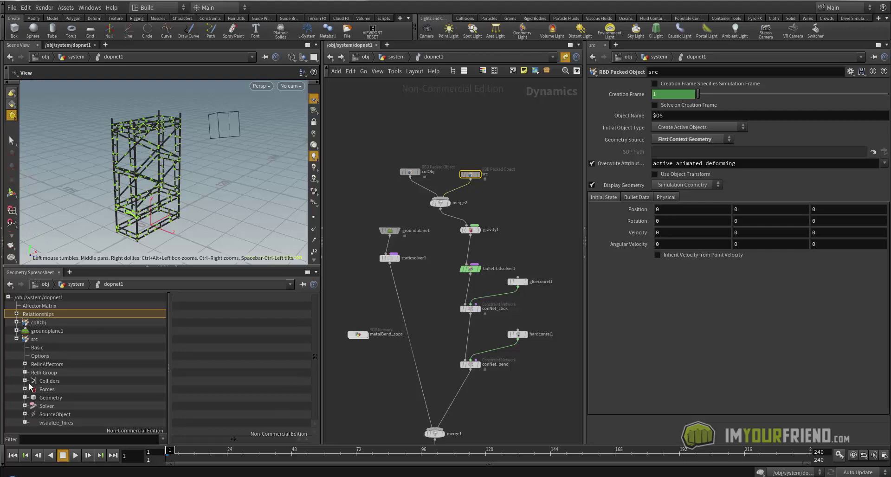
pyautogui.click(32, 398)
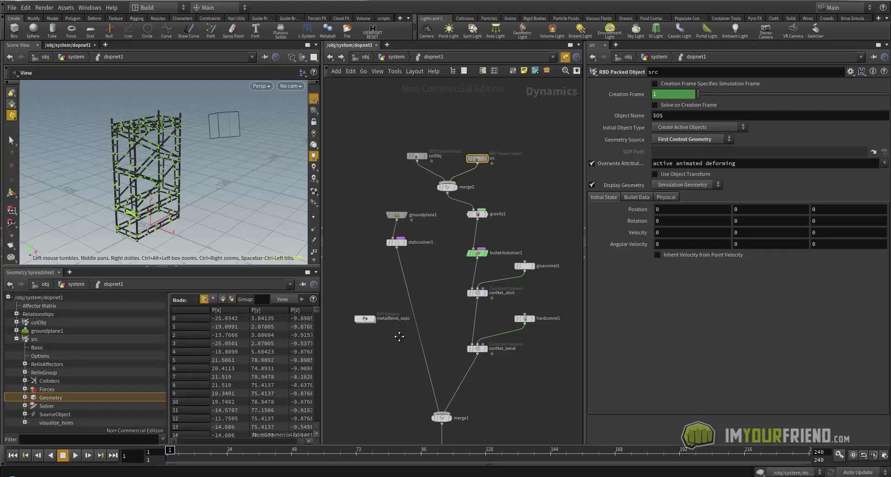
# - Inside metalBend_sops, set in_RBD's Object 1 path to /obj/system/dopnet1:src/Geometry
pyautogui.doubleClick(367, 299)
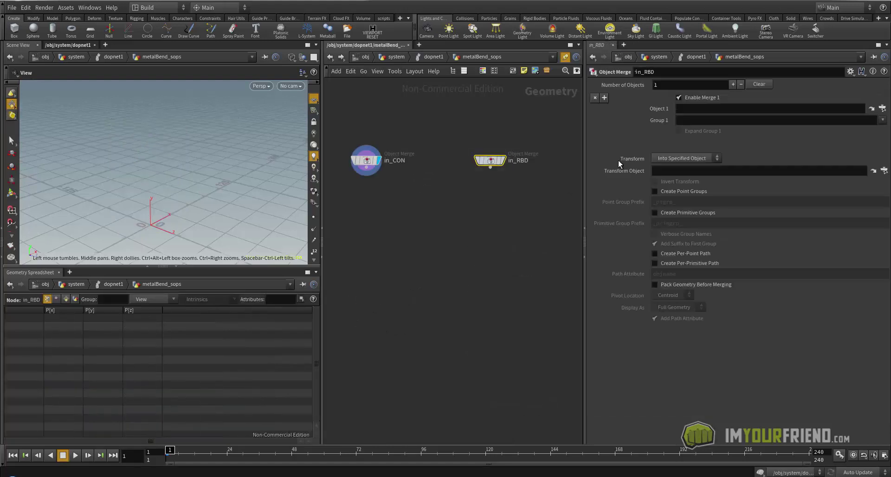
pyautogui.click(712, 107)
pyautogui.write('/o')
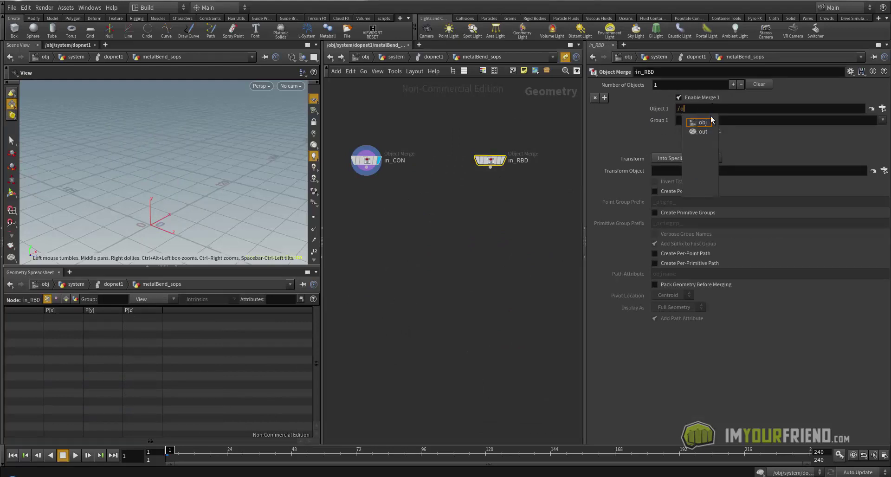
pyautogui.click(705, 123)
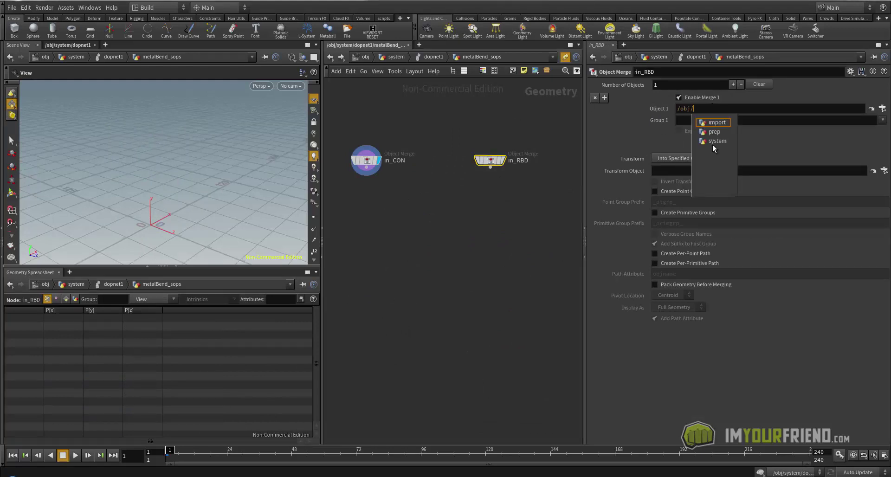
pyautogui.click(717, 141)
pyautogui.scroll(-3, 739, 160)
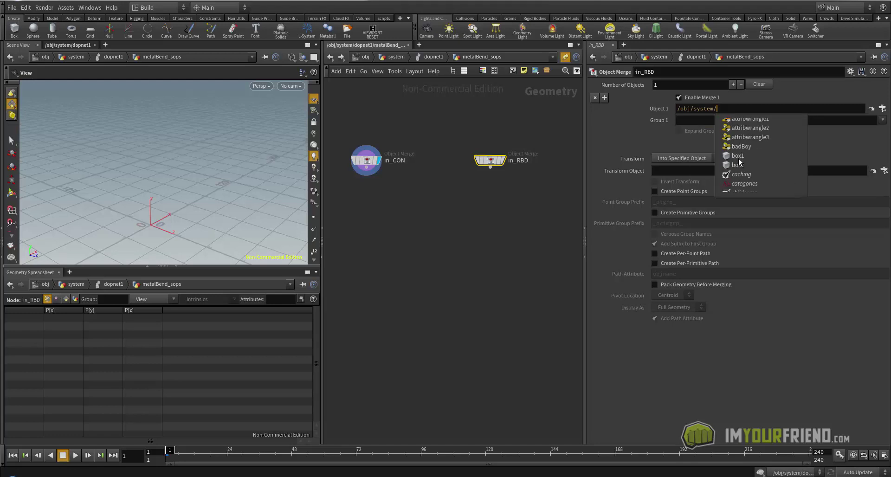
pyautogui.scroll(-5, 740, 162)
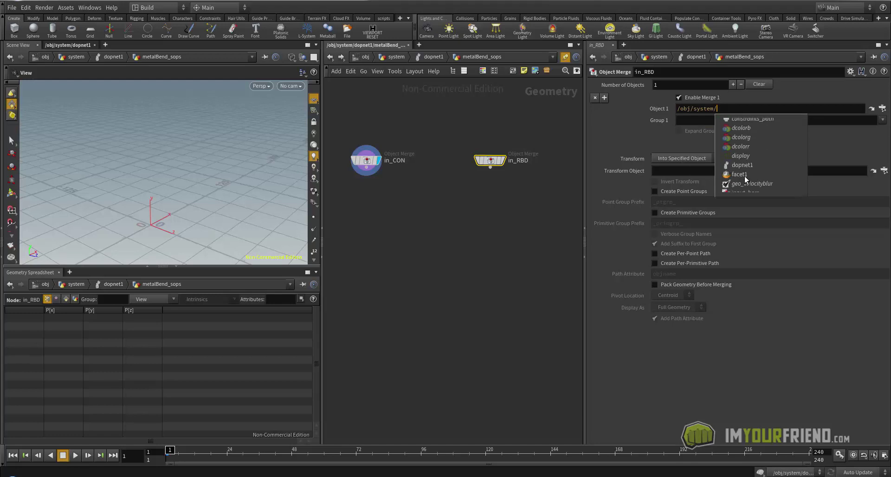
pyautogui.scroll(-3, 745, 178)
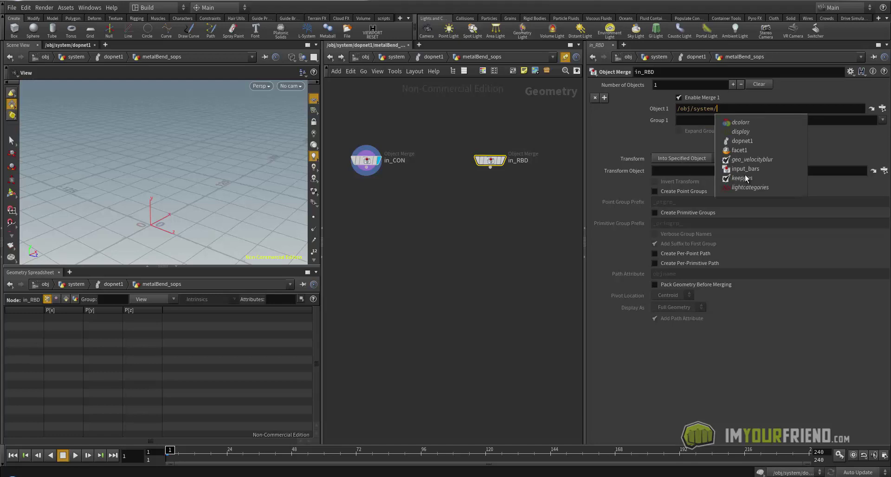
pyautogui.click(749, 140)
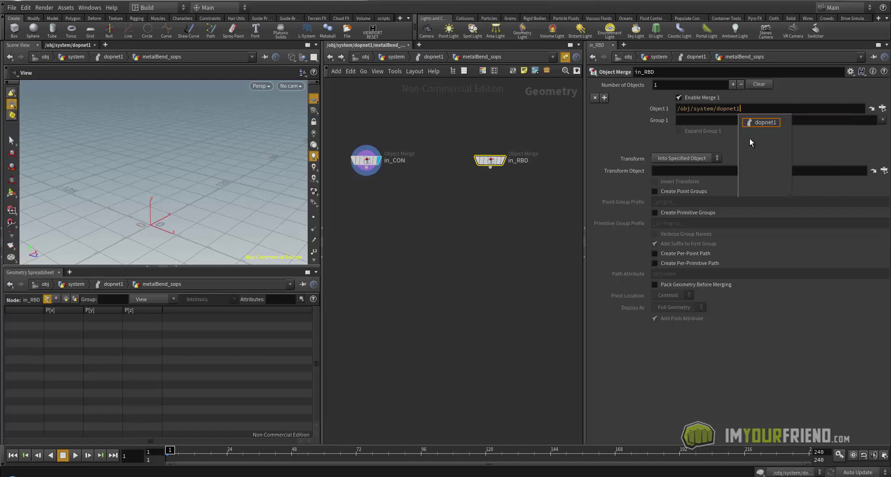
pyautogui.write(':src/')
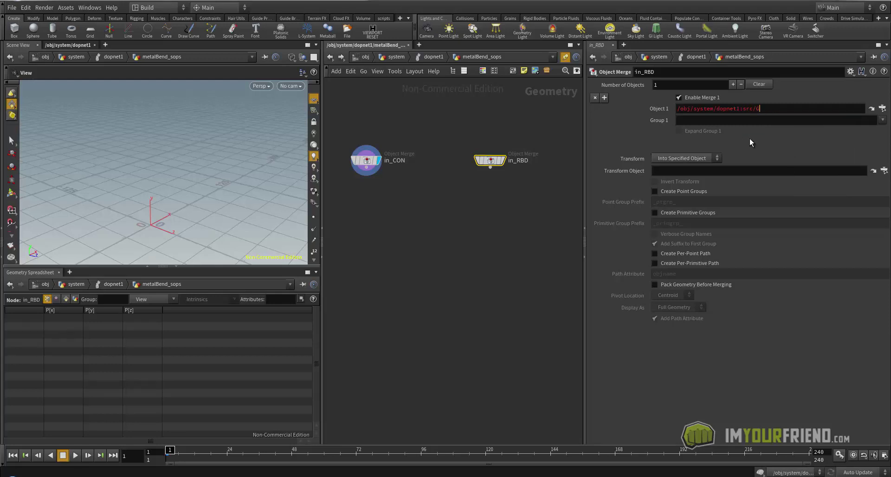
pyautogui.write('Geometry')
pyautogui.press('Return')
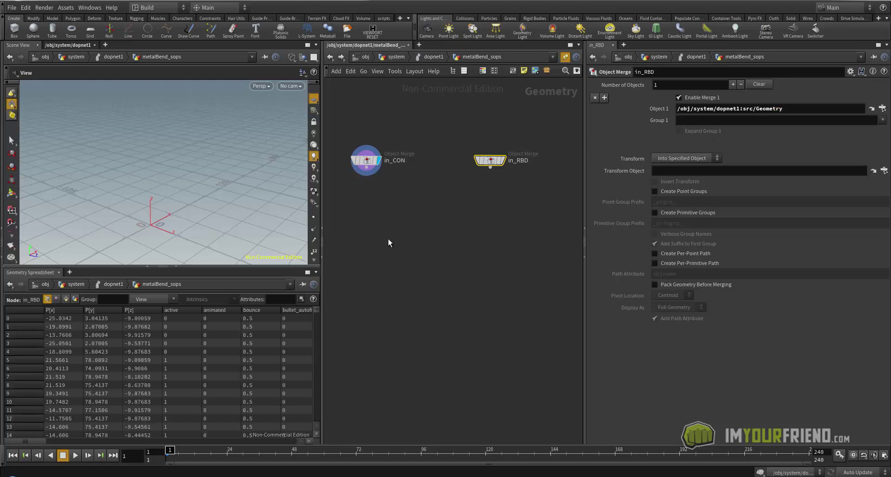
# - Add an Attribute Wrangle named worldspace, with in_CON feeding its first input and in_RBD its second
pyautogui.click(466, 216)
pyautogui.moveTo(430, 204); pyautogui.dragTo(436, 181, button='middle')
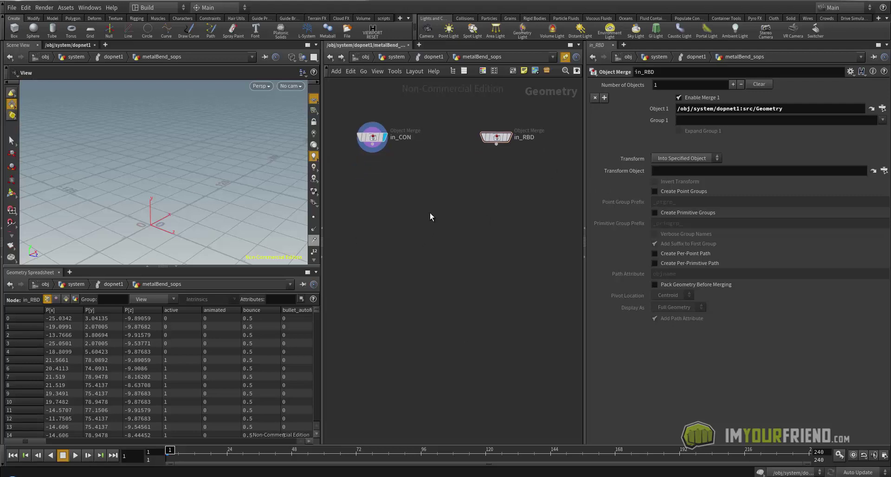
pyautogui.press('Tab')
pyautogui.write('att')
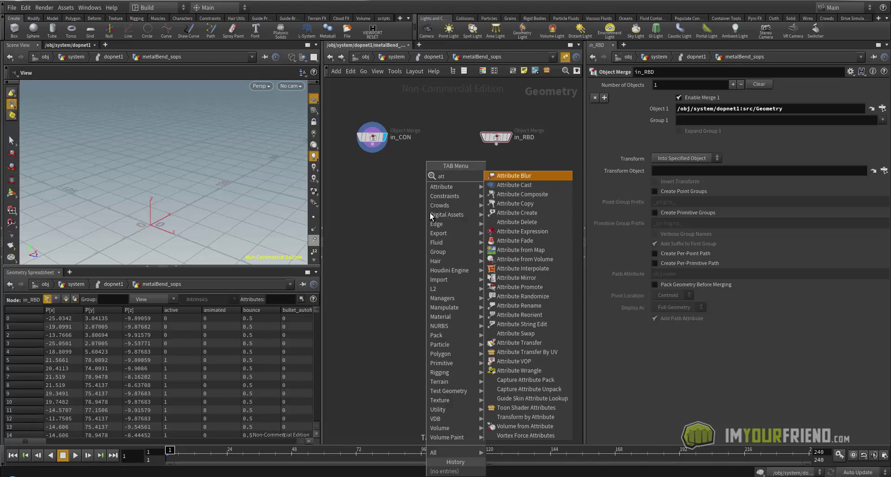
pyautogui.write('ribw')
pyautogui.press('Return')
pyautogui.click(415, 214)
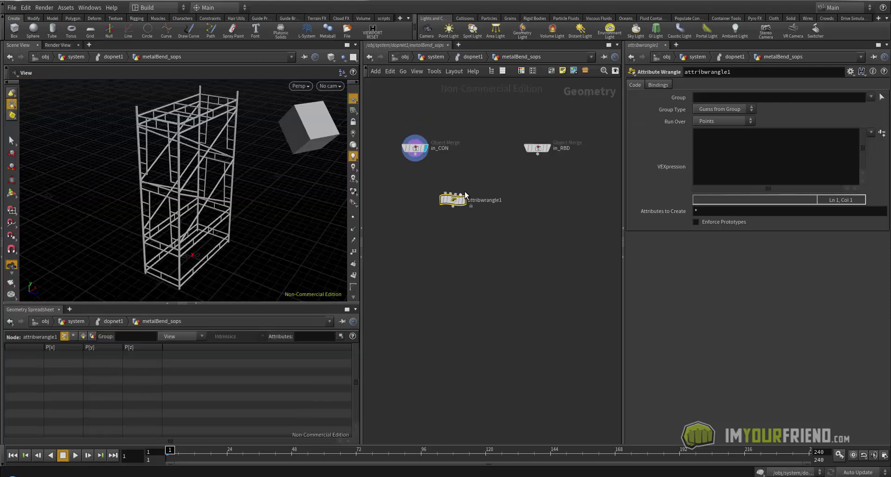
pyautogui.doubleClick(482, 200)
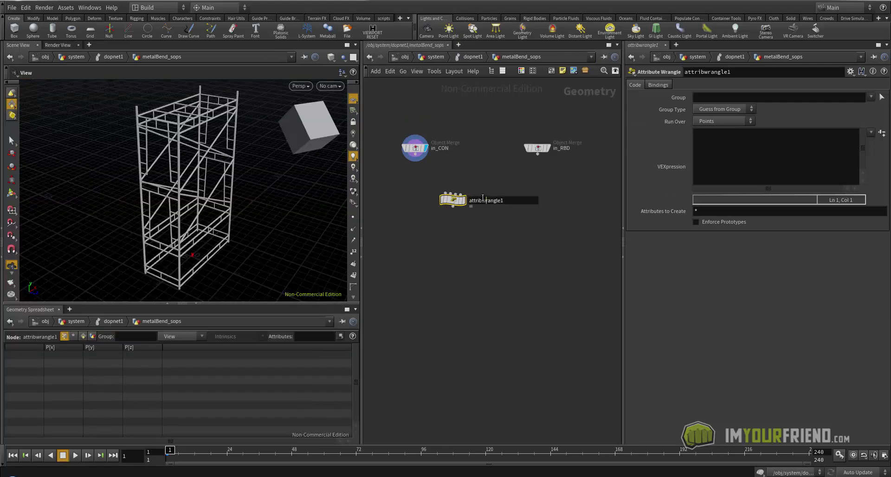
pyautogui.write('worldspace')
pyautogui.press('Return')
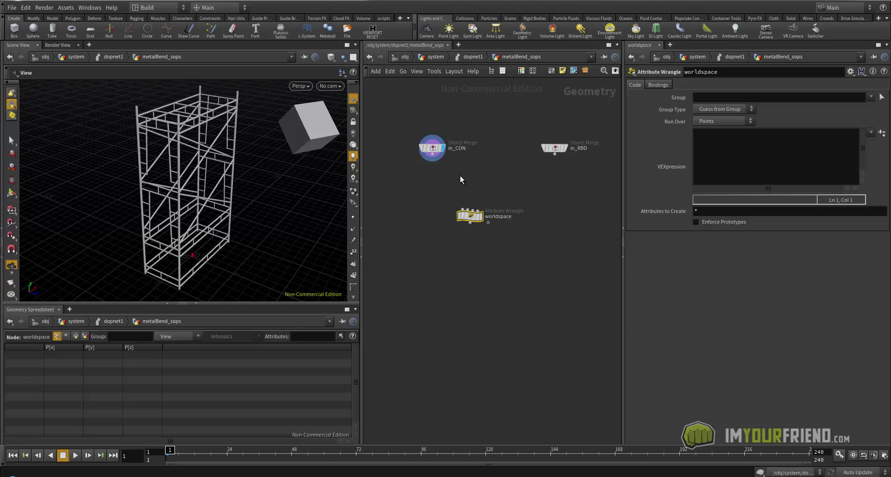
pyautogui.moveTo(432, 161); pyautogui.dragTo(462, 209)
pyautogui.moveTo(554, 155); pyautogui.dragTo(468, 208)
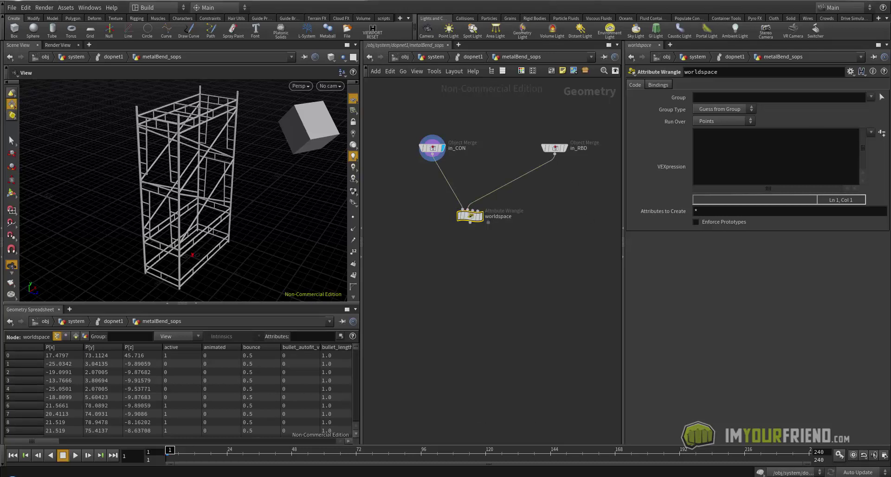
# - Copy the packedfulltransform snippet with the commented-out invert line from pavel_conNet.txt in Notepad into worldspace's VEXpression
pyautogui.moveTo(890, 47); pyautogui.dragTo(134, 23)
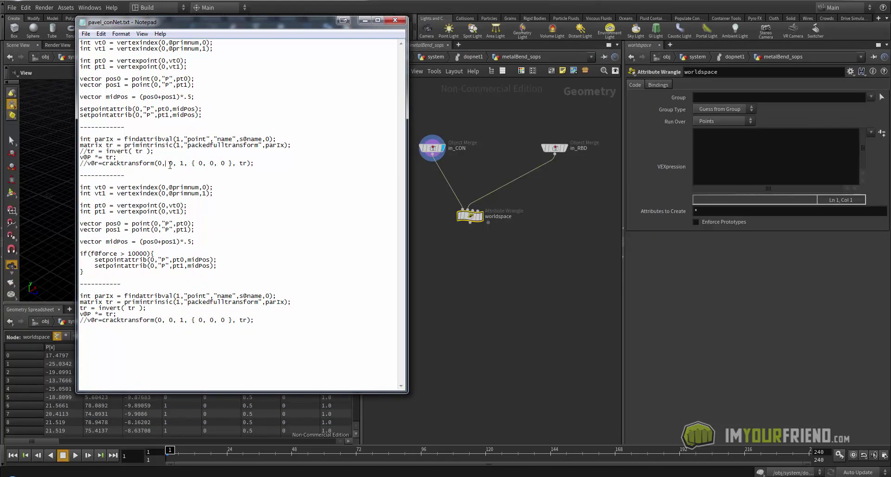
pyautogui.moveTo(253, 162); pyautogui.dragTo(79, 138)
pyautogui.hotkey('ctrl', 'c')
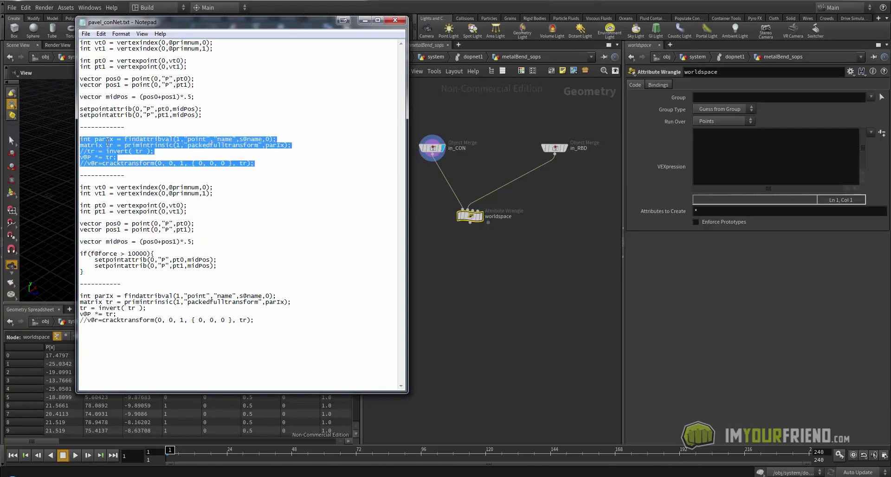
pyautogui.click(440, 104)
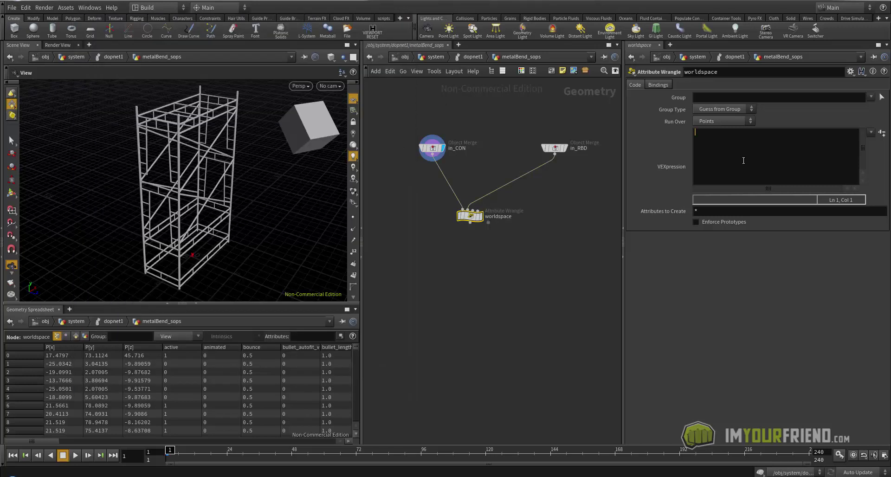
pyautogui.hotkey('ctrl', 'v')
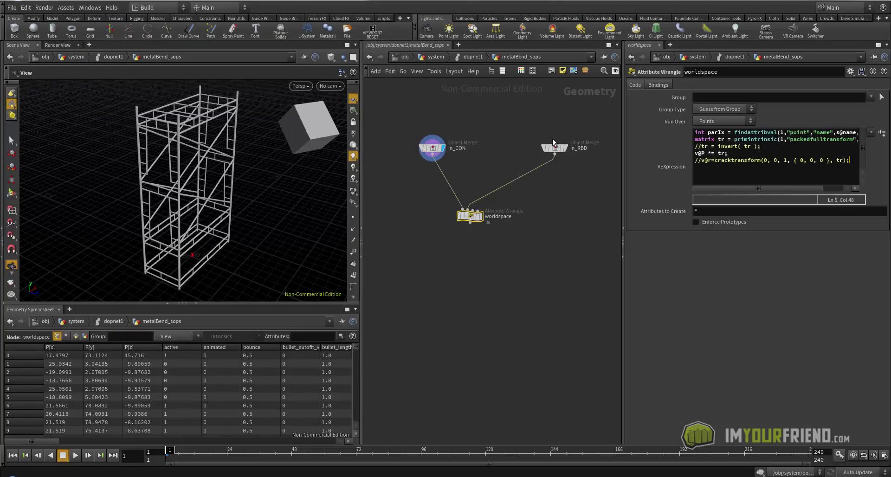
# - Add a second Attribute Wrangle below worldspace and connect worldspace's output to its first input
pyautogui.moveTo(470, 216); pyautogui.dragTo(465, 216)
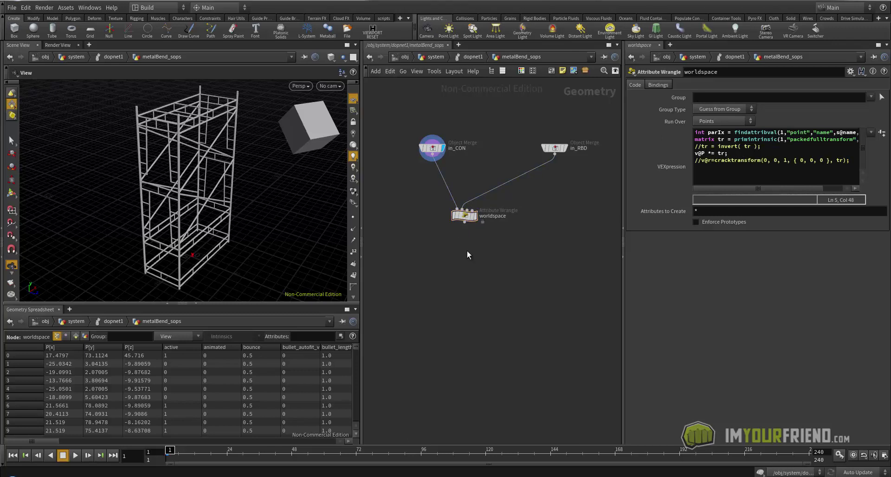
pyautogui.press('Tab')
pyautogui.write('atw')
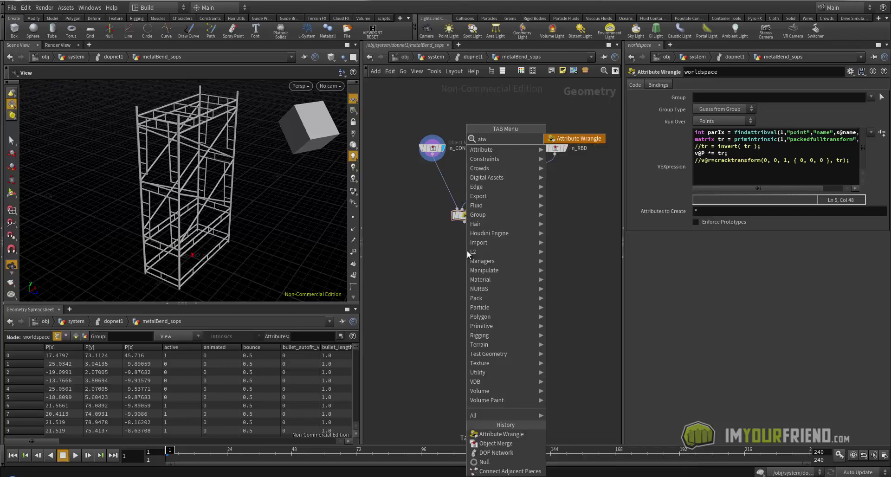
pyautogui.press('Return')
pyautogui.click(460, 255)
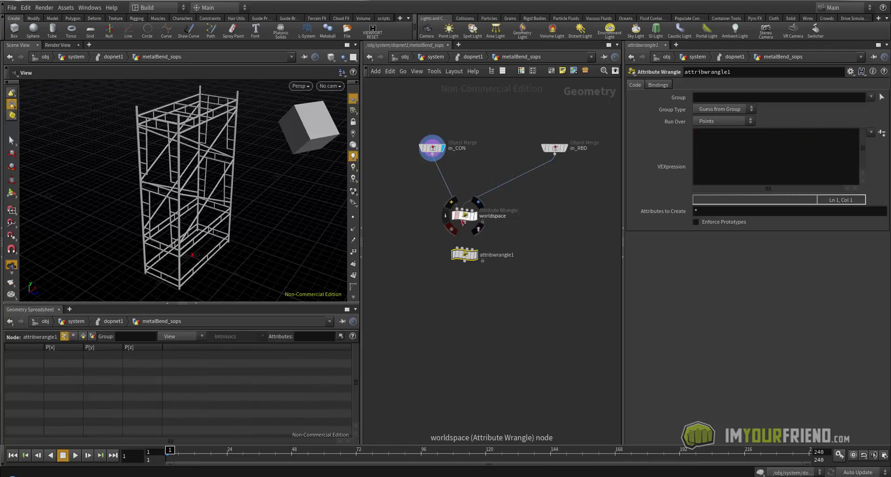
pyautogui.moveTo(464, 222); pyautogui.dragTo(459, 266)
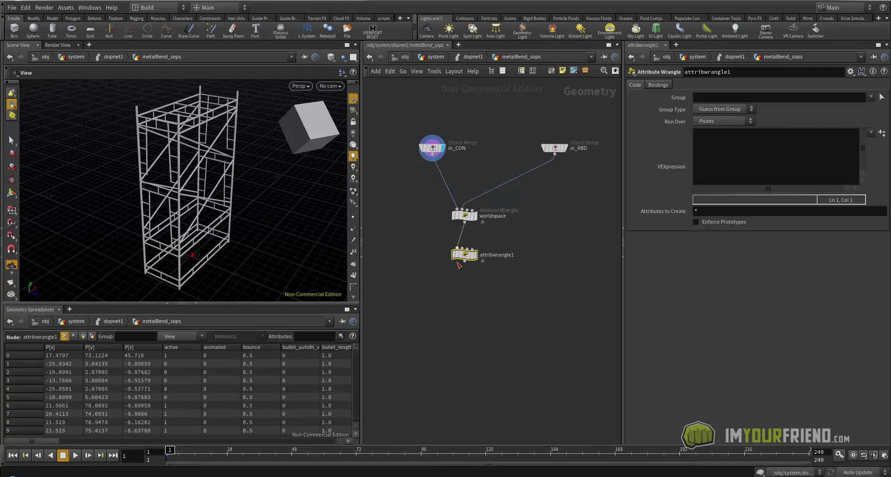
# - Copy the midPos snippet with the f@force > 10000 condition from pavel_conNet.txt into attribwrangle1's VEXpression, without trailing blank lines
pyautogui.click(178, 476)
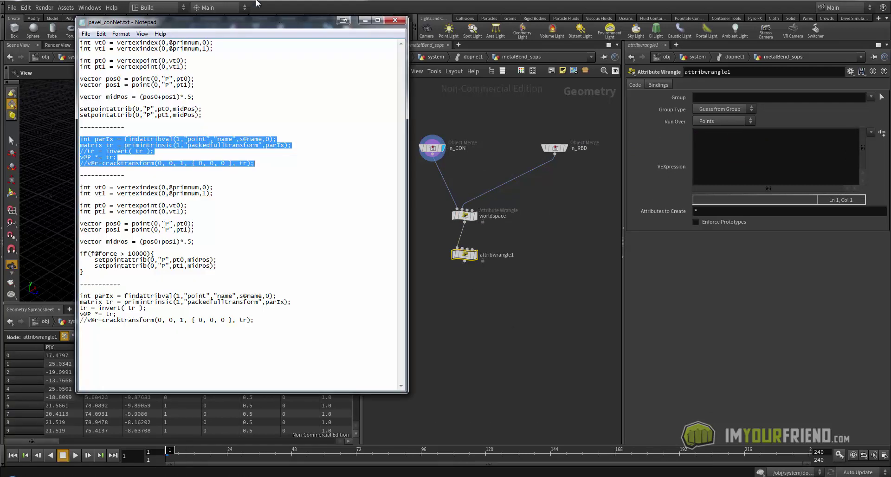
pyautogui.moveTo(243, 24); pyautogui.dragTo(307, 36)
pyautogui.click(273, 79)
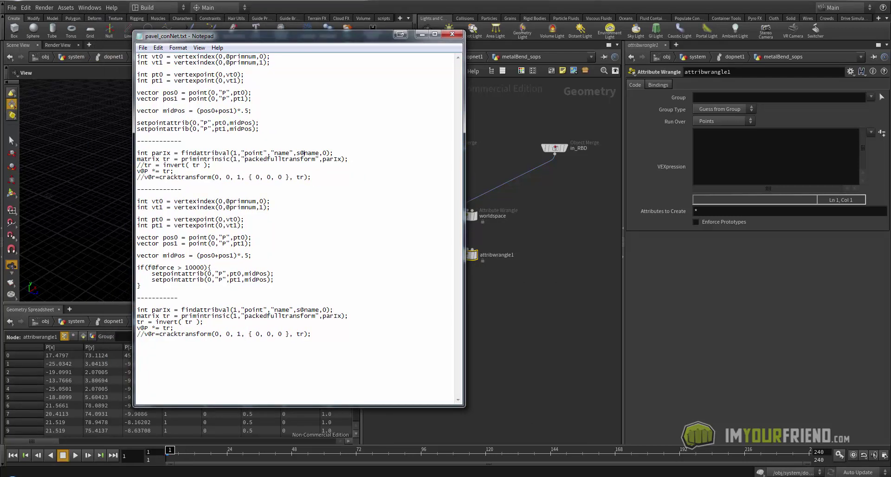
pyautogui.click(178, 476)
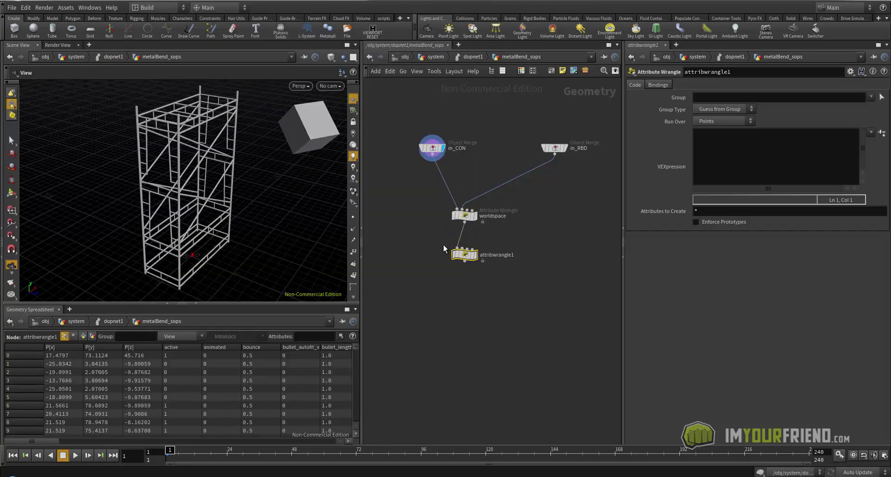
pyautogui.moveTo(448, 252); pyautogui.dragTo(433, 255)
pyautogui.hotkey('alt', 'Tab')
pyautogui.moveTo(155, 292); pyautogui.dragTo(114, 197)
pyautogui.hotkey('ctrl', 'c')
pyautogui.hotkey('alt', 'Tab')
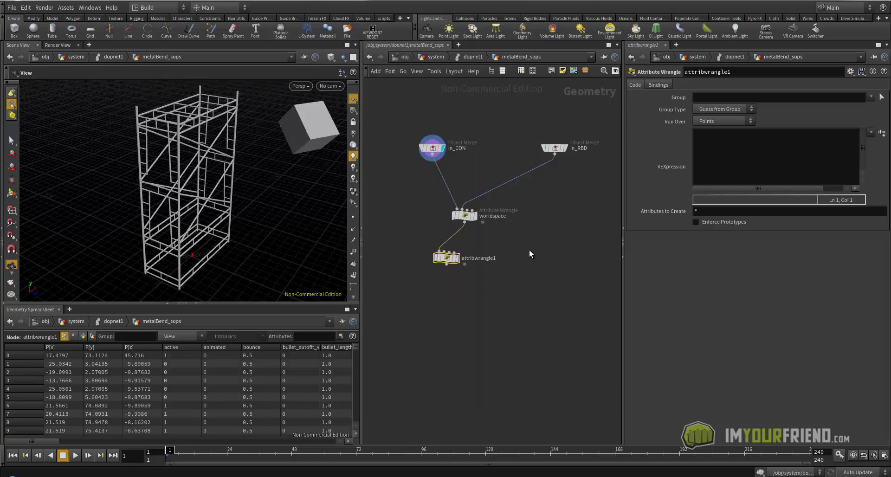
pyautogui.hotkey('ctrl', 'v')
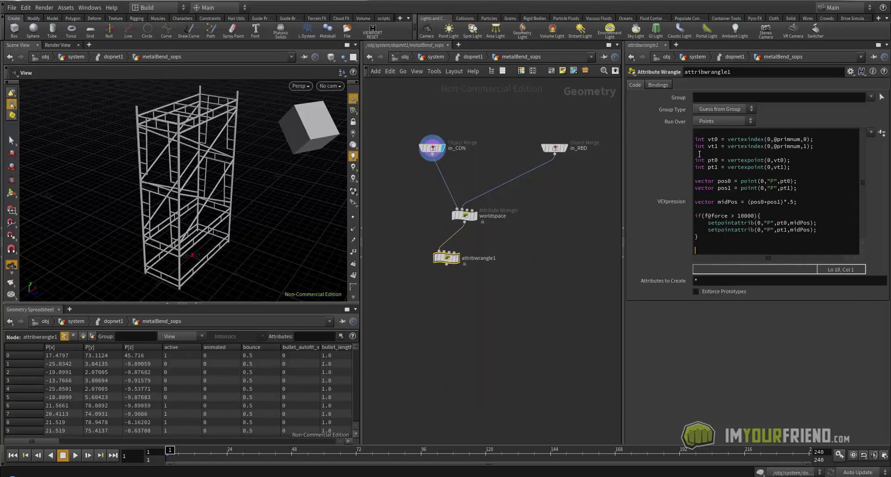
pyautogui.press('BackSpace')
pyautogui.press('BackSpace')
# - Copy the last snippet in pavel_conNet.txt, the packedfulltransform code with the active tr = invert( tr ) line, and return to Houdini
pyautogui.hotkey('alt', 'Tab')
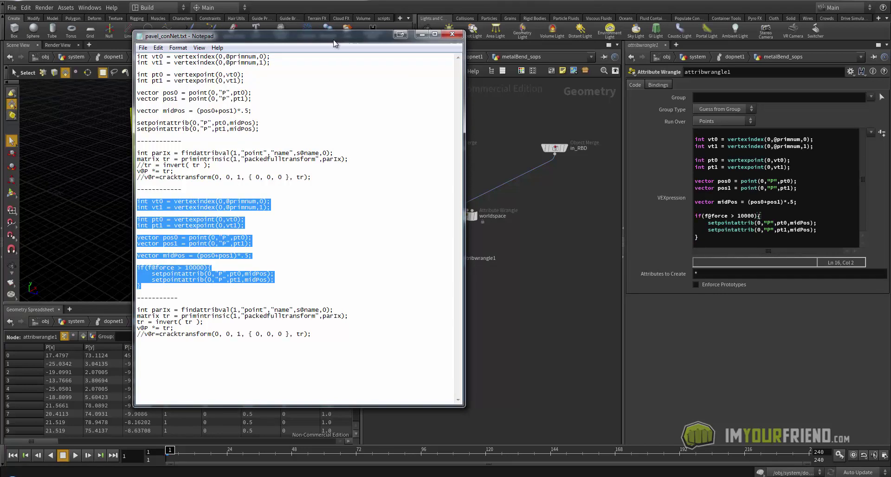
pyautogui.moveTo(332, 37); pyautogui.dragTo(545, 33)
pyautogui.moveTo(545, 336); pyautogui.dragTo(352, 307)
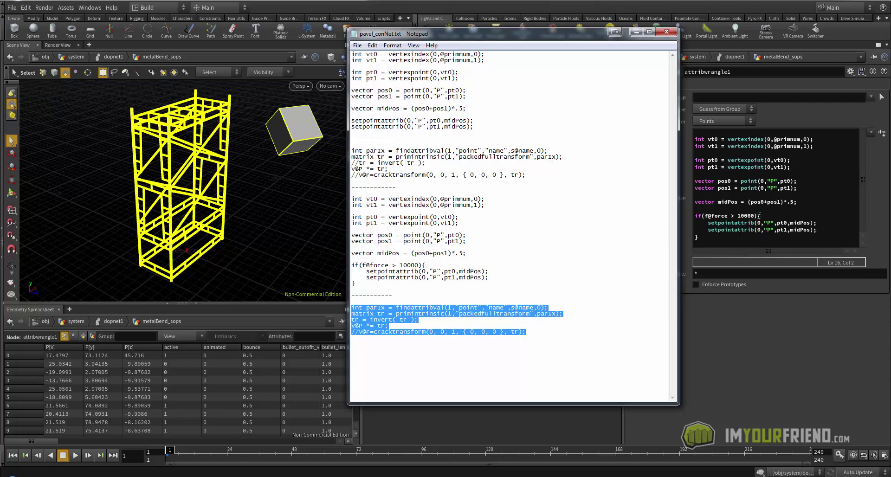
pyautogui.hotkey('alt', 'Tab')
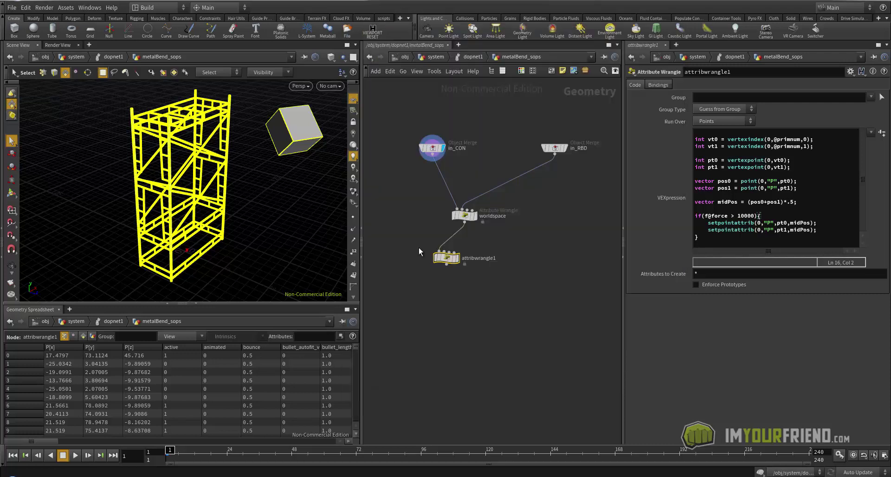
# - Add a third Attribute Wrangle below attribwrangle1, with attribwrangle1 feeding its first input and in_RBD its second
pyautogui.press('Tab')
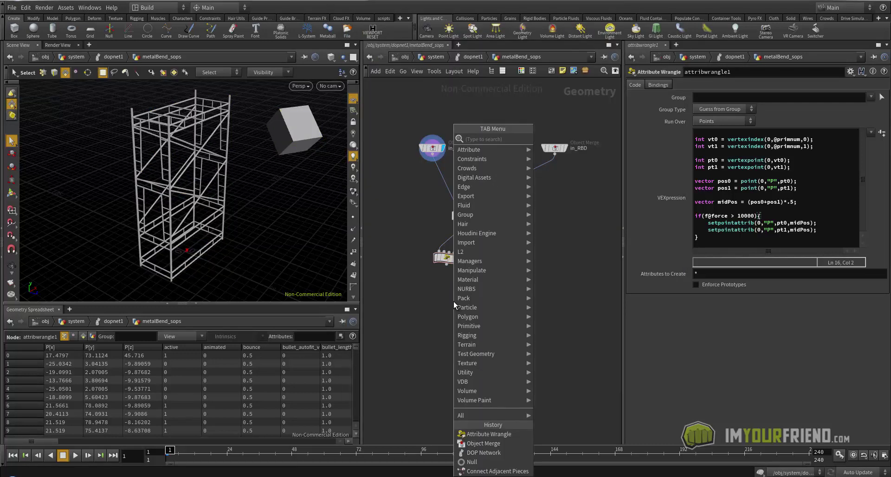
pyautogui.write('attw')
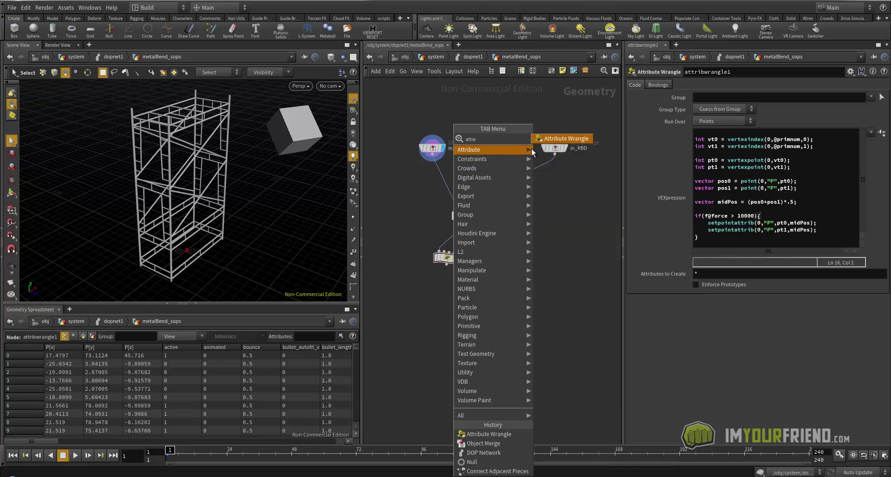
pyautogui.press('Return')
pyautogui.click(461, 303)
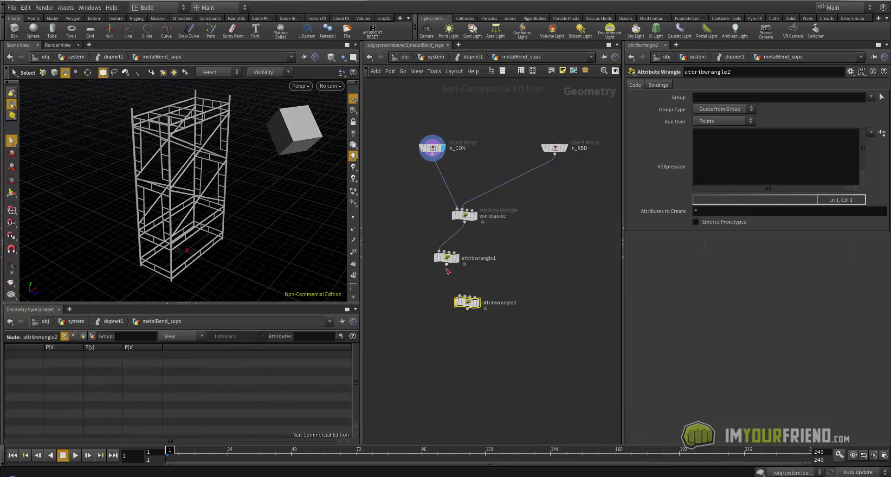
pyautogui.click(447, 265)
pyautogui.click(459, 296)
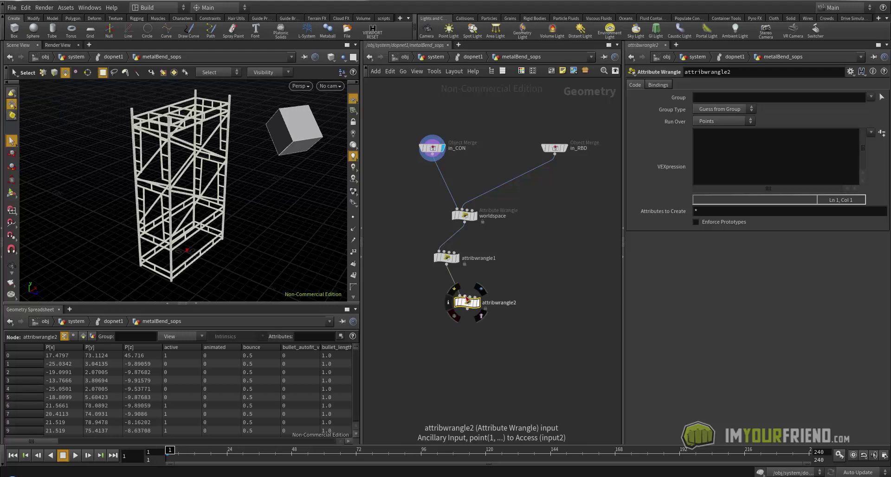
pyautogui.click(465, 296)
pyautogui.click(554, 154)
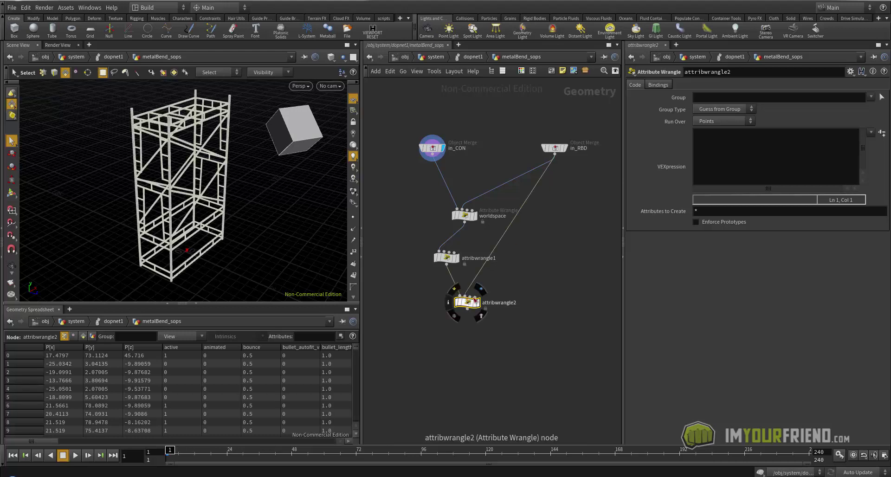
# - Add a Null named OUT_CON below attribwrangle2, connected to its output and spaced slightly further down
pyautogui.moveTo(482, 229); pyautogui.dragTo(510, 202, button='middle')
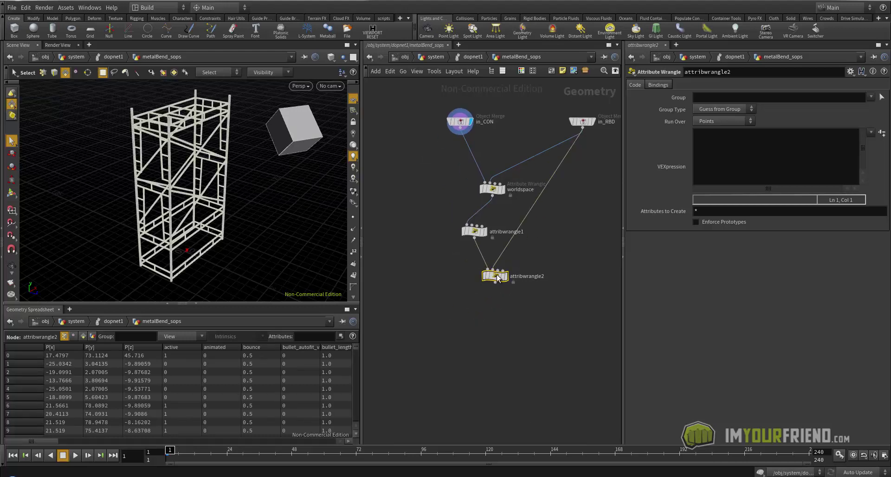
pyautogui.press('Tab')
pyautogui.write('null')
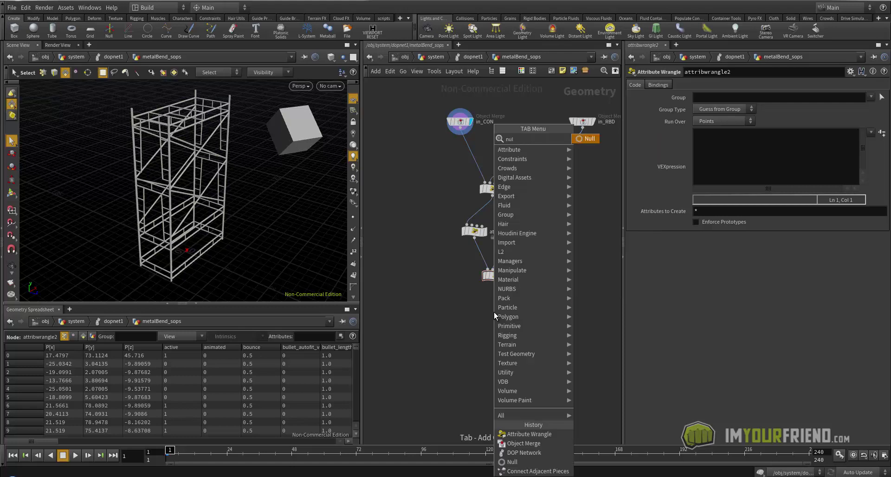
pyautogui.press('Return')
pyautogui.click(495, 311)
pyautogui.moveTo(495, 282); pyautogui.dragTo(495, 303)
pyautogui.doubleClick(513, 310)
pyautogui.write('ouT_CO')
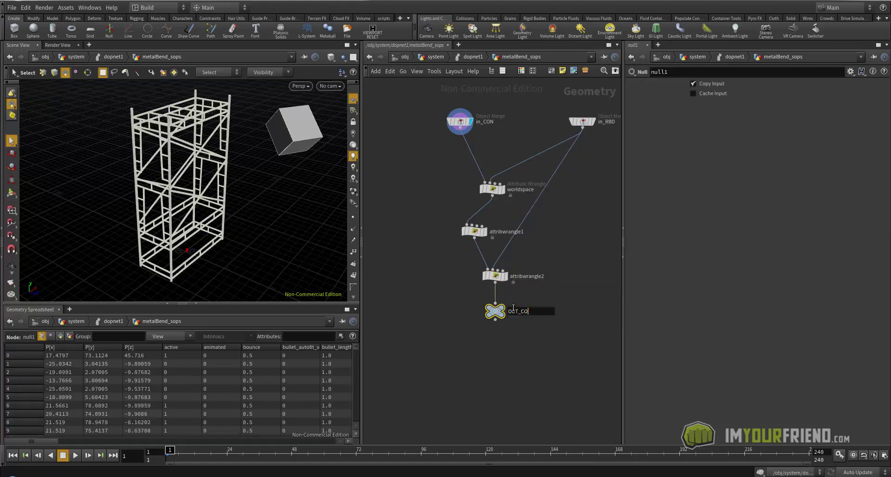
pyautogui.write('N')
pyautogui.press('Return')
pyautogui.moveTo(495, 310); pyautogui.dragTo(495, 325)
# - Select attribwrangle2 to access its VEXpression
pyautogui.click(495, 275)
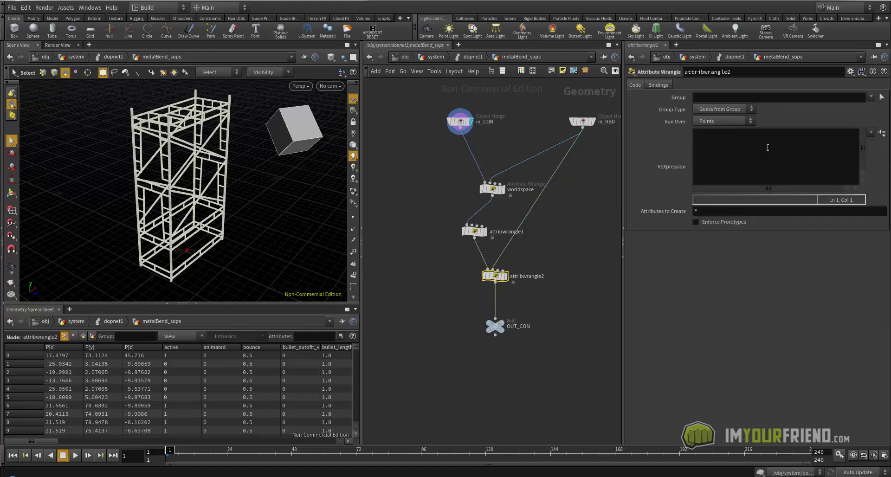
# - Paste the VEX code that multiplies points by the inverted packed transform into attribwrangle2 and display the OUT_CON null
pyautogui.hotkey('ctrl', 'v')
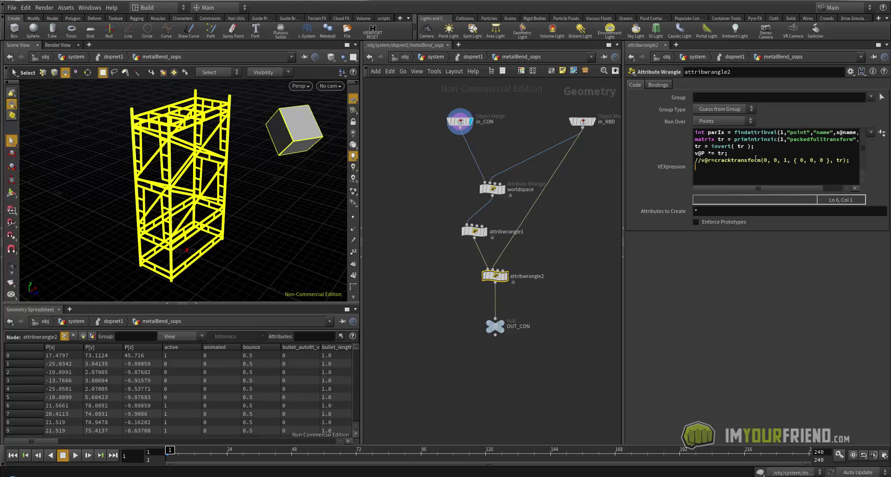
pyautogui.click(327, 204)
pyautogui.hotkey('shift', 'w')
pyautogui.keyDown('alt'); pyautogui.moveTo(284, 201); pyautogui.dragTo(261, 179); pyautogui.keyUp('alt')
pyautogui.moveTo(426, 175); pyautogui.dragTo(396, 176, button='middle')
pyautogui.click(475, 327)
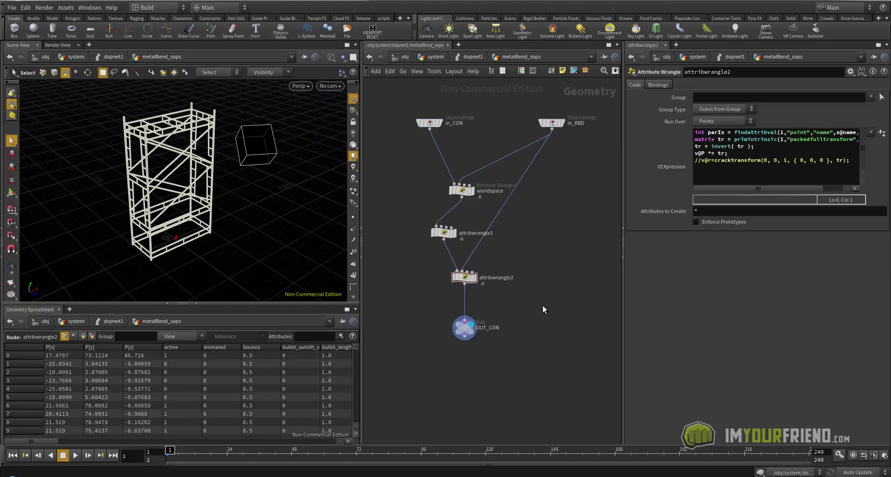
pyautogui.moveTo(534, 260); pyautogui.dragTo(550, 260, button='middle')
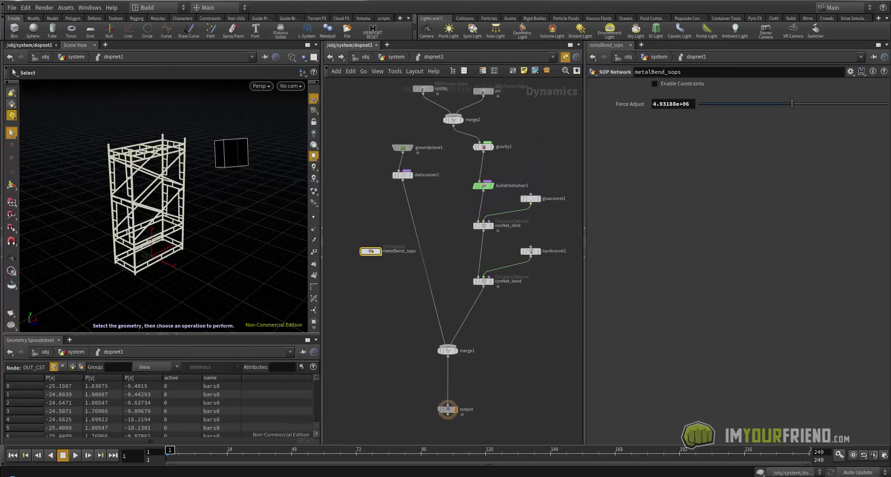
# - Play the dopnet1 simulation in shaded view, inspect the cube hitting the scaffold up close, and return to frame 1
pyautogui.click(450, 214)
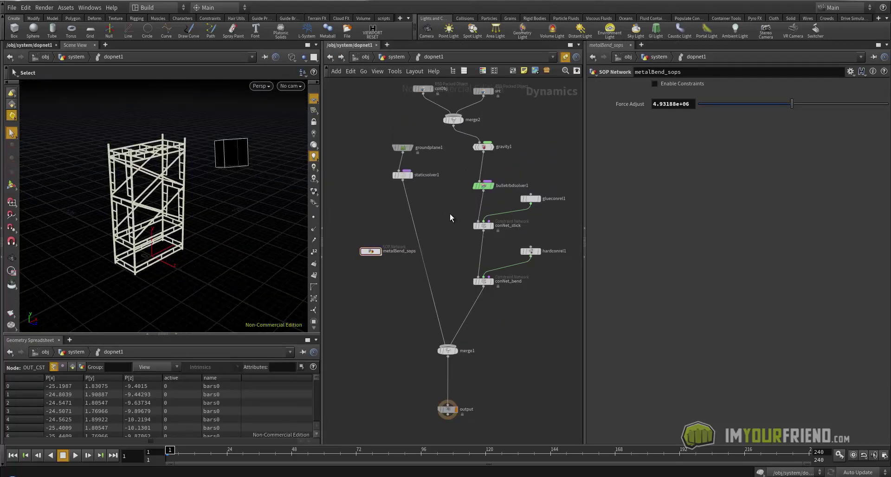
pyautogui.moveTo(450, 214); pyautogui.dragTo(451, 211, button='middle')
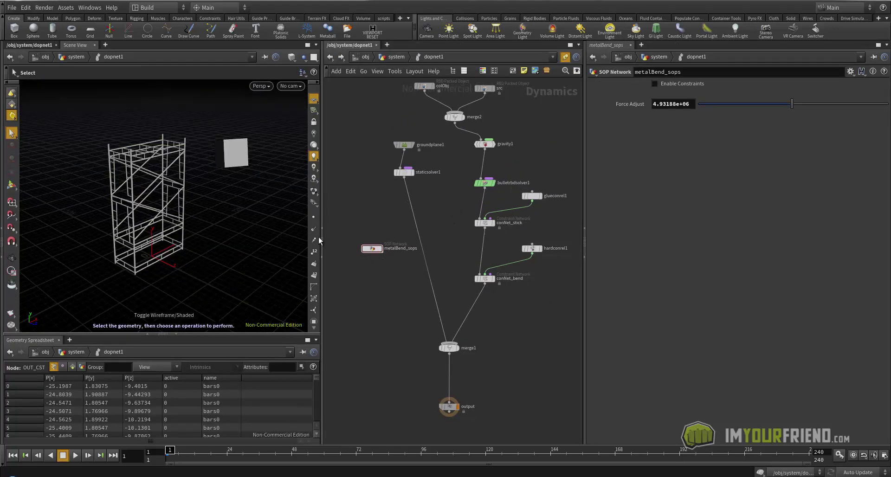
pyautogui.click(76, 456)
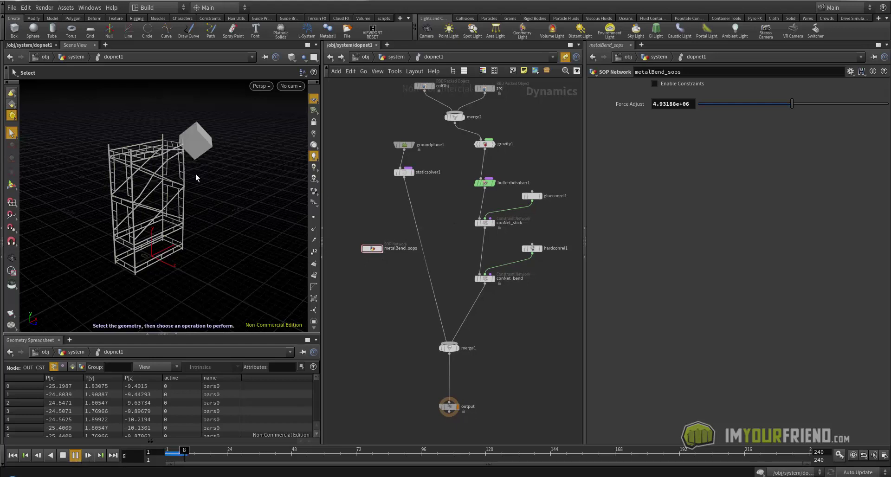
pyautogui.keyDown('alt'); pyautogui.moveTo(198, 196); pyautogui.dragTo(186, 195); pyautogui.keyUp('alt')
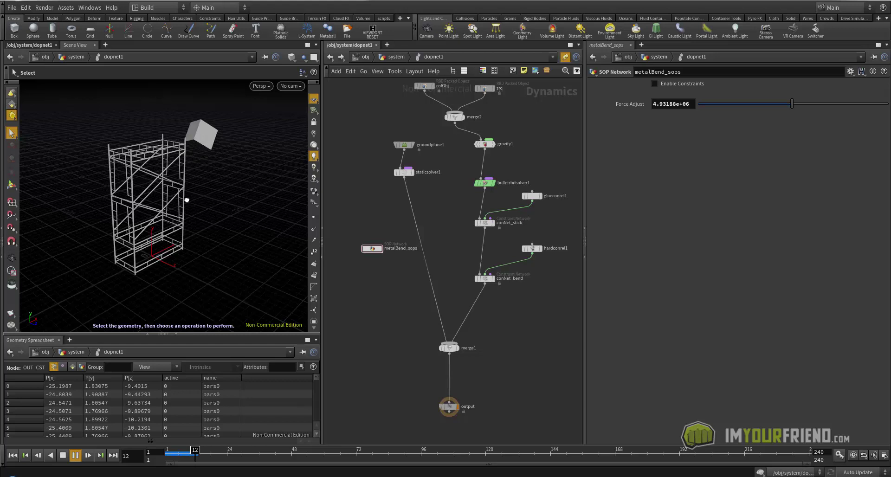
pyautogui.click(184, 453)
pyautogui.keyDown('alt'); pyautogui.moveTo(204, 171); pyautogui.dragTo(249, 167, button='right'); pyautogui.keyUp('alt')
pyautogui.keyDown('alt'); pyautogui.moveTo(249, 167); pyautogui.dragTo(228, 235); pyautogui.keyUp('alt')
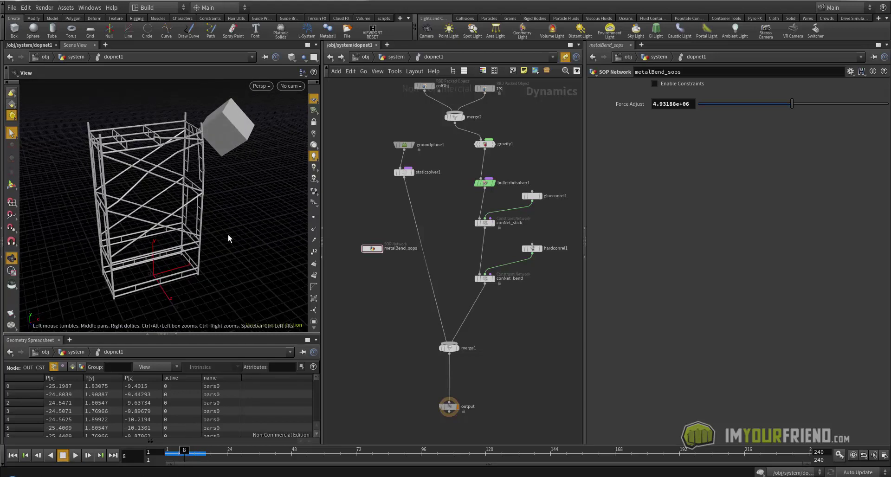
pyautogui.moveTo(182, 455); pyautogui.dragTo(168, 455)
# - Enable Show Guide Geometry on both conNet_stick and conNet_bend, checking the constraint guides in wireframe and shaded view
pyautogui.moveTo(484, 313); pyautogui.dragTo(441, 221)
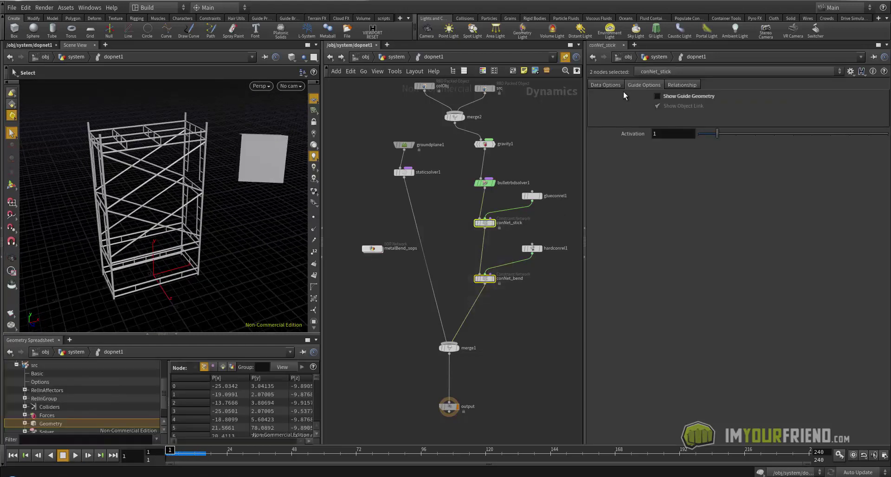
pyautogui.click(673, 99)
pyautogui.keyDown('alt'); pyautogui.moveTo(229, 245); pyautogui.dragTo(274, 229); pyautogui.keyUp('alt')
pyautogui.hotkey('shift', 'w')
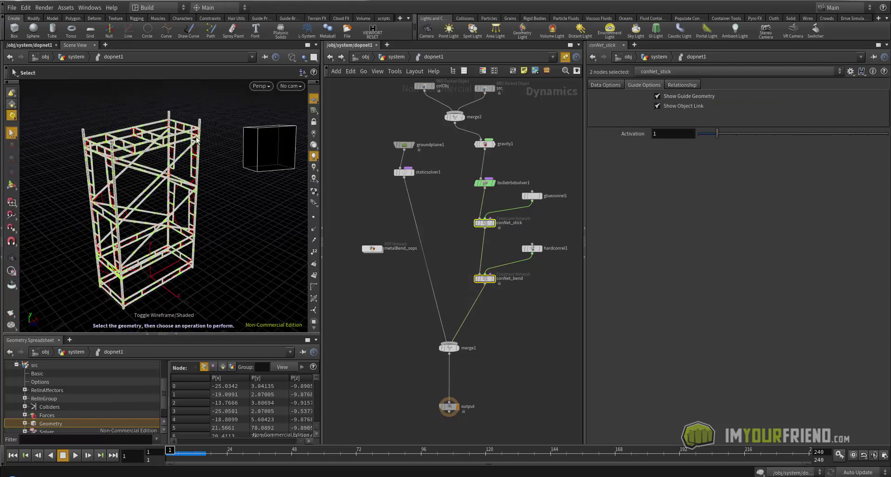
pyautogui.hotkey('shift', 'w')
# - Play the simulation twice with the constraint guides shown, rewinding to frame 1 each time
pyautogui.press('Up')
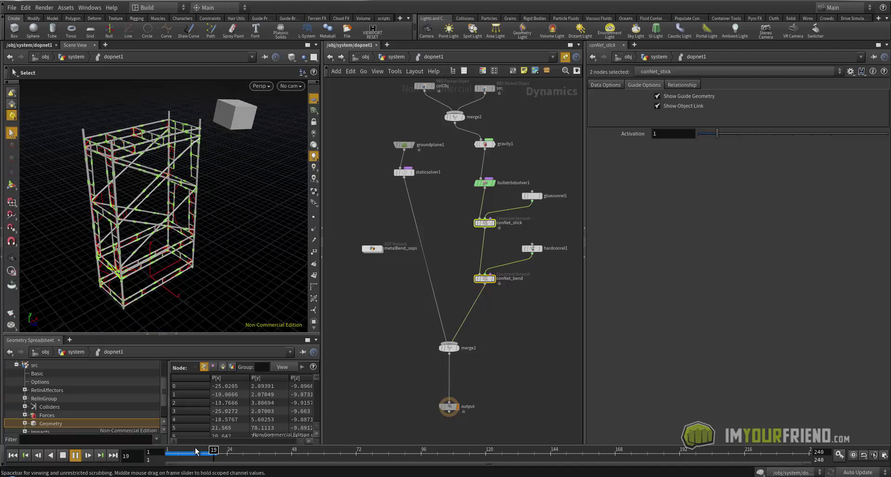
pyautogui.moveTo(189, 457); pyautogui.dragTo(152, 453)
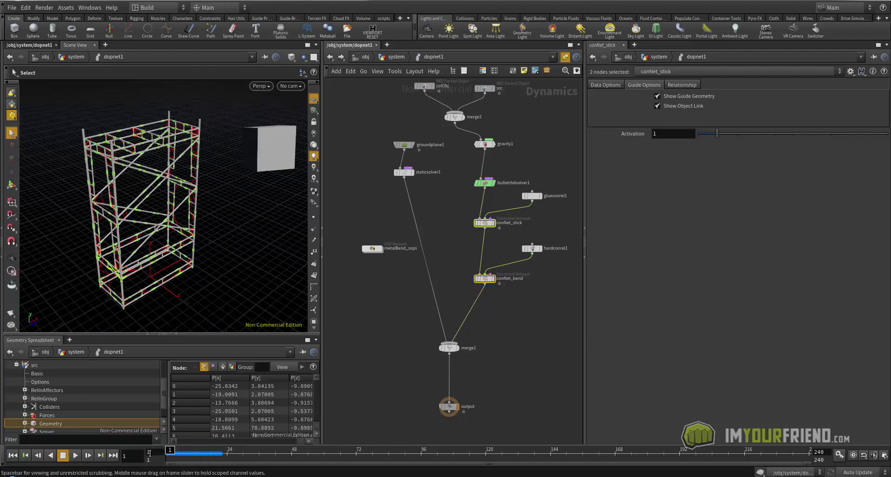
pyautogui.press('Up')
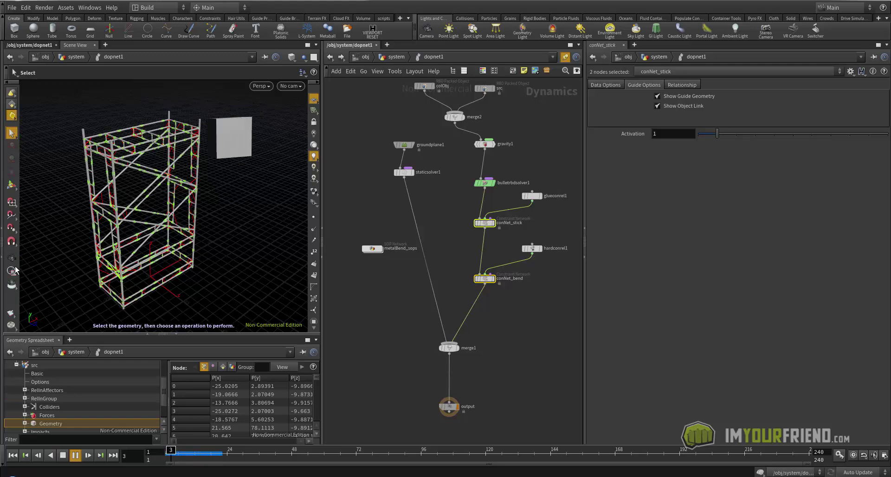
pyautogui.moveTo(186, 453); pyautogui.dragTo(151, 451)
# - Move the hardconrel1 node up to make room above conNet_bend, and look inside the metalBend_sops network before returning to dopnet1
pyautogui.click(371, 249)
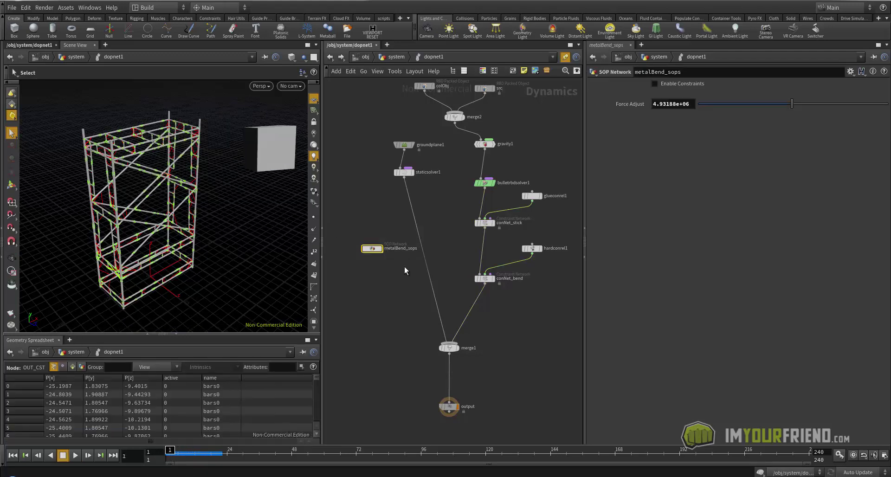
pyautogui.moveTo(544, 251); pyautogui.dragTo(522, 247, button='middle')
pyautogui.moveTo(511, 242); pyautogui.dragTo(511, 227)
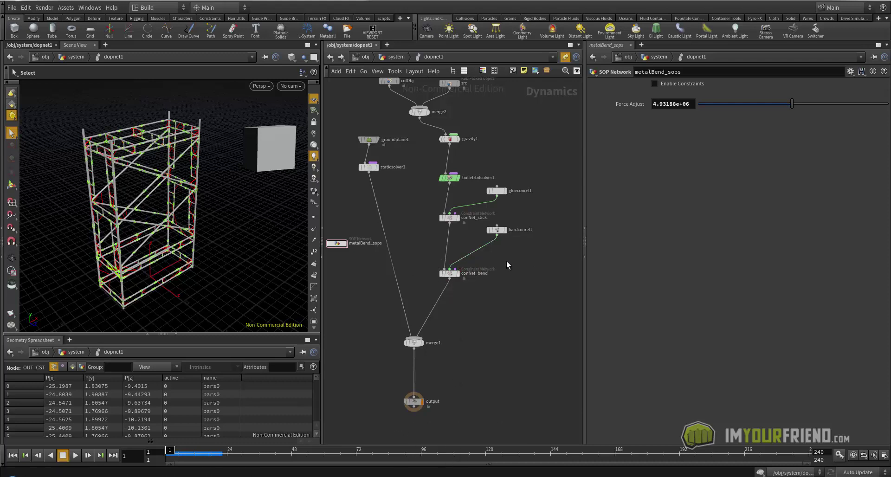
pyautogui.moveTo(423, 249); pyautogui.dragTo(435, 251, button='middle')
pyautogui.moveTo(440, 263); pyautogui.dragTo(466, 279)
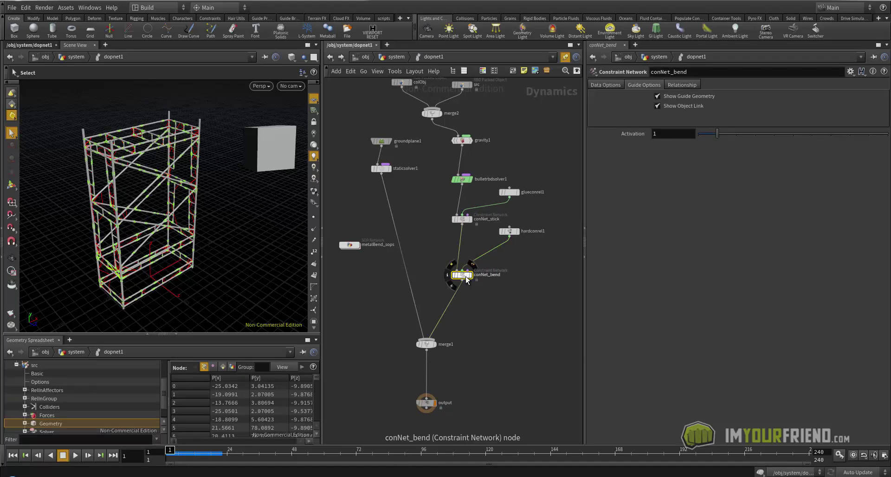
pyautogui.doubleClick(359, 246)
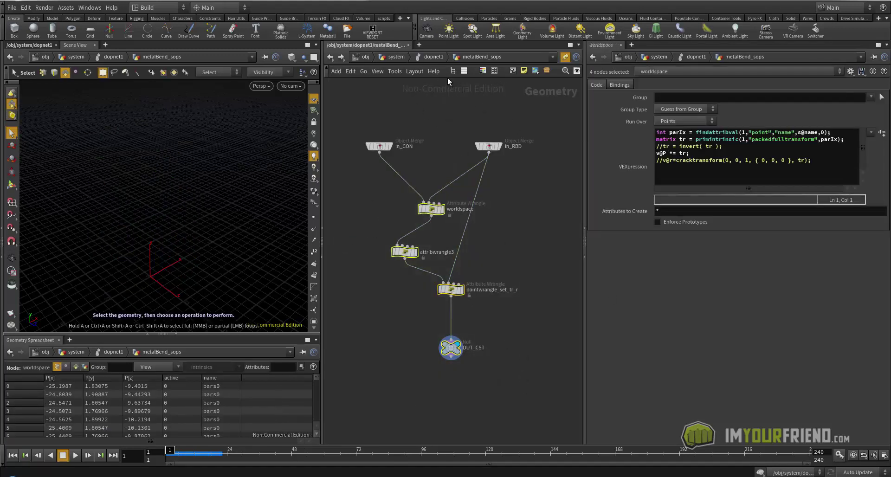
pyautogui.click(438, 58)
pyautogui.press('Tab')
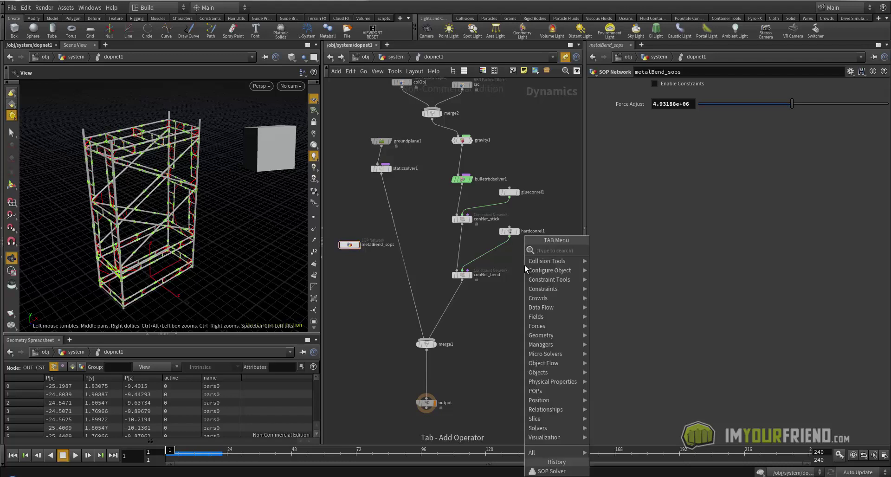
pyautogui.write('sop')
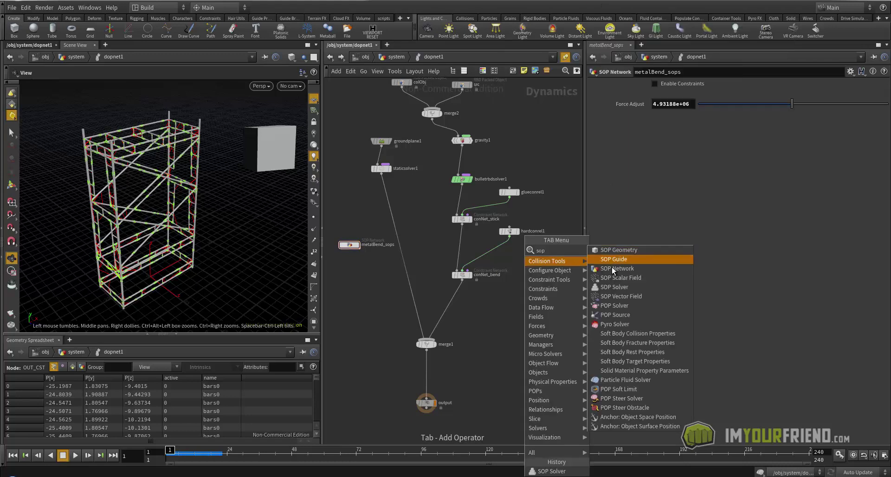
pyautogui.click(594, 253)
pyautogui.click(528, 253)
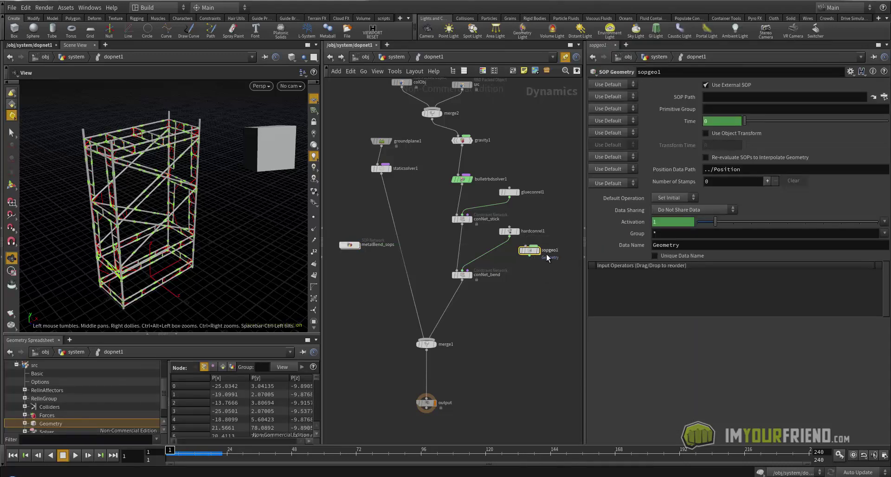
pyautogui.press('Delete')
# - Add a SOP Solver node beside hardconrel1 and connect it to the free input of conNet_bend
pyautogui.press('Tab')
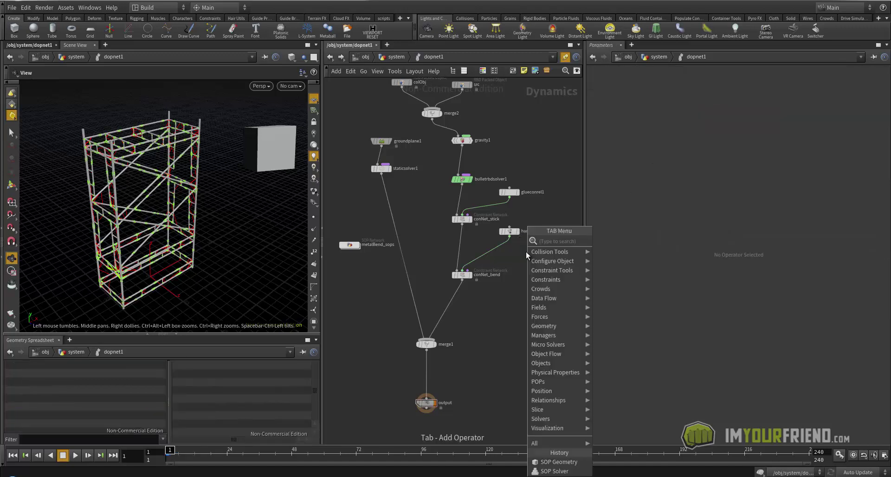
pyautogui.write('sopso')
pyautogui.press('Return')
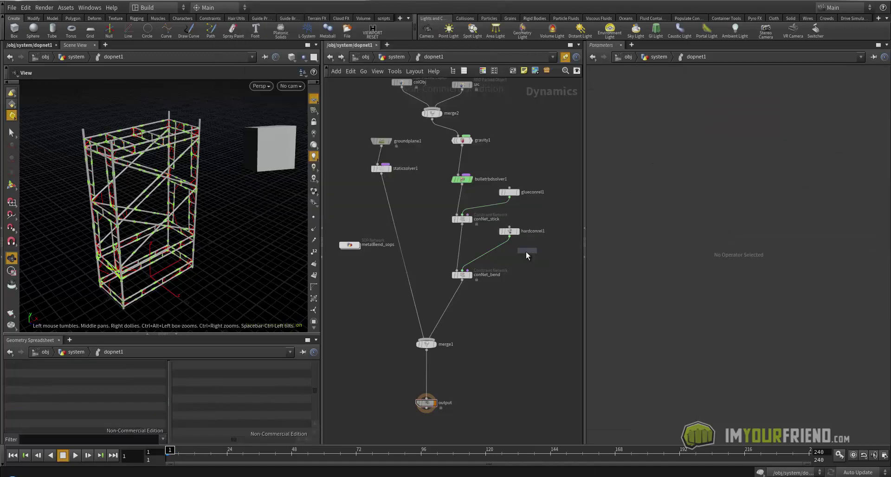
pyautogui.click(527, 252)
pyautogui.moveTo(527, 255); pyautogui.dragTo(462, 269)
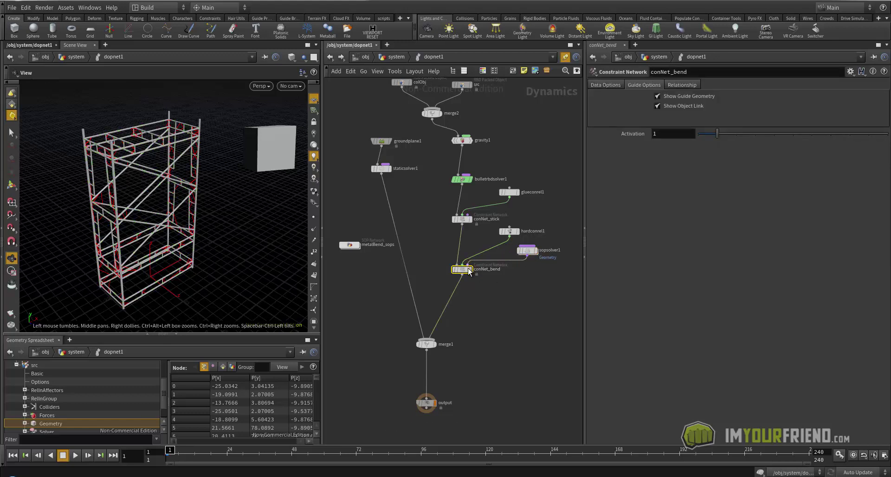
# - Colour the conNet_bend node orange in the network
pyautogui.moveTo(446, 266); pyautogui.dragTo(451, 267, button='middle')
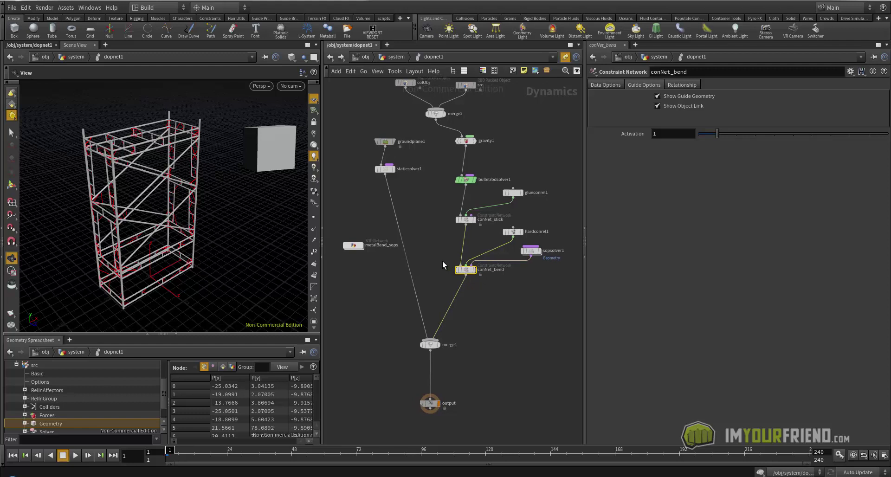
pyautogui.press('c')
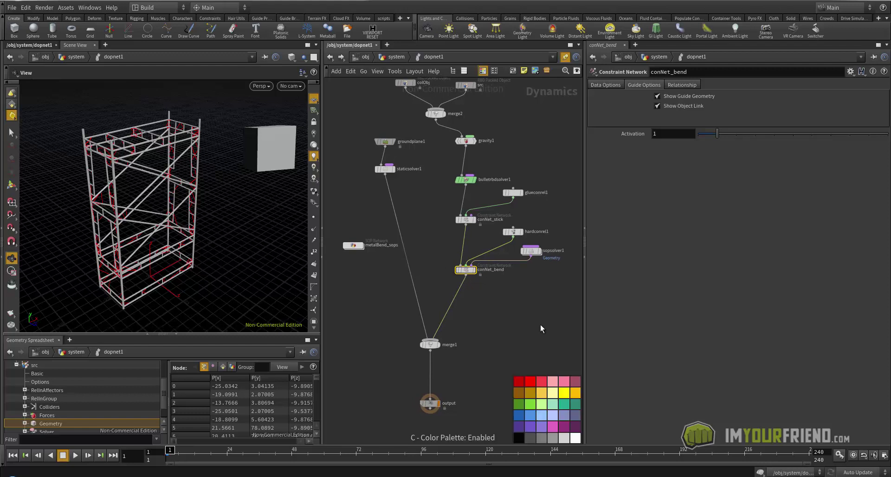
pyautogui.click(578, 396)
pyautogui.press('c')
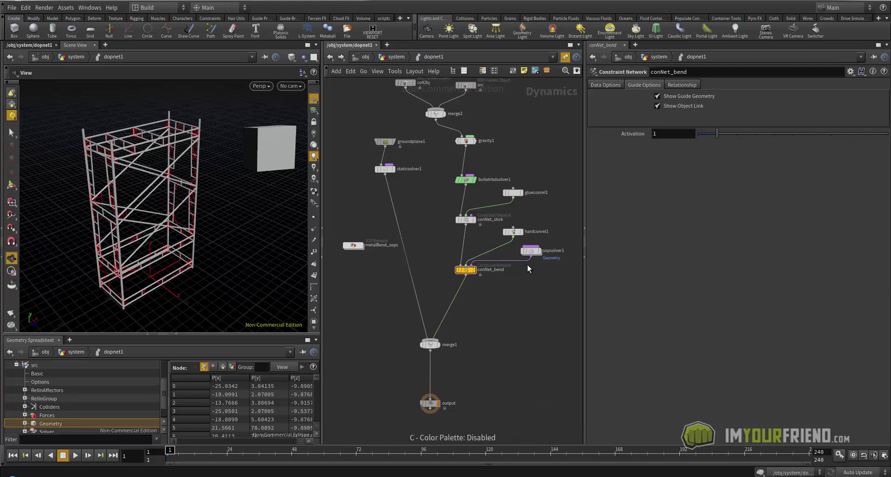
# - Look inside the SOP solver at its default import nodes, return to dopnet1 and reselect the solver
pyautogui.click(530, 251)
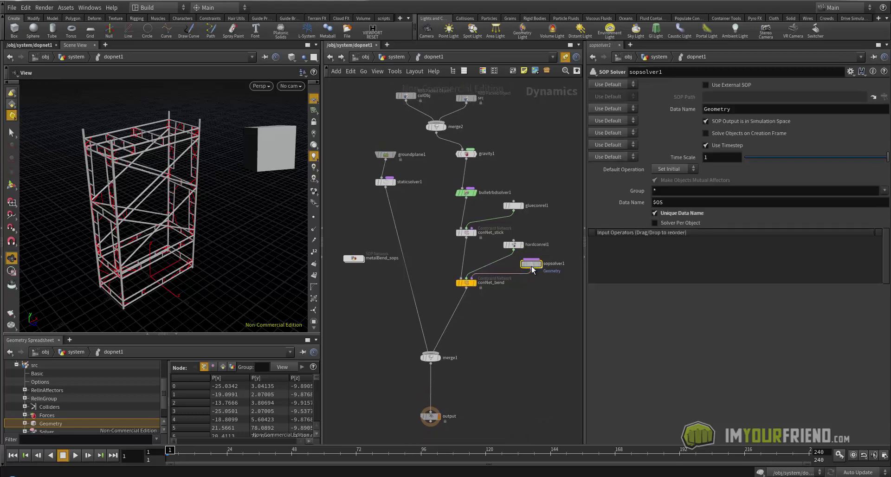
pyautogui.doubleClick(531, 264)
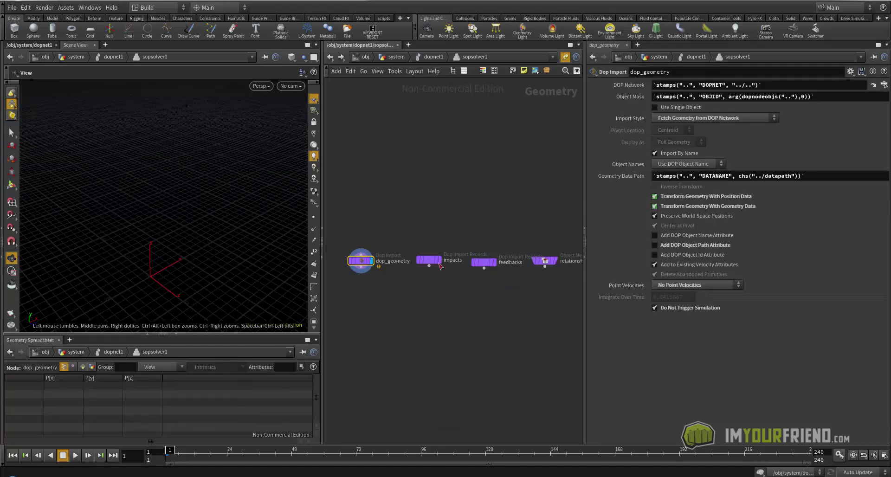
pyautogui.click(433, 57)
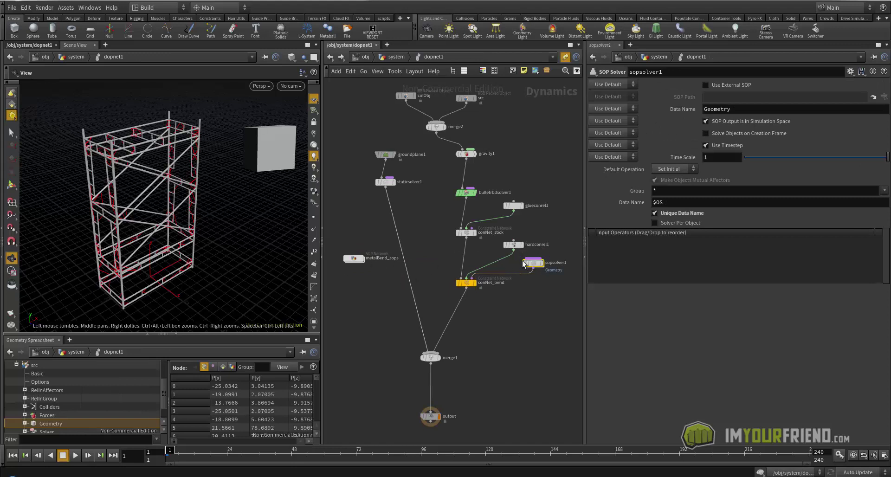
pyautogui.moveTo(335, 249); pyautogui.dragTo(384, 279)
pyautogui.click(544, 263)
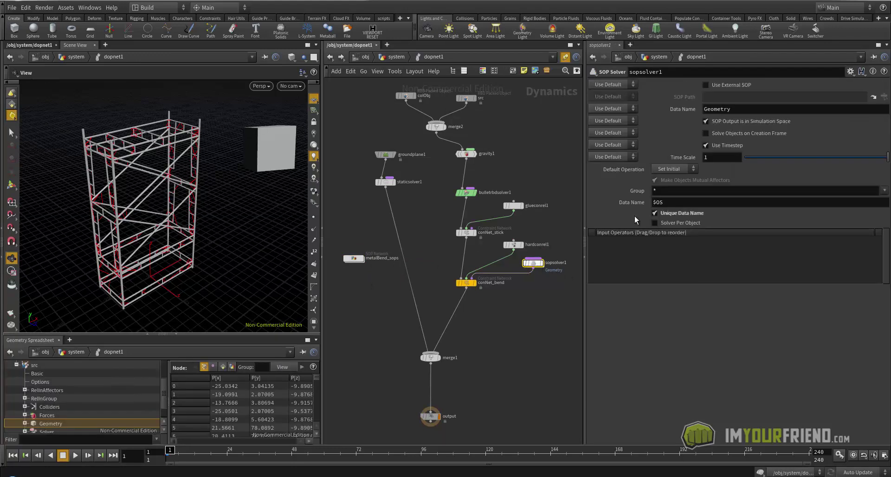
# - Set the SOP solver to use the external SOP path /obj/system/dopnet1/metalBend_sops and enable Solve Objects on Creation Frame
pyautogui.click(705, 85)
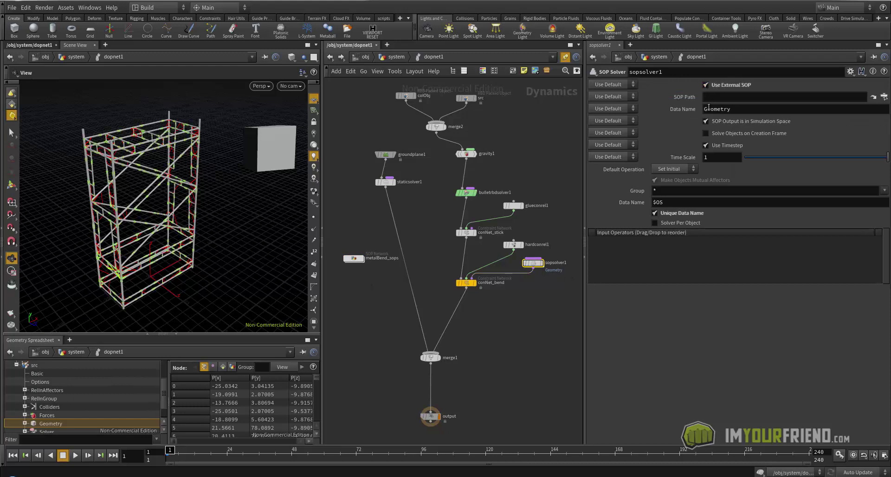
pyautogui.click(715, 133)
pyautogui.moveTo(353, 259); pyautogui.dragTo(732, 97)
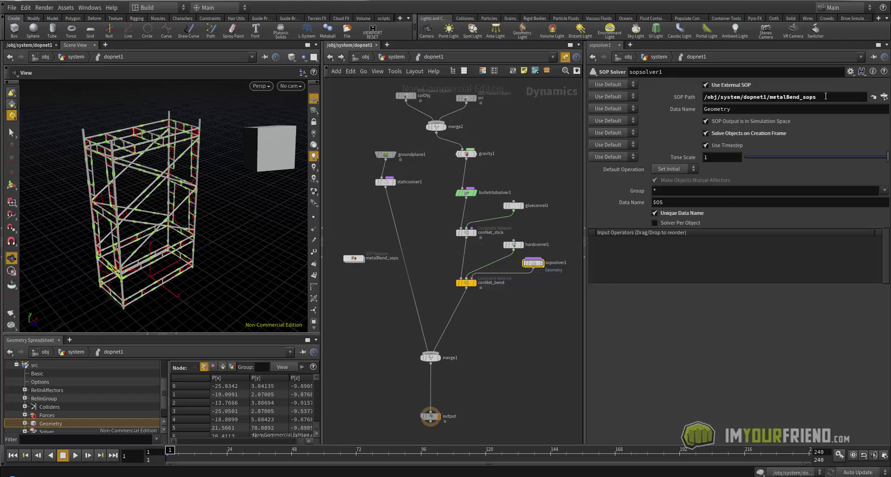
pyautogui.click(530, 227)
# - Review the node chain inside metalBend_sops that feeds the SOP solver and return to dopnet1
pyautogui.scroll(-2, 544, 297)
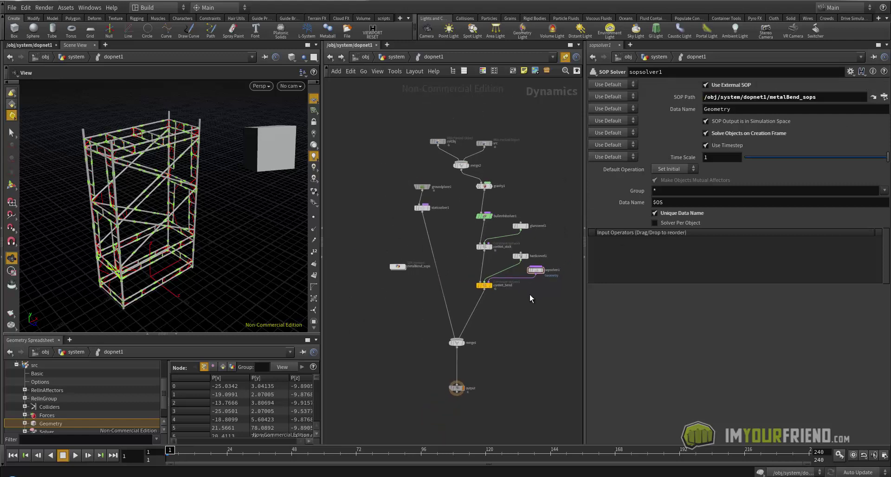
pyautogui.doubleClick(397, 266)
pyautogui.hotkey('ctrl', 'a')
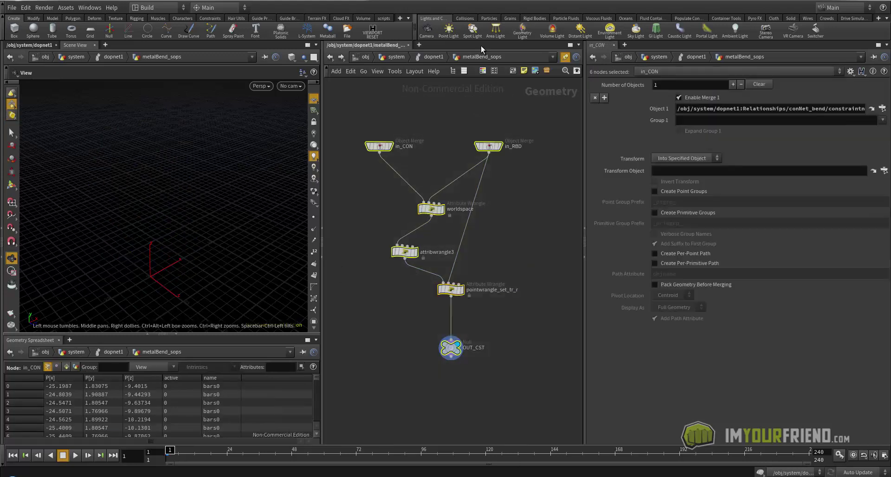
pyautogui.click(445, 56)
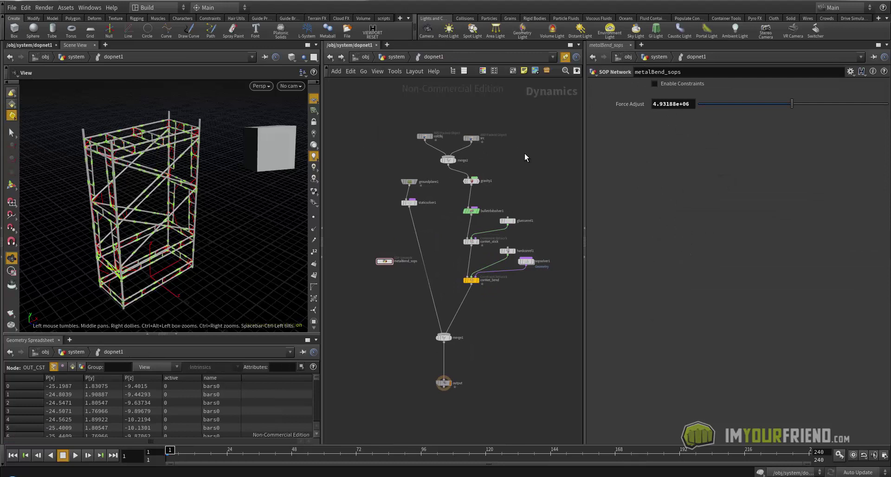
# - Save the scene as a new version named iyf_scaffoldBend_lesson_v0003.hipnc
pyautogui.click(11, 7)
pyautogui.click(29, 74)
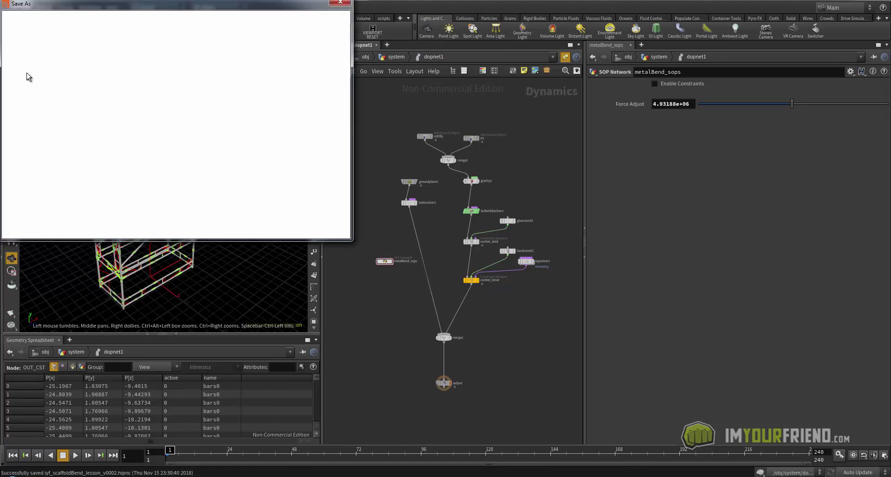
pyautogui.click(187, 216)
pyautogui.press('BackSpace')
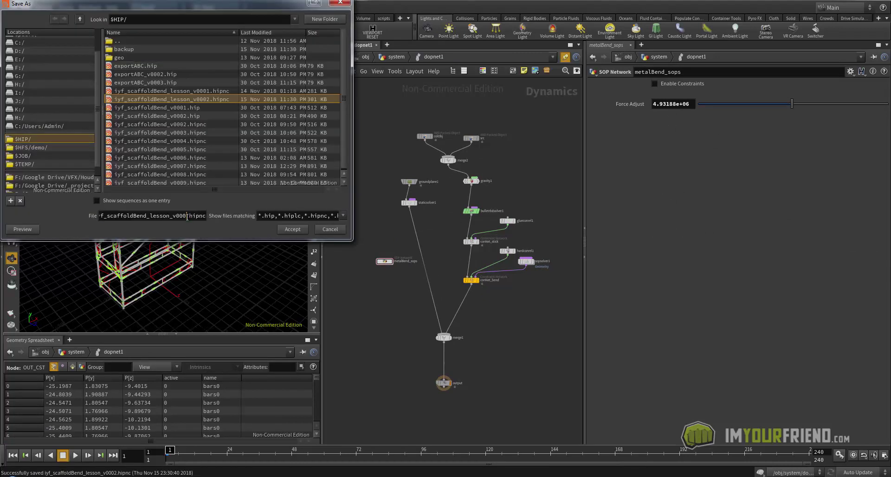
pyautogui.write('3')
pyautogui.press('Return')
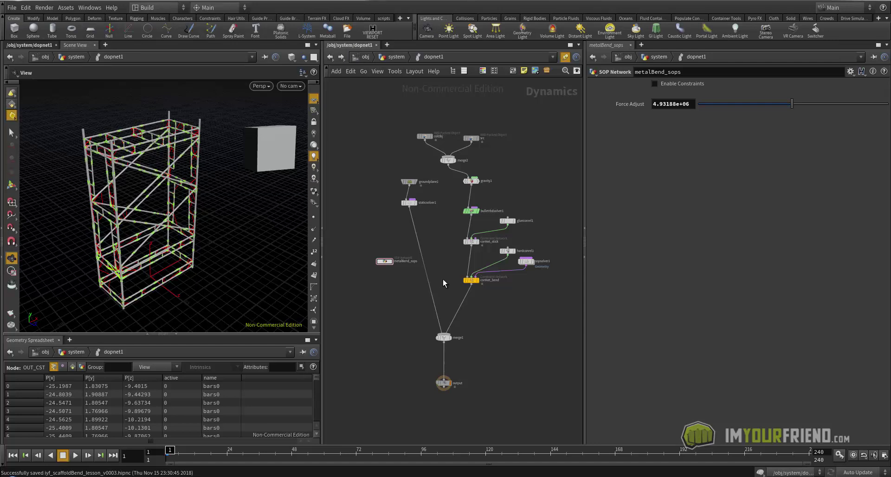
# - Play the simulation to watch the cube hit the scaffold, then return to frame 1
pyautogui.keyDown('alt'); pyautogui.moveTo(227, 210); pyautogui.dragTo(224, 215); pyautogui.keyUp('alt')
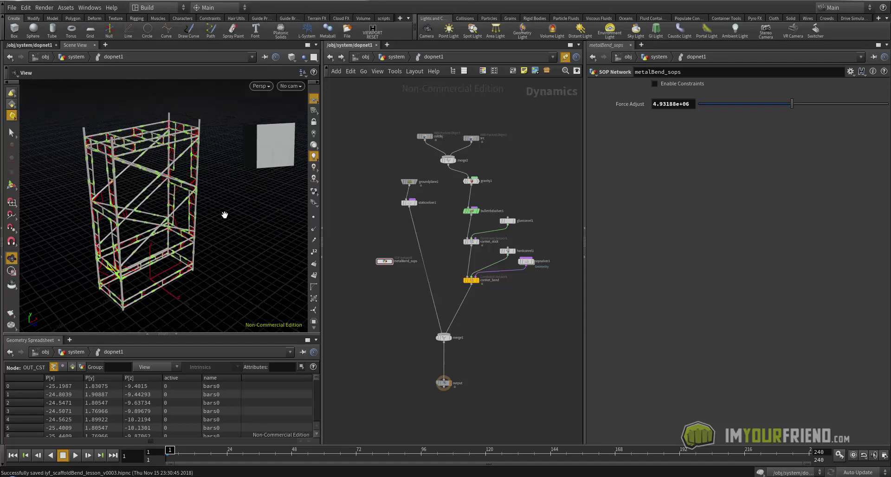
pyautogui.press('Up')
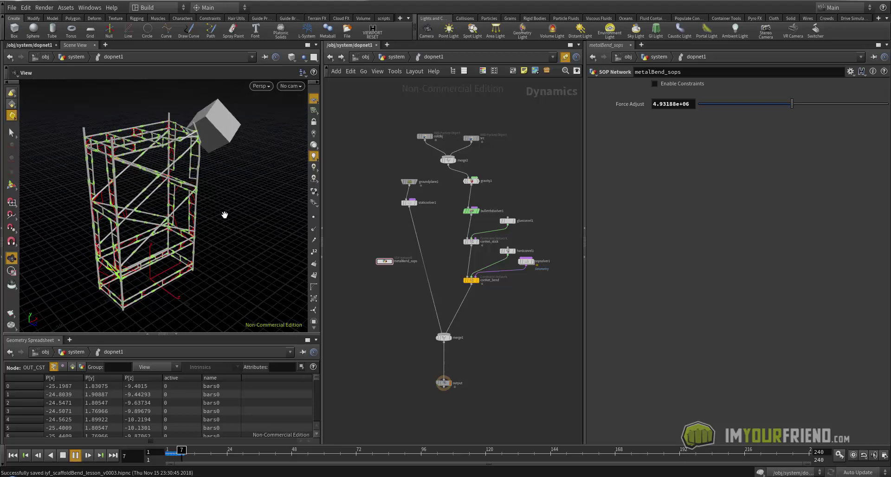
pyautogui.click(168, 457)
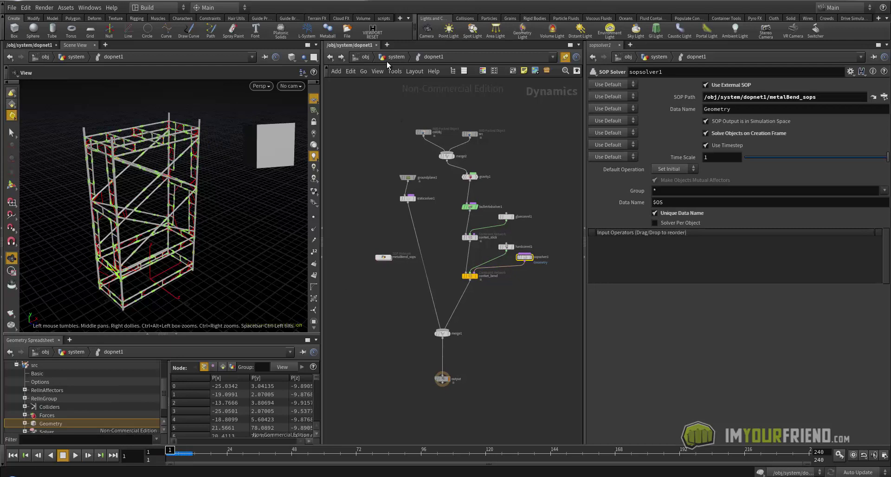
# - Reset the simulation of dopnet1 from the system network and go back inside dopnet1
pyautogui.click(390, 58)
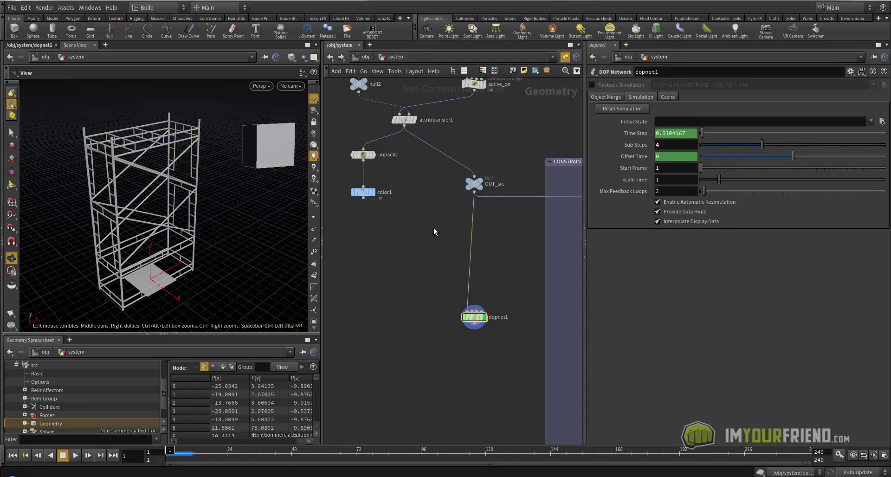
pyautogui.click(623, 109)
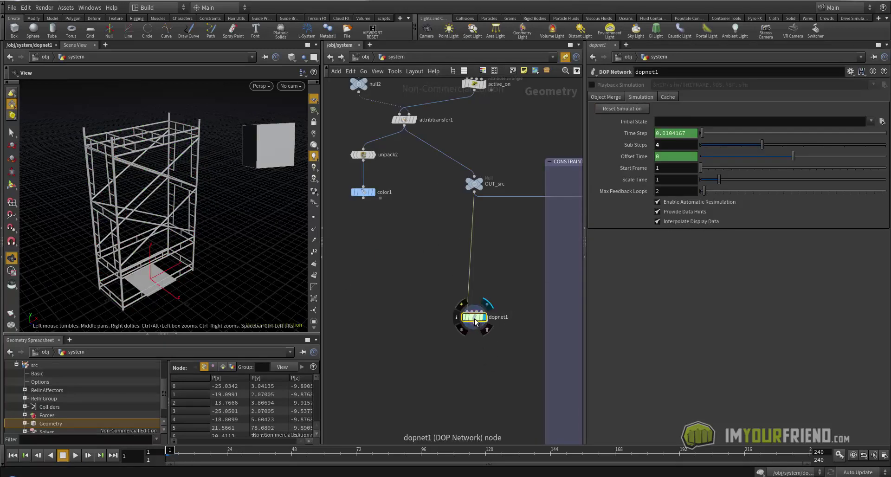
pyautogui.moveTo(477, 325); pyautogui.dragTo(473, 297)
pyautogui.doubleClick(472, 294)
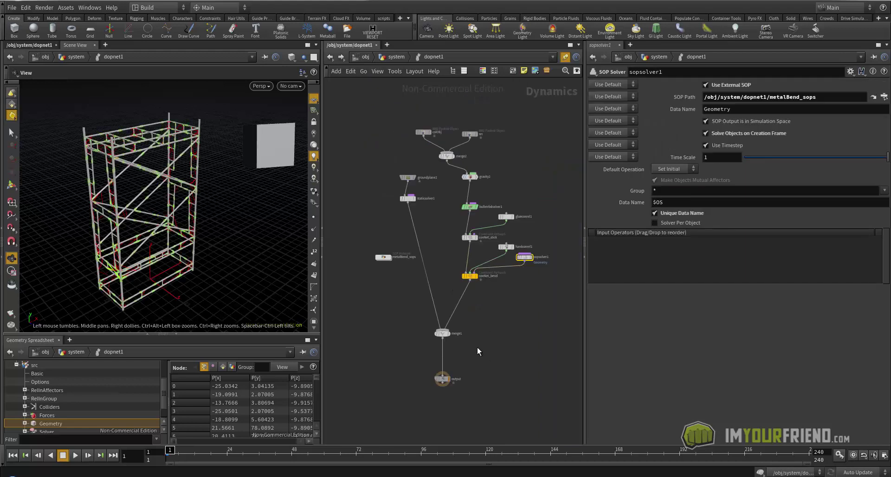
# - Play the simulation with constraint guides shown and examine the bending scaffold from several angles
pyautogui.scroll(2, 469, 334)
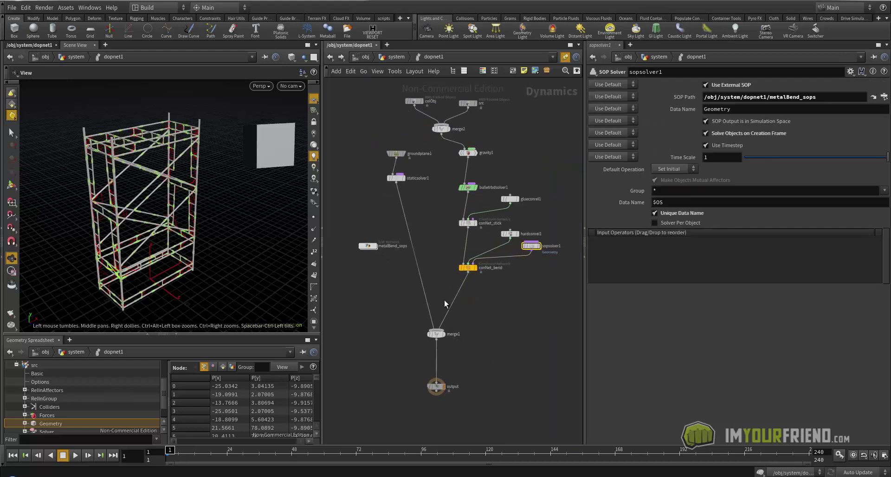
pyautogui.press('Up')
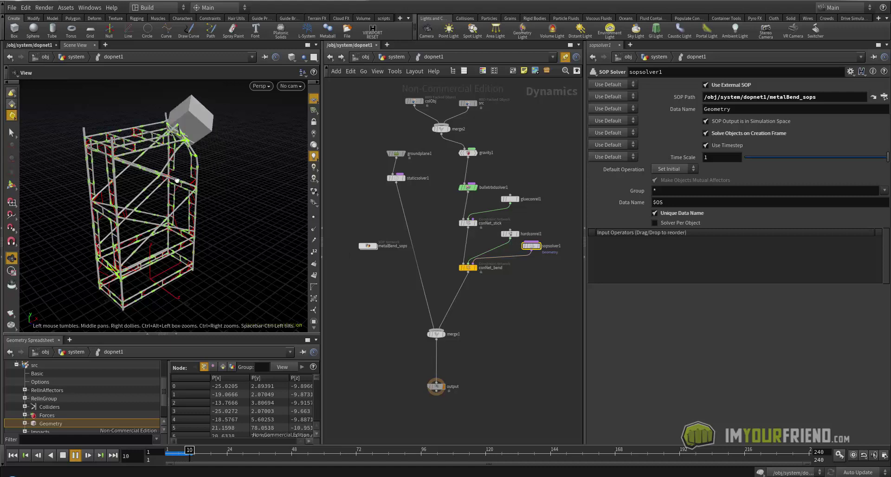
pyautogui.moveTo(164, 181); pyautogui.dragTo(156, 175)
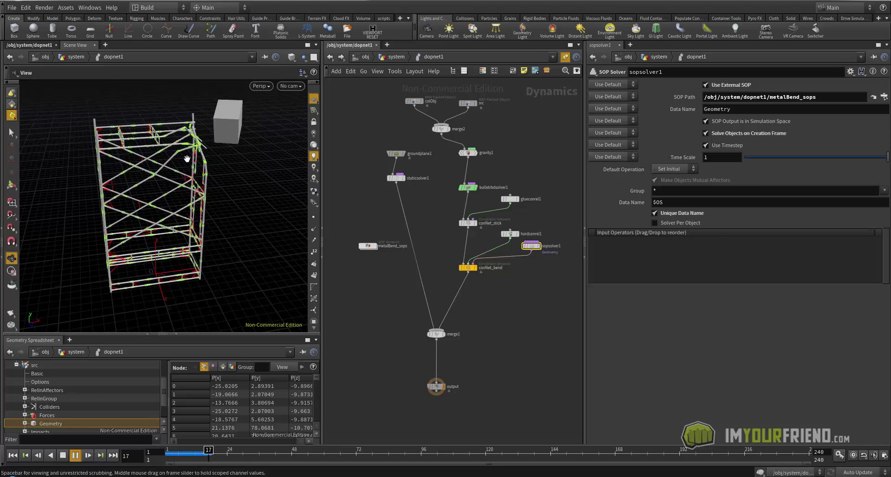
pyautogui.moveTo(187, 159); pyautogui.dragTo(205, 149)
pyautogui.moveTo(205, 149); pyautogui.dragTo(263, 140, button='right')
pyautogui.moveTo(263, 139); pyautogui.dragTo(160, 146)
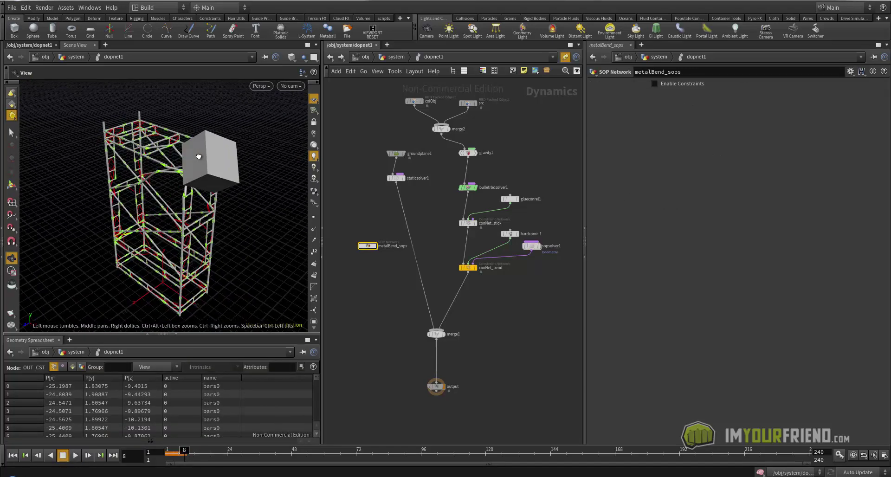
pyautogui.moveTo(198, 157); pyautogui.dragTo(207, 158)
pyautogui.press('Up')
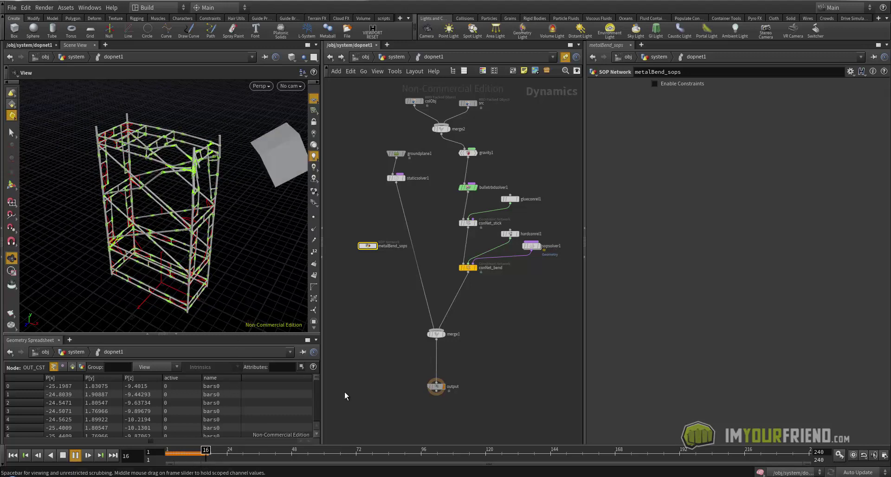
# - Turn off Show Guide Geometry for both conNet_stick and conNet_bend
pyautogui.press('Up')
pyautogui.moveTo(440, 216); pyautogui.dragTo(475, 286)
pyautogui.click(657, 97)
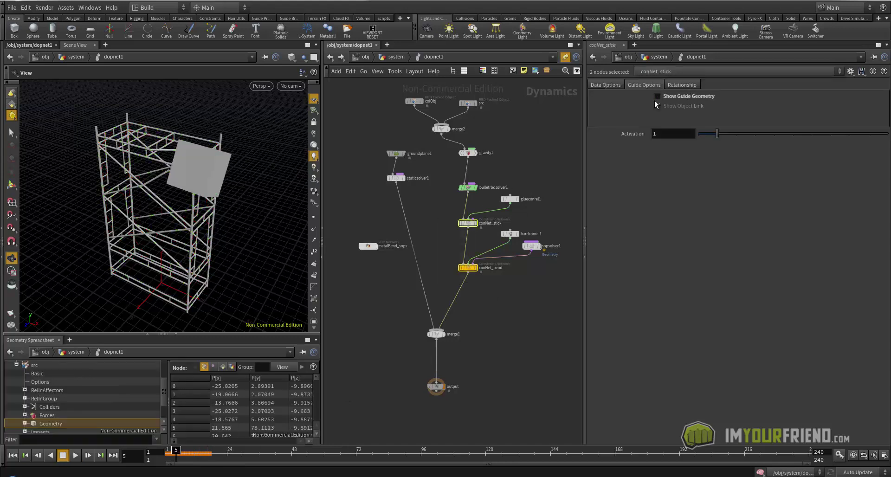
# - Replay the simulation from frame 1 without guides and examine how the scaffold bends under the impact
pyautogui.hotkey('ctrl', 'Up')
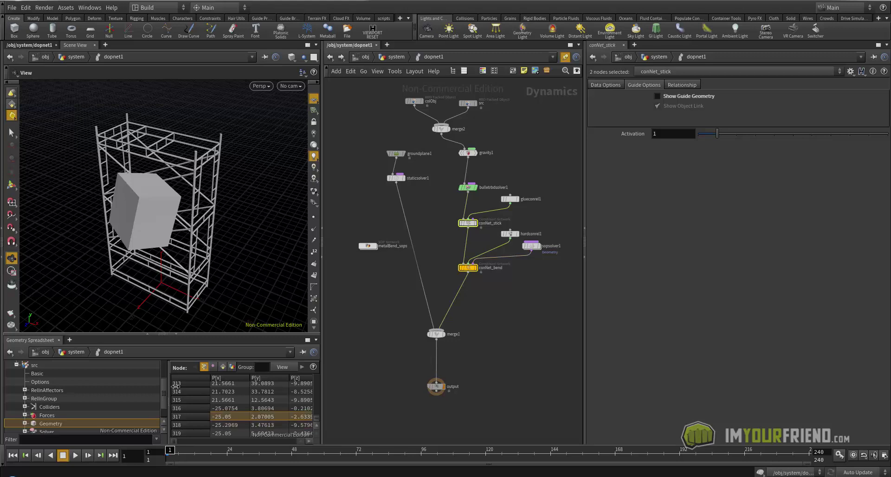
pyautogui.click(76, 459)
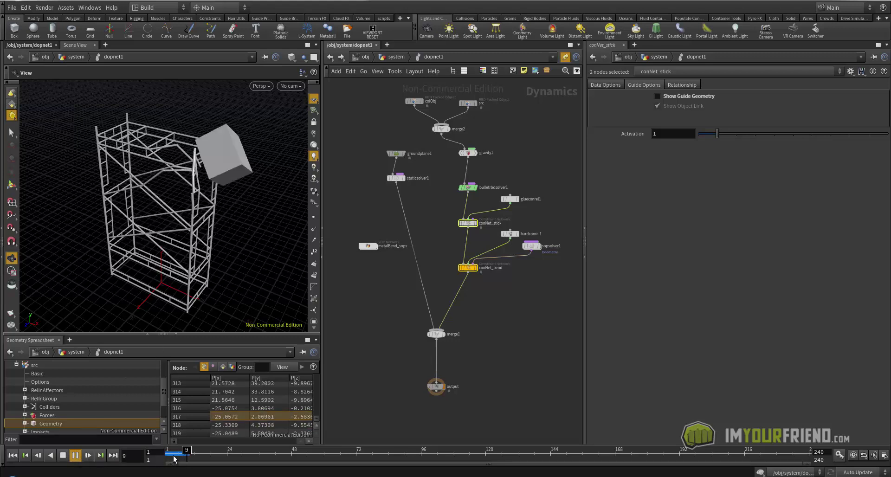
pyautogui.press('Escape')
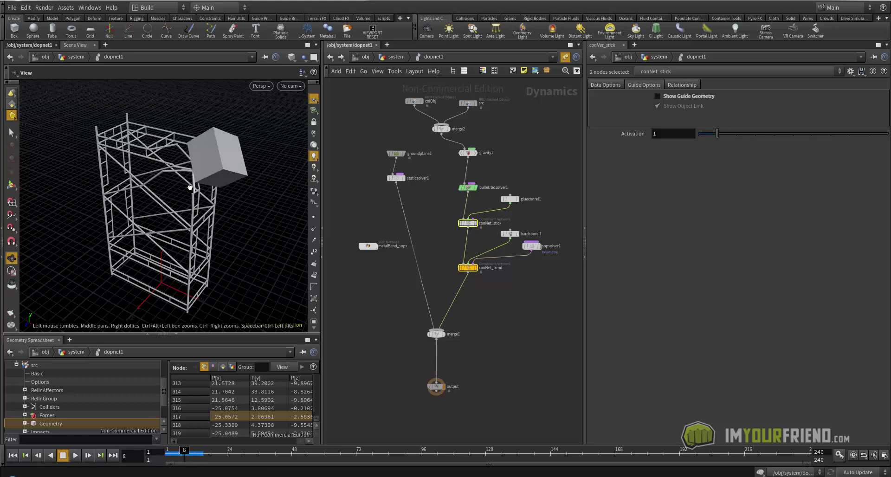
pyautogui.keyDown('alt'); pyautogui.moveTo(191, 188); pyautogui.dragTo(257, 182); pyautogui.keyUp('alt')
pyautogui.hotkey('ctrl', 'Up')
pyautogui.press('Up')
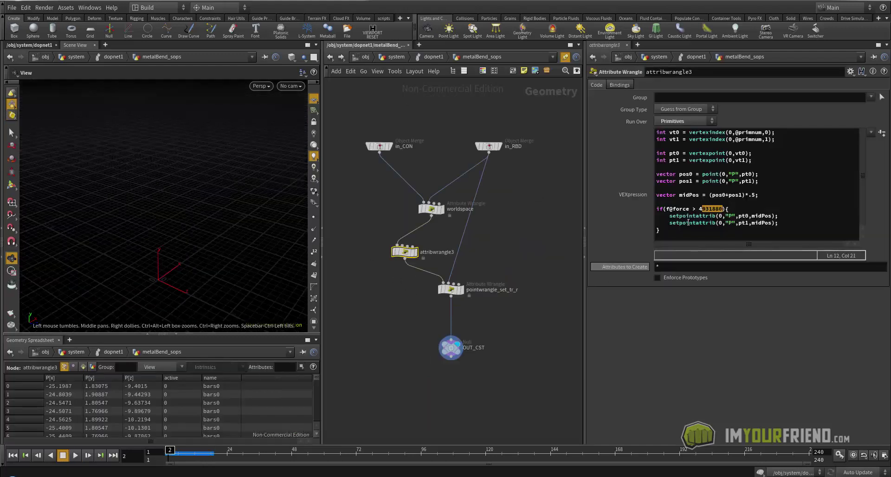
# - Inspect the force threshold in the attribwrangle3 code inside metalBend_sops, then return to dopnet1 and select the SOP solver
pyautogui.click(718, 209)
pyautogui.moveTo(699, 209); pyautogui.dragTo(721, 209)
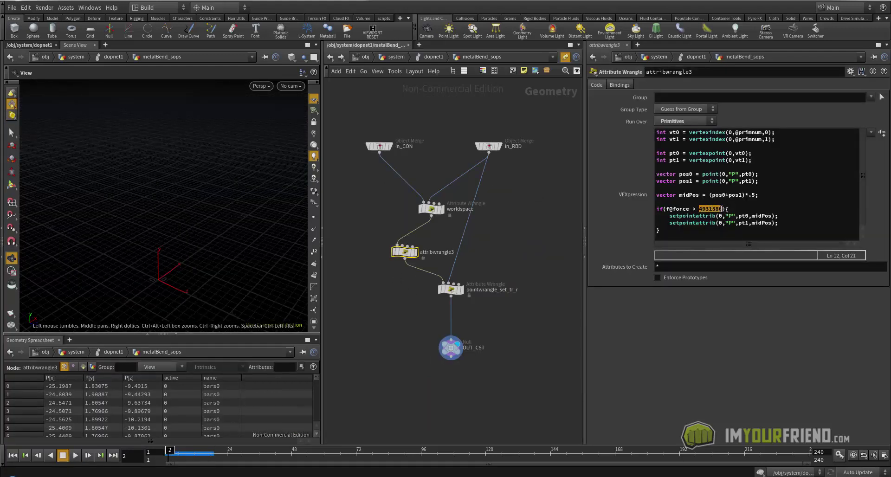
pyautogui.moveTo(467, 251); pyautogui.dragTo(472, 251, button='middle')
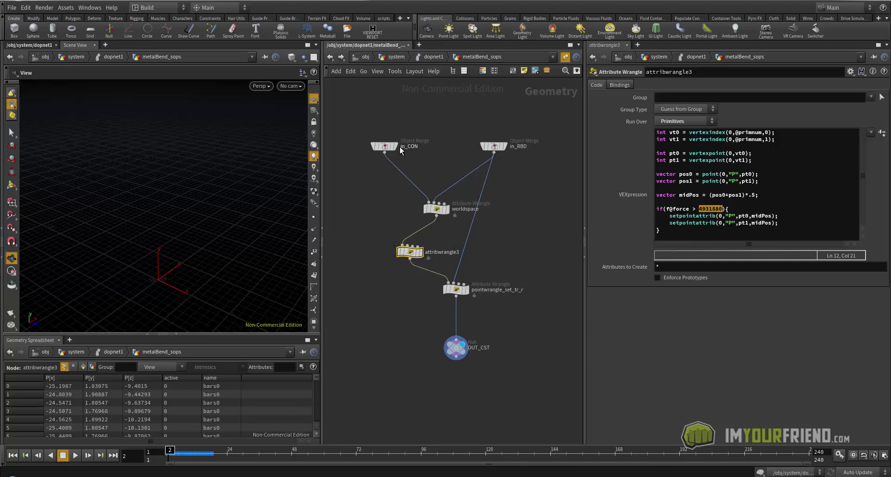
pyautogui.click(436, 58)
pyautogui.click(530, 243)
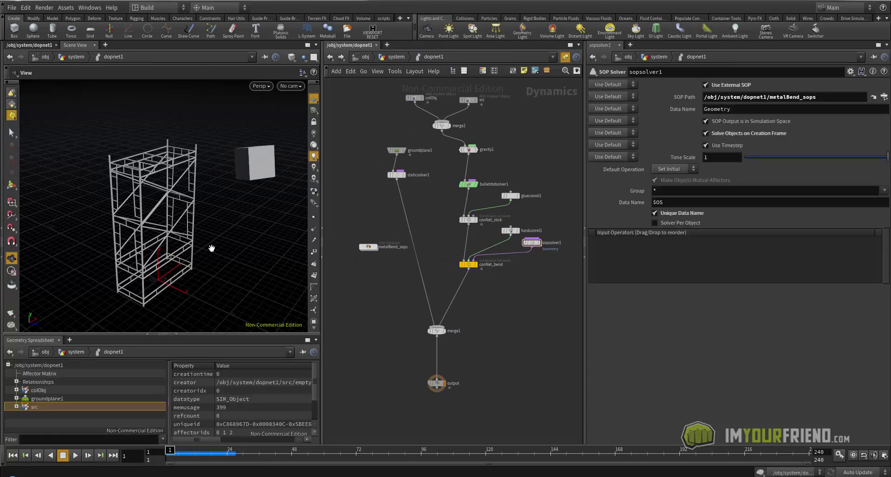
# - Widen the data value area of the geometry spreadsheet, expand the src object's data tree and select the src node
pyautogui.moveTo(208, 248); pyautogui.dragTo(235, 284)
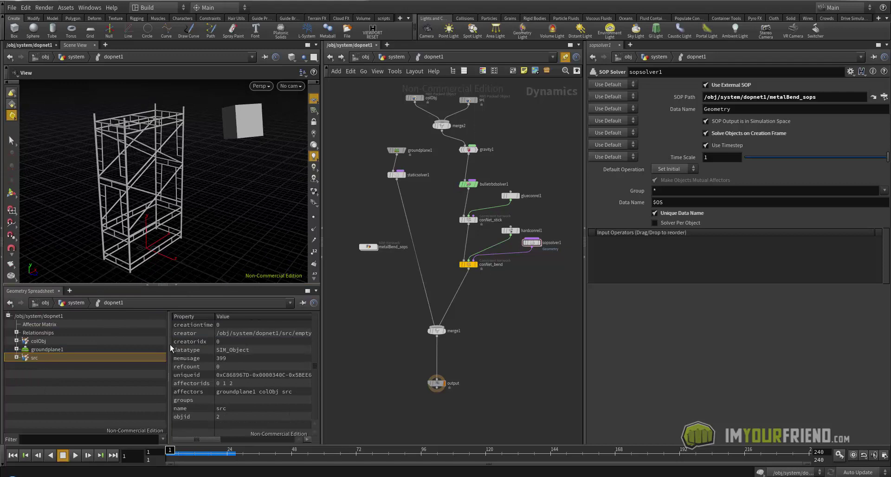
pyautogui.moveTo(170, 340); pyautogui.dragTo(130, 351)
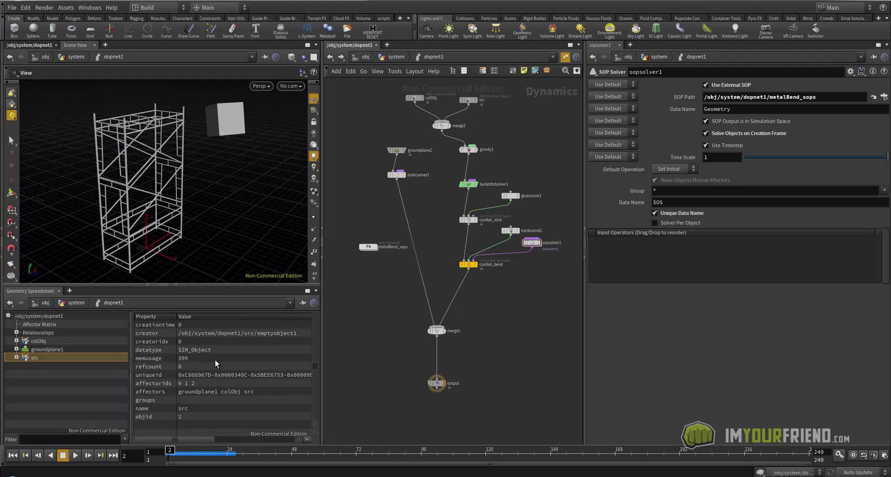
pyautogui.click(17, 357)
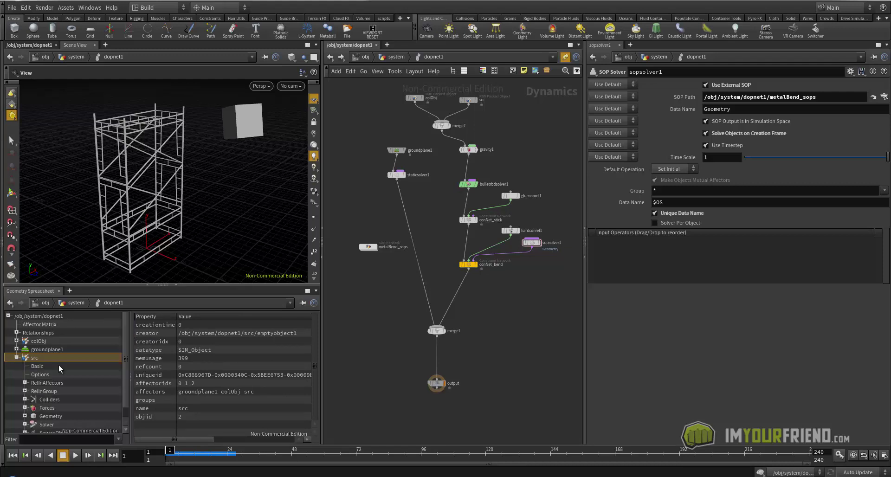
pyautogui.scroll(-1, 84, 402)
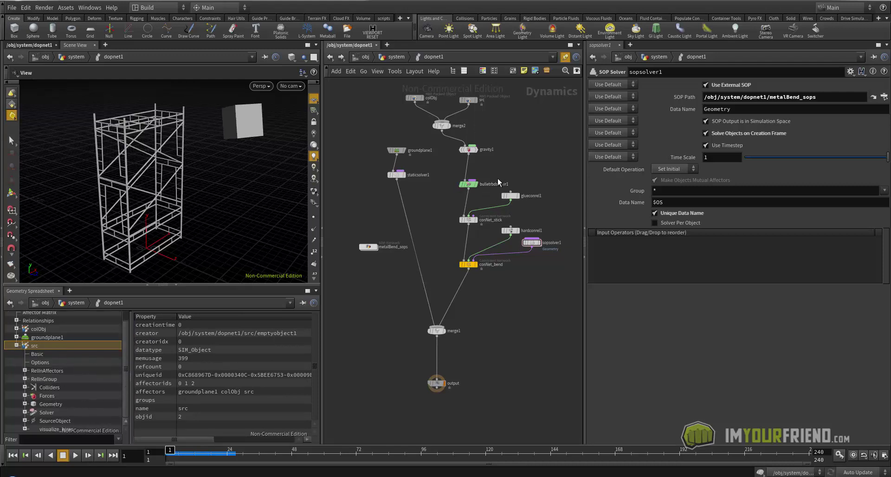
pyautogui.moveTo(499, 181); pyautogui.dragTo(498, 195, button='middle')
pyautogui.click(468, 112)
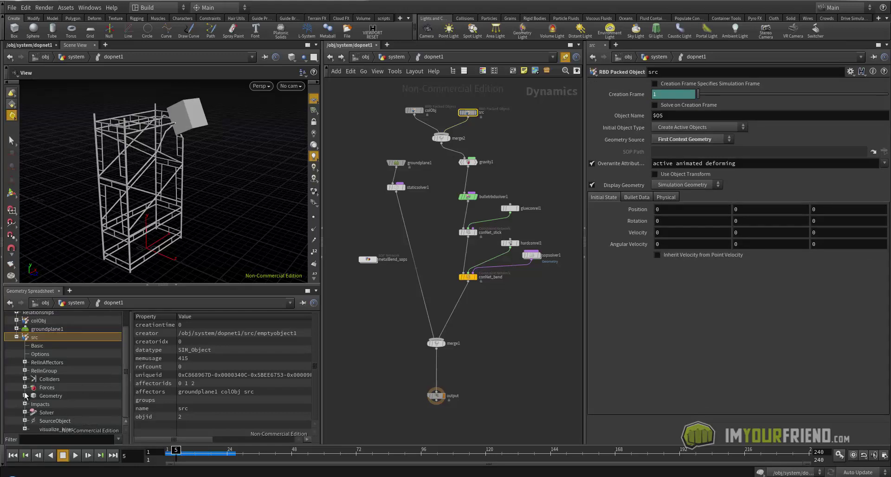
# - Step through the first frames around the collision and open src's Impacts records at frame 5
pyautogui.click(40, 406)
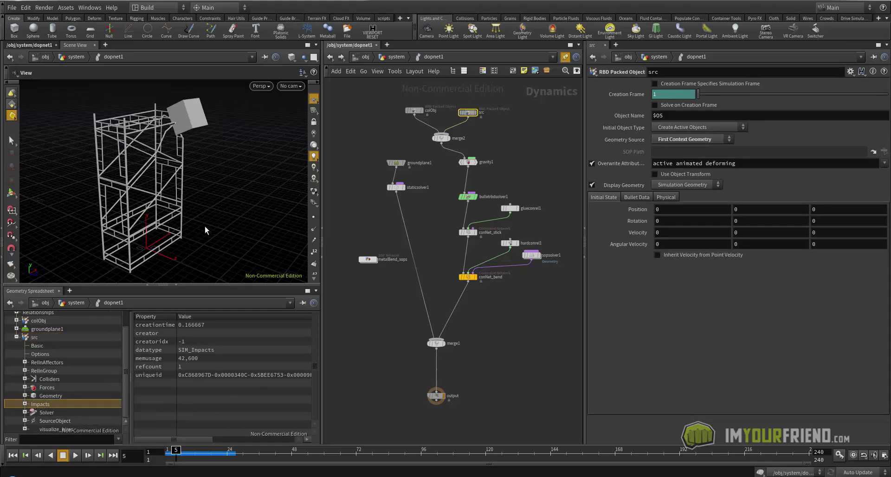
pyautogui.press('Left')
pyautogui.press('Left')
pyautogui.press('Right')
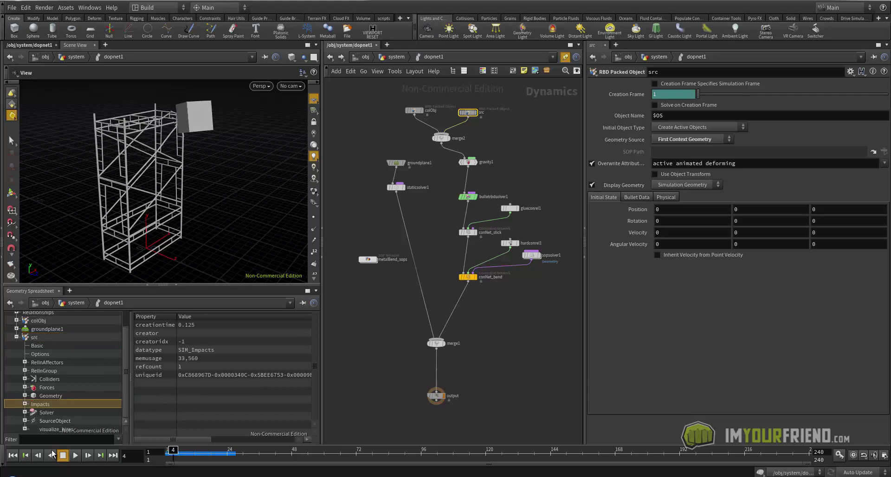
pyautogui.click(25, 404)
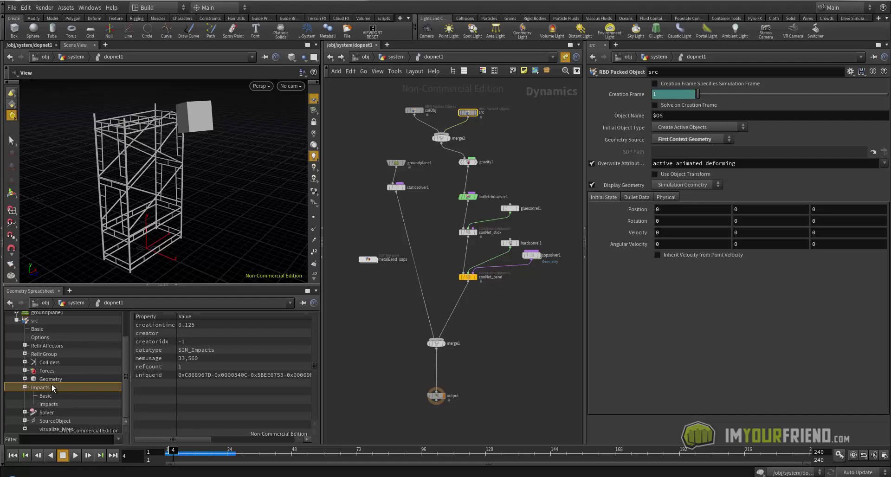
pyautogui.press('Right')
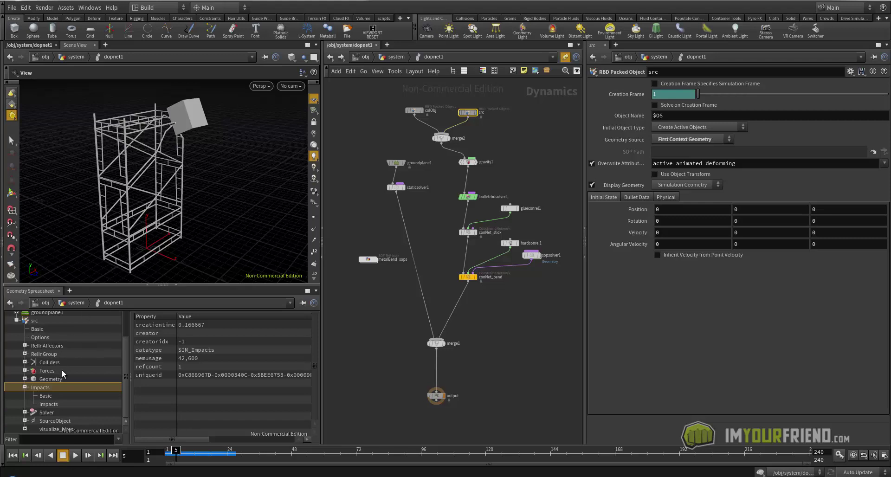
pyautogui.click(49, 403)
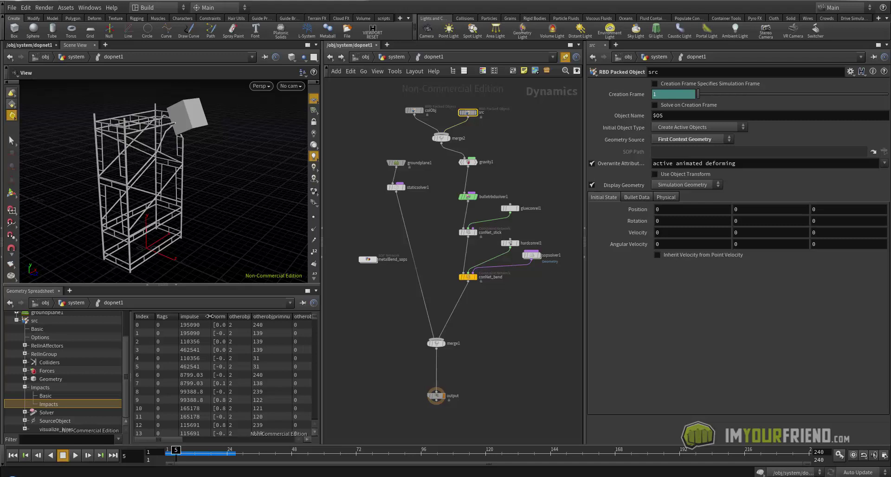
# - Widen the impact record columns, replay from frame 1 to examine the impulse values, and scrub back to frame 6
pyautogui.moveTo(210, 316); pyautogui.dragTo(213, 316)
pyautogui.moveTo(316, 323)
pyautogui.mouseDown()
pyautogui.moveTo(318, 401)
pyautogui.moveTo(316, 320)
pyautogui.mouseUp()
pyautogui.moveTo(174, 450); pyautogui.dragTo(168, 450)
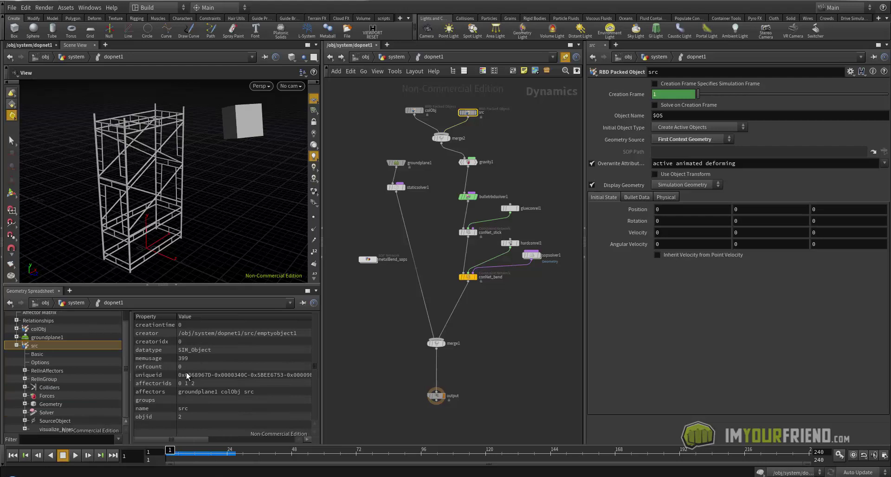
pyautogui.click(70, 455)
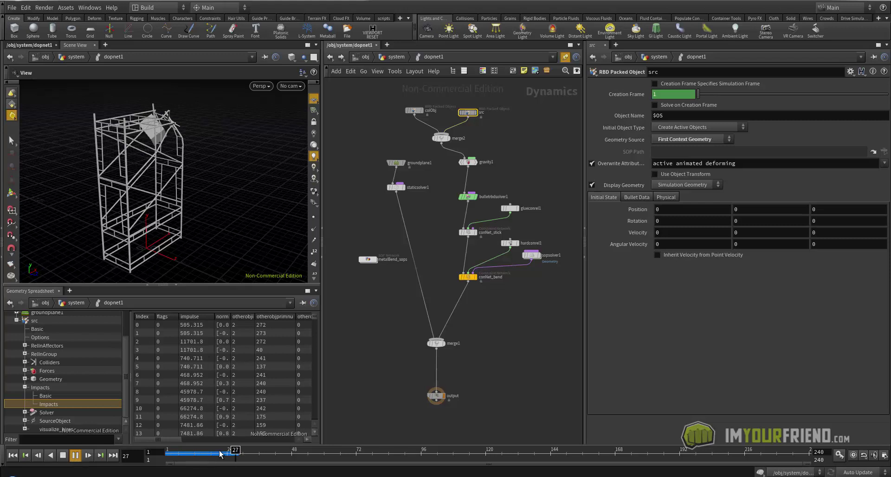
pyautogui.moveTo(220, 454); pyautogui.dragTo(179, 450)
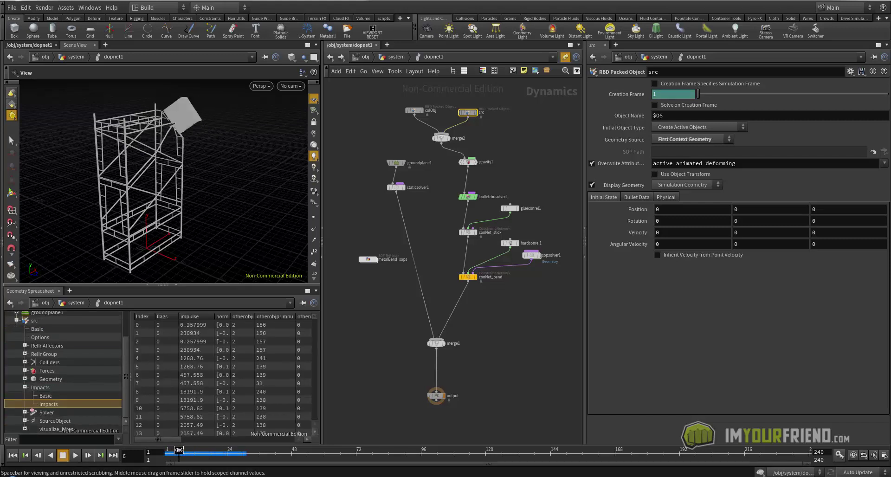
# - Compare the scaffold's deformation under the colliding box at frames 4 and 6
pyautogui.moveTo(183, 183); pyautogui.dragTo(181, 163)
pyautogui.press('Left')
pyautogui.press('Left')
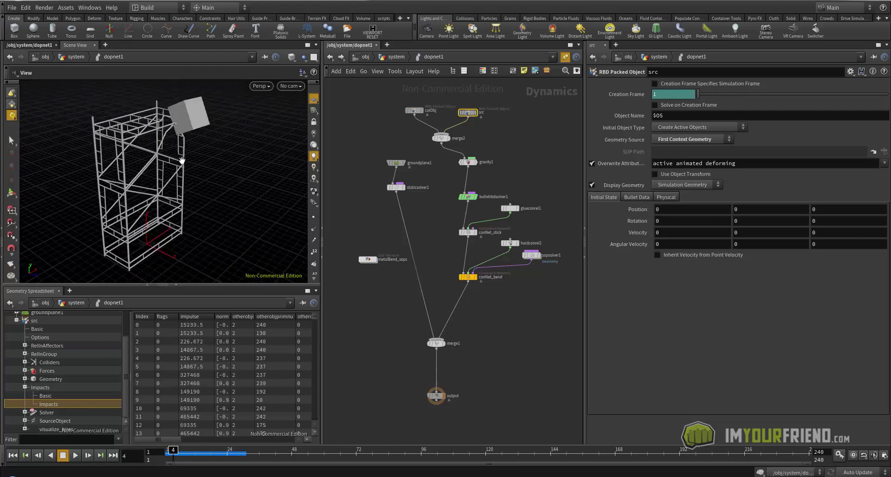
pyautogui.press('Right')
pyautogui.press('Right')
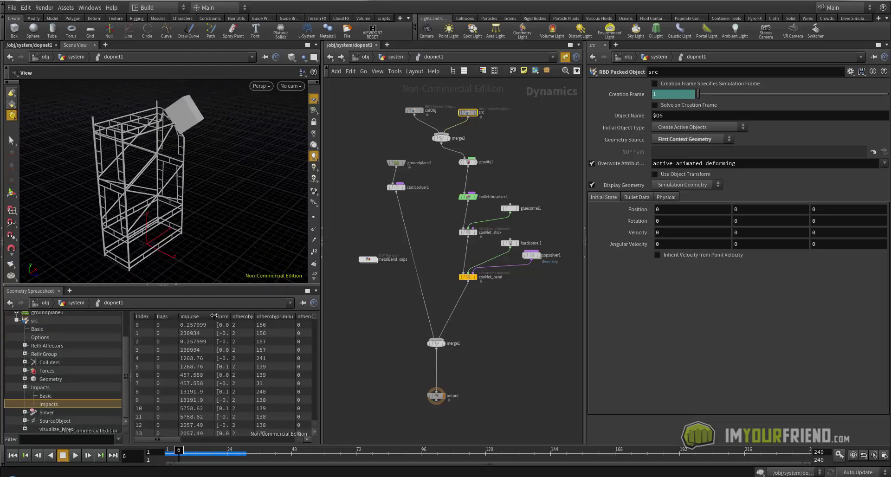
# - Widen the impulse column's neighbouring space in src's impact records and scan the rows at frame 6
pyautogui.moveTo(214, 316); pyautogui.dragTo(221, 316)
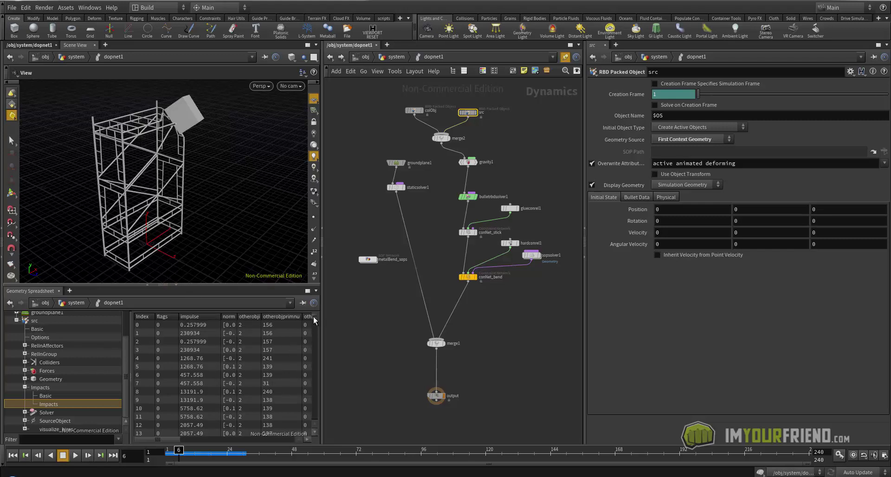
pyautogui.scroll(-15, 313, 325)
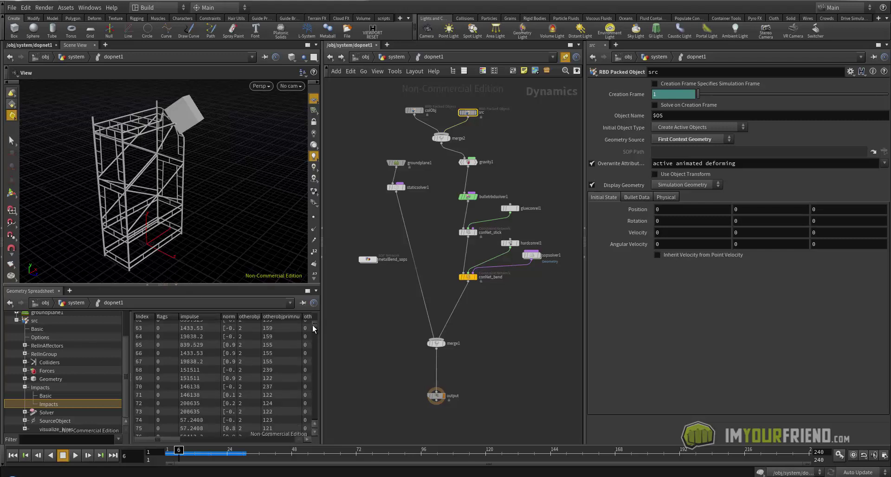
pyautogui.rightClick(194, 317)
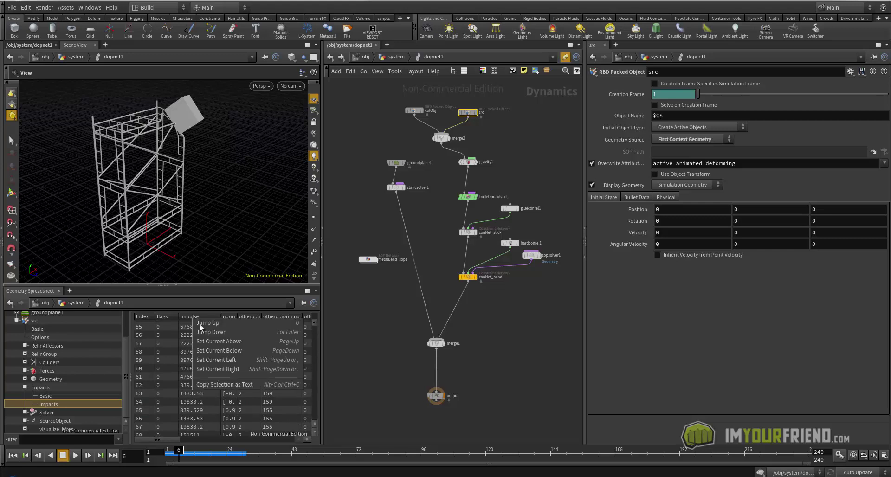
pyautogui.click(224, 341)
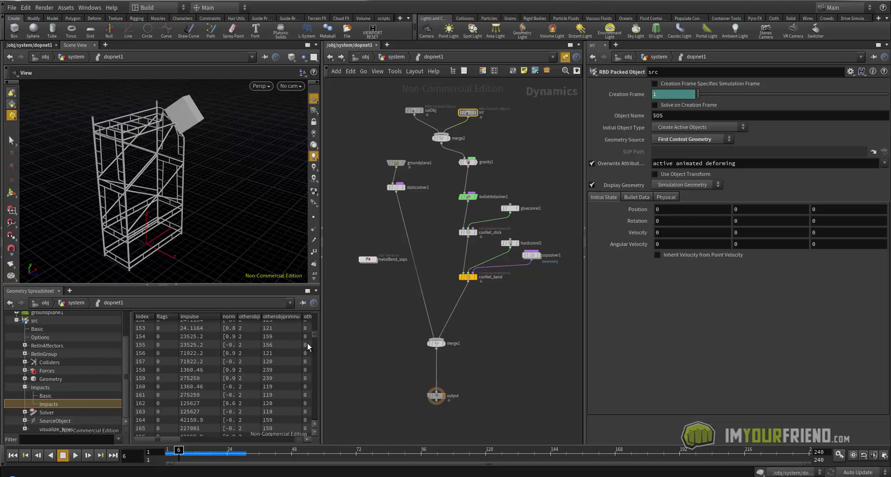
pyautogui.scroll(8, 316, 333)
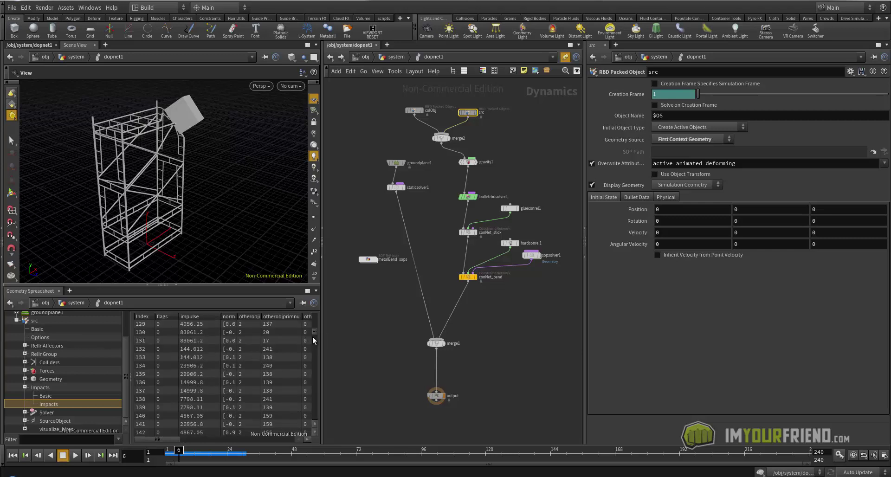
pyautogui.moveTo(316, 330); pyautogui.dragTo(315, 338)
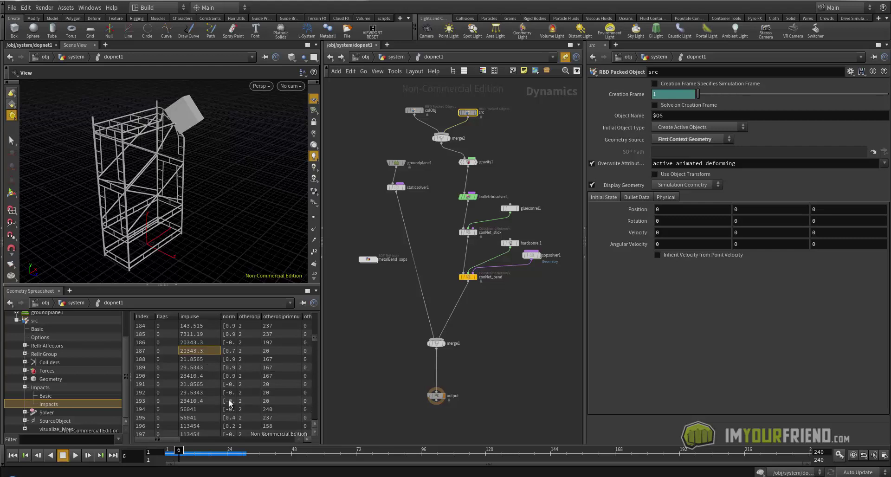
# - Examine the impulse values in src's frame 6 impact records from about row 190 onward
pyautogui.scroll(-3, 228, 398)
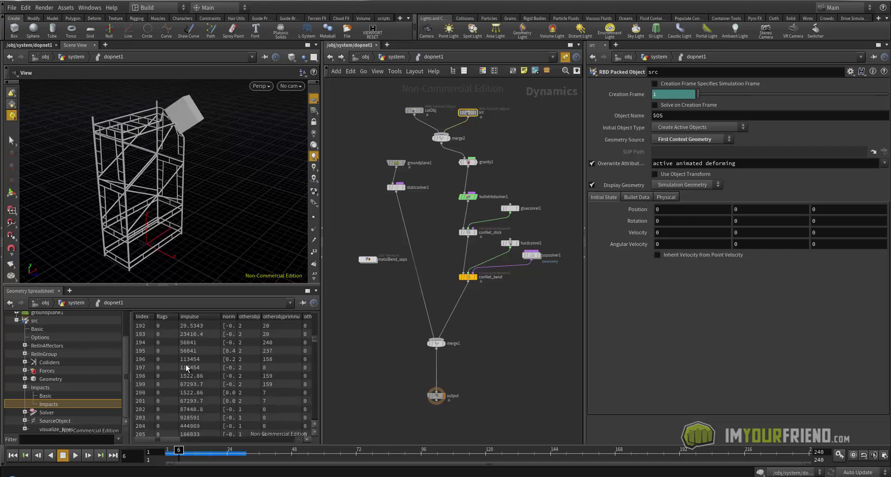
pyautogui.scroll(-1, 196, 413)
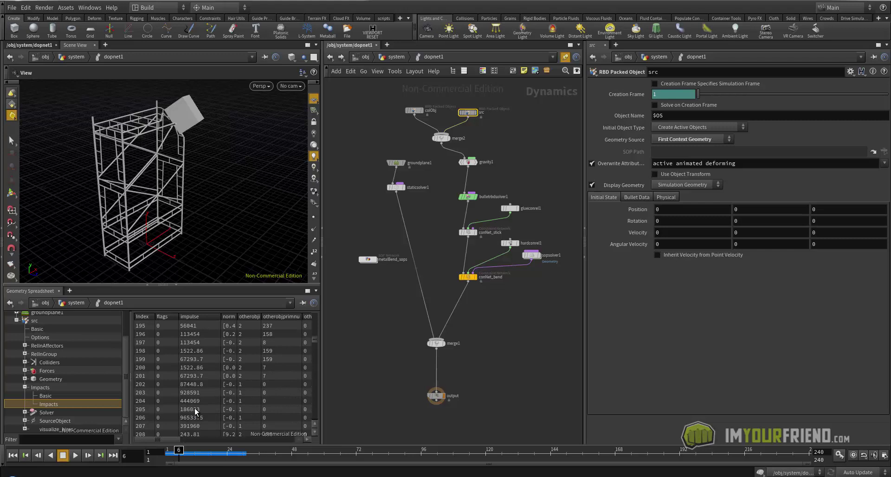
pyautogui.scroll(-1, 189, 425)
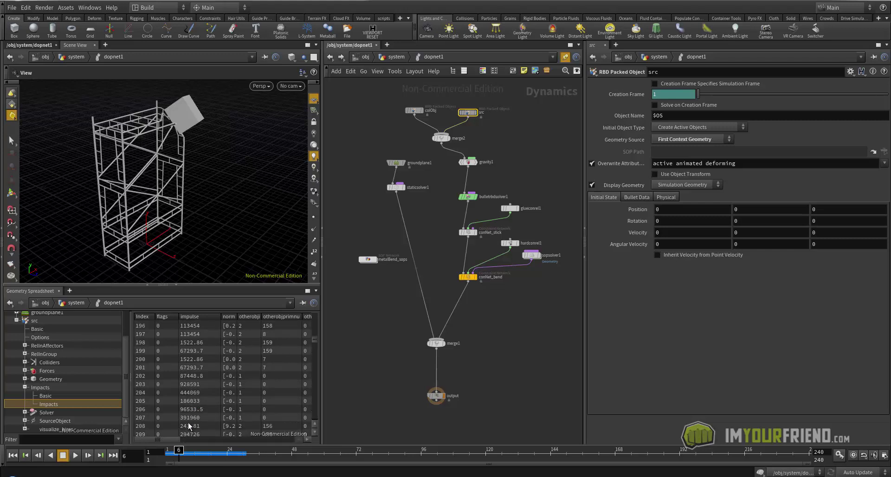
pyautogui.click(189, 394)
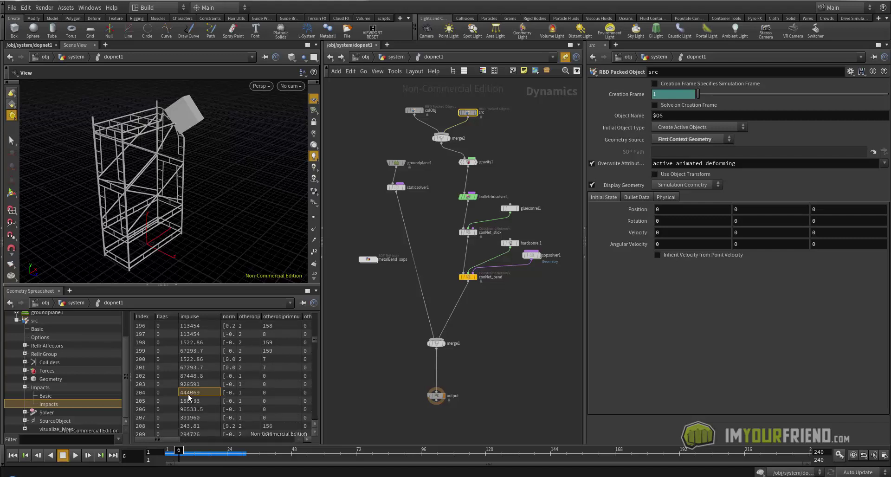
pyautogui.scroll(-2, 189, 407)
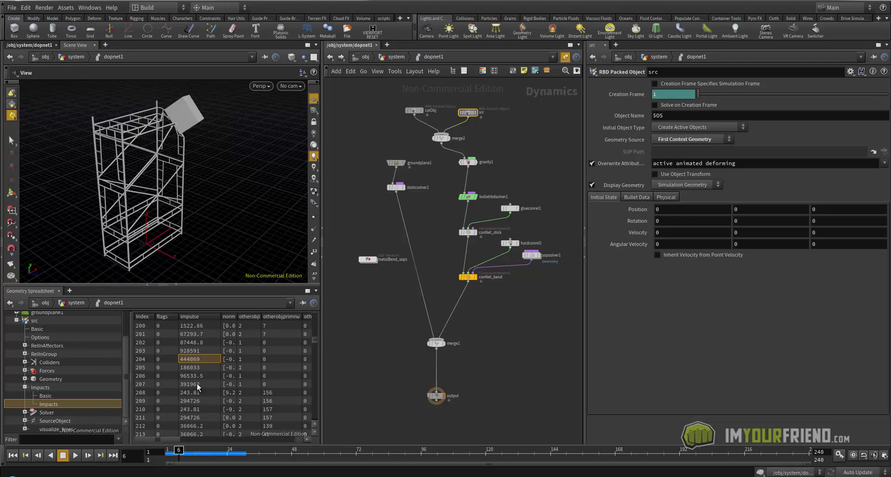
pyautogui.scroll(-2, 196, 399)
pyautogui.scroll(-3, 194, 409)
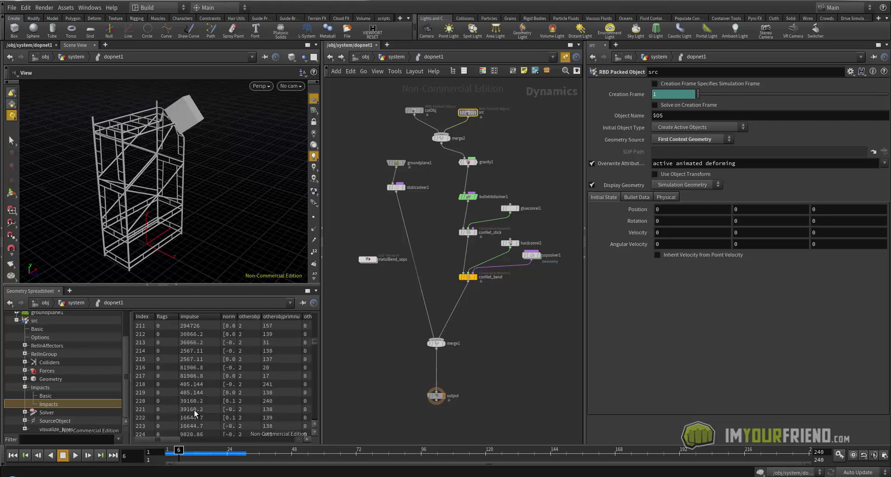
pyautogui.scroll(-5, 194, 410)
pyautogui.moveTo(312, 343); pyautogui.dragTo(321, 316)
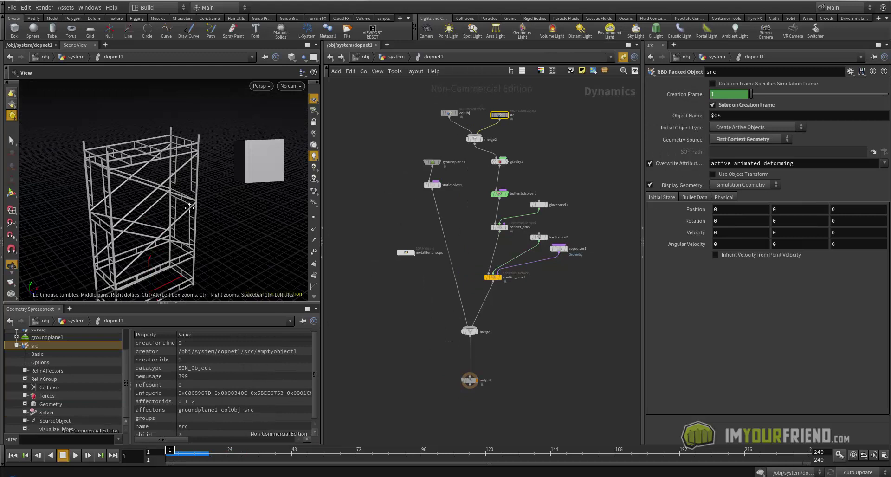
# - Check src's impulse values at frame 5 and set the force threshold in the attribwrangle3 code inside metalBend_sops to 440000
pyautogui.moveTo(195, 186); pyautogui.dragTo(201, 188)
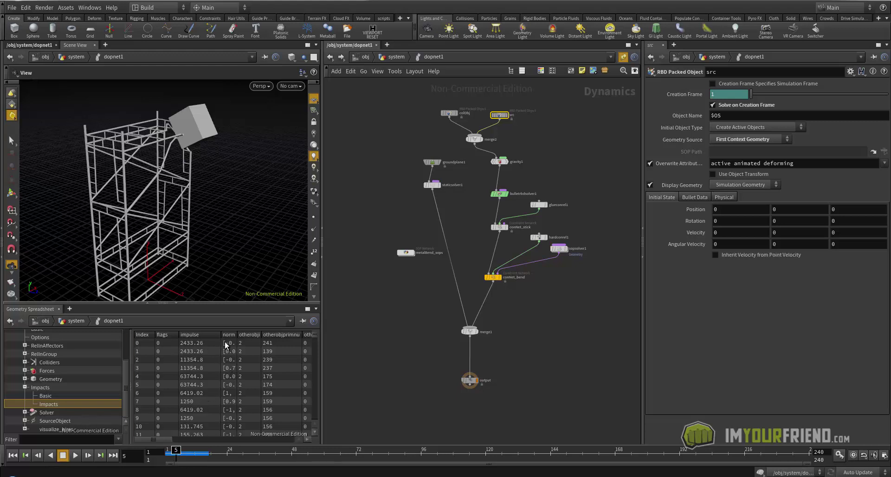
pyautogui.moveTo(316, 339)
pyautogui.mouseDown()
pyautogui.moveTo(312, 406)
pyautogui.moveTo(314, 336)
pyautogui.mouseUp()
pyautogui.doubleClick(403, 252)
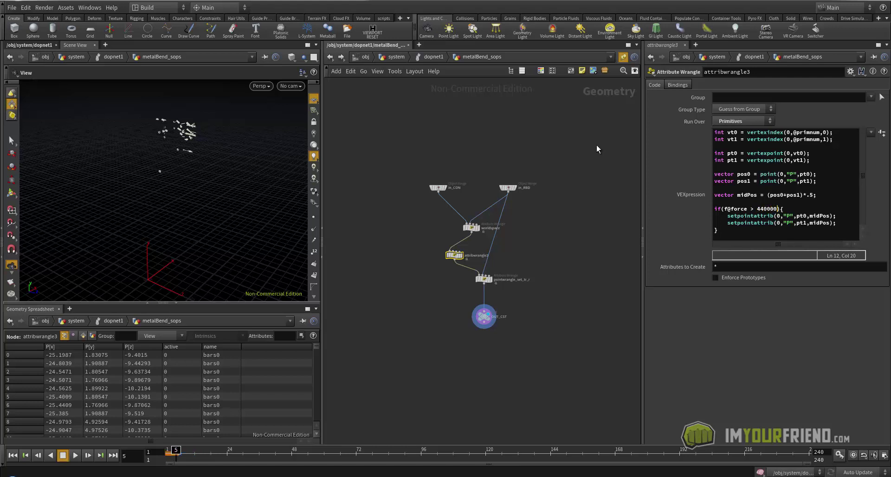
pyautogui.press('u')
# - Replay the simulation from frame 1 and inspect the scaffold collision from several angles, then rewind to the first frame
pyautogui.moveTo(240, 191); pyautogui.dragTo(182, 148)
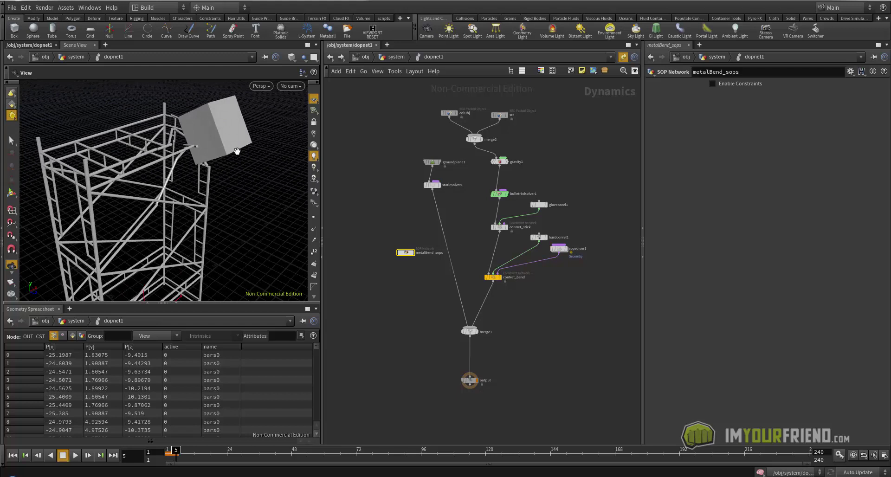
pyautogui.moveTo(233, 187); pyautogui.dragTo(205, 190)
pyautogui.press('s')
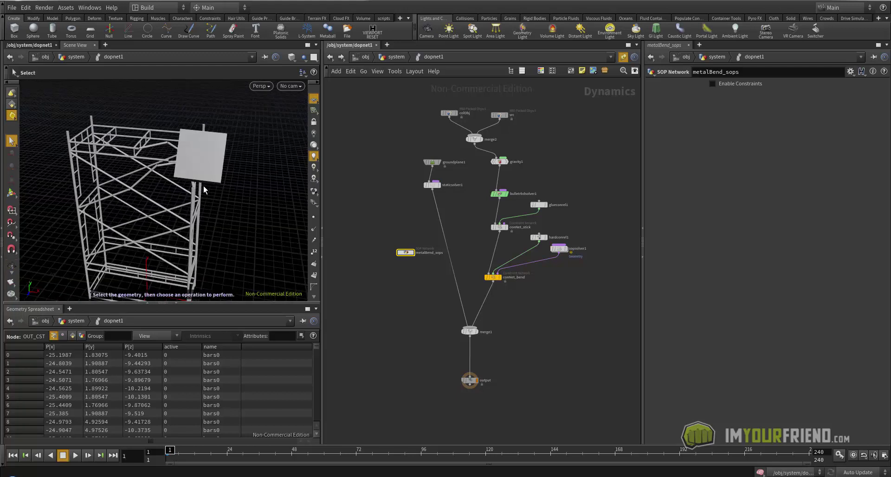
pyautogui.press('Up')
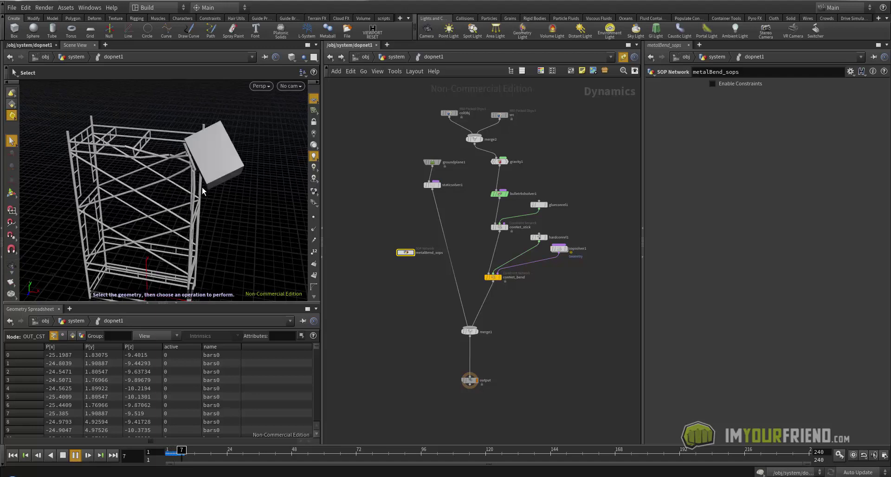
pyautogui.hotkey('ctrl', 'Up')
pyautogui.press('Up')
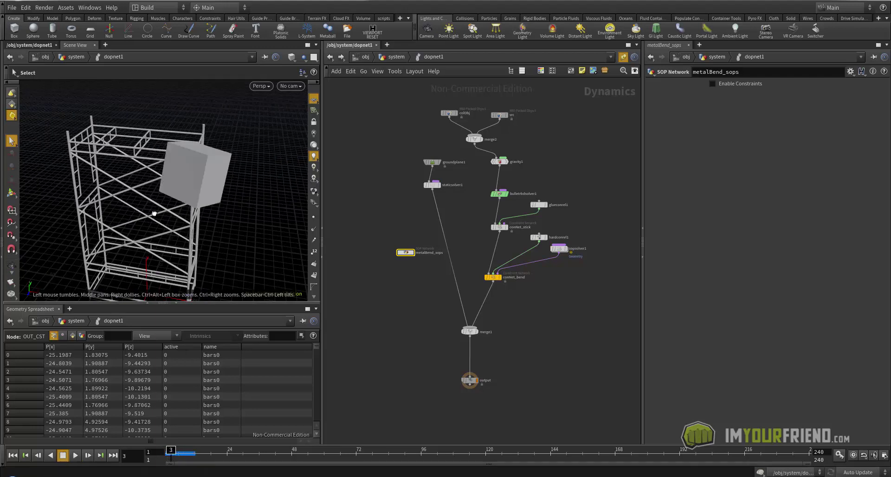
pyautogui.moveTo(154, 213); pyautogui.dragTo(202, 204)
pyautogui.press('s')
pyautogui.hotkey('ctrl', 'Up')
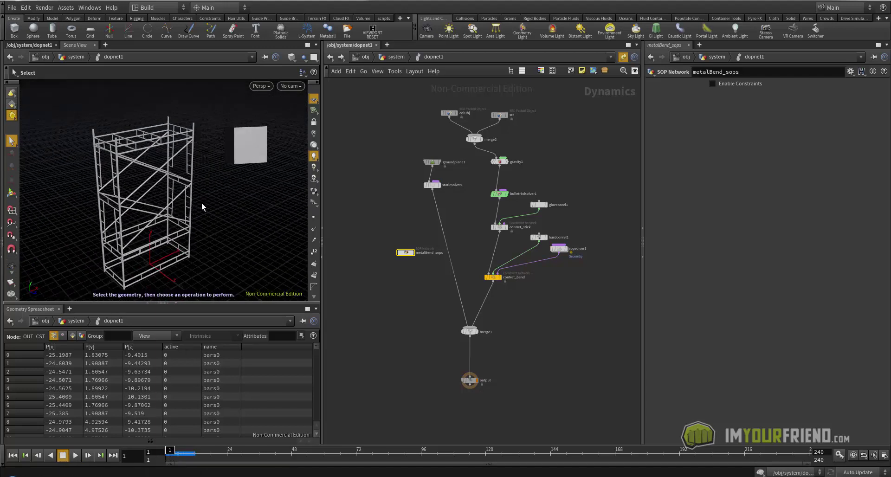
# - Enable Solve on Creation Frame on the src object and play the simulation
pyautogui.click(504, 115)
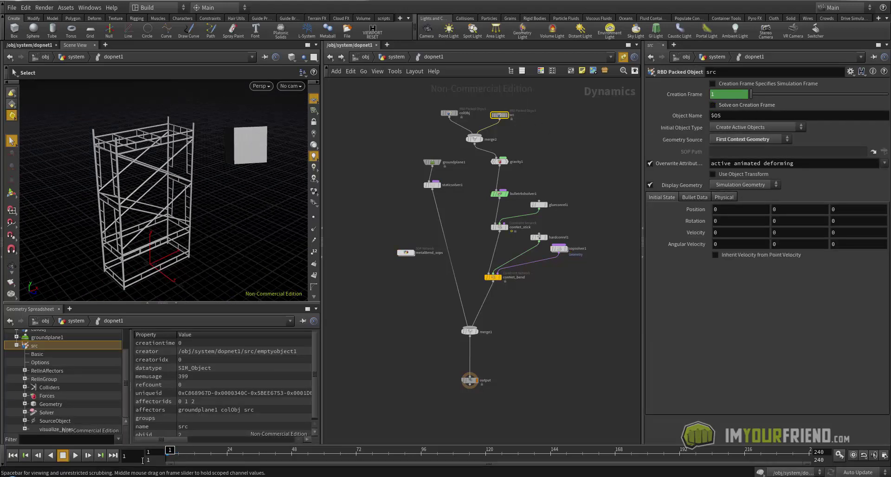
pyautogui.click(724, 106)
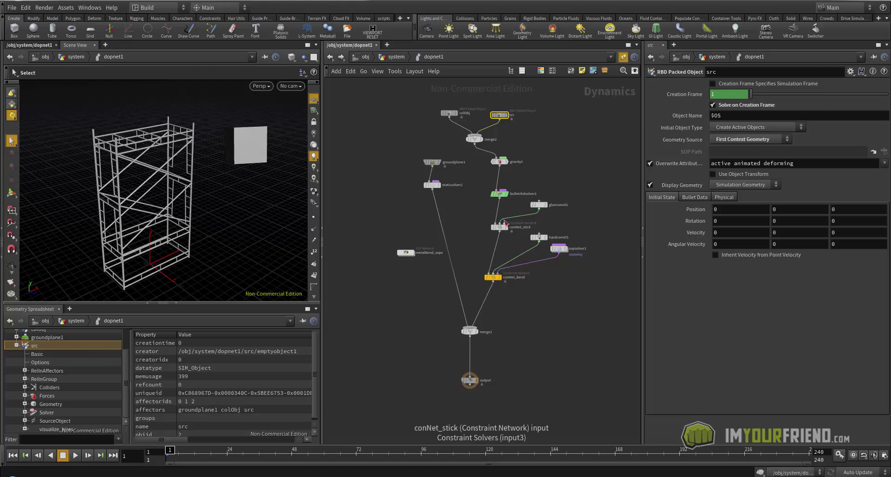
pyautogui.press('Up')
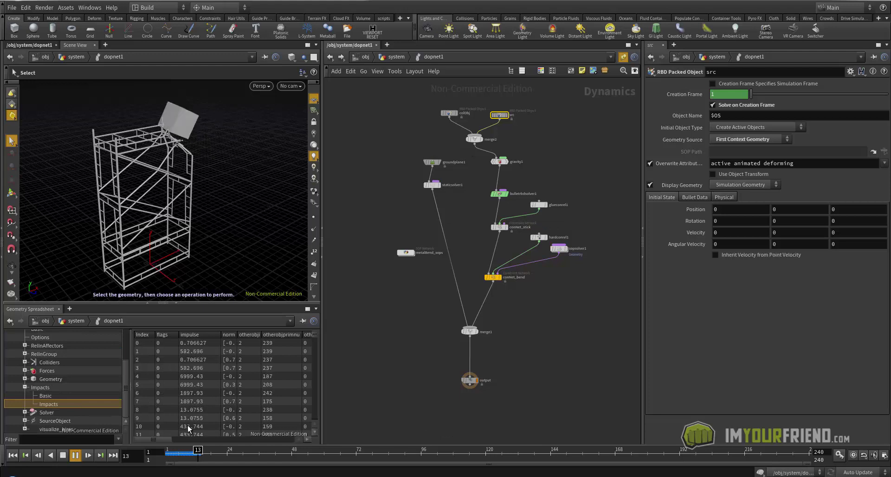
# - Inspect the collision at frame 7 from different angles and return to the first frame
pyautogui.click(181, 452)
pyautogui.keyDown('alt'); pyautogui.moveTo(206, 191); pyautogui.dragTo(153, 189); pyautogui.keyUp('alt')
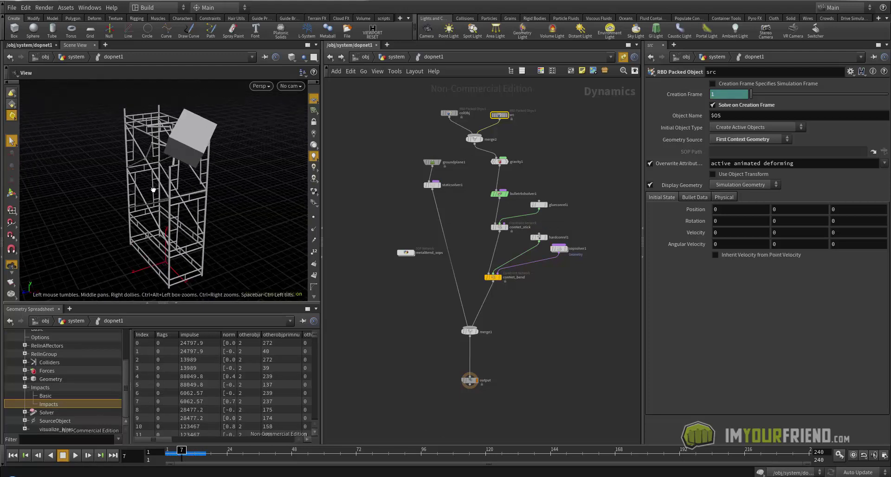
pyautogui.keyDown('alt'); pyautogui.moveTo(153, 189); pyautogui.dragTo(139, 197, button='right'); pyautogui.keyUp('alt')
pyautogui.keyDown('alt'); pyautogui.moveTo(139, 197); pyautogui.dragTo(177, 198); pyautogui.keyUp('alt')
pyautogui.keyDown('alt'); pyautogui.moveTo(177, 198); pyautogui.dragTo(195, 173, button='right'); pyautogui.keyUp('alt')
pyautogui.hotkey('ctrl', 'Up')
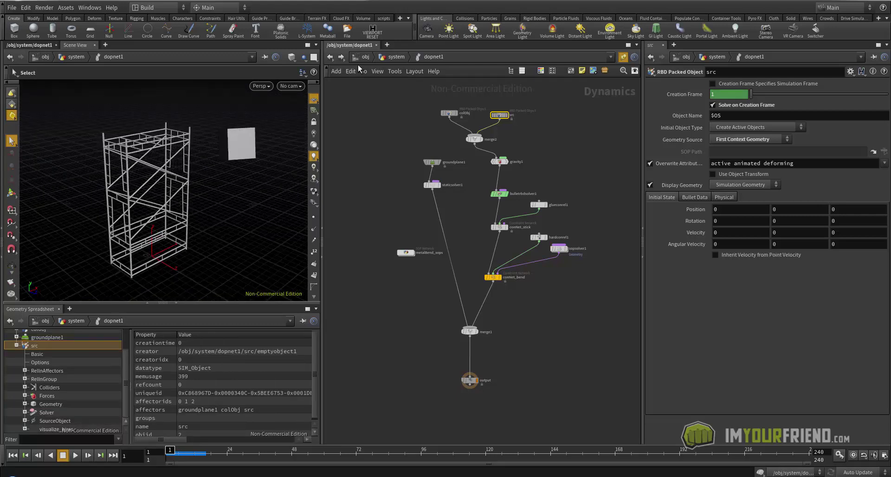
# - Go up to the system network and select transform1 in the COLLISION box with its transform handle shown
pyautogui.click(391, 57)
pyautogui.keyDown('alt'); pyautogui.moveTo(228, 204); pyautogui.dragTo(152, 199, button='right'); pyautogui.keyUp('alt')
pyautogui.keyDown('alt'); pyautogui.moveTo(152, 199); pyautogui.dragTo(159, 190); pyautogui.keyUp('alt')
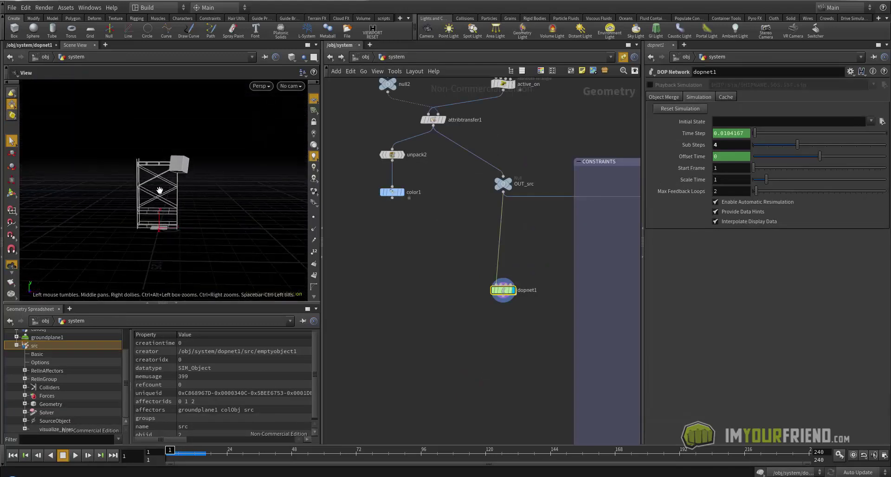
pyautogui.moveTo(383, 124); pyautogui.dragTo(390, 239, button='middle')
pyautogui.moveTo(390, 238); pyautogui.dragTo(372, 232, button='right')
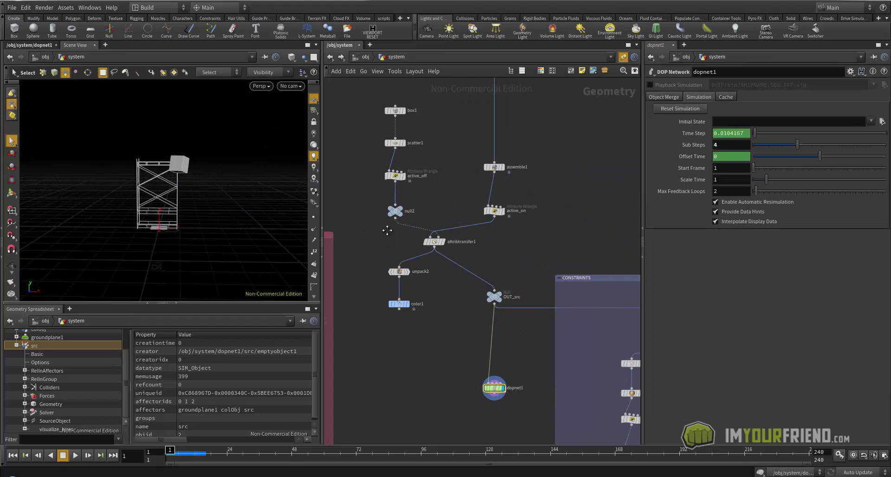
pyautogui.moveTo(371, 233); pyautogui.dragTo(477, 165, button='middle')
pyautogui.click(383, 215)
pyautogui.keyDown('alt'); pyautogui.moveTo(198, 194); pyautogui.dragTo(241, 191, button='right'); pyautogui.keyUp('alt')
pyautogui.press('Return')
pyautogui.moveTo(200, 161); pyautogui.dragTo(245, 195)
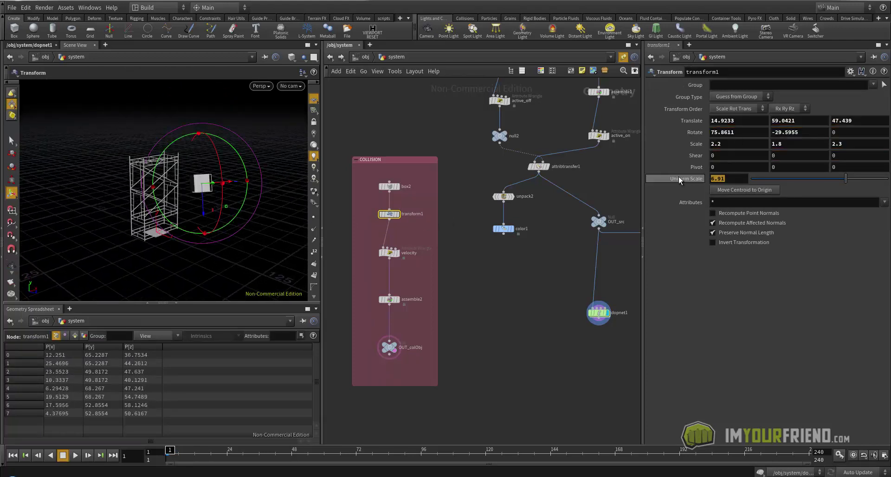
# - Set transform1's uniform scale to 10 and move the velocity node down to leave a gap beneath transform1
pyautogui.write('10')
pyautogui.press('Return')
pyautogui.press('Escape')
pyautogui.moveTo(236, 169)
pyautogui.mouseDown()
pyautogui.moveTo(221, 162)
pyautogui.moveTo(242, 167)
pyautogui.moveTo(233, 174)
pyautogui.mouseUp()
pyautogui.keyDown('alt'); pyautogui.moveTo(235, 174); pyautogui.dragTo(220, 175, button='middle'); pyautogui.keyUp('alt')
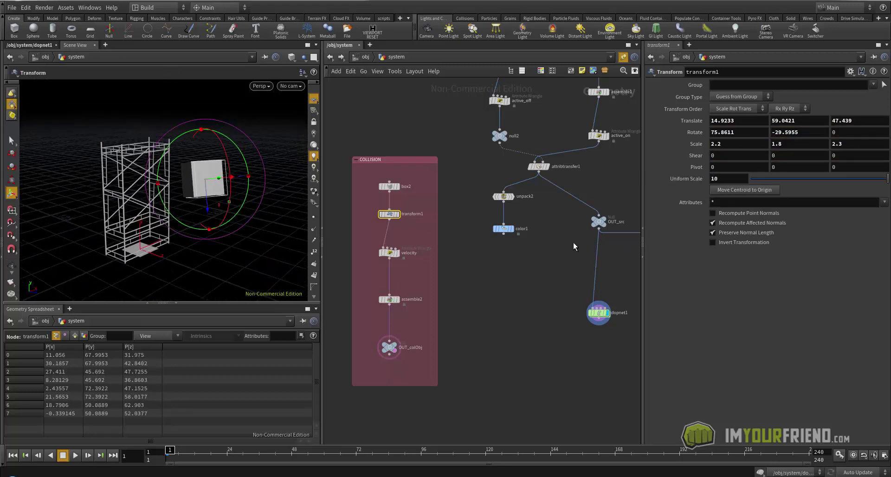
pyautogui.moveTo(477, 292); pyautogui.dragTo(502, 221, button='middle')
pyautogui.moveTo(414, 183); pyautogui.dragTo(419, 200)
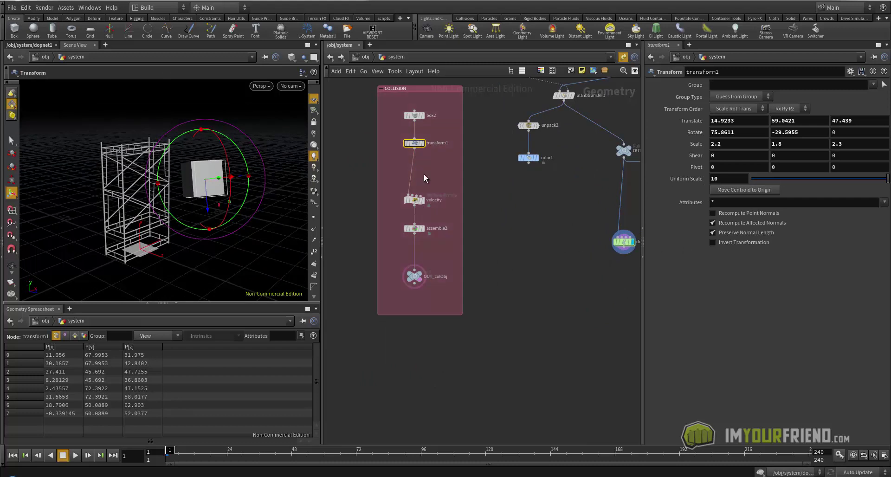
# - Set box2's primitive type to Polygon Mesh and display the viewport in wireframe
pyautogui.click(414, 115)
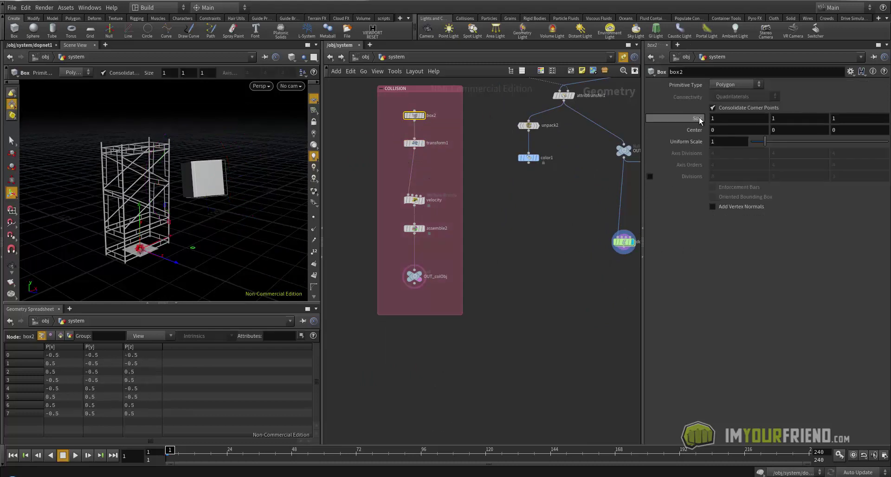
pyautogui.click(743, 85)
pyautogui.click(727, 103)
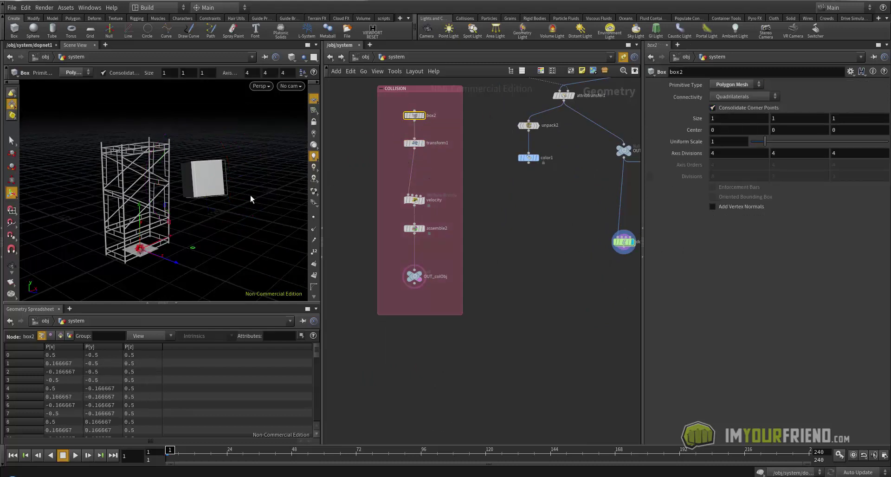
pyautogui.press('w')
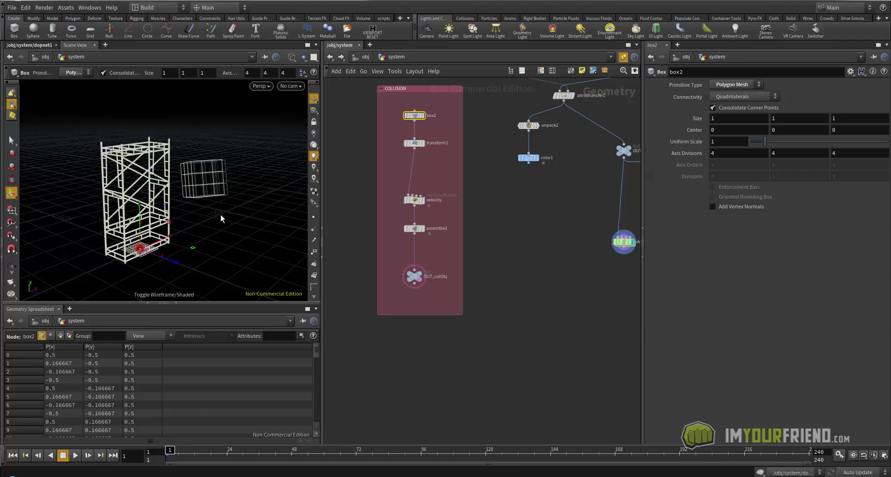
# - Display transform1's result and set box2's axis divisions to 10, 10 and 10
pyautogui.click(414, 143)
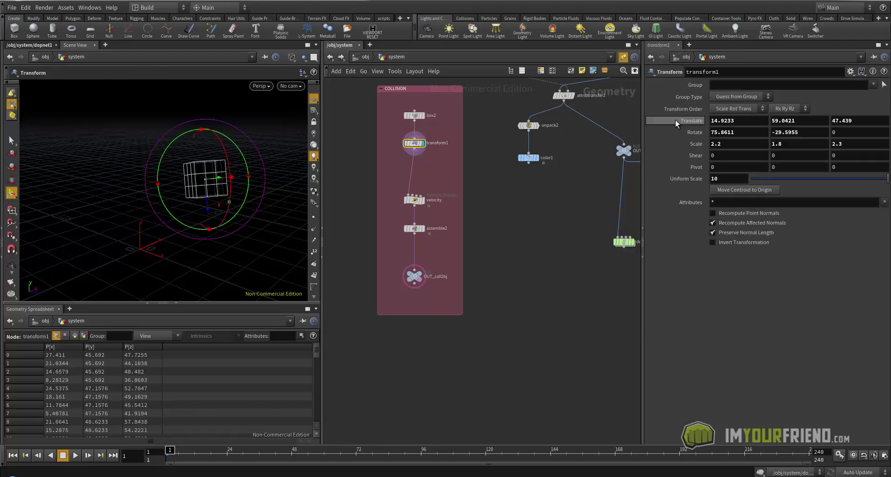
pyautogui.click(414, 115)
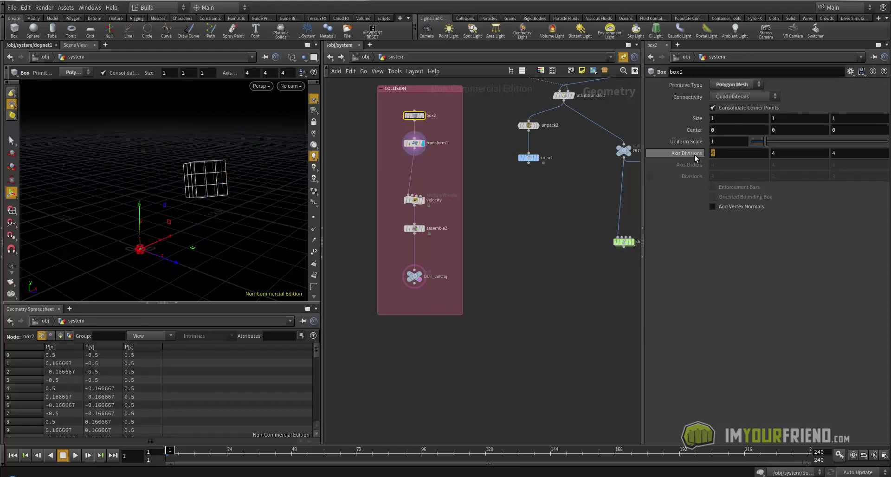
pyautogui.write('10')
pyautogui.press('Tab')
pyautogui.write('10')
pyautogui.press('Tab')
pyautogui.write('10')
pyautogui.press('Return')
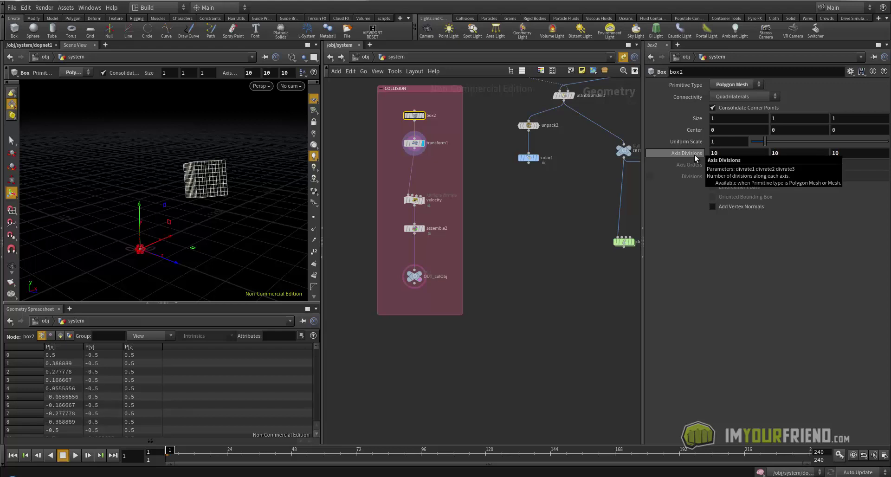
# - Add a Mountain node in the COLLISION box and wire it between box2 and transform1
pyautogui.press('Tab')
pyautogui.write('M')
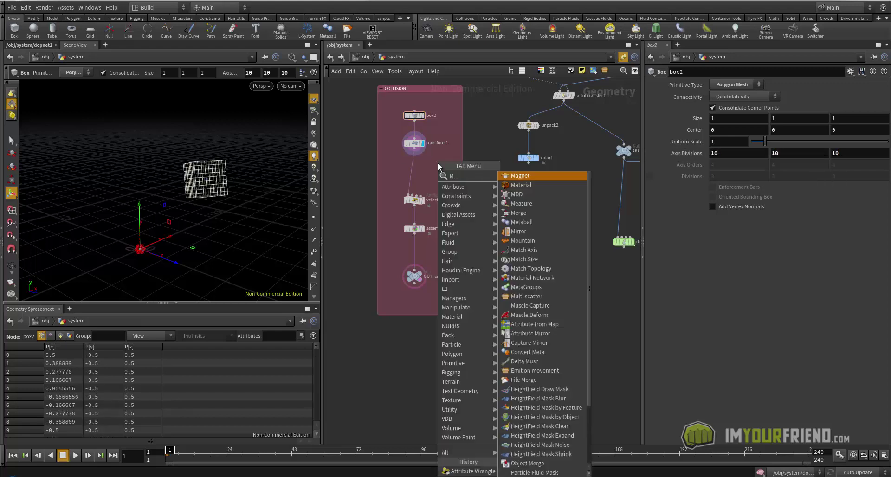
pyautogui.write('ou')
pyautogui.click(522, 176)
pyautogui.click(413, 171)
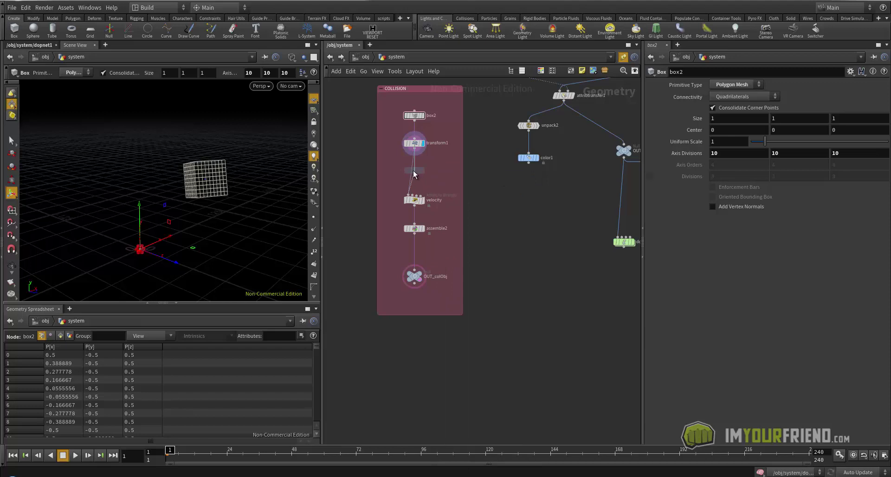
pyautogui.keyDown('alt'); pyautogui.moveTo(272, 192); pyautogui.dragTo(262, 196, button='right'); pyautogui.keyUp('alt')
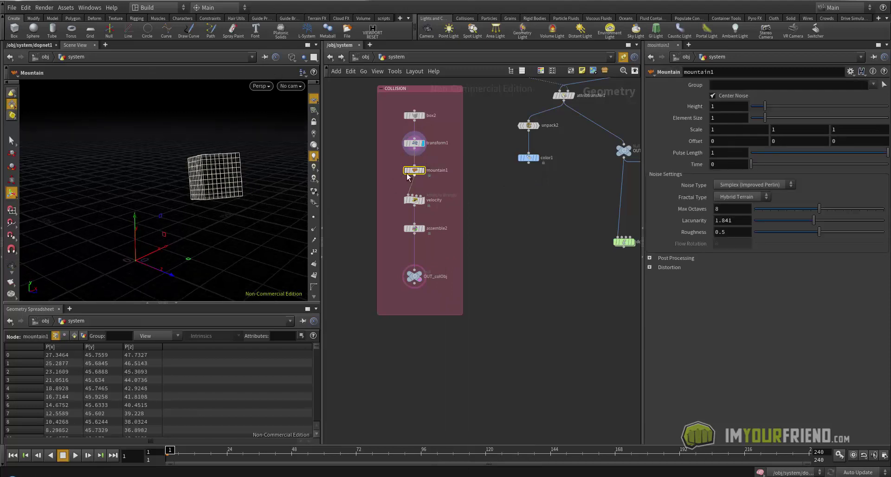
pyautogui.moveTo(417, 173); pyautogui.dragTo(416, 136)
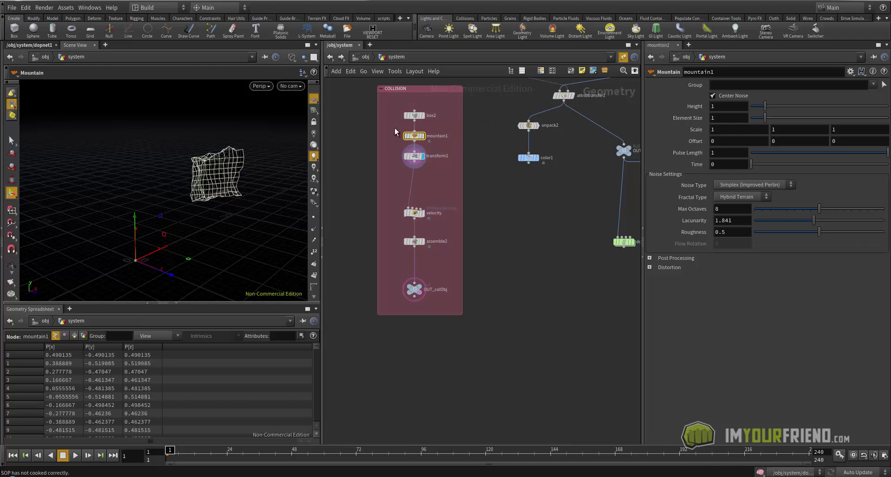
# - Set mountain1's height to 0.51 and element size to 0.47, and switch the viewport back to shaded display
pyautogui.moveTo(263, 168)
pyautogui.keyDown('alt'); pyautogui.mouseDown()
pyautogui.moveTo(270, 179)
pyautogui.moveTo(256, 168)
pyautogui.moveTo(260, 158)
pyautogui.mouseUp(); pyautogui.keyUp('alt')
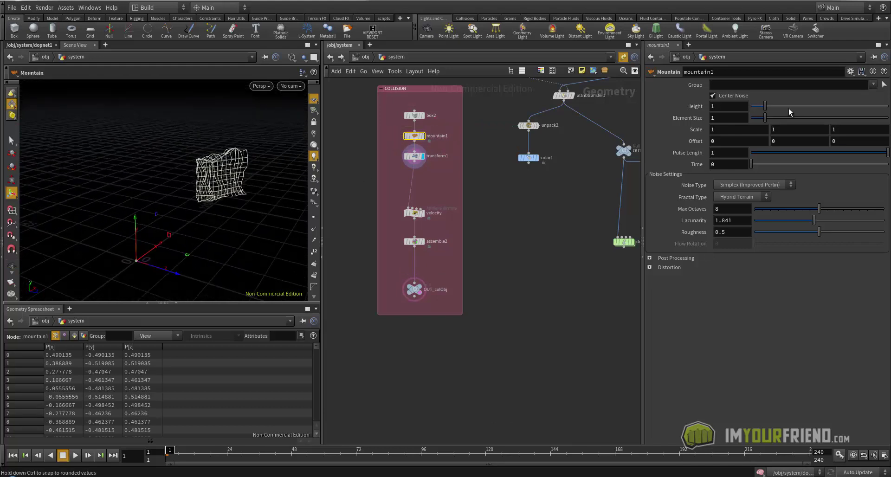
pyautogui.moveTo(765, 107)
pyautogui.mouseDown()
pyautogui.moveTo(757, 107)
pyautogui.moveTo(761, 119)
pyautogui.mouseUp()
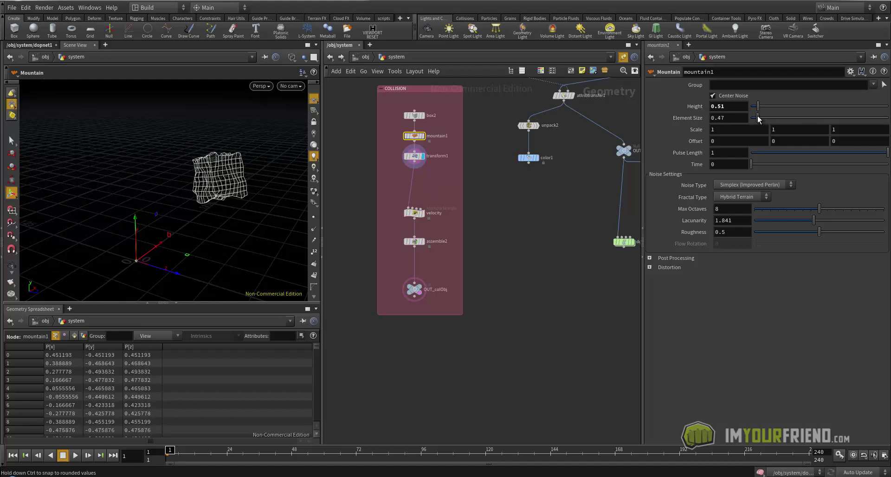
pyautogui.hotkey('shift', 'w')
pyautogui.keyDown('alt'); pyautogui.moveTo(244, 227); pyautogui.dragTo(240, 227); pyautogui.keyUp('alt')
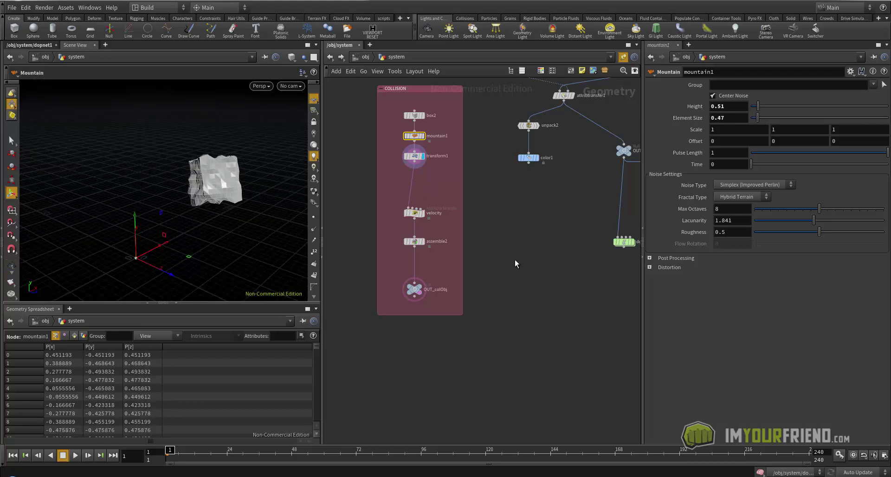
# - Enter dopnet1, select colObj, and turn off its display geometry while showing its Bullet guide geometry
pyautogui.moveTo(603, 250); pyautogui.dragTo(572, 232, button='middle')
pyautogui.doubleClick(592, 224)
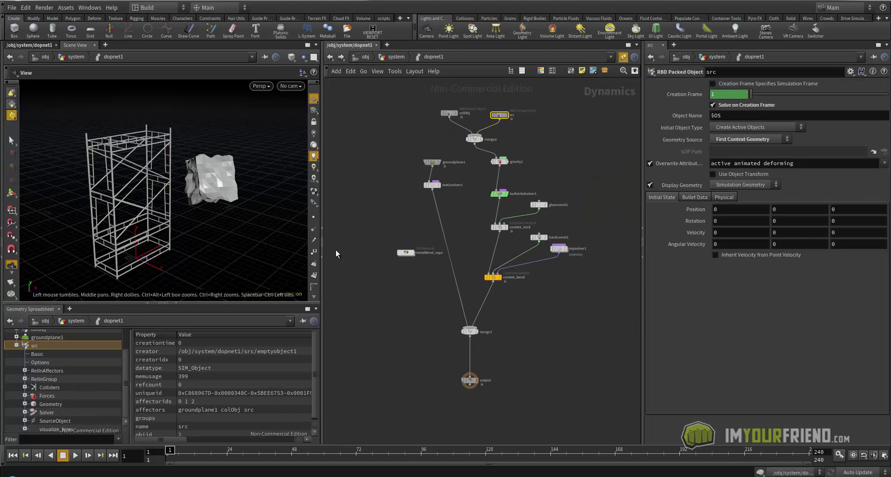
pyautogui.moveTo(455, 119); pyautogui.dragTo(453, 119)
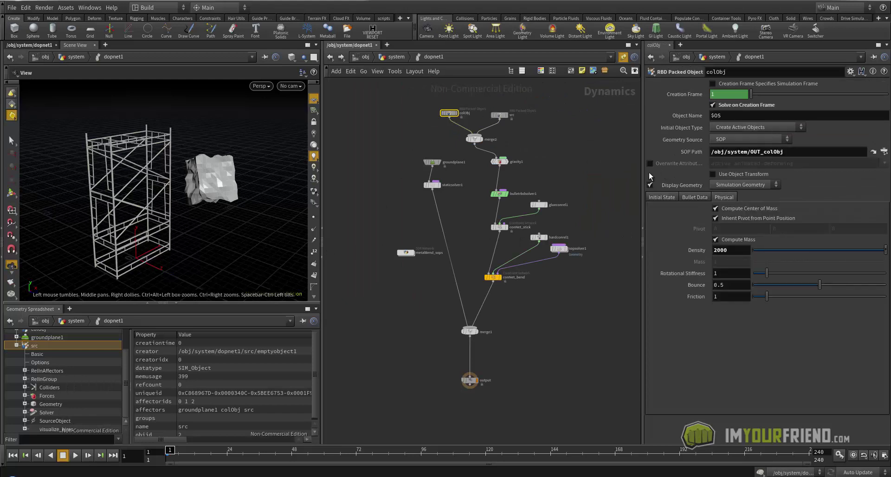
pyautogui.click(650, 184)
pyautogui.click(695, 197)
pyautogui.click(715, 208)
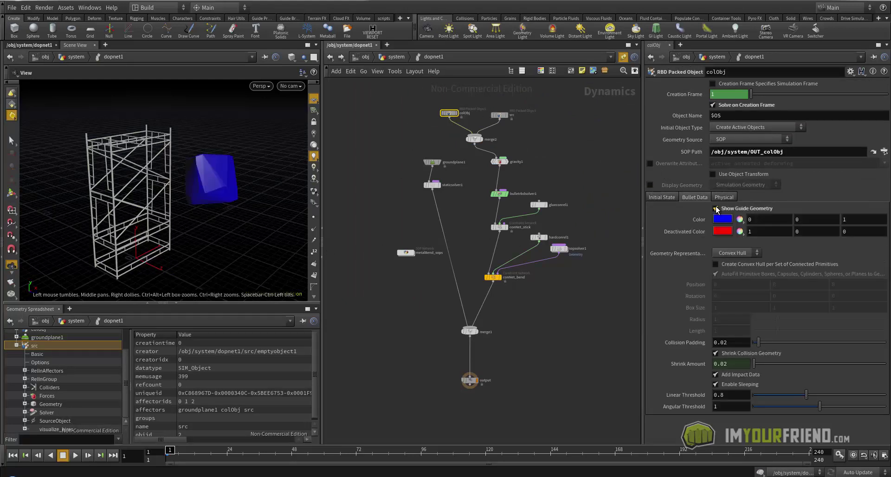
# - Set colObj's geometry representation to Concave, and switch from its guide geometry back to its display geometry
pyautogui.click(715, 265)
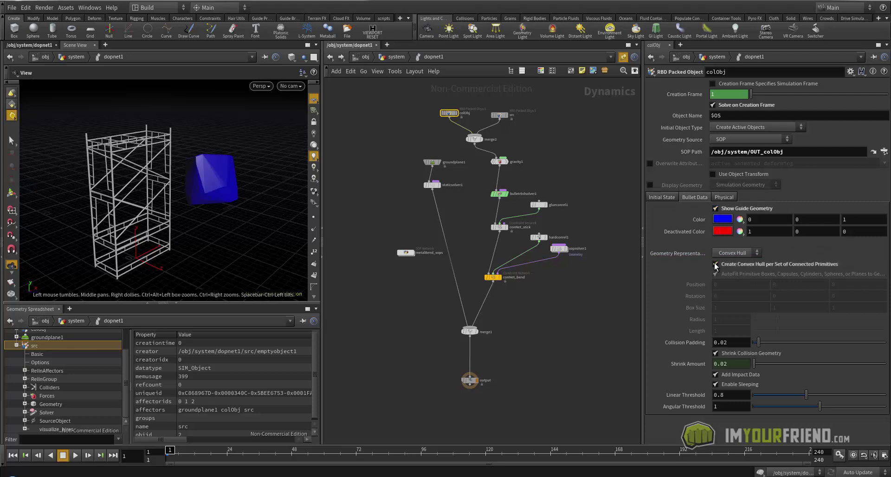
pyautogui.click(733, 253)
pyautogui.click(724, 272)
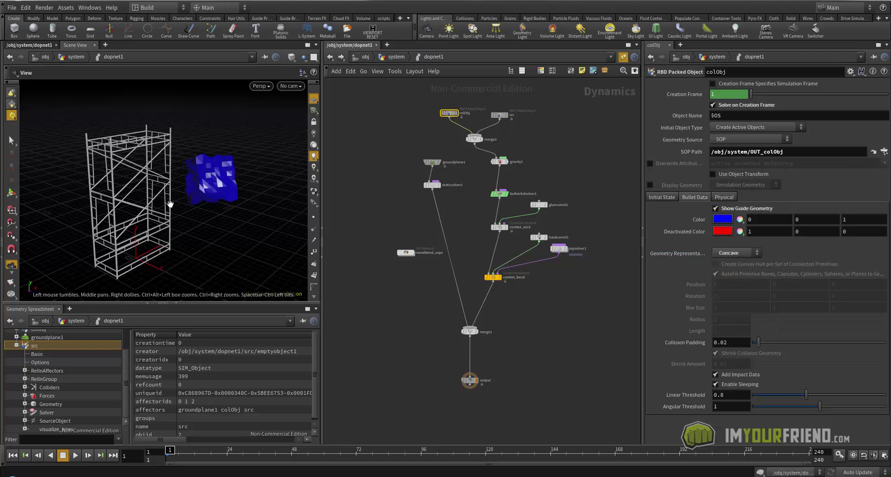
pyautogui.moveTo(193, 204); pyautogui.dragTo(175, 193)
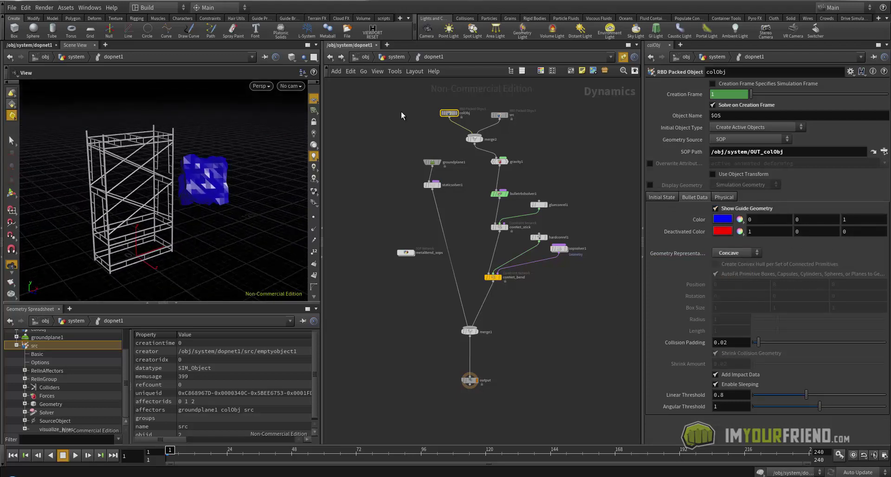
pyautogui.click(715, 210)
pyautogui.click(650, 185)
pyautogui.moveTo(218, 181); pyautogui.dragTo(260, 172)
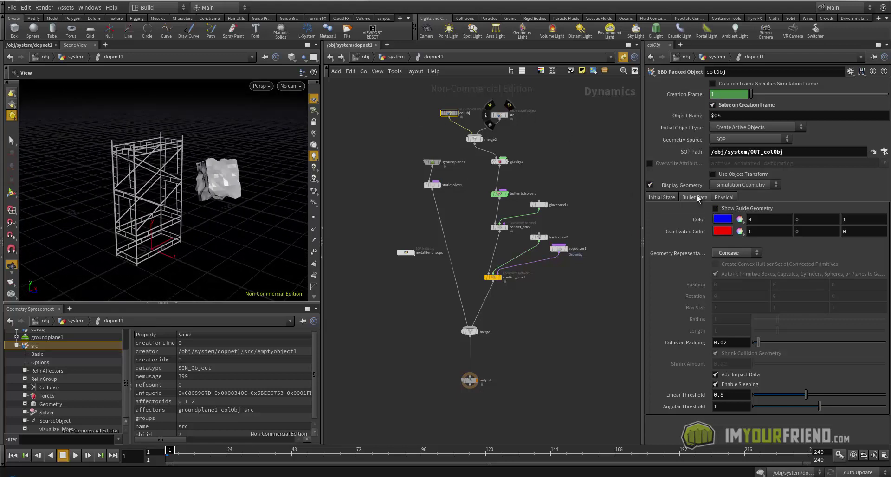
# - Set colObj's density to 5000 and save the file
pyautogui.click(724, 197)
pyautogui.doubleClick(735, 251)
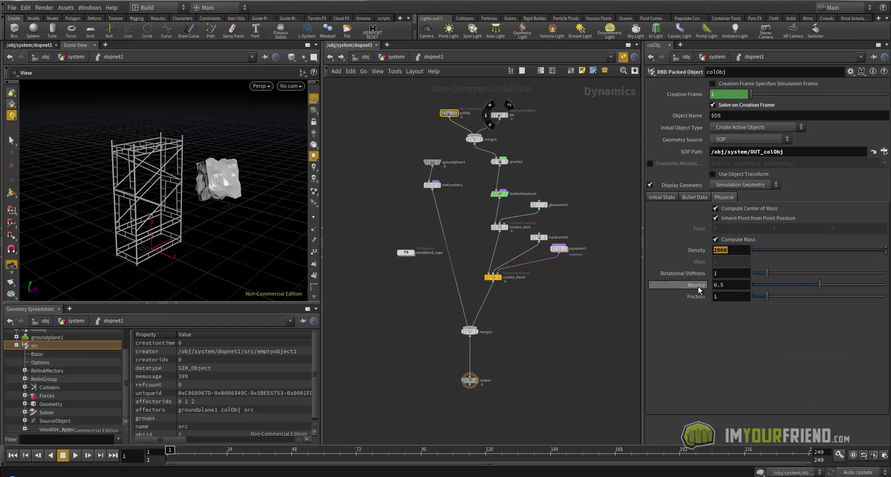
pyautogui.write('5000')
pyautogui.moveTo(160, 209); pyautogui.dragTo(171, 210)
pyautogui.hotkey('ctrl', 's')
# - Play the simulation, examine how the collision object hits the scaffold, and return to the first frame
pyautogui.press('Escape')
pyautogui.press('Up')
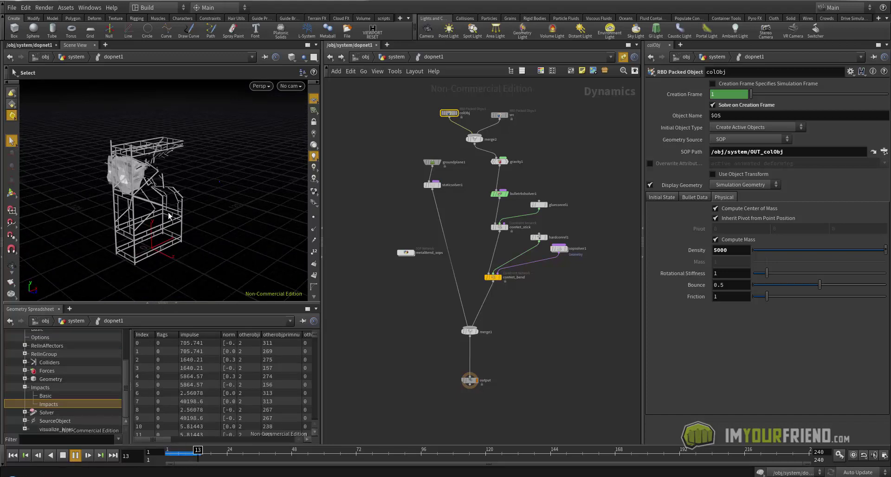
pyautogui.keyDown('alt'); pyautogui.moveTo(168, 216); pyautogui.dragTo(182, 203); pyautogui.keyUp('alt')
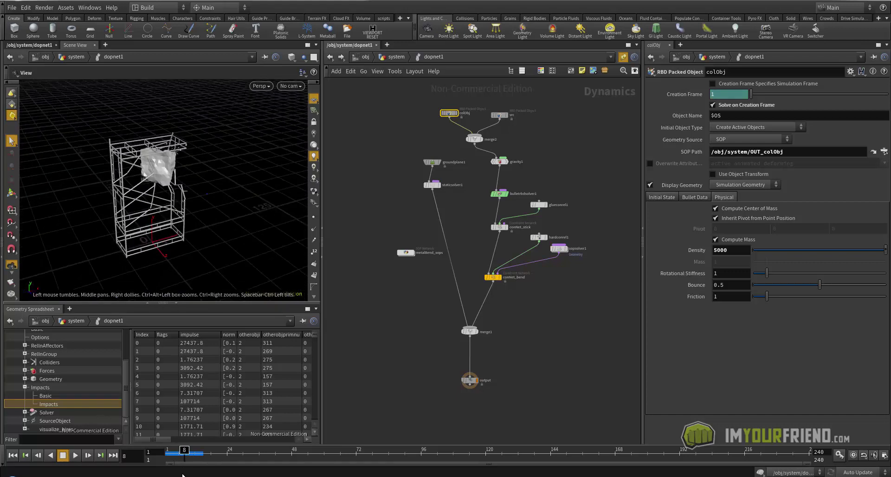
pyautogui.click(169, 454)
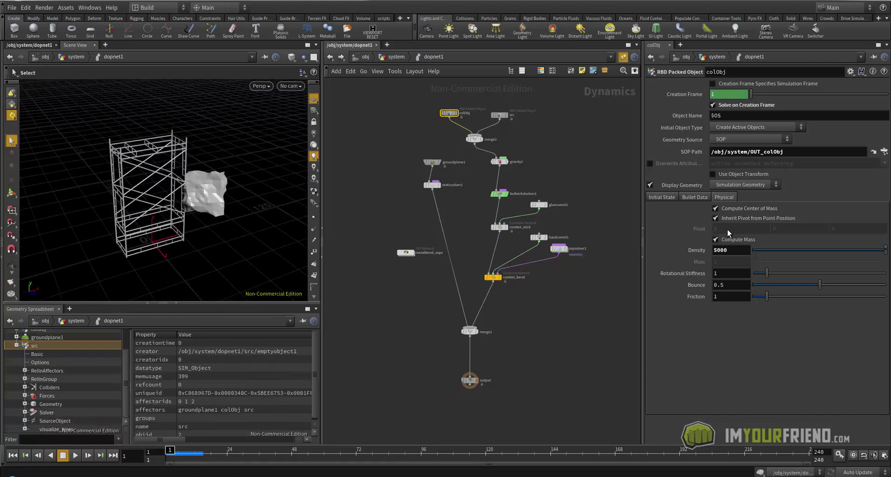
# - Set colObj's density to 1500, test the simulation and return to the first frame
pyautogui.write('1500')
pyautogui.keyDown('alt'); pyautogui.moveTo(223, 235); pyautogui.dragTo(208, 255); pyautogui.keyUp('alt')
pyautogui.press('Up')
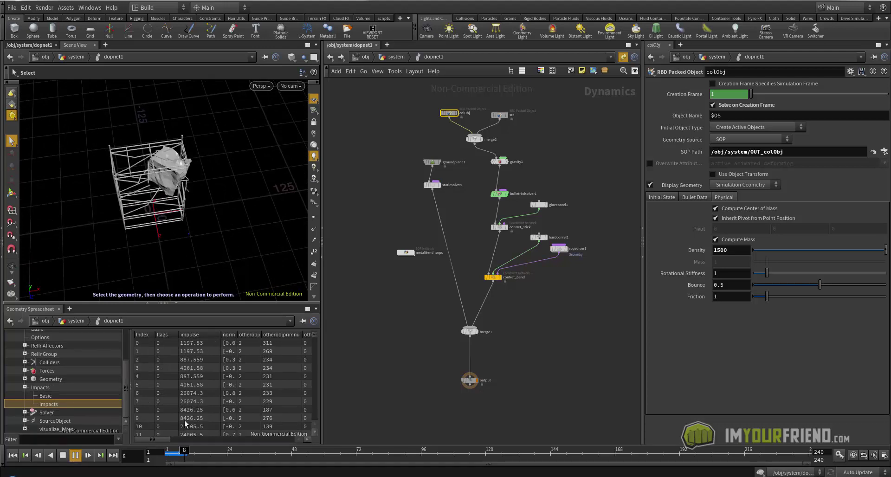
pyautogui.click(170, 454)
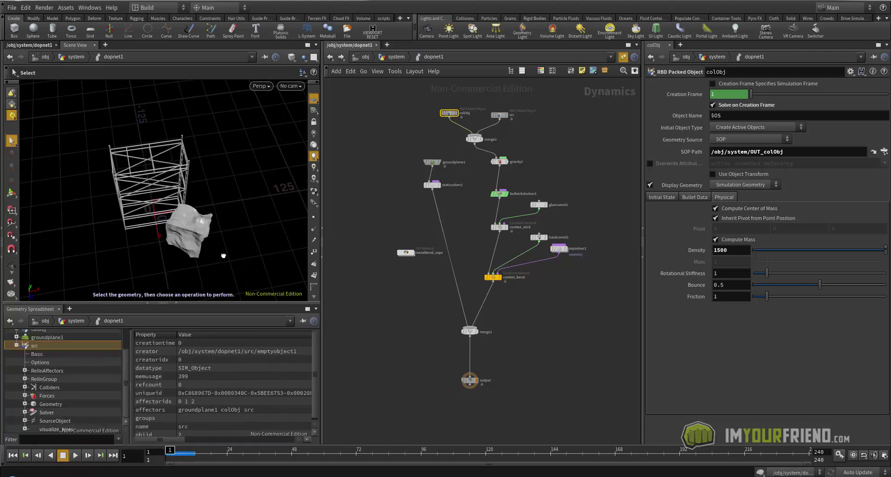
# - Go up to the system network and shift transform1 along X to about 23.26, seen from above
pyautogui.keyDown('alt'); pyautogui.moveTo(223, 253); pyautogui.dragTo(289, 167); pyautogui.keyUp('alt')
pyautogui.click(396, 56)
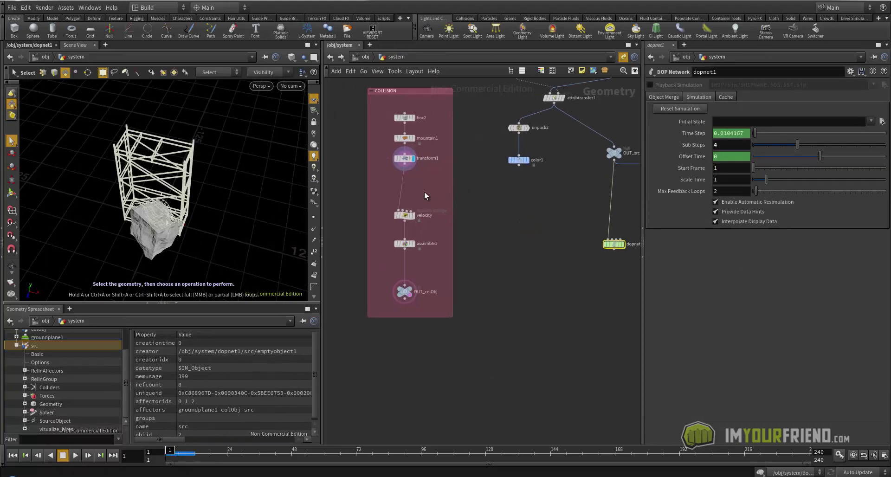
pyautogui.click(406, 157)
pyautogui.keyDown('alt'); pyautogui.moveTo(135, 190); pyautogui.dragTo(155, 248); pyautogui.keyUp('alt')
pyautogui.keyDown('alt'); pyautogui.moveTo(156, 248); pyautogui.dragTo(158, 216, button='middle'); pyautogui.keyUp('alt')
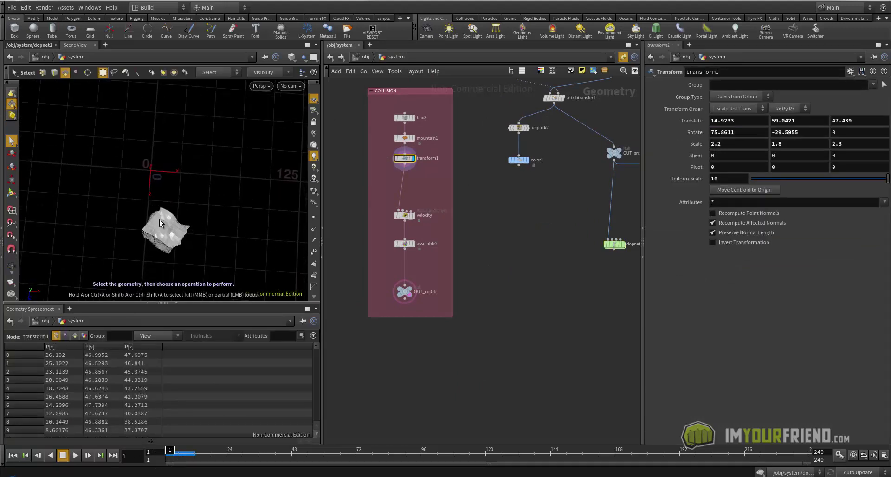
pyautogui.press('Return')
pyautogui.moveTo(165, 233); pyautogui.dragTo(178, 233)
# - Enter dopnet1, save the file and run the simulation with the moved collision object
pyautogui.moveTo(544, 252); pyautogui.dragTo(500, 250, button='middle')
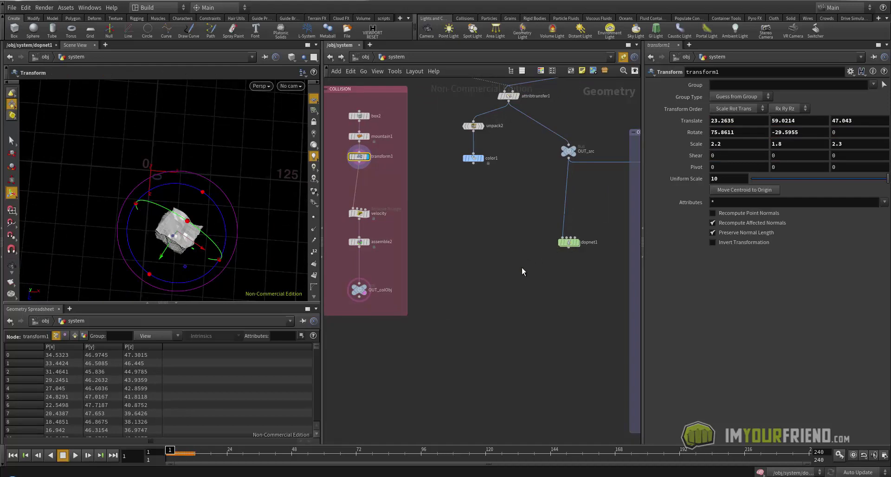
pyautogui.doubleClick(569, 241)
pyautogui.hotkey('ctrl', 's')
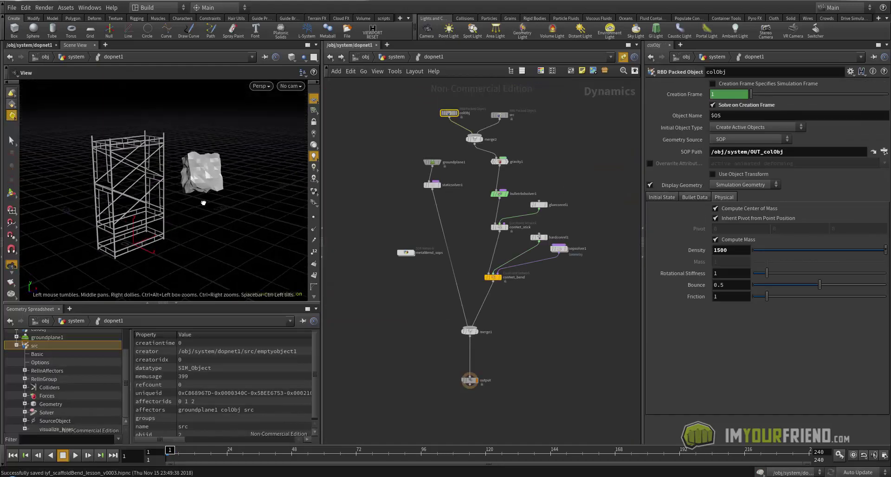
pyautogui.keyDown('alt'); pyautogui.moveTo(203, 203); pyautogui.dragTo(209, 208); pyautogui.keyUp('alt')
pyautogui.press('Up')
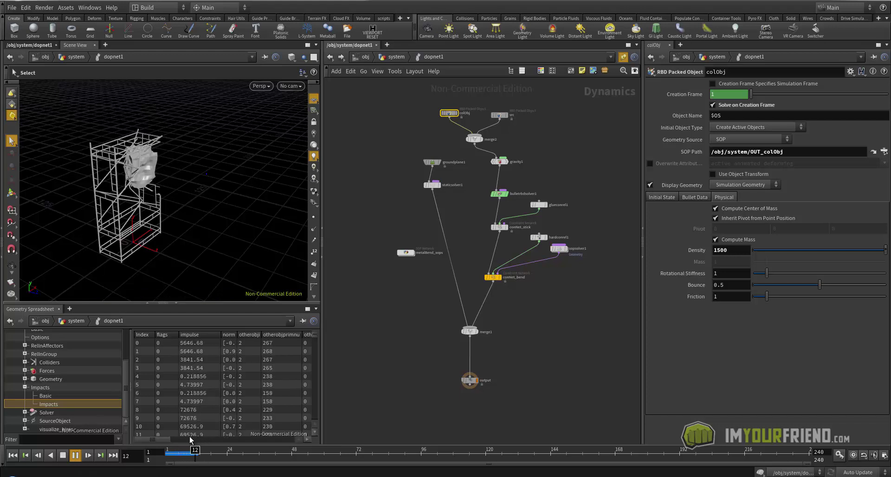
# - Examine the impact on the scaffold at frame 6 up close from different angles
pyautogui.click(179, 455)
pyautogui.keyDown('alt'); pyautogui.moveTo(187, 205); pyautogui.dragTo(167, 199); pyautogui.keyUp('alt')
pyautogui.keyDown('alt'); pyautogui.moveTo(167, 200); pyautogui.dragTo(203, 193, button='right'); pyautogui.keyUp('alt')
pyautogui.keyDown('alt'); pyautogui.moveTo(203, 193); pyautogui.dragTo(353, 244); pyautogui.keyUp('alt')
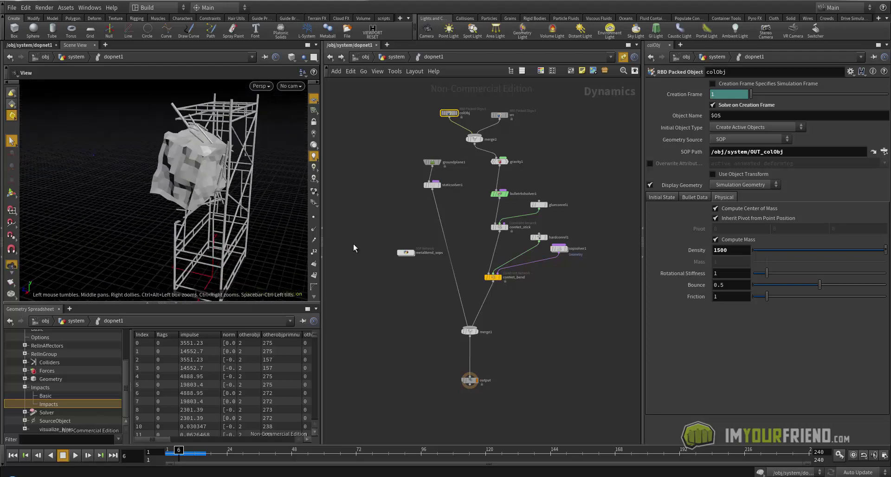
# - Show conNet_bend's guide geometry and examine the bend constraints around the impact
pyautogui.click(497, 227)
pyautogui.click(493, 277)
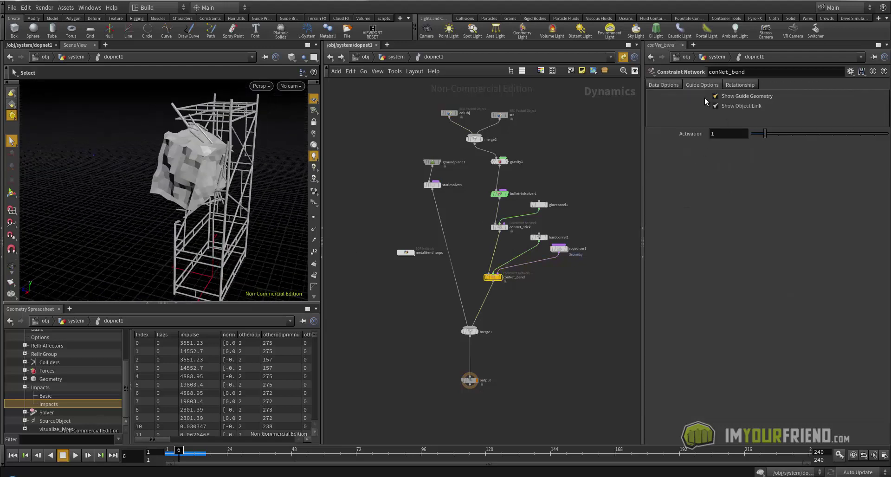
pyautogui.keyDown('alt'); pyautogui.moveTo(302, 137); pyautogui.dragTo(262, 139); pyautogui.keyUp('alt')
pyautogui.moveTo(371, 139); pyautogui.dragTo(192, 152)
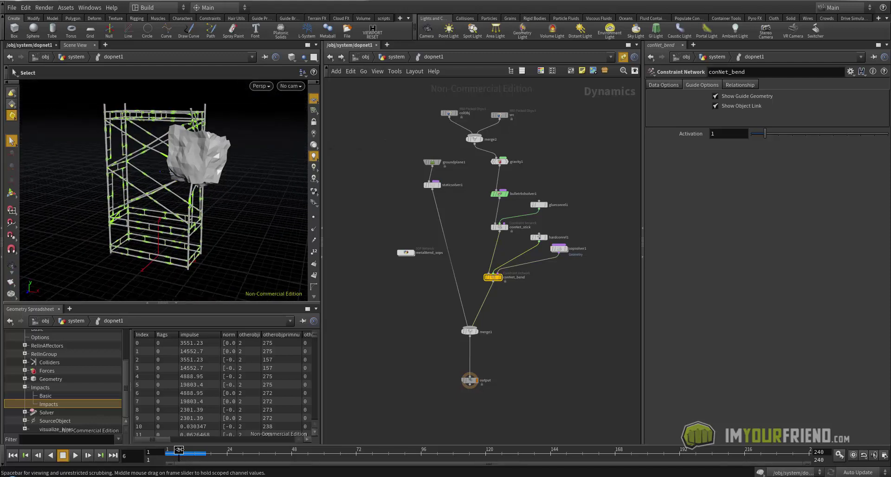
# - Return to the first frame and hide conNet_bend's guide geometry
pyautogui.moveTo(178, 451); pyautogui.dragTo(167, 452)
pyautogui.click(723, 94)
pyautogui.moveTo(261, 186)
pyautogui.mouseDown()
pyautogui.moveTo(239, 183)
pyautogui.moveTo(246, 193)
pyautogui.mouseUp()
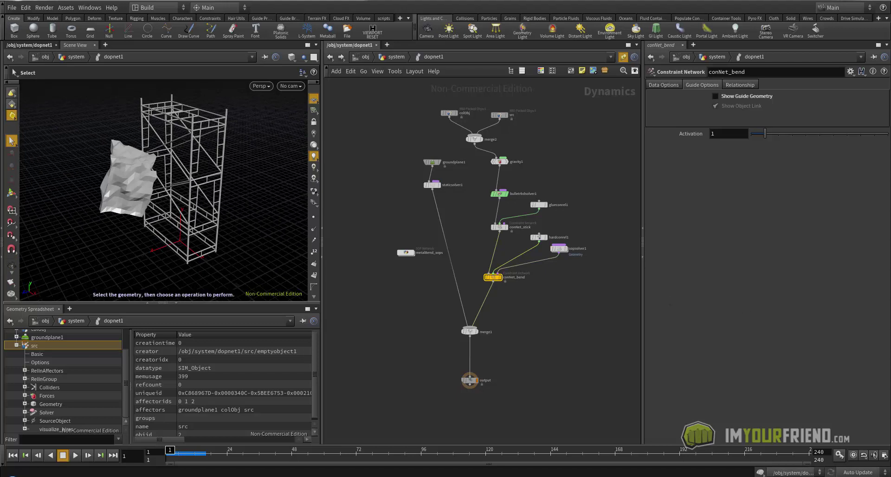
# - Add a Merge node between sopsolver1 and conNet_bend's solver input, rearranging hardconrel1 and sopsolver1 around it
pyautogui.scroll(3, 546, 288)
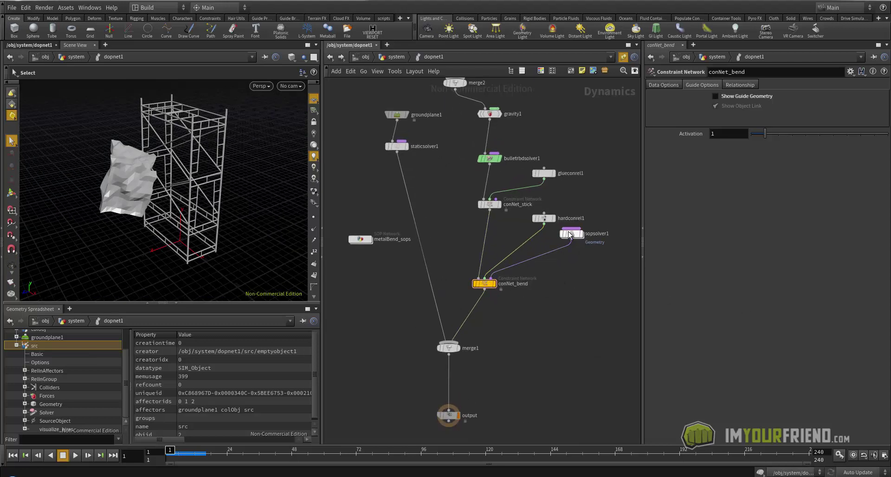
pyautogui.moveTo(538, 218); pyautogui.dragTo(512, 233)
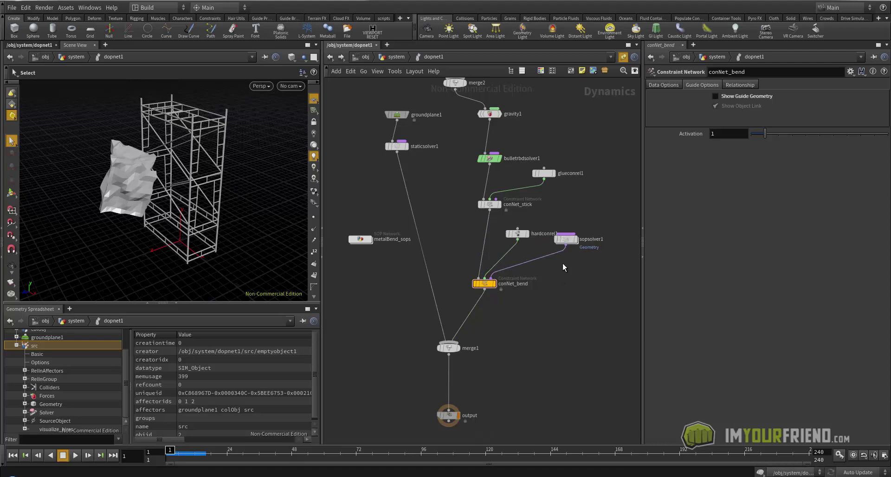
pyautogui.press('Tab')
pyautogui.write('MER')
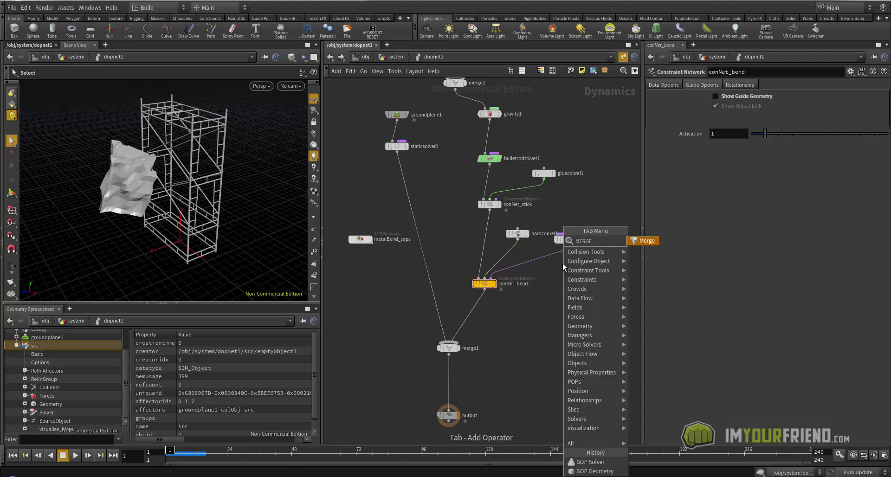
pyautogui.click(645, 241)
pyautogui.click(561, 274)
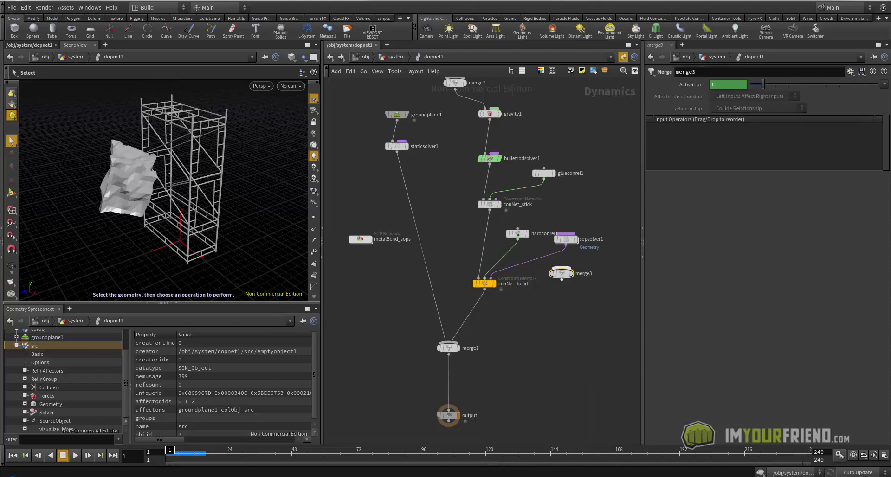
pyautogui.moveTo(547, 272); pyautogui.dragTo(459, 249)
pyautogui.moveTo(562, 240); pyautogui.dragTo(531, 233)
pyautogui.moveTo(538, 266); pyautogui.dragTo(544, 271)
# - Add a second SOP Solver beside sopsolver1 and connect it to merge3
pyautogui.press('Tab')
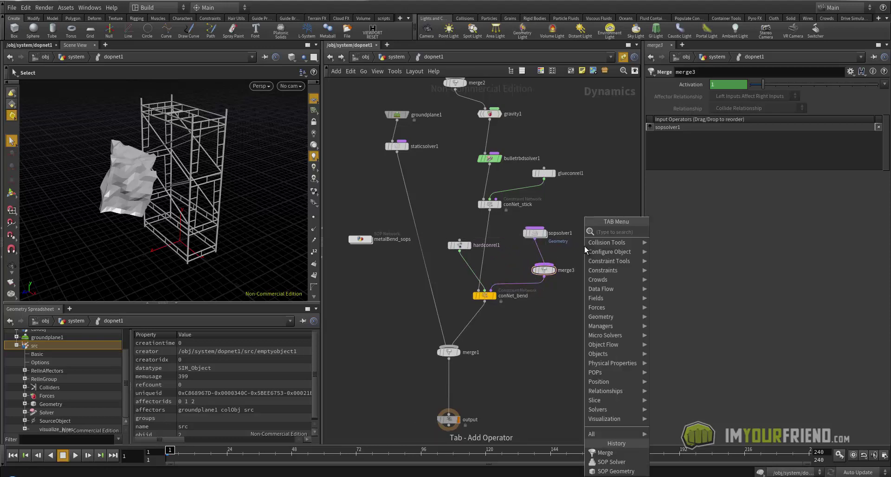
pyautogui.write('SOPSO')
pyautogui.press('Return')
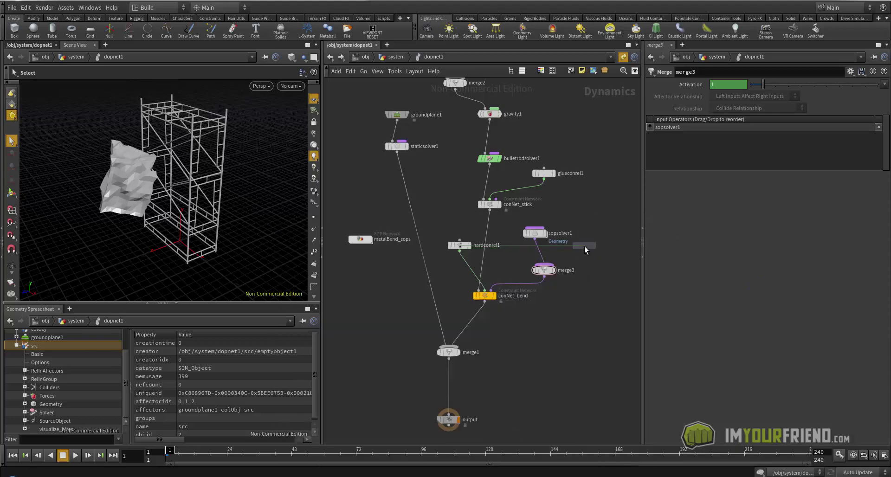
pyautogui.click(584, 245)
pyautogui.moveTo(584, 251); pyautogui.dragTo(548, 277)
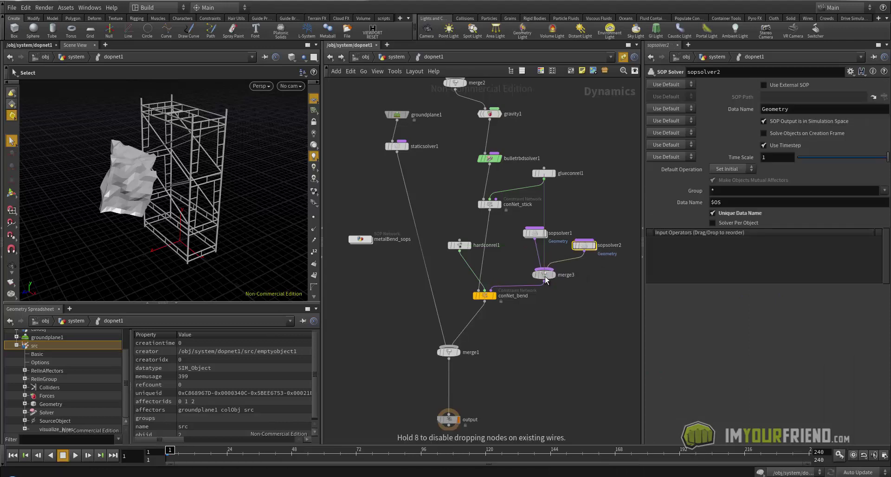
# - Inside sopsolver2, add an Attribute Wrangle fed by relationship_geometry
pyautogui.doubleClick(580, 245)
pyautogui.moveTo(566, 220); pyautogui.dragTo(503, 167, button='middle')
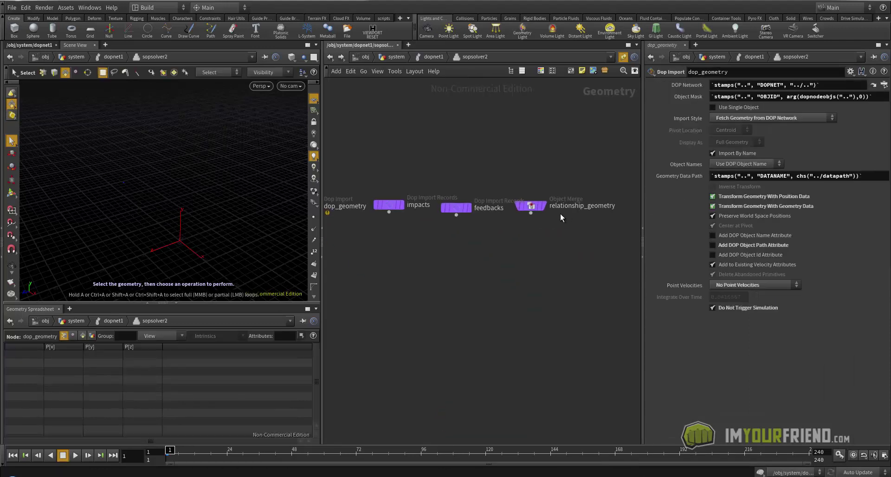
pyautogui.moveTo(529, 227)
pyautogui.moveTo(485, 241)
pyautogui.mouseDown(button='middle')
pyautogui.moveTo(578, 244)
pyautogui.moveTo(482, 244)
pyautogui.mouseUp(button='middle')
pyautogui.press('Tab')
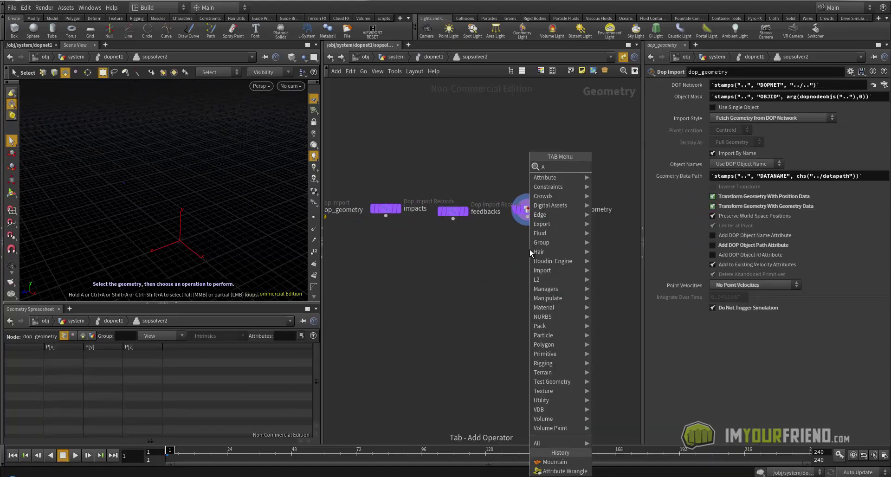
pyautogui.click(606, 165)
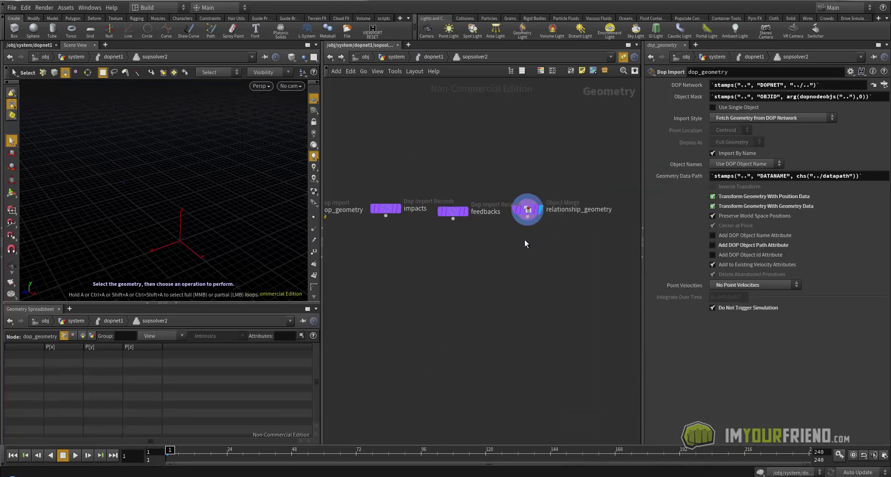
pyautogui.click(522, 266)
pyautogui.click(533, 266)
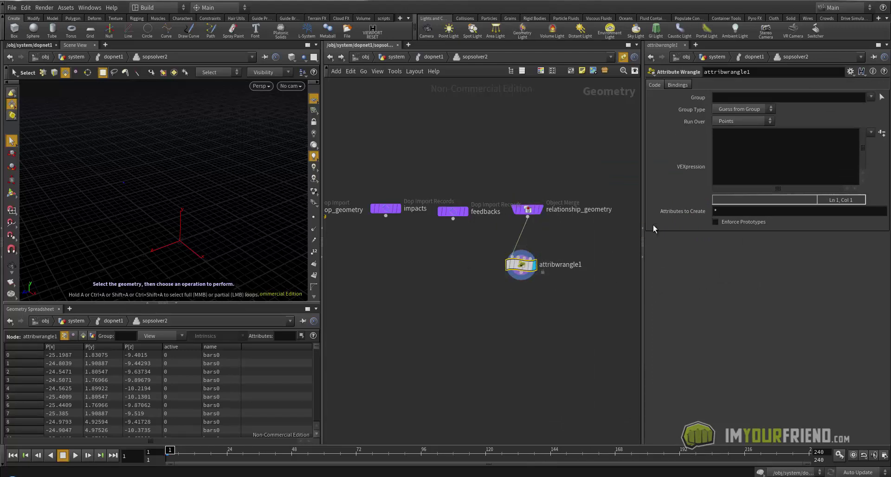
# - Set the wrangle to run over Primitives and begin its VEX code with the condition if (f@distance > ch("break_me")){
pyautogui.click(738, 120)
pyautogui.click(734, 139)
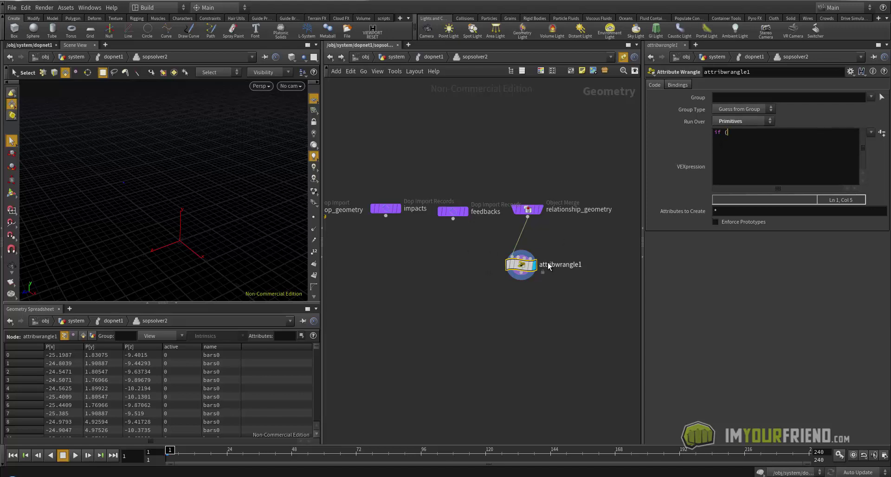
pyautogui.moveTo(534, 268)
pyautogui.write('@distance')
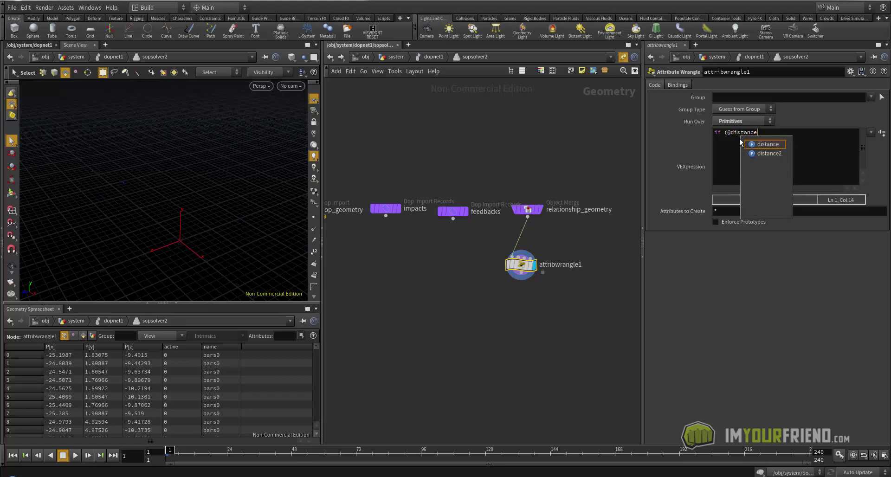
pyautogui.hotkey('ctrl', 'Left')
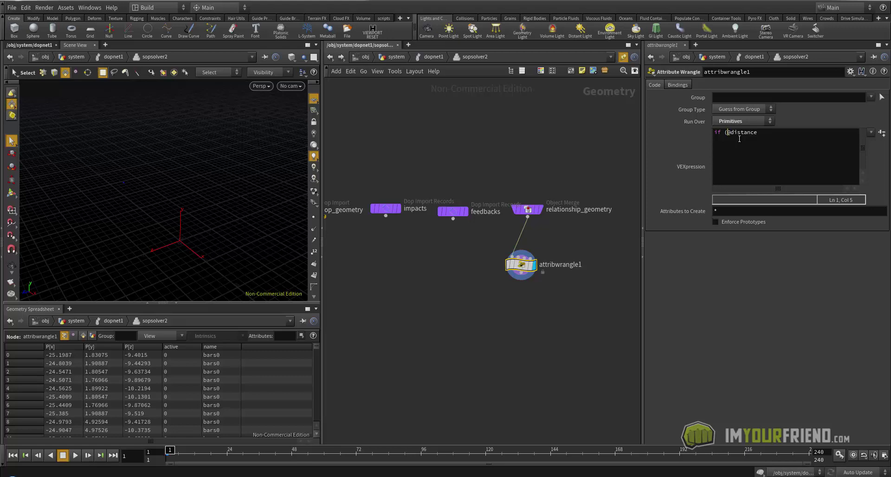
pyautogui.write('f')
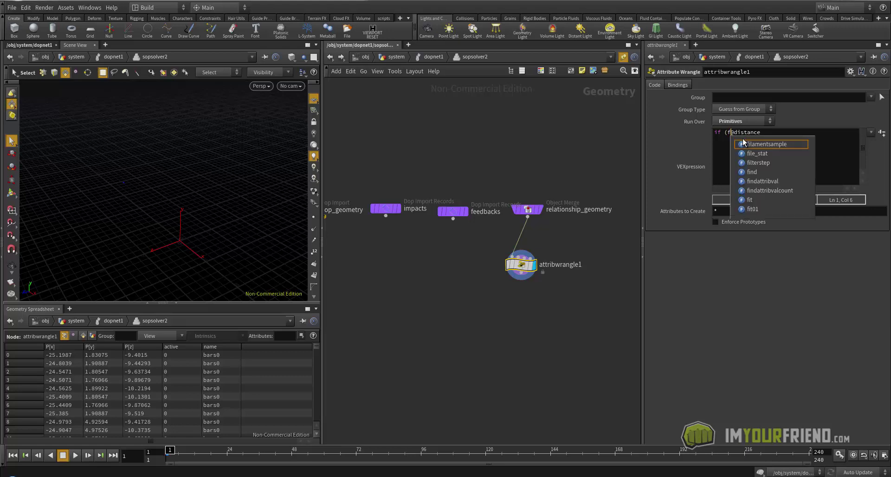
pyautogui.click(771, 135)
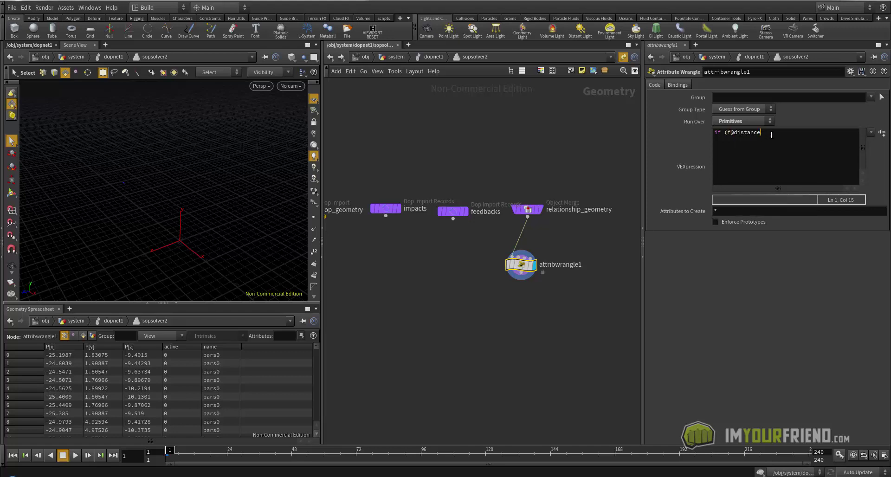
pyautogui.write('>')
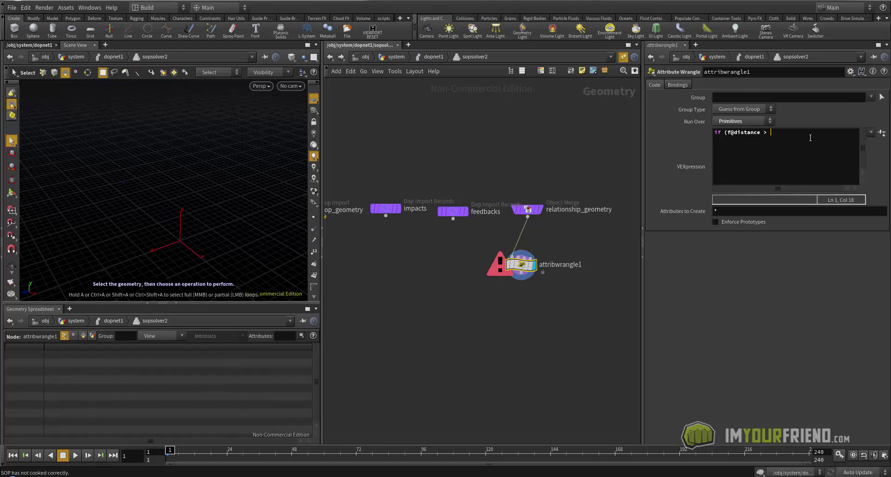
pyautogui.write('ch')
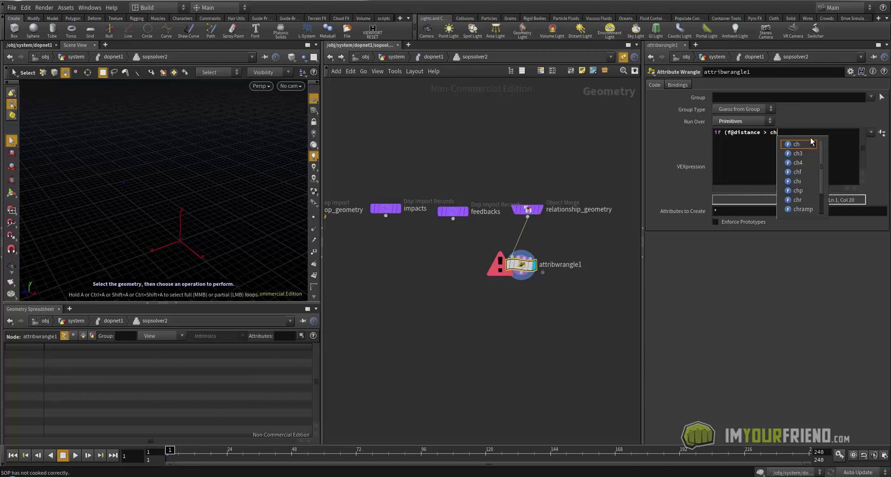
pyautogui.write('(')
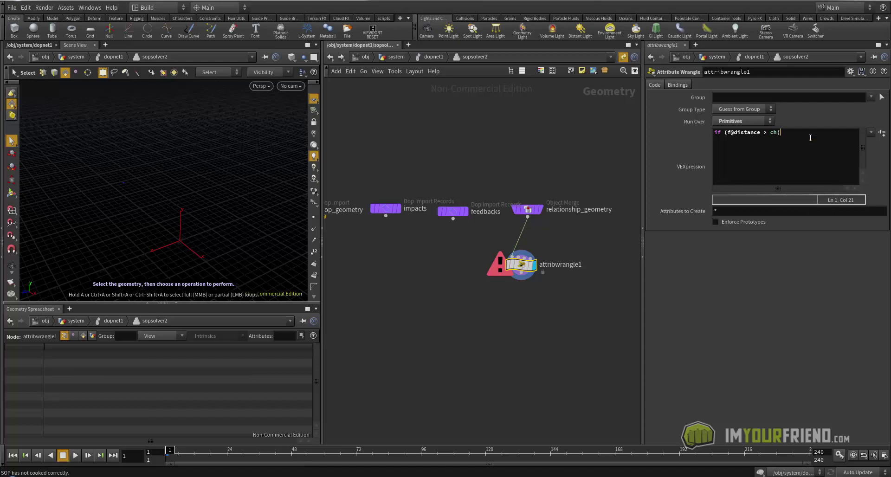
pyautogui.write('"break _me")){')
pyautogui.press('Return')
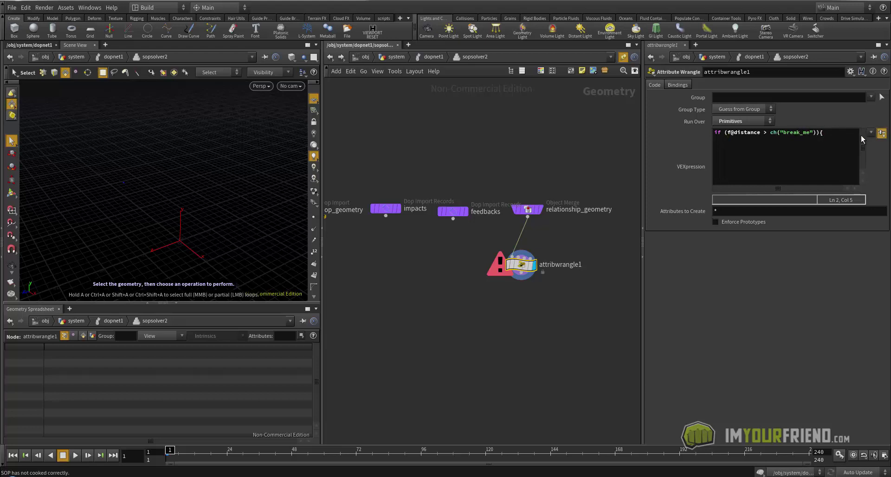
# - Create the wrangle's break_me parameter from the code and set Break Me to 0.068
pyautogui.click(882, 133)
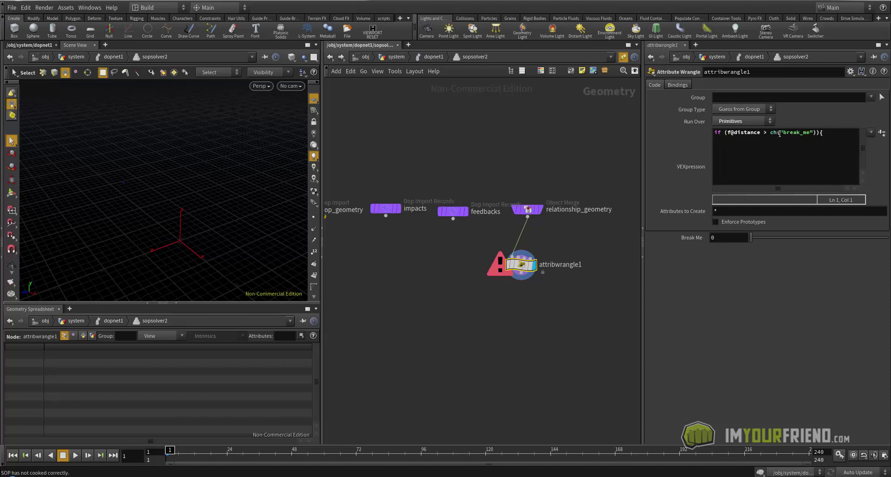
pyautogui.moveTo(761, 241); pyautogui.dragTo(759, 245)
pyautogui.click(741, 135)
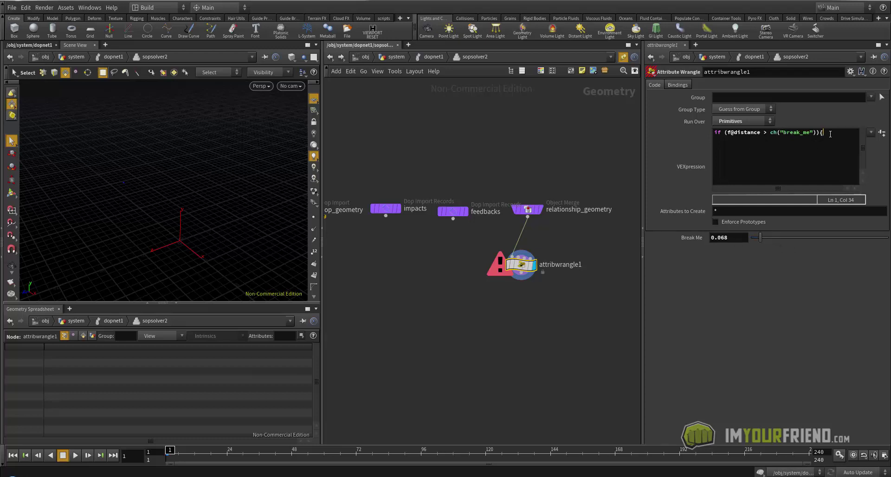
pyautogui.press('Return')
pyautogui.write('remo')
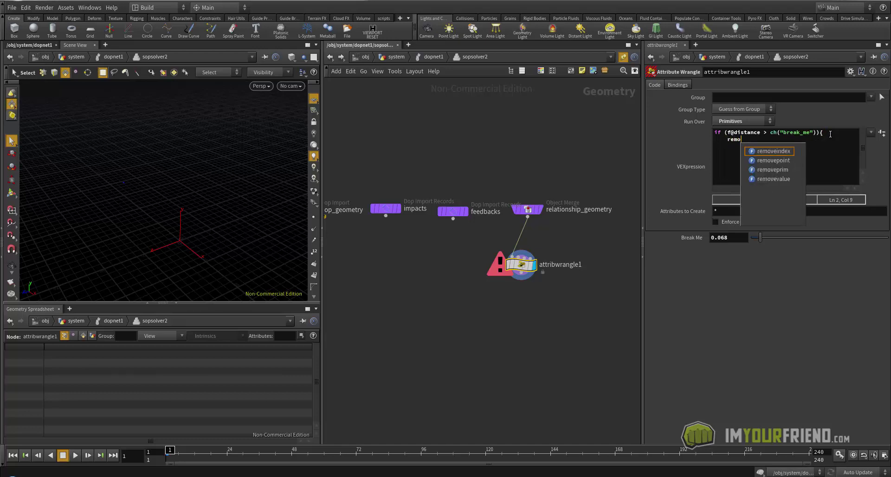
pyautogui.write('veprime')
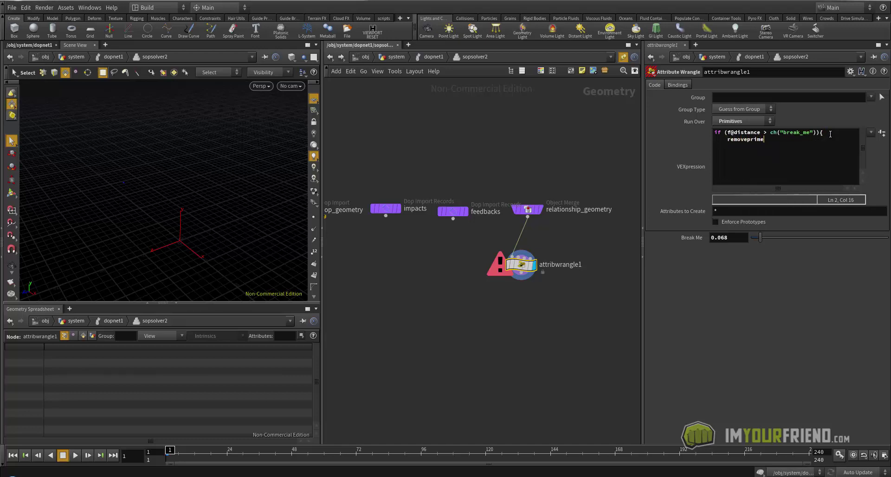
pyautogui.press('BackSpace')
pyautogui.write('(0,@primnum,0);')
pyautogui.press('Return')
pyautogui.write('}')
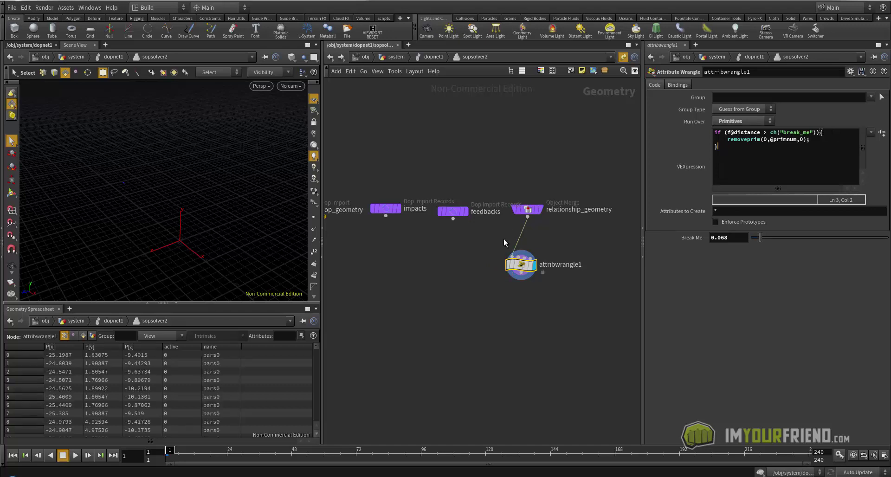
# - Raise the wrangle's Break Me threshold and return to the dopnet1 level
pyautogui.moveTo(465, 234); pyautogui.dragTo(596, 297)
pyautogui.moveTo(759, 237); pyautogui.dragTo(815, 239)
pyautogui.click(434, 57)
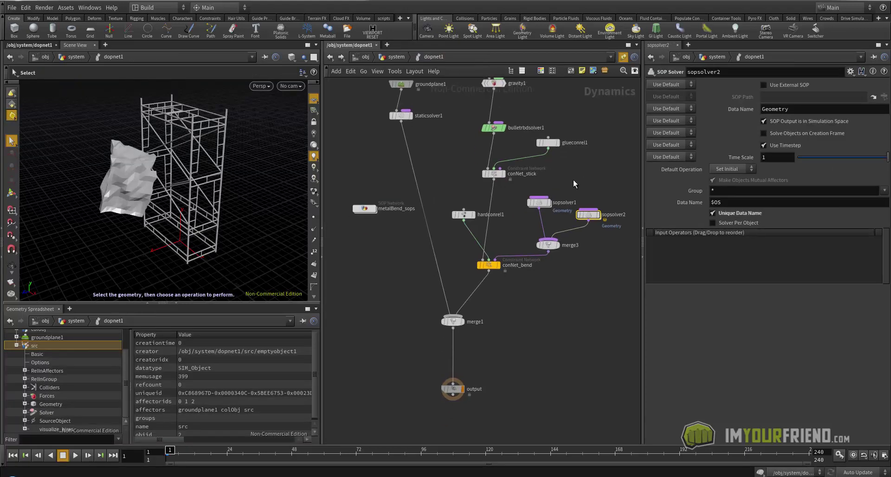
# - Save the file and run the simulation with the distance-based constraint breaking
pyautogui.hotkey('ctrl', 's')
pyautogui.press('Escape')
pyautogui.moveTo(253, 227); pyautogui.dragTo(218, 213)
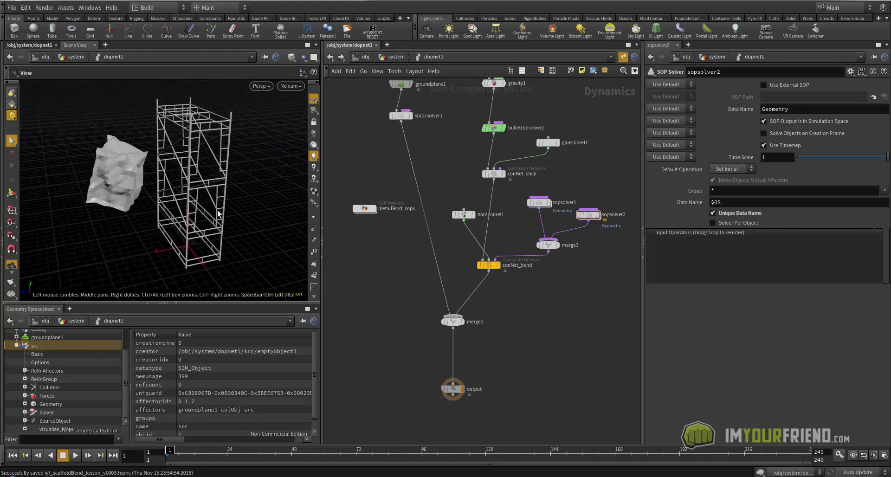
pyautogui.press('Up')
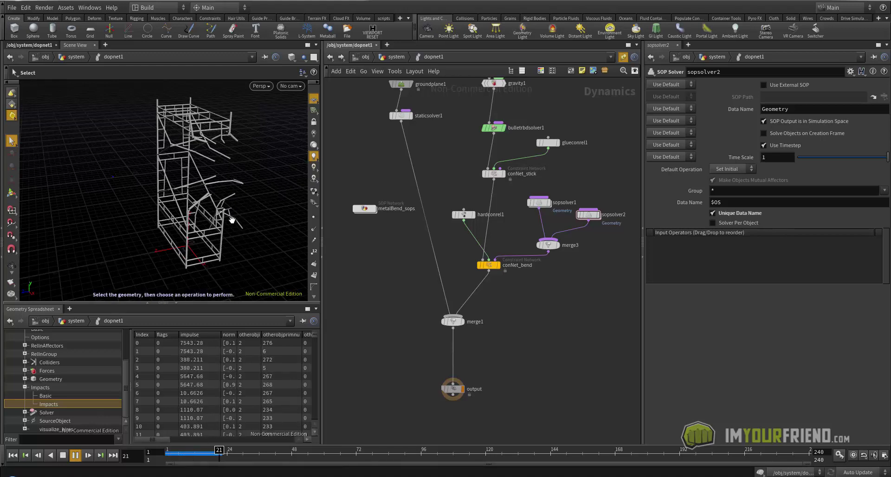
# - Examine the scaffold's broken and bent bars at frame 13 from different angles
pyautogui.keyDown('alt'); pyautogui.moveTo(231, 220); pyautogui.dragTo(163, 232); pyautogui.keyUp('alt')
pyautogui.click(198, 457)
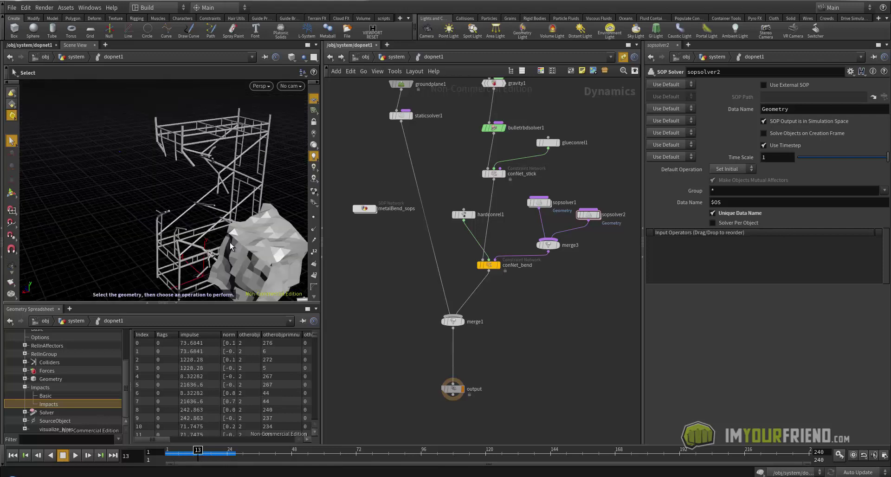
pyautogui.moveTo(230, 246); pyautogui.dragTo(149, 181)
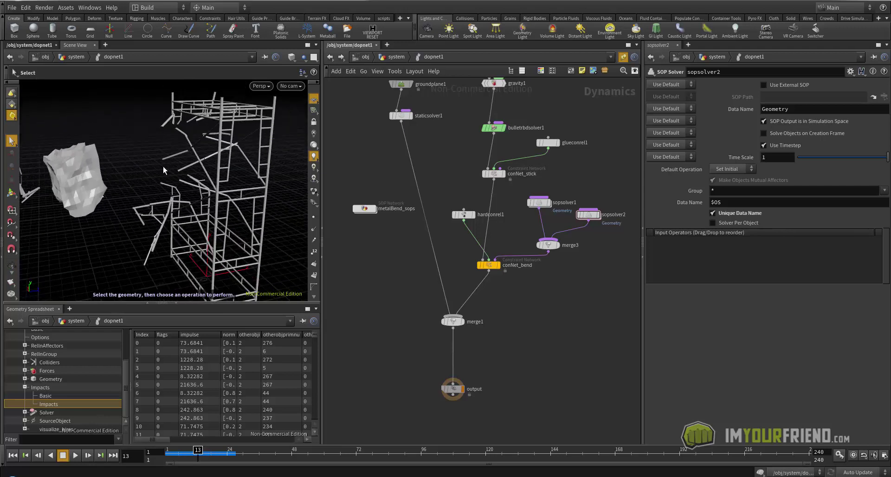
# - Inspect the force threshold in attribwrangle3's code inside metalBend_sops, and return to dopnet1
pyautogui.doubleClick(364, 210)
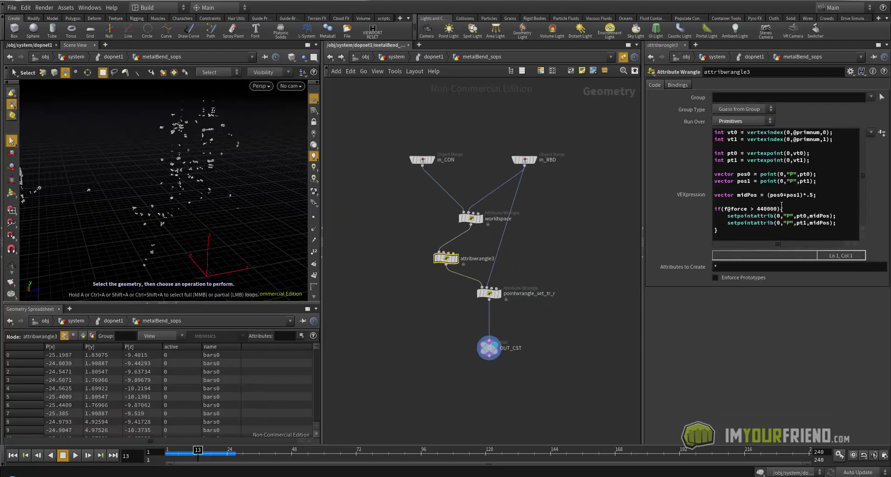
pyautogui.moveTo(778, 209); pyautogui.dragTo(755, 209)
pyautogui.click(433, 57)
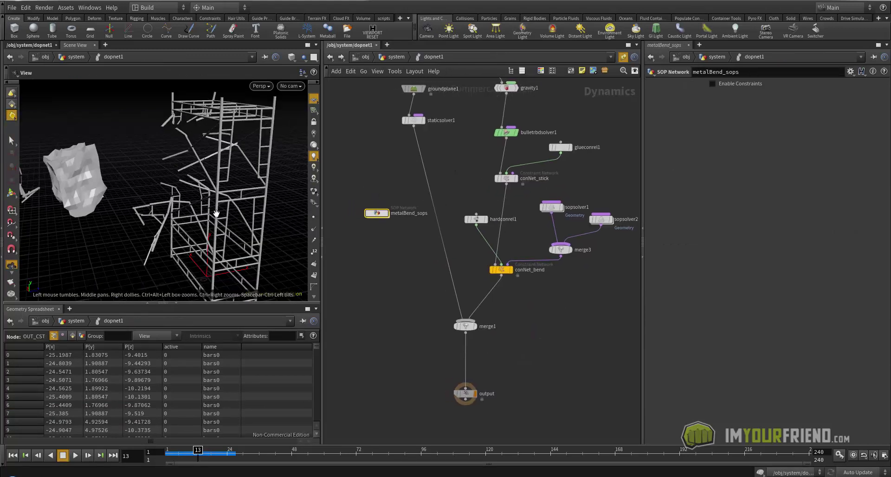
# - Replay the simulation from the first frame and examine the impact on the scaffold up close
pyautogui.moveTo(216, 214); pyautogui.dragTo(226, 189)
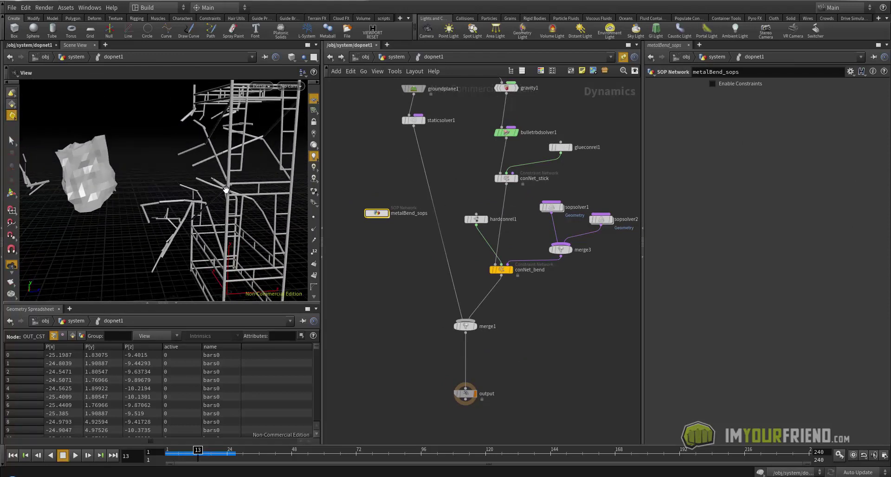
pyautogui.press('Up')
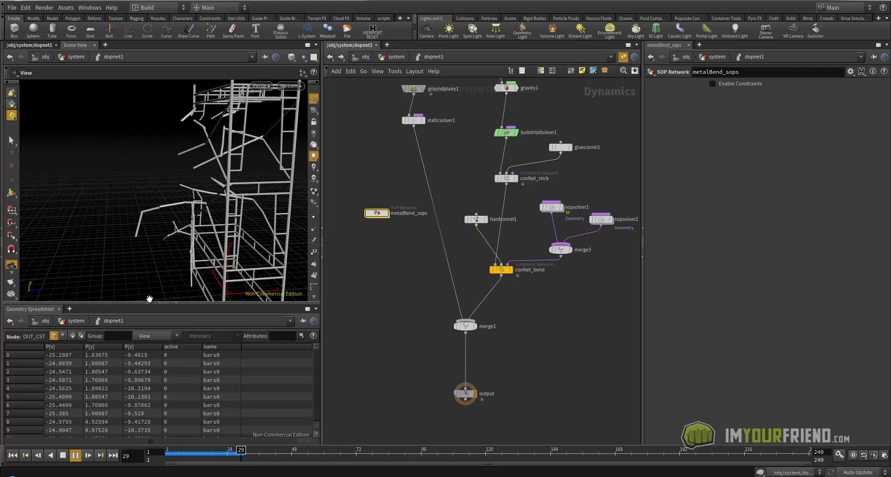
pyautogui.press('Up')
pyautogui.hotkey('ctrl', 'Up')
pyautogui.press('Up')
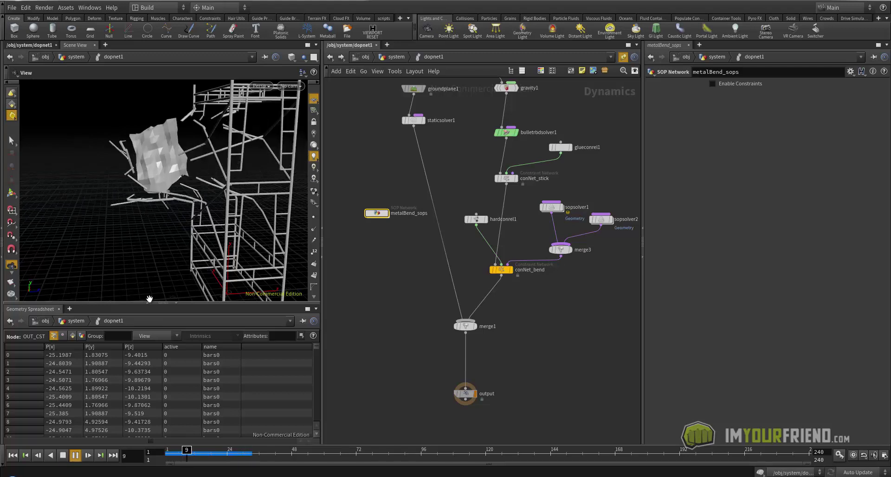
# - Replay the simulation and examine the rock's impact on the scaffold around frame 14 from the other side
pyautogui.press('Up')
pyautogui.hotkey('ctrl', 'Up')
pyautogui.press('Up')
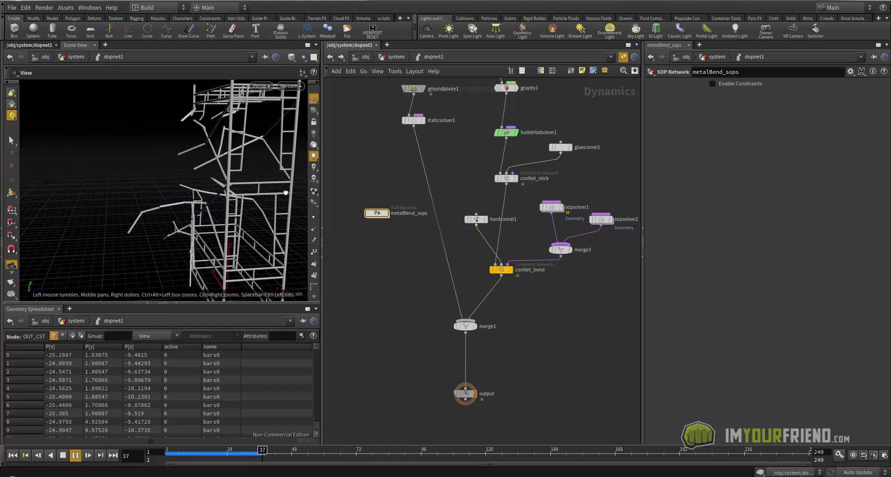
pyautogui.moveTo(179, 191); pyautogui.dragTo(241, 193)
pyautogui.click(201, 458)
pyautogui.moveTo(204, 222)
pyautogui.mouseDown()
pyautogui.moveTo(119, 223)
pyautogui.moveTo(305, 224)
pyautogui.moveTo(253, 224)
pyautogui.mouseUp()
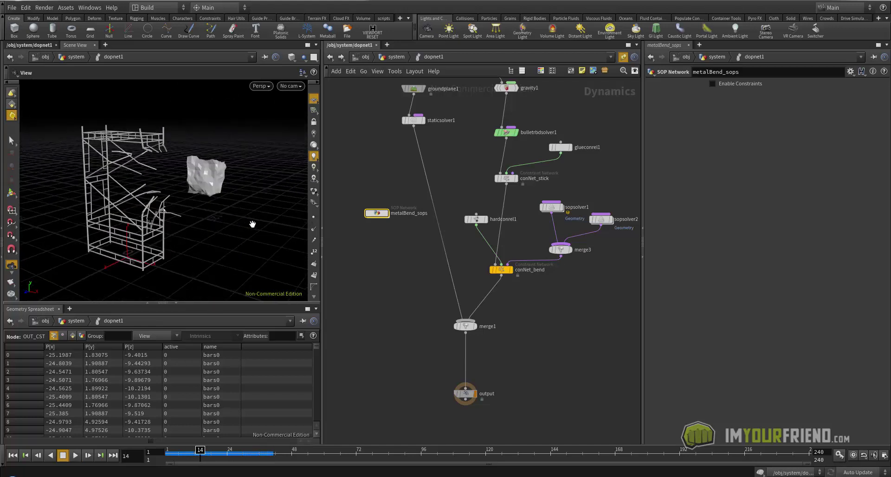
pyautogui.press('Up')
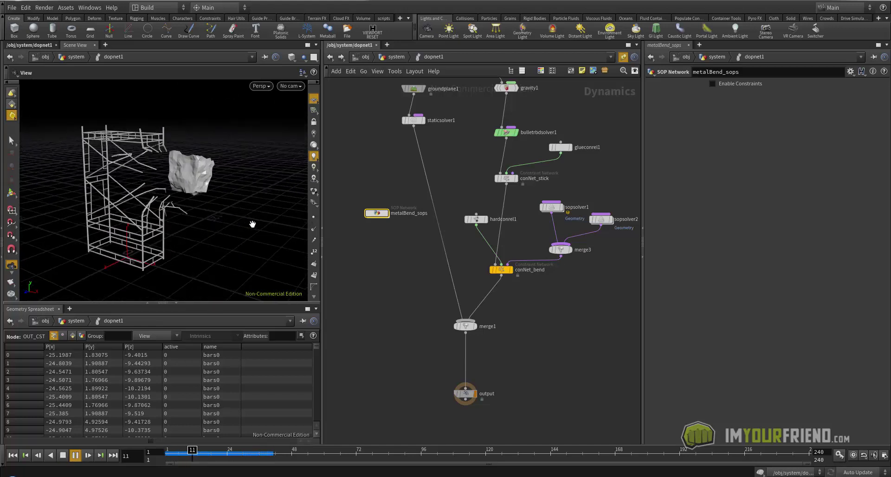
pyautogui.hotkey('ctrl', 'Up')
# - Set the force threshold in attribwrangle3's code inside metalBend_sops to 44000 and return to dopnet1
pyautogui.doubleClick(378, 214)
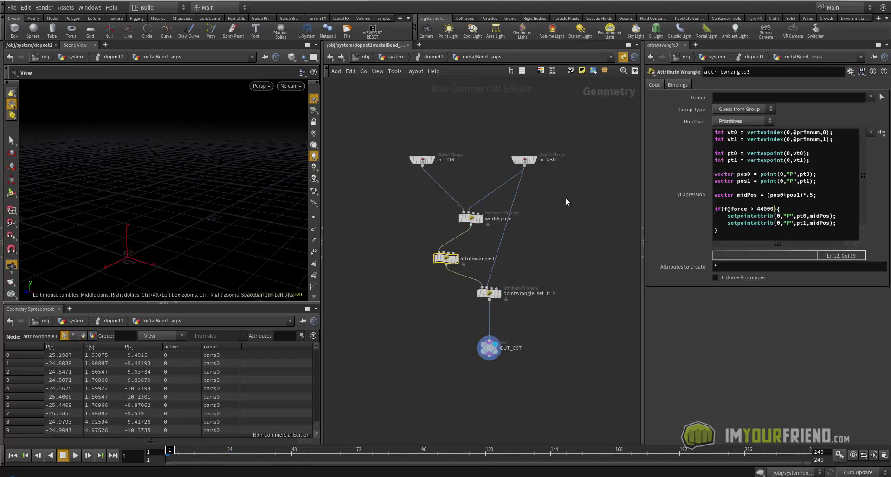
pyautogui.click(432, 57)
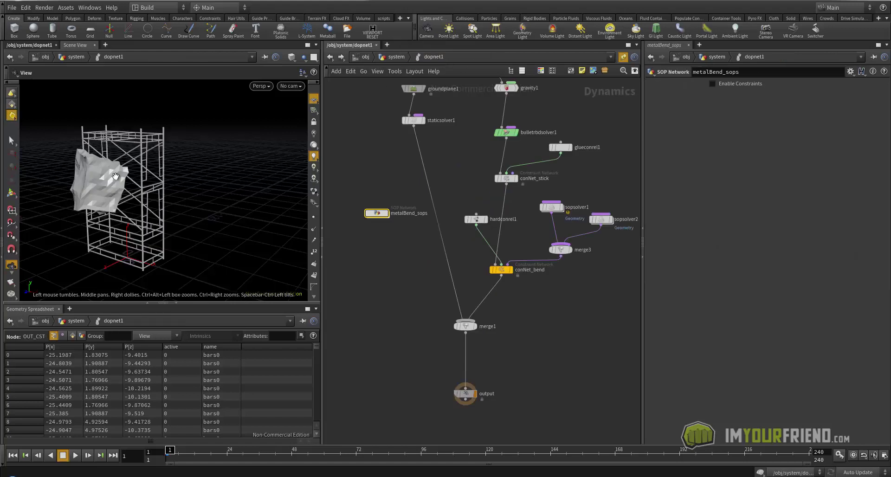
pyautogui.moveTo(194, 164); pyautogui.dragTo(186, 168)
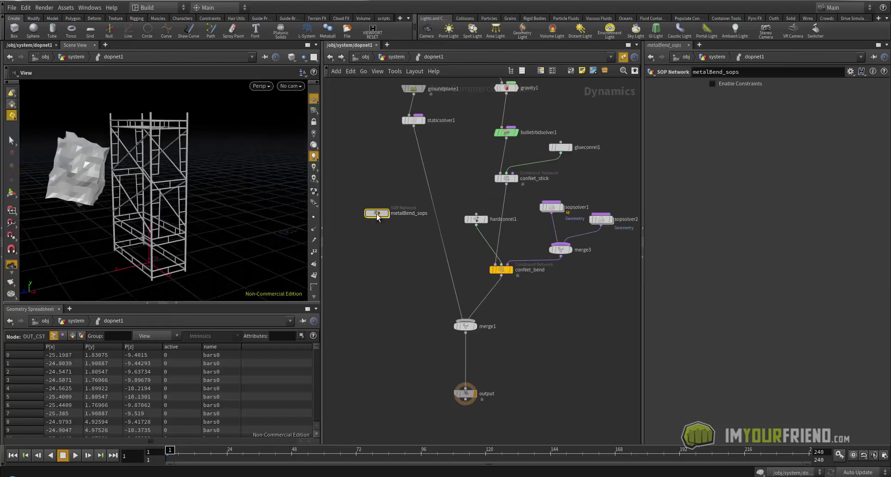
pyautogui.doubleClick(376, 213)
pyautogui.click(433, 57)
pyautogui.moveTo(219, 252); pyautogui.dragTo(173, 221)
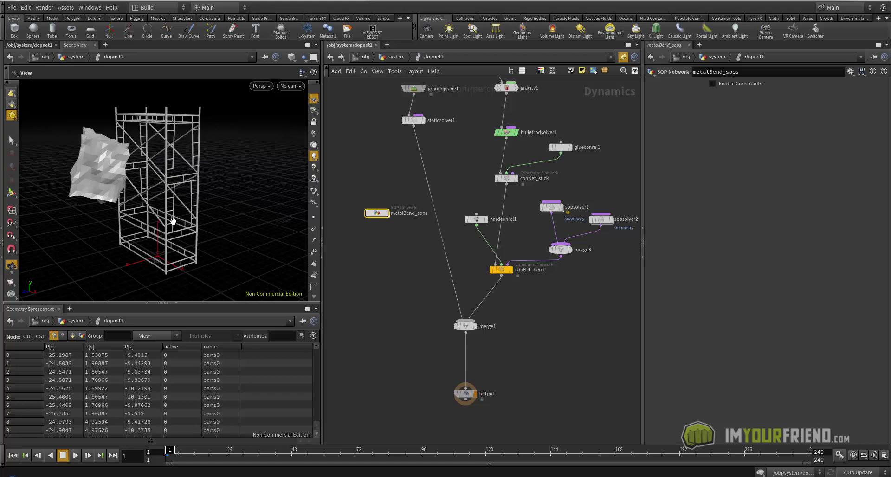
# - Fit the whole dopnet1 network in view and check the creation settings of the src packed object
pyautogui.press('h')
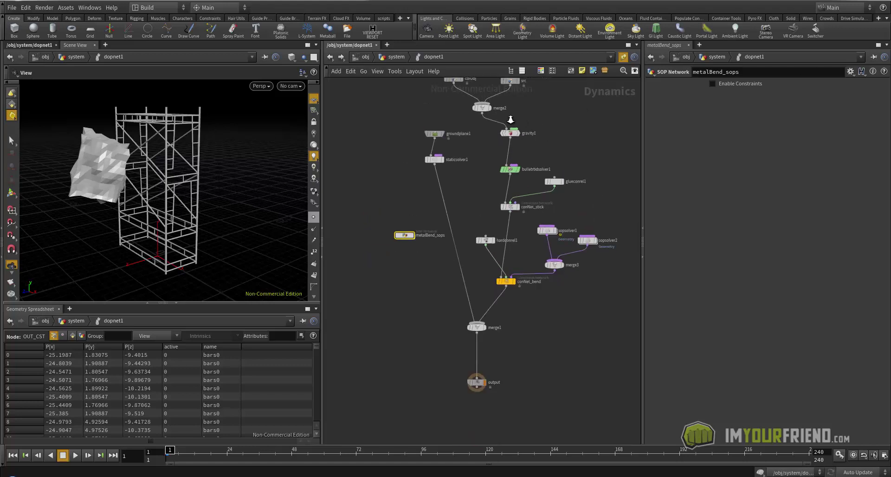
pyautogui.click(512, 92)
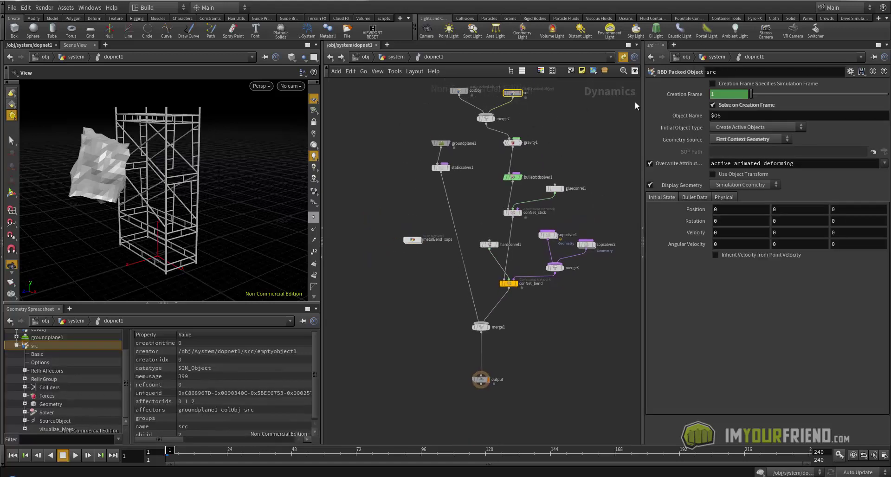
pyautogui.click(731, 105)
# - Run the simulation from dopnet1 to check the impact on the scaffold, and rewind to the first frame
pyautogui.moveTo(381, 278); pyautogui.dragTo(418, 257, button='right')
pyautogui.moveTo(419, 256); pyautogui.dragTo(413, 258, button='middle')
pyautogui.moveTo(392, 242); pyautogui.dragTo(436, 183)
pyautogui.click(427, 280)
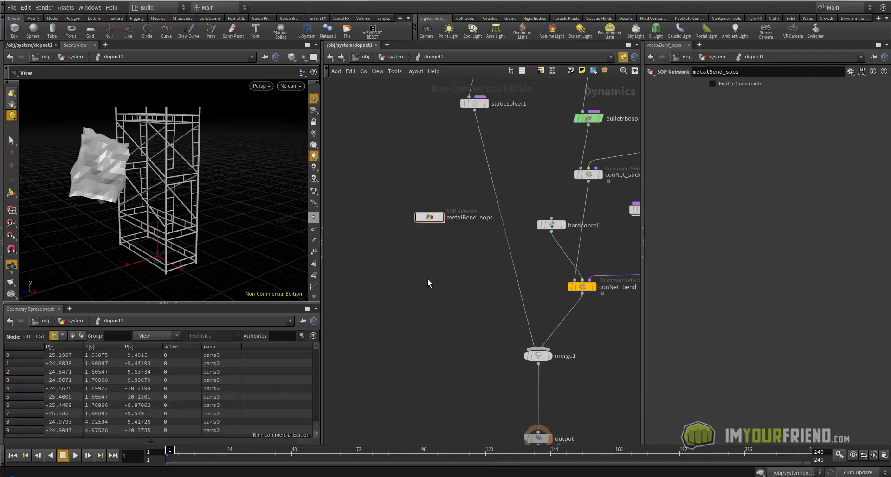
pyautogui.press('Up')
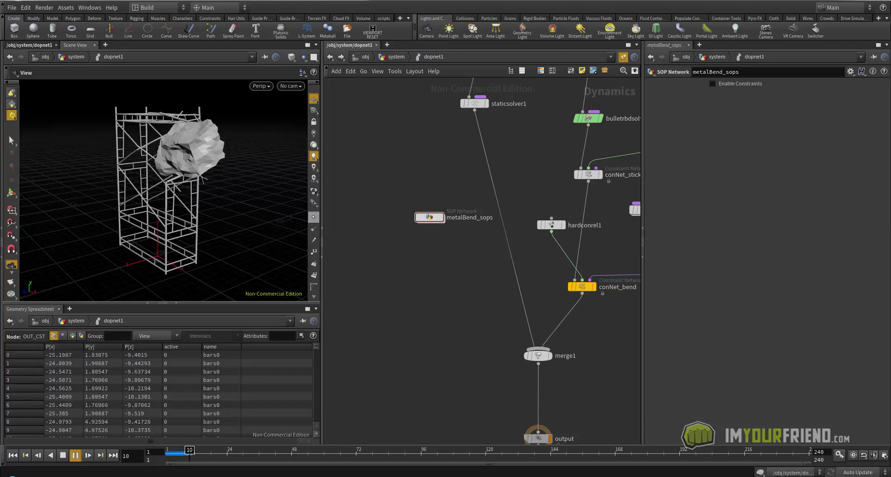
pyautogui.hotkey('ctrl', 'Up')
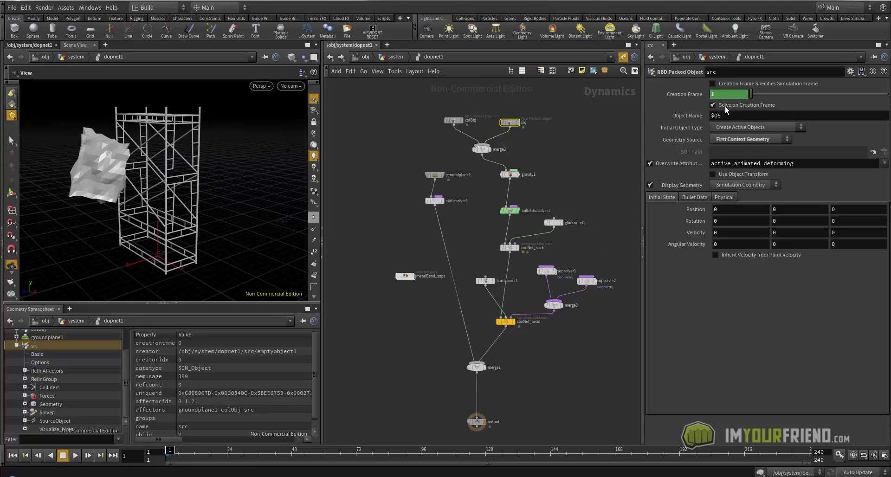
# - Simulate the impact again, examine the broken and bent bars from the opposite side, and rewind
pyautogui.press('s')
pyautogui.press('Up')
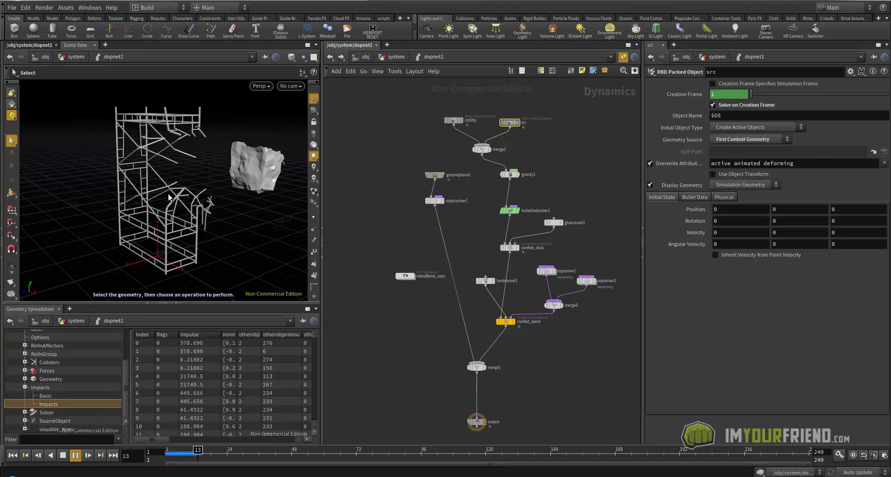
pyautogui.click(190, 454)
pyautogui.keyDown('alt'); pyautogui.moveTo(220, 209); pyautogui.dragTo(71, 199); pyautogui.keyUp('alt')
pyautogui.keyDown('alt'); pyautogui.moveTo(71, 199); pyautogui.dragTo(109, 196, button='right'); pyautogui.keyUp('alt')
pyautogui.hotkey('ctrl', 'Up')
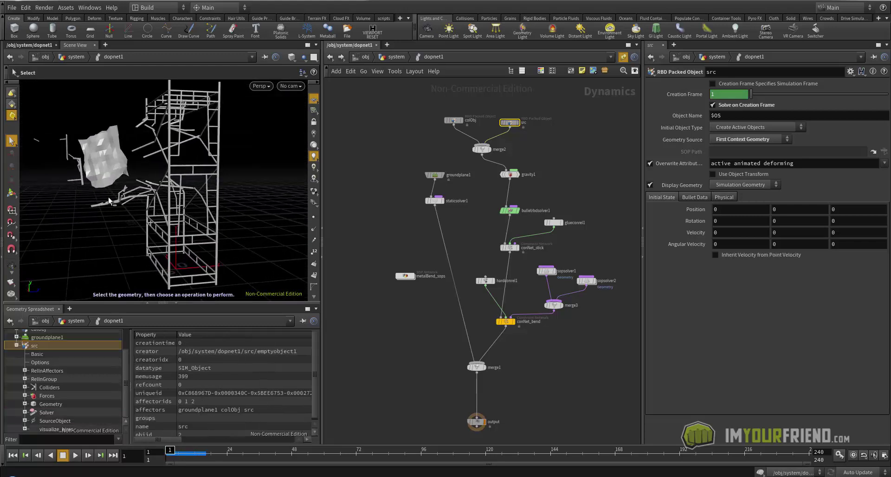
# - Replay the impact, scrub to the collision around frame 7, and view the intact scaffold from another angle at frame 1
pyautogui.press('Up')
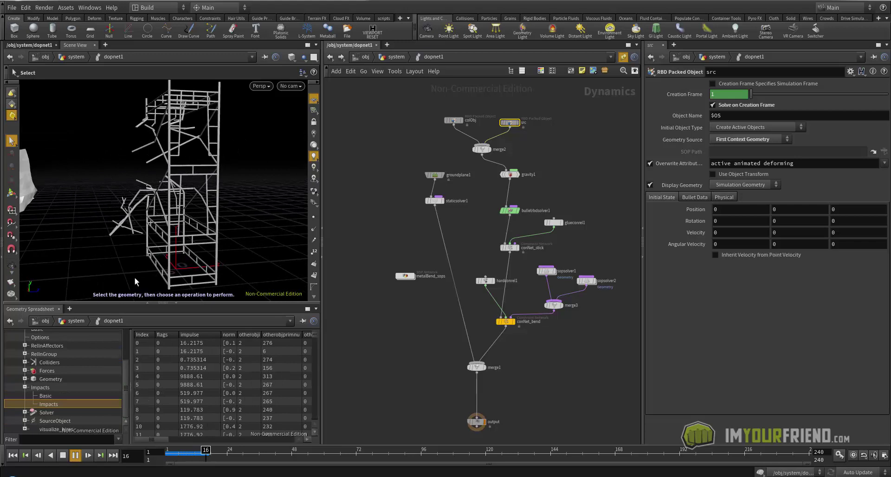
pyautogui.click(184, 450)
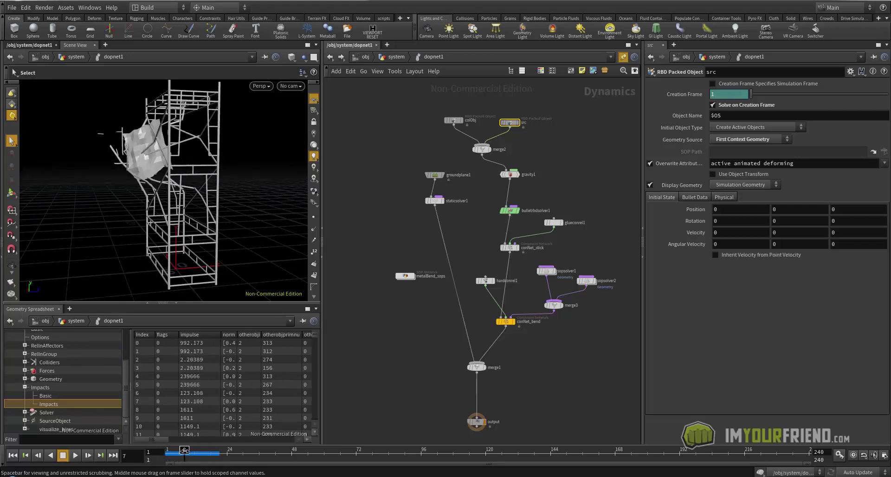
pyautogui.moveTo(185, 450); pyautogui.dragTo(187, 450)
pyautogui.hotkey('ctrl', 'Up')
pyautogui.keyDown('alt'); pyautogui.moveTo(186, 195); pyautogui.dragTo(269, 204); pyautogui.keyUp('alt')
pyautogui.keyDown('alt'); pyautogui.moveTo(269, 204); pyautogui.dragTo(224, 207, button='right'); pyautogui.keyUp('alt')
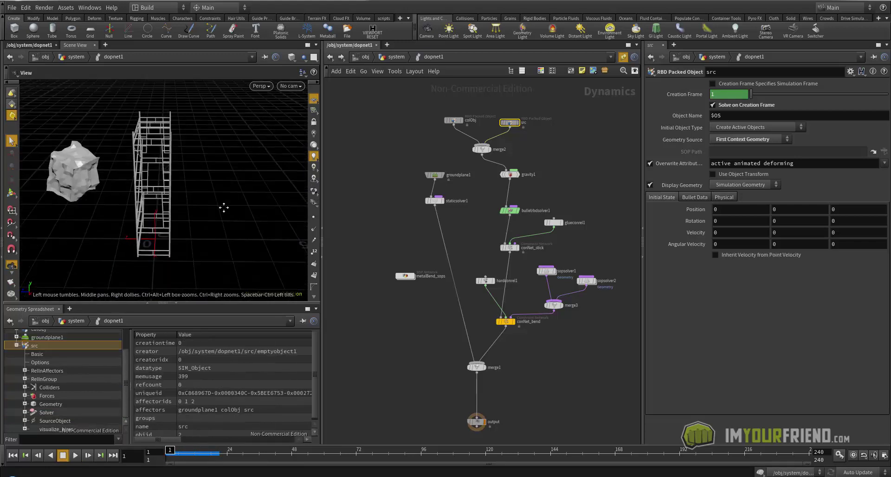
pyautogui.keyDown('alt'); pyautogui.moveTo(223, 208); pyautogui.dragTo(259, 199); pyautogui.keyUp('alt')
# - Adjust the force threshold in attribwrangle3's code inside metalBend_sops, and rerun the simulation from dopnet1
pyautogui.doubleClick(405, 276)
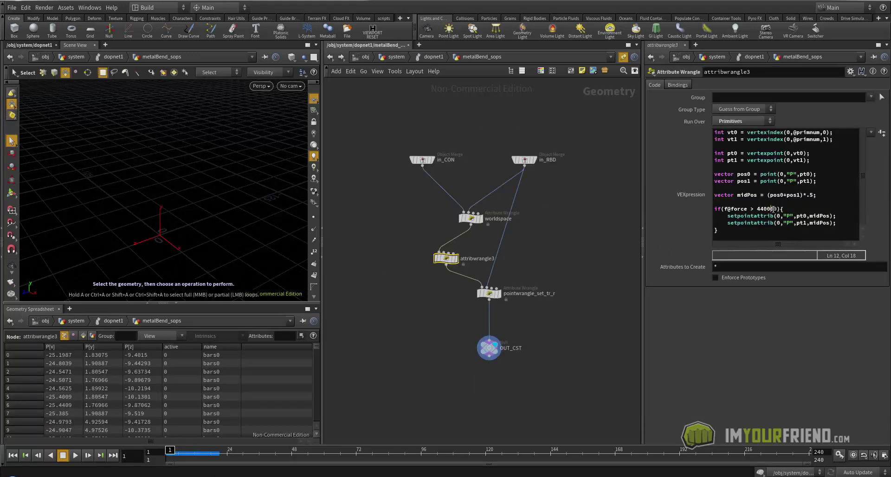
pyautogui.click(433, 56)
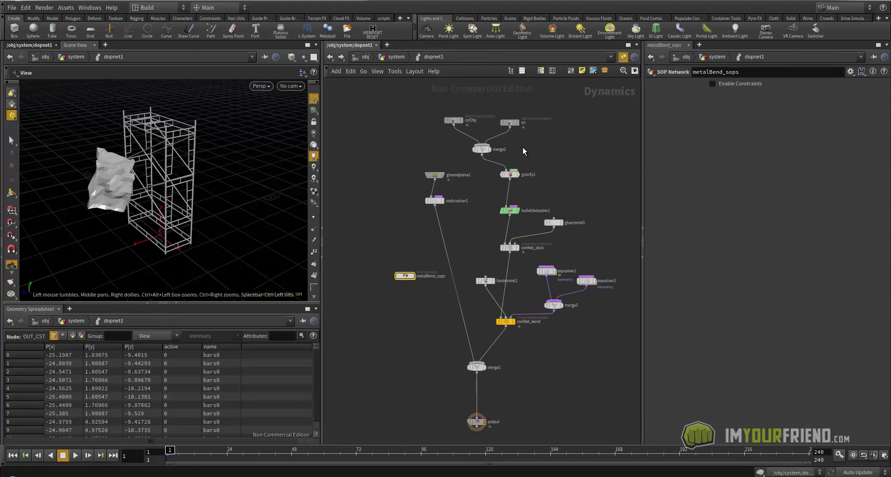
pyautogui.click(509, 122)
pyautogui.press('Up')
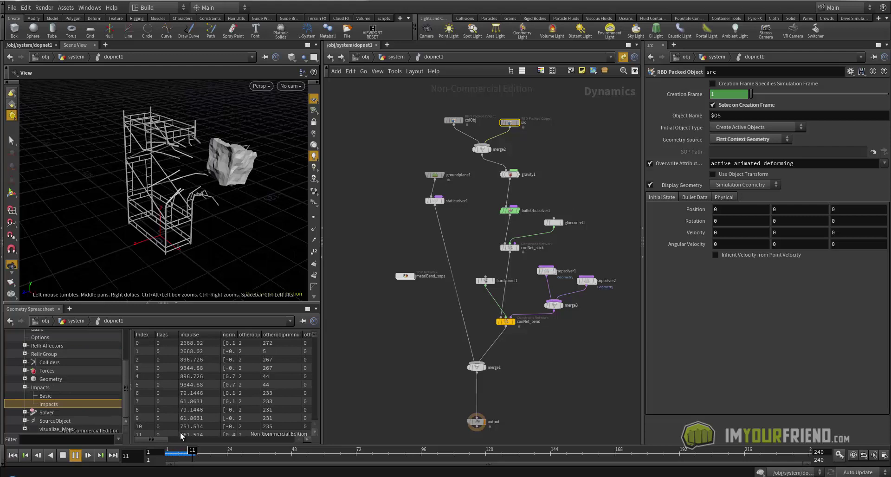
pyautogui.hotkey('ctrl', 'Up')
pyautogui.moveTo(175, 100); pyautogui.dragTo(227, 130)
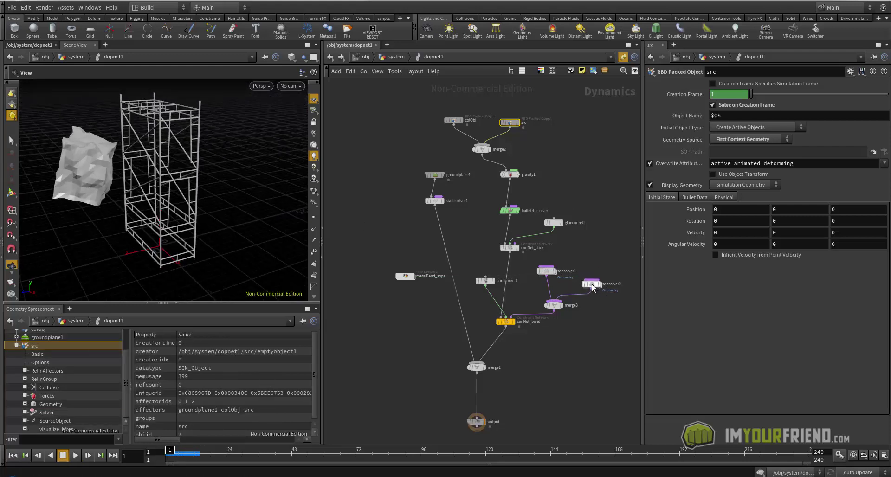
# - Change the Break Me distance of attribwrangle1 inside sopsolver2, and rerun the simulation from dopnet1
pyautogui.doubleClick(589, 282)
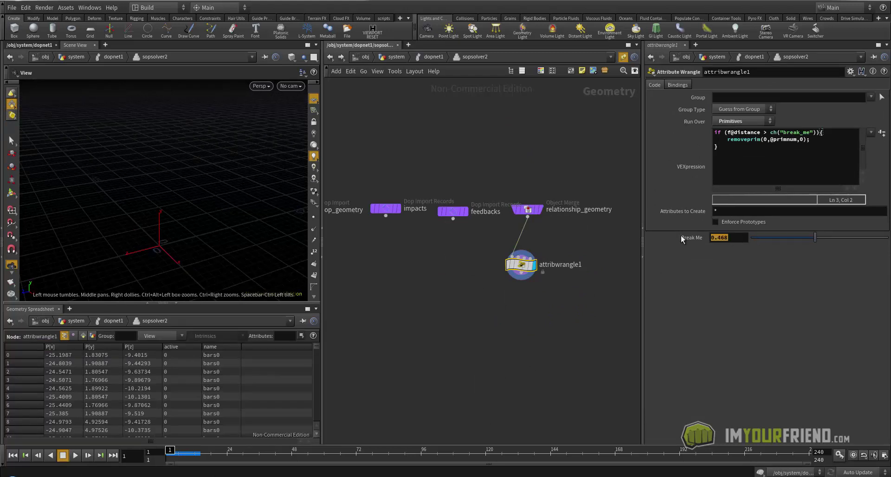
pyautogui.click(433, 56)
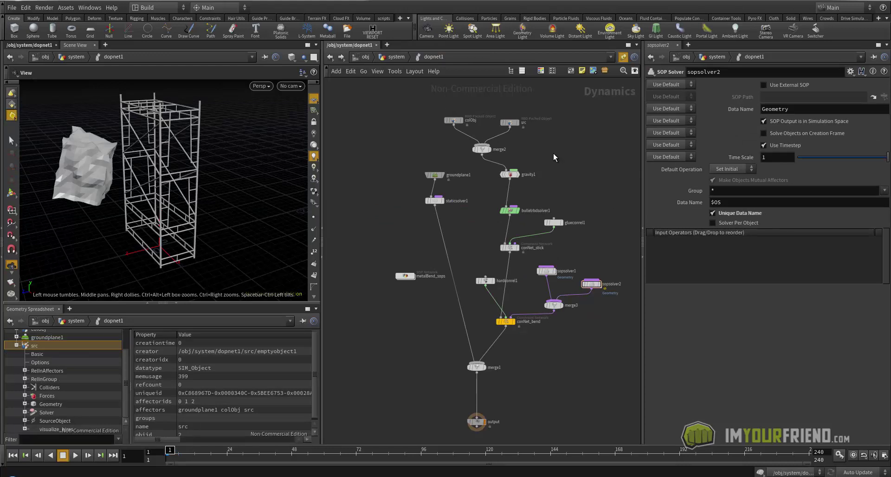
pyautogui.press('Up')
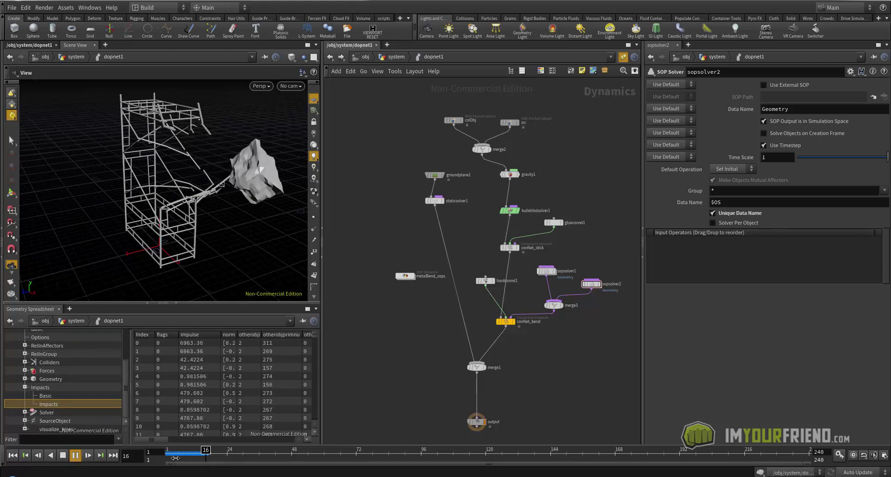
pyautogui.moveTo(175, 458); pyautogui.dragTo(158, 458)
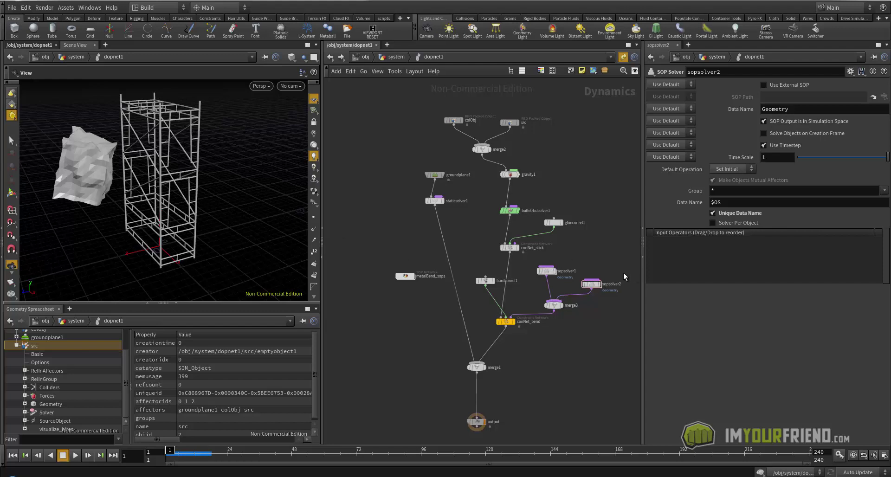
# - Set the density of the colObj packed object to 700
pyautogui.moveTo(416, 145); pyautogui.dragTo(467, 106)
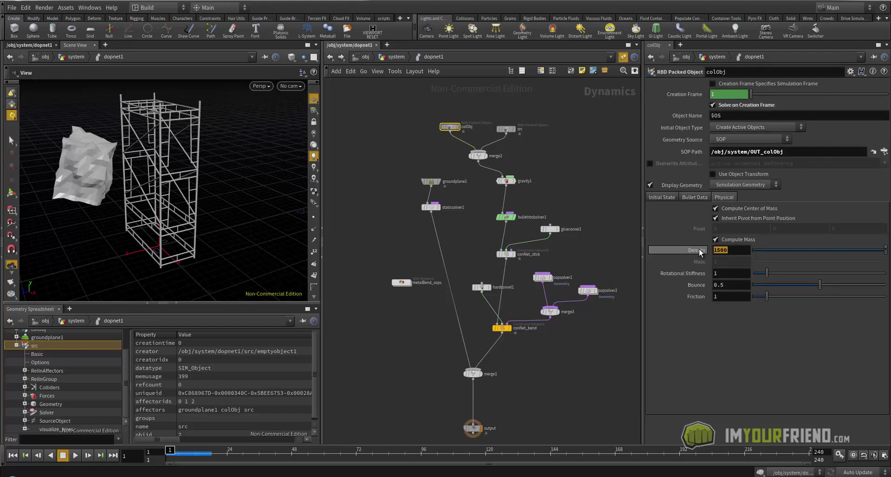
pyautogui.write('700')
pyautogui.moveTo(224, 222); pyautogui.dragTo(257, 251)
# - Set the strength of the glueconrel1 constraint relationship to 3e+07 and save the file
pyautogui.moveTo(528, 282); pyautogui.dragTo(527, 273, button='middle')
pyautogui.click(503, 318)
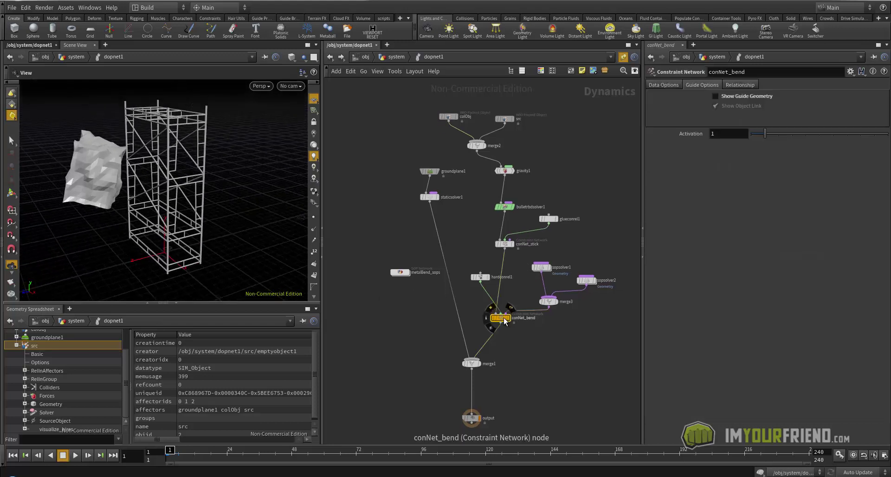
pyautogui.click(549, 218)
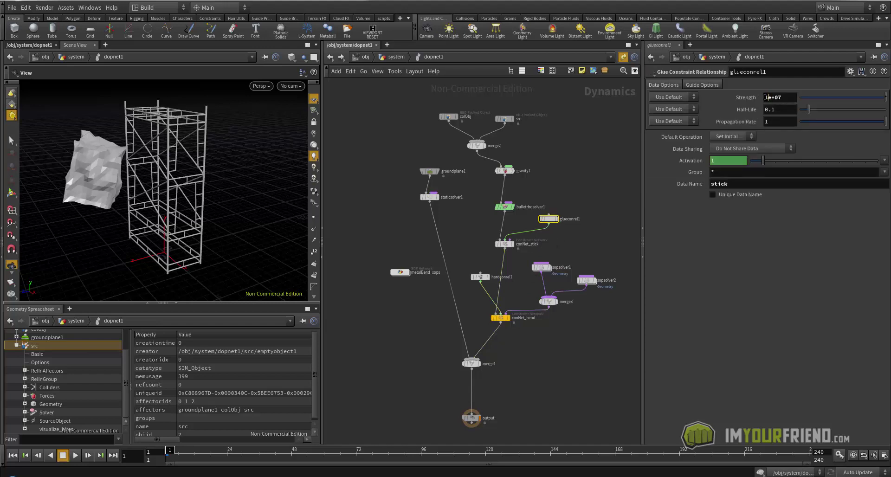
pyautogui.hotkey('ctrl', 's')
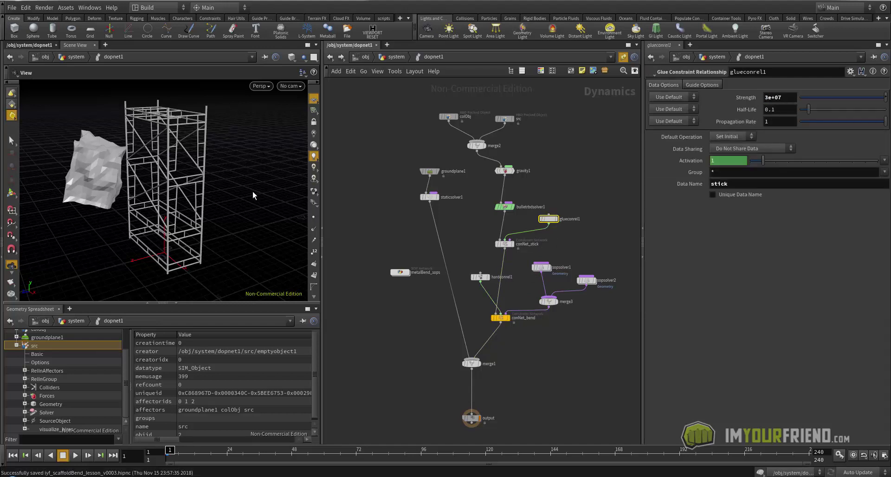
# - Run the simulation with the new density and glue strength, watching the scaffold from a rotated view, and stop playback
pyautogui.press('s')
pyautogui.press('Up')
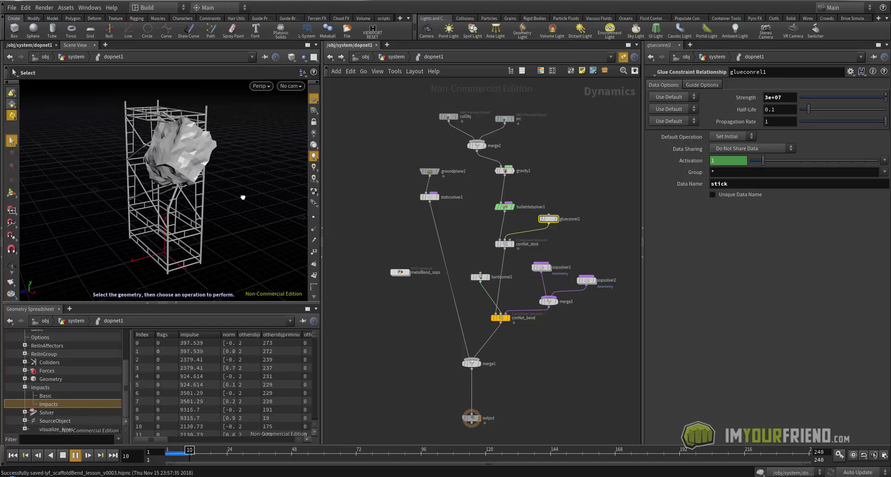
pyautogui.press('Escape')
pyautogui.moveTo(288, 195); pyautogui.dragTo(324, 197)
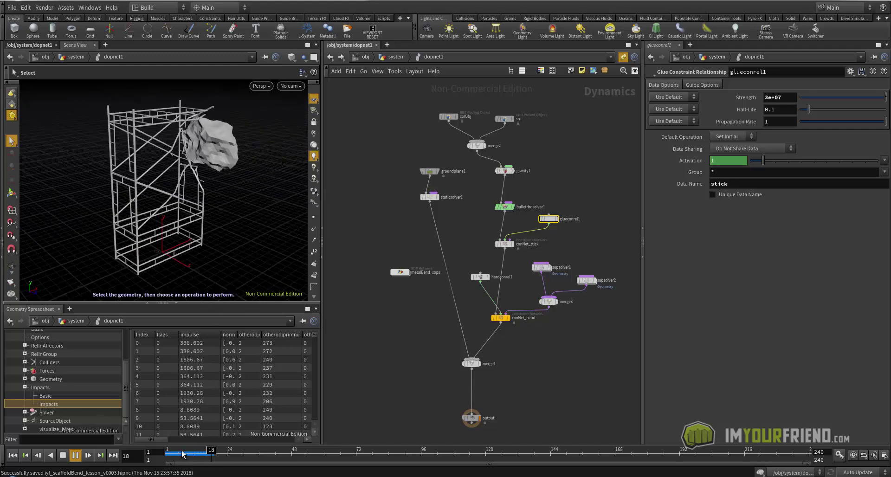
pyautogui.click(63, 455)
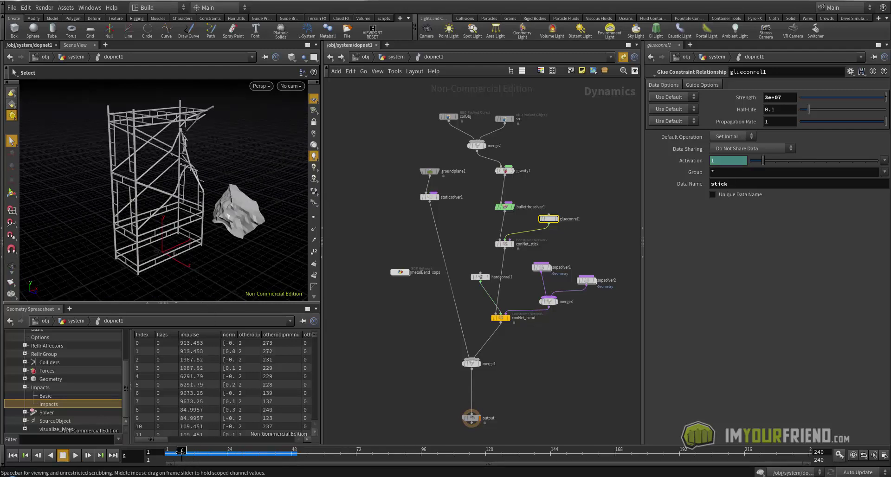
# - Replay the simulation and examine the scaffold's bending around frame 18 from opposite sides
pyautogui.press('Up')
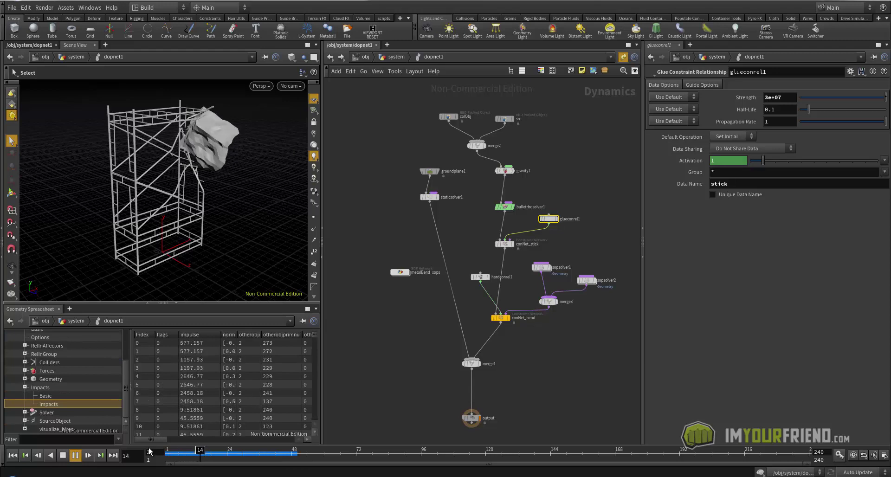
pyautogui.click(216, 449)
pyautogui.press('Escape')
pyautogui.moveTo(225, 211); pyautogui.dragTo(136, 222)
pyautogui.hotkey('ctrl', 'Up')
pyautogui.press('Up')
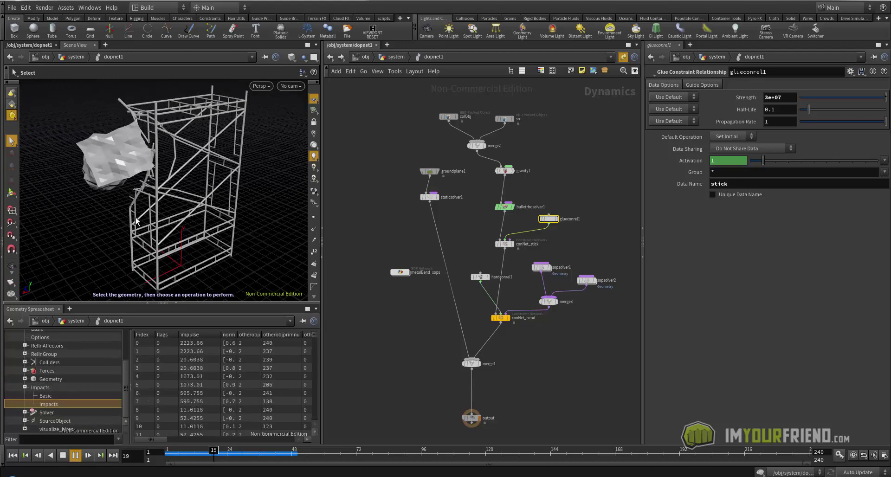
pyautogui.click(211, 450)
pyautogui.press('Escape')
pyautogui.moveTo(174, 202); pyautogui.dragTo(266, 201)
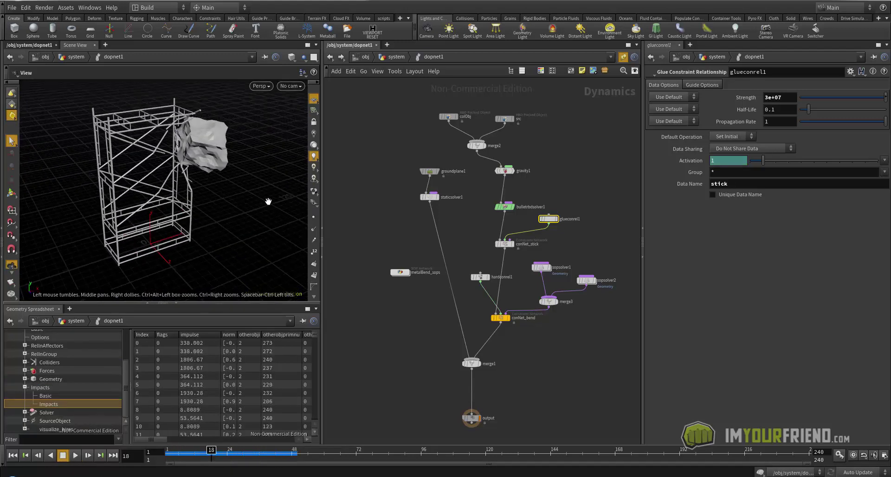
# - Return the simulation to the first frame and go up to the system geometry network
pyautogui.press('Escape')
pyautogui.hotkey('ctrl', 'Left')
pyautogui.press('Up')
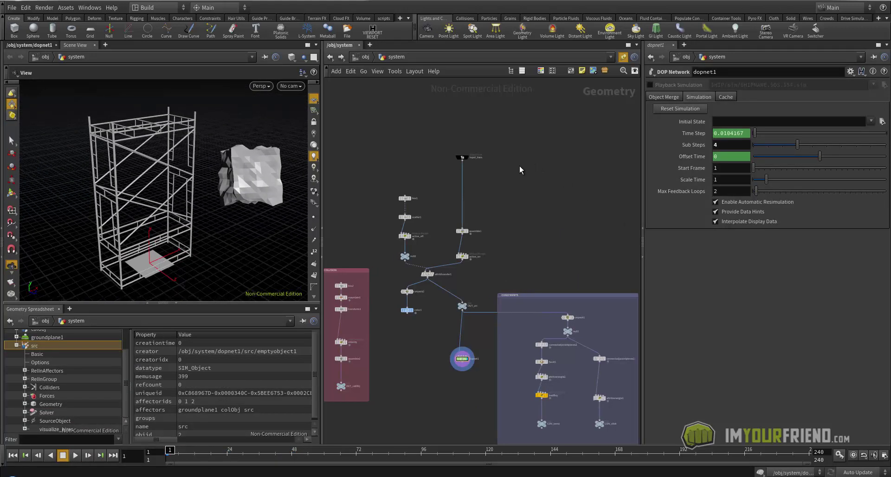
# - Duplicate the input_bars object merge, place the copy beside the bars branch and name it input_wood
pyautogui.scroll(4, 521, 169)
pyautogui.press('Tab')
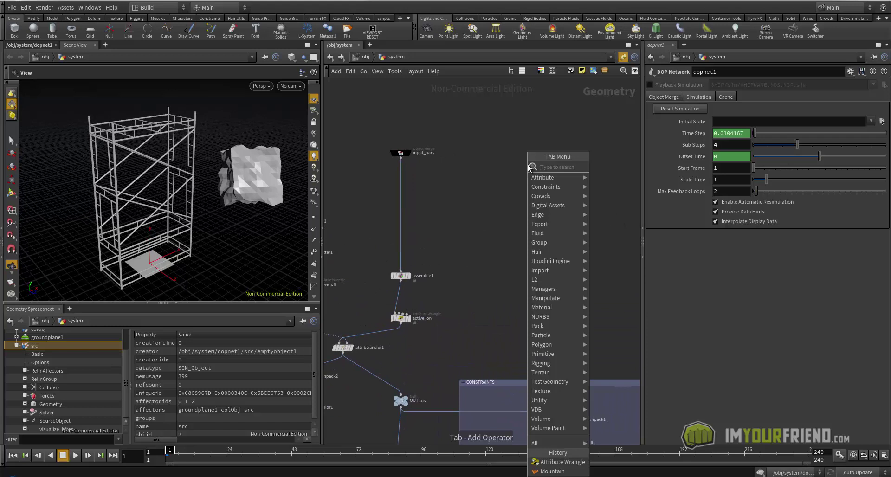
pyautogui.click(400, 153)
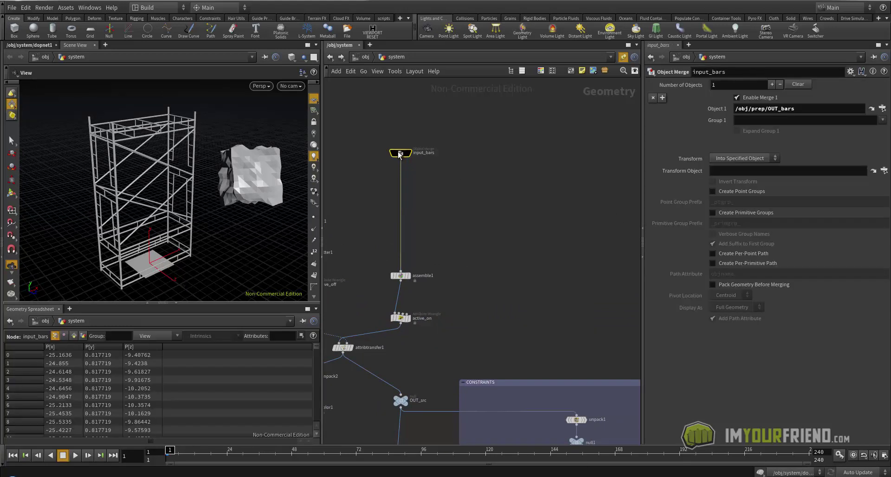
pyautogui.hotkey('ctrl', 'c')
pyautogui.hotkey('ctrl', 'v')
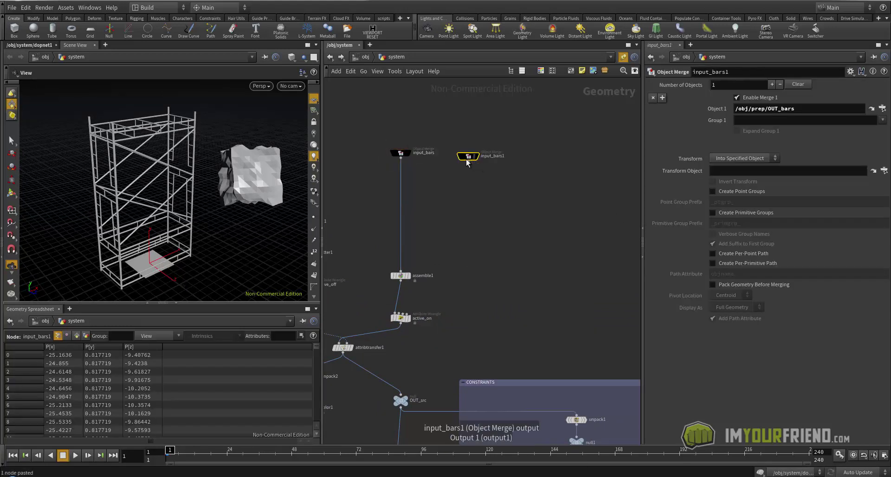
pyautogui.click(558, 160)
pyautogui.doubleClick(559, 153)
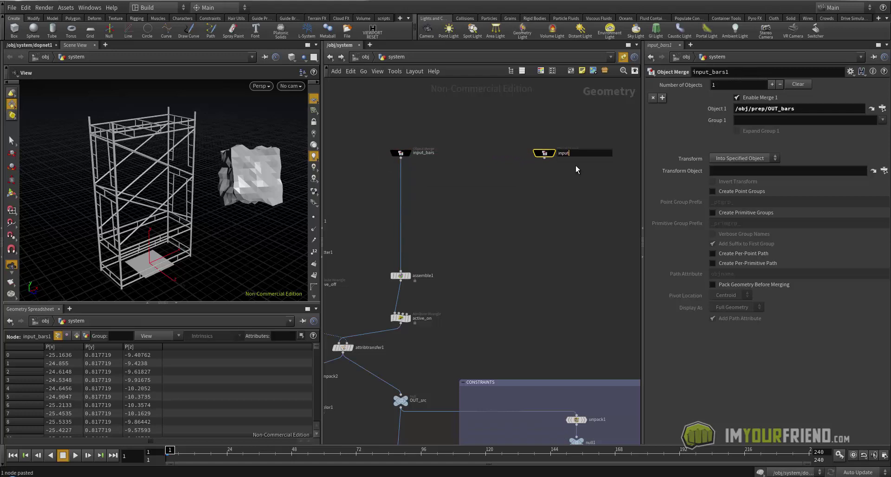
pyautogui.write('input_wood')
pyautogui.press('Return')
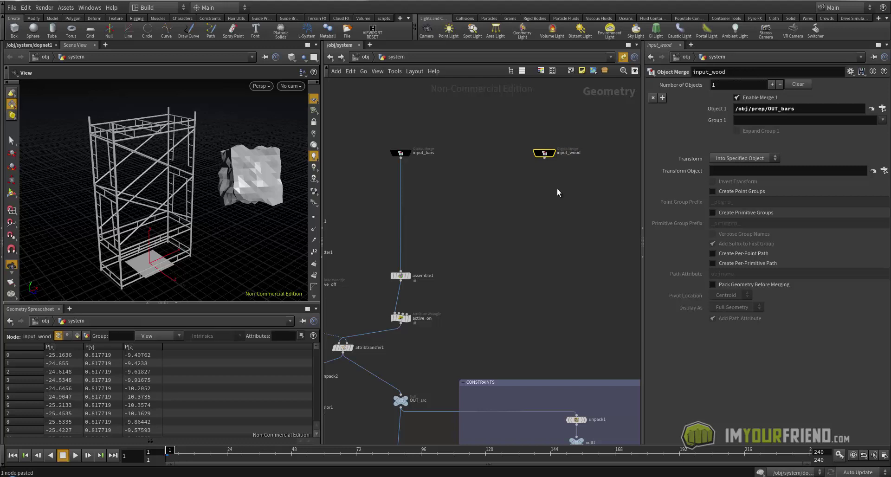
# - Point the input_wood object merge to /obj/prep/OUT_wood and display its geometry
pyautogui.scroll(2, 558, 189)
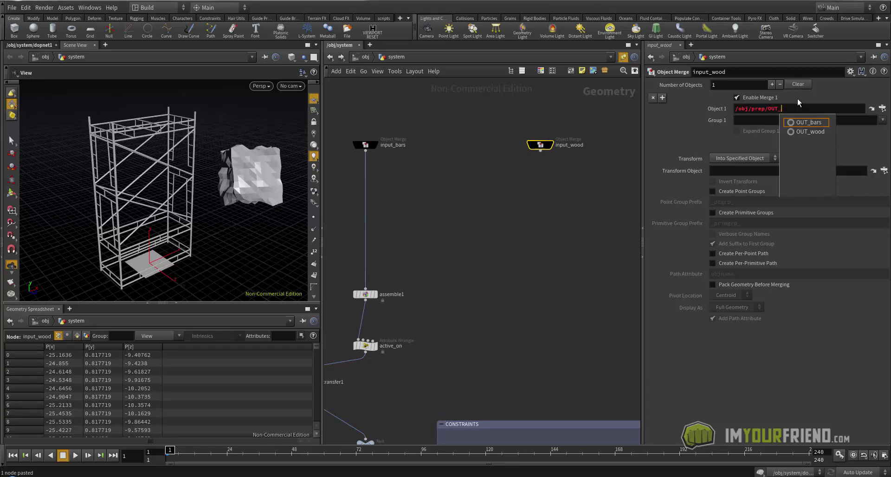
pyautogui.write('ood')
pyautogui.press('Return')
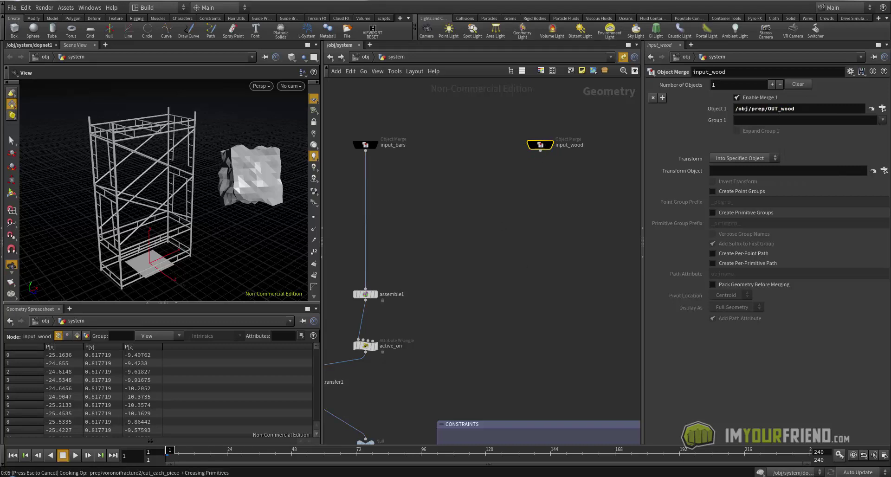
pyautogui.click(548, 146)
# - Examine the imported wooden planks up close in both wireframe and shaded display
pyautogui.press('w')
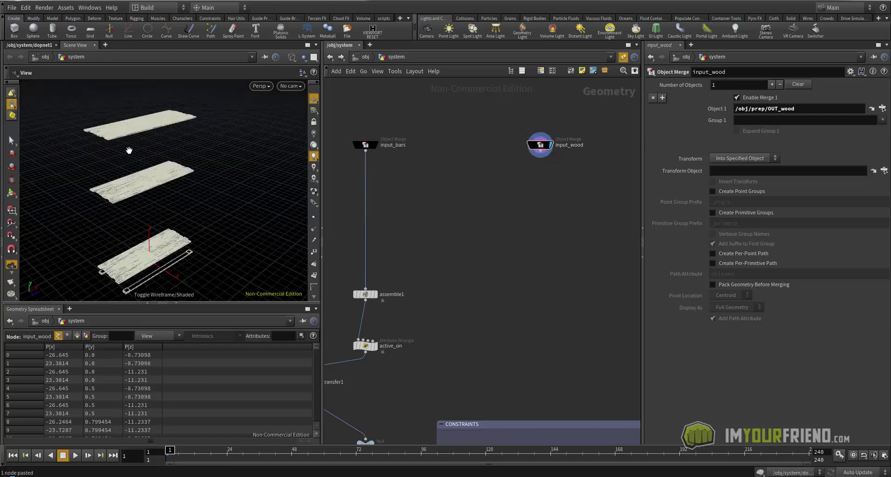
pyautogui.moveTo(129, 150); pyautogui.dragTo(251, 141, button='right')
pyautogui.moveTo(172, 128)
pyautogui.mouseDown()
pyautogui.moveTo(251, 118)
pyautogui.moveTo(215, 120)
pyautogui.moveTo(216, 143)
pyautogui.mouseUp()
pyautogui.press('w')
pyautogui.moveTo(217, 144); pyautogui.dragTo(159, 131, button='right')
pyautogui.moveTo(159, 131); pyautogui.dragTo(198, 135)
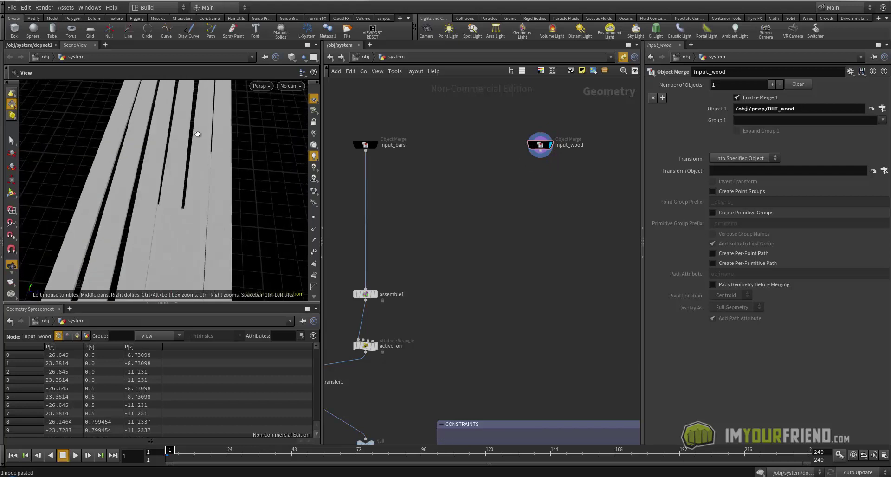
pyautogui.scroll(-5, 196, 129)
pyautogui.press('w')
pyautogui.press('w')
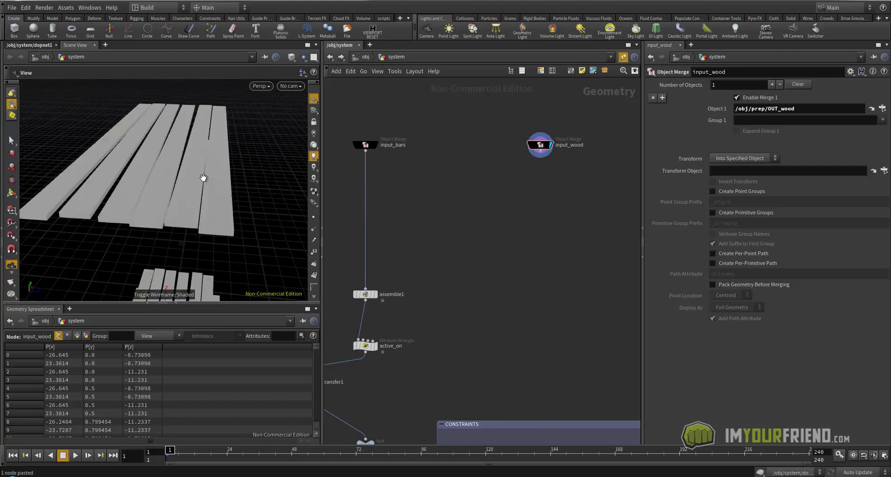
# - Display voronoifracture2 in the prep network and examine the planks' fracture pattern in wireframe
pyautogui.click(364, 57)
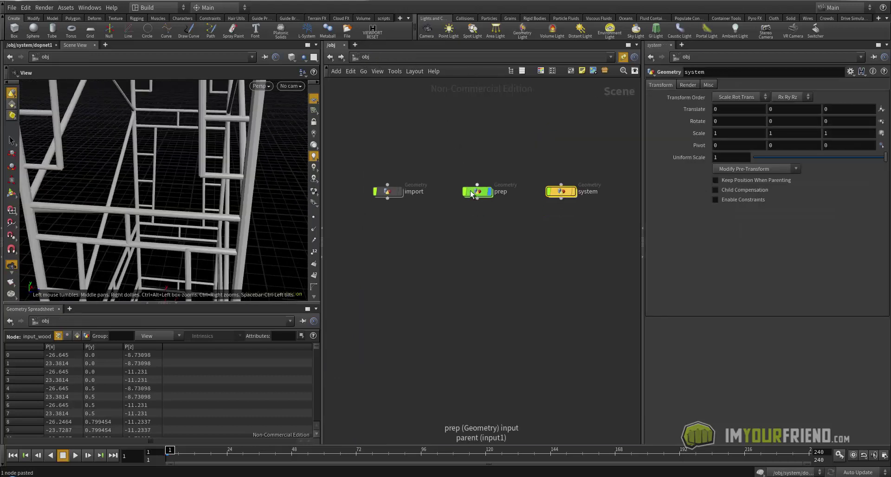
pyautogui.doubleClick(471, 194)
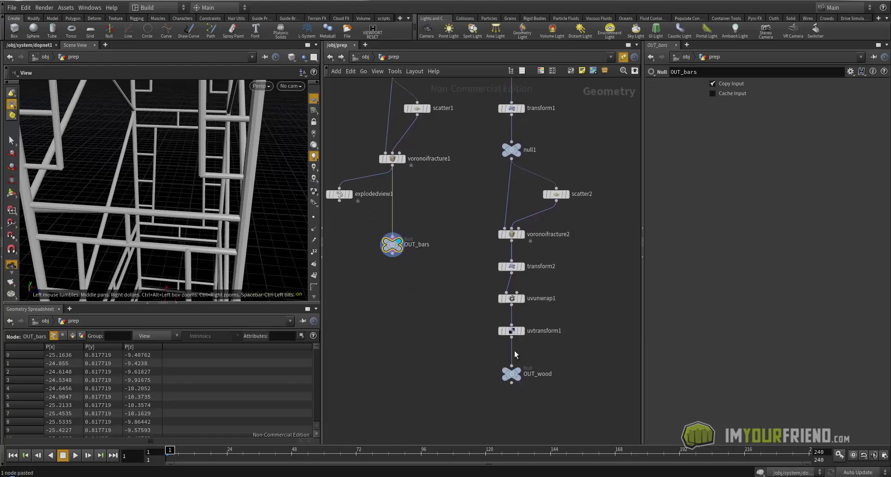
pyautogui.click(522, 235)
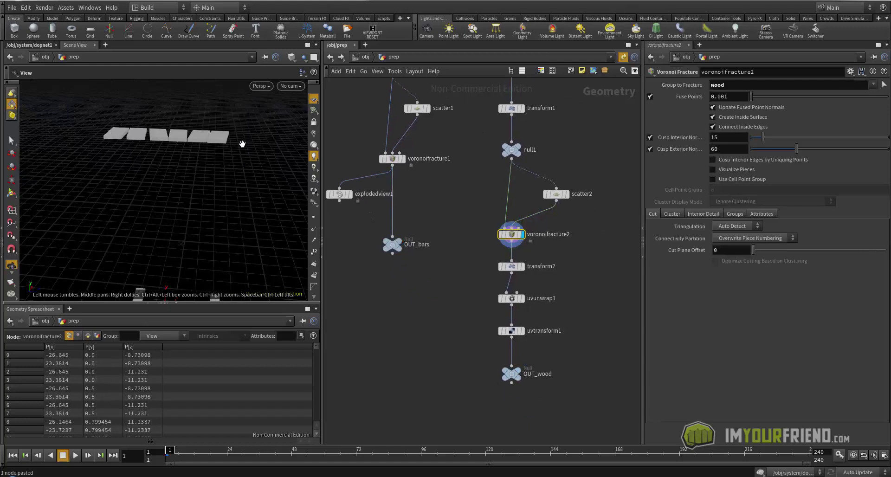
pyautogui.press('w')
pyautogui.moveTo(242, 144); pyautogui.dragTo(209, 153)
pyautogui.moveTo(209, 153); pyautogui.dragTo(274, 145, button='right')
pyautogui.moveTo(274, 145); pyautogui.dragTo(228, 171, button='middle')
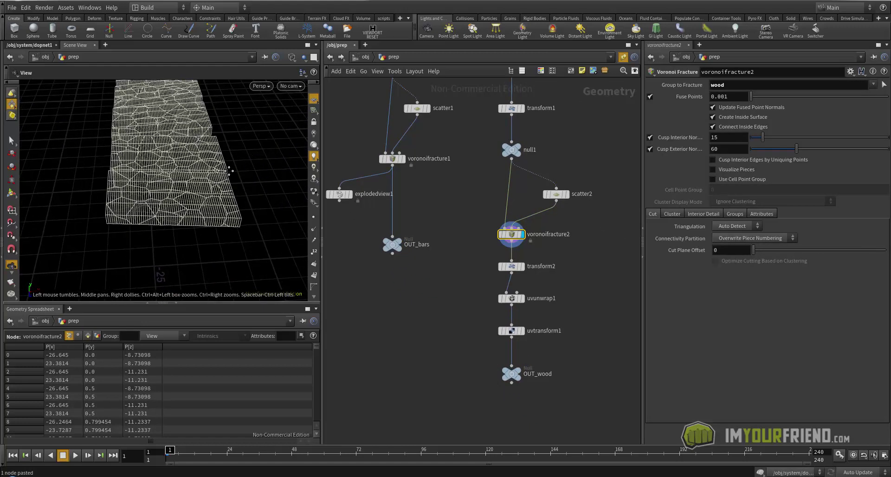
pyautogui.moveTo(173, 171); pyautogui.dragTo(132, 171, button='right')
# - Display the OUT_wood geometry with flat shading in a widened scene view
pyautogui.click(520, 370)
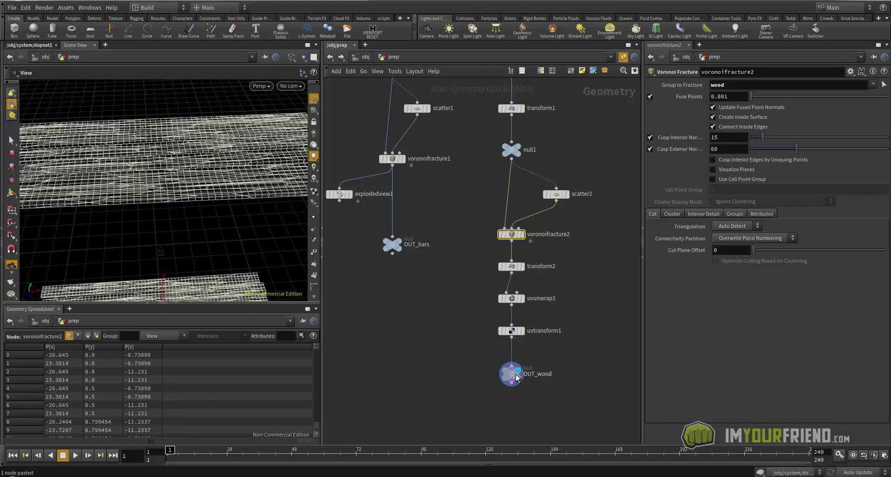
pyautogui.press('w')
pyautogui.moveTo(230, 185); pyautogui.dragTo(111, 185, button='right')
pyautogui.moveTo(112, 185)
pyautogui.mouseDown()
pyautogui.moveTo(166, 181)
pyautogui.moveTo(116, 175)
pyautogui.mouseUp()
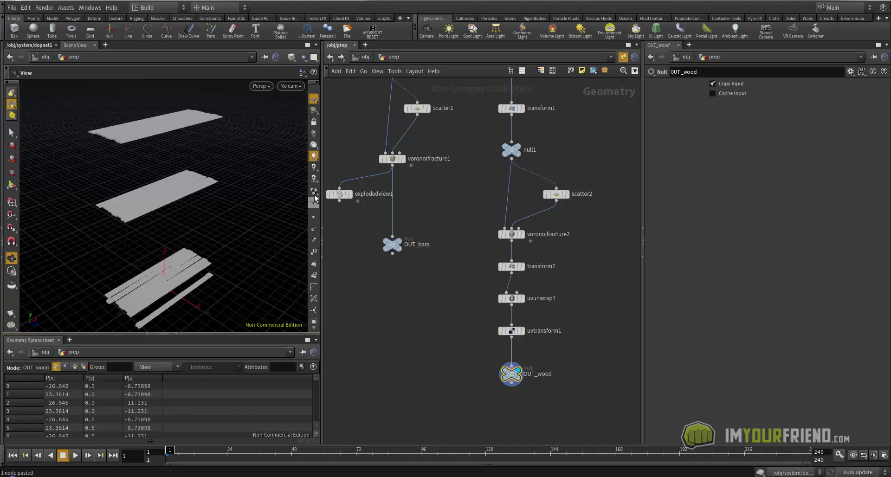
pyautogui.moveTo(323, 176); pyautogui.dragTo(353, 175)
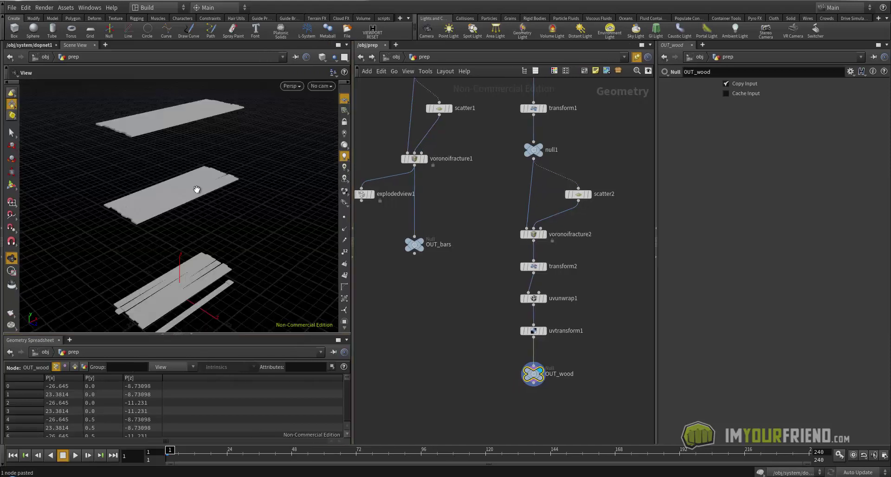
pyautogui.click(322, 57)
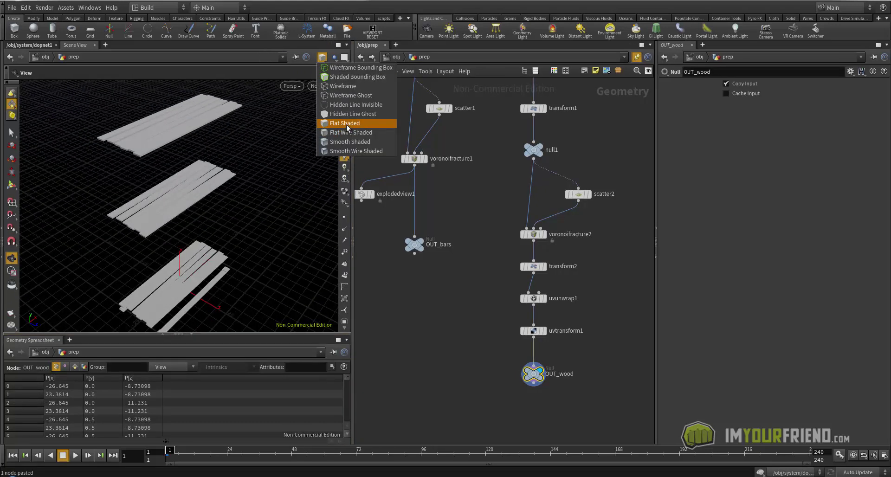
pyautogui.click(337, 123)
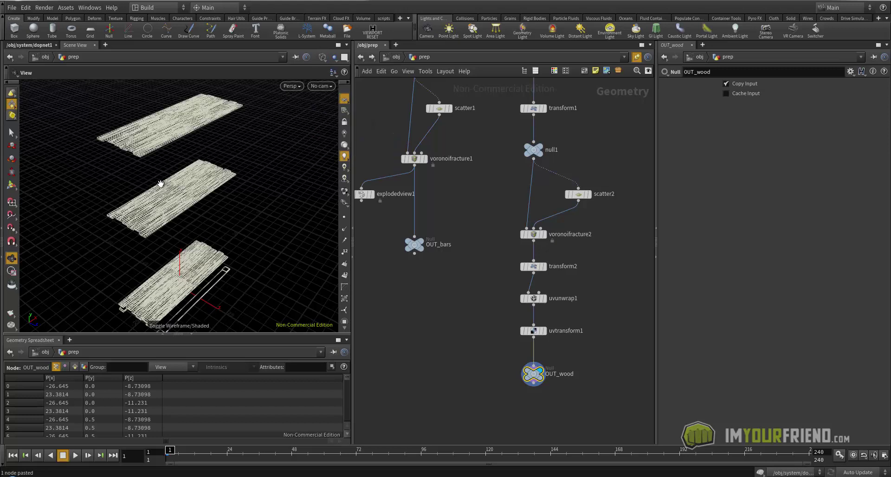
pyautogui.moveTo(161, 185); pyautogui.dragTo(209, 179)
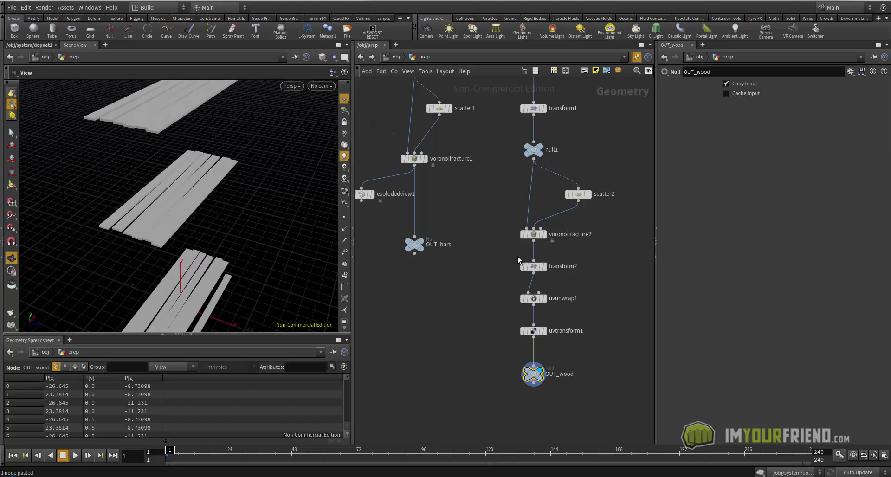
# - Turn on piece visualization for the voronoifracture2 node and show its cluster settings
pyautogui.moveTo(508, 216); pyautogui.dragTo(562, 247)
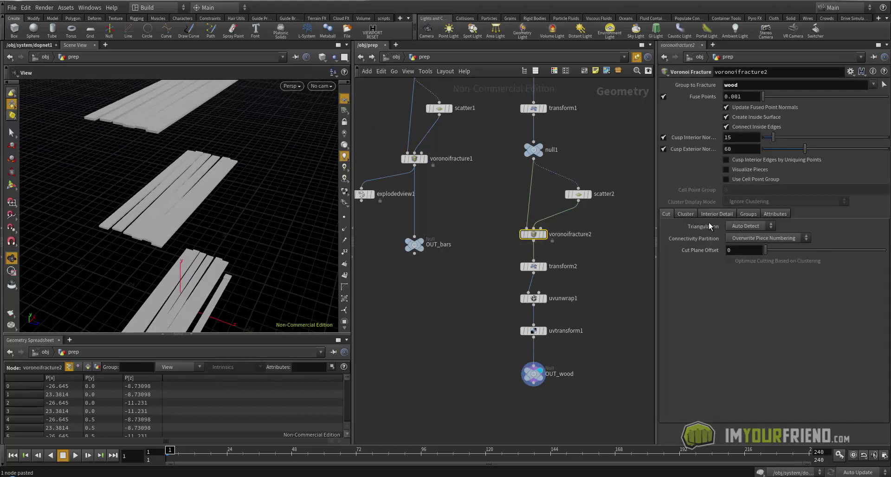
pyautogui.click(727, 170)
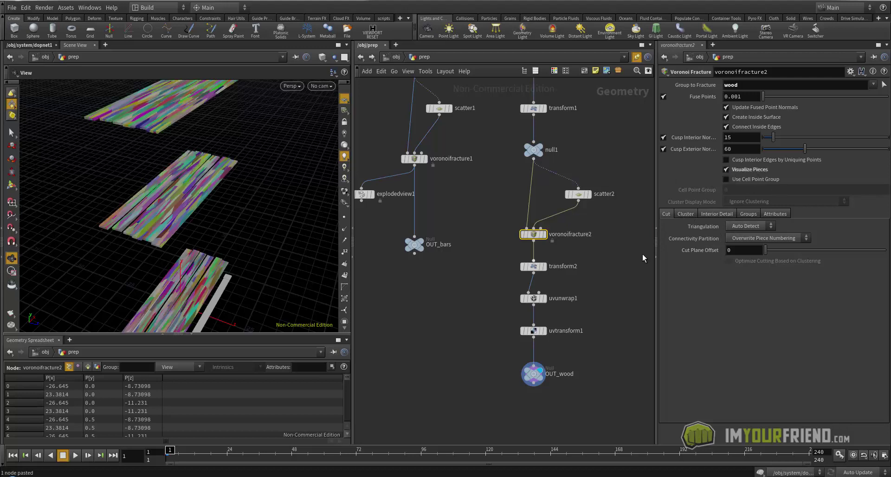
pyautogui.click(685, 215)
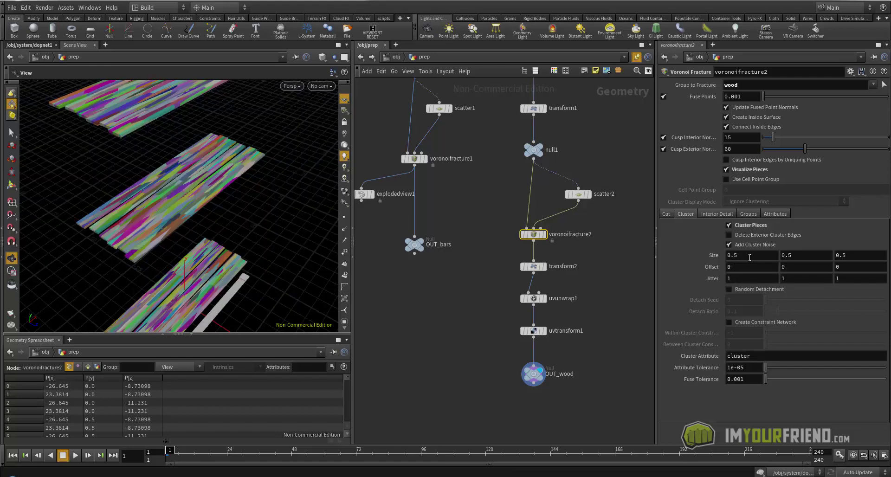
# - Copy the cluster noise size's X parameter and paste it as a reference into the Y size
pyautogui.rightClick(770, 257)
pyautogui.click(771, 256)
pyautogui.rightClick(792, 256)
pyautogui.click(790, 300)
pyautogui.rightClick(748, 256)
pyautogui.click(755, 298)
pyautogui.rightClick(801, 257)
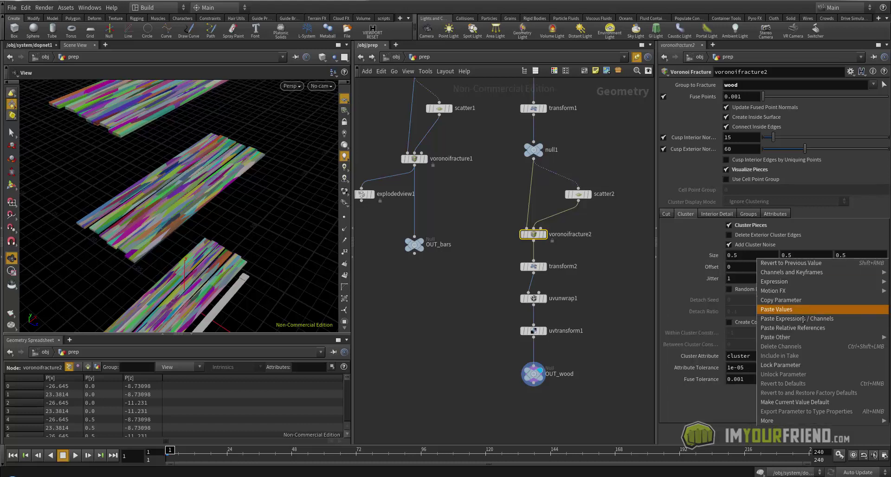
pyautogui.click(802, 319)
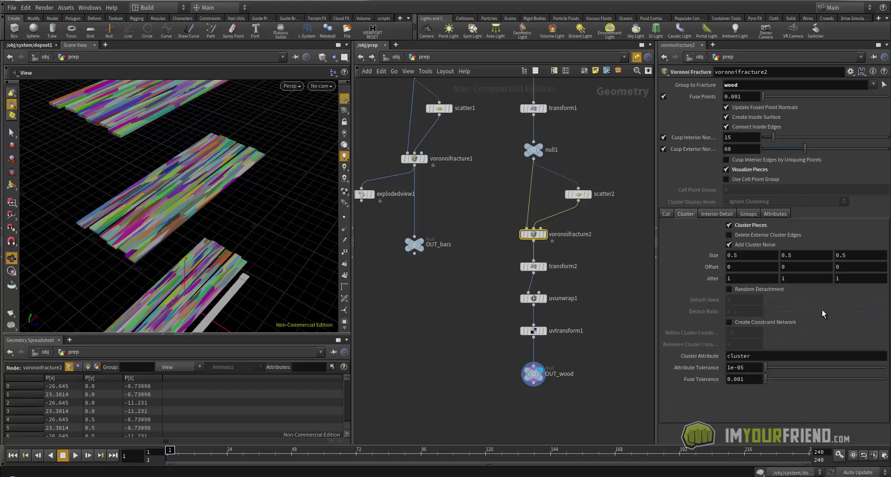
# - Switch the update mode to Manual and link the cluster noise's Z size to the copied X size
pyautogui.click(857, 472)
pyautogui.click(856, 463)
pyautogui.rightClick(851, 260)
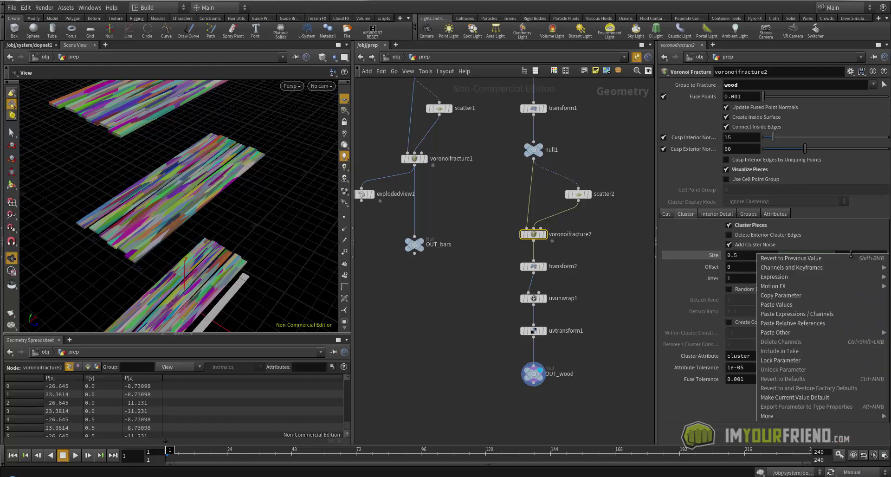
pyautogui.click(830, 327)
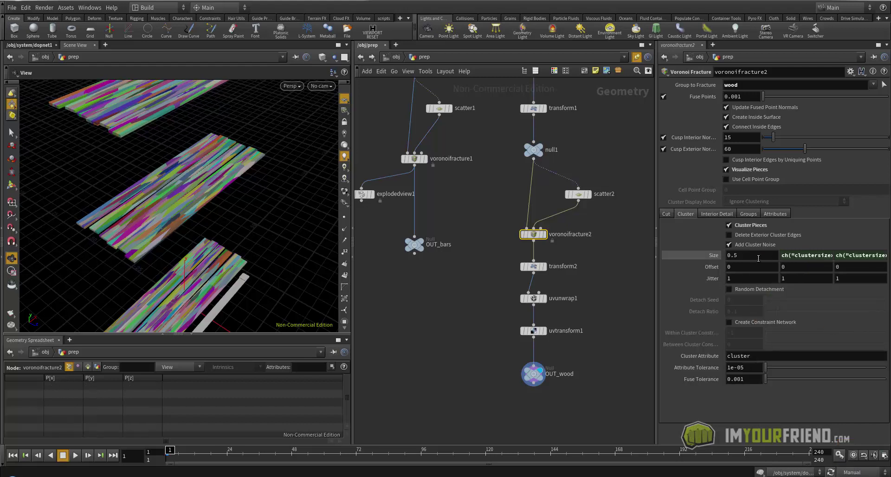
# - Try a cluster noise size of 1.2 and undo the change
pyautogui.moveTo(742, 257); pyautogui.dragTo(695, 257)
pyautogui.moveTo(742, 256); pyautogui.dragTo(773, 257, button='middle')
pyautogui.click(687, 258)
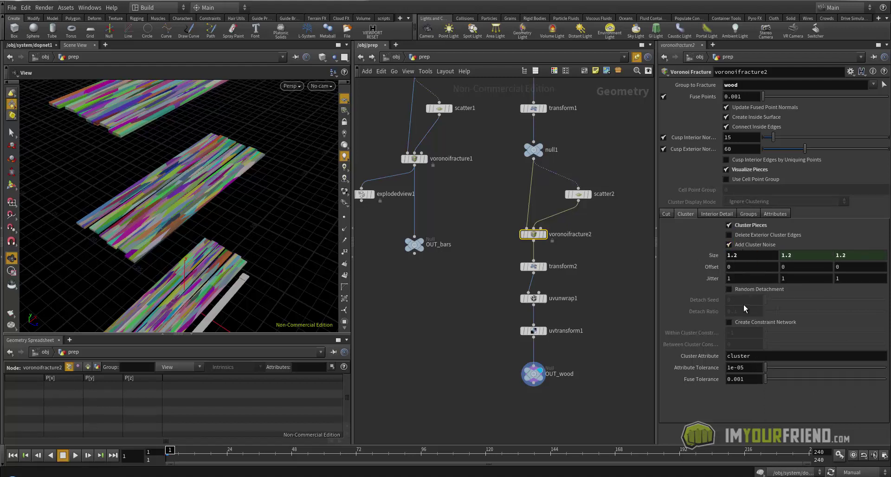
pyautogui.hotkey('ctrl', 'z')
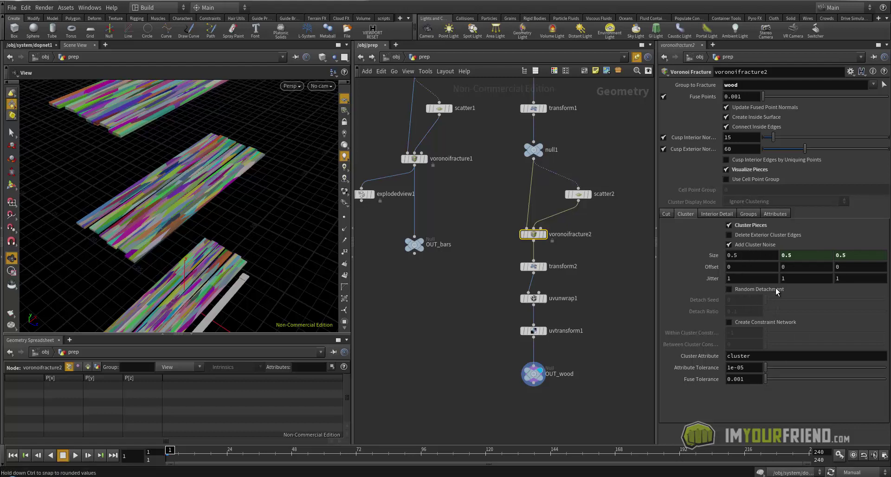
# - Switch the update mode back to Auto Update and set the cluster noise size to 0.1
pyautogui.click(853, 473)
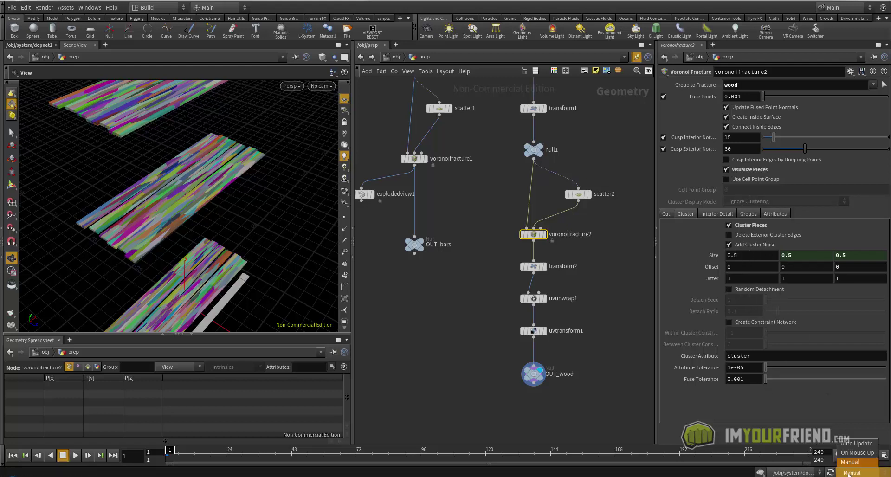
pyautogui.click(854, 443)
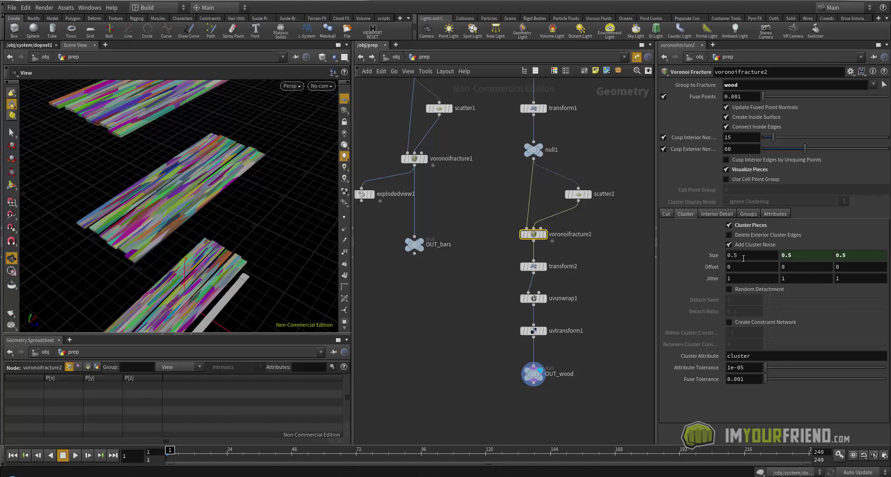
pyautogui.moveTo(744, 258); pyautogui.dragTo(716, 258)
pyautogui.write('.1')
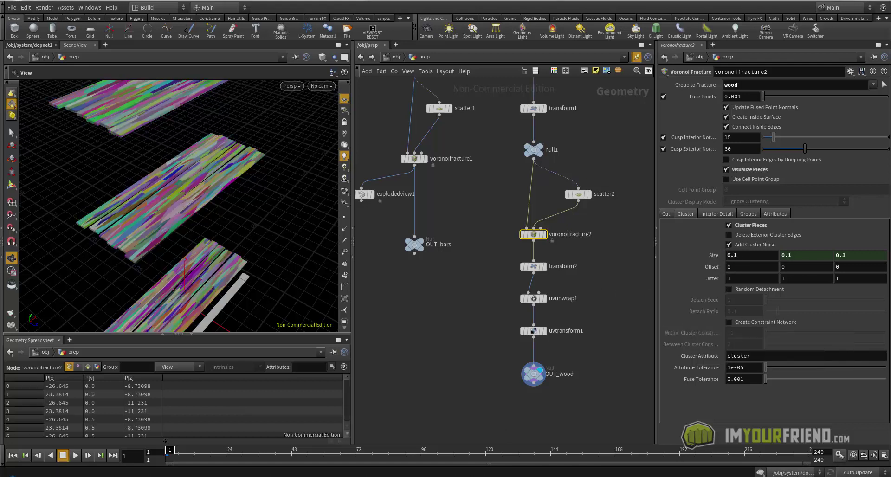
# - Set the cluster noise size of voronoifracture2 to 0.75
pyautogui.moveTo(741, 255); pyautogui.dragTo(702, 254)
pyautogui.write('.75')
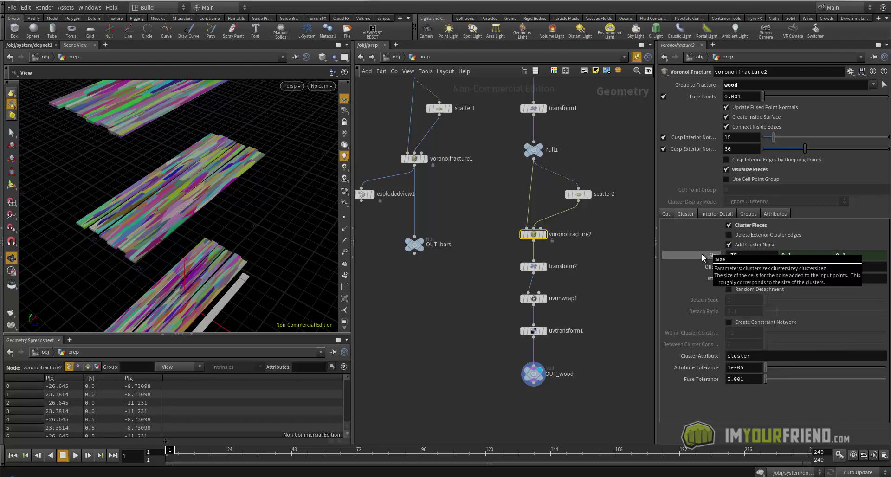
pyautogui.press('Return')
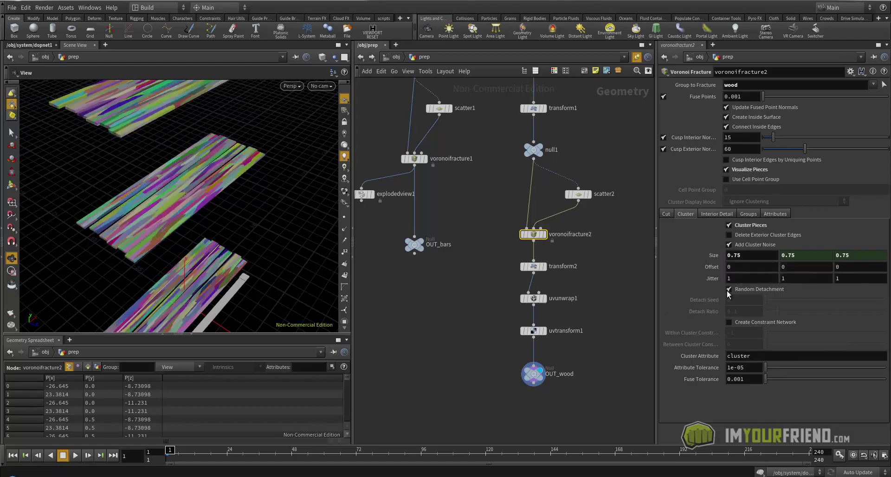
# - Try a Detach Ratio of 0.8 for the random detachment on voronoifracture2 and inspect the clusters
pyautogui.click(743, 311)
pyautogui.write('.')
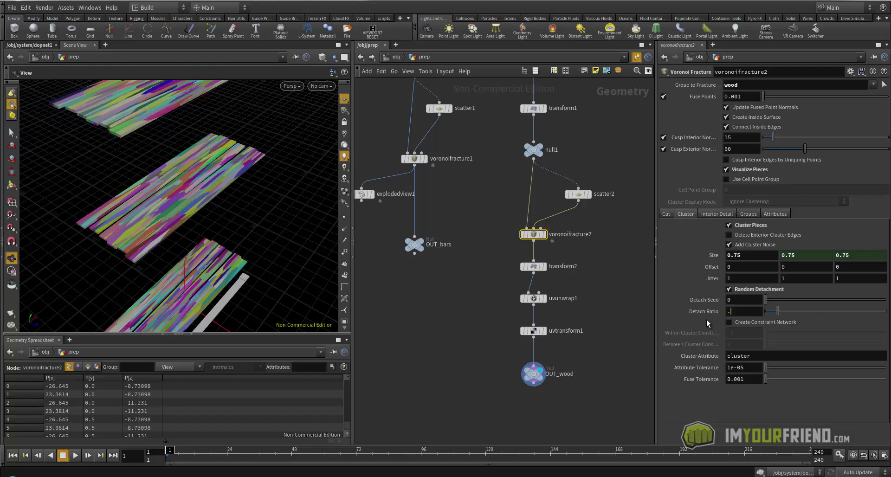
pyautogui.write('8')
pyautogui.press('Return')
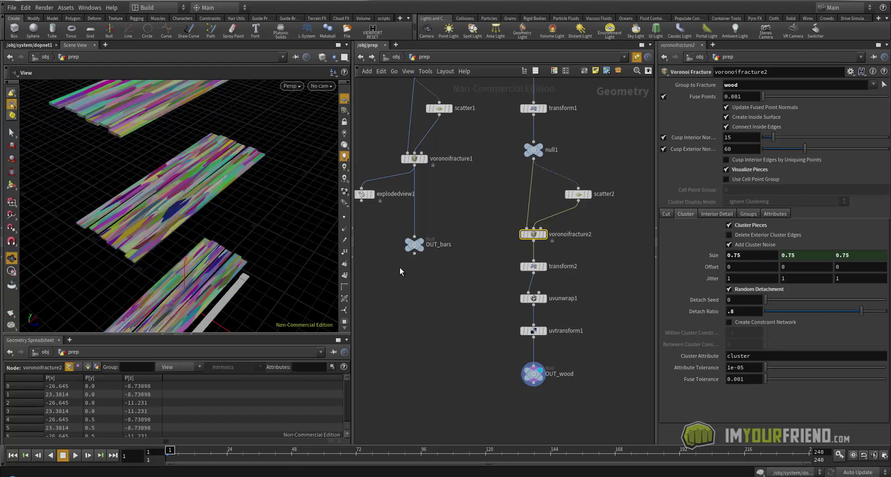
pyautogui.moveTo(206, 214); pyautogui.dragTo(151, 217)
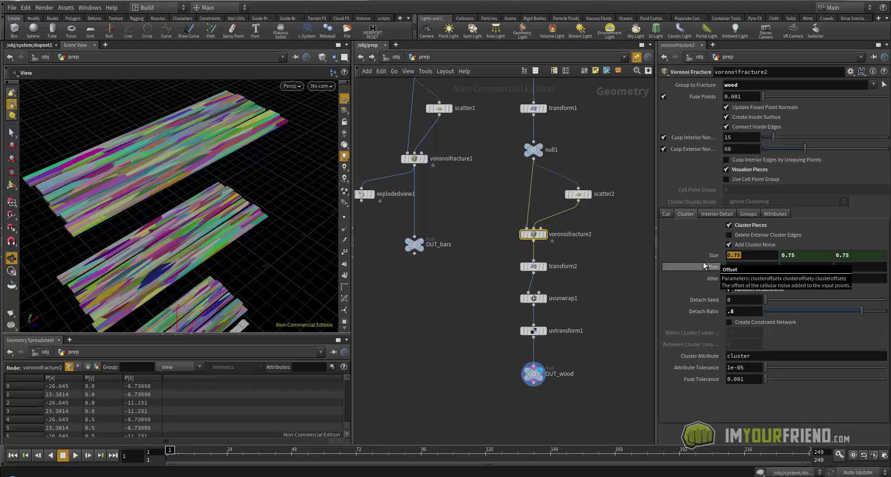
# - Set the cluster noise size to 3.5 and the Detach Ratio to 0.35 on voronoifracture2
pyautogui.write('3.5')
pyautogui.press('Return')
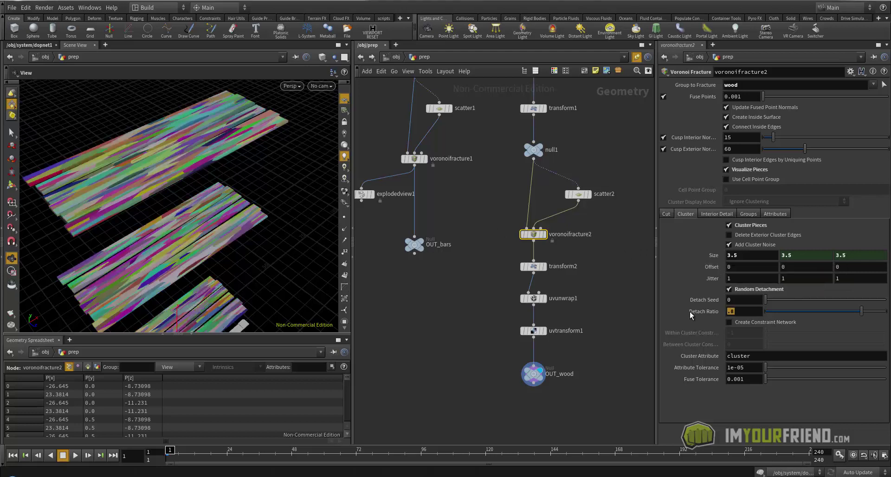
pyautogui.write('.35')
pyautogui.press('Return')
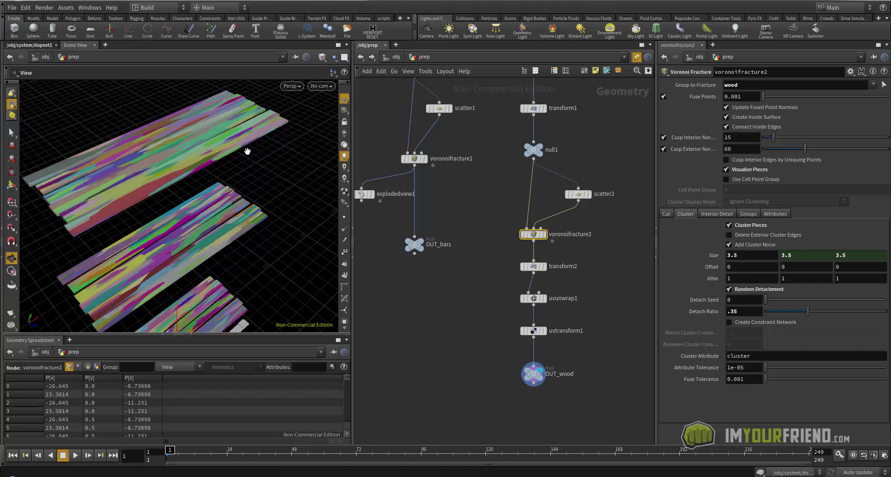
# - Examine the clustered plank pieces from several angles in both wireframe and shaded display
pyautogui.moveTo(203, 196); pyautogui.dragTo(186, 192)
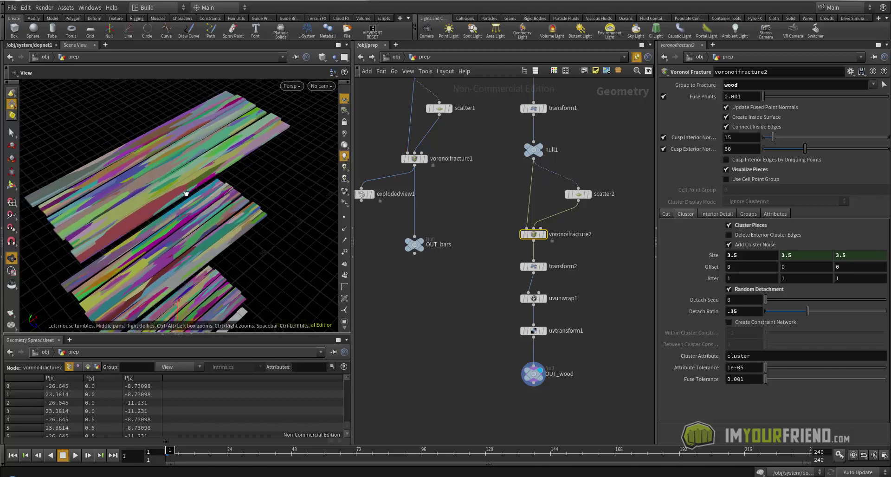
pyautogui.moveTo(186, 192)
pyautogui.mouseDown(button='right')
pyautogui.moveTo(201, 186)
pyautogui.moveTo(176, 206)
pyautogui.mouseUp(button='right')
pyautogui.hotkey('shift', 'w')
pyautogui.moveTo(112, 217); pyautogui.dragTo(173, 195)
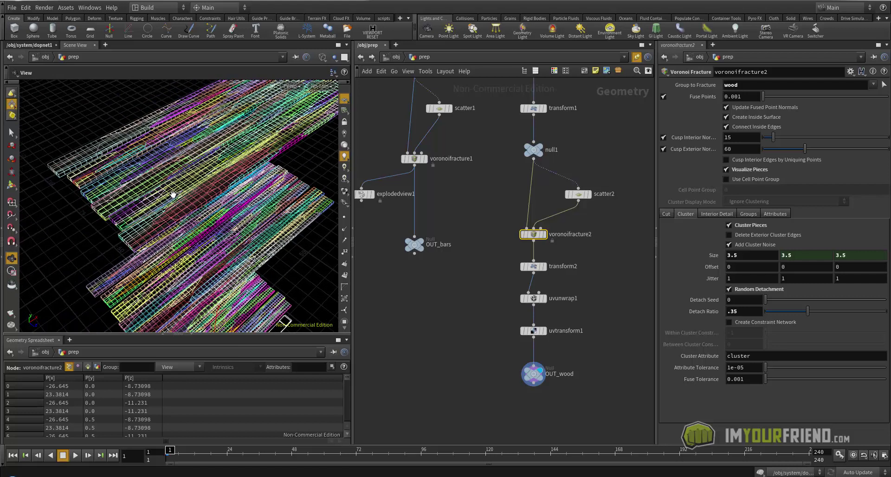
pyautogui.hotkey('shift', 'w')
pyautogui.moveTo(227, 196); pyautogui.dragTo(177, 207, button='right')
pyautogui.moveTo(177, 207); pyautogui.dragTo(168, 206)
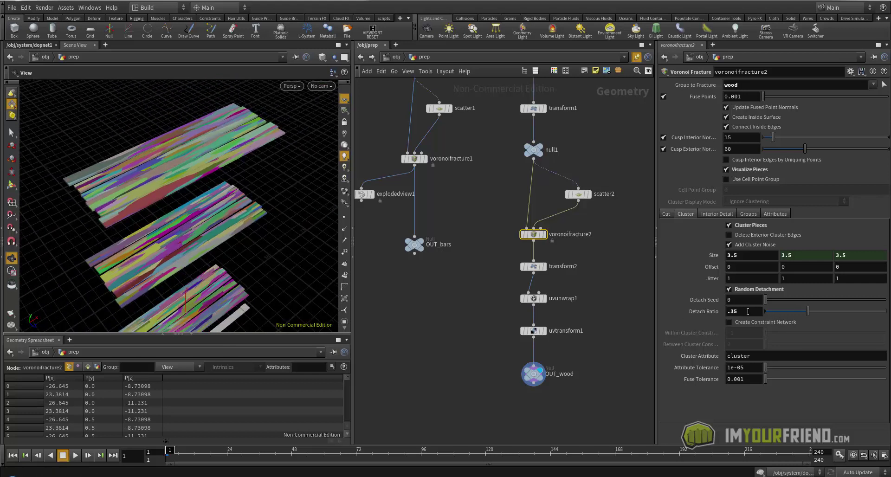
# - Set the Detach Ratio to 0.15 and the Detach Seed to 0.212, checking the planks from another angle
pyautogui.moveTo(748, 311); pyautogui.dragTo(706, 311)
pyautogui.write('.15')
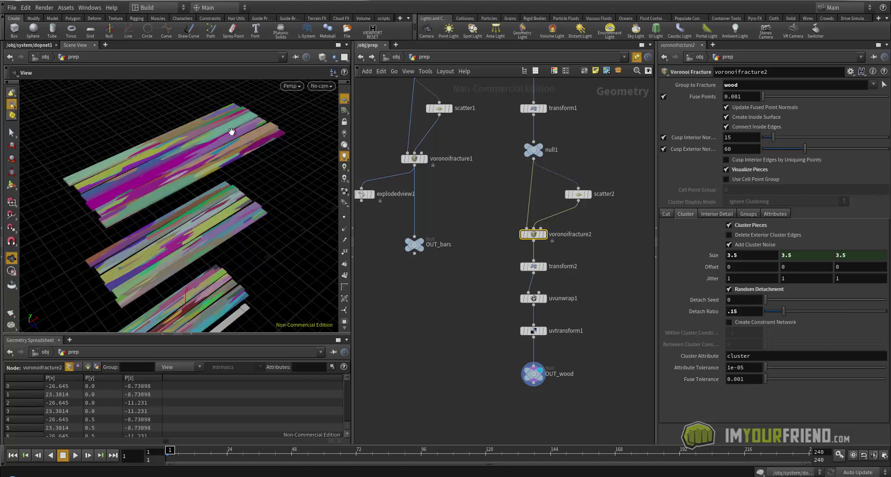
pyautogui.moveTo(127, 195); pyautogui.dragTo(176, 190)
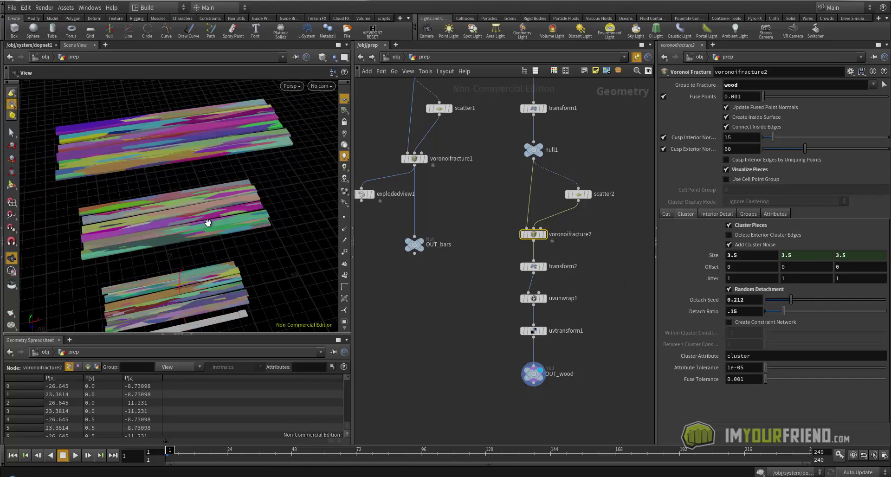
pyautogui.moveTo(208, 224); pyautogui.dragTo(167, 184)
# - Set the Detach Ratio to 0.175 and turn off Visualize Pieces on voronoifracture2
pyautogui.moveTo(742, 309); pyautogui.dragTo(708, 309)
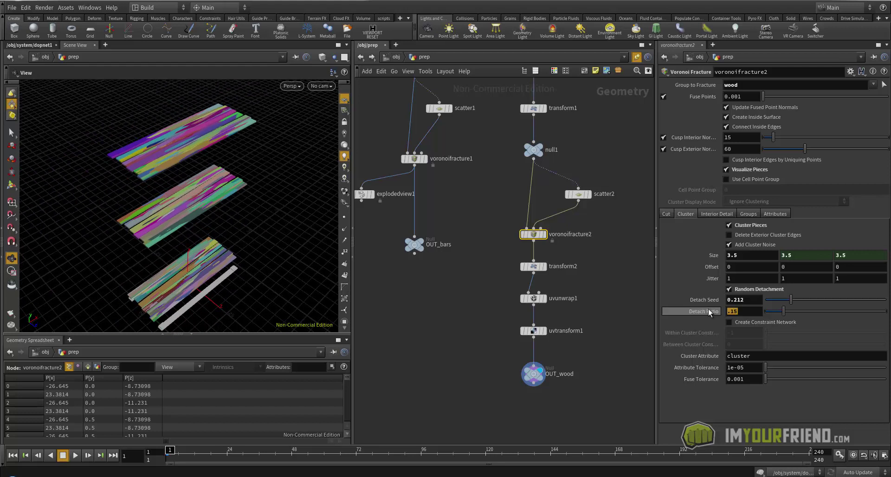
pyautogui.write('.')
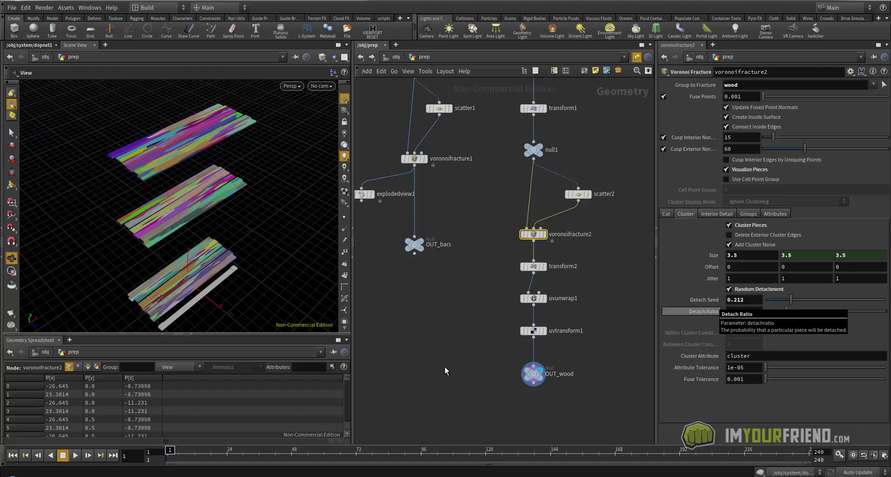
pyautogui.write('175')
pyautogui.press('Return')
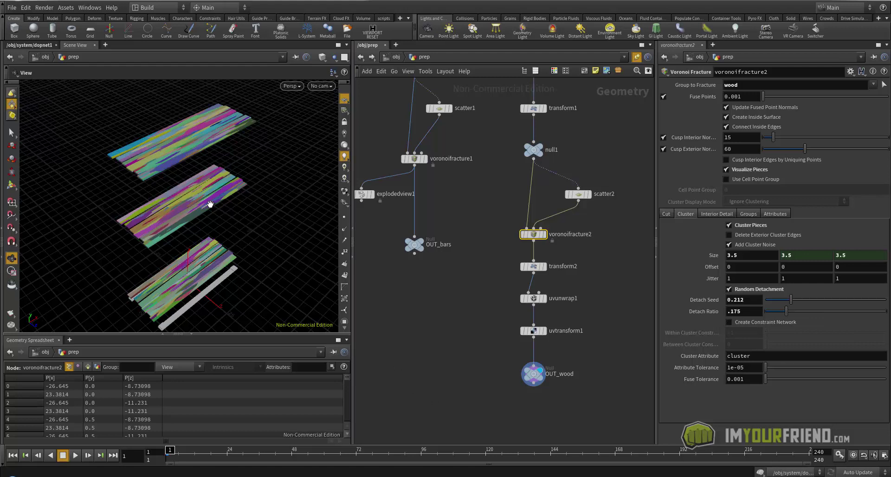
pyautogui.click(739, 170)
# - Go into the system network and add an Assemble node fed by input_wood
pyautogui.click(396, 57)
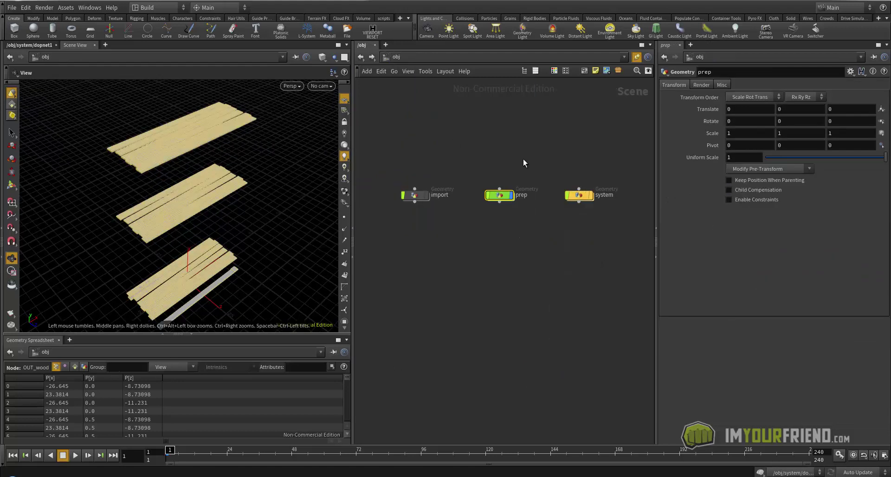
pyautogui.doubleClick(547, 186)
pyautogui.moveTo(579, 200)
pyautogui.mouseDown(button='middle')
pyautogui.moveTo(531, 199)
pyautogui.moveTo(565, 209)
pyautogui.mouseUp(button='middle')
pyautogui.press('Tab')
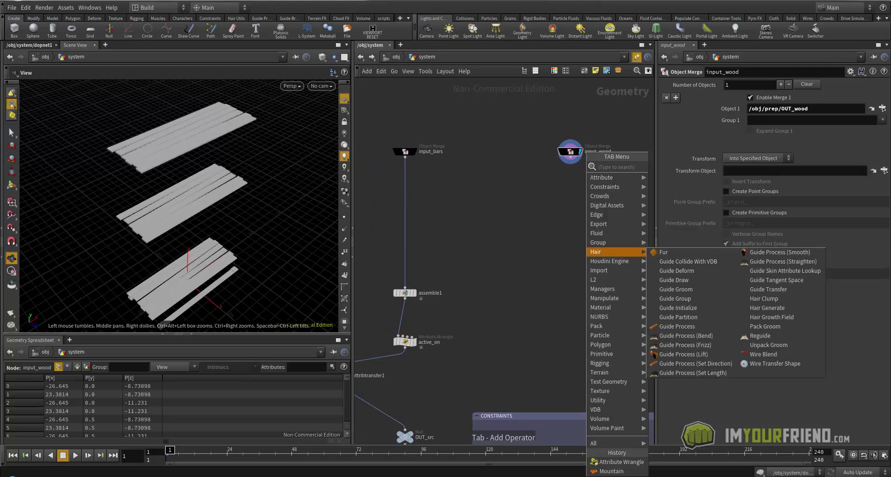
pyautogui.press('Escape')
pyautogui.press('Tab')
pyautogui.write('ass')
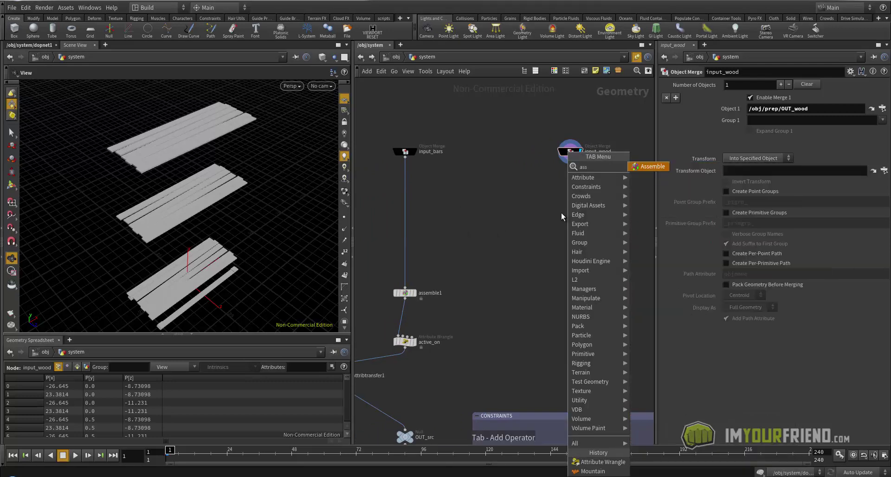
pyautogui.press('Return')
pyautogui.click(561, 212)
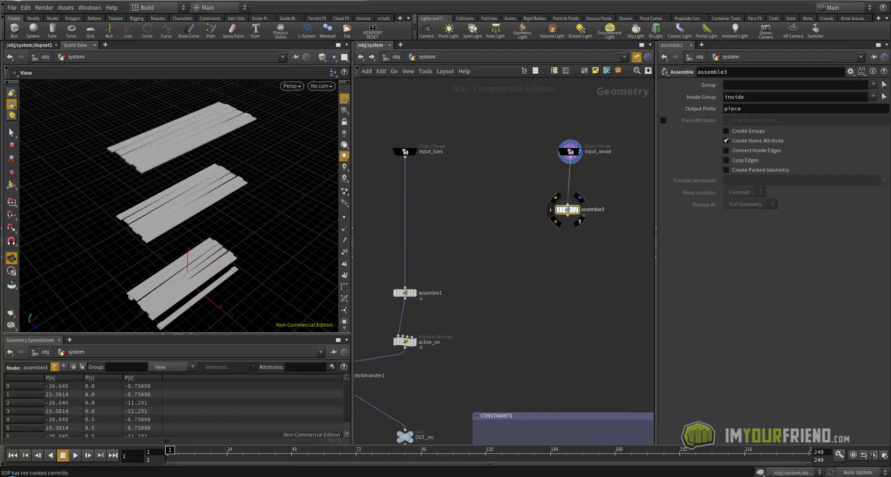
# - Set the new Assemble node's Output Prefix to wood and enable Create Packed Geometry
pyautogui.moveTo(742, 109); pyautogui.dragTo(680, 108)
pyautogui.write('w')
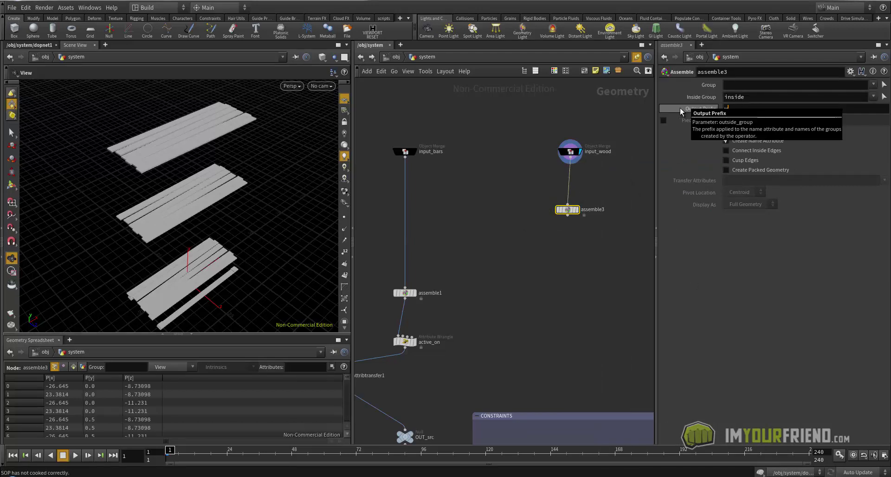
pyautogui.write('ood')
pyautogui.click(725, 170)
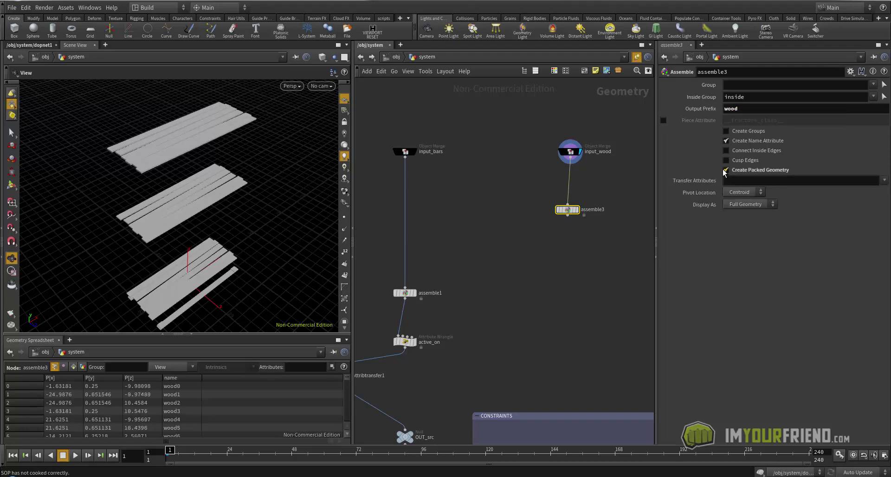
# - Move assemble3 down the wood branch so it lines up with assemble1
pyautogui.moveTo(569, 211); pyautogui.dragTo(570, 287)
pyautogui.click(407, 293)
pyautogui.moveTo(602, 275); pyautogui.dragTo(609, 204, button='middle')
pyautogui.moveTo(579, 218); pyautogui.dragTo(580, 223)
# - Duplicate the active_on wrangle into the wood branch and connect it to assemble3
pyautogui.click(411, 273)
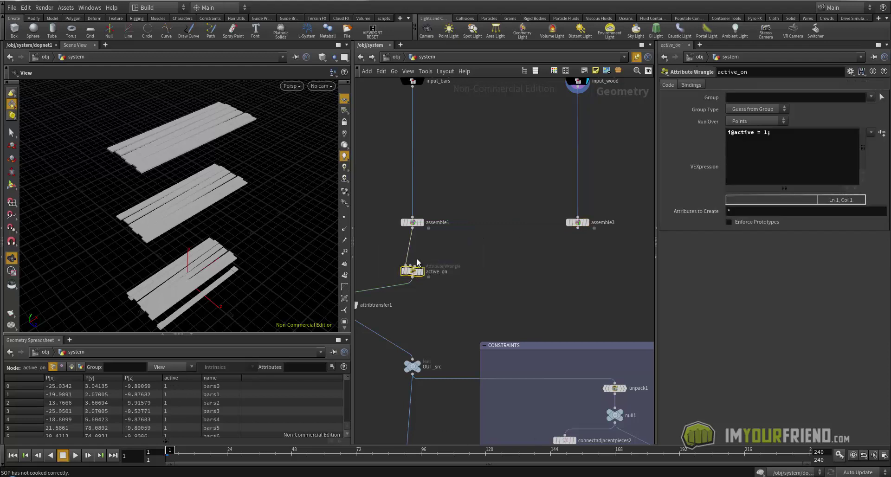
pyautogui.hotkey('ctrl', 'v')
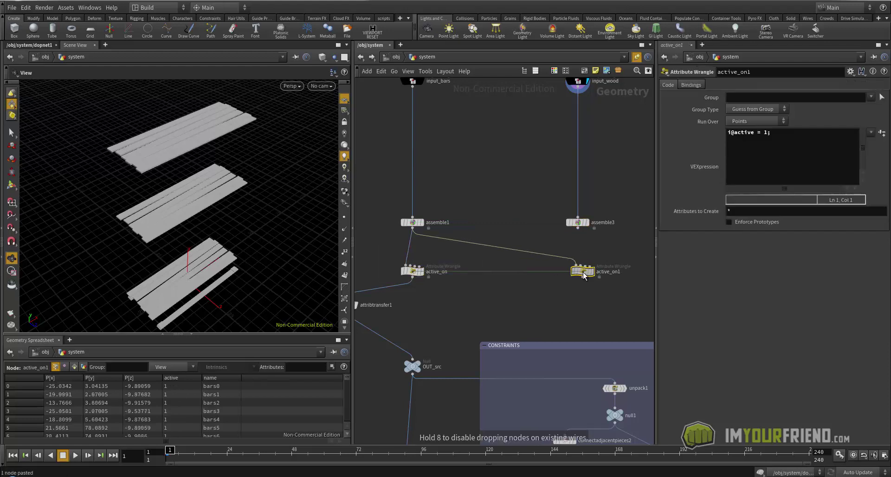
pyautogui.moveTo(578, 228); pyautogui.dragTo(571, 266)
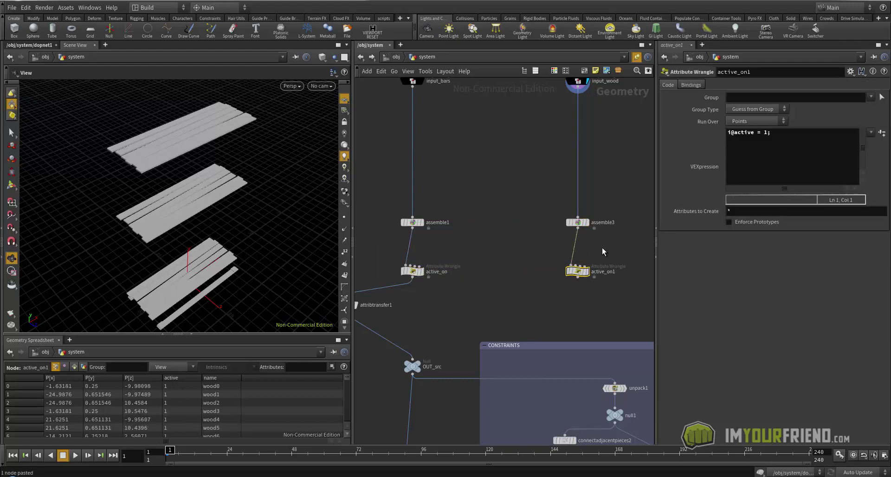
pyautogui.moveTo(600, 246); pyautogui.dragTo(585, 202, button='middle')
# - Line up the constraint nodes under the wood branch and widen the CONSTRAINTS network box to make room
pyautogui.scroll(-5, 541, 247)
pyautogui.moveTo(600, 260); pyautogui.dragTo(515, 257, button='middle')
pyautogui.moveTo(512, 267)
pyautogui.mouseDown()
pyautogui.moveTo(503, 273)
pyautogui.moveTo(511, 266)
pyautogui.mouseUp()
pyautogui.moveTo(494, 280); pyautogui.dragTo(517, 272, button='middle')
pyautogui.scroll(2, 498, 276)
pyautogui.moveTo(481, 261); pyautogui.dragTo(567, 389)
pyautogui.moveTo(527, 274); pyautogui.dragTo(511, 274)
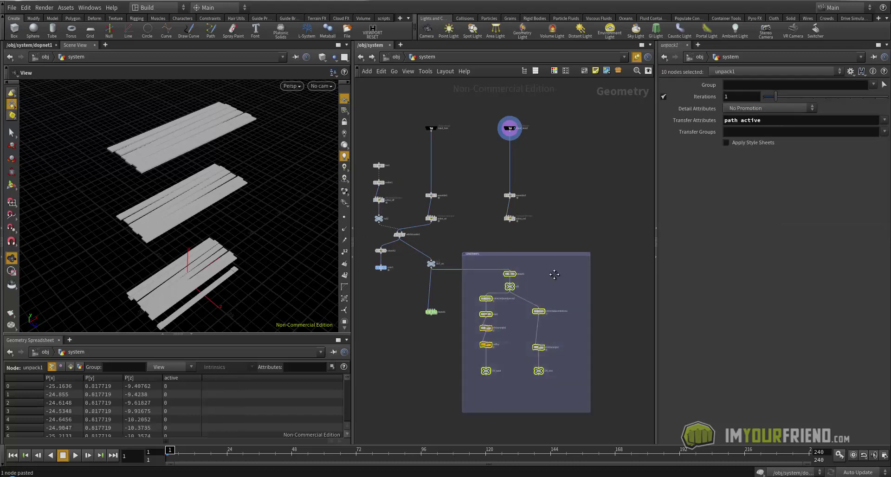
pyautogui.moveTo(593, 272); pyautogui.dragTo(564, 271, button='middle')
pyautogui.moveTo(564, 271); pyautogui.dragTo(641, 271)
pyautogui.moveTo(583, 239); pyautogui.dragTo(576, 238, button='middle')
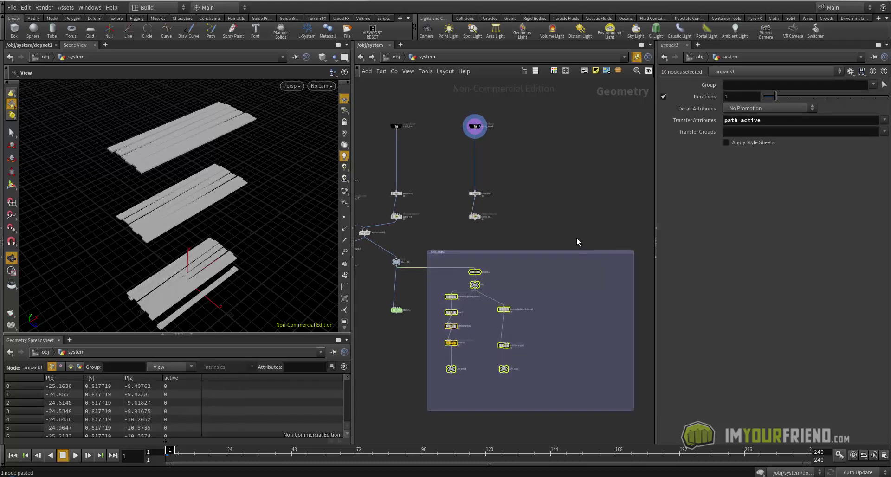
# - Add a Null node under active_on1, display it and align it with the wood branch
pyautogui.click(496, 235)
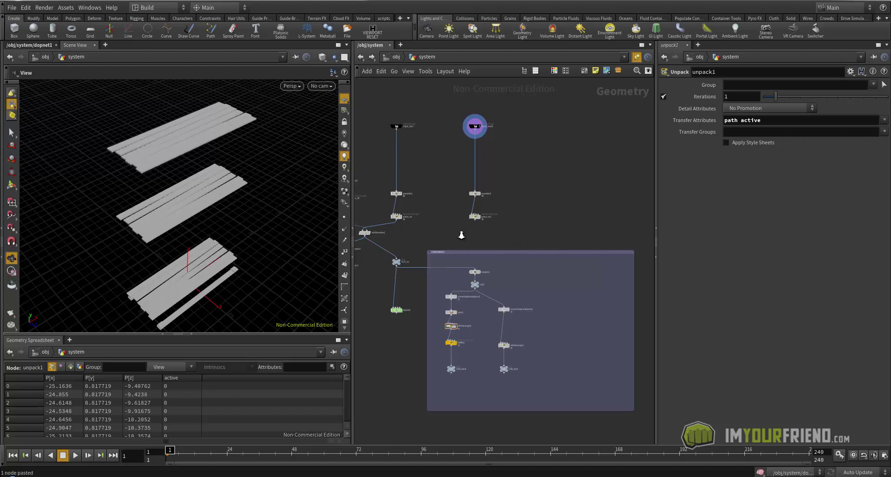
pyautogui.scroll(2, 468, 234)
pyautogui.press('Tab')
pyautogui.write('nu')
pyautogui.click(553, 158)
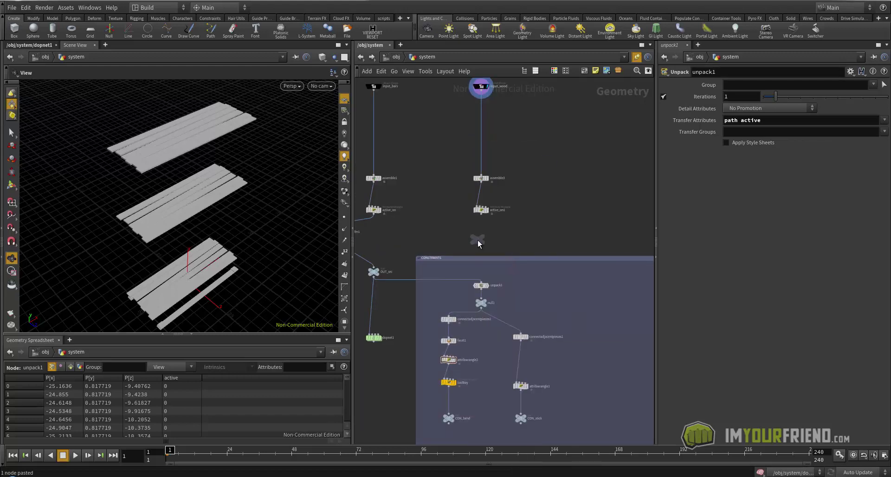
pyautogui.click(479, 236)
pyautogui.click(486, 236)
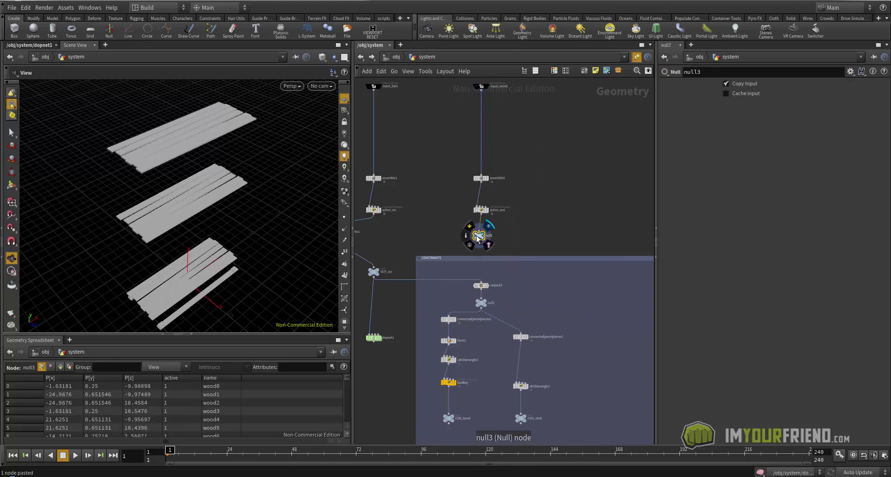
pyautogui.moveTo(478, 236); pyautogui.dragTo(481, 236)
# - Check the packed wood pieces in wireframe and shaded display and save the scene
pyautogui.moveTo(434, 217); pyautogui.dragTo(443, 219, button='middle')
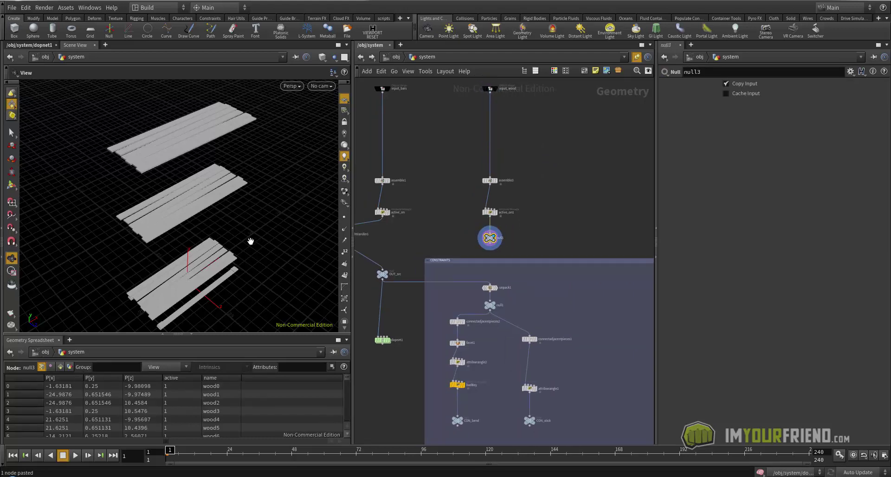
pyautogui.moveTo(195, 227); pyautogui.dragTo(189, 205)
pyautogui.hotkey('shift', 'w')
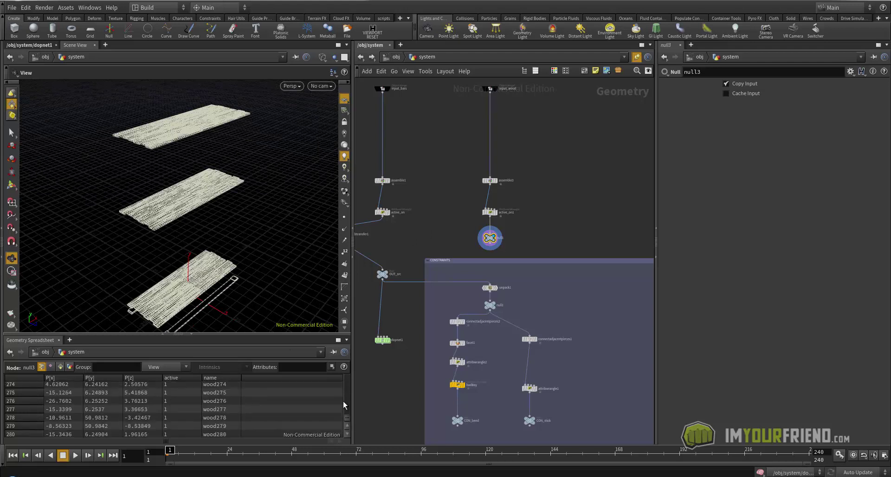
pyautogui.moveTo(234, 334); pyautogui.dragTo(234, 330)
pyautogui.press('w')
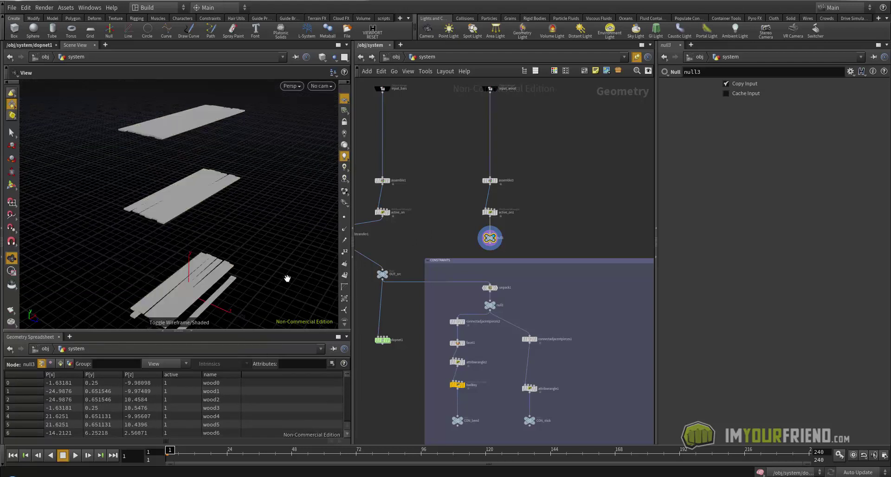
pyautogui.hotkey('ctrl', 's')
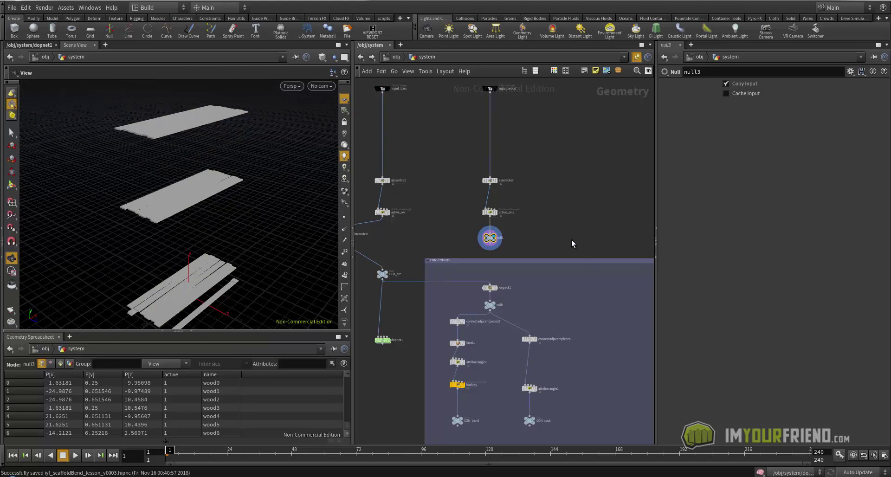
# - Move assemble3, active_on1 and the Null below them up, away from the CONSTRAINTS box
pyautogui.scroll(-1, 554, 227)
pyautogui.moveTo(552, 224); pyautogui.dragTo(536, 226, button='middle')
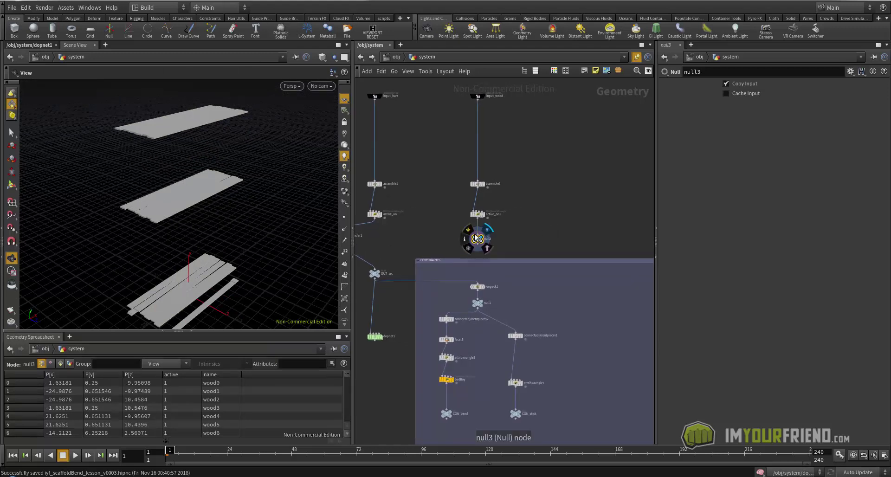
pyautogui.moveTo(455, 253); pyautogui.dragTo(478, 165)
pyautogui.click(507, 173)
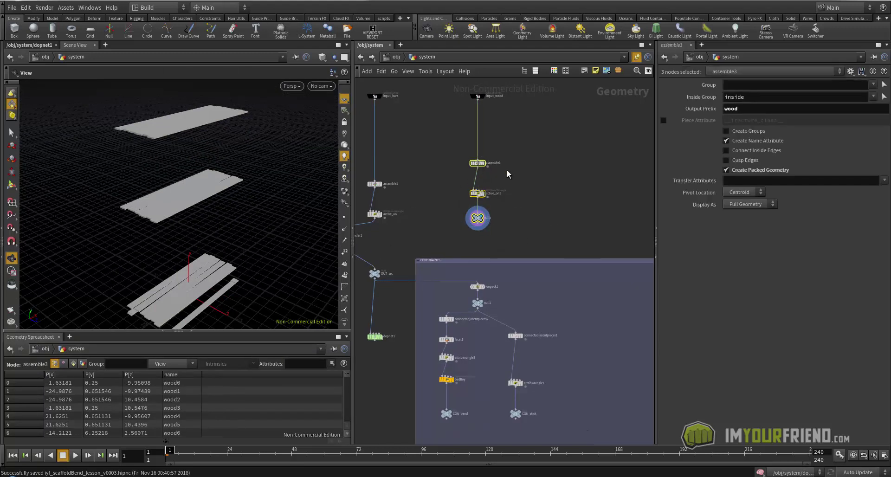
pyautogui.moveTo(566, 296); pyautogui.dragTo(561, 292, button='middle')
pyautogui.press('Tab')
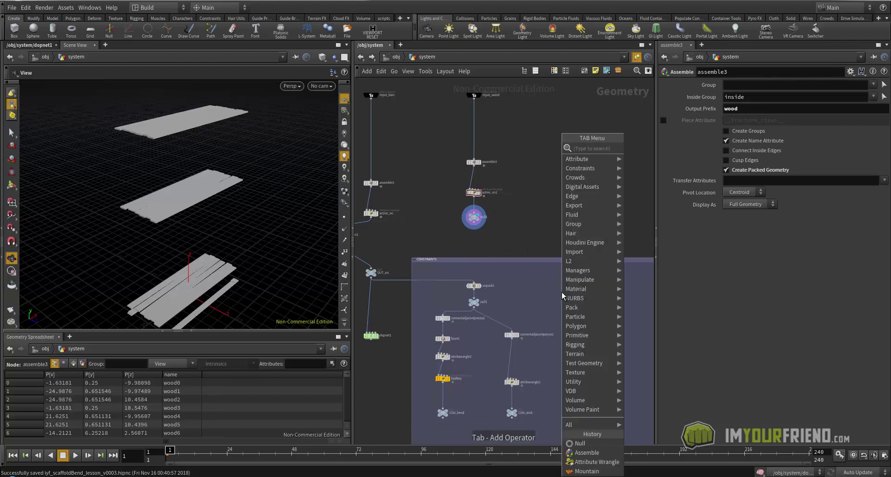
pyautogui.write('un')
pyautogui.click(641, 150)
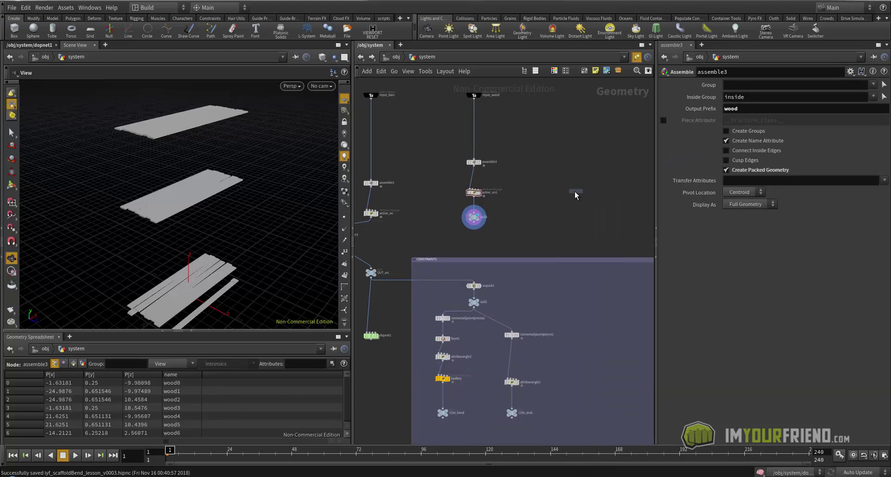
pyautogui.click(575, 191)
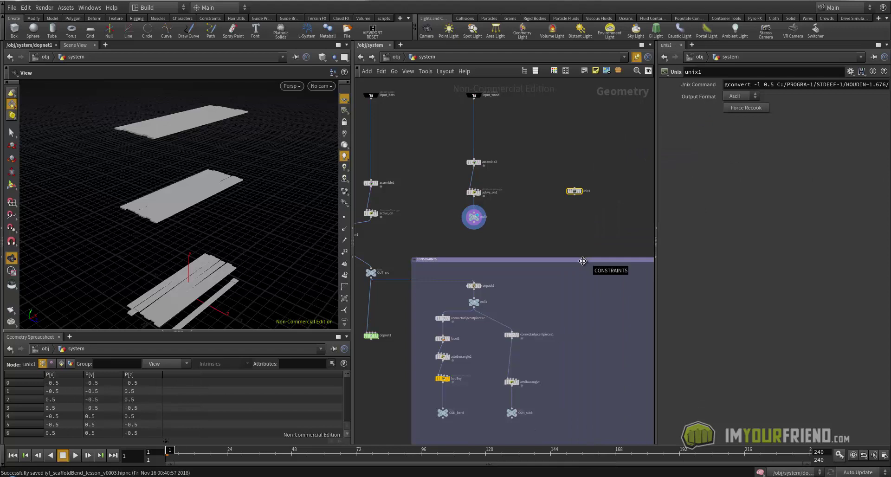
pyautogui.press('Delete')
# - Add an Unpack node inside the CONSTRAINTS box and feed it from the Null below active_on1
pyautogui.press('Tab')
pyautogui.write('unp')
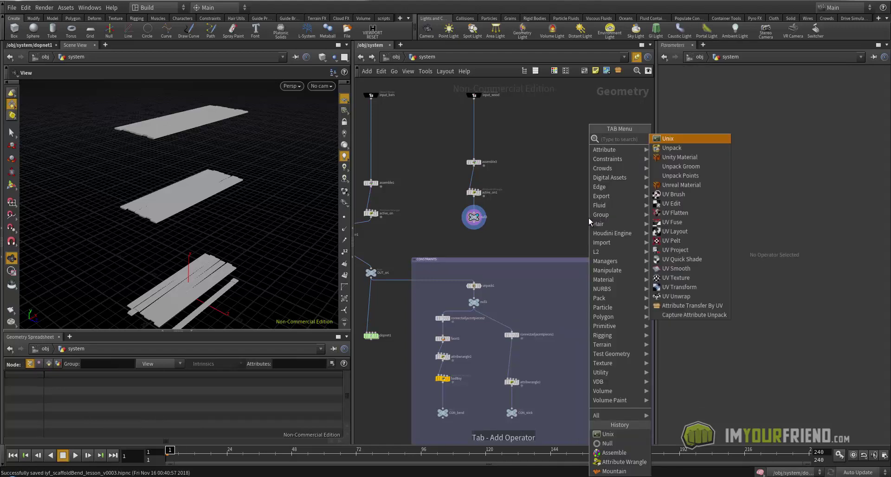
pyautogui.press('Return')
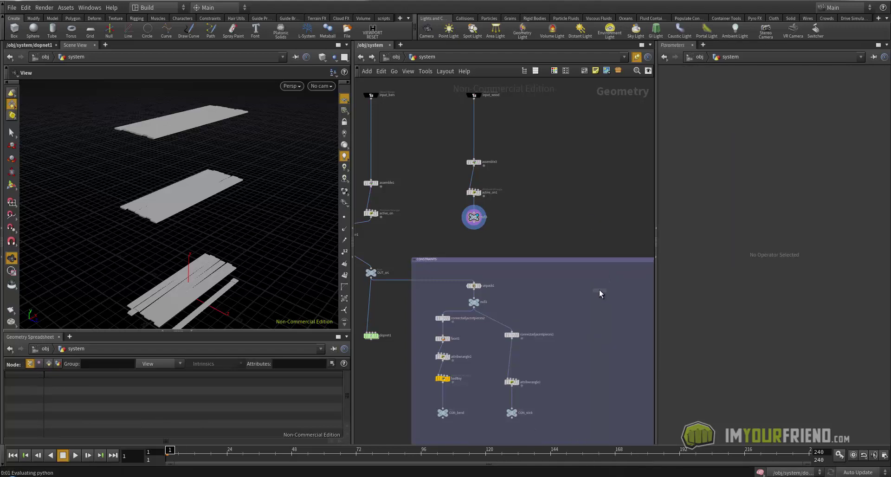
pyautogui.click(602, 286)
pyautogui.click(589, 288)
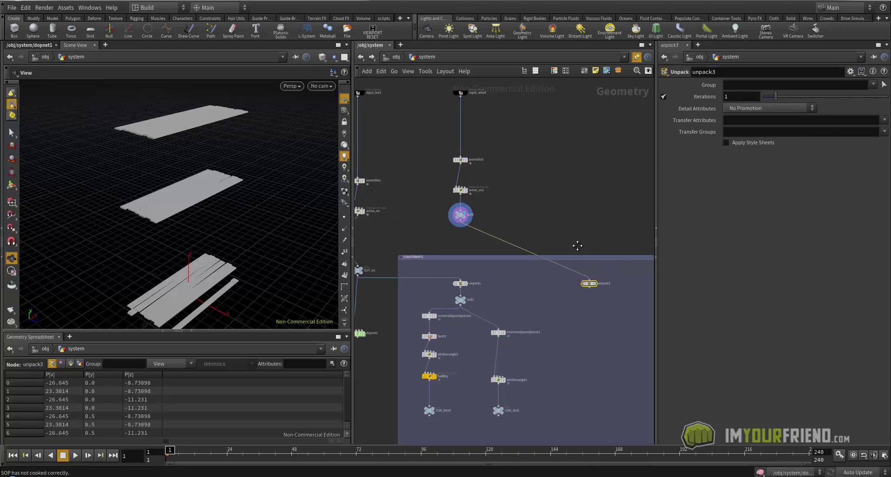
# - Place another Null node on the wood branch, between null3 and the CONSTRAINTS box
pyautogui.scroll(2, 467, 246)
pyautogui.scroll(-3, 493, 238)
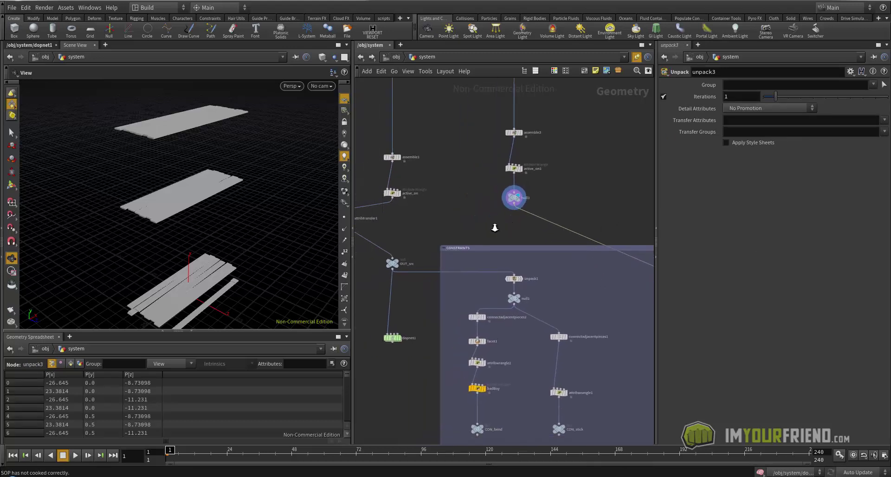
pyautogui.moveTo(491, 250); pyautogui.dragTo(492, 261)
pyautogui.press('Tab')
pyautogui.write('n')
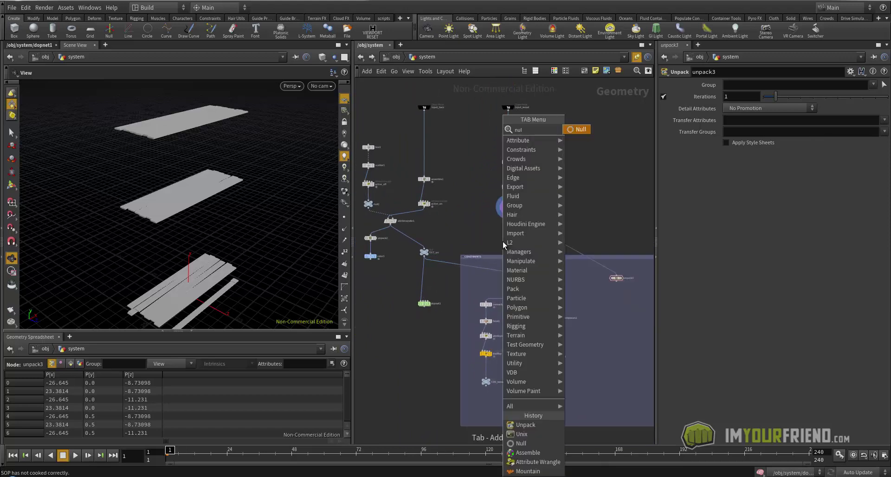
pyautogui.write('ul')
pyautogui.press('Return')
pyautogui.click(508, 240)
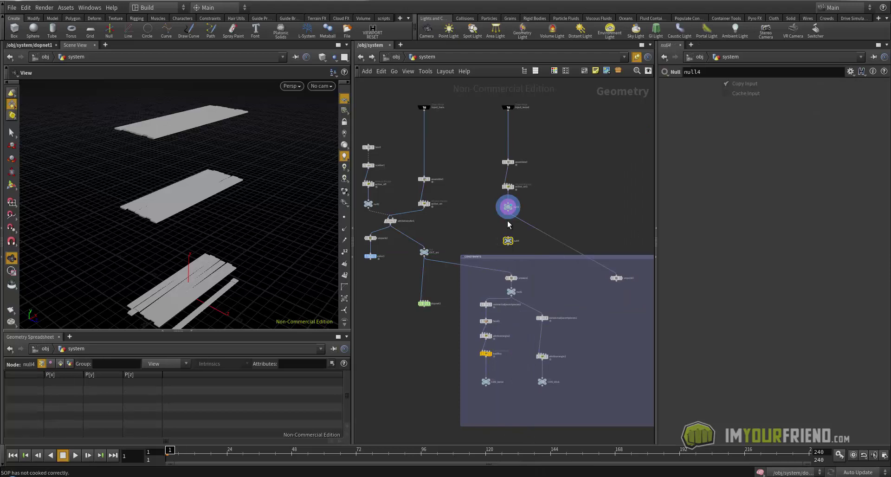
# - Wire null3 into the new Null beneath it and rename that Null OUT_wood
pyautogui.scroll(3, 509, 231)
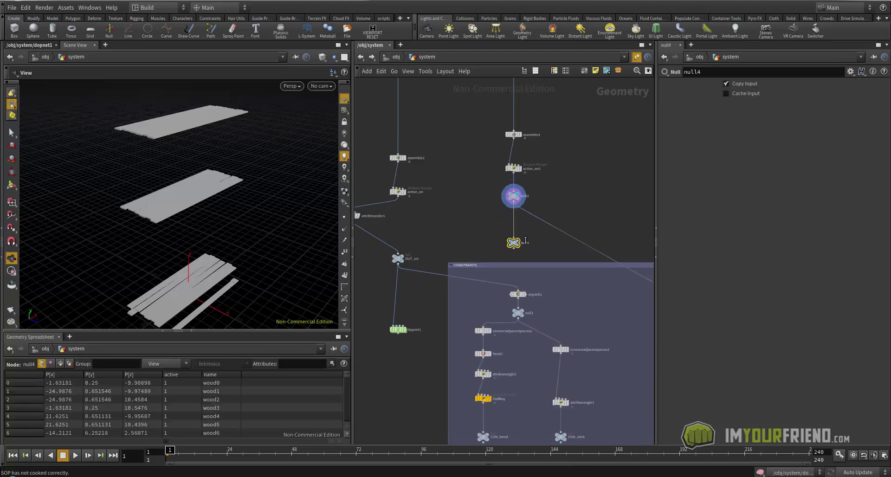
pyautogui.doubleClick(525, 241)
pyautogui.write('OUT_wood')
pyautogui.press('Return')
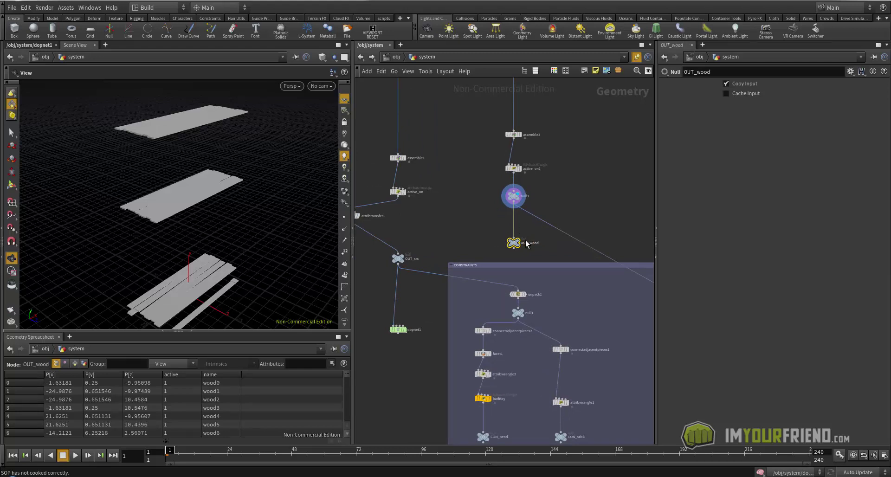
pyautogui.scroll(4, 562, 249)
pyautogui.moveTo(612, 183); pyautogui.dragTo(605, 208, button='middle')
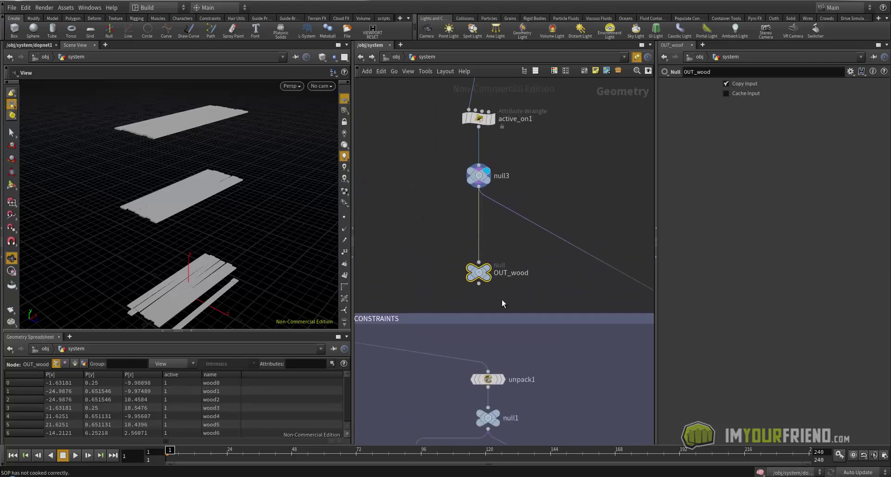
# - Set the wood branch's unpack3 node to transfer the active and path attributes
pyautogui.scroll(-4, 473, 221)
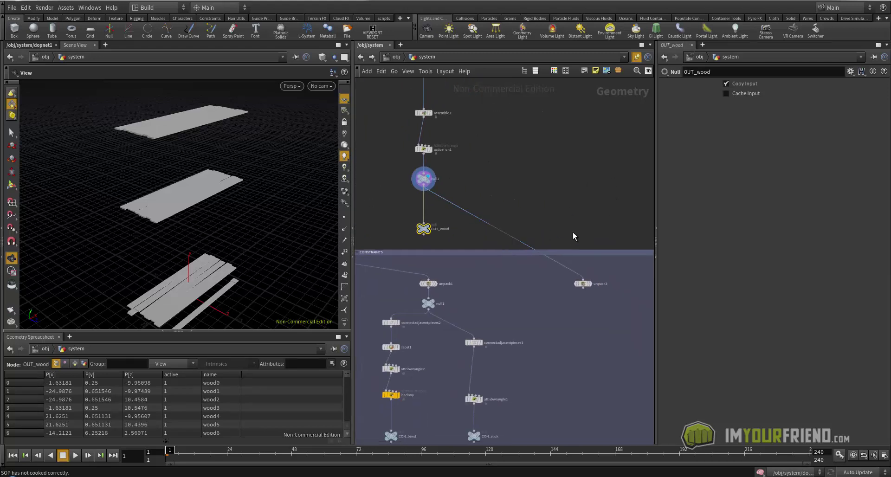
pyautogui.click(579, 279)
pyautogui.click(424, 279)
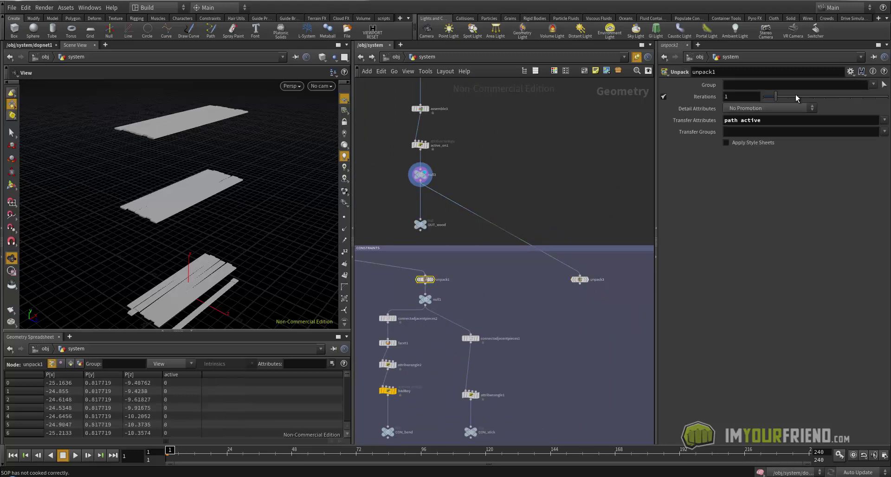
pyautogui.click(579, 280)
pyautogui.click(884, 120)
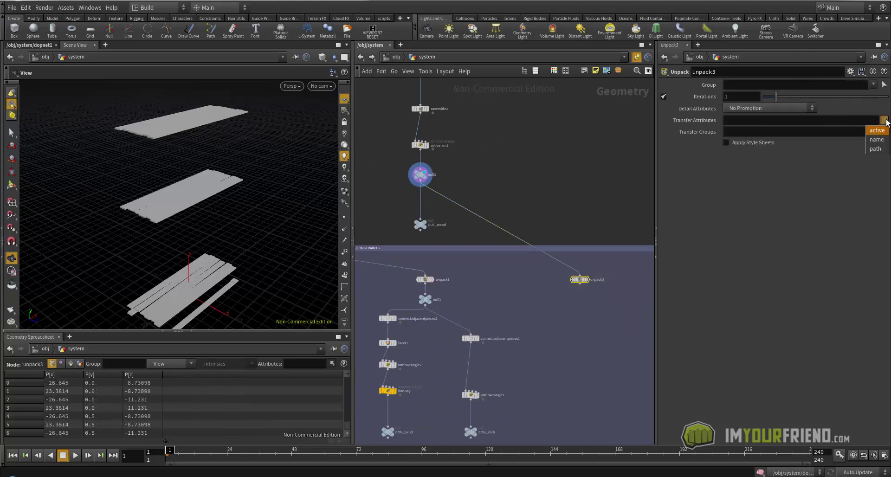
pyautogui.click(884, 130)
pyautogui.click(875, 148)
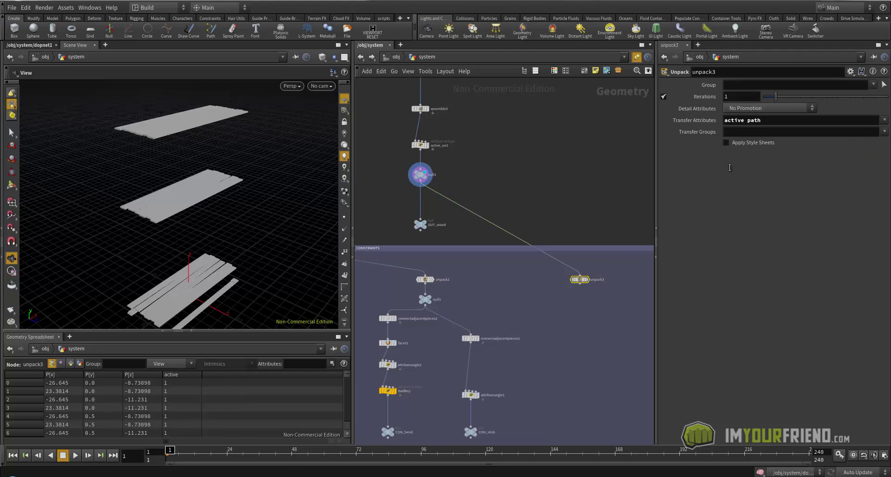
pyautogui.moveTo(747, 121); pyautogui.dragTo(762, 121)
pyautogui.click(783, 122)
# - Add a Connect Adjacent Pieces node below unpack3 and wire unpack3 into it
pyautogui.moveTo(595, 305); pyautogui.dragTo(584, 305, button='middle')
pyautogui.press('Tab')
pyautogui.write('con')
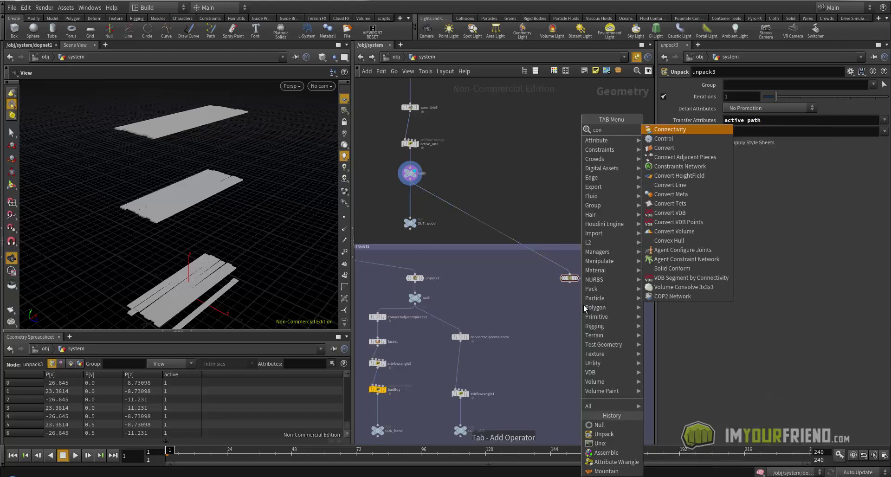
pyautogui.click(682, 157)
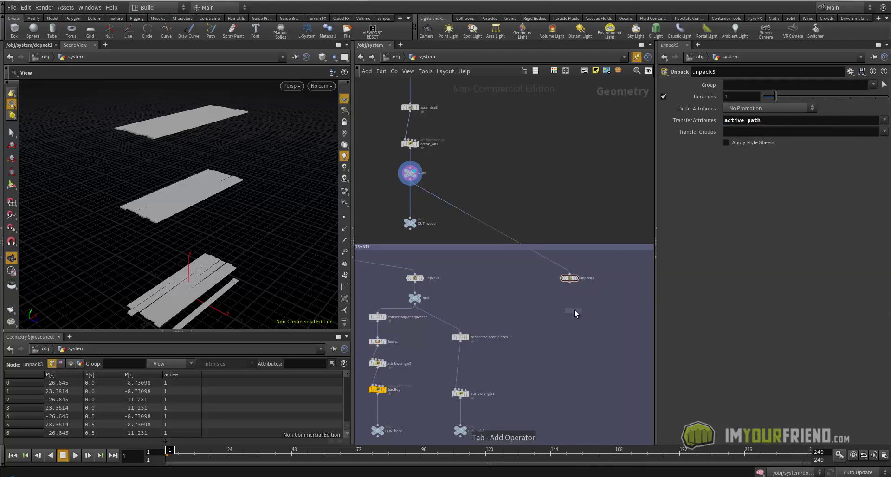
pyautogui.click(569, 314)
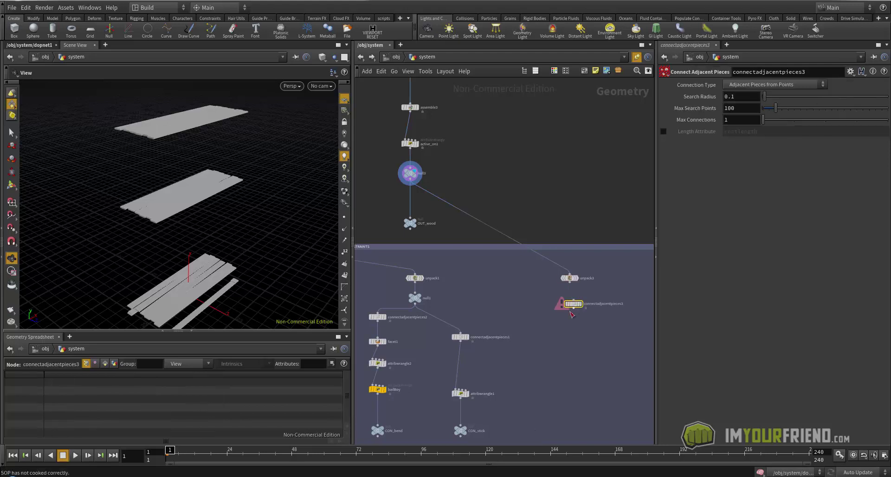
pyautogui.click(570, 284)
pyautogui.click(573, 305)
pyautogui.moveTo(535, 313); pyautogui.dragTo(563, 278, button='middle')
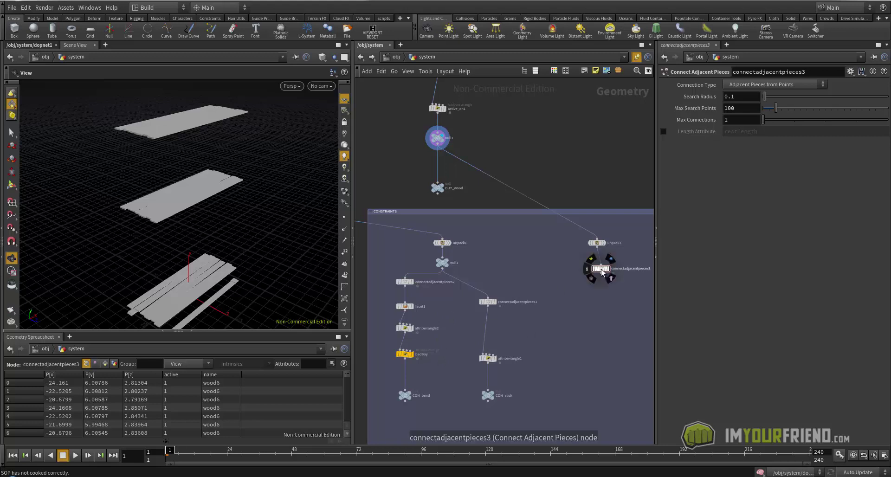
pyautogui.moveTo(609, 269); pyautogui.dragTo(607, 277)
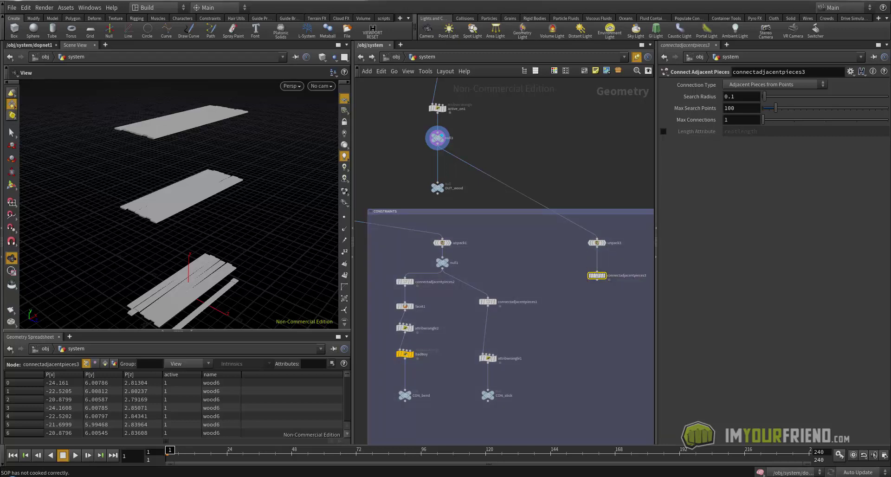
# - Set connectadjacentpieces3 to the Adjacent Pieces from Surface Points connection type and display its connections in the viewport
pyautogui.click(749, 86)
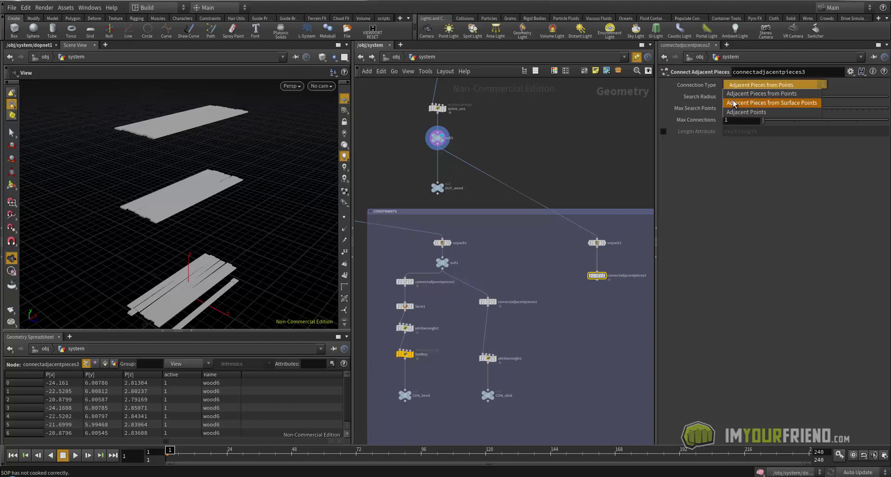
pyautogui.click(794, 103)
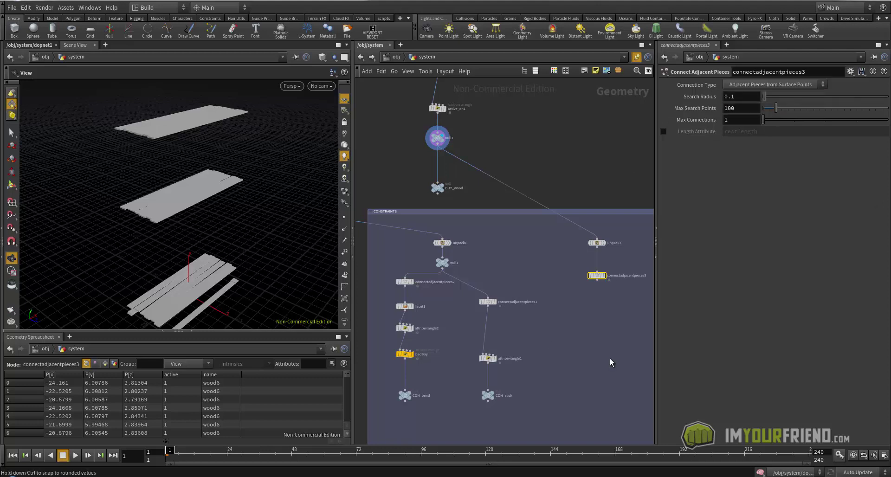
pyautogui.click(603, 276)
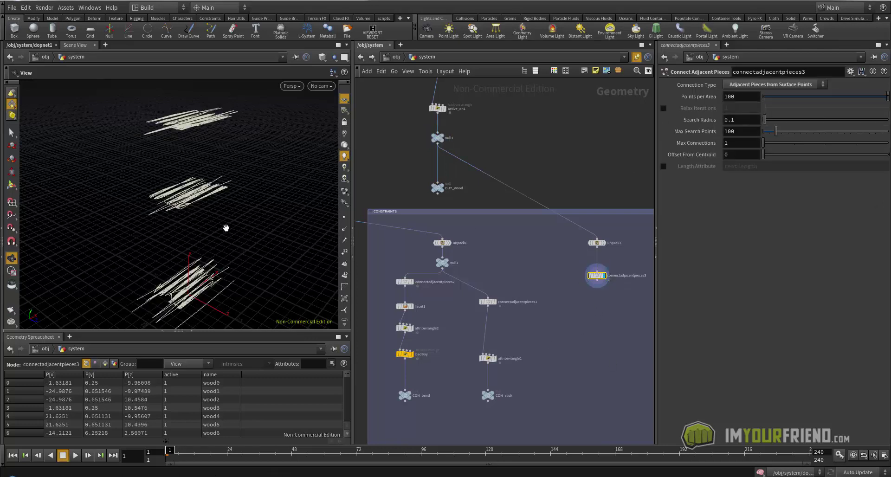
pyautogui.moveTo(210, 217)
pyautogui.mouseDown()
pyautogui.moveTo(205, 207)
pyautogui.moveTo(218, 223)
pyautogui.mouseUp()
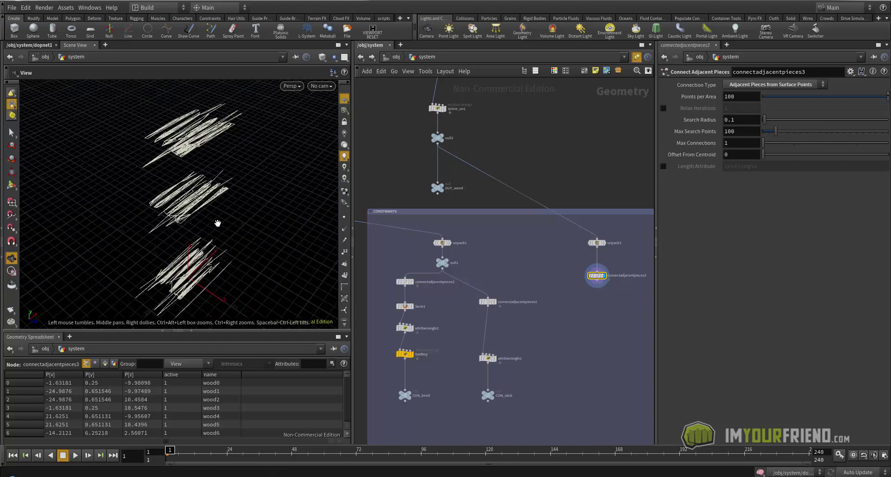
pyautogui.press('w')
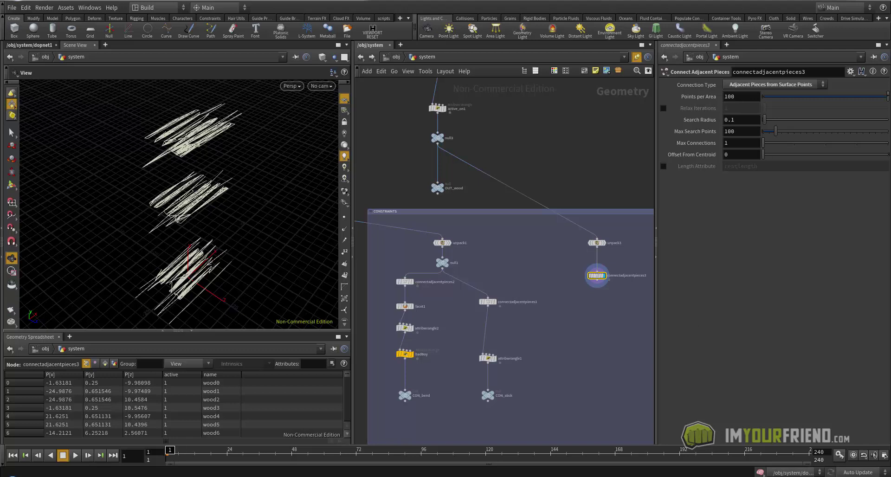
# - Add an Attribute Wrangle running over Primitives below connectadjacentpieces3, wire it in and display it
pyautogui.moveTo(583, 311); pyautogui.dragTo(567, 291, button='middle')
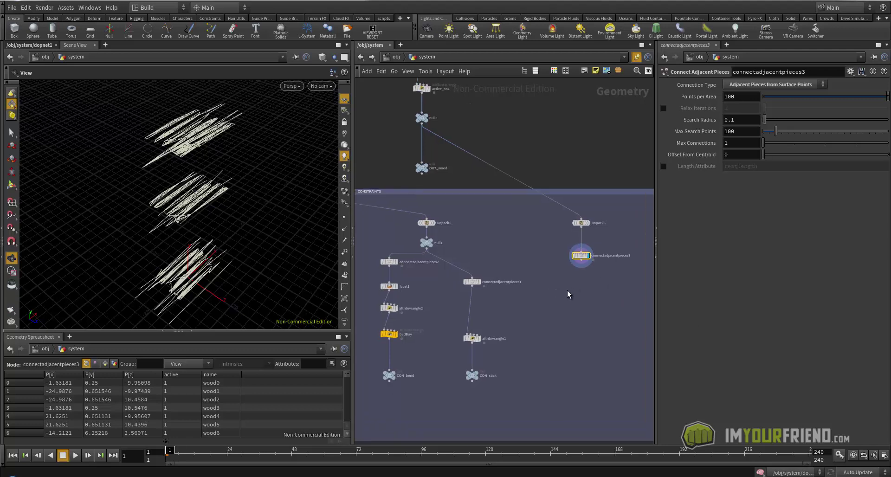
pyautogui.press('Tab')
pyautogui.write('attw')
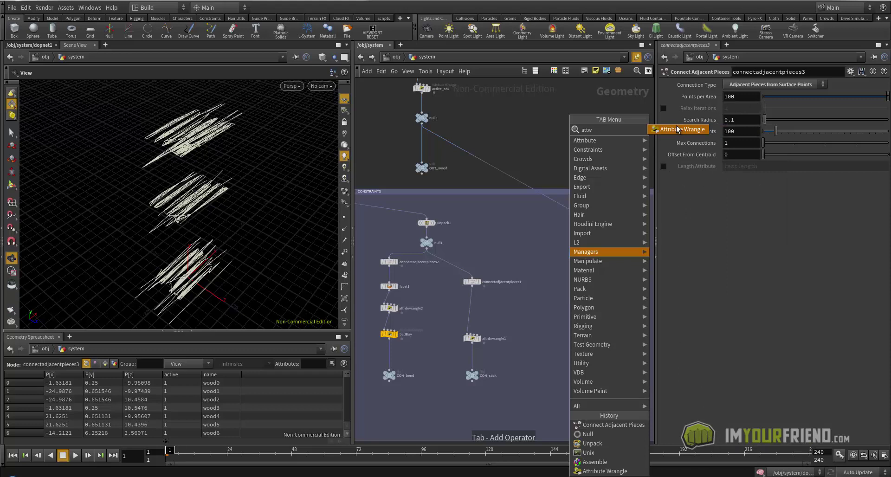
pyautogui.click(677, 130)
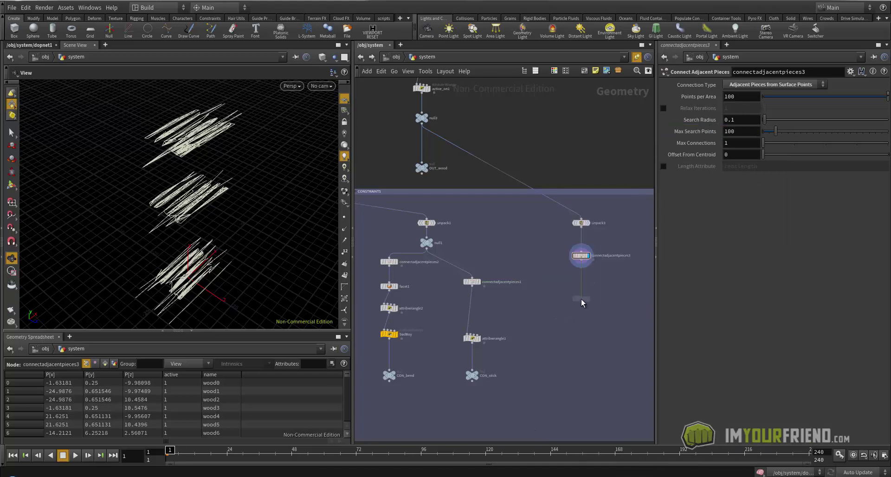
pyautogui.click(580, 298)
pyautogui.click(747, 121)
pyautogui.click(747, 135)
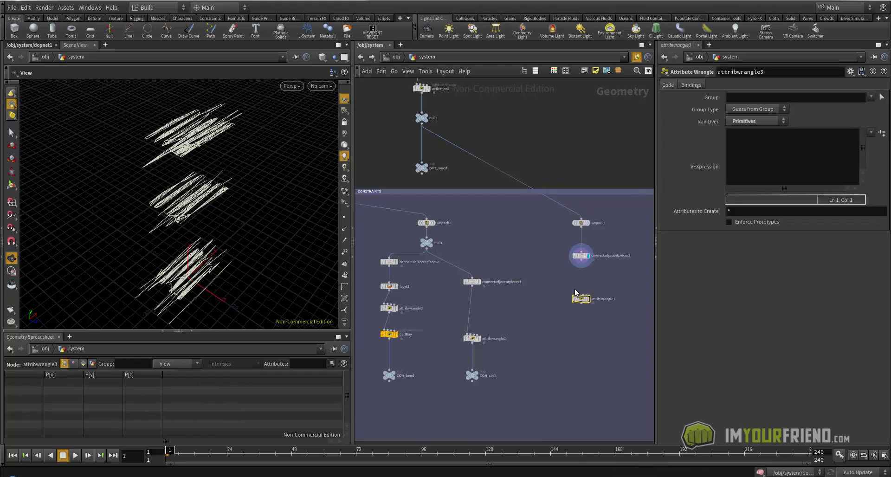
pyautogui.moveTo(575, 288); pyautogui.dragTo(575, 255)
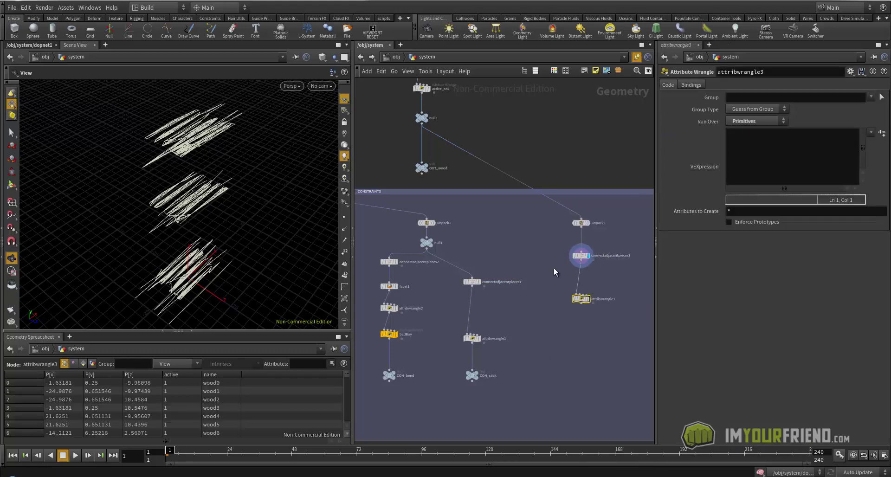
pyautogui.click(587, 299)
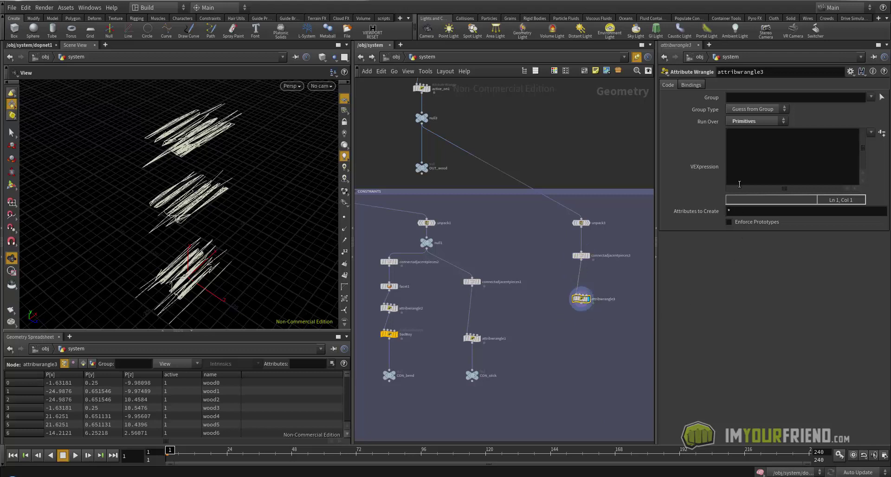
# - Write VEX in attribwrangle3 that sets the string attributes constraint_name to "wood" and constraint_type to "position", ending each line with a semicolon
pyautogui.write('@')
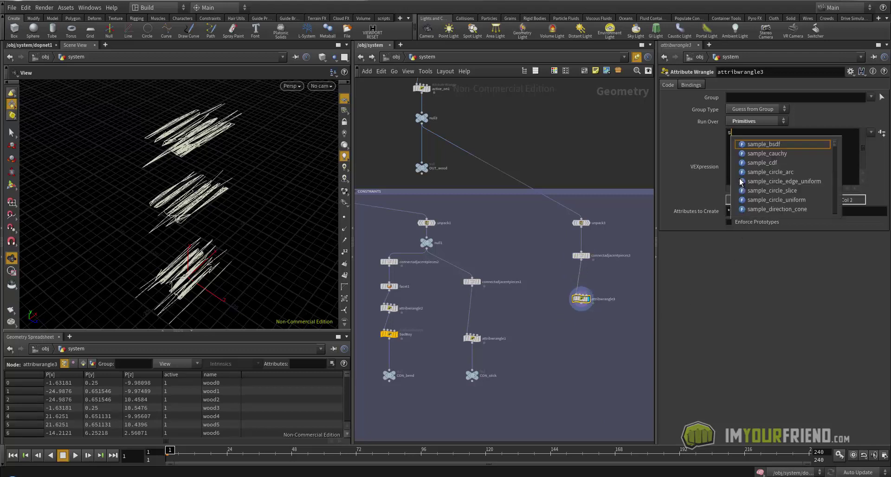
pyautogui.write('c')
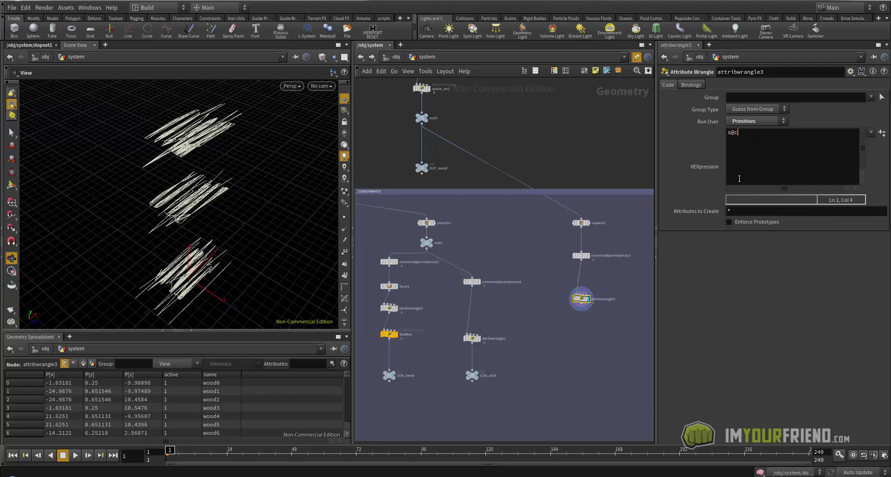
pyautogui.write('onstraint')
pyautogui.write('_name = "wood')
pyautogui.press('Return')
pyautogui.write('s@constraint')
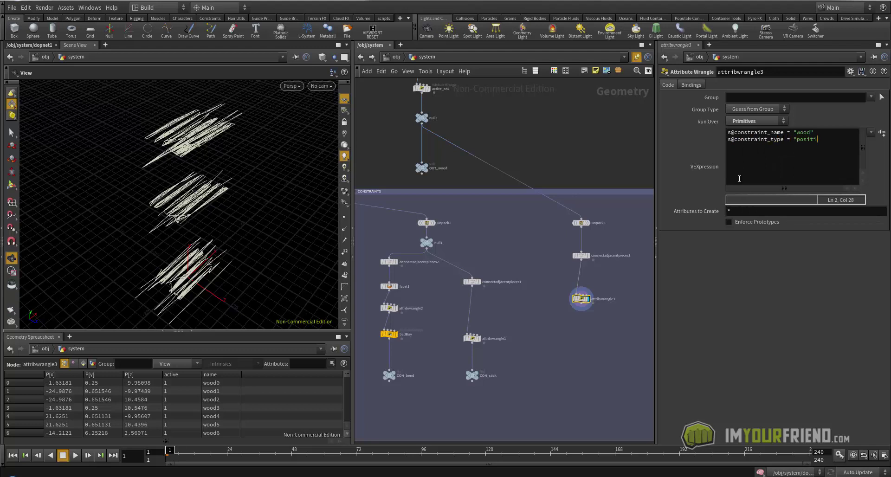
pyautogui.write('on"')
pyautogui.click(718, 175)
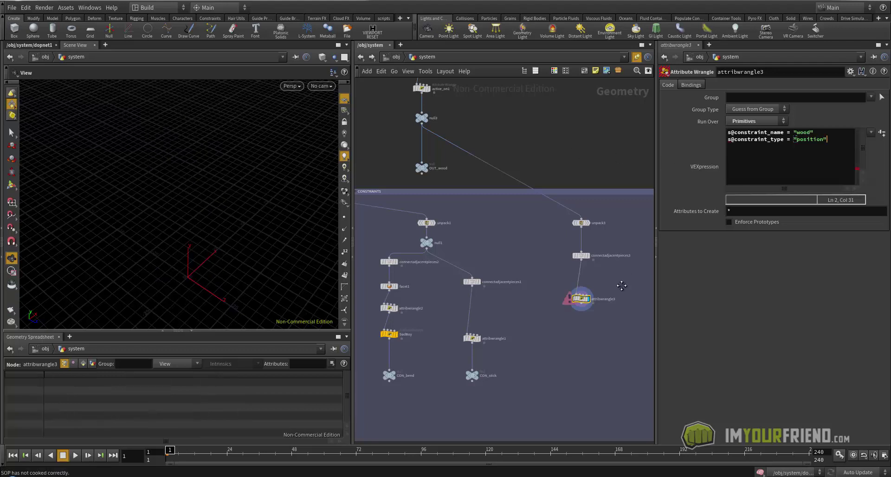
pyautogui.moveTo(622, 286); pyautogui.dragTo(605, 285, button='middle')
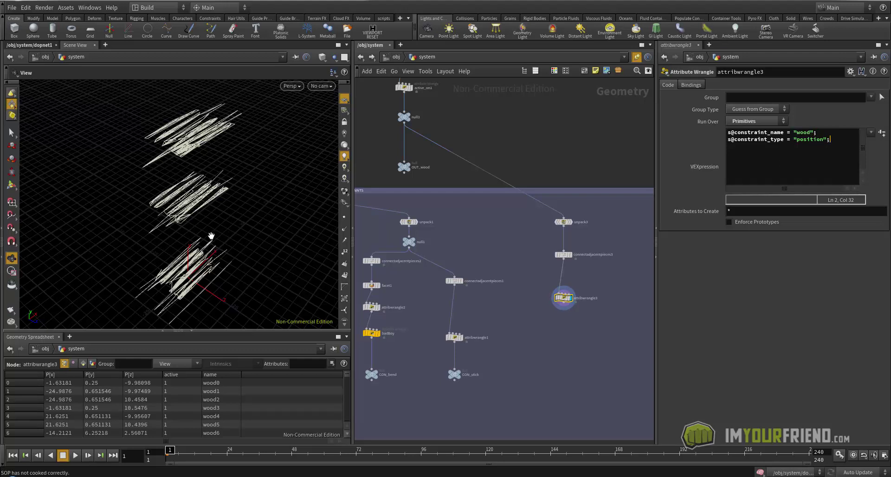
# - Leave the constraint wrangle's two-line VEX code as it was and save the scene
pyautogui.write('s')
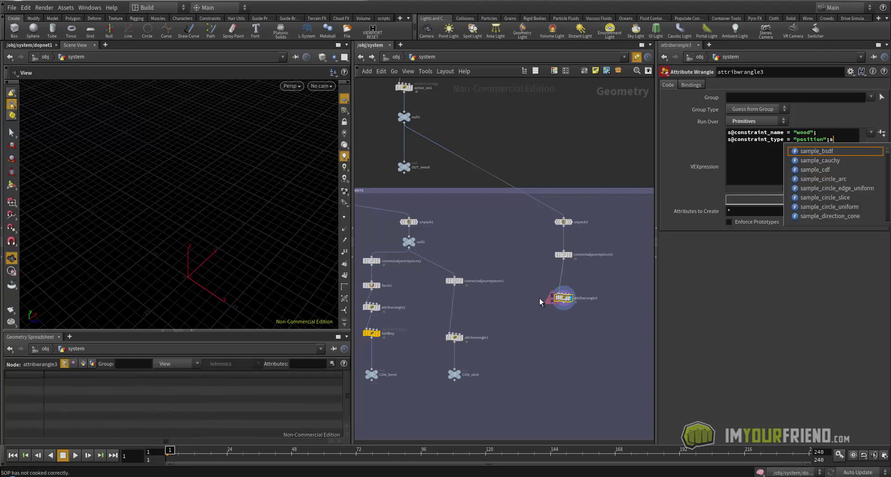
pyautogui.click(772, 173)
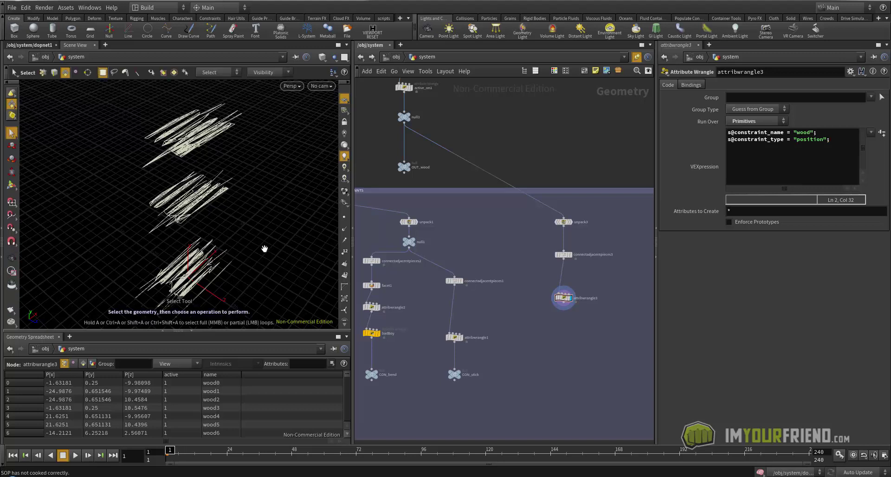
pyautogui.hotkey('ctrl', 's')
# - Add a null after attribwrangle3 and name it CON_wood
pyautogui.scroll(-1, 566, 331)
pyautogui.press('Tab')
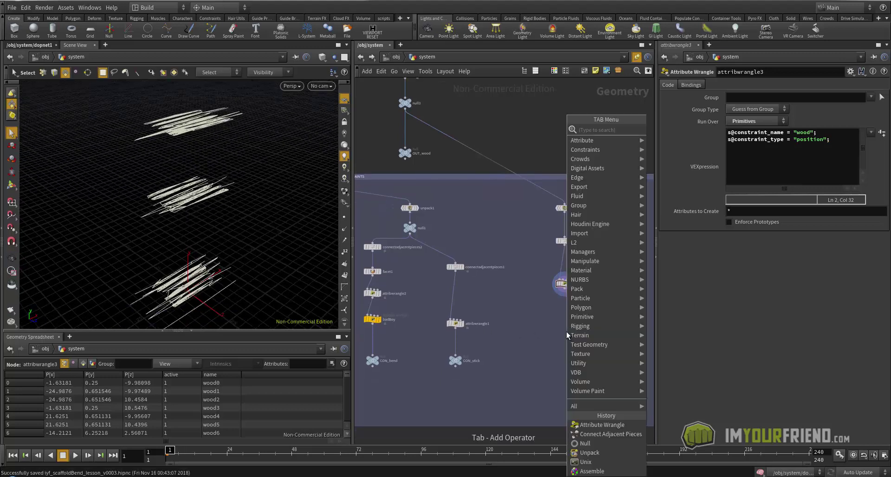
pyautogui.write('null')
pyautogui.click(650, 131)
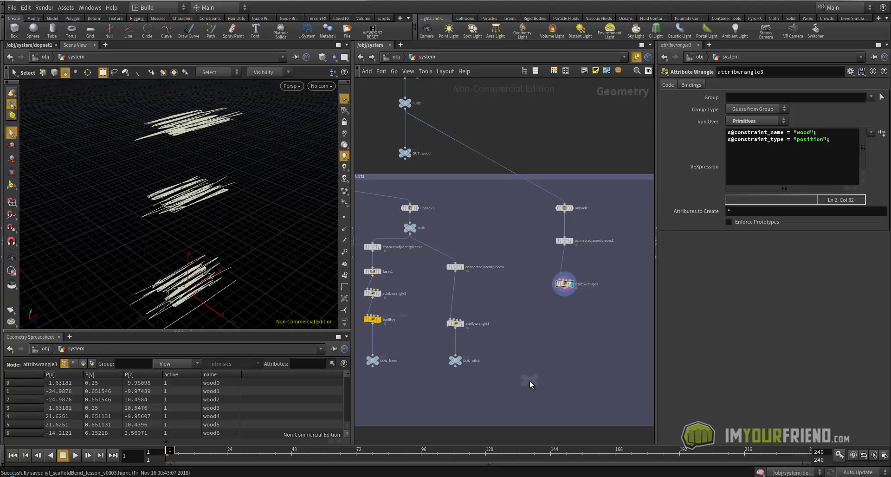
pyautogui.click(566, 357)
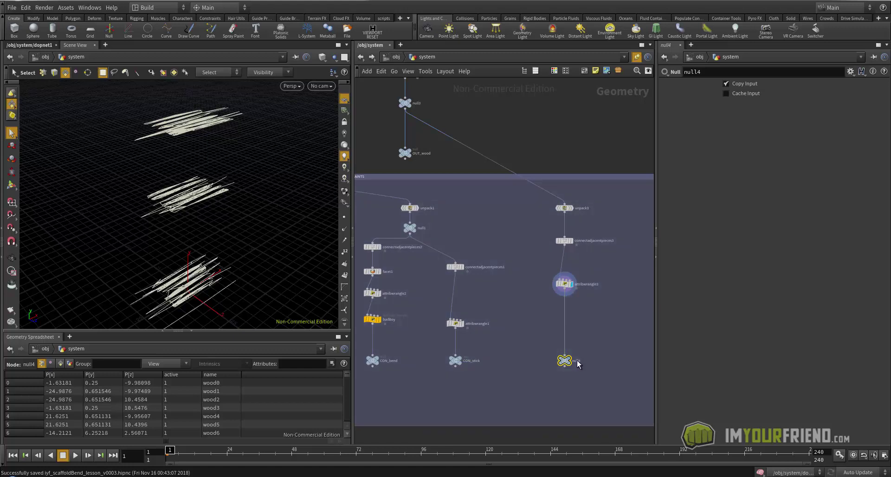
pyautogui.doubleClick(577, 359)
pyautogui.write('CON_wood')
pyautogui.press('Return')
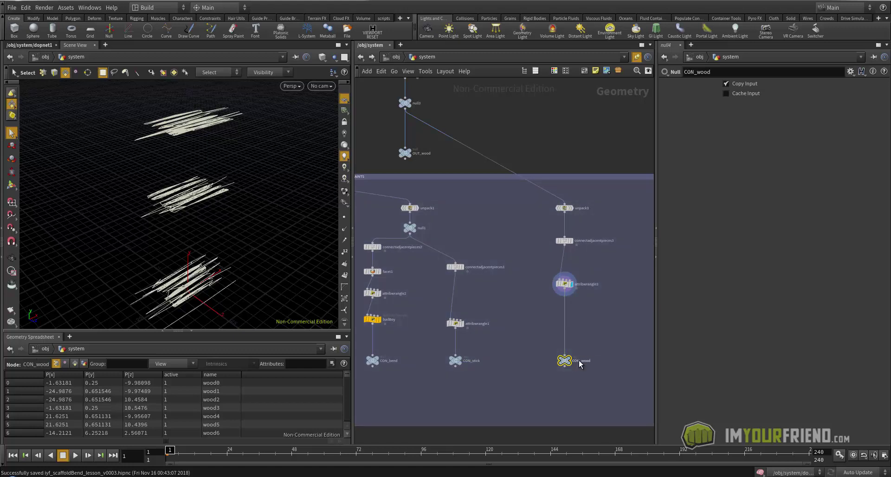
# - Review the whole system network, from the input_wood node to the CON_wood, CON_stick and CON_bend outputs
pyautogui.scroll(-3, 480, 307)
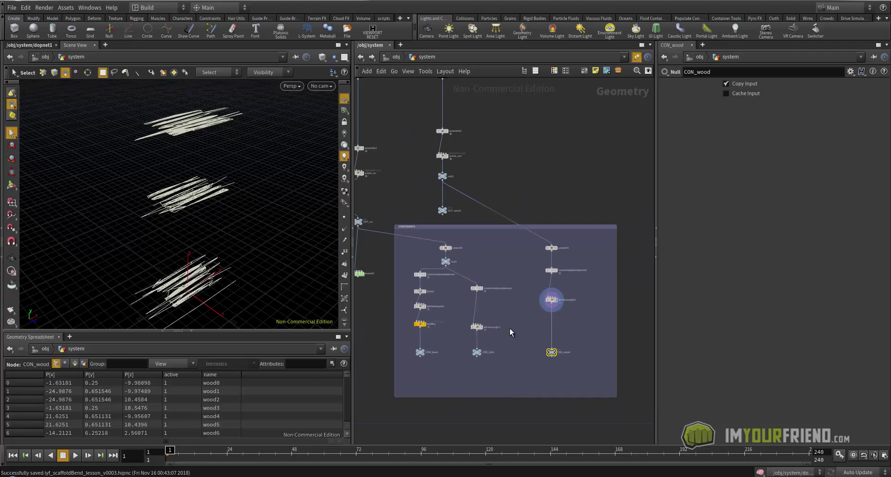
pyautogui.press('h')
pyautogui.hotkey('ctrl', 'b')
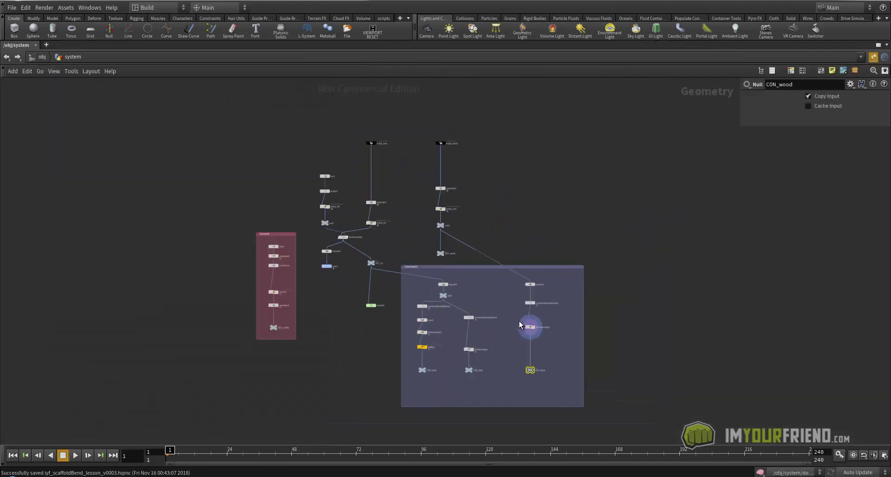
pyautogui.moveTo(527, 243); pyautogui.dragTo(496, 239, button='middle')
pyautogui.scroll(3, 496, 239)
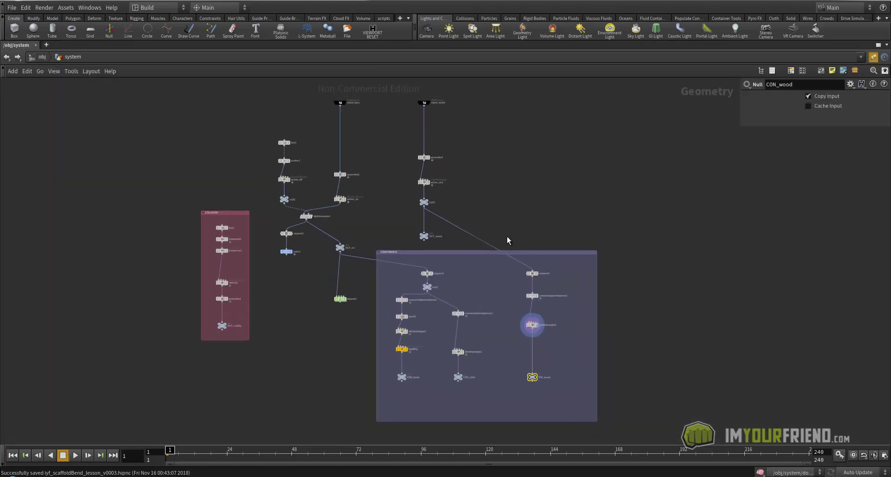
pyautogui.click(429, 101)
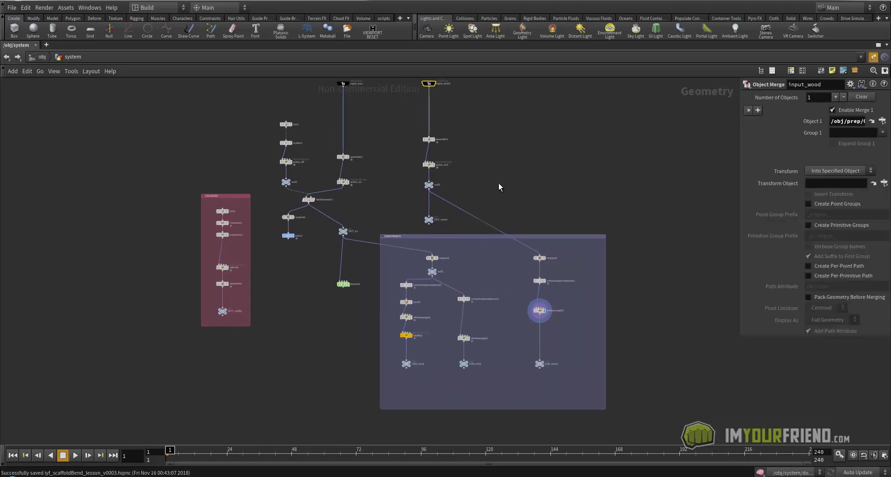
pyautogui.click(539, 355)
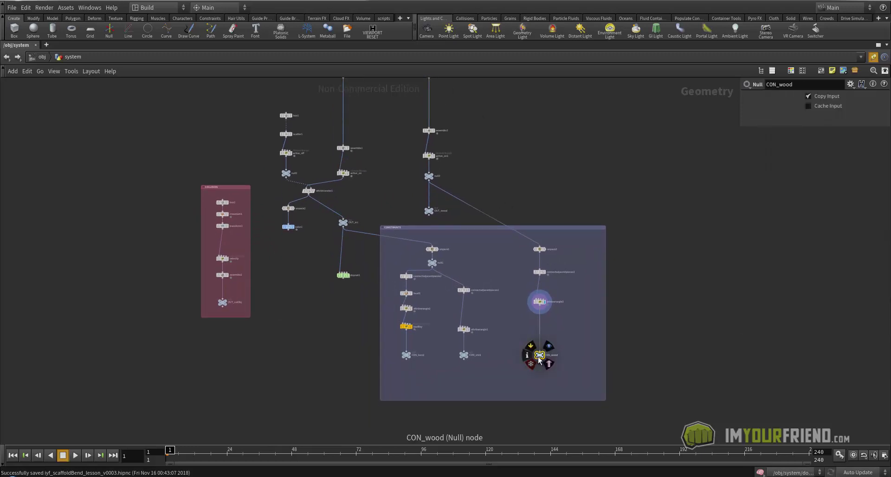
pyautogui.click(463, 355)
pyautogui.moveTo(455, 353); pyautogui.dragTo(482, 373, button='middle')
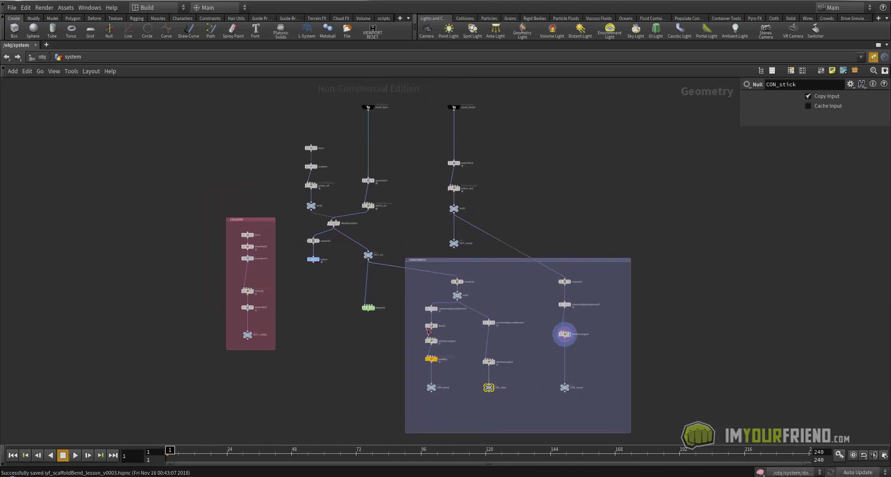
pyautogui.click(430, 388)
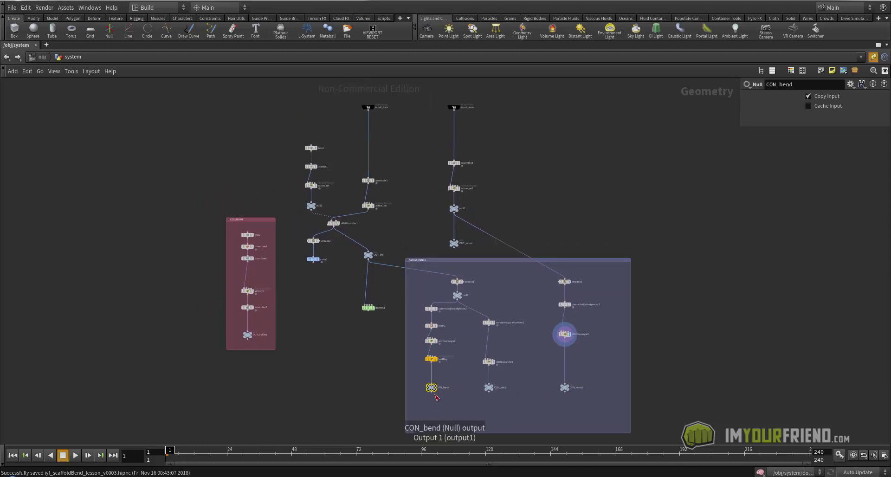
pyautogui.moveTo(315, 305); pyautogui.dragTo(333, 306, button='middle')
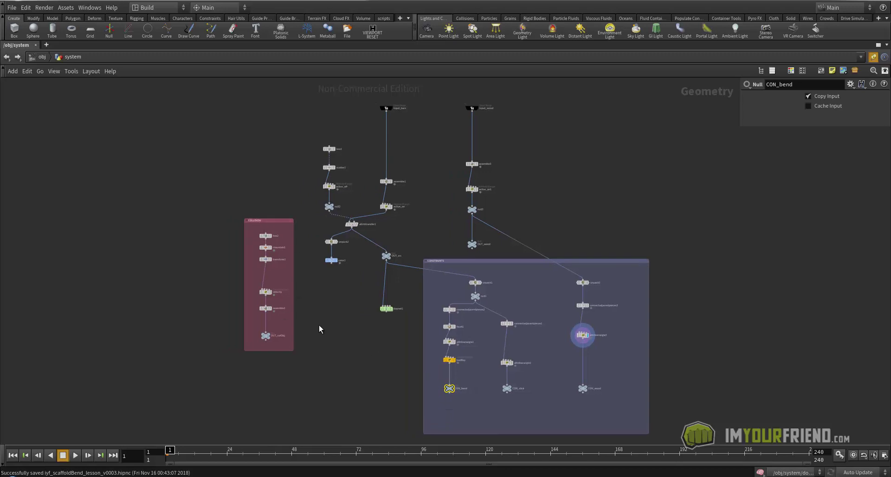
pyautogui.scroll(2, 373, 321)
pyautogui.moveTo(421, 337); pyautogui.dragTo(421, 296, button='middle')
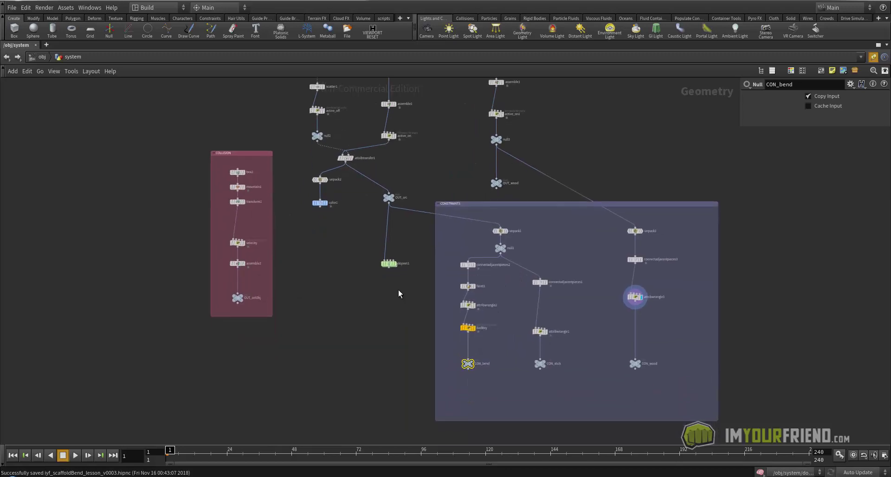
# - Enclose the dopnet1 node in a network box with some space around it and title the box DOP
pyautogui.moveTo(388, 265); pyautogui.dragTo(389, 269)
pyautogui.click(388, 268)
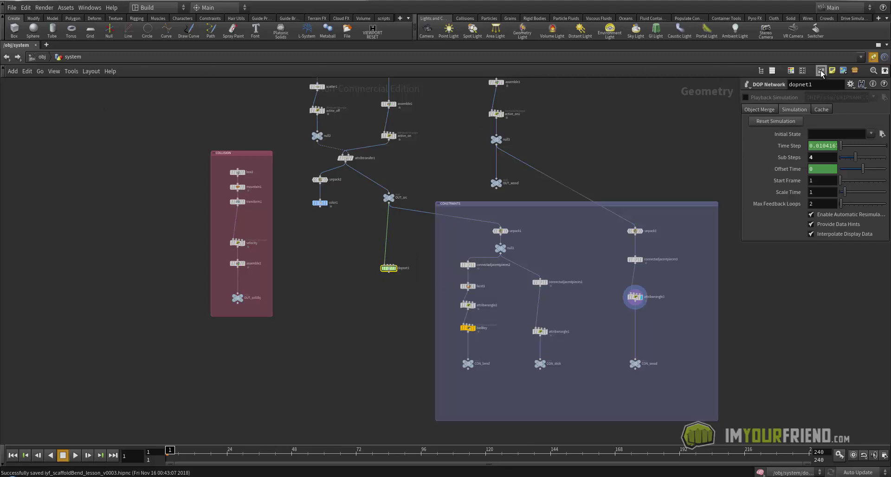
pyautogui.hotkey('shift', 'o')
pyautogui.moveTo(376, 260); pyautogui.dragTo(361, 249)
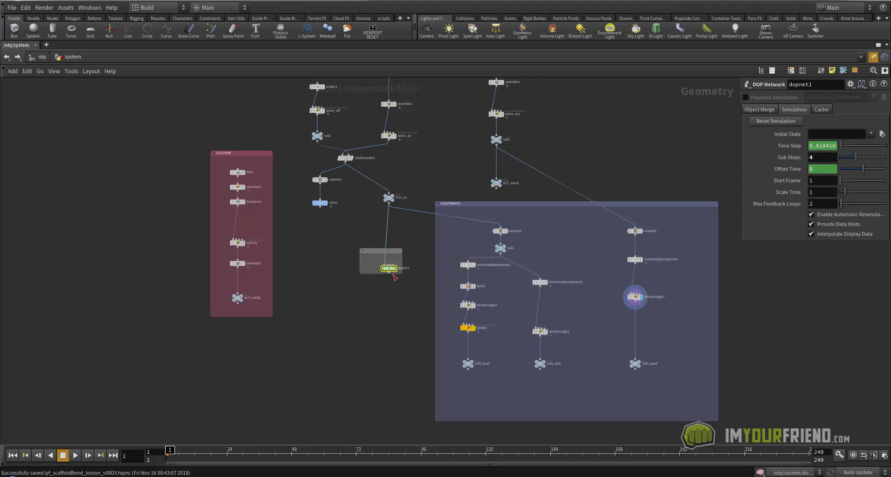
pyautogui.moveTo(408, 283); pyautogui.dragTo(422, 285)
pyautogui.doubleClick(380, 251)
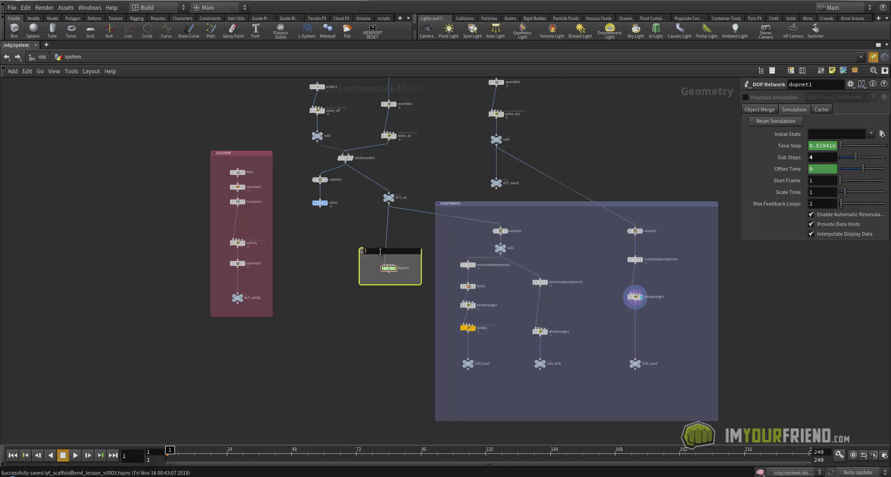
pyautogui.write('DOP')
pyautogui.press('Return')
pyautogui.click(395, 316)
# - Shift the CONSTRAINTS and COLLISION network boxes slightly downward and save the scene
pyautogui.moveTo(460, 226); pyautogui.dragTo(457, 235, button='middle')
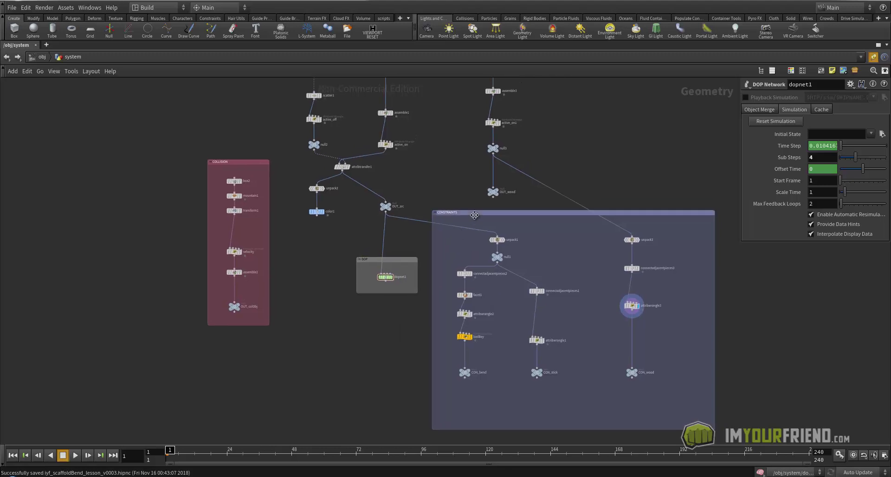
pyautogui.moveTo(474, 215); pyautogui.dragTo(485, 222)
pyautogui.moveTo(450, 189); pyautogui.dragTo(463, 196, button='middle')
pyautogui.scroll(-3, 463, 200)
pyautogui.hotkey('ctrl', 's')
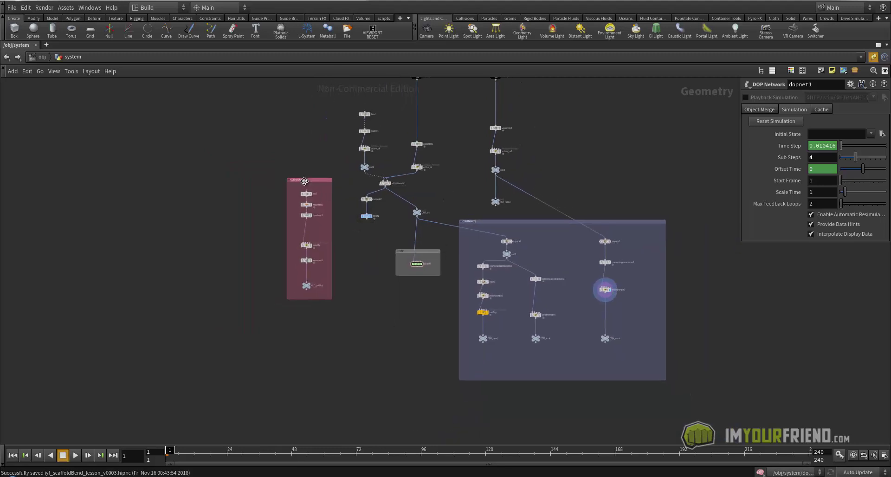
pyautogui.moveTo(304, 181); pyautogui.dragTo(303, 192)
pyautogui.moveTo(436, 192); pyautogui.dragTo(418, 199, button='middle')
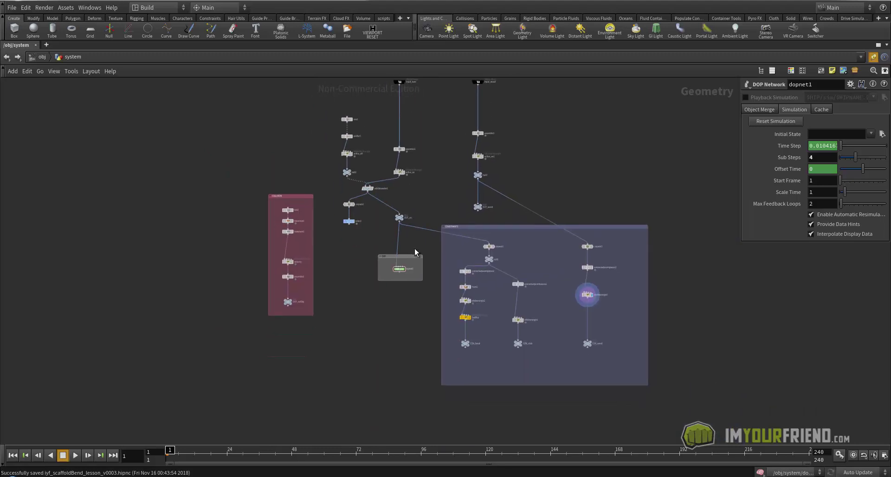
# - Go inside dopnet1 and rearrange the colObj and src packed objects above their shared merge to make room
pyautogui.hotkey('ctrl', 'b')
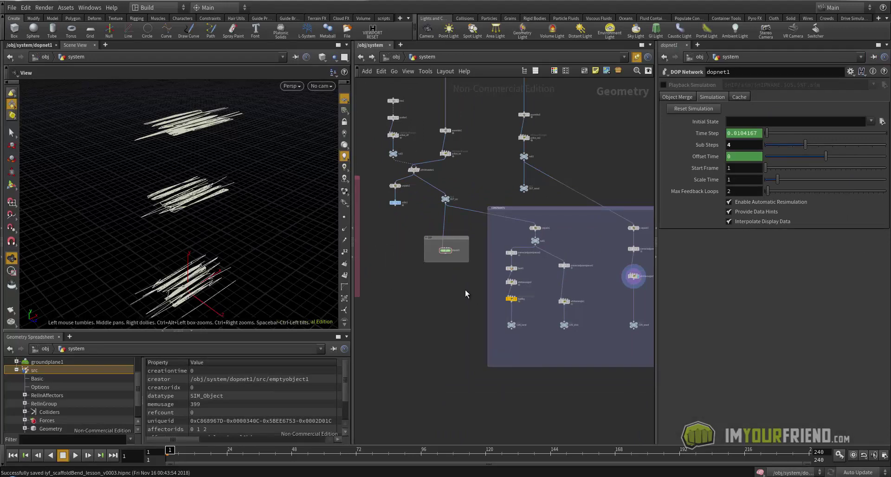
pyautogui.doubleClick(446, 251)
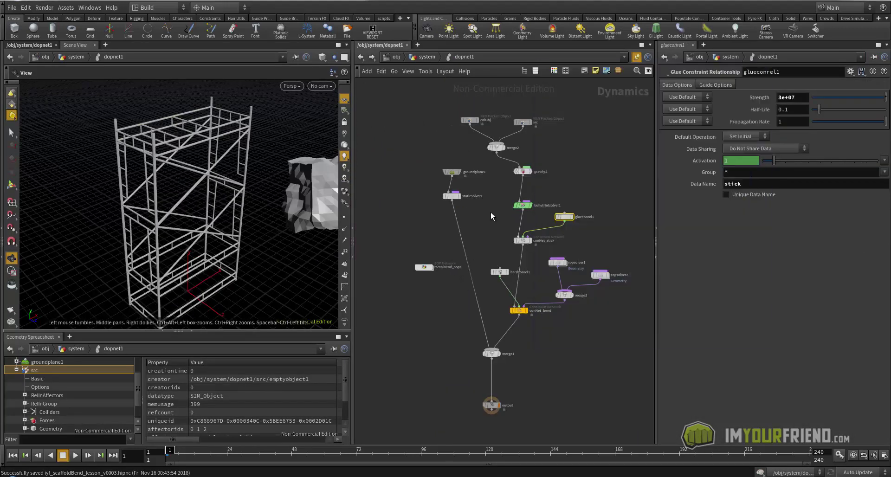
pyautogui.moveTo(480, 162); pyautogui.dragTo(488, 142)
pyautogui.moveTo(492, 194); pyautogui.dragTo(469, 186)
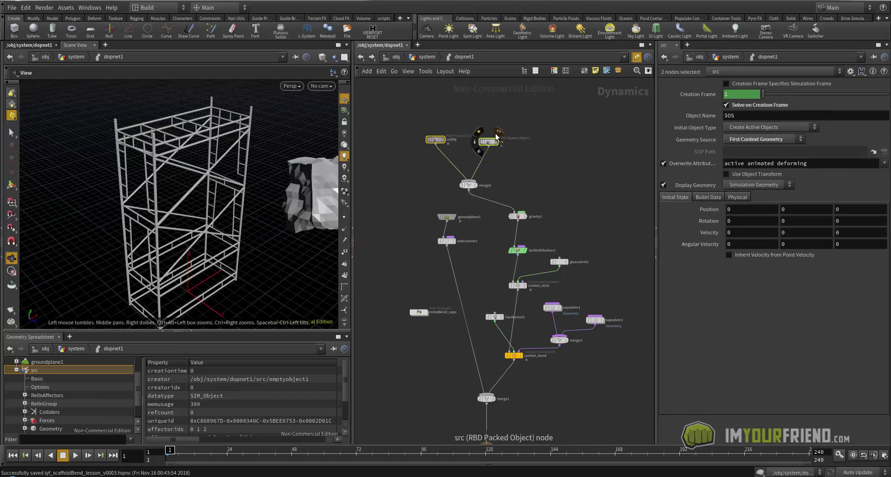
pyautogui.click(476, 132)
pyautogui.moveTo(489, 141); pyautogui.dragTo(475, 155)
# - Colour the colObj node green and the src node blue
pyautogui.click(435, 140)
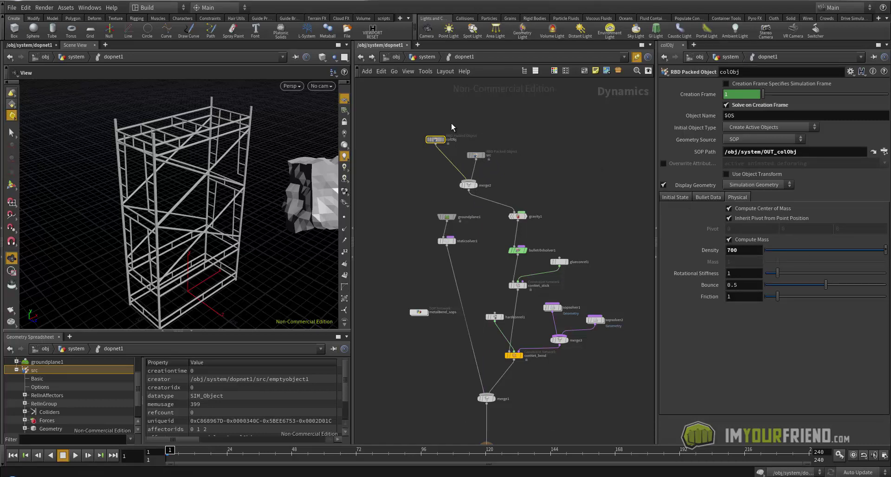
pyautogui.press('c')
pyautogui.click(602, 403)
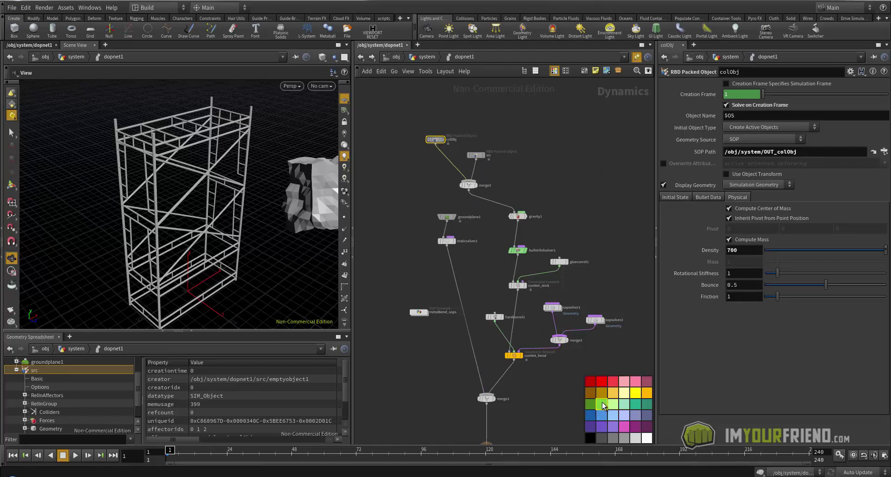
pyautogui.press('c')
pyautogui.moveTo(475, 160); pyautogui.dragTo(476, 161)
pyautogui.press('c')
pyautogui.click(602, 415)
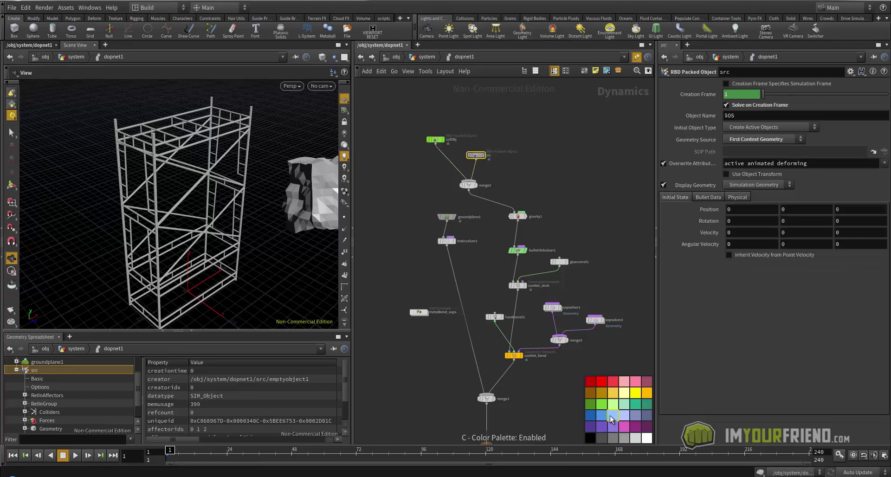
pyautogui.press('c')
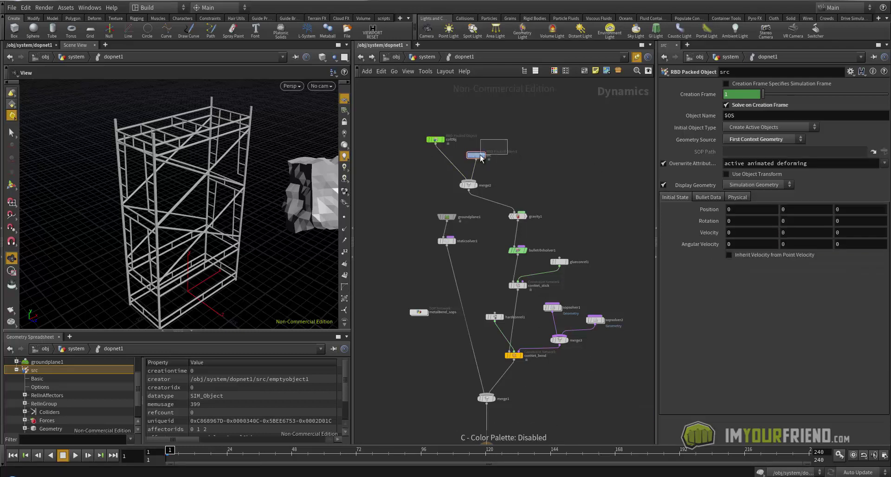
# - Duplicate the src packed object beside the original and name the copy wood
pyautogui.hotkey('ctrl', 'c')
pyautogui.hotkey('ctrl', 'v')
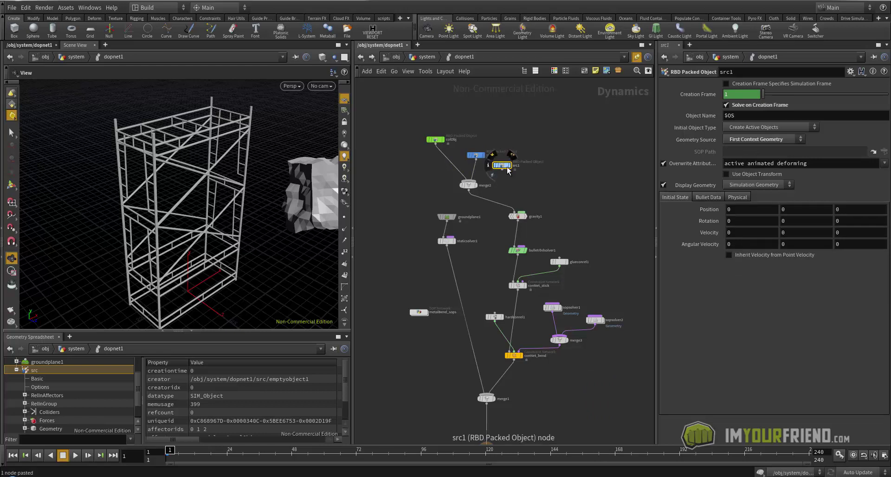
pyautogui.click(530, 163)
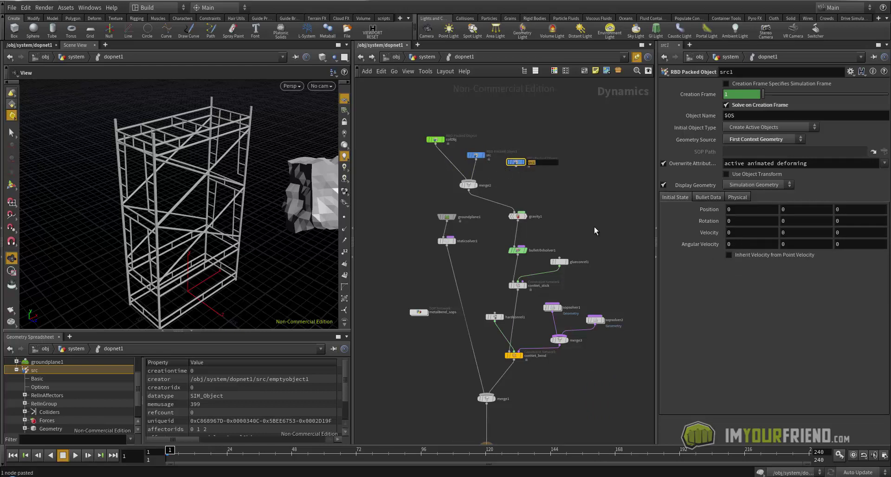
pyautogui.write('wood')
pyautogui.press('Return')
# - Connect the wood object to the merge shared by colObj and src, and set its geometry source to Second Context Geometry
pyautogui.moveTo(516, 167); pyautogui.dragTo(494, 179)
pyautogui.click(495, 175)
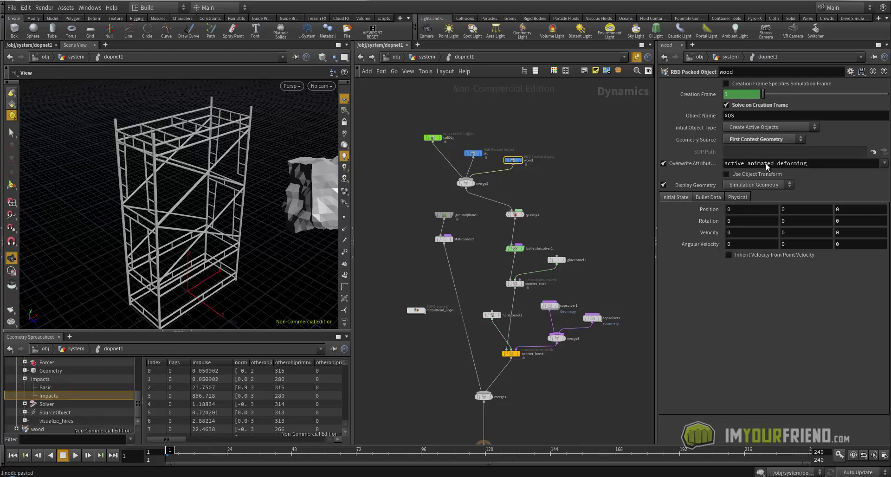
pyautogui.click(707, 197)
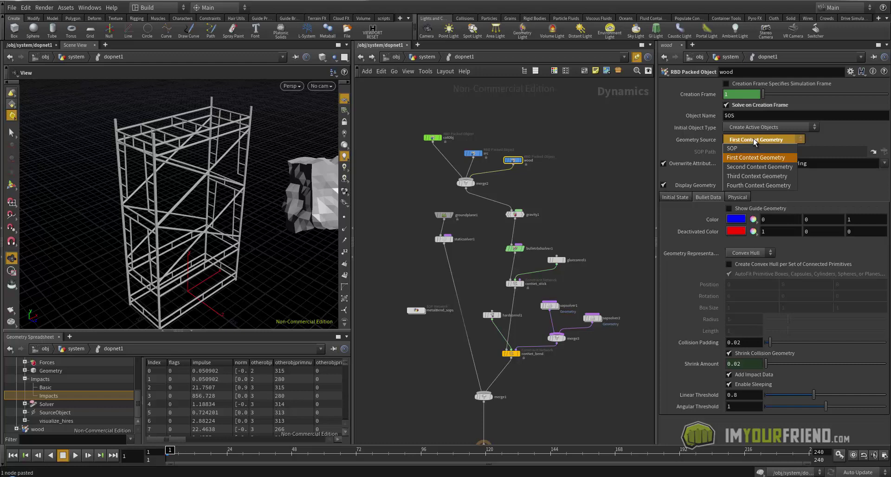
pyautogui.click(755, 166)
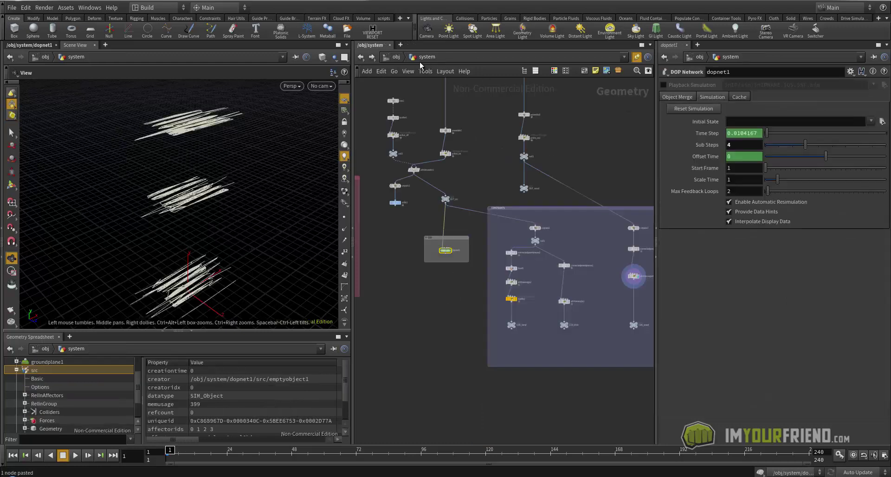
# - Return to the system network, move the CONSTRAINTS and DOP boxes aside, and connect OUT_wood to dopnet1's second input
pyautogui.press('u')
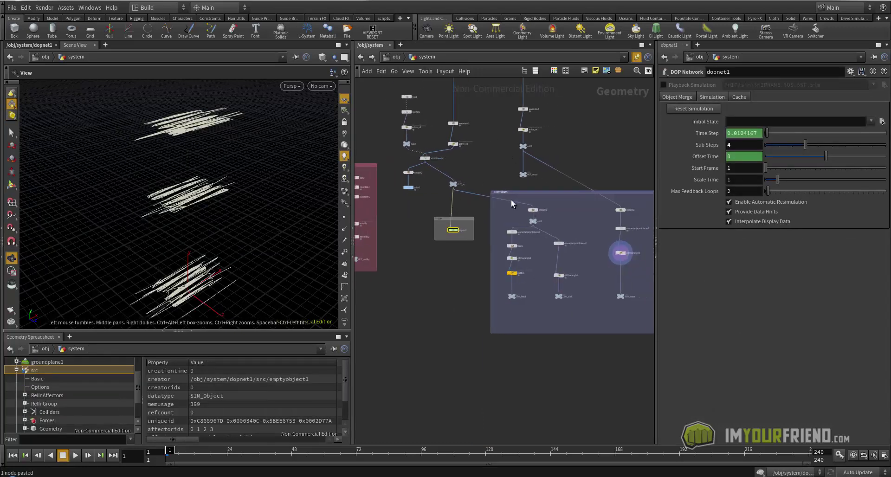
pyautogui.moveTo(536, 192); pyautogui.dragTo(595, 209)
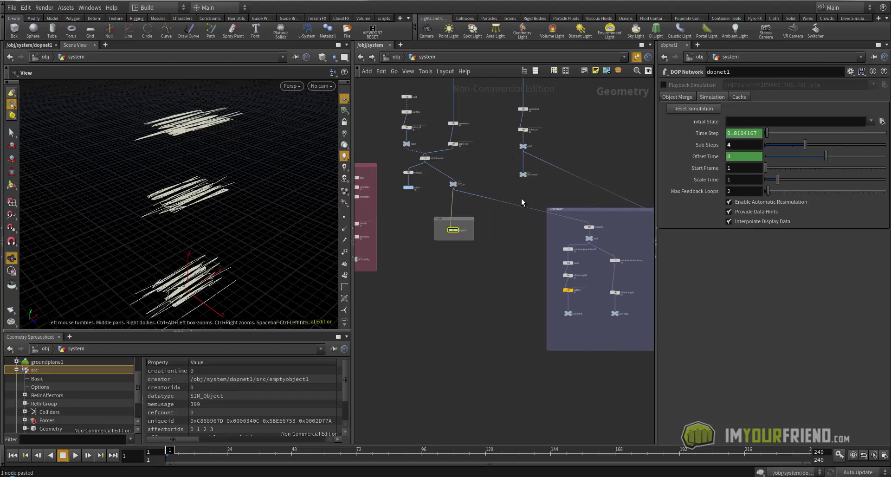
pyautogui.scroll(2, 534, 194)
pyautogui.moveTo(464, 222); pyautogui.dragTo(518, 221)
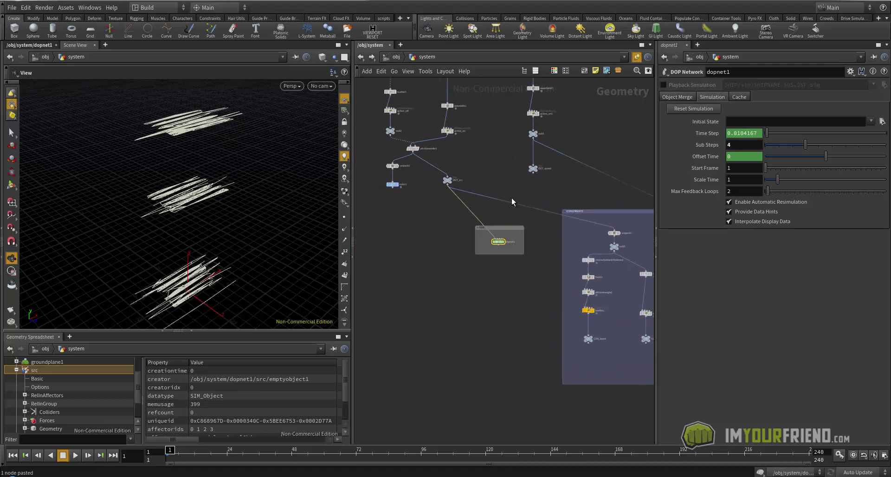
pyautogui.scroll(2, 540, 195)
pyautogui.moveTo(547, 158); pyautogui.dragTo(494, 277)
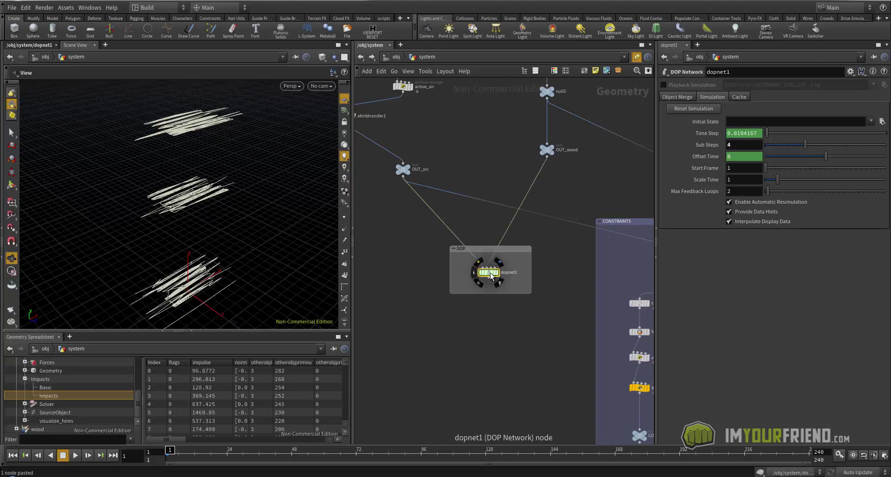
# - Go inside dopnet1 and select Second Context Geometry as the wood object's geometry source
pyautogui.doubleClick(491, 274)
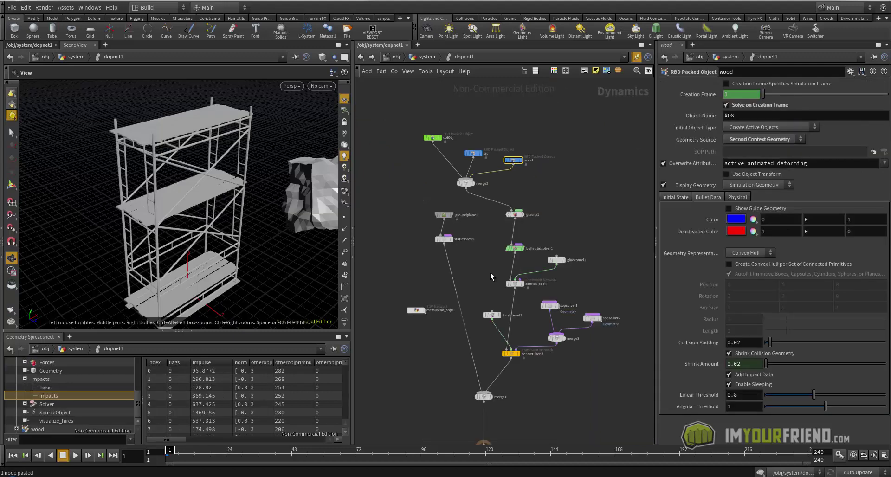
pyautogui.click(746, 139)
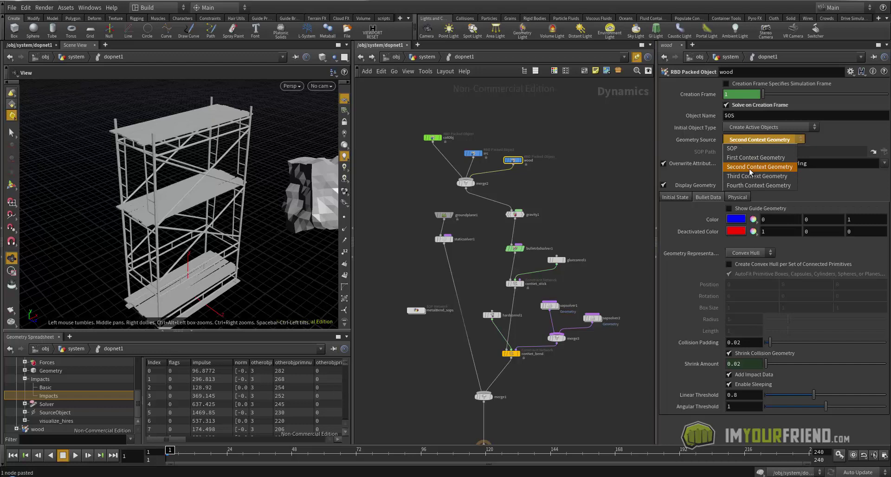
pyautogui.click(749, 167)
# - Examine the scaffold and its wooden planks in the viewport from several angles, toggling the wireframe overlay
pyautogui.hotkey('shift', 'w')
pyautogui.moveTo(223, 200)
pyautogui.mouseDown()
pyautogui.moveTo(219, 251)
pyautogui.moveTo(253, 189)
pyautogui.mouseUp()
pyautogui.hotkey('shift', 'w')
pyautogui.moveTo(253, 189); pyautogui.dragTo(169, 201, button='right')
pyautogui.moveTo(169, 201); pyautogui.dragTo(174, 213)
pyautogui.moveTo(174, 212); pyautogui.dragTo(232, 200, button='right')
pyautogui.moveTo(232, 200); pyautogui.dragTo(221, 197, button='middle')
# - Tidy the SOP solvers, merge3, hardconrel1 and conNet_bend, and route the staticsolver1 wire to merge1 through a dot
pyautogui.moveTo(620, 287); pyautogui.dragTo(609, 230, button='middle')
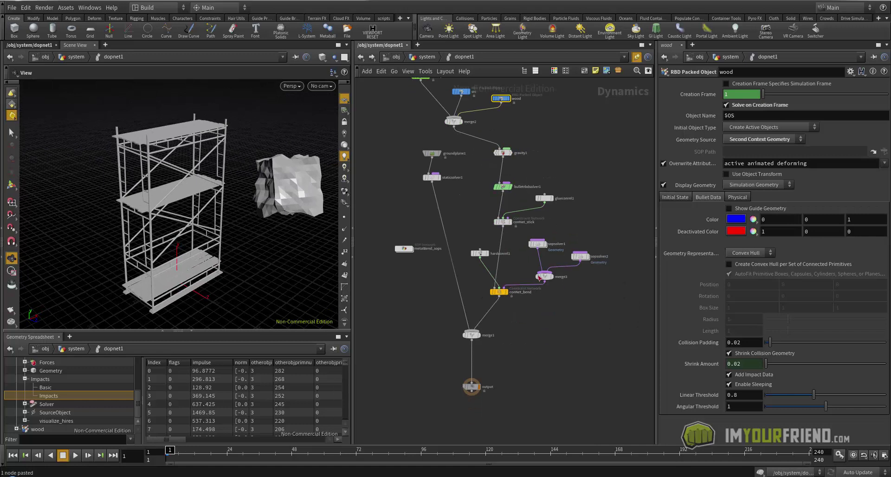
pyautogui.moveTo(616, 285); pyautogui.dragTo(601, 238)
pyautogui.click(524, 281)
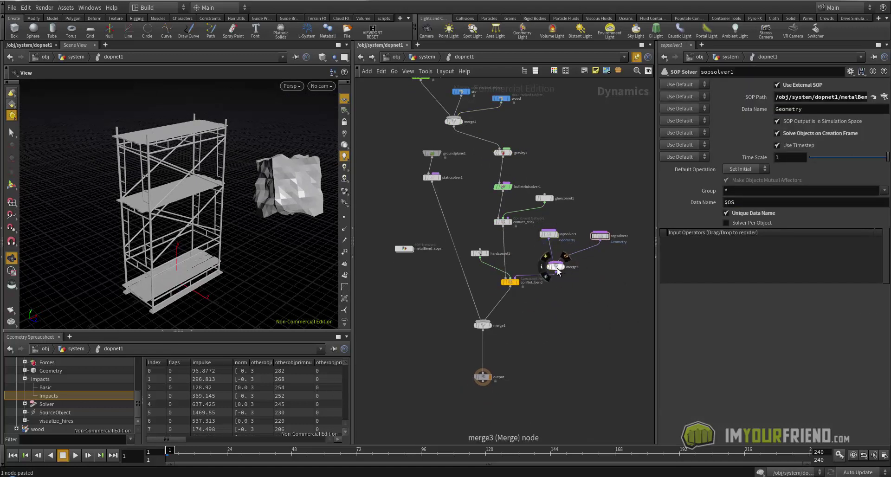
pyautogui.moveTo(555, 267); pyautogui.dragTo(572, 267)
pyautogui.moveTo(509, 283); pyautogui.dragTo(481, 239)
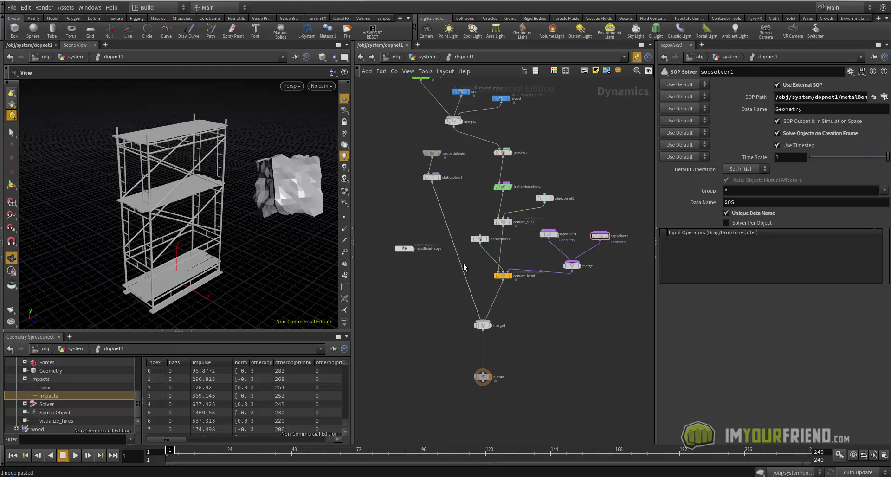
pyautogui.click(480, 320)
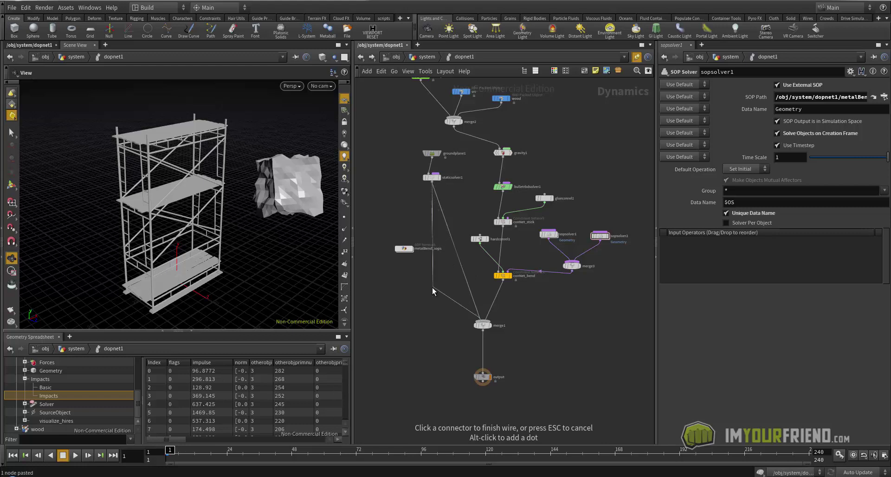
pyautogui.press('Escape')
pyautogui.keyDown('alt'); pyautogui.moveTo(458, 264); pyautogui.dragTo(441, 293); pyautogui.keyUp('alt')
# - Try an automatic layout of the nodes, undo it, and cycle through the wiring styles back to straight
pyautogui.hotkey('shift', 'l')
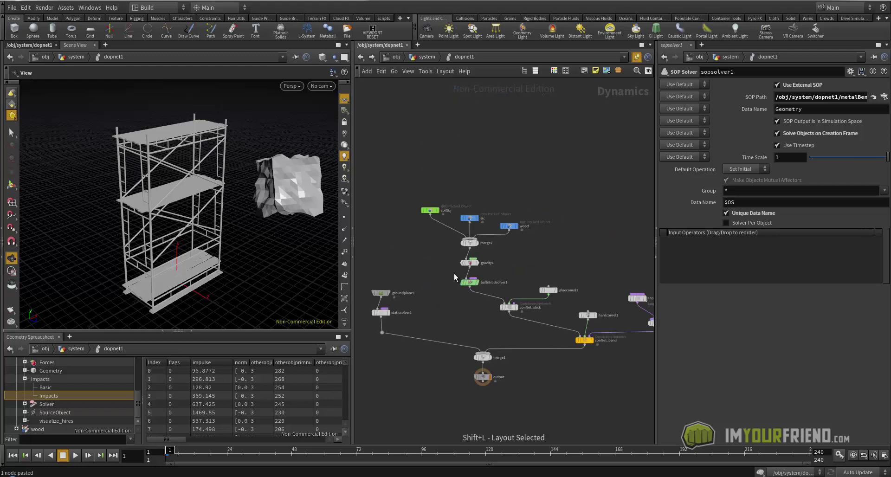
pyautogui.hotkey('ctrl', 'z')
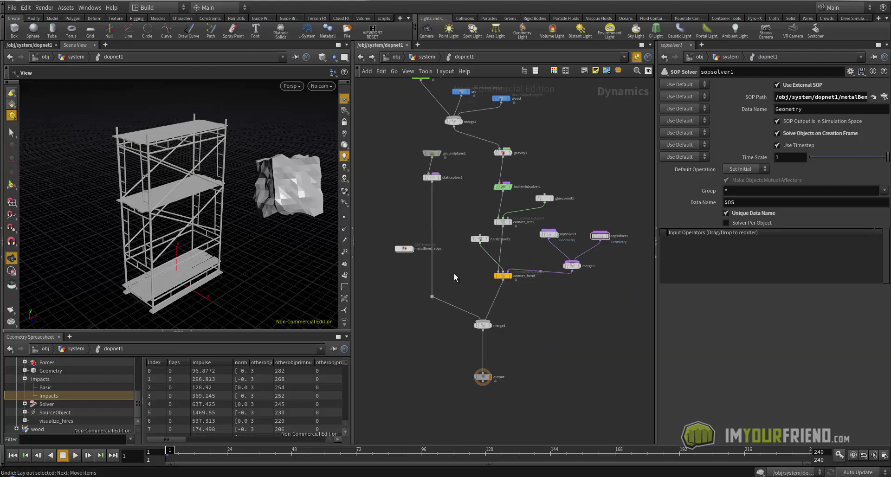
pyautogui.hotkey('shift', 's')
pyautogui.hotkey('shift', 's')
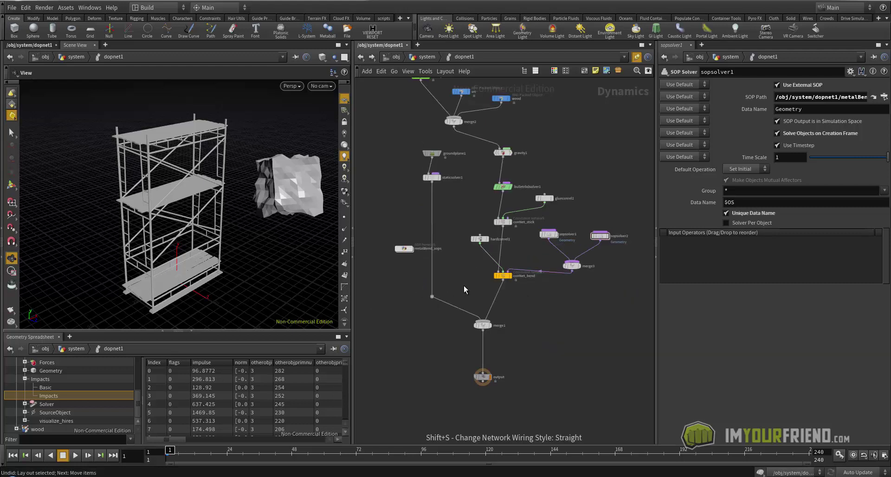
pyautogui.hotkey('shift', 's')
pyautogui.moveTo(523, 195); pyautogui.dragTo(524, 262, button='middle')
pyautogui.moveTo(551, 213); pyautogui.dragTo(552, 201, button='middle')
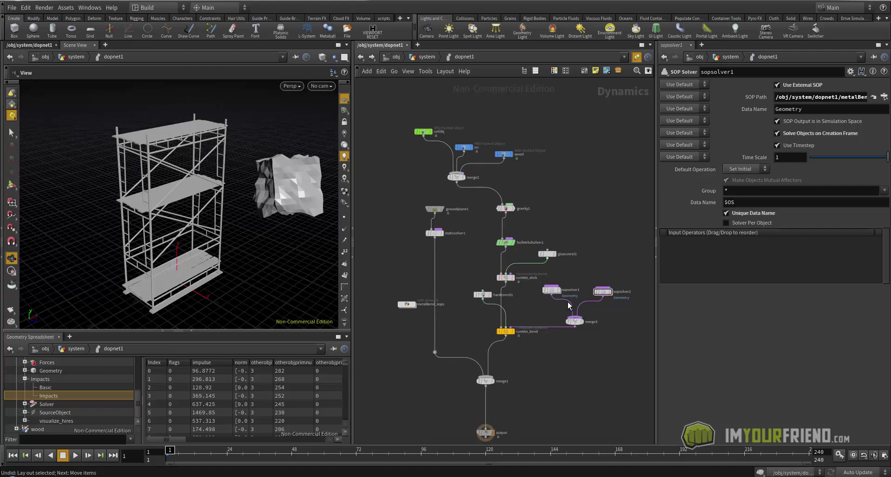
pyautogui.moveTo(567, 369); pyautogui.dragTo(564, 353, button='middle')
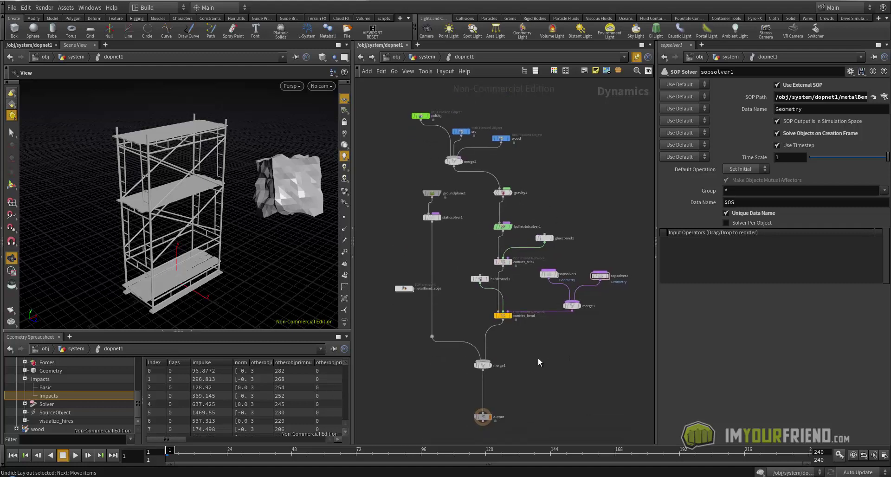
pyautogui.hotkey('shift', 's')
# - Save the scene and move merge1 and the output node down to make room below conNet_bend
pyautogui.hotkey('ctrl', 'a')
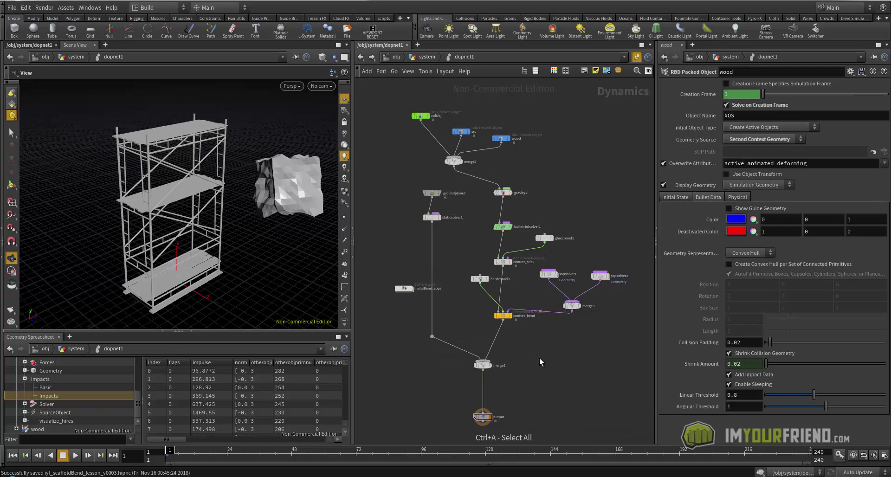
pyautogui.moveTo(539, 358); pyautogui.dragTo(538, 312, button='middle')
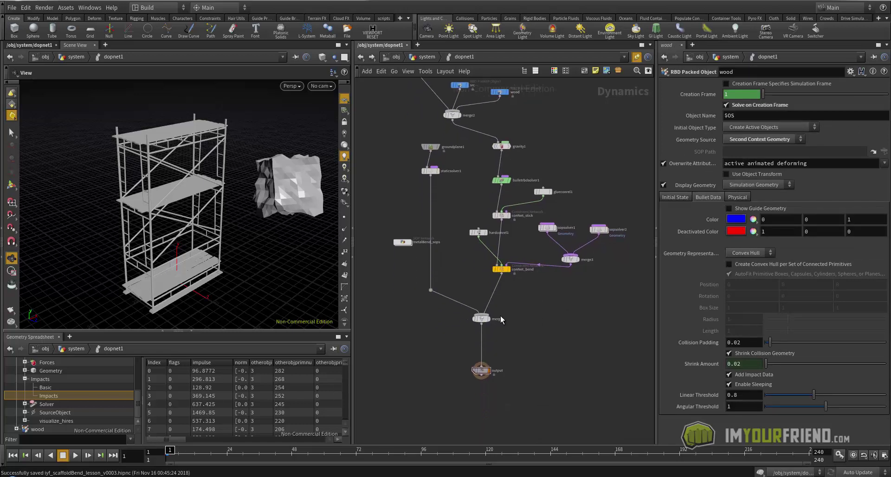
pyautogui.moveTo(473, 283); pyautogui.dragTo(536, 367)
pyautogui.moveTo(481, 299); pyautogui.dragTo(481, 343)
# - Insert a Constraint Network node on the wire between conNet_bend and merge1, aligned below conNet_bend
pyautogui.click(515, 295)
pyautogui.press('Tab')
pyautogui.write('cons')
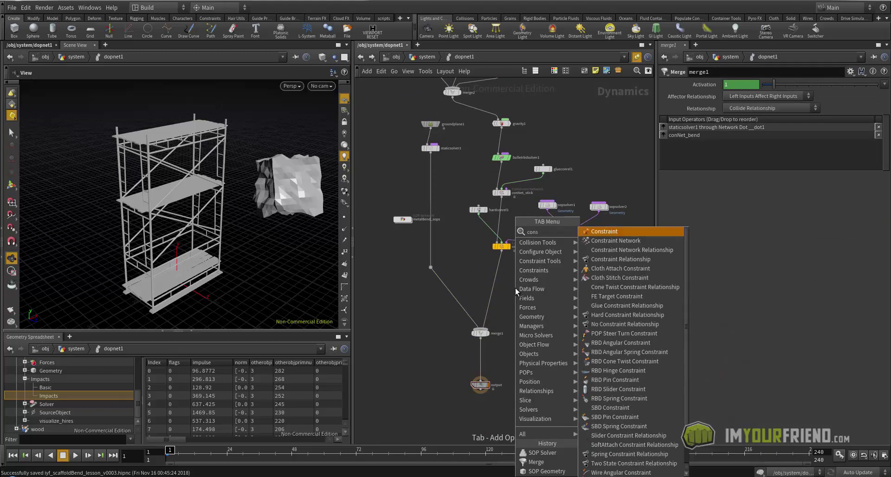
pyautogui.click(627, 242)
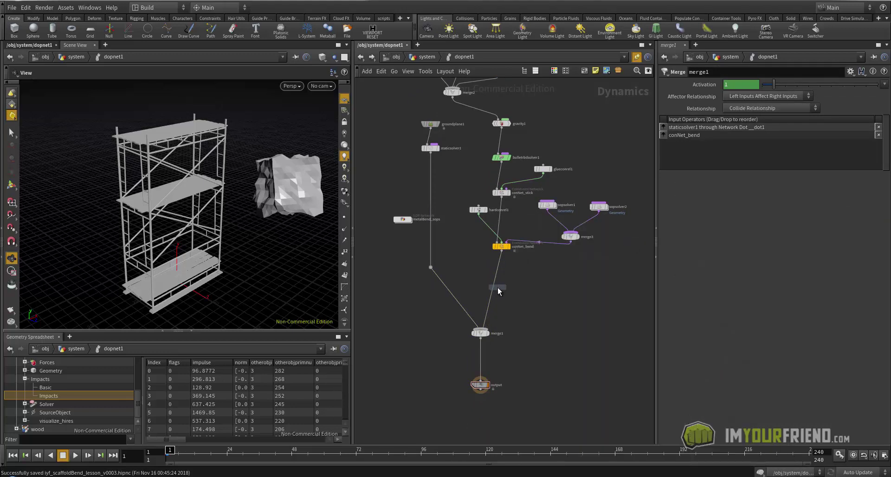
pyautogui.click(498, 290)
pyautogui.hotkey('ctrl', 's')
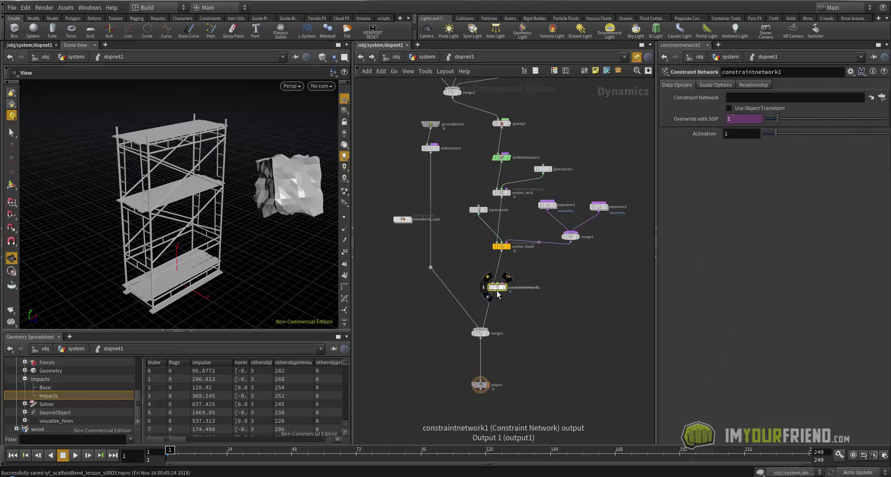
pyautogui.moveTo(496, 290); pyautogui.dragTo(500, 290)
# - Bypass the src packed object above merge2
pyautogui.moveTo(482, 93); pyautogui.dragTo(489, 171, button='middle')
pyautogui.scroll(2, 489, 171)
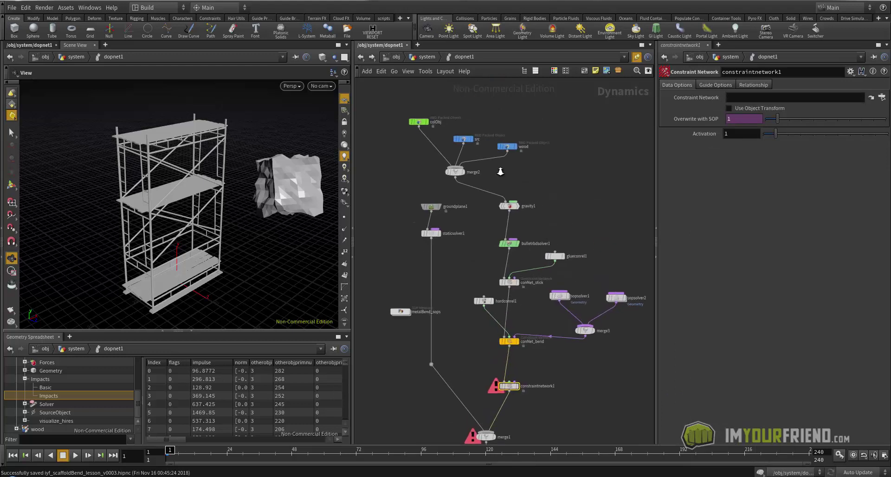
pyautogui.moveTo(486, 129); pyautogui.dragTo(482, 126, button='middle')
pyautogui.click(454, 134)
pyautogui.click(449, 135)
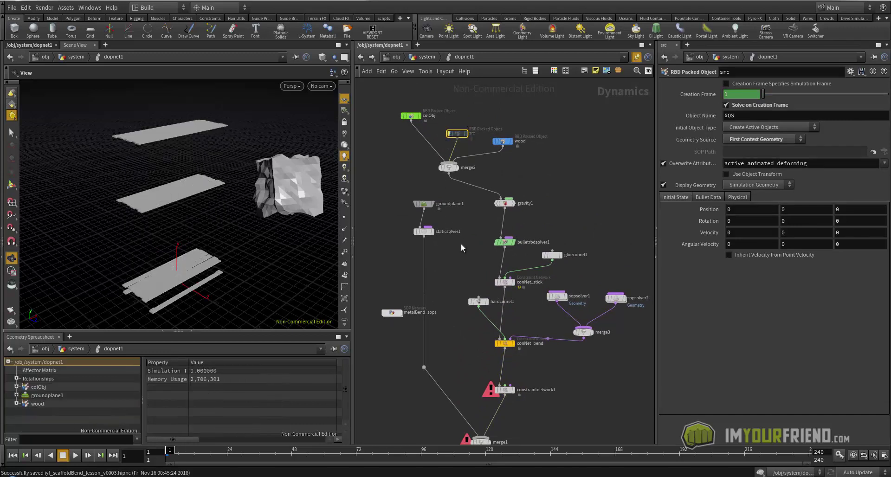
# - Bypass conNet_stick and space the constraint nodes, merge1 and the output node further below the bullet solver
pyautogui.moveTo(479, 279); pyautogui.dragTo(478, 222, button='middle')
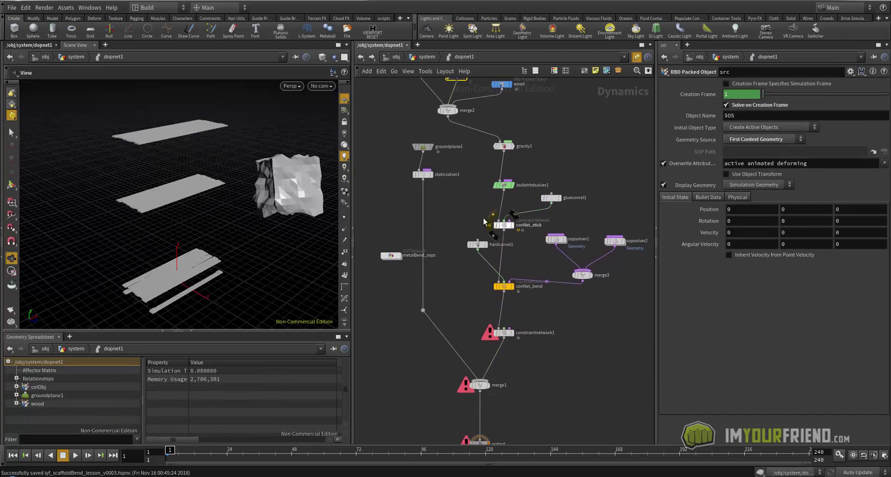
pyautogui.scroll(-2, 461, 211)
pyautogui.moveTo(441, 209); pyautogui.dragTo(438, 165, button='middle')
pyautogui.moveTo(437, 166); pyautogui.dragTo(581, 287)
pyautogui.moveTo(560, 198); pyautogui.dragTo(571, 220)
pyautogui.click(489, 311)
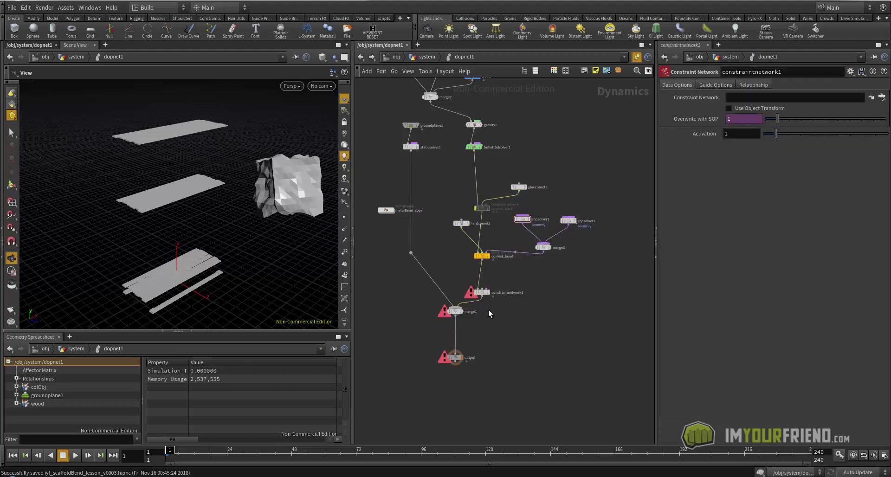
pyautogui.keyDown('ctrl'); pyautogui.moveTo(456, 313); pyautogui.dragTo(455, 344); pyautogui.keyUp('ctrl')
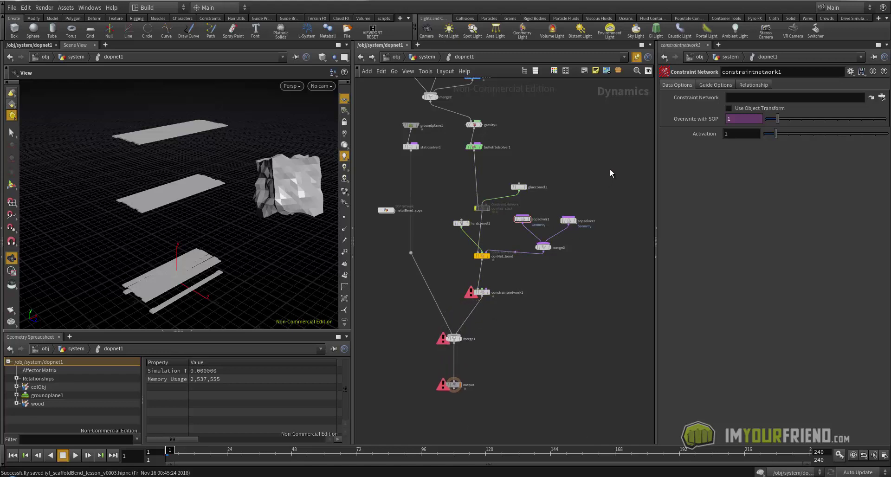
# - Enclose the eight constraint nodes in a network box, enlarge it slightly, and title it CONSTRAINTS
pyautogui.moveTo(611, 173); pyautogui.dragTo(453, 312)
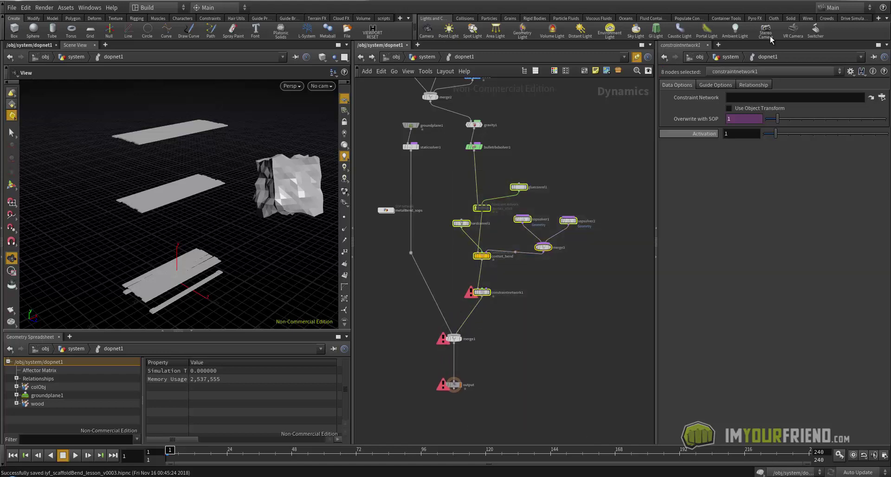
pyautogui.click(584, 71)
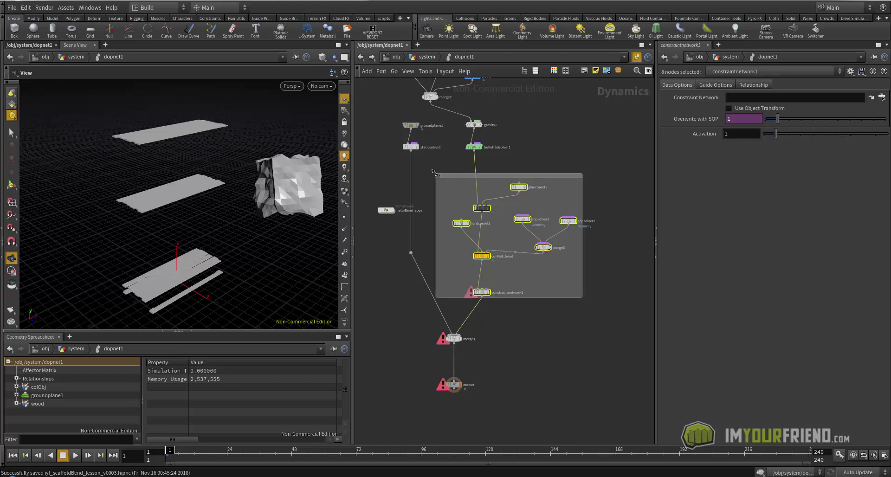
pyautogui.moveTo(435, 173); pyautogui.dragTo(434, 172)
pyautogui.moveTo(583, 298); pyautogui.dragTo(600, 313)
pyautogui.click(638, 317)
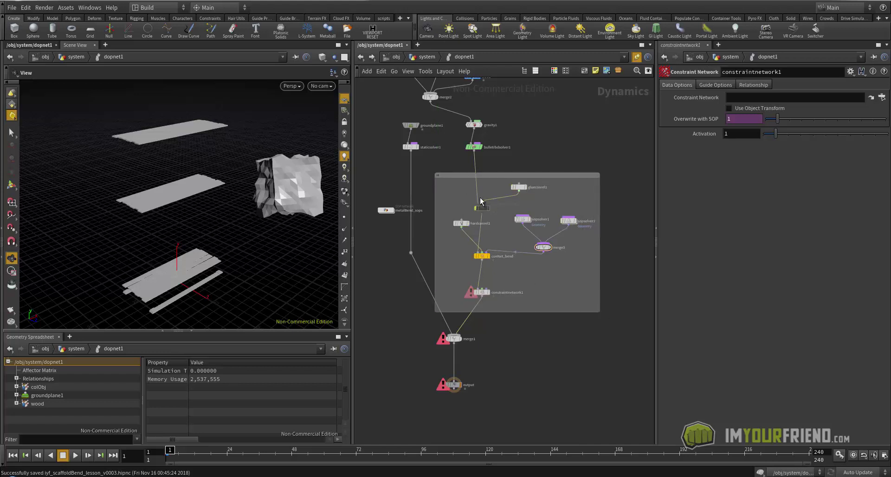
pyautogui.doubleClick(466, 176)
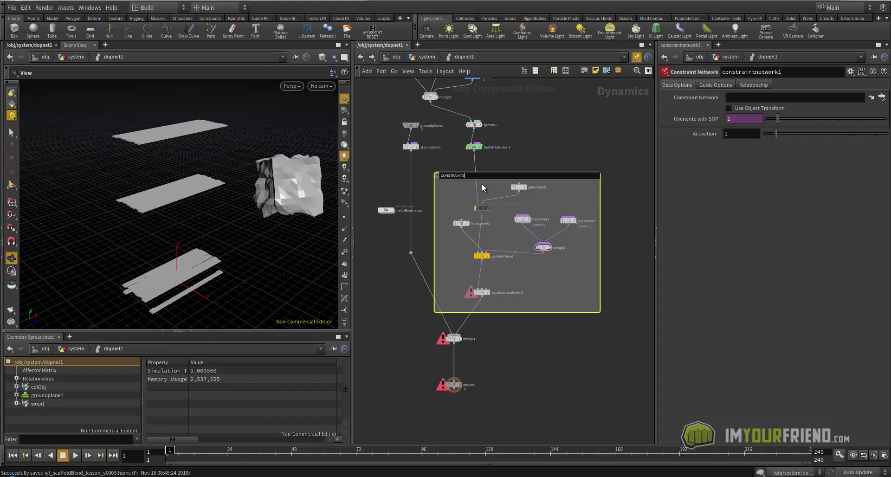
pyautogui.press('Return')
# - Move groundplane1, staticsolver1, metalBend_sops and the wire dot further away from the CONSTRAINTS box
pyautogui.moveTo(430, 161)
pyautogui.mouseDown(button='right')
pyautogui.moveTo(467, 163)
pyautogui.moveTo(416, 163)
pyautogui.mouseUp(button='right')
pyautogui.moveTo(378, 125); pyautogui.dragTo(415, 241)
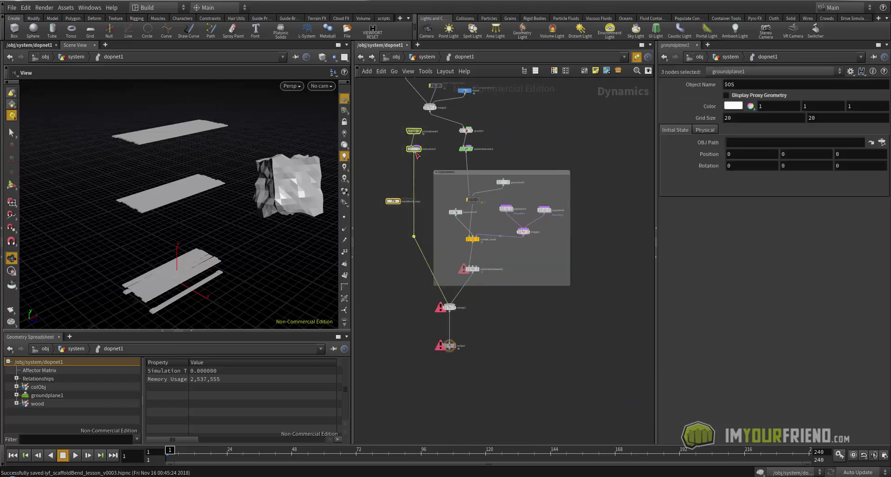
pyautogui.moveTo(416, 151); pyautogui.dragTo(386, 180)
pyautogui.click(413, 139)
pyautogui.moveTo(412, 133); pyautogui.dragTo(427, 156, button='middle')
pyautogui.scroll(4, 548, 327)
pyautogui.moveTo(517, 264); pyautogui.dragTo(526, 265, button='middle')
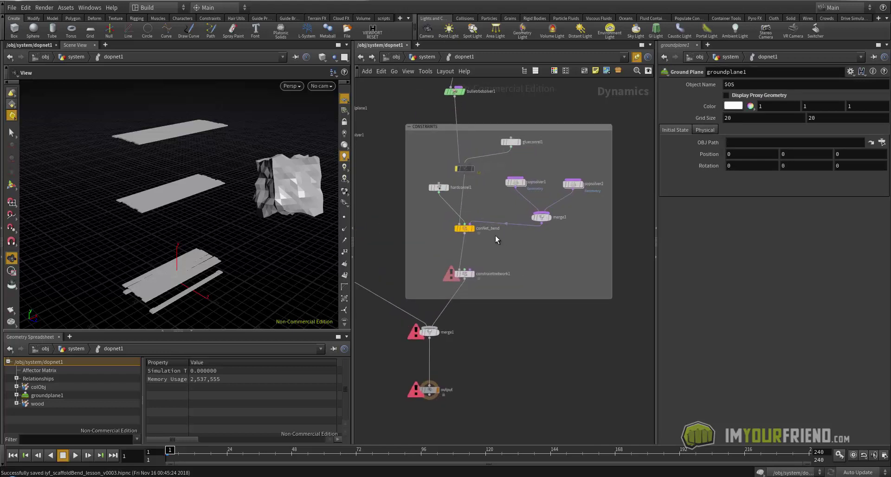
# - Colour the CONSTRAINTS network box dark grey and save the scene
pyautogui.click(491, 127)
pyautogui.press('c')
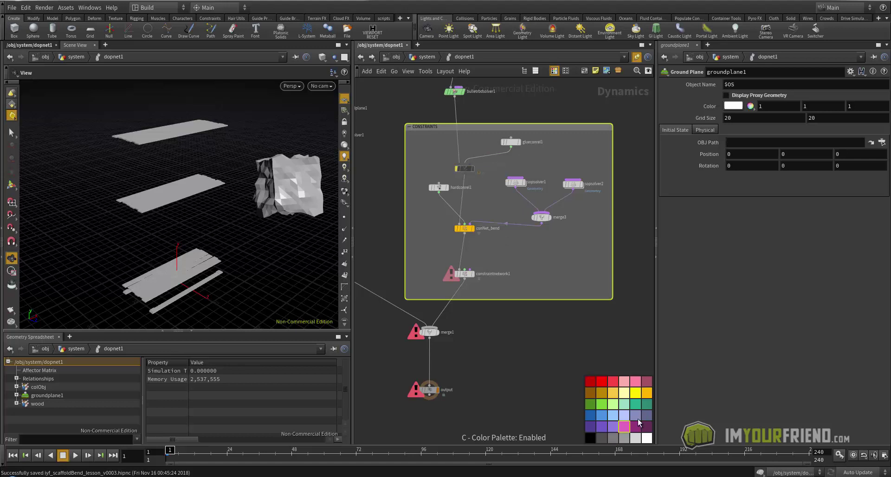
pyautogui.click(602, 439)
pyautogui.click(591, 439)
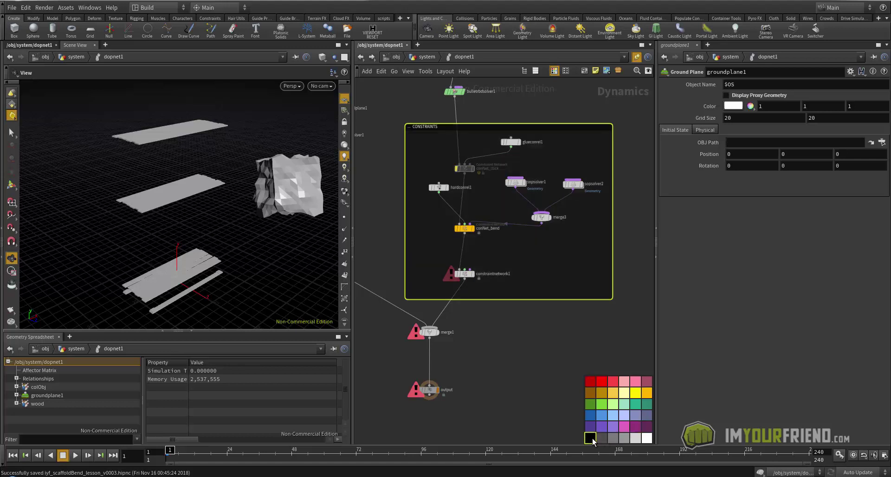
pyautogui.click(601, 438)
pyautogui.press('c')
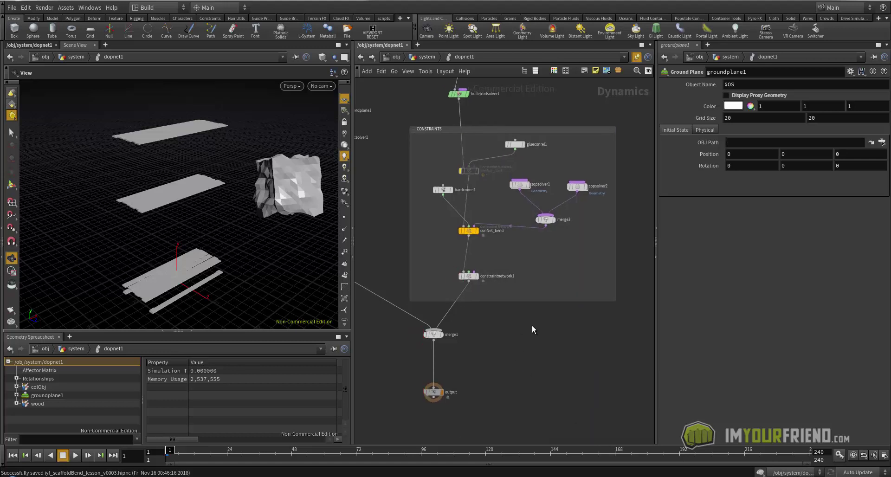
pyautogui.scroll(-2, 532, 325)
pyautogui.moveTo(518, 316); pyautogui.dragTo(557, 334, button='middle')
pyautogui.scroll(2, 575, 364)
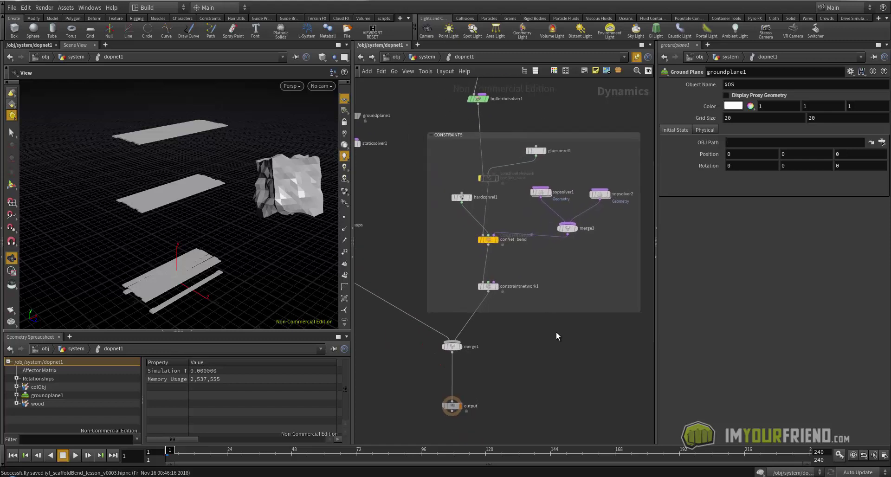
# - Add a Glue Constraint Relationship inside the CONSTRAINTS box, wire it into constraintnetwork1 and set its strength to 1000000
pyautogui.press('Tab')
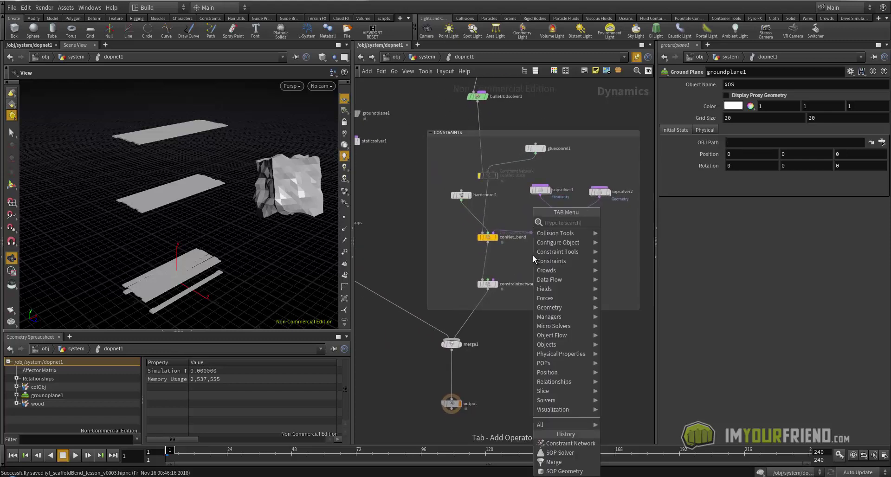
pyautogui.write('gl')
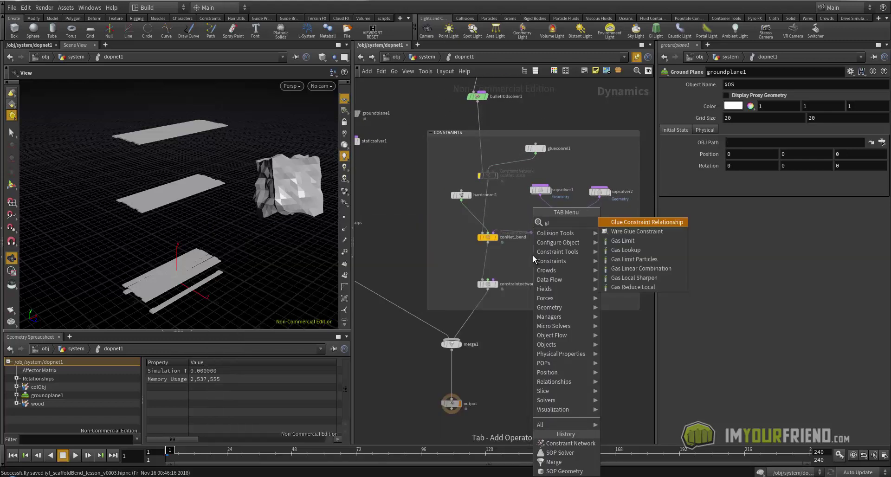
pyautogui.press('Return')
pyautogui.click(520, 260)
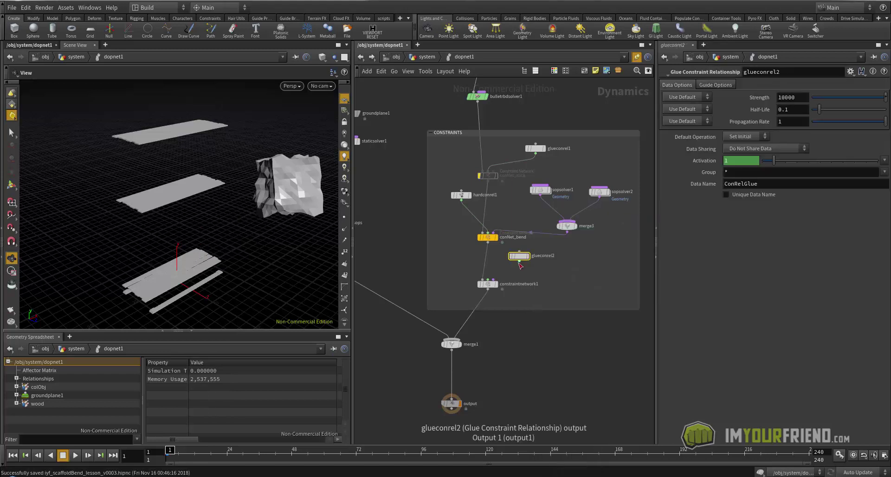
pyautogui.moveTo(519, 262); pyautogui.dragTo(486, 280)
pyautogui.hotkey('ctrl', 'z')
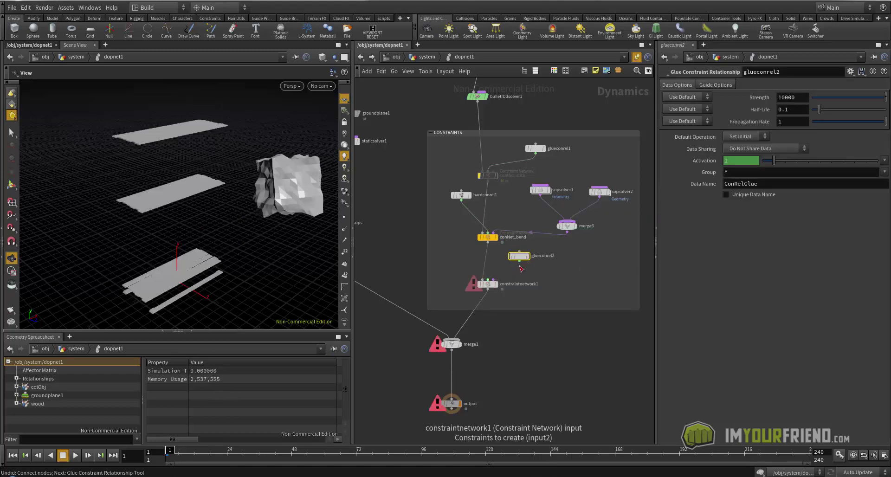
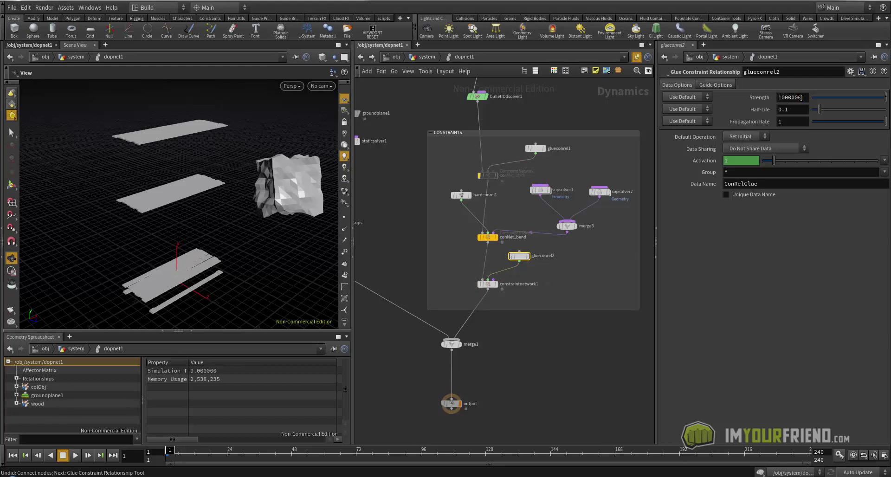
pyautogui.click(568, 228)
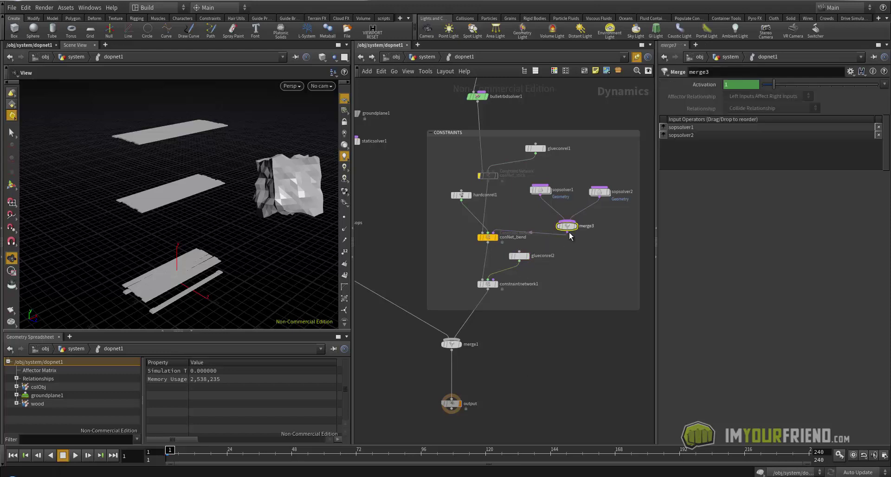
pyautogui.click(539, 256)
pyautogui.click(550, 280)
pyautogui.click(513, 256)
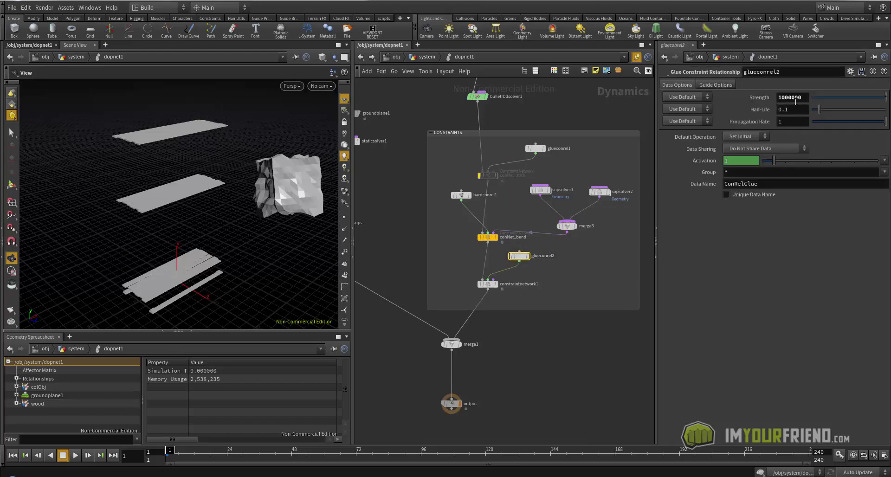
# - Check constraintnetwork1's guide options and view the planks in wireframe
pyautogui.scroll(-3, 637, 299)
pyautogui.moveTo(264, 292); pyautogui.dragTo(354, 282)
pyautogui.click(516, 290)
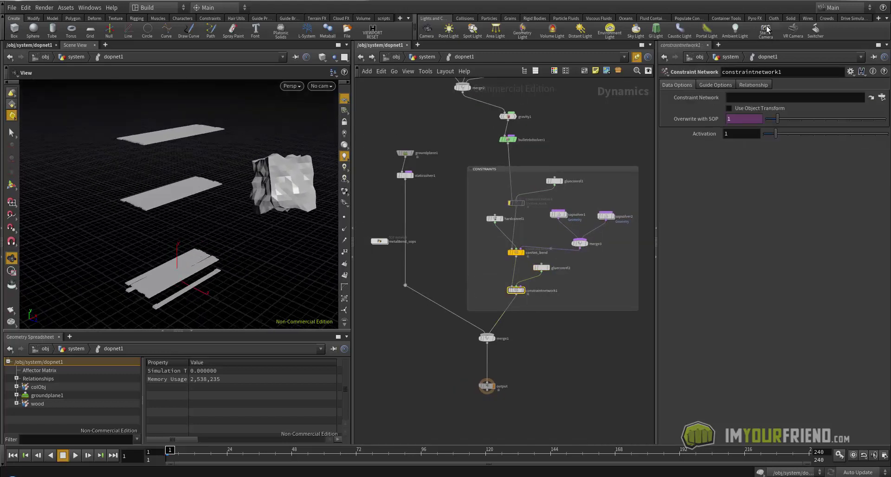
pyautogui.click(715, 85)
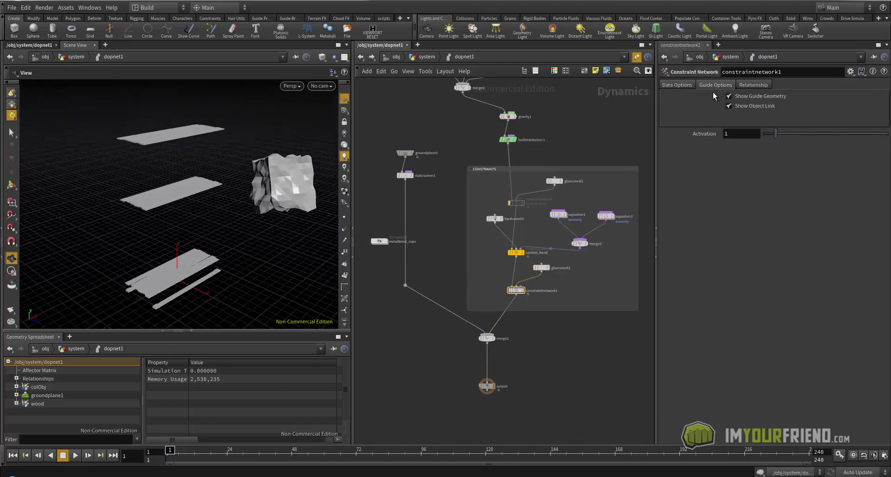
pyautogui.click(671, 85)
pyautogui.press('w')
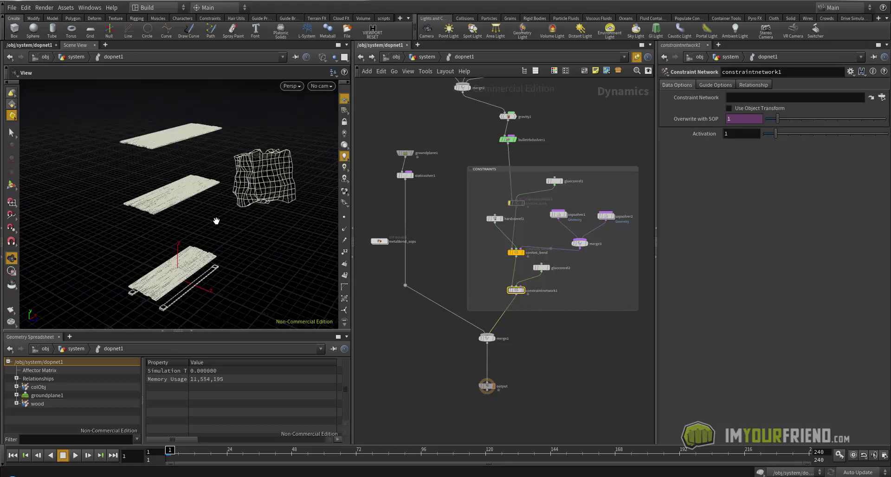
pyautogui.press('Left')
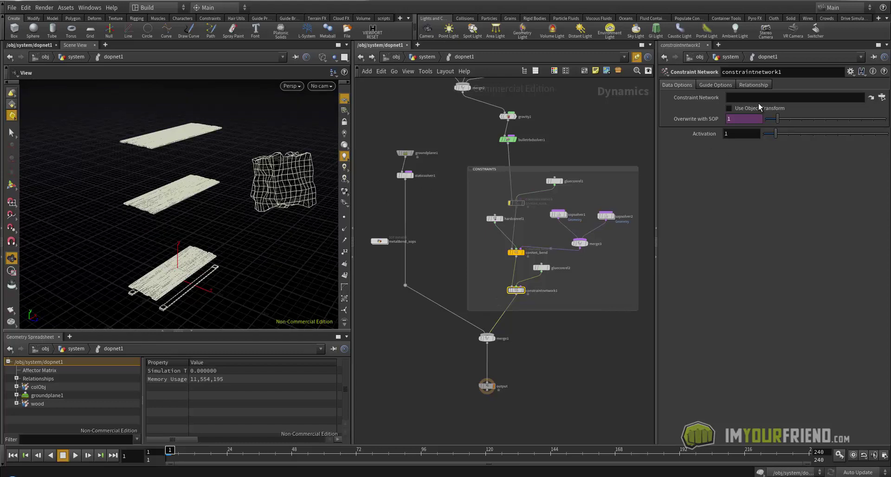
# - Set constraintnetwork1's constraint network geometry to /obj/system/CON_wood
pyautogui.click(881, 98)
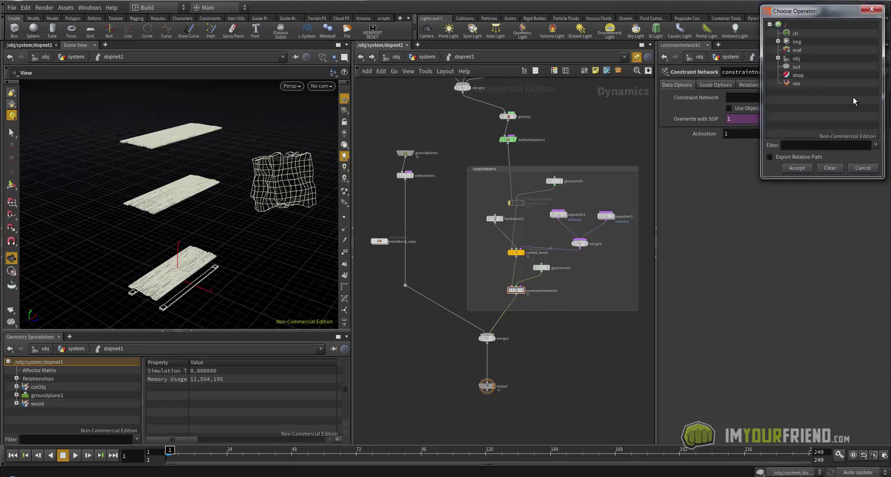
pyautogui.click(778, 58)
pyautogui.click(786, 83)
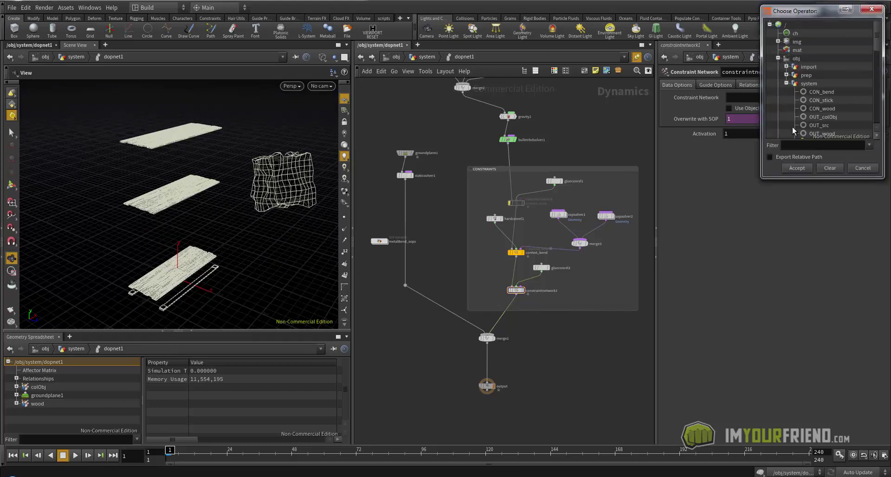
pyautogui.click(822, 108)
pyautogui.scroll(-1, 818, 72)
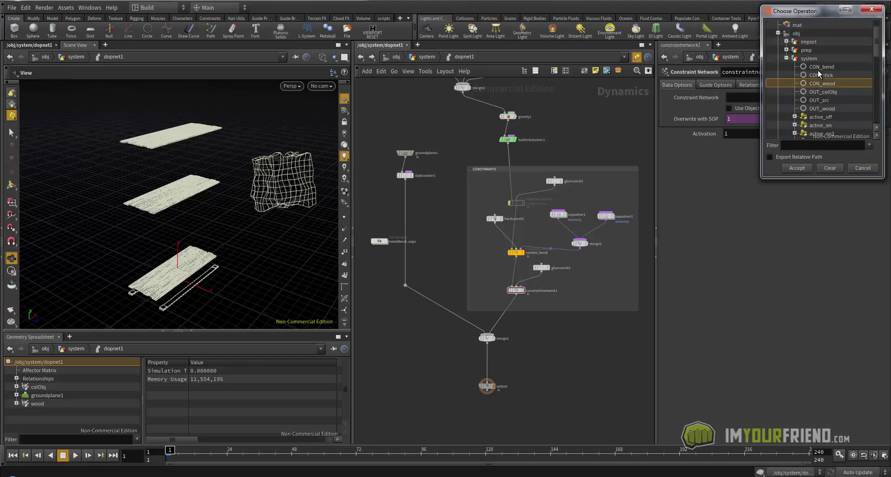
pyautogui.scroll(1, 817, 130)
pyautogui.click(808, 169)
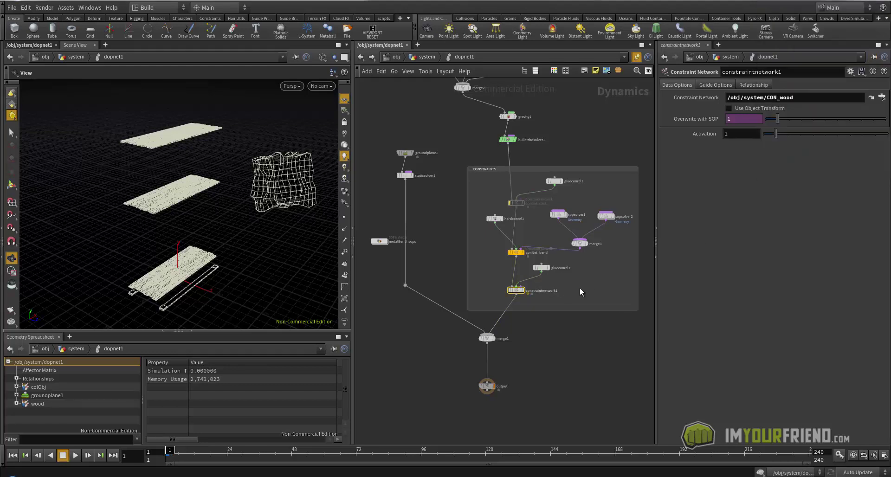
# - Inspect the wooden planks up close in wireframe for the constraint guides
pyautogui.hotkey('shift', 'w')
pyautogui.moveTo(187, 225); pyautogui.dragTo(171, 223)
pyautogui.moveTo(171, 224)
pyautogui.mouseDown(button='right')
pyautogui.moveTo(302, 205)
pyautogui.moveTo(224, 206)
pyautogui.mouseUp(button='right')
pyautogui.hotkey('shift', 'w')
pyautogui.moveTo(561, 279); pyautogui.dragTo(592, 279, button='right')
pyautogui.moveTo(558, 286); pyautogui.dragTo(568, 284, button='middle')
pyautogui.click(759, 109)
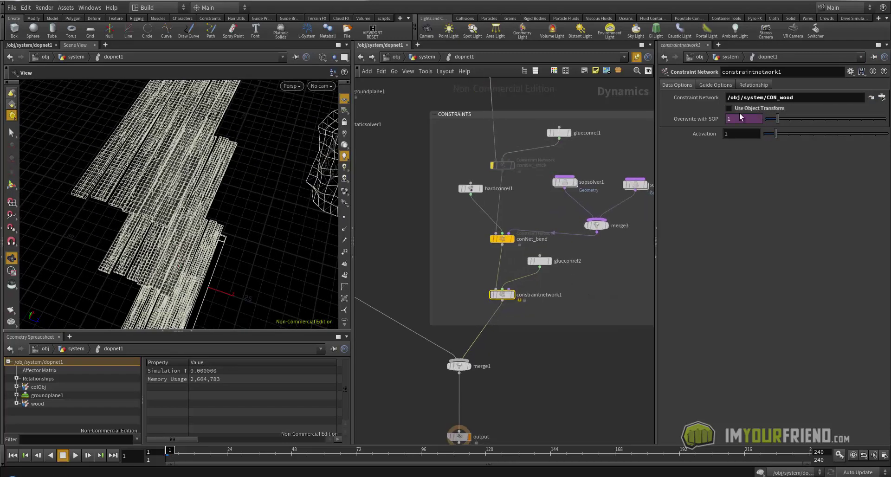
# - Bypass conNet_bend and save the scene
pyautogui.click(489, 243)
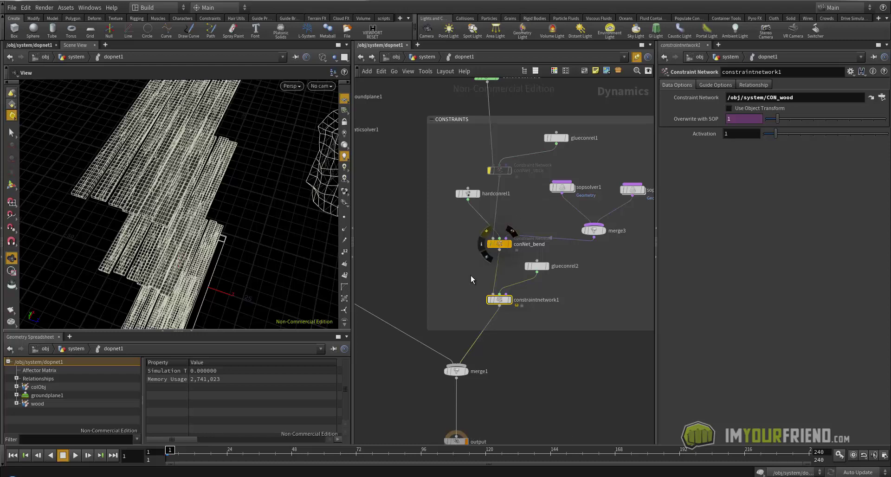
pyautogui.hotkey('ctrl', 's')
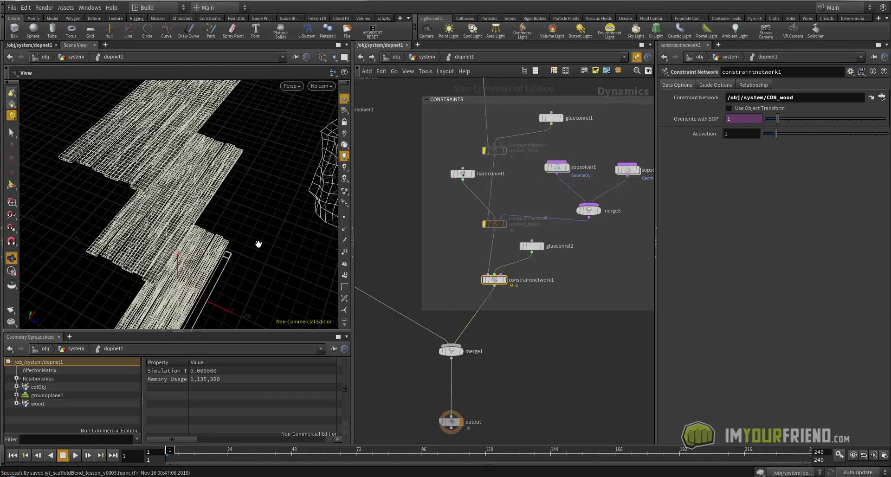
pyautogui.press('s')
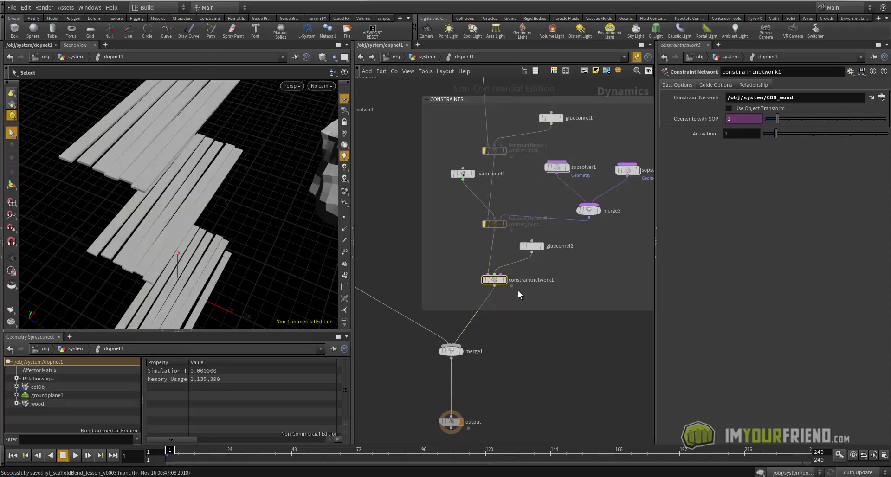
# - Move glueconrel2 slightly away from the constraint chain and set its data name to wood
pyautogui.moveTo(532, 246); pyautogui.dragTo(541, 247)
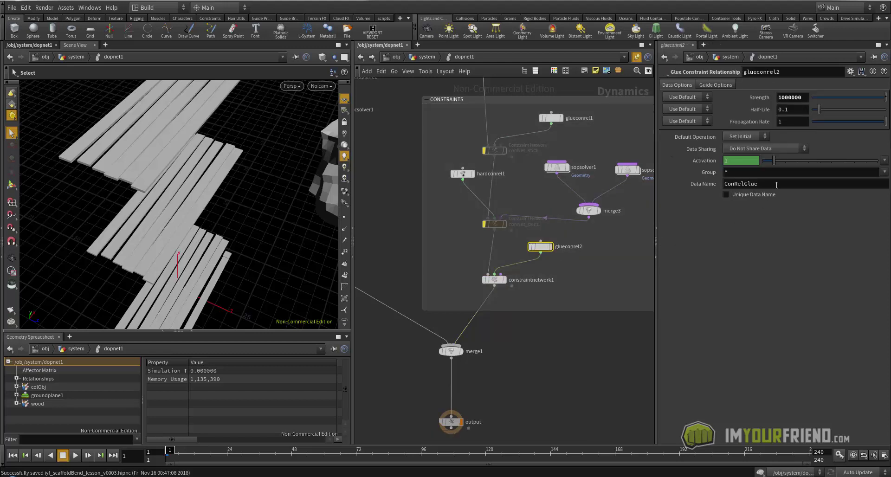
pyautogui.click(748, 185)
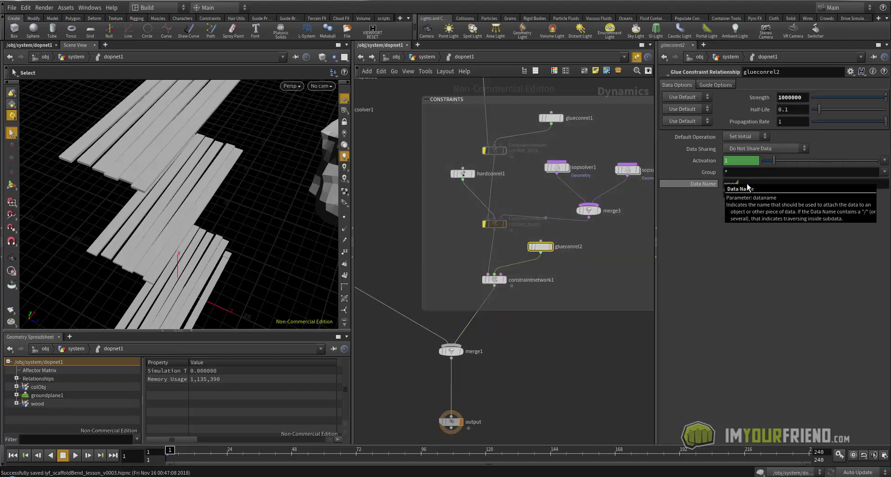
pyautogui.write('wood')
pyautogui.press('Return')
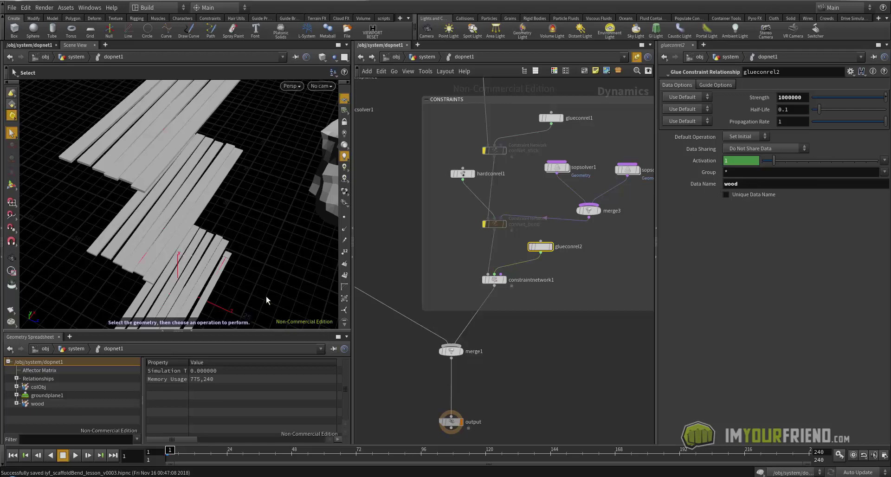
# - Examine the glue constraint lines between the planks in wireframe and glueconrel2's guide colour
pyautogui.hotkey('shift', 'w')
pyautogui.keyDown('alt'); pyautogui.moveTo(266, 300); pyautogui.dragTo(191, 211); pyautogui.keyUp('alt')
pyautogui.keyDown('alt'); pyautogui.moveTo(166, 159); pyautogui.dragTo(235, 155, button='right'); pyautogui.keyUp('alt')
pyautogui.keyDown('alt'); pyautogui.moveTo(235, 155); pyautogui.dragTo(253, 158, button='middle'); pyautogui.keyUp('alt')
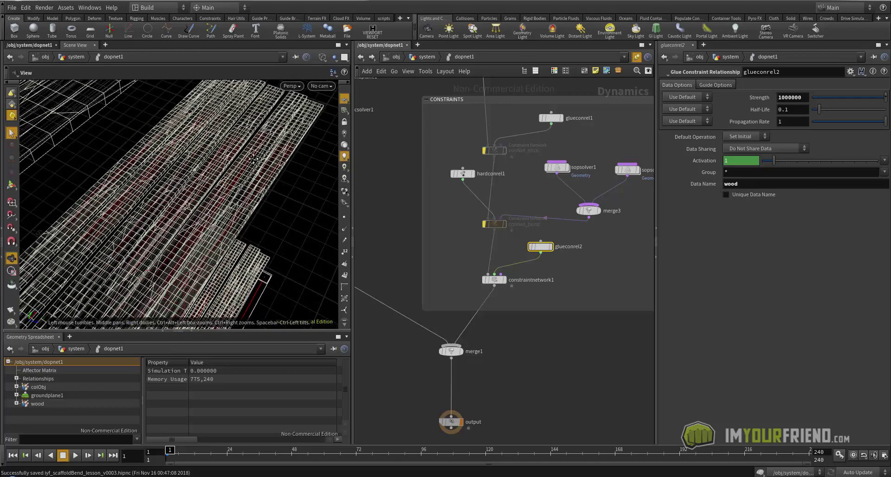
pyautogui.keyDown('alt'); pyautogui.moveTo(253, 158); pyautogui.dragTo(158, 162, button='right'); pyautogui.keyUp('alt')
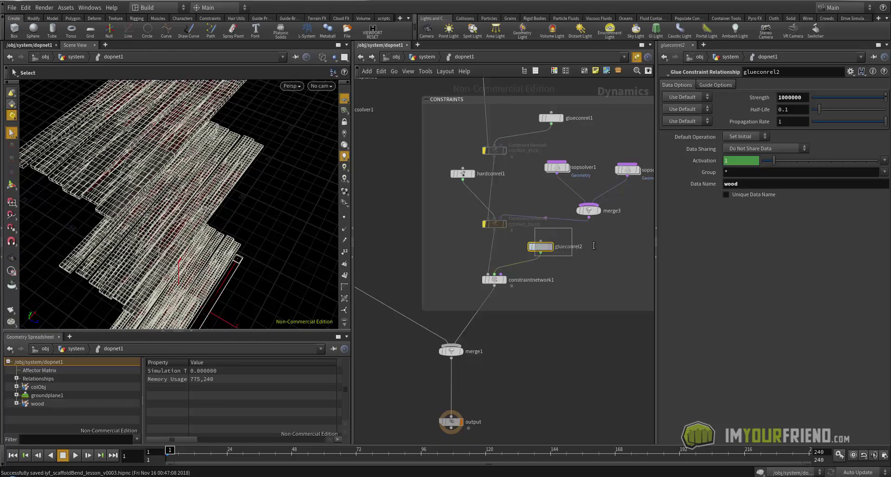
pyautogui.click(718, 84)
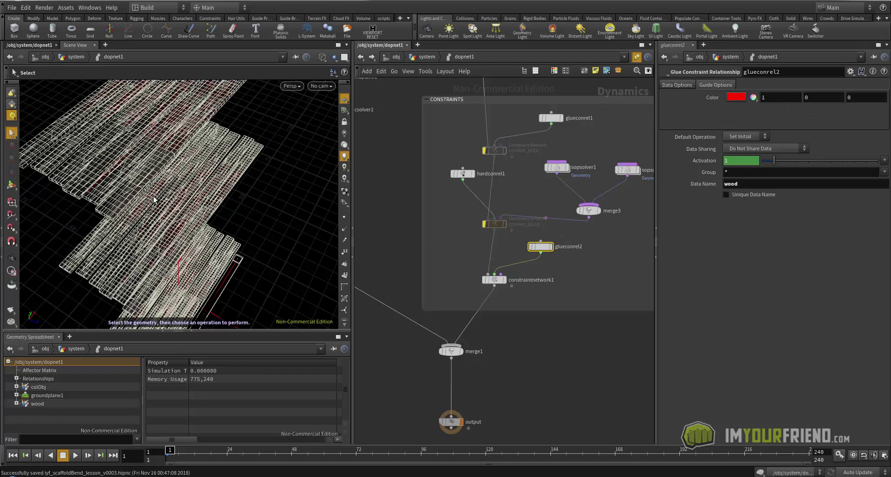
pyautogui.keyDown('alt'); pyautogui.moveTo(145, 187); pyautogui.dragTo(182, 195, button='middle'); pyautogui.keyUp('alt')
pyautogui.moveTo(437, 101); pyautogui.dragTo(440, 221, button='middle')
pyautogui.scroll(-3, 452, 227)
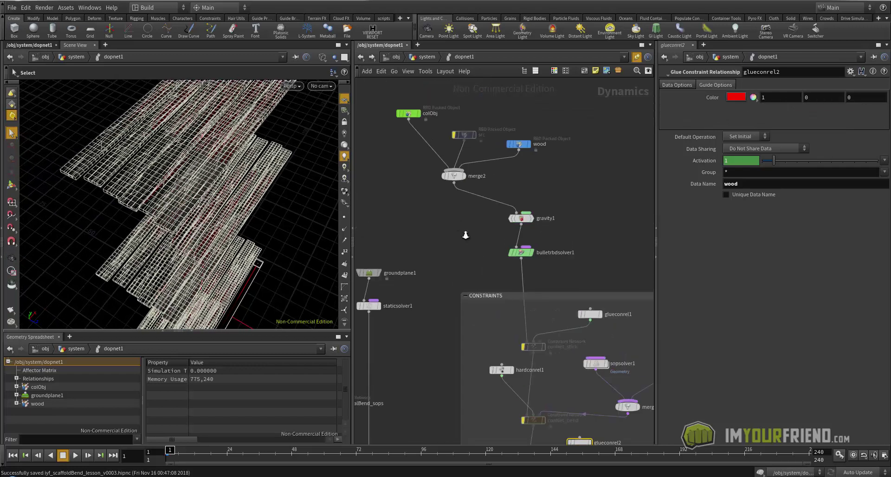
# - Turn off the wood object's display geometry and show its Bullet guide geometry
pyautogui.click(425, 145)
pyautogui.moveTo(526, 178); pyautogui.dragTo(525, 176)
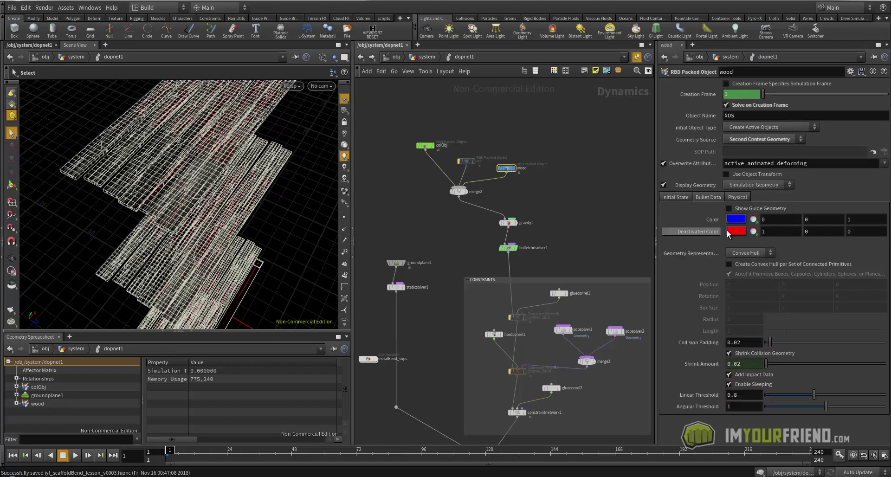
pyautogui.click(663, 184)
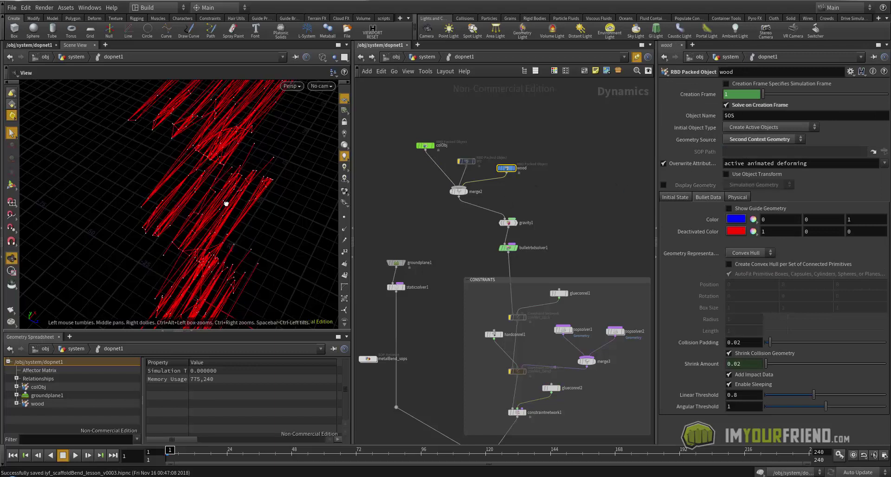
pyautogui.moveTo(229, 199); pyautogui.dragTo(183, 192)
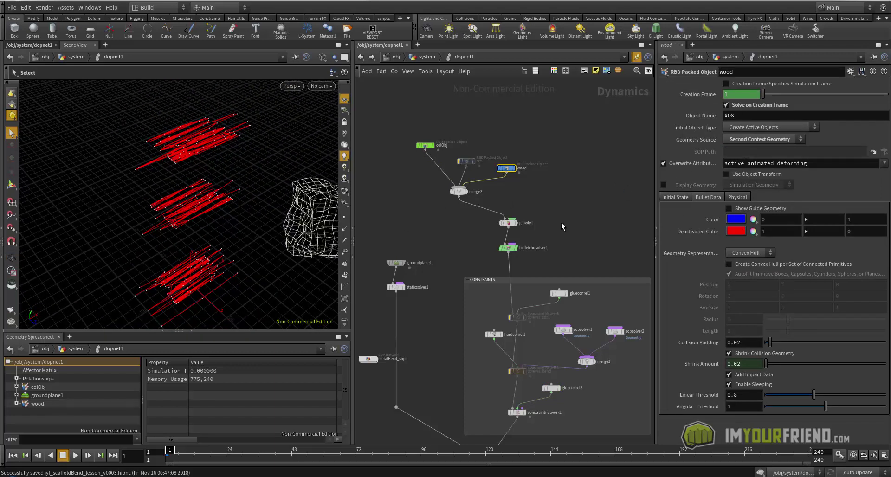
pyautogui.click(662, 185)
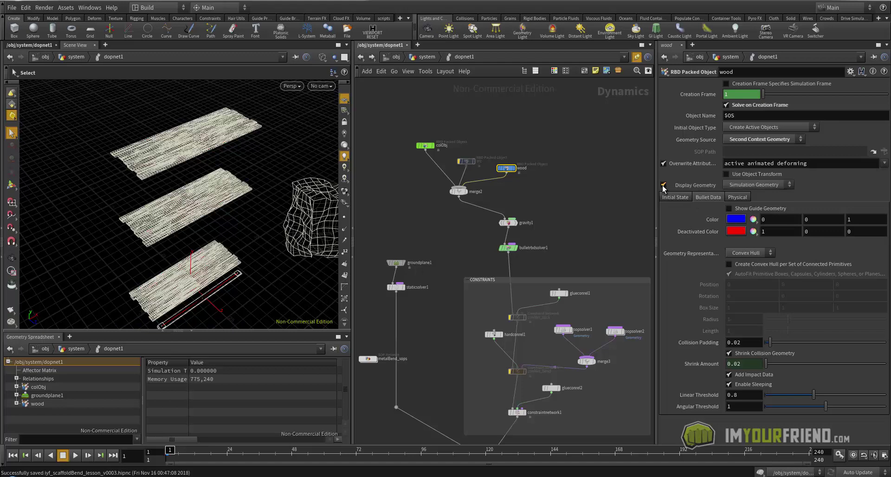
pyautogui.click(662, 185)
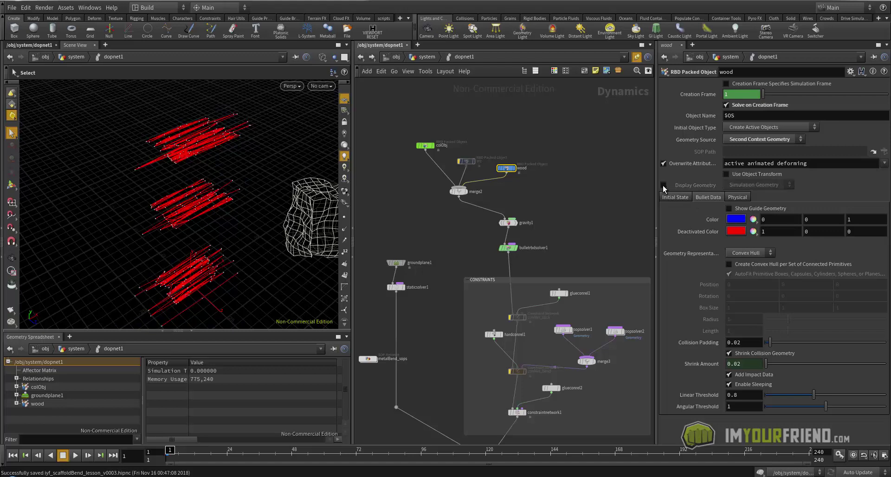
pyautogui.click(728, 208)
pyautogui.scroll(3, 187, 230)
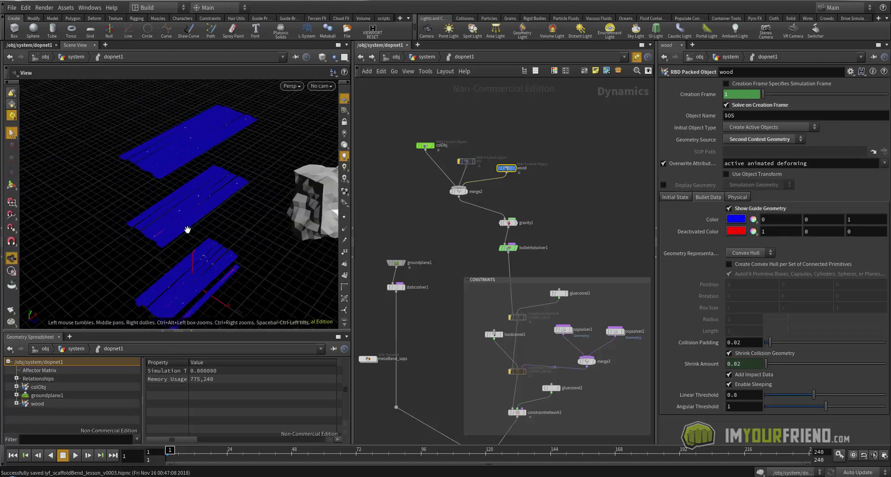
# - Try the Concave geometry representation on the wood object and return it to Convex Hull
pyautogui.click(740, 252)
pyautogui.click(742, 268)
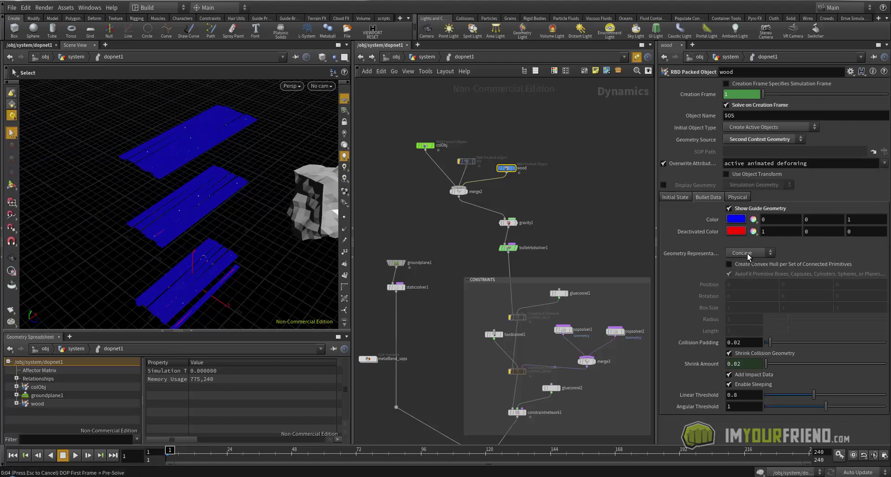
pyautogui.click(747, 253)
pyautogui.click(742, 260)
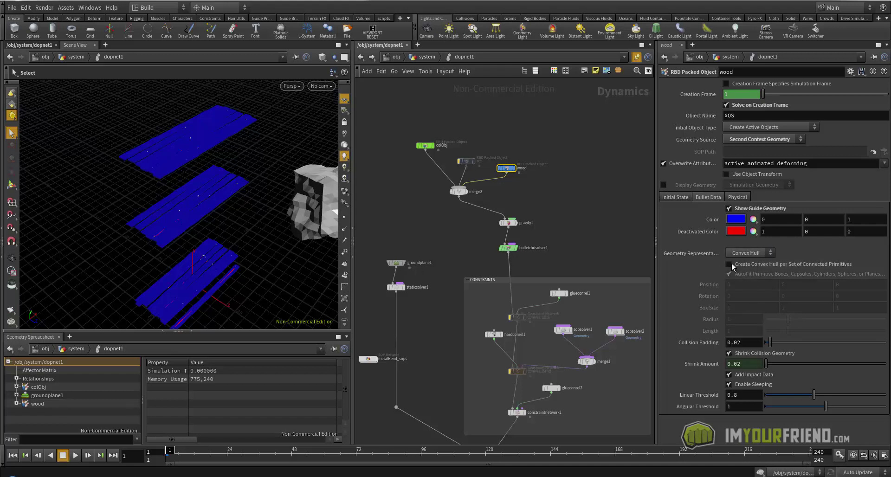
# - Enable a separate convex hull per set of connected primitives for the wood object
pyautogui.click(731, 264)
pyautogui.press('space')
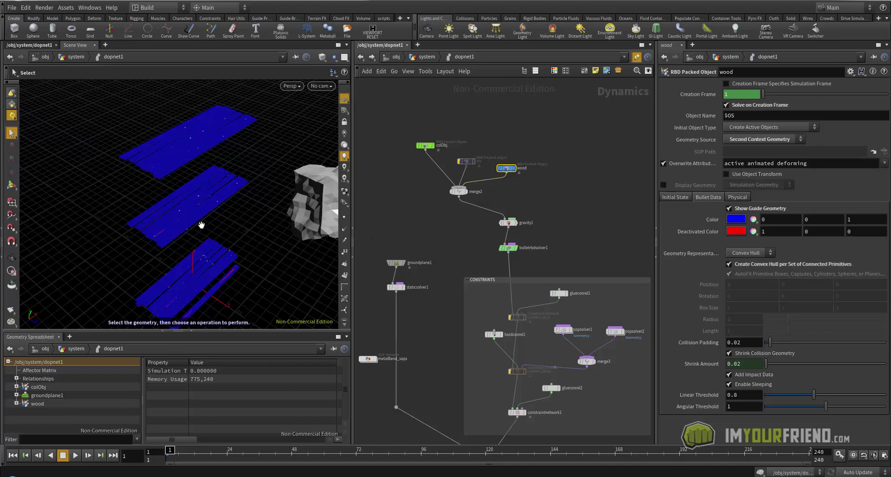
# - Check the planks' Bullet guide geometry, hide it, and turn the wood object's display geometry back on
pyautogui.moveTo(199, 222); pyautogui.dragTo(179, 110)
pyautogui.moveTo(224, 211); pyautogui.dragTo(248, 191)
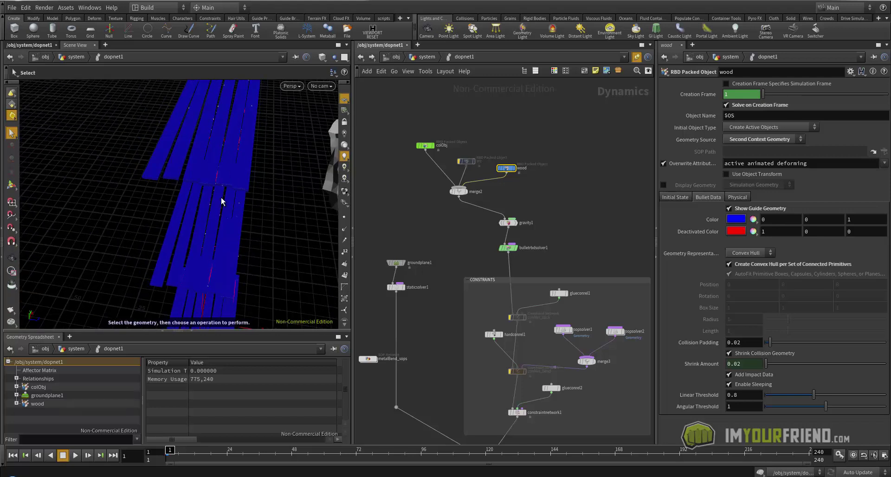
pyautogui.moveTo(183, 223); pyautogui.dragTo(172, 184)
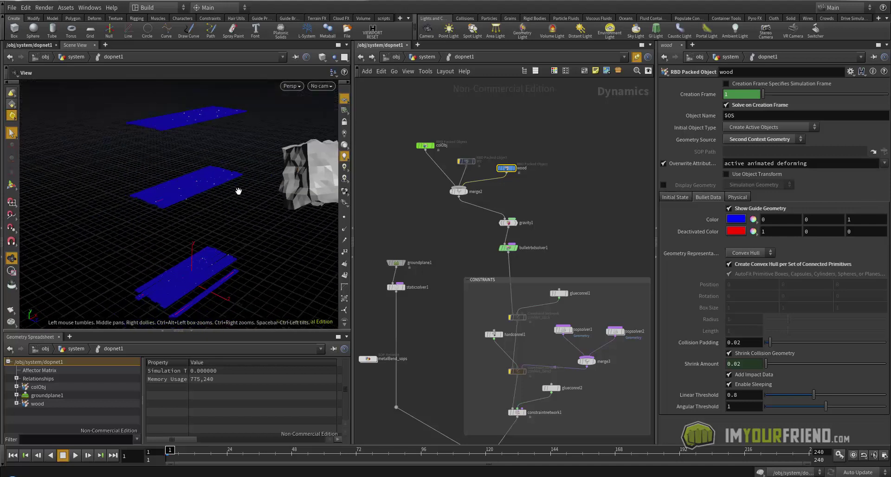
pyautogui.click(729, 209)
pyautogui.click(663, 185)
# - Save the scene, play the simulation of the rock hitting the planks, and return to the first frame
pyautogui.moveTo(263, 207)
pyautogui.mouseDown()
pyautogui.moveTo(218, 199)
pyautogui.moveTo(224, 205)
pyautogui.mouseUp()
pyautogui.hotkey('ctrl', 's')
pyautogui.press('Up')
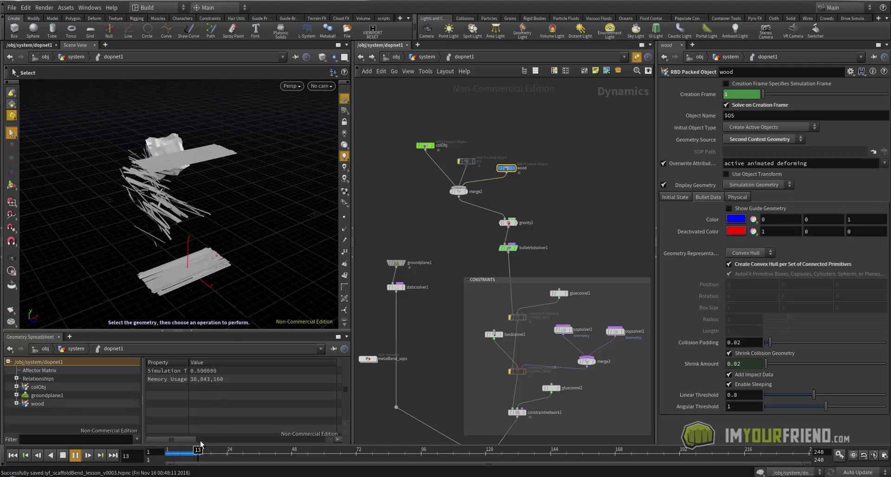
pyautogui.moveTo(185, 456); pyautogui.dragTo(168, 453)
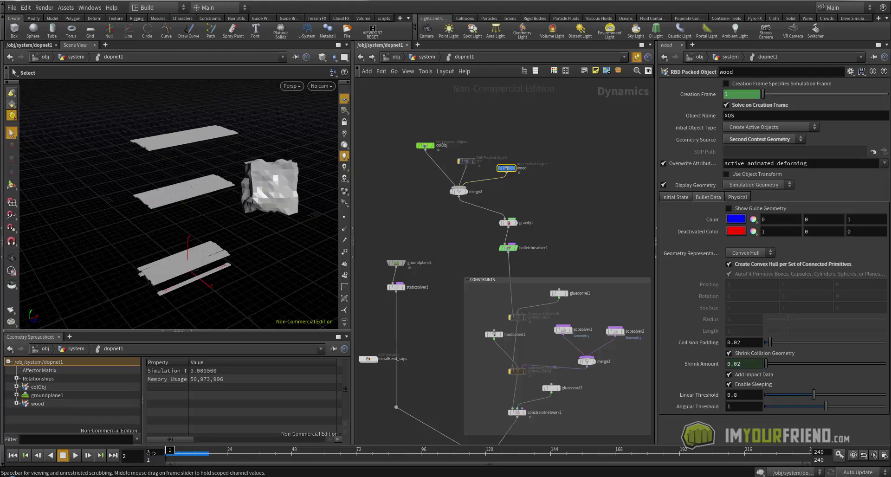
# - Set the strength of the wood glue relationship glueconrel2 to 10000000
pyautogui.moveTo(610, 377); pyautogui.dragTo(600, 219, button='middle')
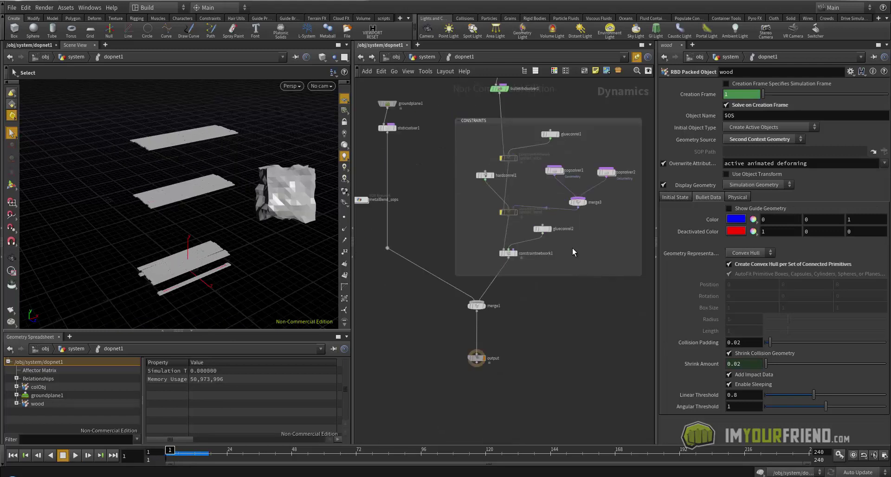
pyautogui.click(533, 228)
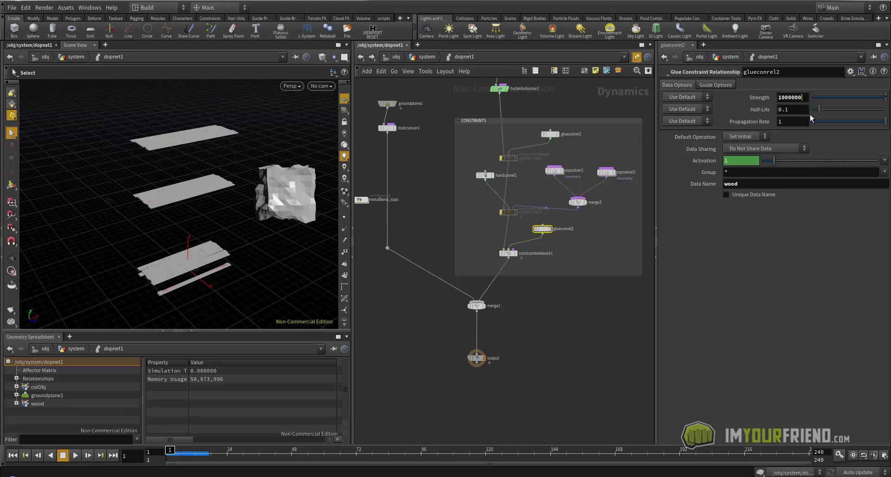
pyautogui.write('0')
pyautogui.press('Return')
pyautogui.press('Escape')
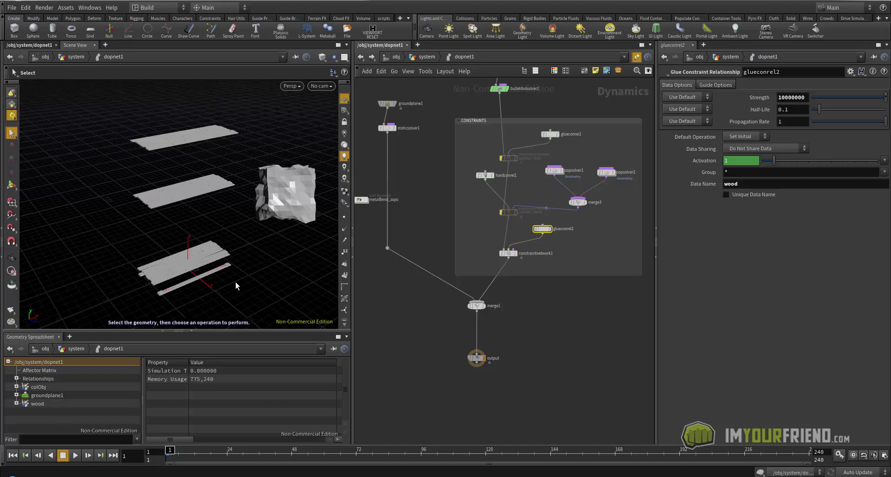
# - Play the plank simulation with the raised glue strength and return to the first frame
pyautogui.moveTo(235, 281); pyautogui.dragTo(268, 264)
pyautogui.press('s')
pyautogui.press('Up')
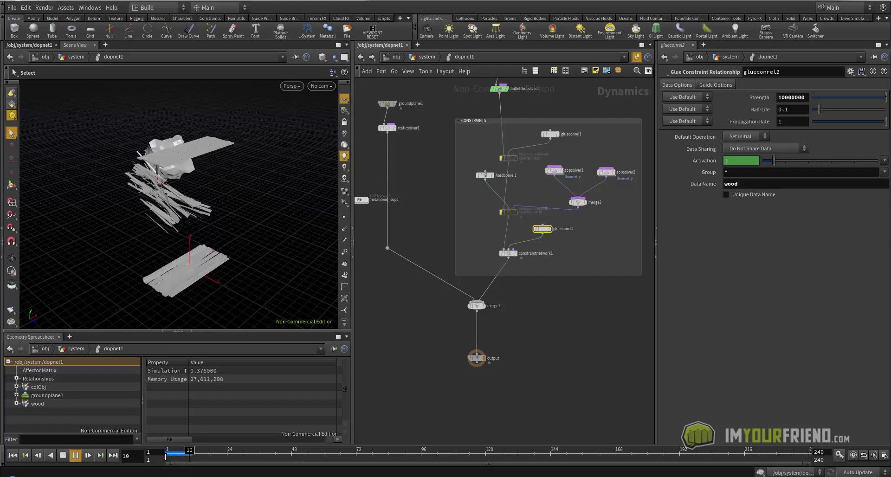
pyautogui.moveTo(171, 458); pyautogui.dragTo(150, 457)
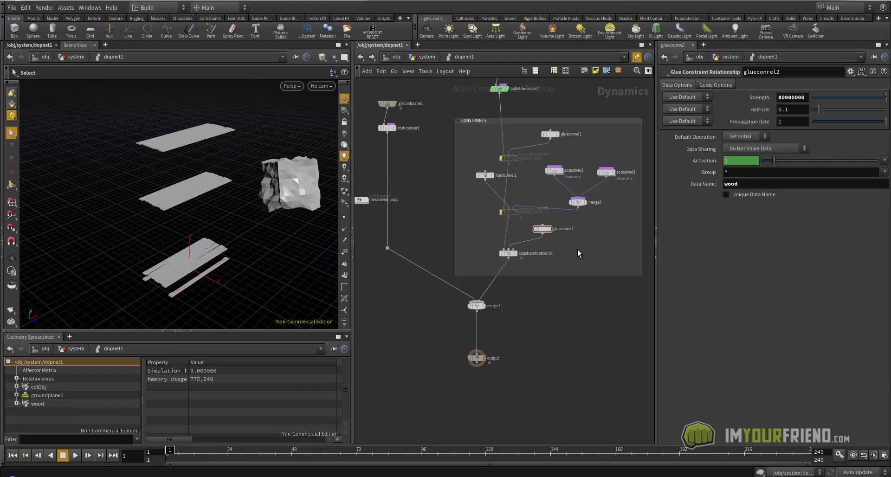
# - Set glueconrel2's strength to 80000000 and play the plank simulation
pyautogui.click(578, 202)
pyautogui.click(546, 228)
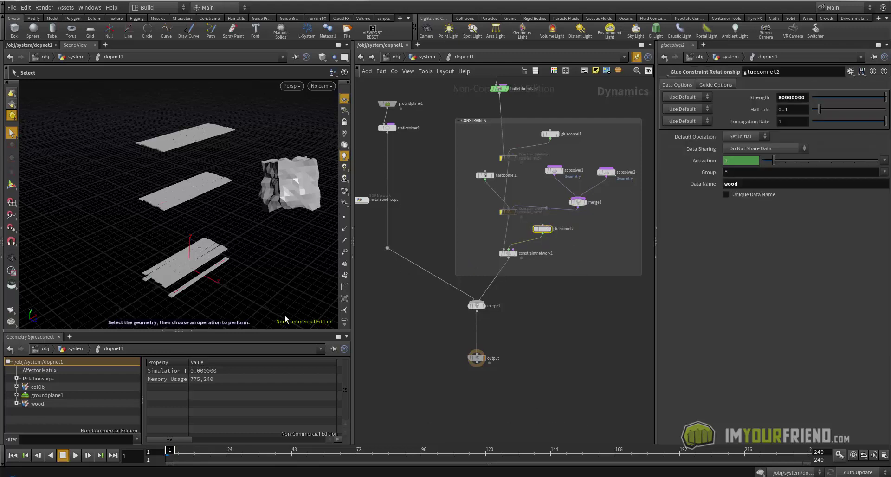
pyautogui.press('Up')
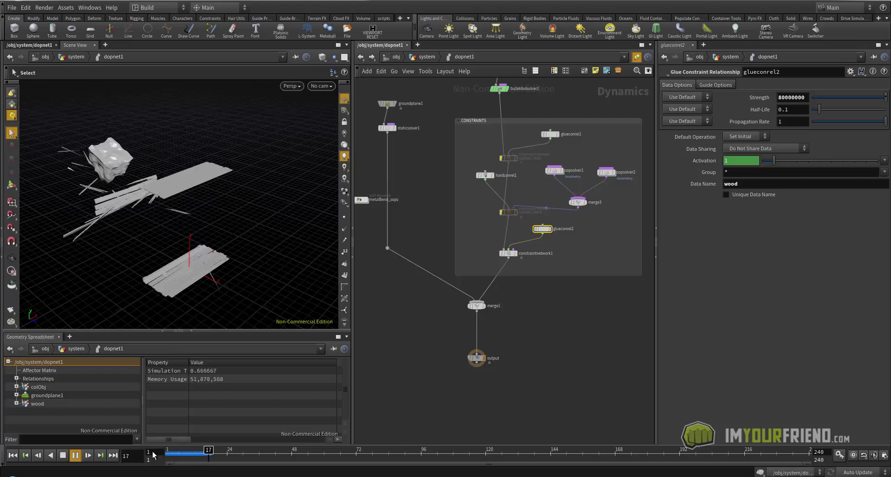
# - Return the simulation to the first frame and set glueconrel2's strength to 40000000
pyautogui.hotkey('ctrl', 'Up')
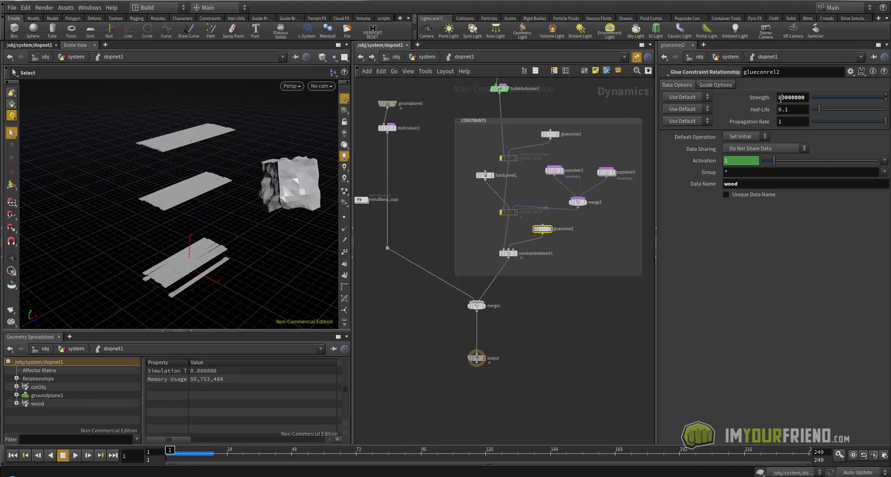
pyautogui.press('BackSpace')
pyautogui.click(513, 288)
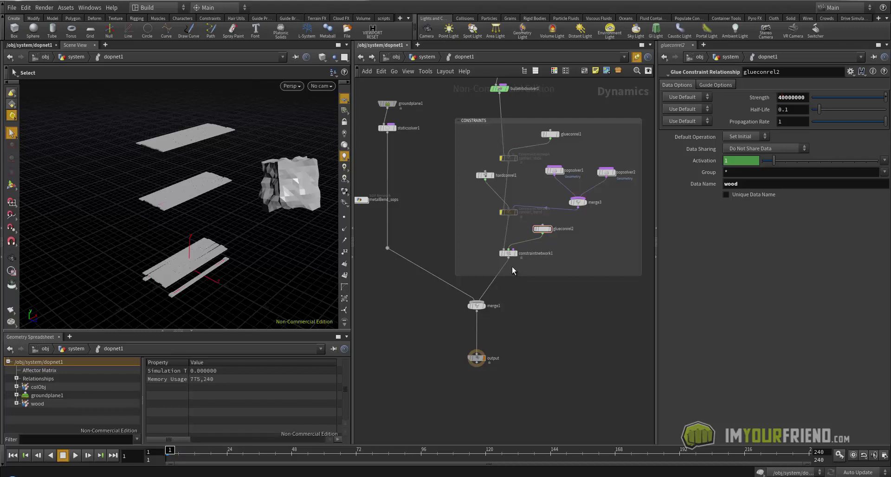
# - Re-enable the bypassed scaffold packed object and the conNet_stick and conNet_bend constraint networks, and save the scene
pyautogui.moveTo(490, 147); pyautogui.dragTo(492, 191, button='middle')
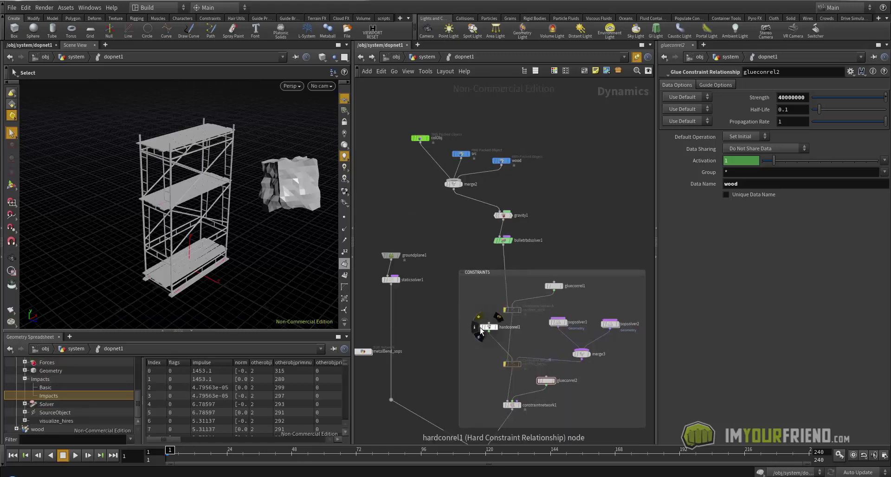
pyautogui.moveTo(480, 327); pyautogui.dragTo(503, 207, button='middle')
pyautogui.moveTo(503, 205); pyautogui.dragTo(504, 199)
pyautogui.moveTo(513, 245); pyautogui.dragTo(515, 233, button='middle')
pyautogui.moveTo(480, 211); pyautogui.dragTo(468, 211)
pyautogui.moveTo(487, 257); pyautogui.dragTo(489, 249, button='middle')
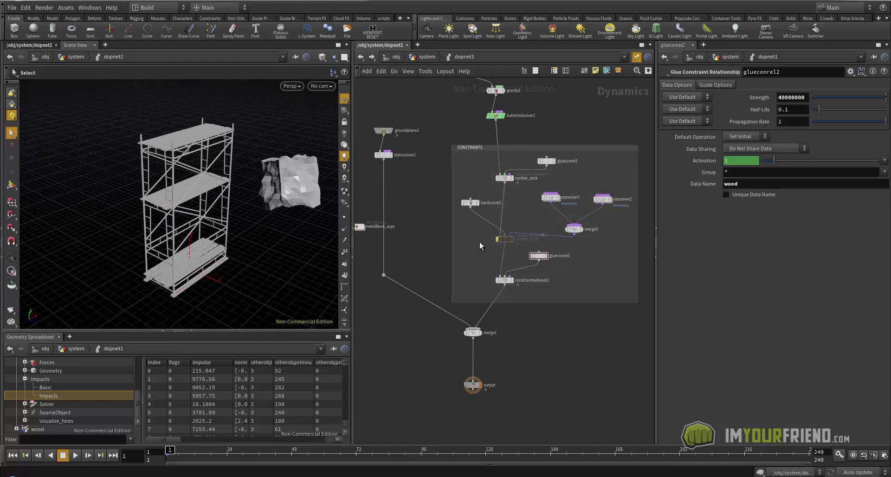
pyautogui.click(497, 238)
pyautogui.hotkey('ctrl', 's')
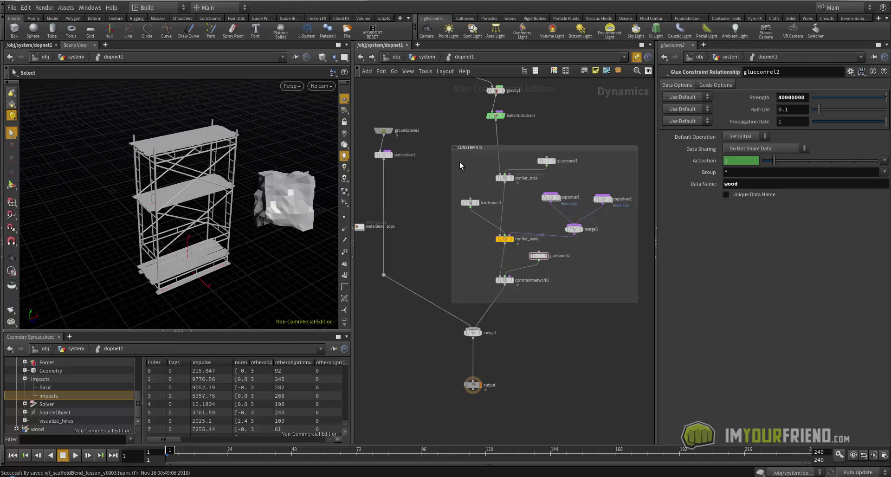
# - Play the full scaffold and plank simulation from two sides to judge how the planks break
pyautogui.moveTo(459, 161); pyautogui.dragTo(464, 271, button='middle')
pyautogui.click(508, 144)
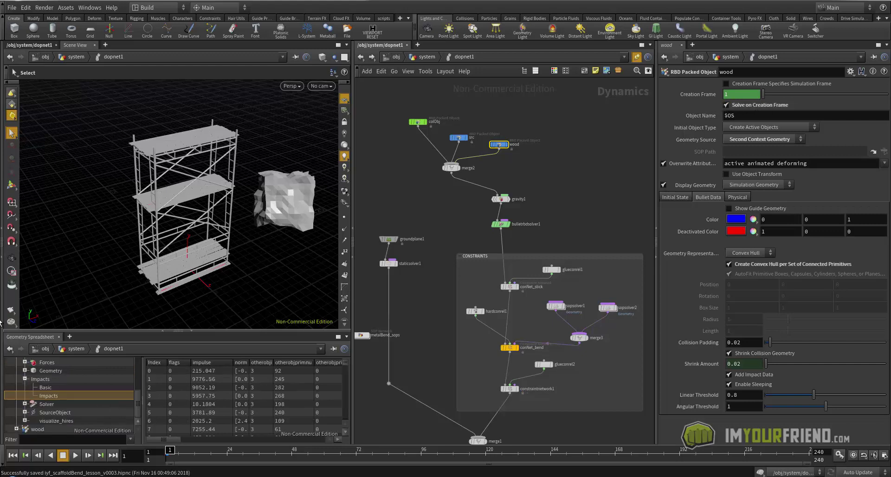
pyautogui.keyDown('alt'); pyautogui.moveTo(243, 274); pyautogui.dragTo(263, 272); pyautogui.keyUp('alt')
pyautogui.hotkey('shift', 'w')
pyautogui.hotkey('shift', 'w')
pyautogui.press('Up')
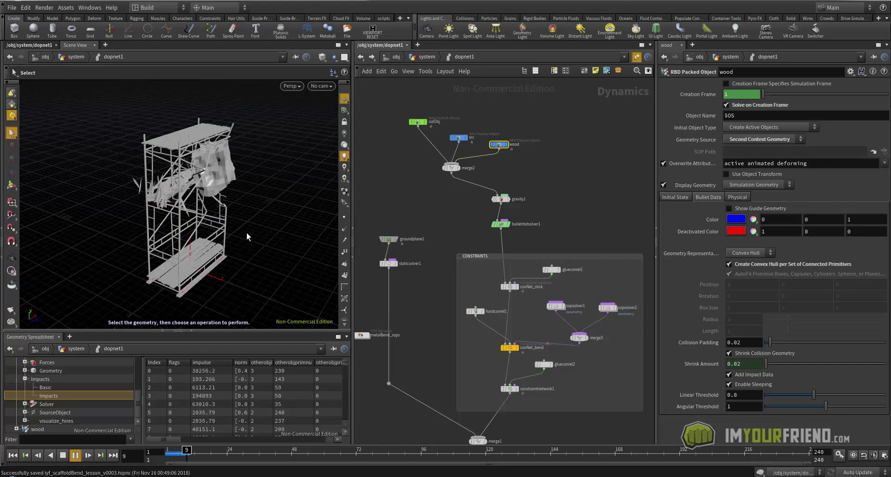
pyautogui.click(186, 453)
pyautogui.keyDown('alt'); pyautogui.moveTo(163, 187); pyautogui.dragTo(316, 196); pyautogui.keyUp('alt')
pyautogui.hotkey('ctrl', 'Up')
pyautogui.press('Up')
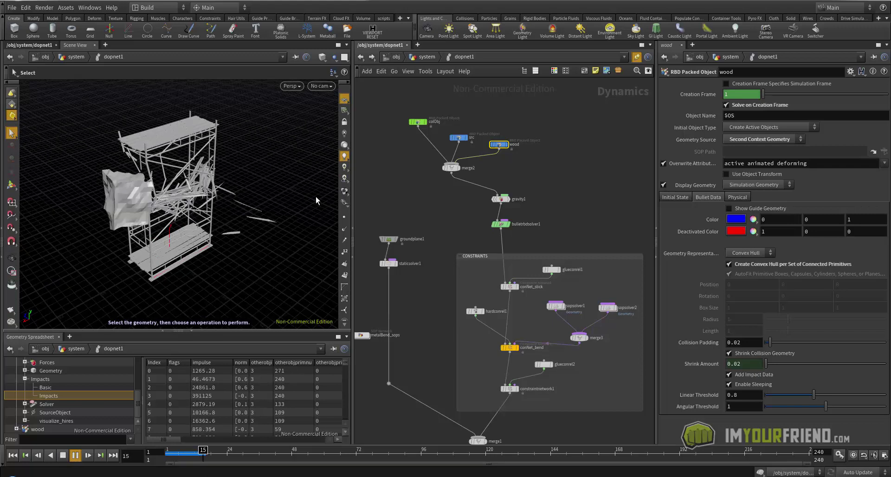
# - Reset to the first frame, set glueconrel2's strength to 60000000, and save the scene
pyautogui.hotkey('ctrl', 'Up')
pyautogui.click(544, 364)
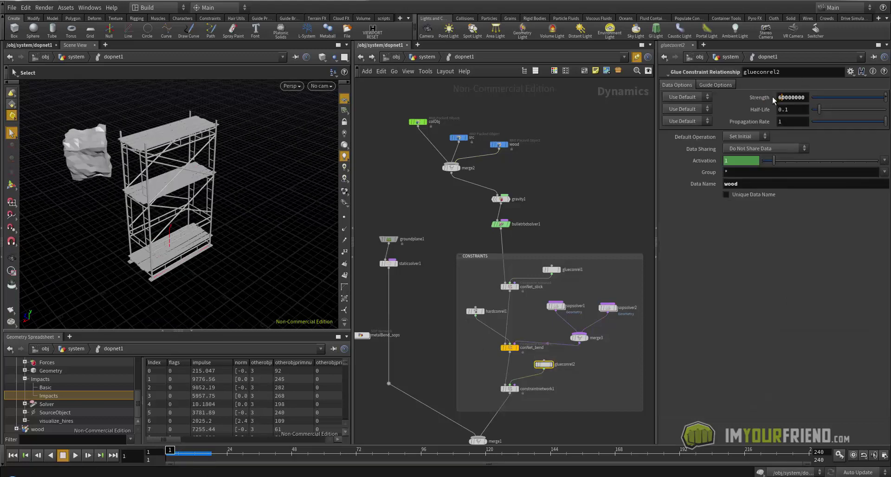
pyautogui.hotkey('ctrl', 's')
pyautogui.keyDown('alt'); pyautogui.moveTo(214, 200); pyautogui.dragTo(230, 179); pyautogui.keyUp('alt')
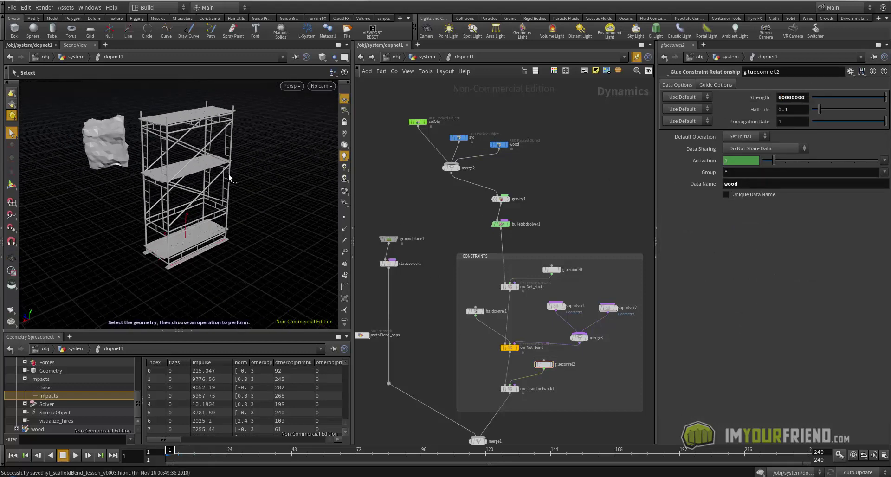
# - Play the simulation and inspect the early impact frames up to frame 6 around the middle platform
pyautogui.press('Up')
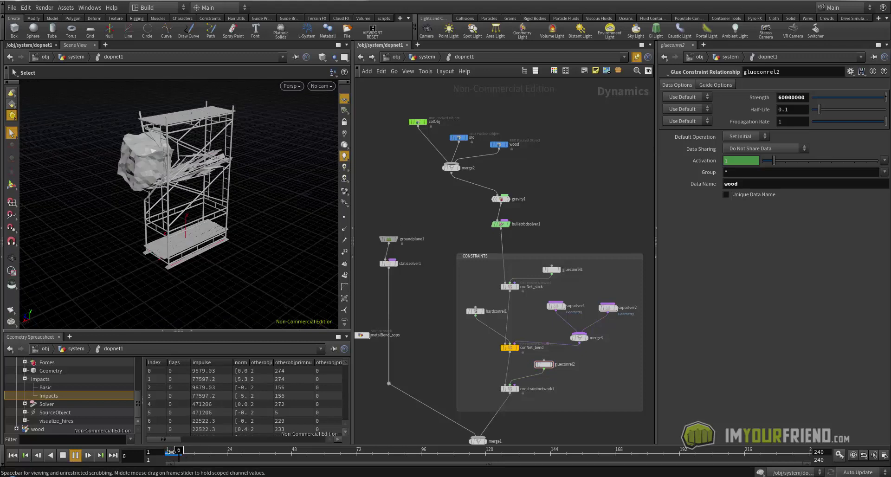
pyautogui.click(172, 458)
pyautogui.hotkey('shift', 'w')
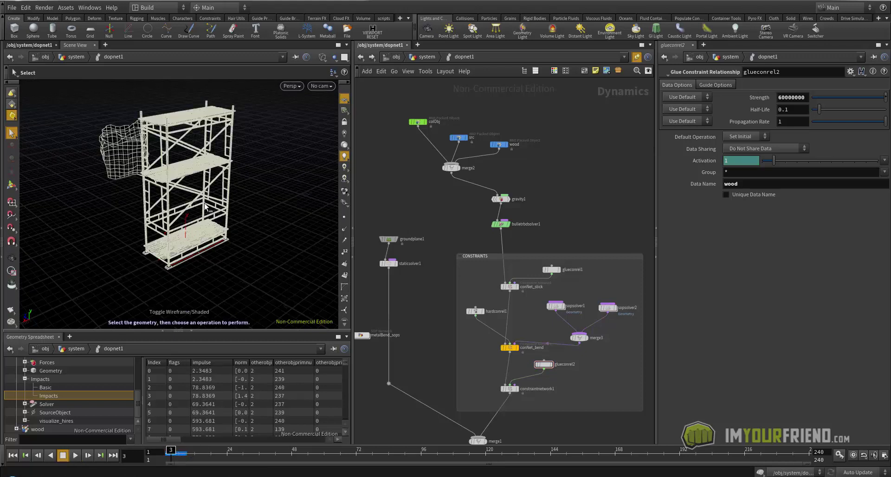
pyautogui.keyDown('alt'); pyautogui.moveTo(205, 194); pyautogui.dragTo(288, 190, button='right'); pyautogui.keyUp('alt')
pyautogui.keyDown('alt'); pyautogui.moveTo(288, 190); pyautogui.dragTo(279, 188); pyautogui.keyUp('alt')
pyautogui.hotkey('shift', 'w')
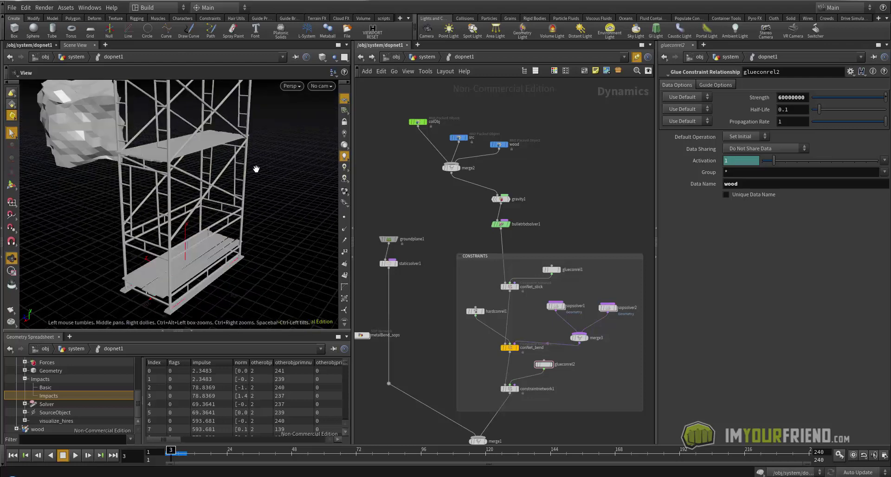
pyautogui.keyDown('alt'); pyautogui.moveTo(255, 169); pyautogui.dragTo(201, 175, button='right'); pyautogui.keyUp('alt')
pyautogui.moveTo(200, 175)
pyautogui.keyDown('alt'); pyautogui.mouseDown()
pyautogui.moveTo(207, 192)
pyautogui.moveTo(195, 153)
pyautogui.mouseUp(); pyautogui.keyUp('alt')
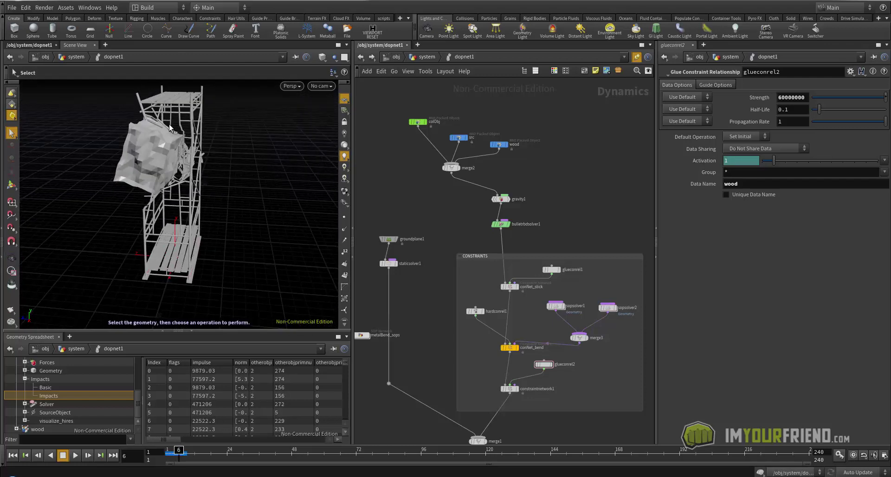
pyautogui.keyDown('alt'); pyautogui.moveTo(141, 196); pyautogui.dragTo(233, 130); pyautogui.keyUp('alt')
pyautogui.keyDown('alt'); pyautogui.moveTo(244, 195); pyautogui.dragTo(210, 132); pyautogui.keyUp('alt')
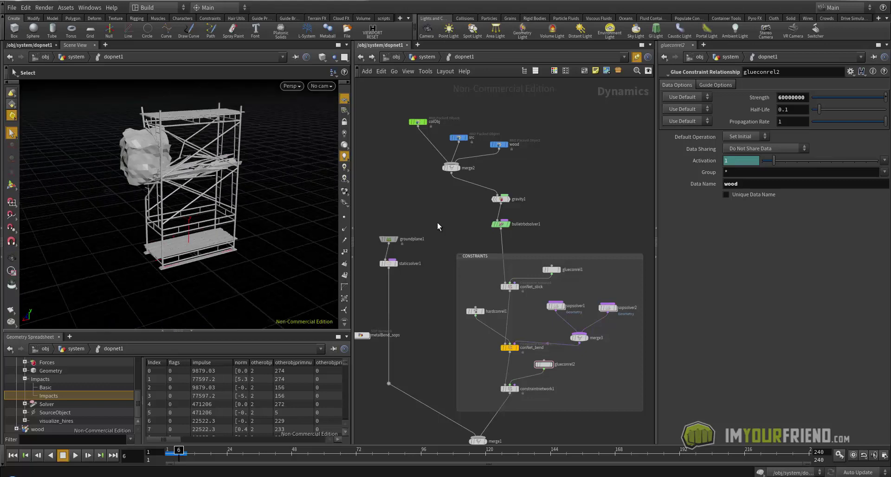
# - Show the guide geometry of the conNet_stick constraint network
pyautogui.moveTo(474, 311); pyautogui.dragTo(472, 236, button='middle')
pyautogui.moveTo(542, 265); pyautogui.dragTo(545, 217, button='middle')
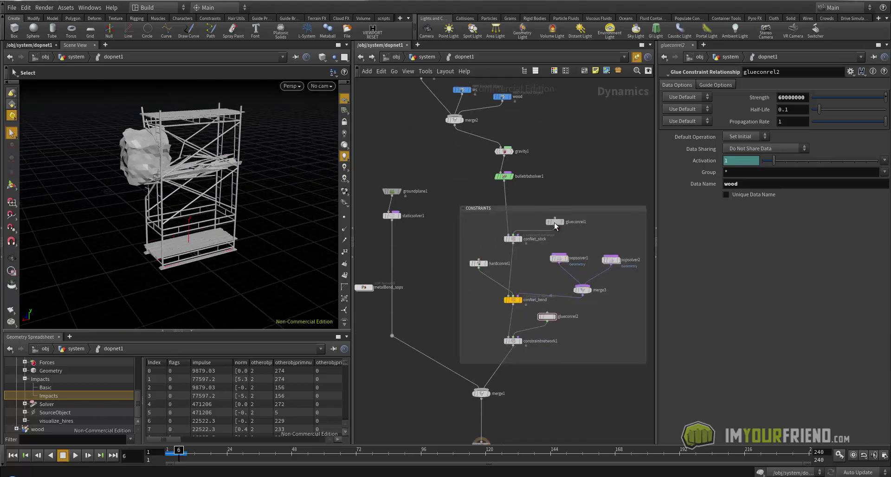
pyautogui.click(513, 238)
pyautogui.click(715, 85)
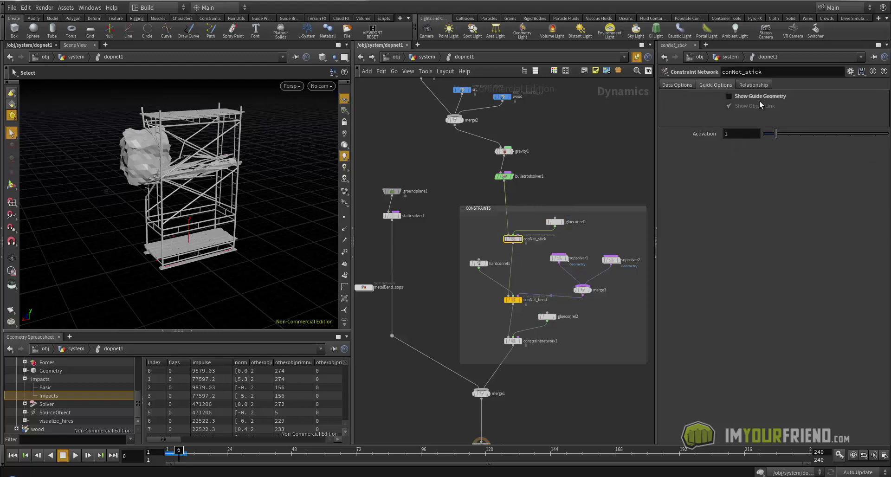
pyautogui.click(729, 96)
pyautogui.press('space')
pyautogui.moveTo(244, 182); pyautogui.dragTo(202, 170)
# - Examine the stick constraint lines on the scaffold at frame 6 alongside glueconrel1's settings
pyautogui.click(555, 222)
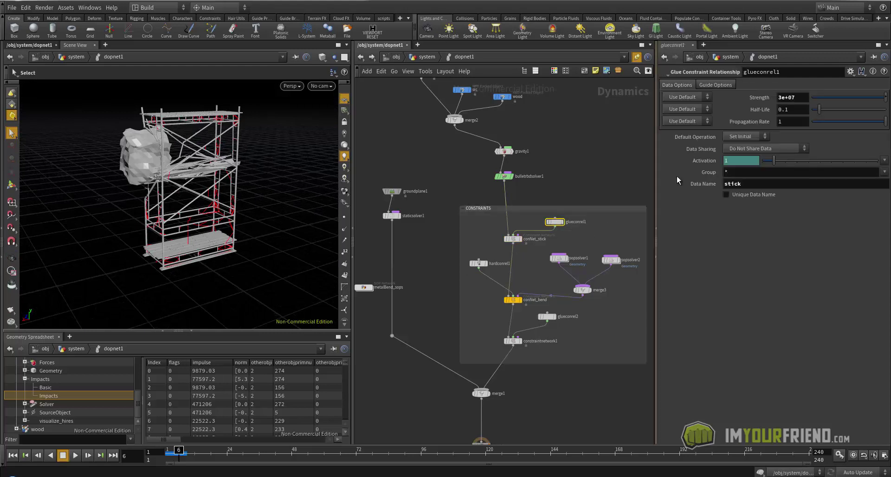
pyautogui.keyDown('alt'); pyautogui.moveTo(248, 116); pyautogui.dragTo(264, 138); pyautogui.keyUp('alt')
pyautogui.hotkey('shift', 'w')
pyautogui.hotkey('shift', 'w')
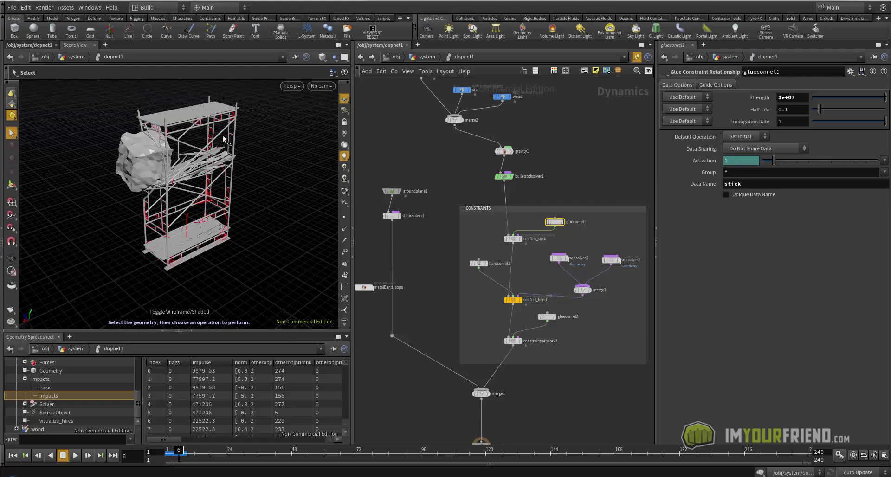
pyautogui.keyDown('alt'); pyautogui.moveTo(218, 141); pyautogui.dragTo(176, 126); pyautogui.keyUp('alt')
pyautogui.keyDown('alt'); pyautogui.moveTo(241, 278); pyautogui.dragTo(212, 176); pyautogui.keyUp('alt')
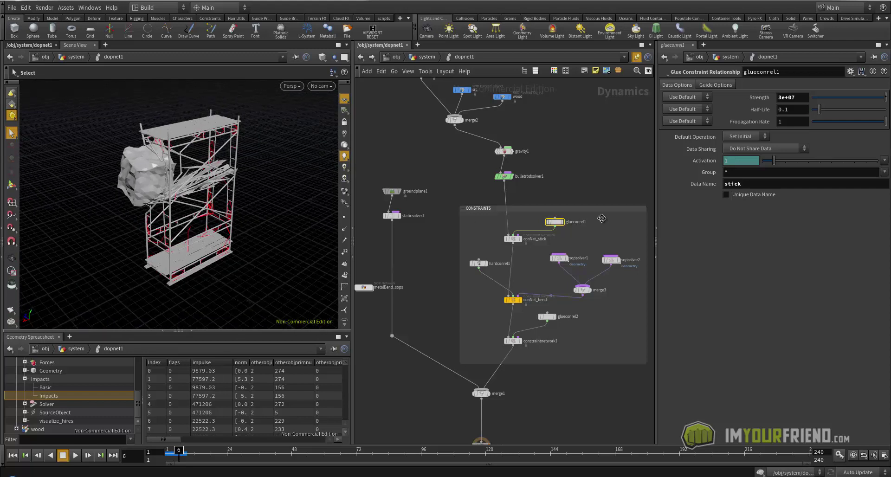
# - Set glueconrel1's strength to 1e+07 and save the scene with a test run of the simulation
pyautogui.moveTo(594, 205); pyautogui.dragTo(593, 196)
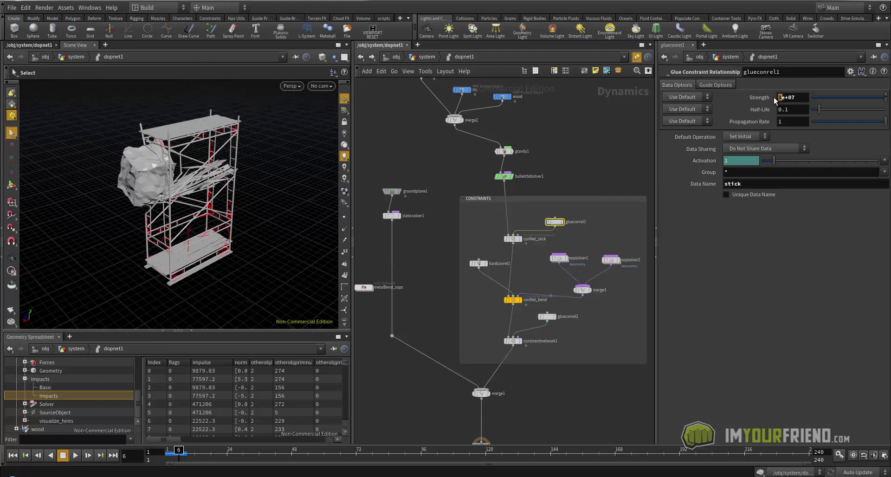
pyautogui.click(13, 455)
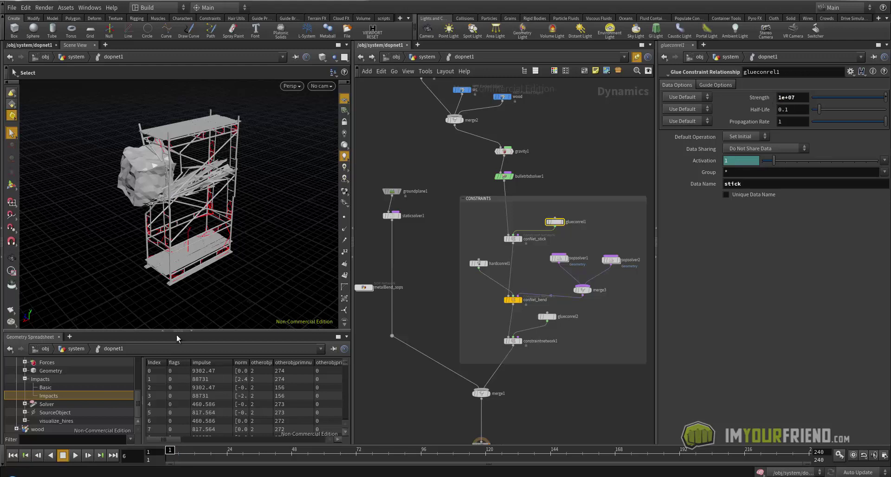
pyautogui.hotkey('ctrl', 's')
pyautogui.press('Up')
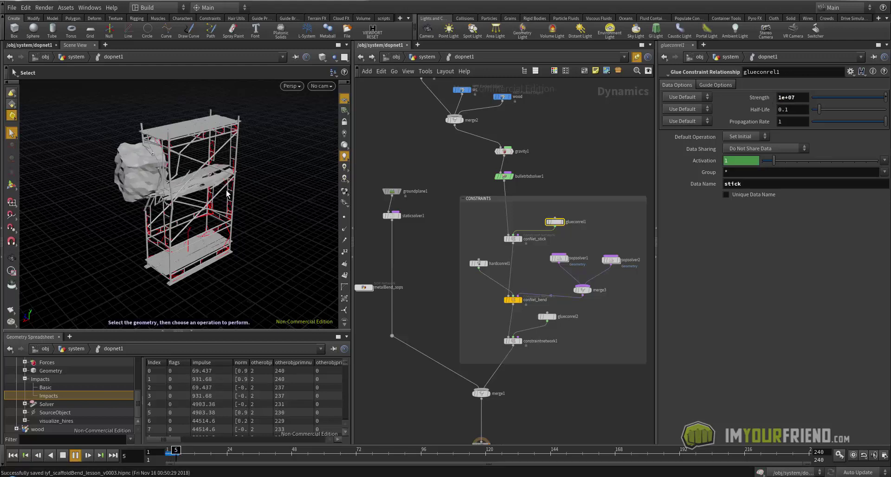
pyautogui.click(166, 456)
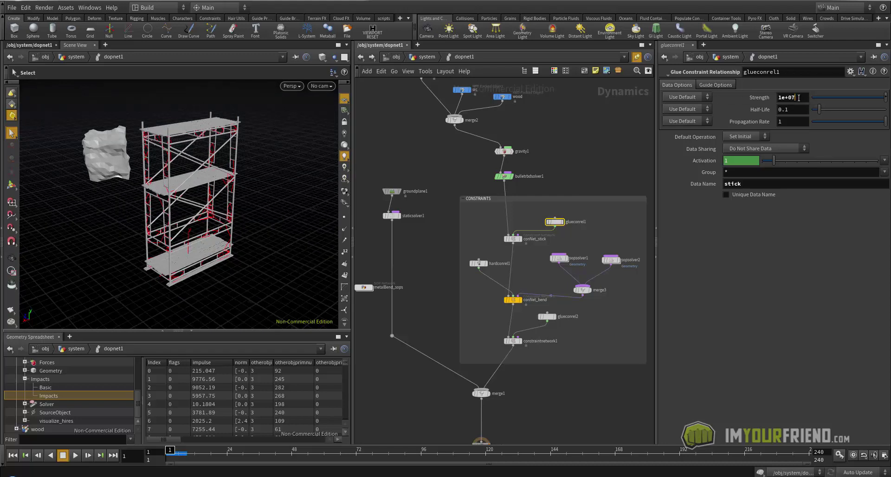
# - Lower glueconrel1's strength to 1e+06
pyautogui.press('BackSpace')
pyautogui.write('6')
pyautogui.press('Return')
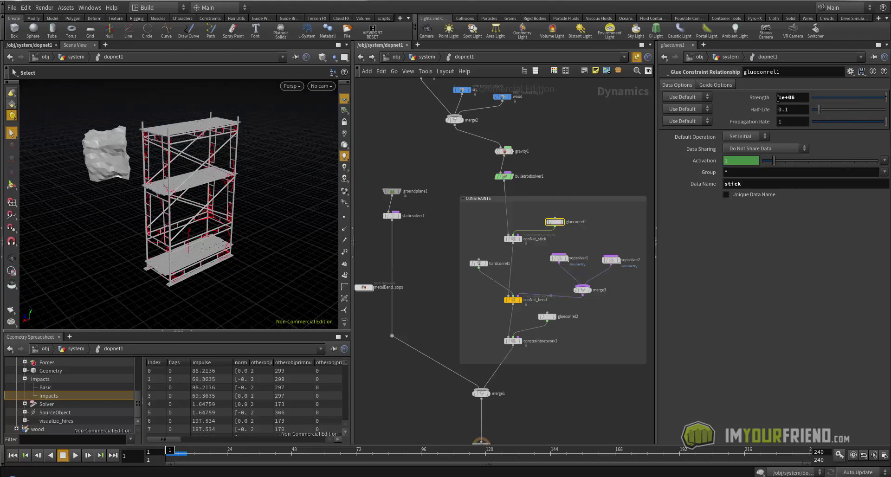
# - Try a glueconrel1 strength of 3e+06, play the impact on the middle platform and return to frame 1
pyautogui.moveTo(783, 98); pyautogui.dragTo(767, 101)
pyautogui.write('3')
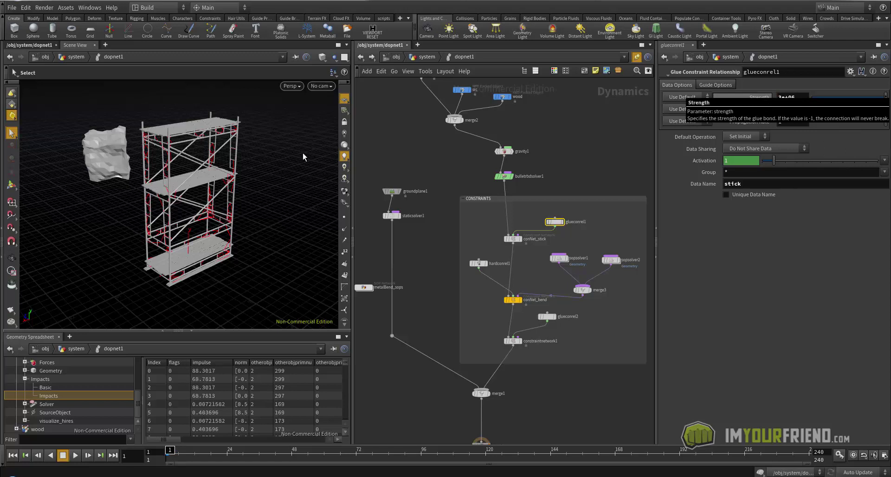
pyautogui.press('Return')
pyautogui.press('Up')
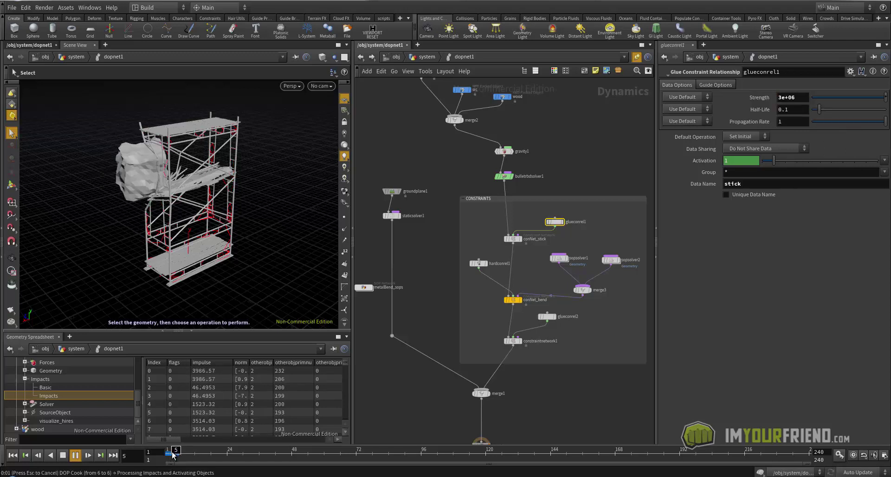
pyautogui.moveTo(171, 457); pyautogui.dragTo(155, 458)
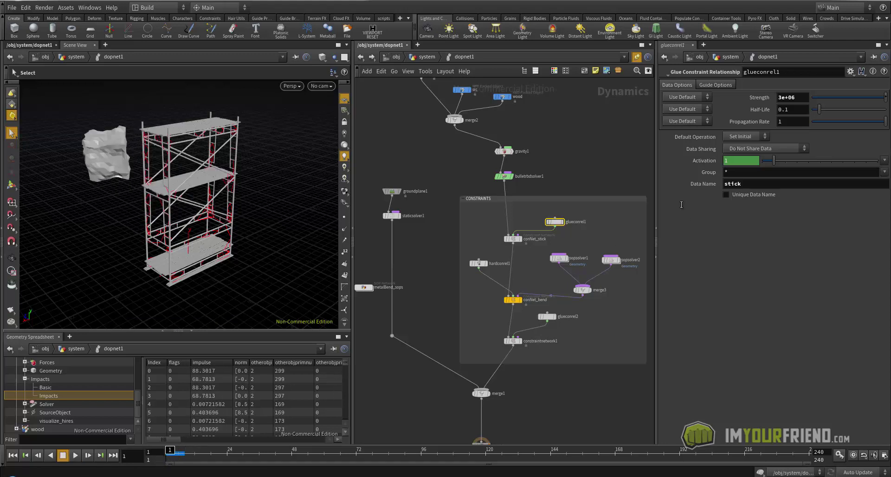
# - Return glueconrel1's strength to 1e+06 and replay the simulation to about frame 10 before going back to frame 1
pyautogui.press('BackSpace')
pyautogui.write('3')
pyautogui.moveTo(590, 229); pyautogui.dragTo(599, 194, button='middle')
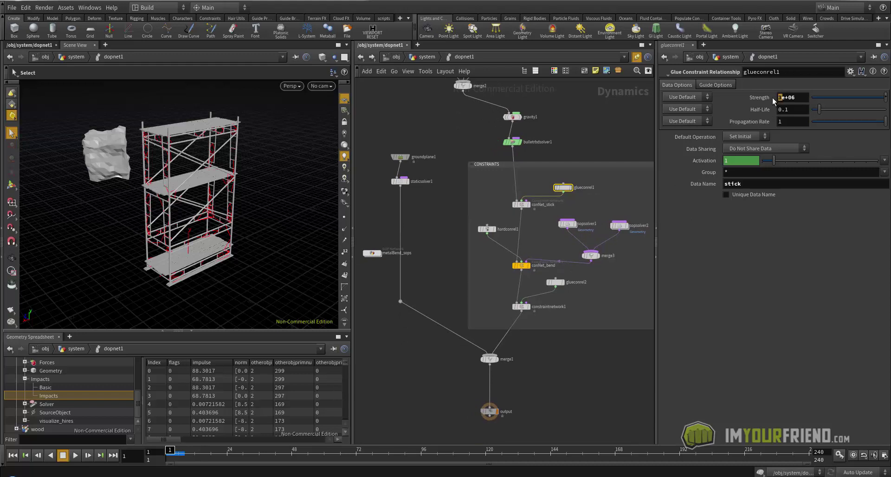
pyautogui.press('Up')
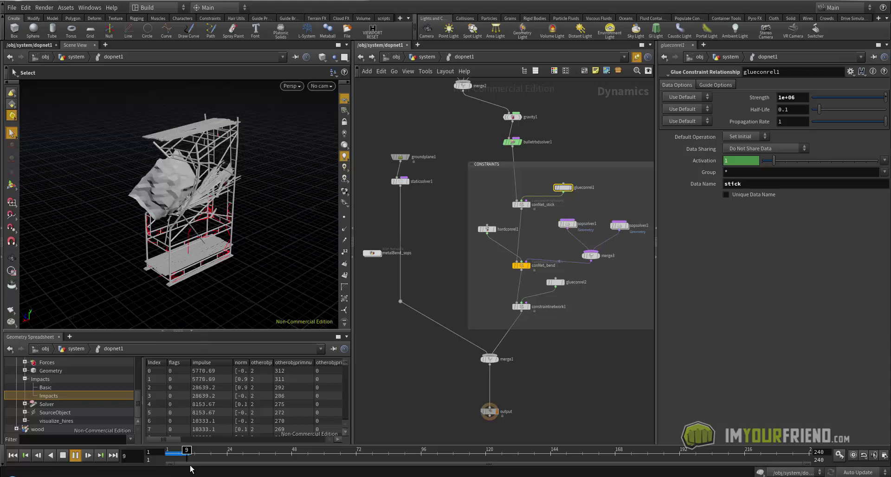
pyautogui.press('Escape')
pyautogui.moveTo(277, 172); pyautogui.dragTo(259, 209)
pyautogui.press('Escape')
pyautogui.press('Up')
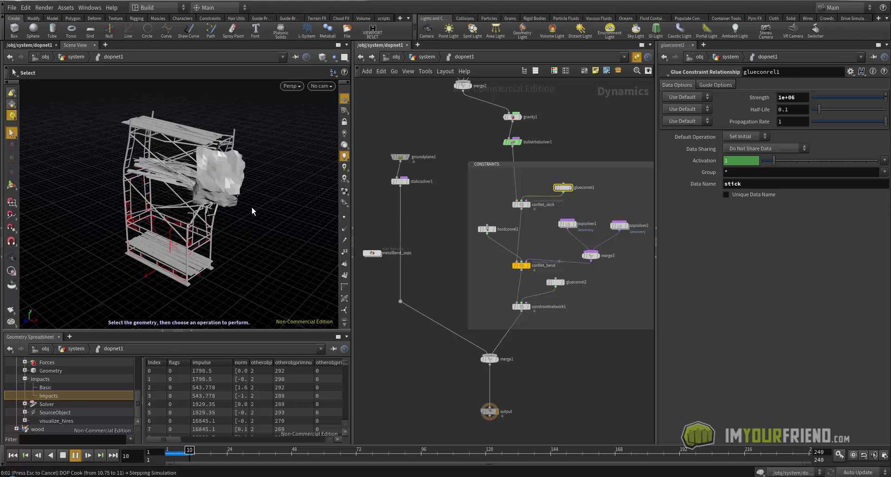
pyautogui.click(170, 453)
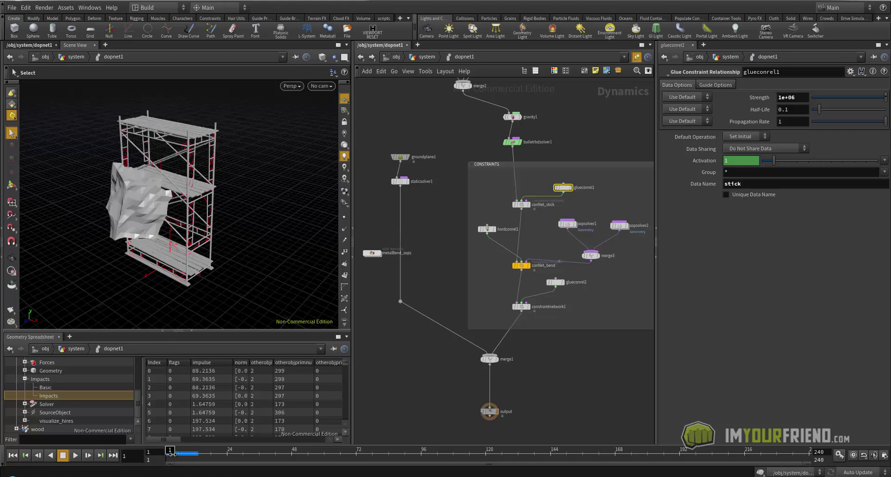
# - Rename the sopsolver2 node in the CONSTRAINTS box as break
pyautogui.moveTo(618, 210); pyautogui.dragTo(597, 202, button='middle')
pyautogui.moveTo(601, 219); pyautogui.dragTo(596, 228)
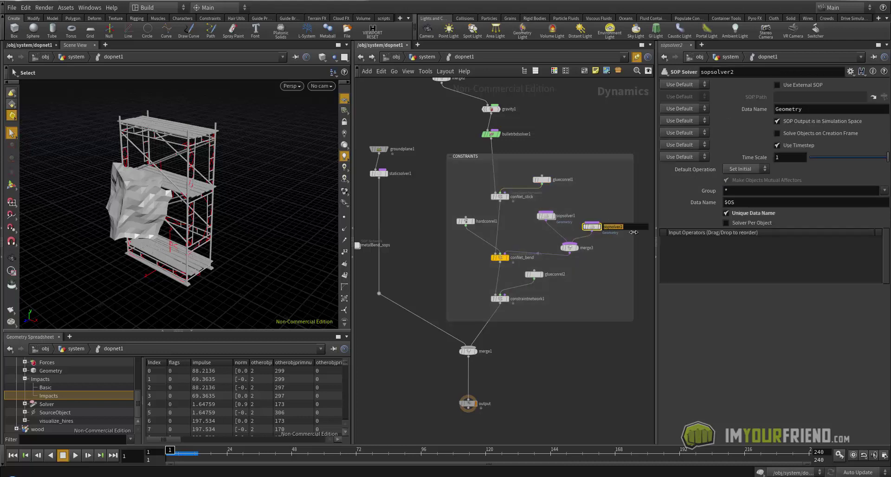
pyautogui.write('reak')
pyautogui.press('Return')
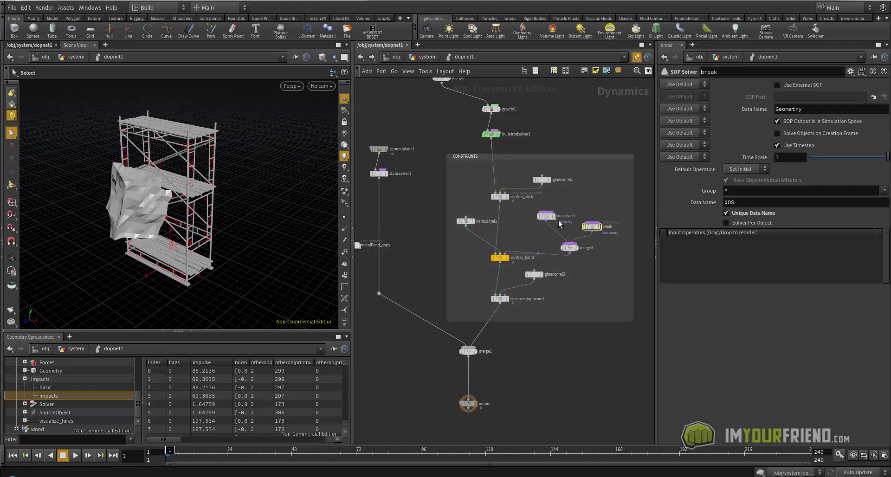
# - Set Break Me to 0.5 on attribwrangle1 inside the break solver and save the scene
pyautogui.moveTo(609, 212); pyautogui.dragTo(593, 206, button='middle')
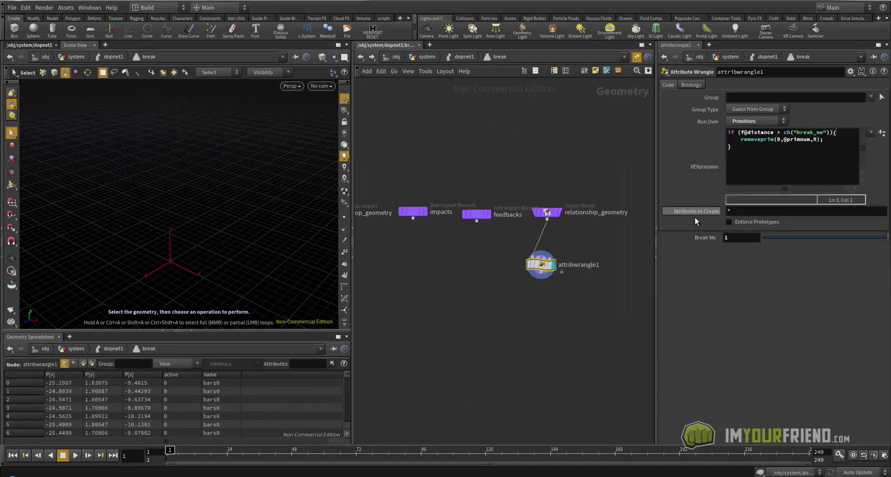
pyautogui.write('.5')
pyautogui.press('Return')
pyautogui.click(455, 58)
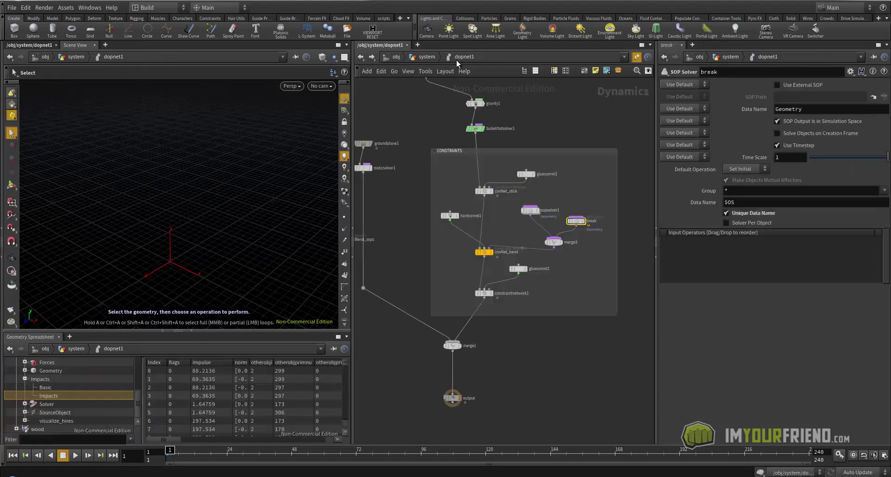
pyautogui.hotkey('ctrl', 's')
# - Play the simulation to about frame 27 and examine the scaffold's collapse from several sides, ending at frame 1
pyautogui.press('Up')
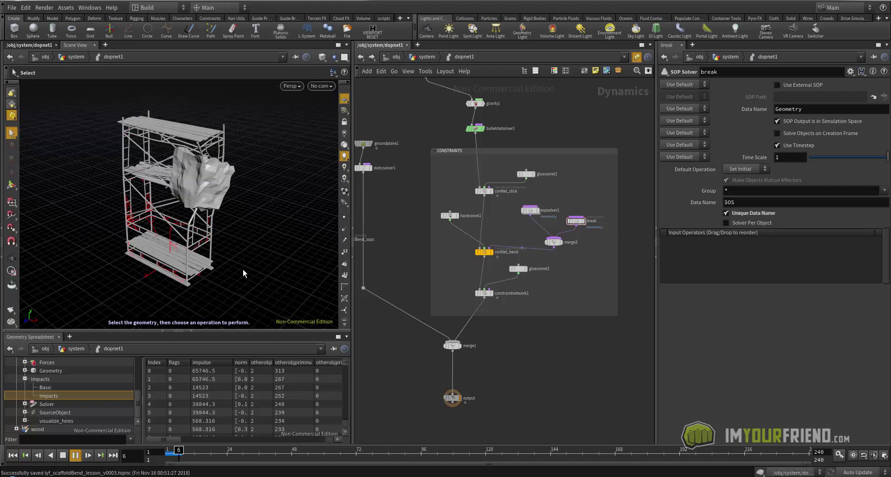
pyautogui.hotkey('ctrl', 's')
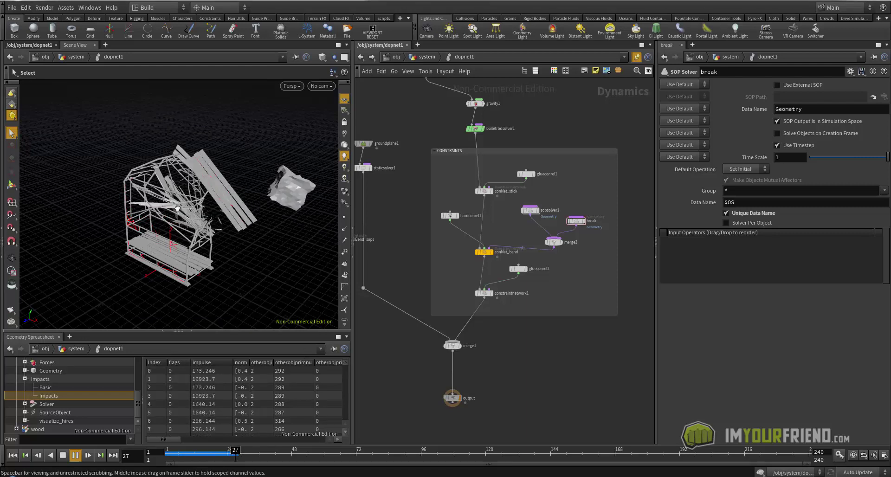
pyautogui.keyDown('alt'); pyautogui.moveTo(209, 203); pyautogui.dragTo(286, 206); pyautogui.keyUp('alt')
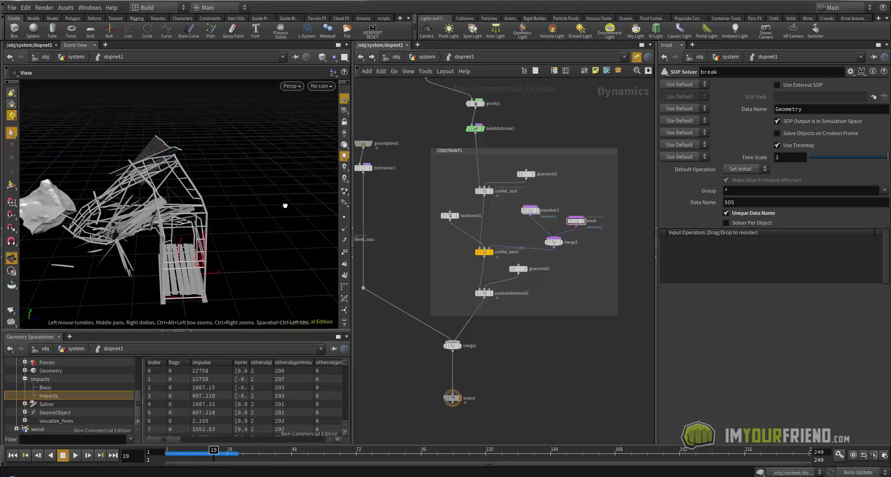
pyautogui.keyDown('alt'); pyautogui.moveTo(285, 205); pyautogui.dragTo(231, 193, button='right'); pyautogui.keyUp('alt')
pyautogui.keyDown('alt'); pyautogui.moveTo(231, 193); pyautogui.dragTo(241, 183, button='middle'); pyautogui.keyUp('alt')
pyautogui.keyDown('alt'); pyautogui.moveTo(241, 183); pyautogui.dragTo(238, 192); pyautogui.keyUp('alt')
pyautogui.hotkey('ctrl', 'Up')
pyautogui.press('Up')
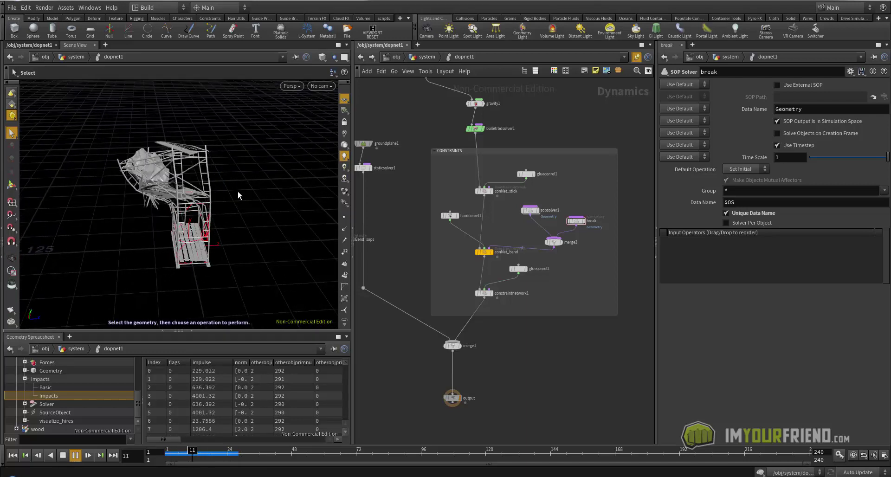
pyautogui.hotkey('ctrl', 'Up')
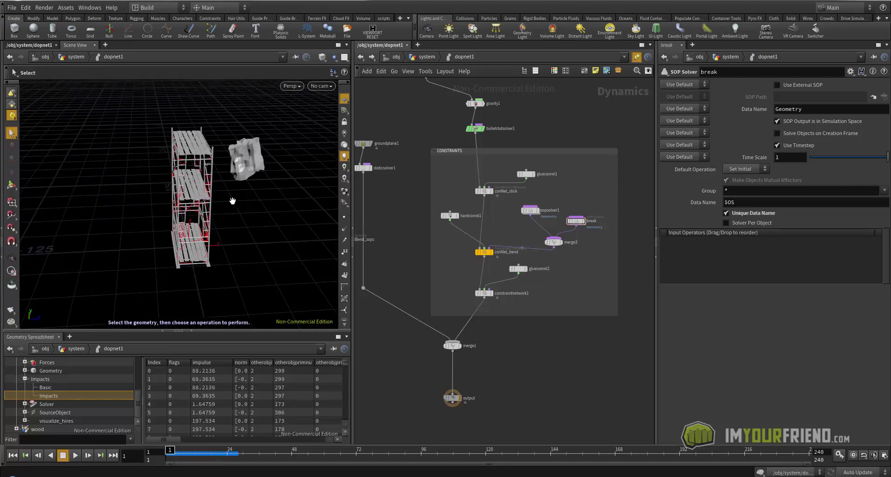
pyautogui.keyDown('alt'); pyautogui.moveTo(233, 200); pyautogui.dragTo(97, 196); pyautogui.keyUp('alt')
pyautogui.keyDown('alt'); pyautogui.moveTo(98, 196); pyautogui.dragTo(222, 193, button='right'); pyautogui.keyUp('alt')
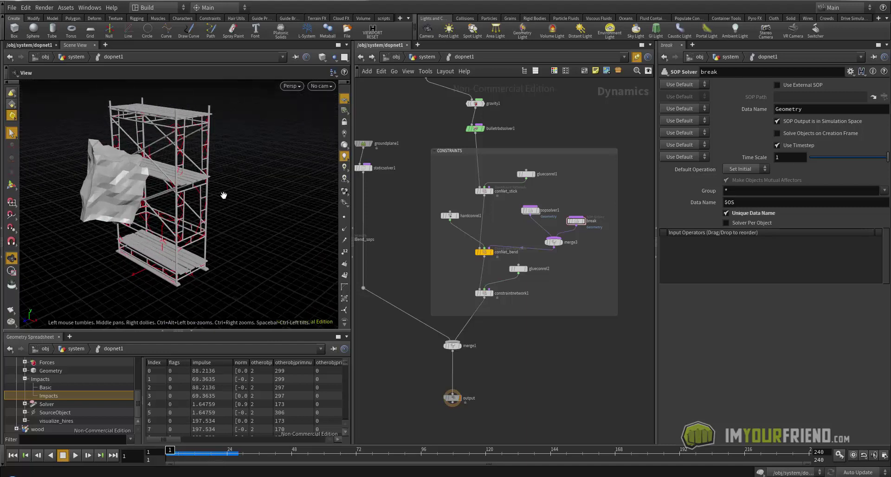
pyautogui.keyDown('alt'); pyautogui.moveTo(223, 193); pyautogui.dragTo(233, 194); pyautogui.keyUp('alt')
# - Reduce the Break Me threshold on the break solver's attribwrangle1 well below 0.5 and return to dopnet1
pyautogui.moveTo(599, 204); pyautogui.dragTo(575, 227)
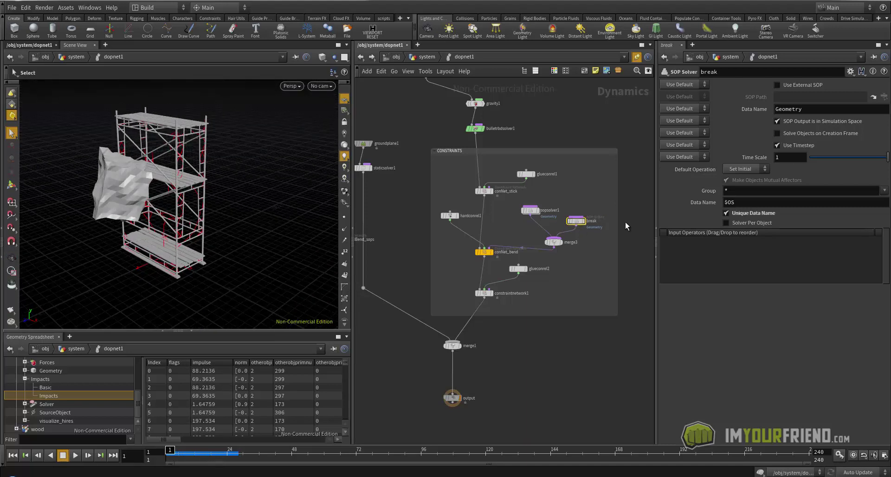
pyautogui.doubleClick(576, 221)
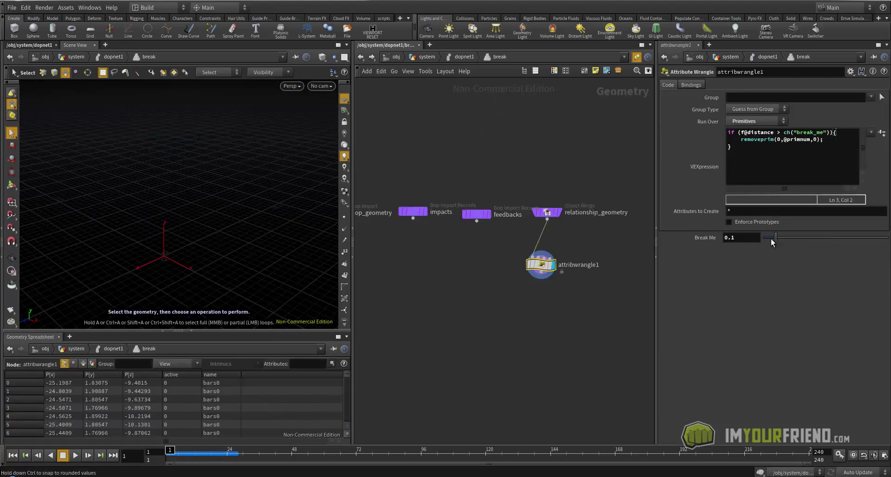
pyautogui.moveTo(773, 242); pyautogui.dragTo(771, 240)
pyautogui.press('u')
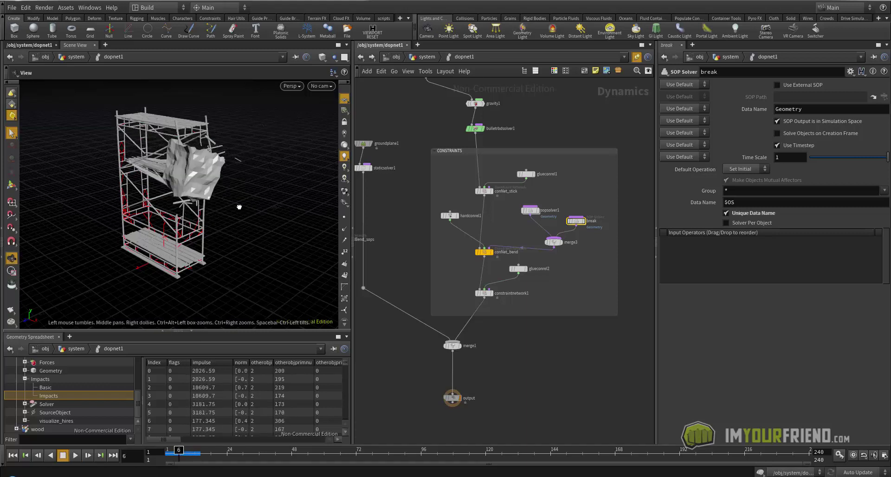
# - Replay the impact to about frame 15 and inspect the breaking scaffold at frame 6 from both sides
pyautogui.keyDown('alt'); pyautogui.moveTo(238, 207); pyautogui.dragTo(148, 208); pyautogui.keyUp('alt')
pyautogui.hotkey('ctrl', 'Up')
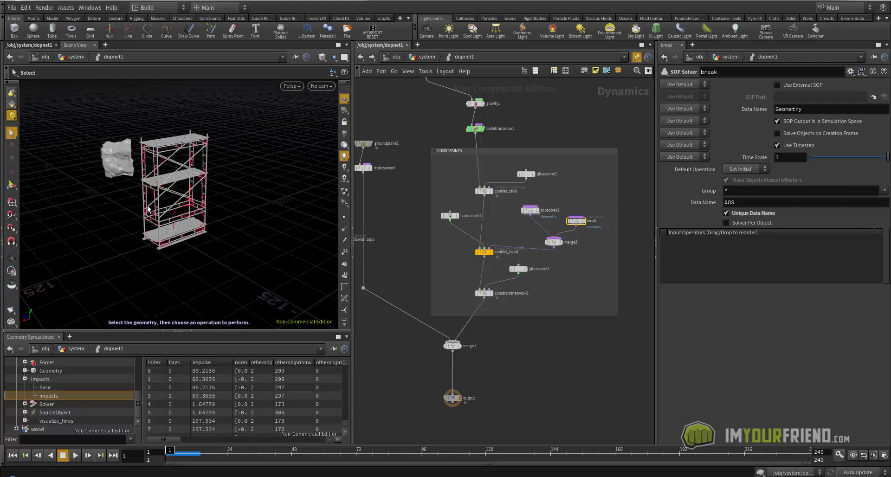
pyautogui.press('Up')
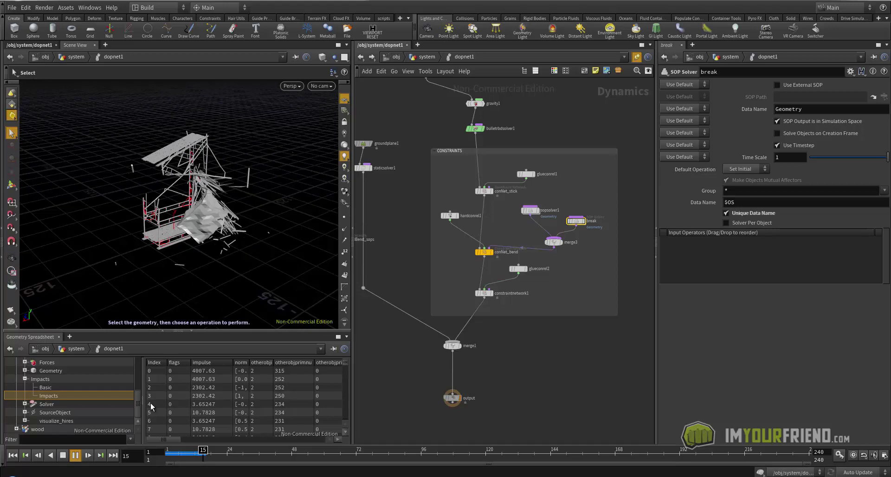
pyautogui.click(179, 453)
pyautogui.keyDown('alt'); pyautogui.moveTo(185, 200); pyautogui.dragTo(250, 202); pyautogui.keyUp('alt')
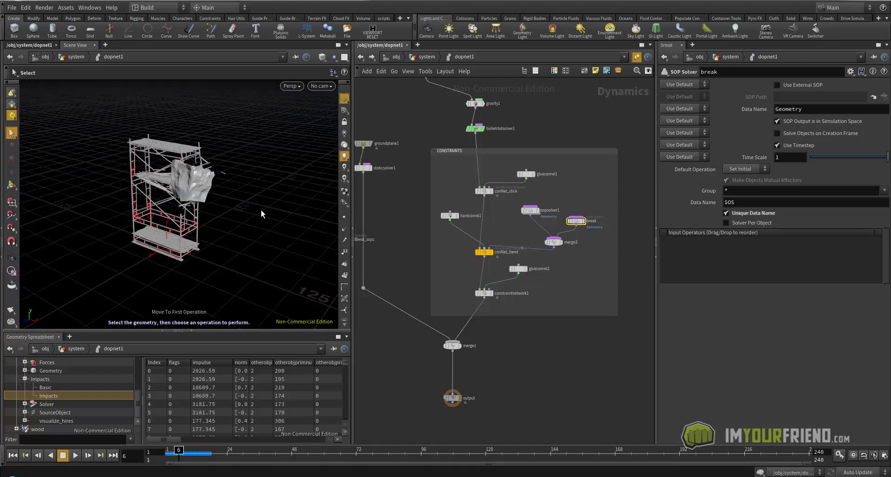
pyautogui.hotkey('ctrl', 'Up')
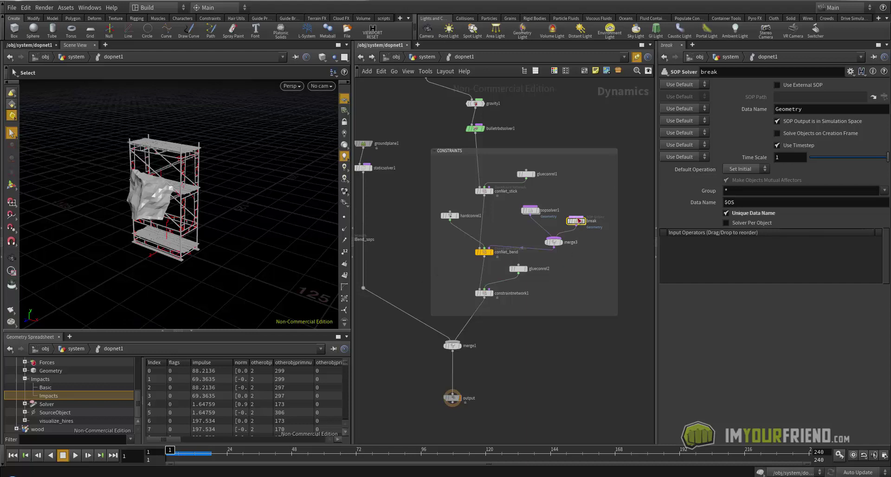
# - Set Break Me to 0.18 on the break solver's attribwrangle1 and save the scene
pyautogui.doubleClick(576, 220)
pyautogui.doubleClick(756, 237)
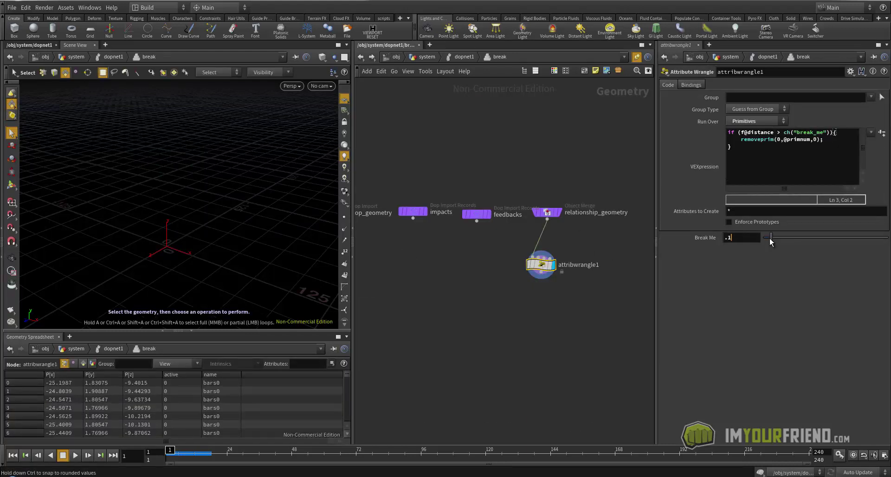
pyautogui.write('.18')
pyautogui.click(453, 58)
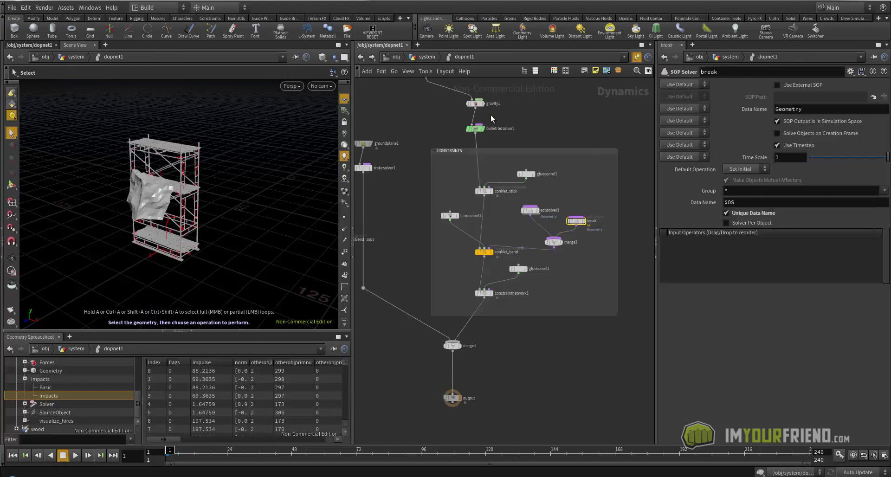
pyautogui.hotkey('ctrl', 's')
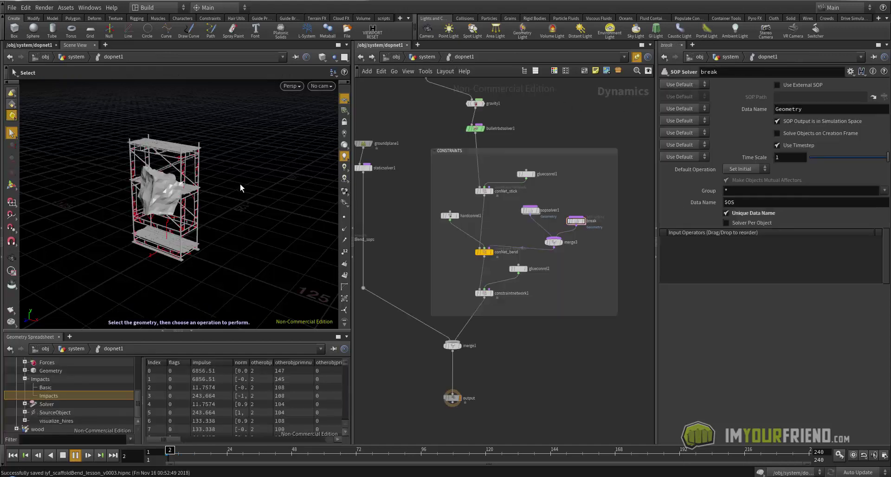
# - Examine the bent and broken scaffold at frame 10 from the opposite side, ending at frame 1
pyautogui.click(189, 456)
pyautogui.keyDown('alt'); pyautogui.moveTo(235, 186); pyautogui.dragTo(80, 191); pyautogui.keyUp('alt')
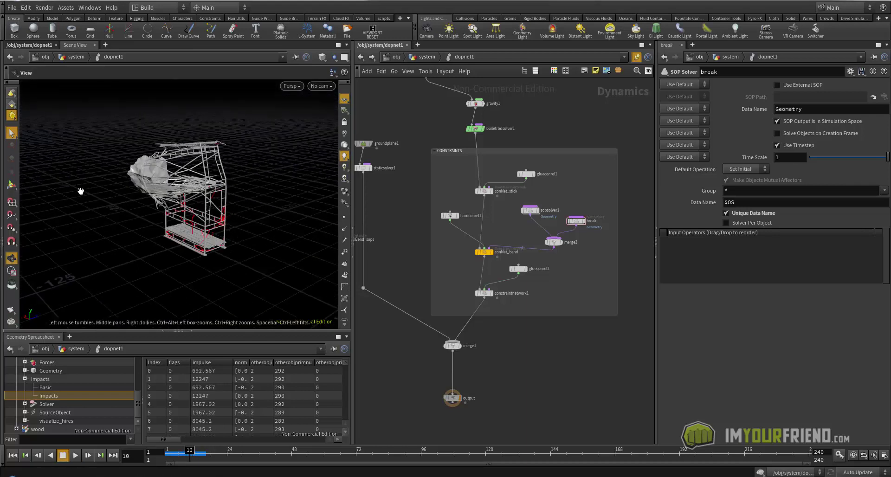
pyautogui.hotkey('ctrl', 'Up')
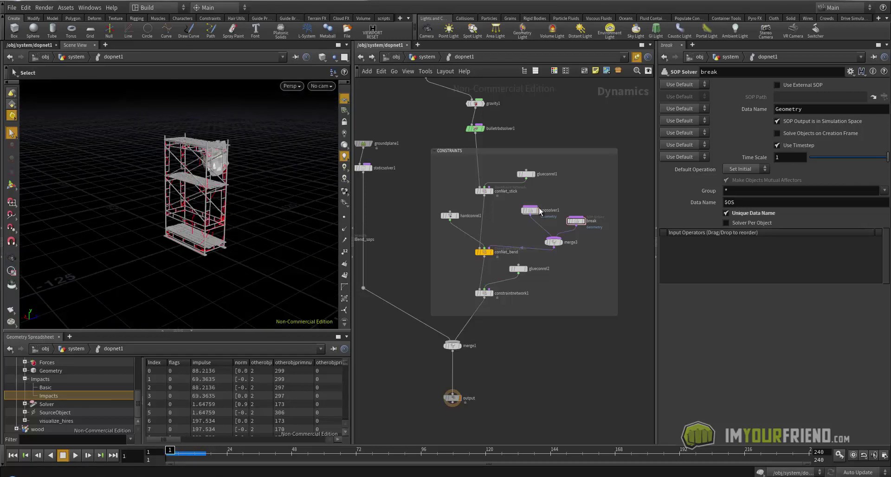
# - Set Break Me to 0.1 on the break solver's attribwrangle1 and return to dopnet1
pyautogui.doubleClick(575, 221)
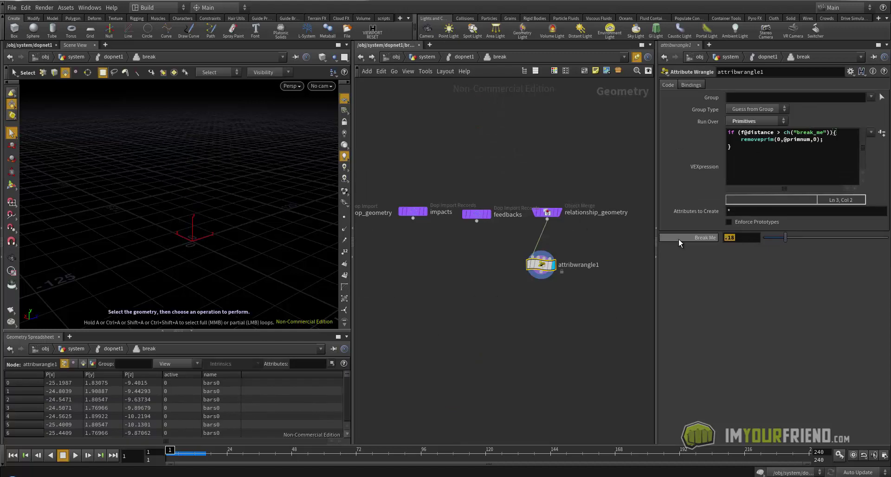
pyautogui.write('.1')
pyautogui.press('Return')
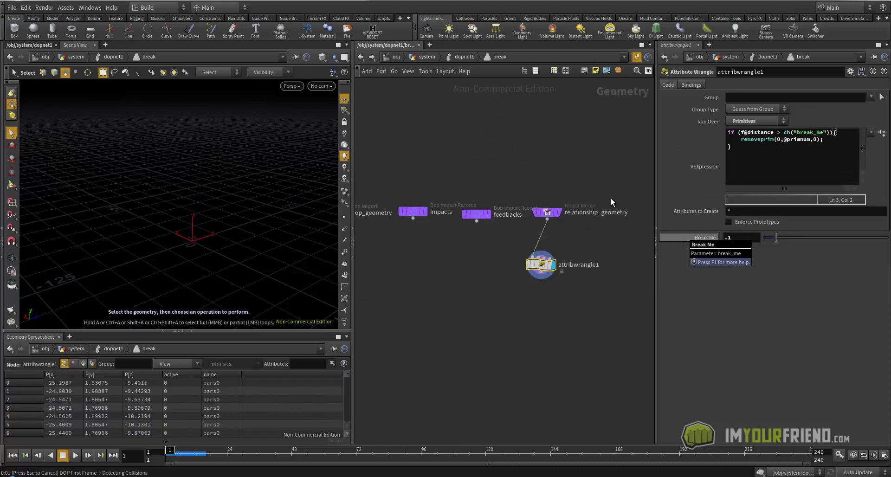
pyautogui.click(465, 56)
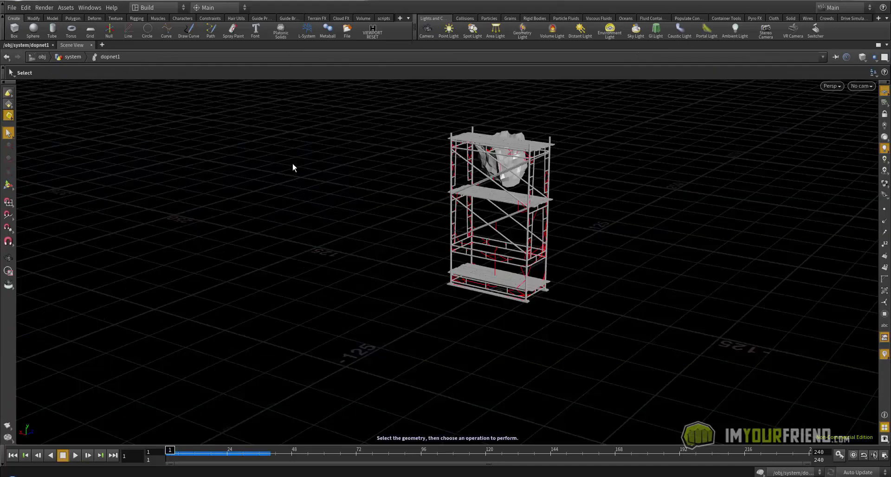
# - Play the full collapse to about frame 39 in the enlarged viewport and replay it from another angle
pyautogui.keyDown('alt'); pyautogui.moveTo(293, 163); pyautogui.dragTo(396, 167); pyautogui.keyUp('alt')
pyautogui.press('Up')
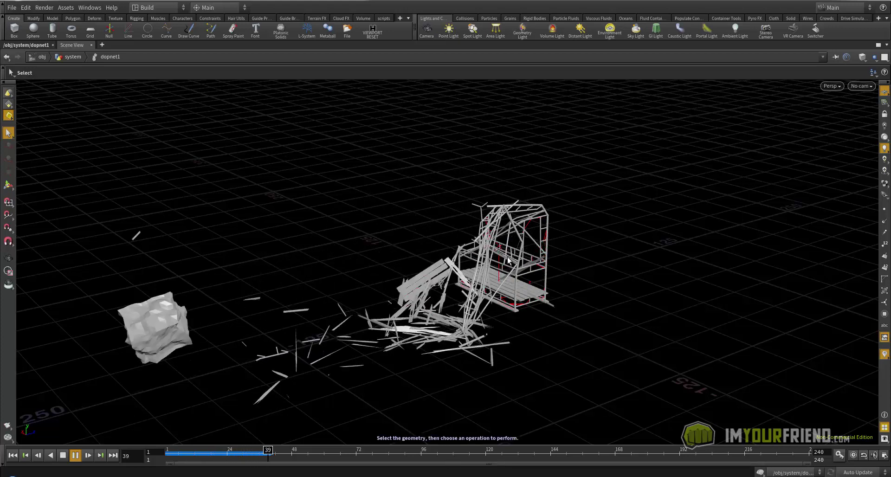
pyautogui.keyDown('alt'); pyautogui.moveTo(559, 269); pyautogui.dragTo(797, 260); pyautogui.keyUp('alt')
pyautogui.hotkey('ctrl', 'Up')
pyautogui.press('Up')
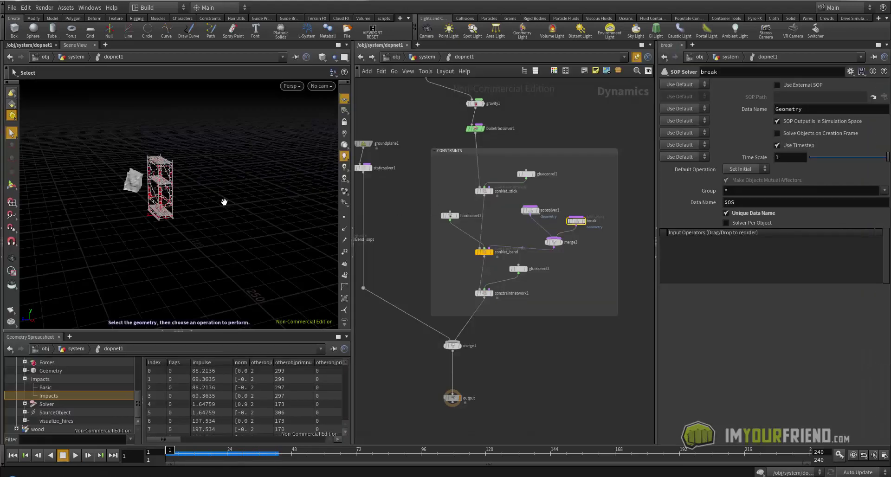
# - Check the Strength of the stick glue constraint glueconrel1 and play the simulation through the rock's impact to about frame 15
pyautogui.keyDown('alt'); pyautogui.moveTo(224, 202); pyautogui.dragTo(248, 178, button='right'); pyautogui.keyUp('alt')
pyautogui.keyDown('alt'); pyautogui.moveTo(248, 178); pyautogui.dragTo(252, 186, button='middle'); pyautogui.keyUp('alt')
pyautogui.keyDown('alt'); pyautogui.moveTo(253, 186); pyautogui.dragTo(279, 198); pyautogui.keyUp('alt')
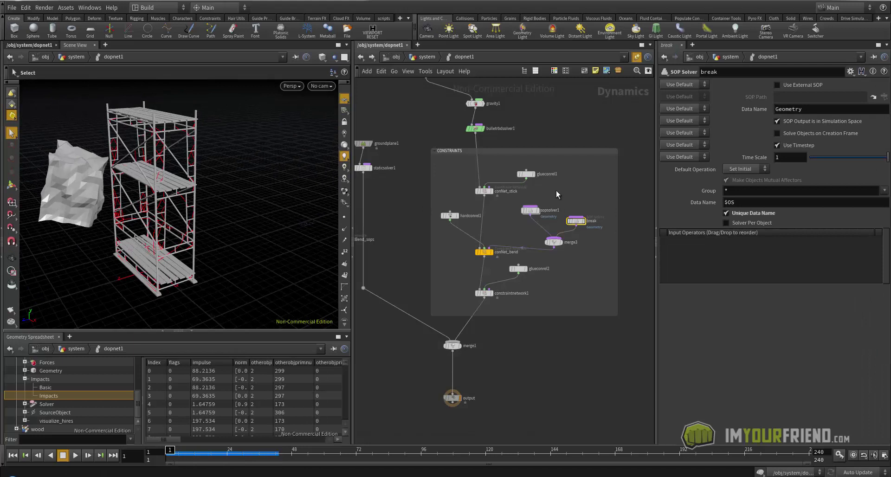
pyautogui.click(527, 174)
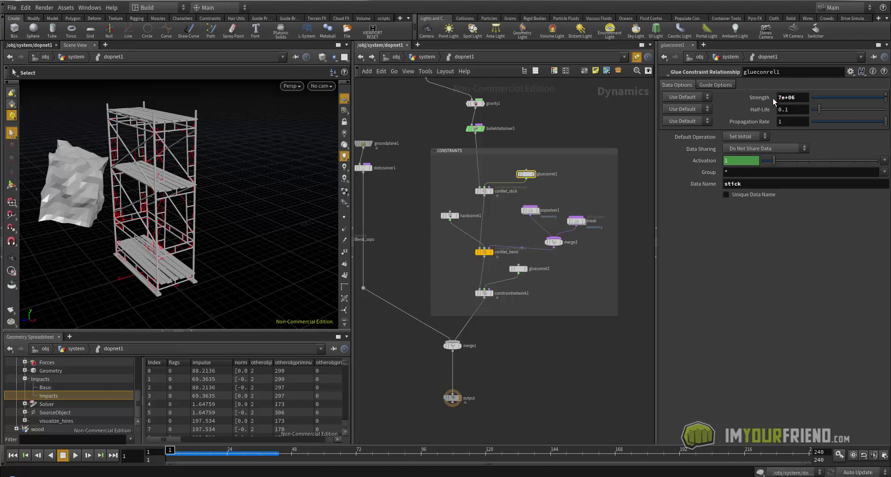
pyautogui.press('Up')
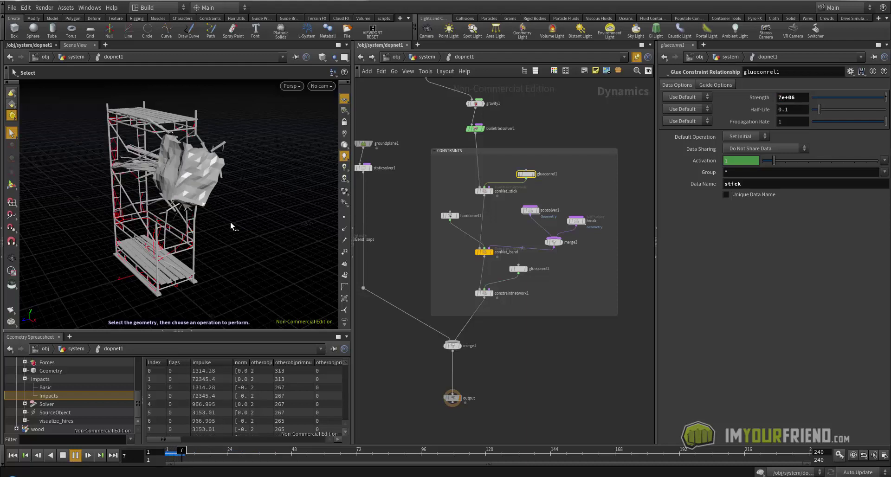
pyautogui.click(175, 458)
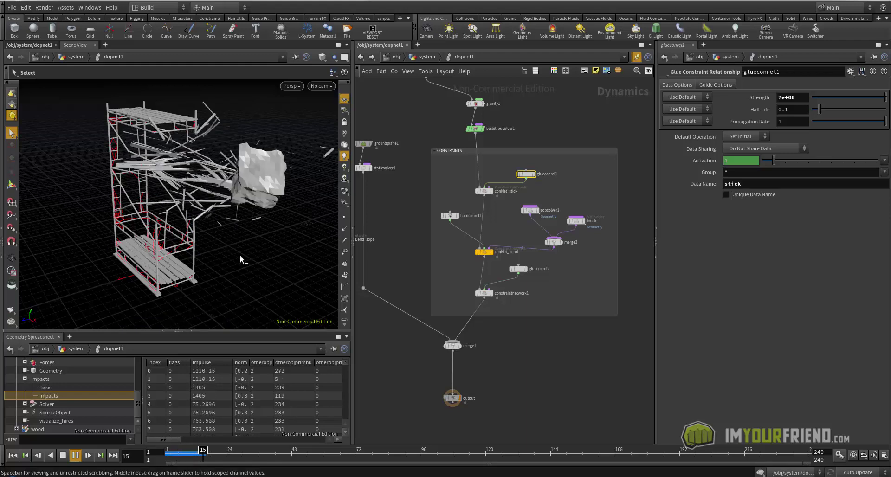
# - Replay the impact from the opposite side of the scaffold and return to frame 1
pyautogui.keyDown('alt'); pyautogui.moveTo(220, 118); pyautogui.dragTo(130, 139); pyautogui.keyUp('alt')
pyautogui.hotkey('ctrl', 'Up')
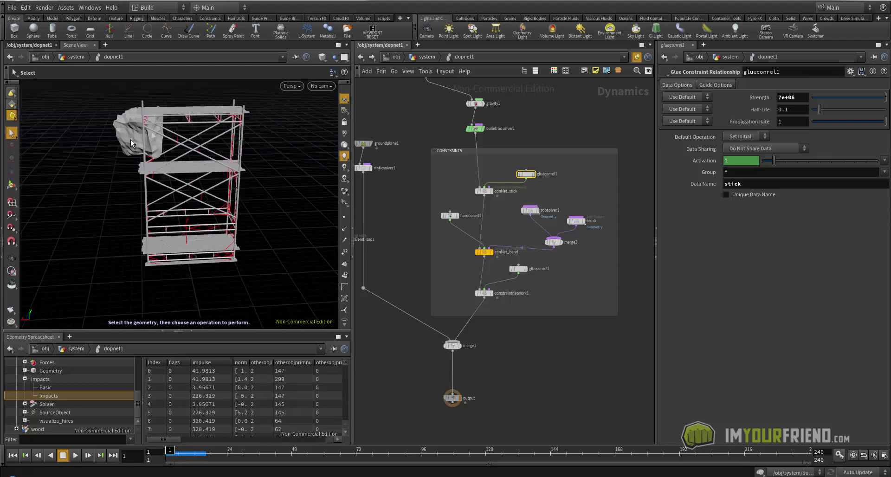
pyautogui.press('Up')
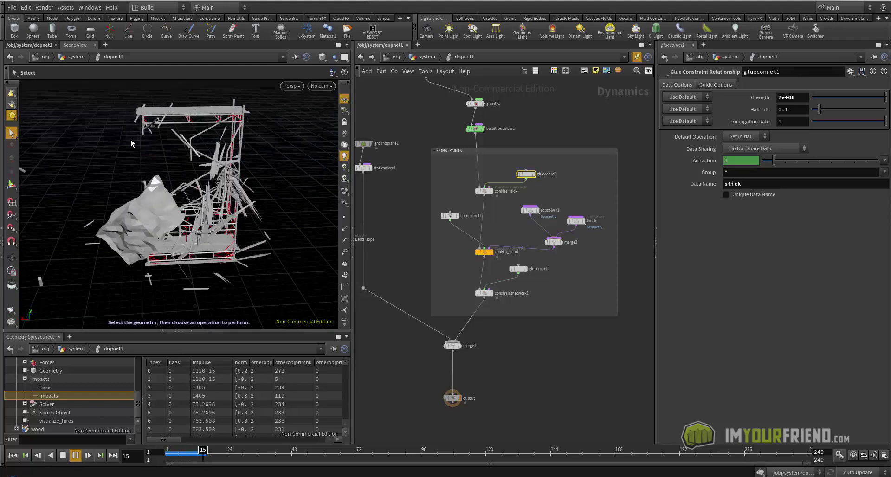
pyautogui.moveTo(182, 459); pyautogui.dragTo(166, 457)
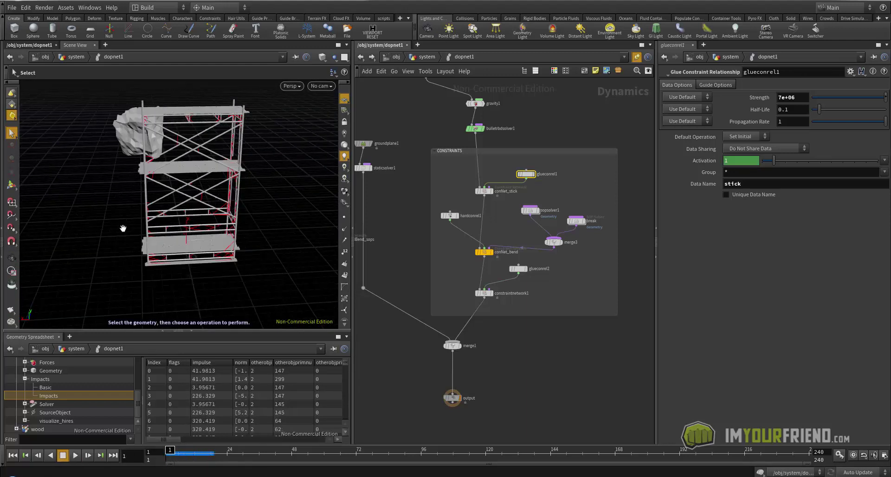
pyautogui.keyDown('alt'); pyautogui.moveTo(123, 228); pyautogui.dragTo(194, 234); pyautogui.keyUp('alt')
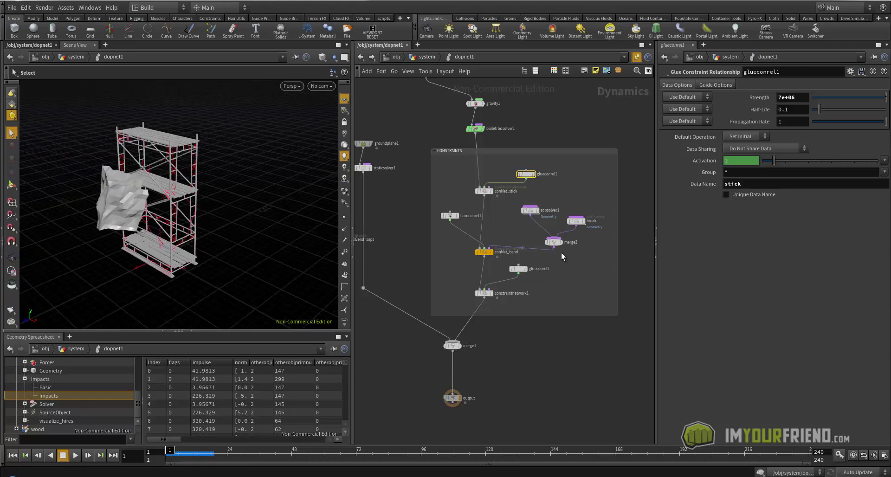
# - Set Break Me to 0.15 on the break solver's attribwrangle1 and return to dopnet1
pyautogui.doubleClick(575, 220)
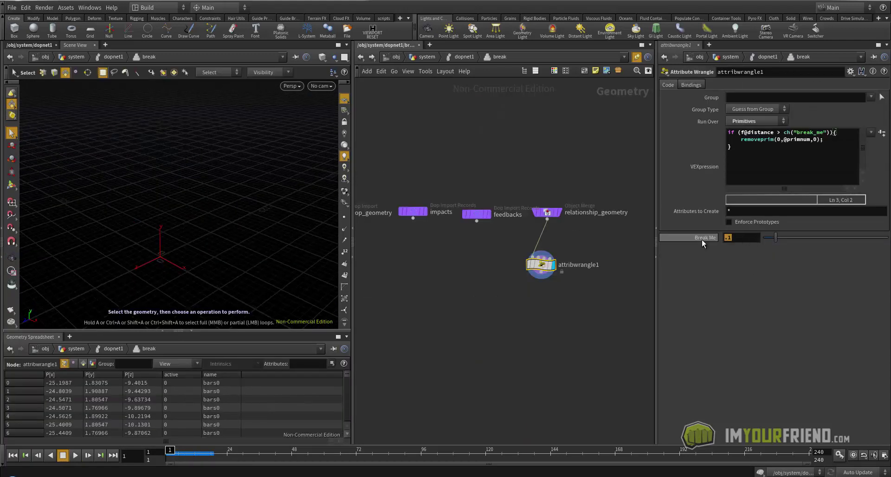
pyautogui.click(452, 56)
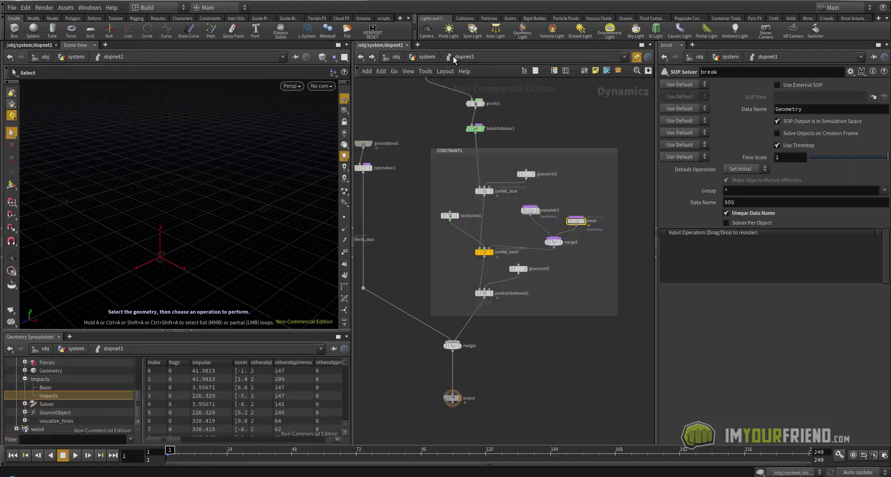
# - Go up to the system network and select the transform1 node of the collision rock in the COLLISION box
pyautogui.click(425, 58)
pyautogui.moveTo(509, 152); pyautogui.dragTo(501, 152, button='middle')
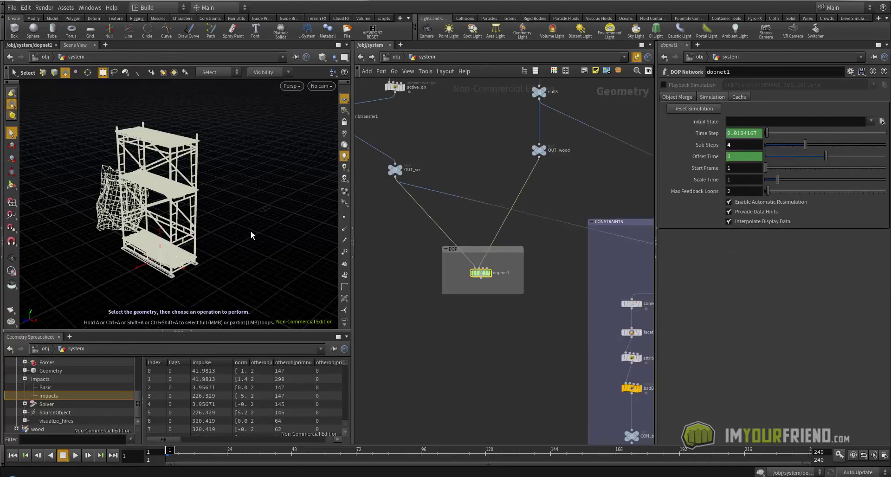
pyautogui.moveTo(421, 163); pyautogui.dragTo(497, 236, button='middle')
pyautogui.moveTo(459, 172); pyautogui.dragTo(521, 190, button='middle')
pyautogui.moveTo(428, 197)
pyautogui.mouseDown(button='middle')
pyautogui.moveTo(502, 187)
pyautogui.moveTo(537, 151)
pyautogui.mouseUp(button='middle')
pyautogui.click(439, 241)
pyautogui.press('space')
pyautogui.moveTo(191, 233); pyautogui.dragTo(222, 213)
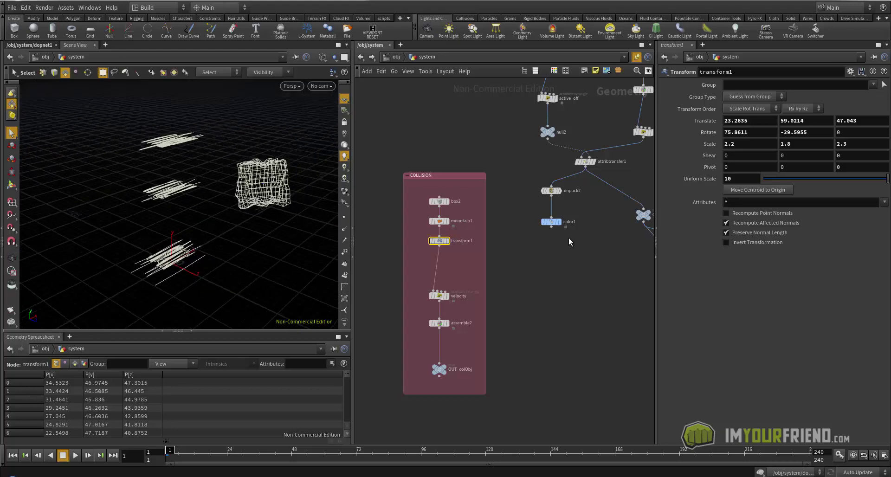
# - Show the OUT_src scaffold as a template reference while displaying the collision rock's transform1
pyautogui.moveTo(575, 237); pyautogui.dragTo(511, 245, button='middle')
pyautogui.moveTo(593, 207); pyautogui.dragTo(569, 200, button='middle')
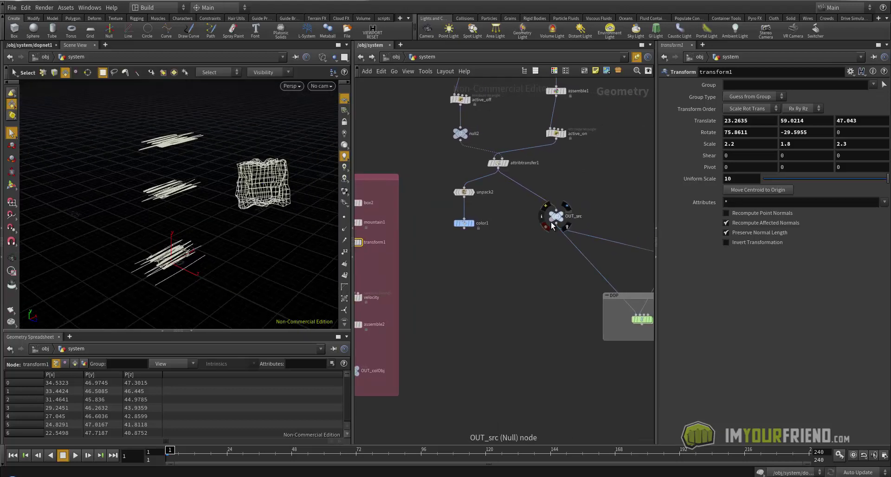
pyautogui.click(563, 227)
pyautogui.moveTo(411, 234); pyautogui.dragTo(446, 236, button='middle')
pyautogui.keyDown('alt'); pyautogui.moveTo(232, 222); pyautogui.dragTo(222, 219); pyautogui.keyUp('alt')
pyautogui.moveTo(432, 228); pyautogui.dragTo(445, 230, button='middle')
pyautogui.click(408, 249)
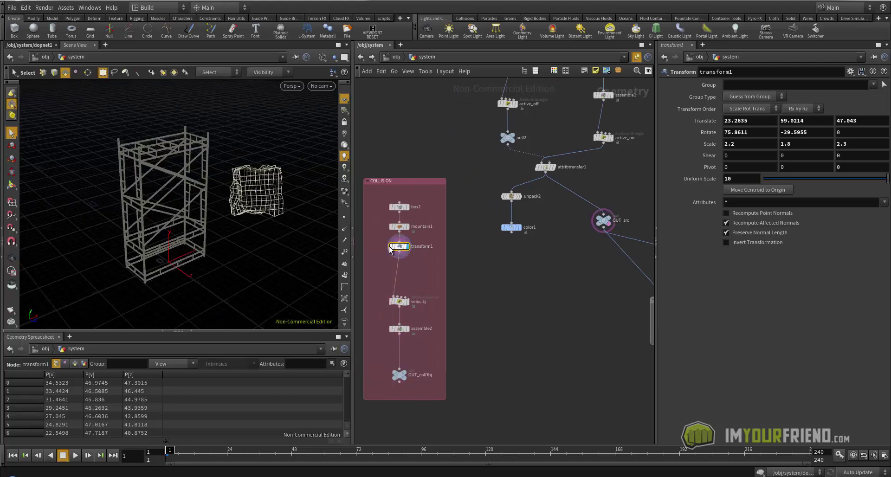
# - Raise the collision rock in shaded view to Translate 22.565, 76.7345, 44.2871 on transform1
pyautogui.hotkey('shift', 'w')
pyautogui.moveTo(297, 203)
pyautogui.keyDown('alt'); pyautogui.mouseDown()
pyautogui.moveTo(227, 197)
pyautogui.moveTo(208, 133)
pyautogui.moveTo(280, 148)
pyautogui.moveTo(320, 184)
pyautogui.moveTo(344, 230)
pyautogui.mouseUp(); pyautogui.keyUp('alt')
pyautogui.click(10, 184)
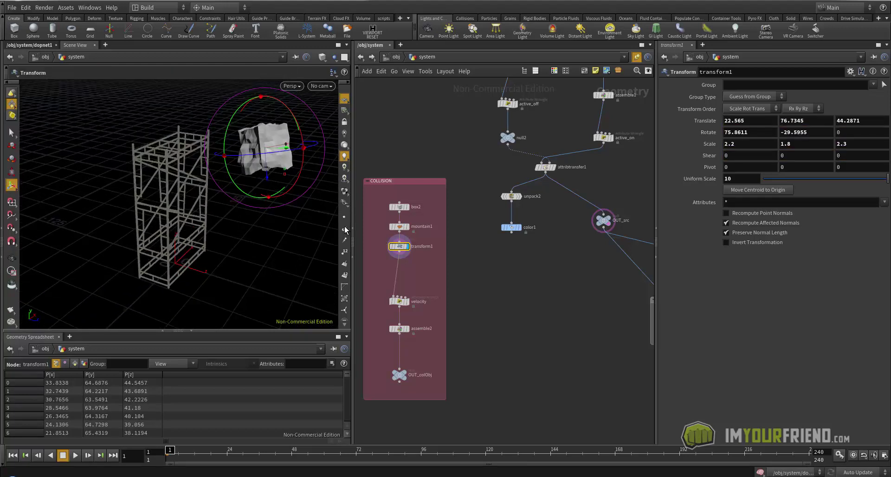
# - Return to dopnet1, save the scene and play the simulation with the raised rock hitting the scaffold's upper level
pyautogui.moveTo(650, 372); pyautogui.dragTo(443, 252, button='middle')
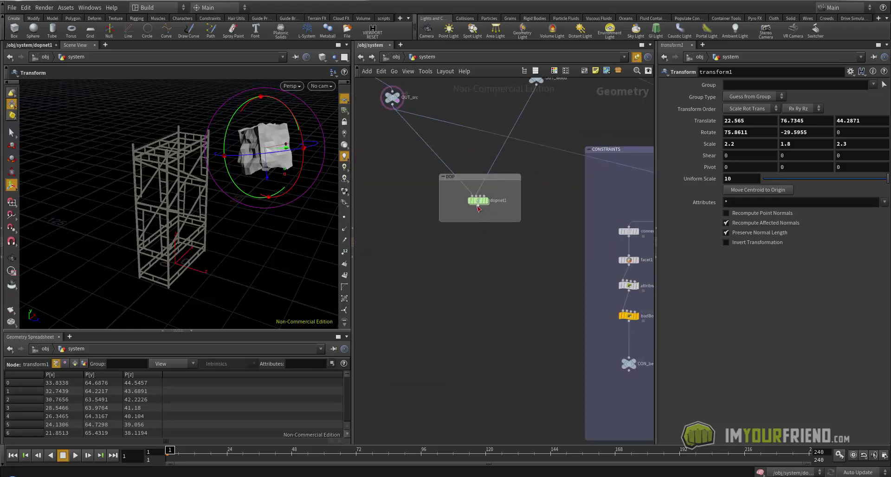
pyautogui.doubleClick(478, 201)
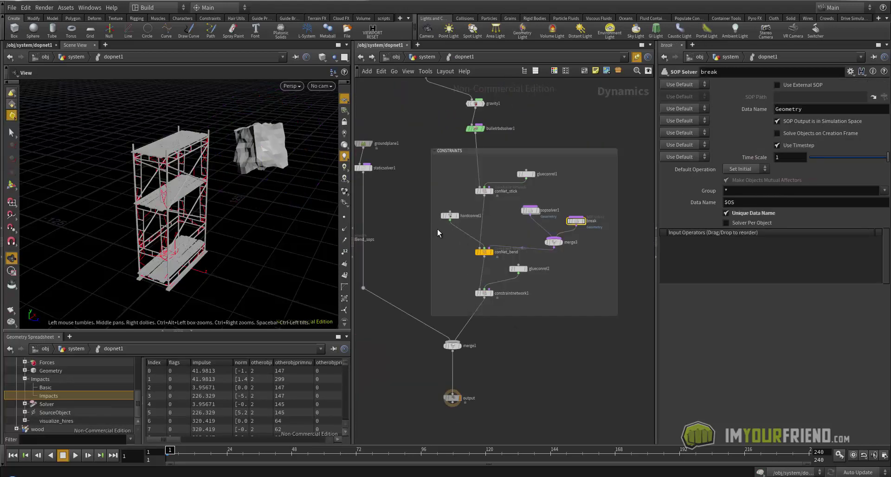
pyautogui.moveTo(294, 208); pyautogui.dragTo(261, 184)
pyautogui.hotkey('ctrl', 's')
pyautogui.press('s')
pyautogui.press('Up')
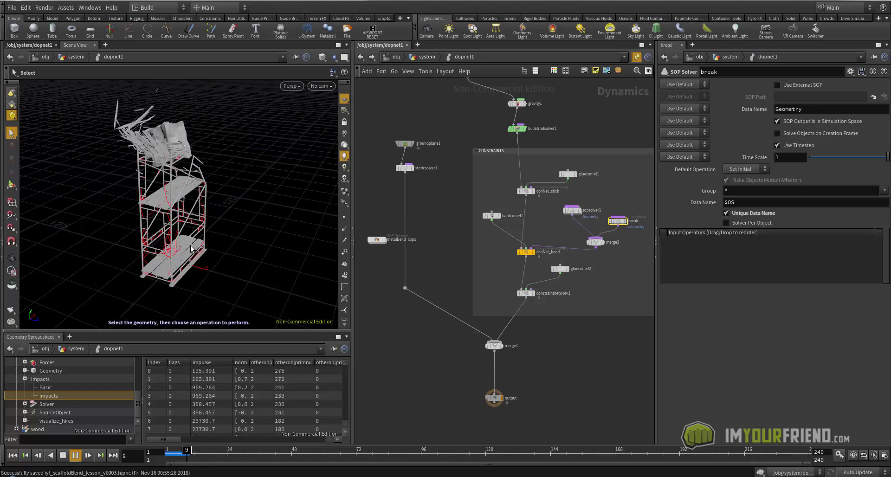
pyautogui.click(181, 455)
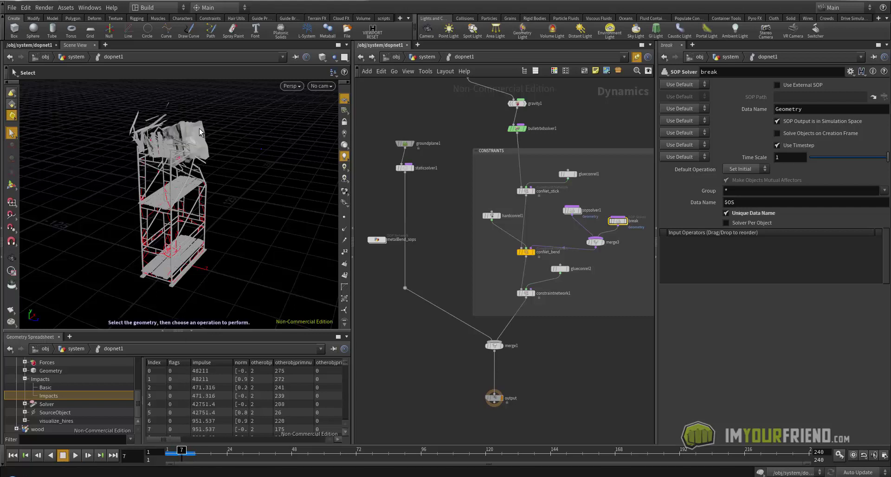
# - Replay the upper-level impact from both sides of the scaffold to about frame 16
pyautogui.keyDown('alt'); pyautogui.moveTo(223, 154); pyautogui.dragTo(31, 148); pyautogui.keyUp('alt')
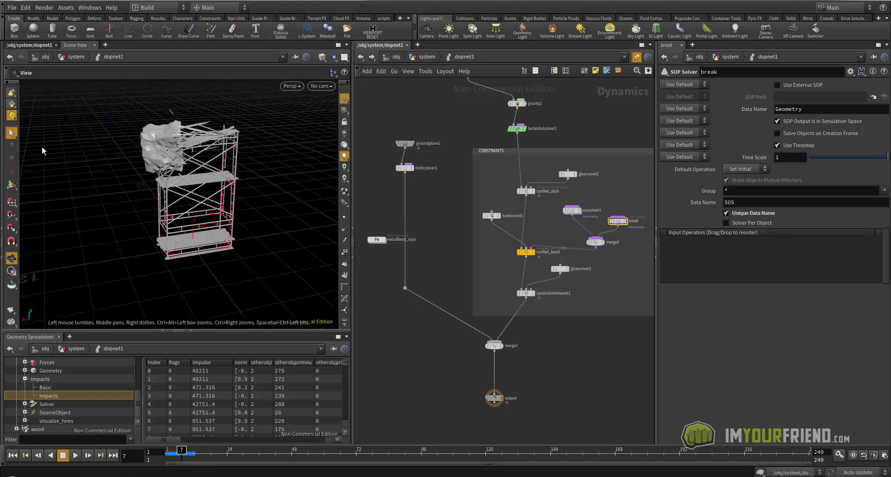
pyautogui.press('Up')
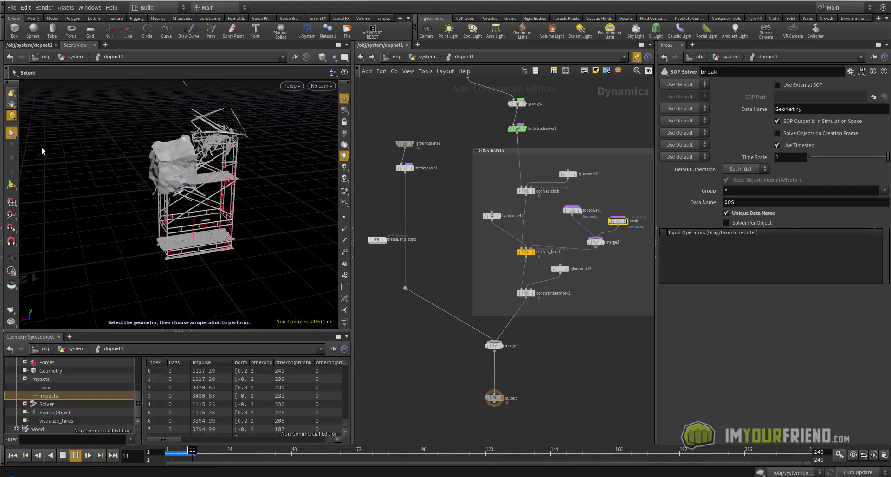
pyautogui.click(182, 452)
pyautogui.keyDown('alt'); pyautogui.moveTo(212, 245); pyautogui.dragTo(343, 245); pyautogui.keyUp('alt')
pyautogui.press('Up')
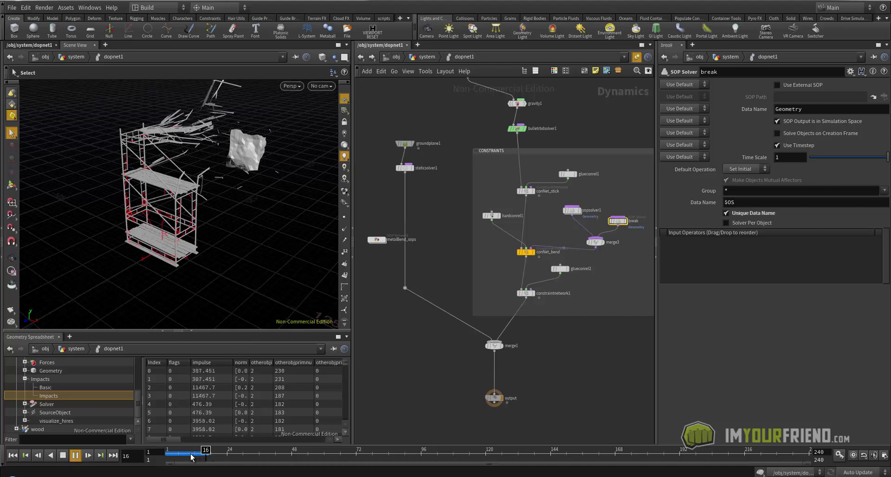
# - Examine the broken top planks and bent bars up close, replaying to about frame 20 and ending at frame 1
pyautogui.keyDown('alt'); pyautogui.moveTo(170, 203); pyautogui.dragTo(173, 227); pyautogui.keyUp('alt')
pyautogui.keyDown('alt'); pyautogui.moveTo(172, 227); pyautogui.dragTo(209, 232, button='right'); pyautogui.keyUp('alt')
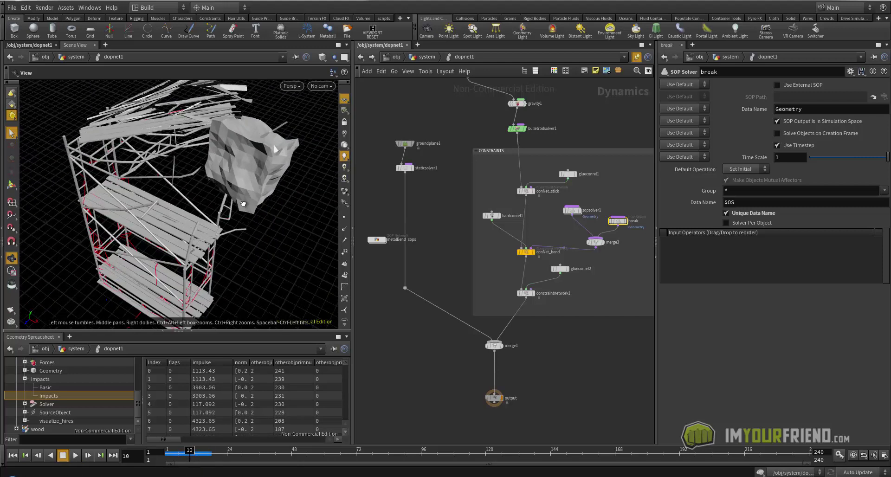
pyautogui.keyDown('alt'); pyautogui.moveTo(209, 232); pyautogui.dragTo(245, 195); pyautogui.keyUp('alt')
pyautogui.hotkey('ctrl', 'Up')
pyautogui.press('Up')
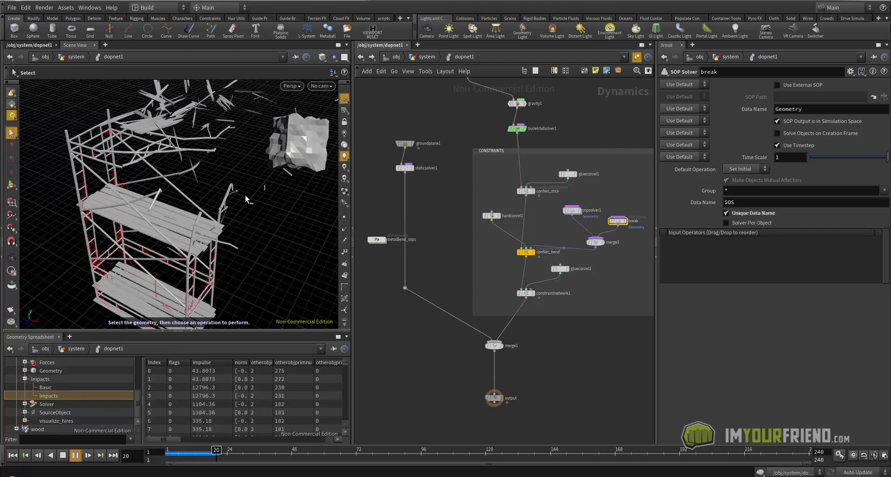
pyautogui.hotkey('ctrl', 'Up')
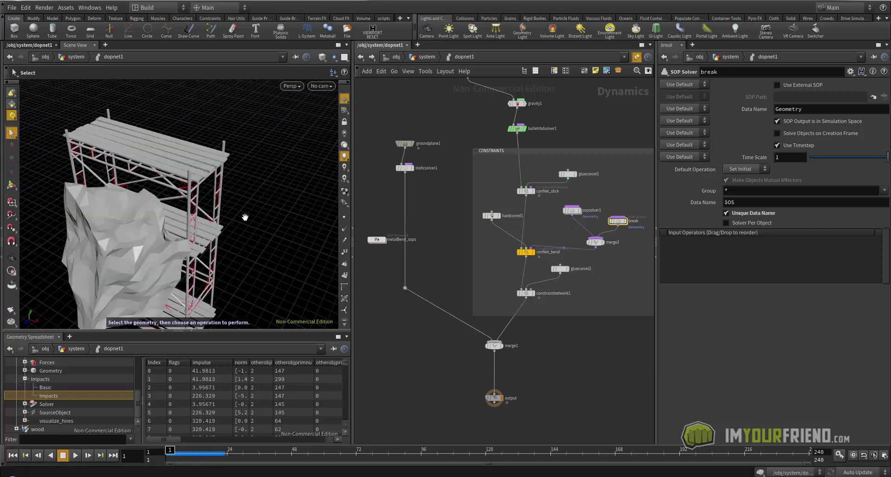
pyautogui.keyDown('alt'); pyautogui.moveTo(245, 217); pyautogui.dragTo(176, 214, button='right'); pyautogui.keyUp('alt')
pyautogui.keyDown('alt'); pyautogui.moveTo(176, 214); pyautogui.dragTo(204, 218); pyautogui.keyUp('alt')
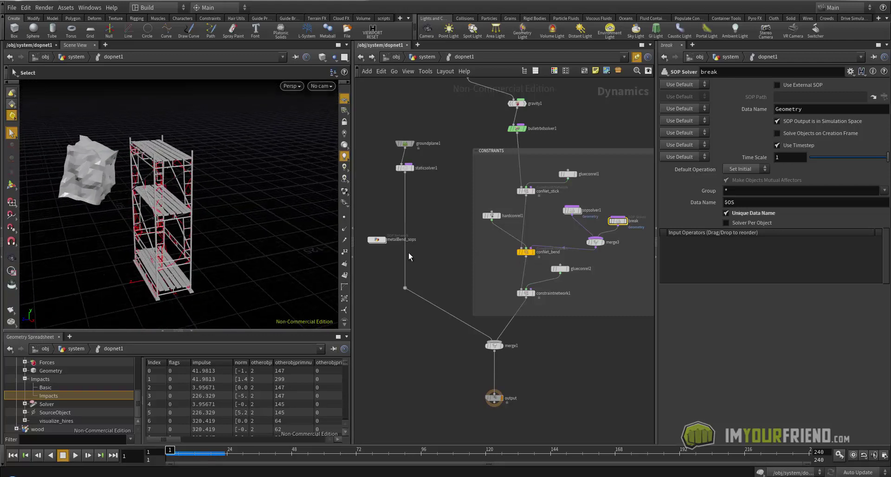
# - Set the force threshold to 450000 in attribwrangle3's code inside metalBend_sops and return to dopnet1
pyautogui.doubleClick(381, 241)
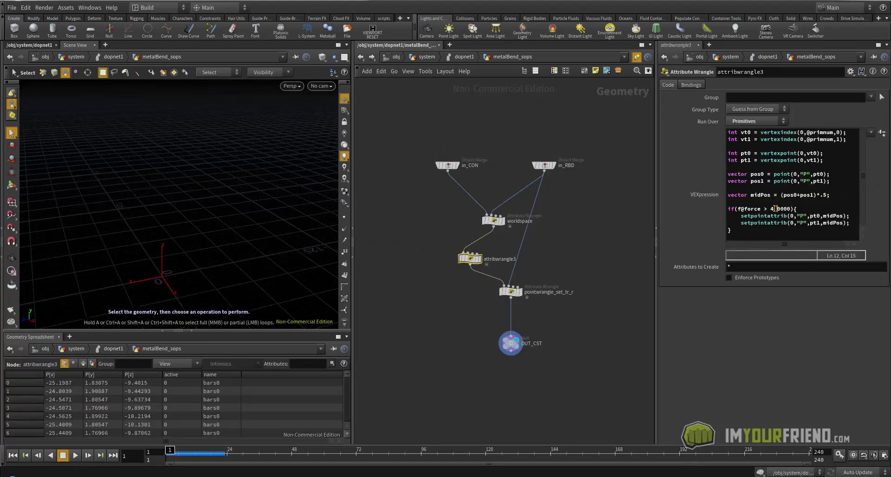
pyautogui.write('5')
pyautogui.press('Return')
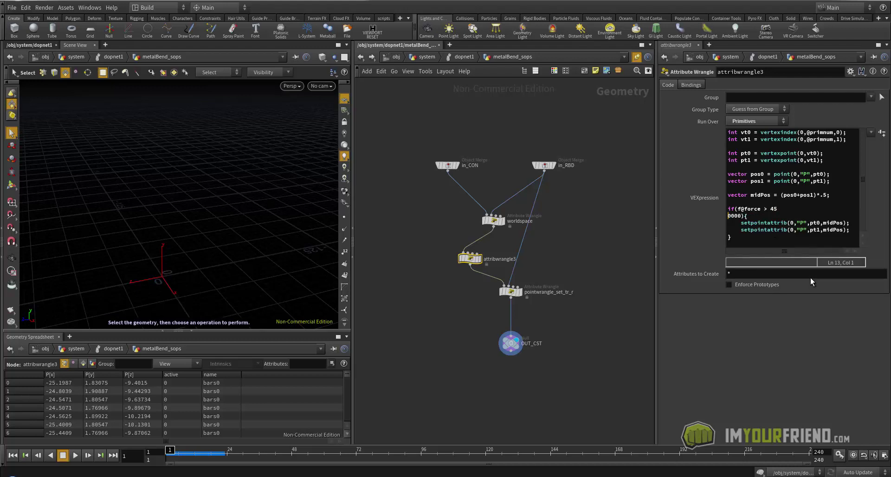
pyautogui.press('BackSpace')
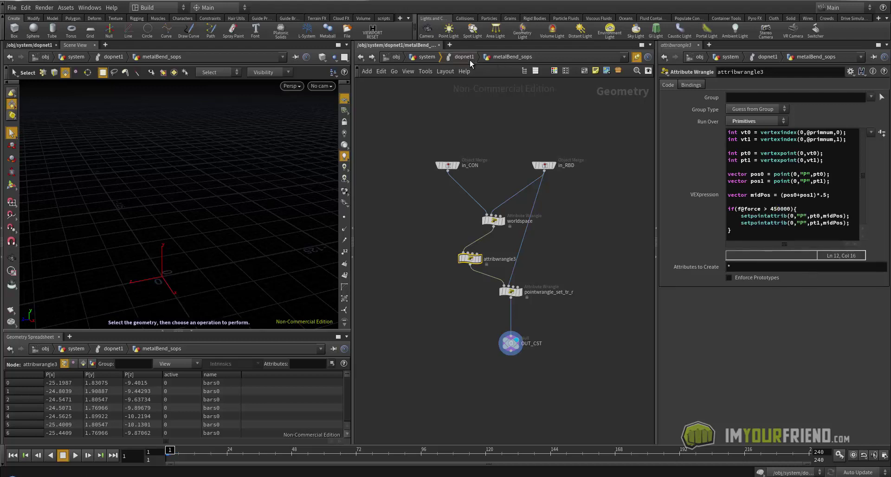
pyautogui.click(464, 57)
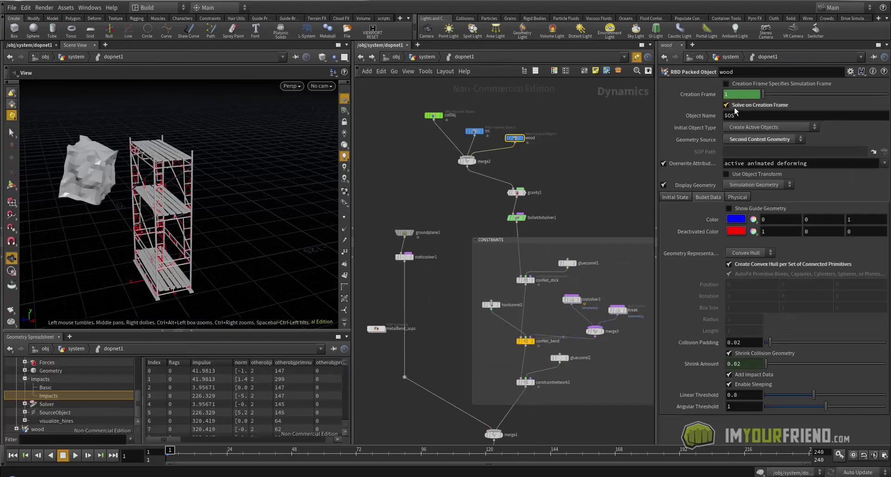
# - Set Break Me to 0.18 on the break solver's attribwrangle1, return to dopnet1 and save the scene
pyautogui.click(735, 106)
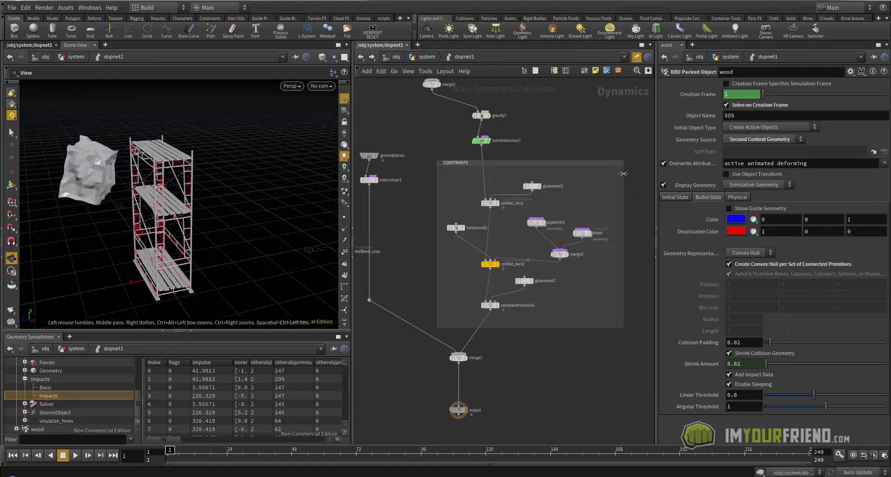
pyautogui.moveTo(528, 201); pyautogui.dragTo(544, 193, button='middle')
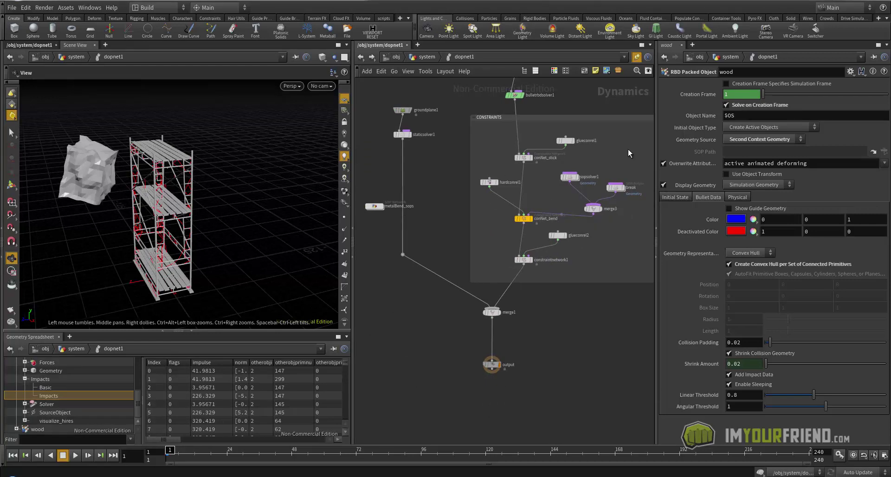
pyautogui.doubleClick(615, 189)
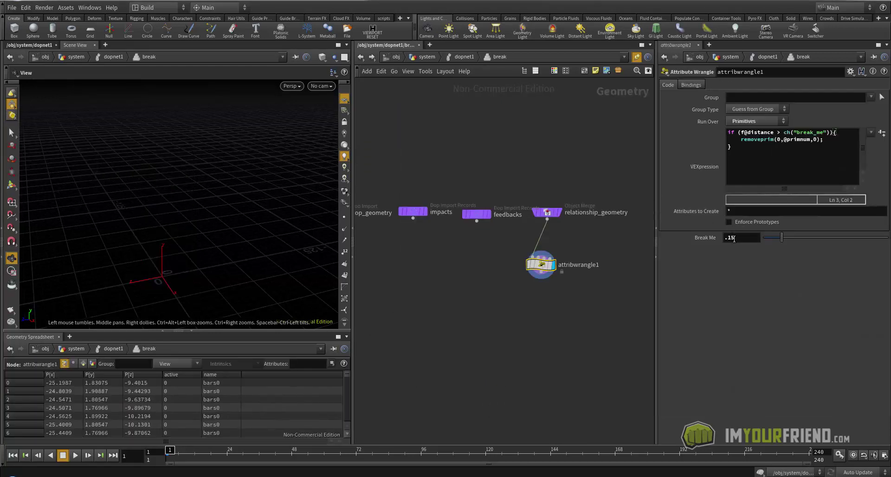
pyautogui.press('BackSpace')
pyautogui.write('8')
pyautogui.press('Return')
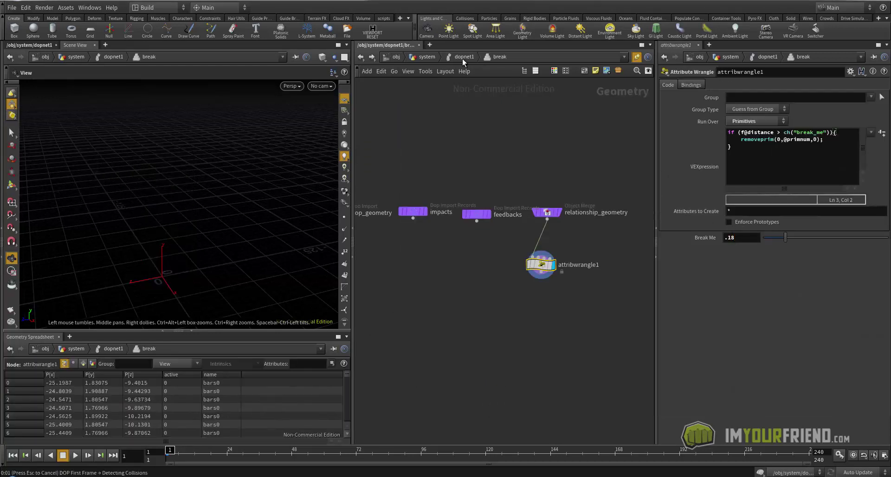
pyautogui.click(464, 57)
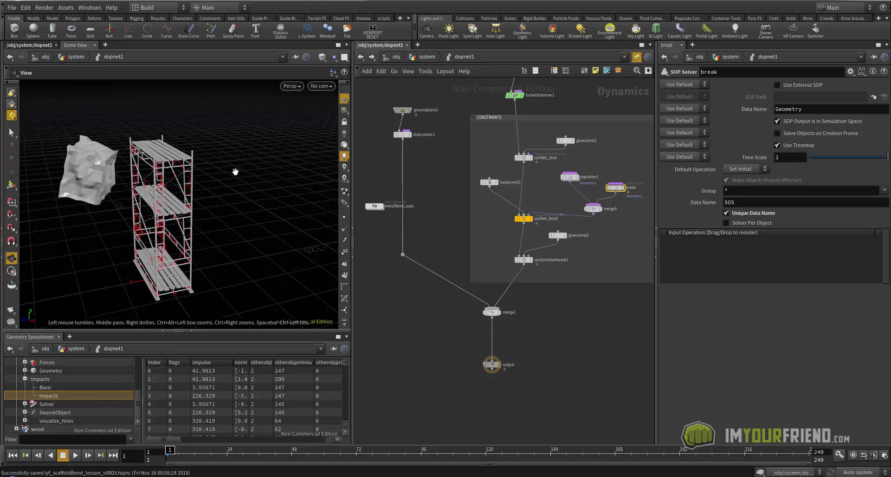
# - Start the simulation playback and hide the guide geometry of conNet_stick
pyautogui.press('Up')
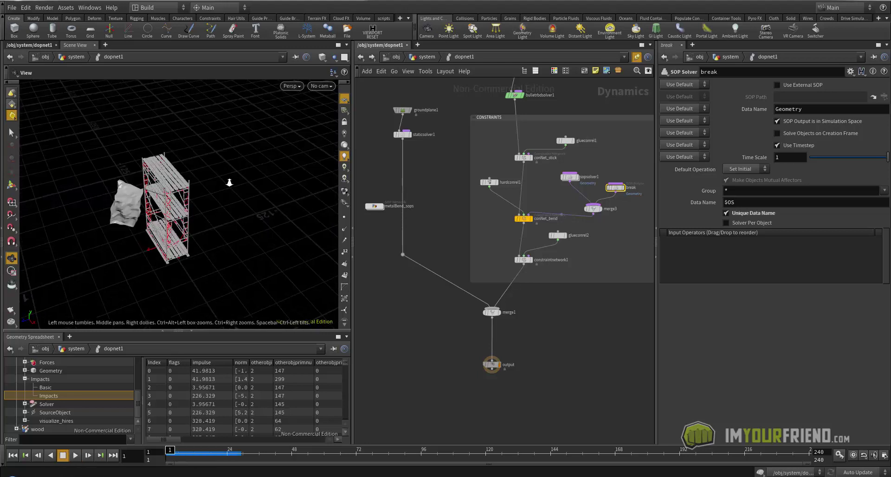
pyautogui.moveTo(229, 183); pyautogui.dragTo(242, 190, button='right')
pyautogui.moveTo(241, 191); pyautogui.dragTo(227, 178)
pyautogui.click(523, 158)
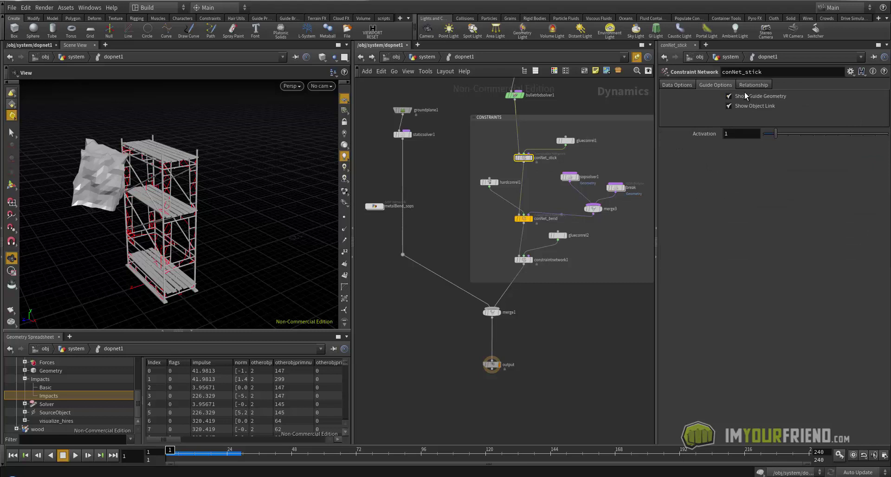
pyautogui.click(745, 96)
# - Replay the impact without the constraint guides to about frame 30 and return to frame 1
pyautogui.moveTo(244, 201); pyautogui.dragTo(231, 202, button='right')
pyautogui.moveTo(231, 201); pyautogui.dragTo(229, 202)
pyautogui.press('Up')
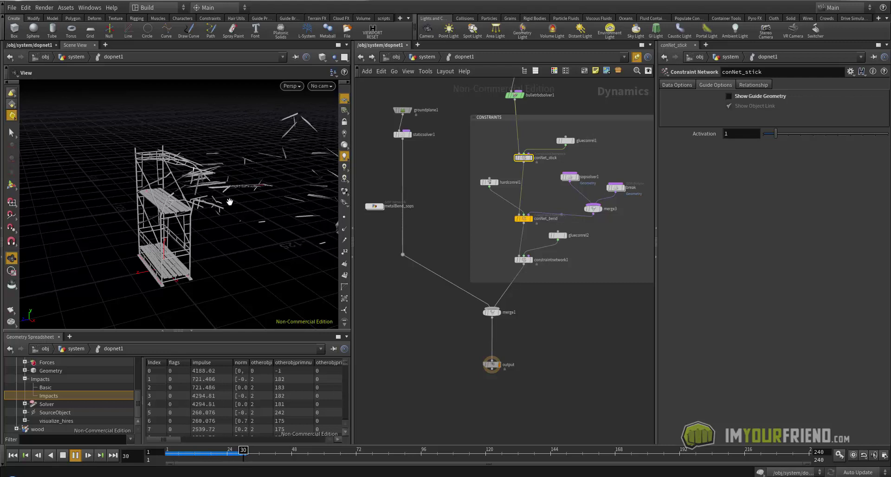
pyautogui.hotkey('ctrl', 'Up')
# - Try Sub Steps of 2 on dopnet1 and test the impact to about frame 9
pyautogui.click(426, 57)
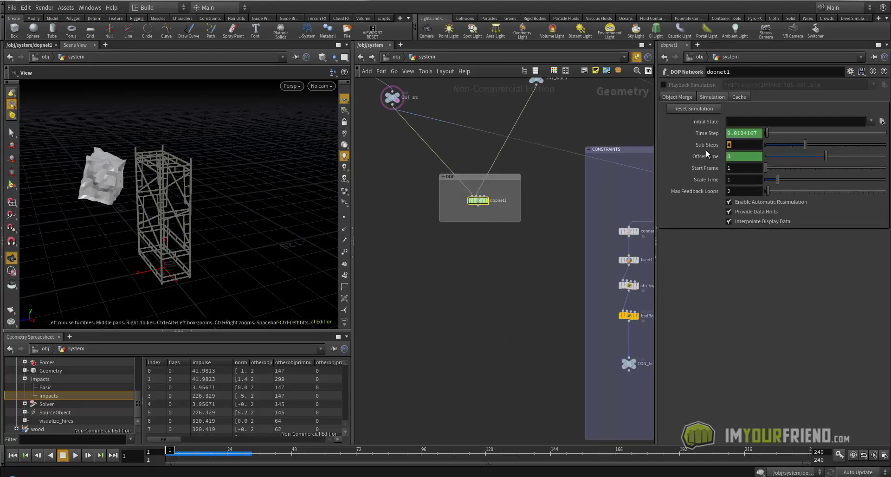
pyautogui.doubleClick(479, 200)
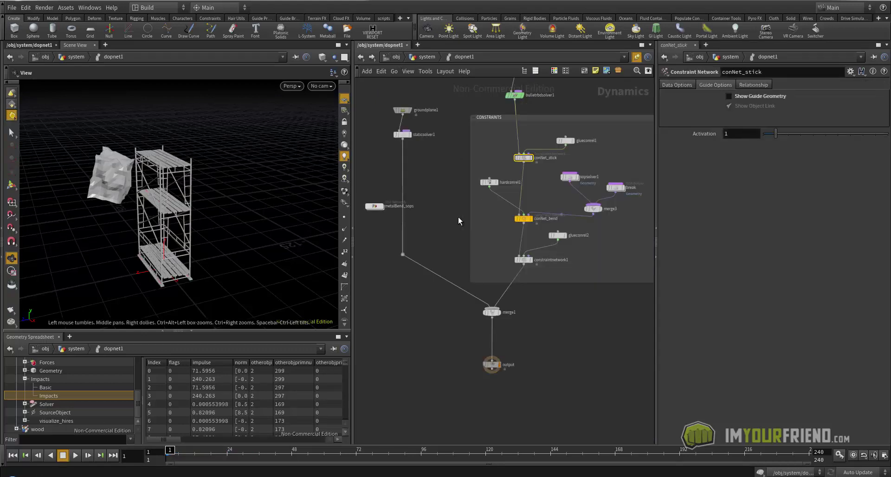
pyautogui.press('Up')
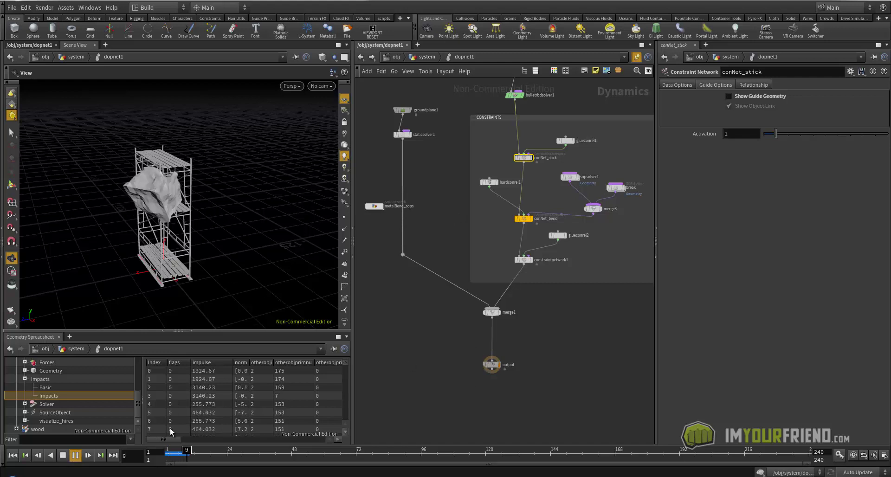
pyautogui.moveTo(167, 453); pyautogui.dragTo(164, 453)
# - Set dopnet1's Sub Steps to 3 and replay the simulation inside it to about frame 25
pyautogui.click(427, 58)
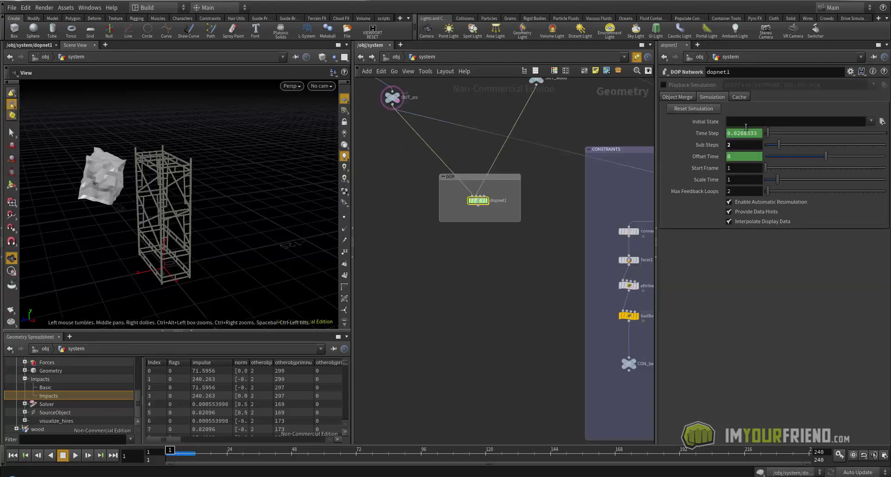
pyautogui.doubleClick(479, 202)
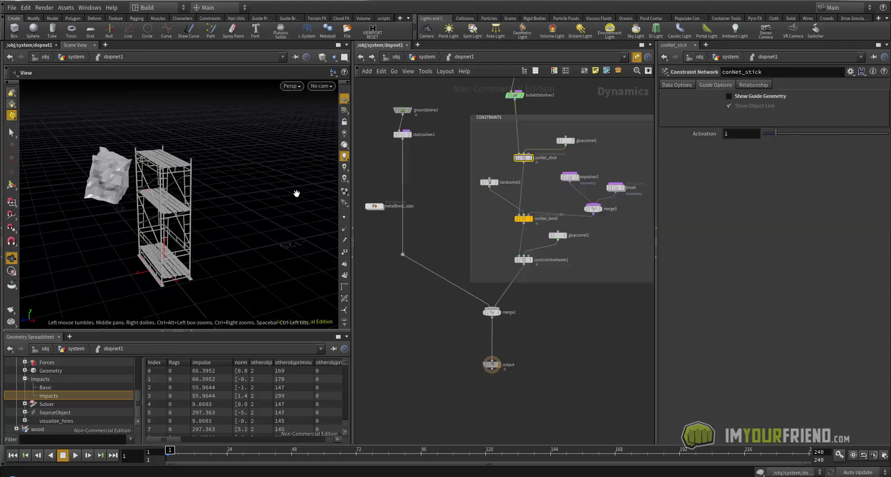
pyautogui.press('Up')
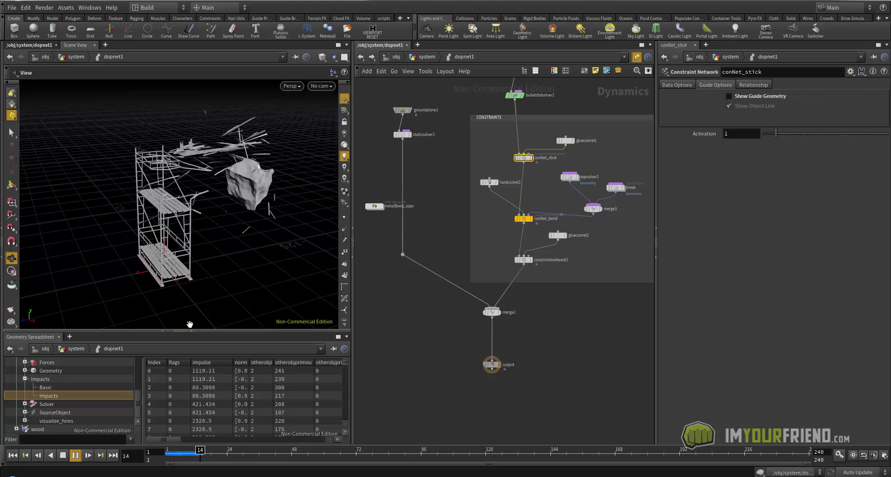
pyautogui.moveTo(235, 266); pyautogui.dragTo(247, 270)
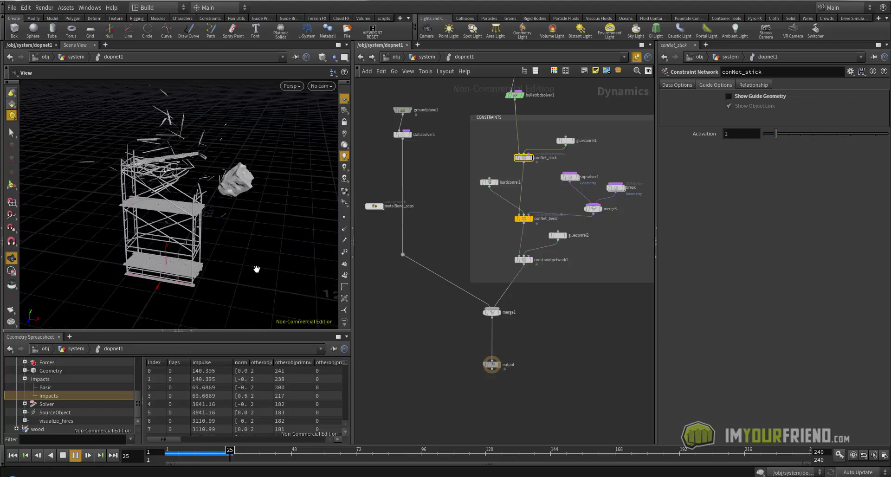
pyautogui.click(227, 459)
# - Replay the impact to about frame 38 and examine the bent upper scaffold up close at frame 21
pyautogui.moveTo(238, 248); pyautogui.dragTo(188, 241)
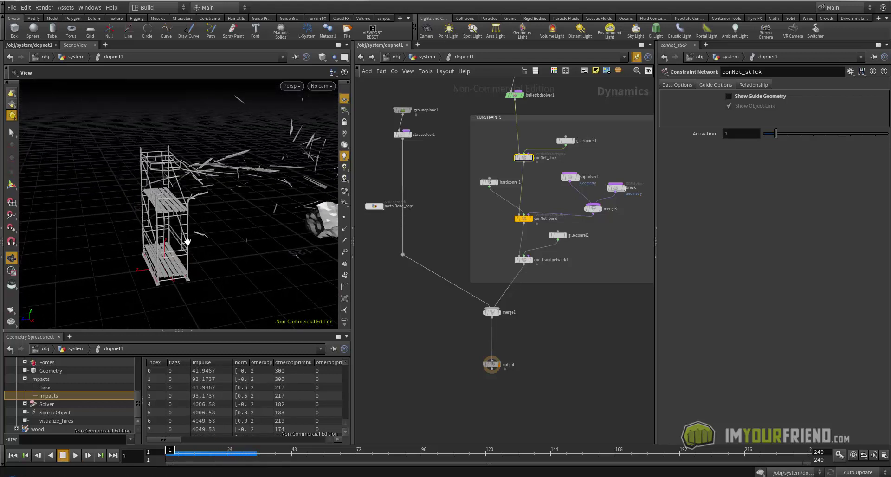
pyautogui.press('Up')
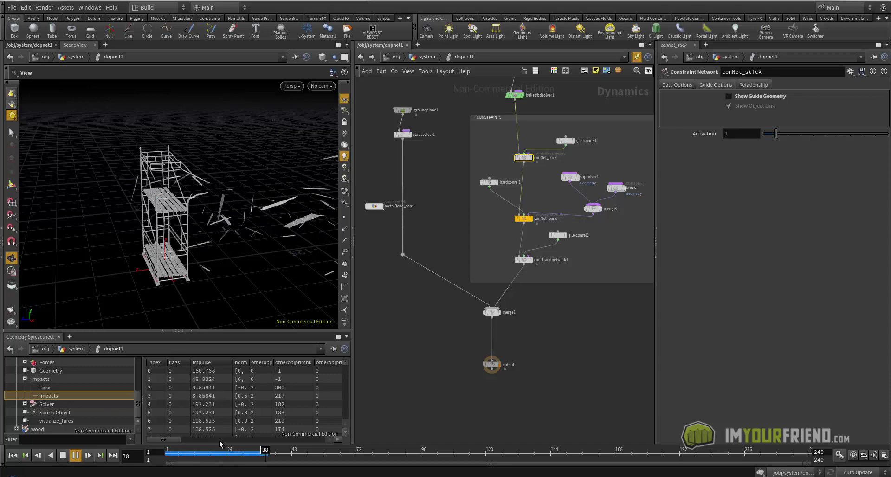
pyautogui.click(219, 452)
pyautogui.scroll(5, 243, 207)
pyautogui.moveTo(242, 207); pyautogui.dragTo(273, 209)
pyautogui.moveTo(273, 210); pyautogui.dragTo(293, 222, button='middle')
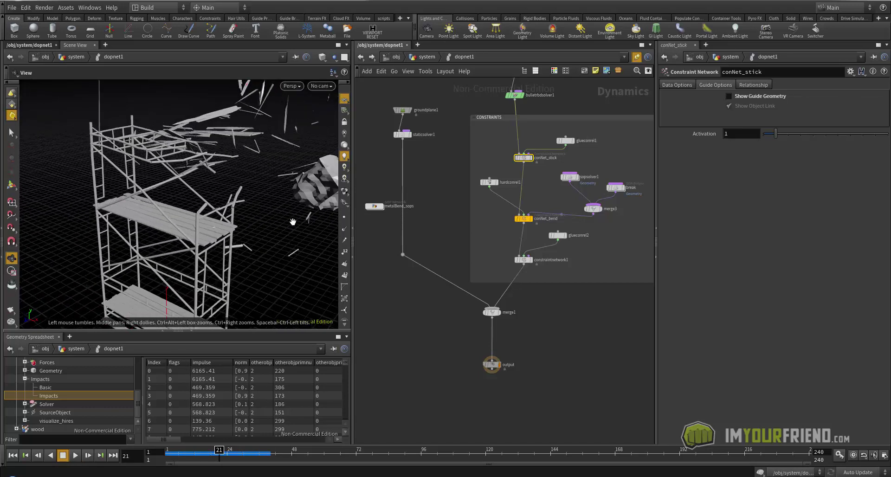
# - Maximize the viewport, frame the whole scaffold and debris, and replay the impact from frame 1 to about frame 46
pyautogui.hotkey('ctrl', 'b')
pyautogui.moveTo(559, 225); pyautogui.dragTo(523, 240, button='middle')
pyautogui.moveTo(523, 240); pyautogui.dragTo(190, 243, button='right')
pyautogui.moveTo(457, 239); pyautogui.dragTo(404, 235, button='middle')
pyautogui.moveTo(403, 235); pyautogui.dragTo(374, 233, button='right')
pyautogui.moveTo(374, 233); pyautogui.dragTo(359, 227)
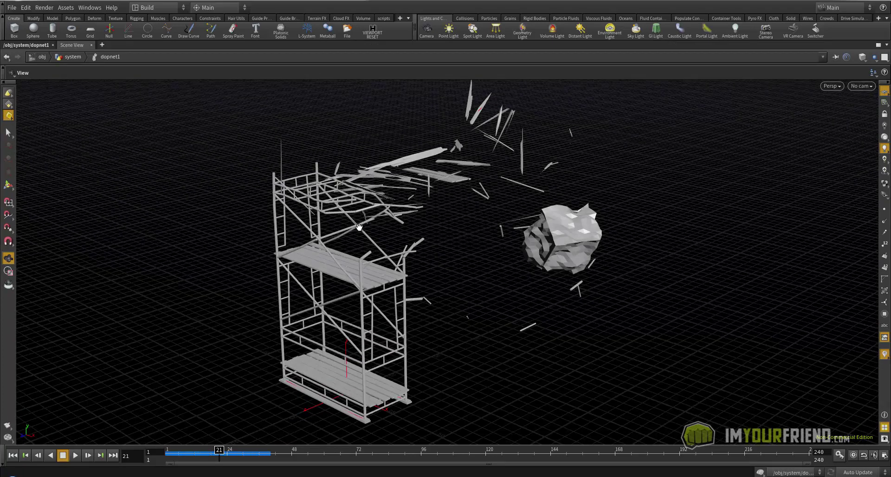
pyautogui.hotkey('ctrl', 'Up')
pyautogui.press('Up')
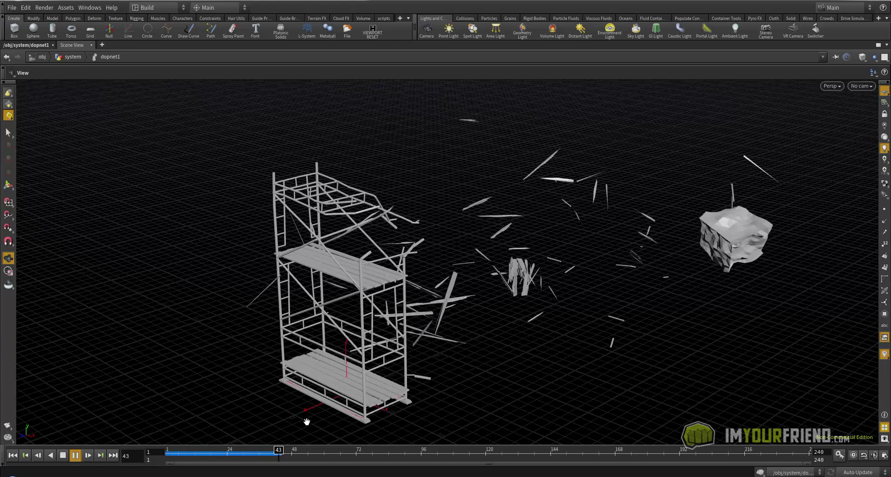
pyautogui.click(249, 453)
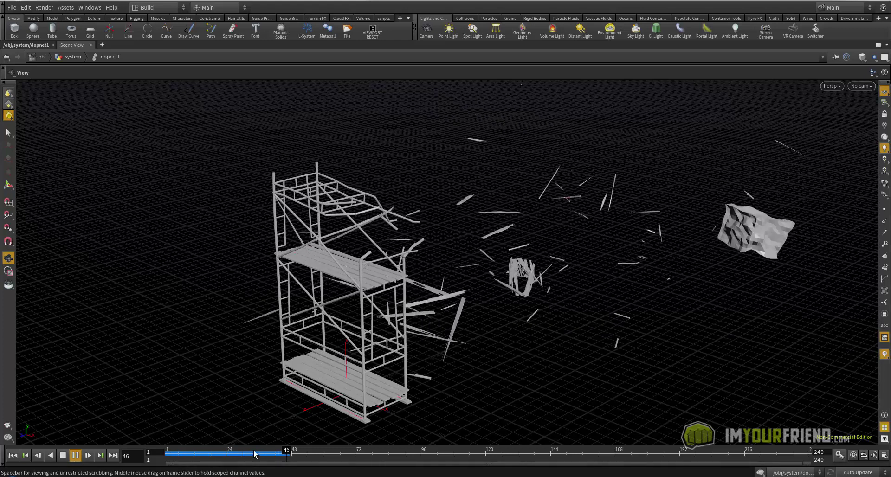
# - Replay the impact from another angle to about frame 48 and examine the scaffold and flying planks at frame 41
pyautogui.moveTo(409, 323); pyautogui.dragTo(378, 316)
pyautogui.hotkey('ctrl', 'Up')
pyautogui.press('Up')
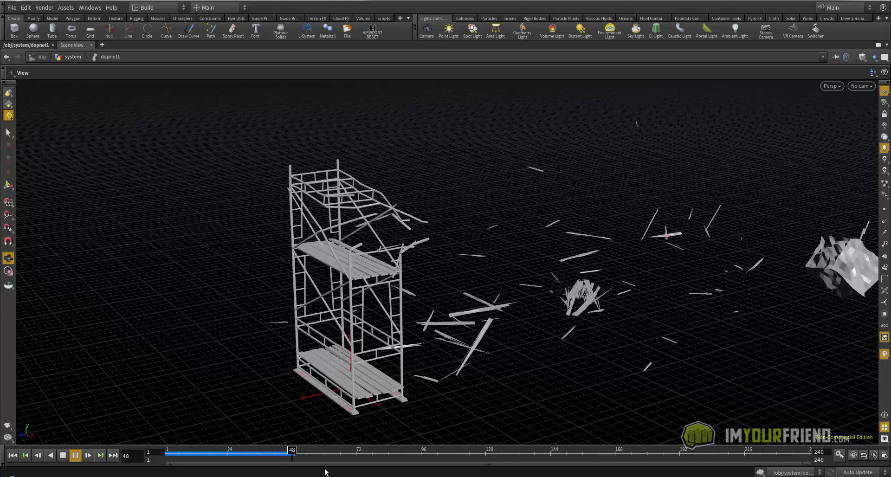
pyautogui.click(273, 454)
pyautogui.moveTo(459, 318); pyautogui.dragTo(389, 316, button='right')
pyautogui.moveTo(390, 316); pyautogui.dragTo(346, 311)
pyautogui.moveTo(472, 338); pyautogui.dragTo(446, 336, button='right')
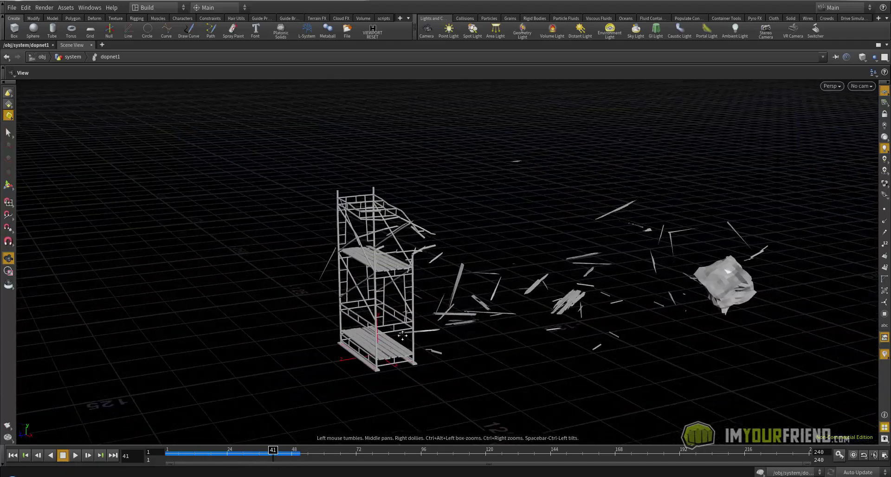
pyautogui.moveTo(446, 336); pyautogui.dragTo(496, 334, button='middle')
pyautogui.moveTo(496, 334); pyautogui.dragTo(592, 313, button='right')
pyautogui.moveTo(592, 312); pyautogui.dragTo(570, 298, button='middle')
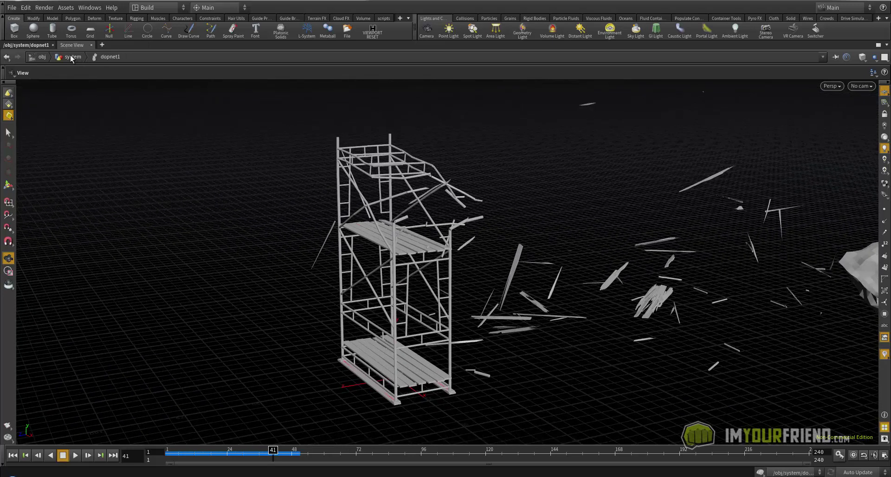
# - Restore the full pane layout and save the scene
pyautogui.hotkey('ctrl', 'b')
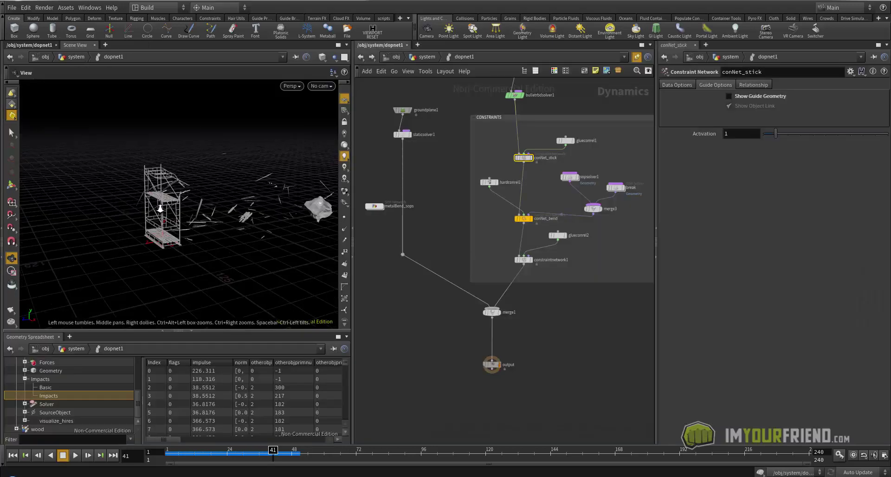
pyautogui.hotkey('ctrl', 's')
pyautogui.moveTo(466, 317); pyautogui.dragTo(499, 359, button='middle')
# - Display color1 in the system network to check which scaffold parts are active
pyautogui.click(427, 59)
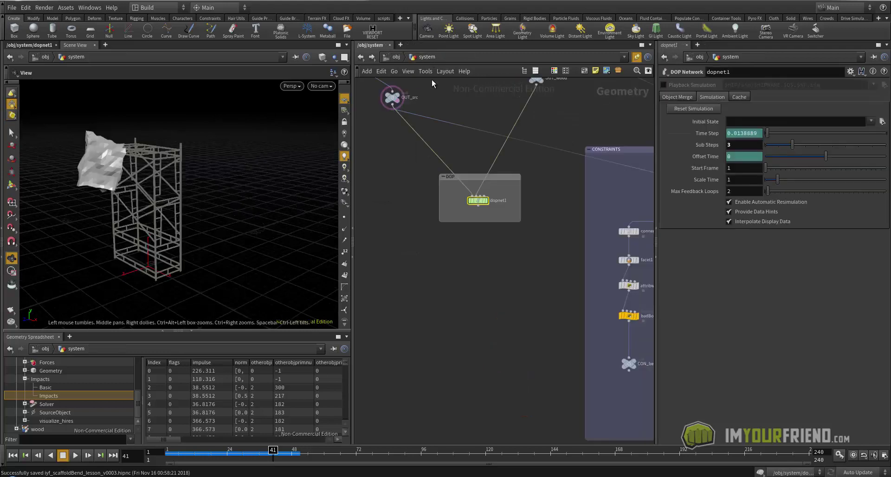
pyautogui.moveTo(466, 246); pyautogui.dragTo(467, 357, button='middle')
pyautogui.moveTo(499, 189)
pyautogui.mouseDown(button='middle')
pyautogui.moveTo(497, 259)
pyautogui.moveTo(464, 249)
pyautogui.moveTo(494, 197)
pyautogui.mouseUp(button='middle')
pyautogui.scroll(-3, 464, 251)
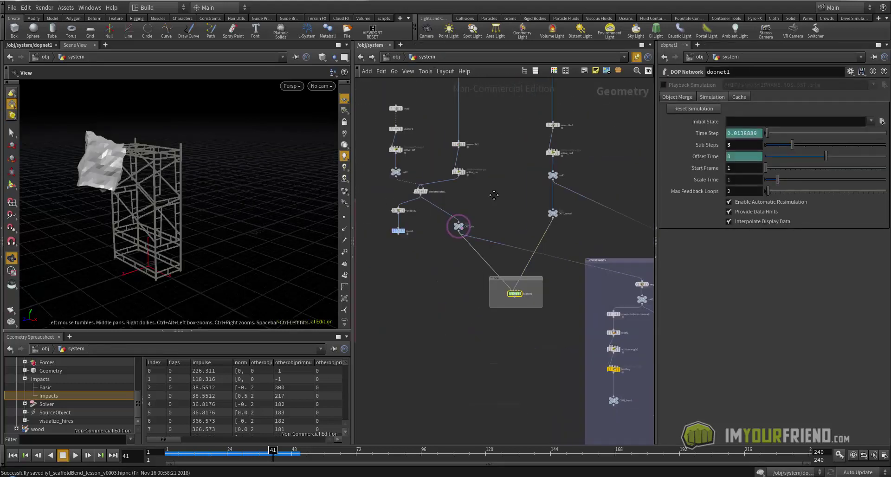
pyautogui.scroll(4, 505, 216)
pyautogui.moveTo(452, 155); pyautogui.dragTo(507, 158, button='middle')
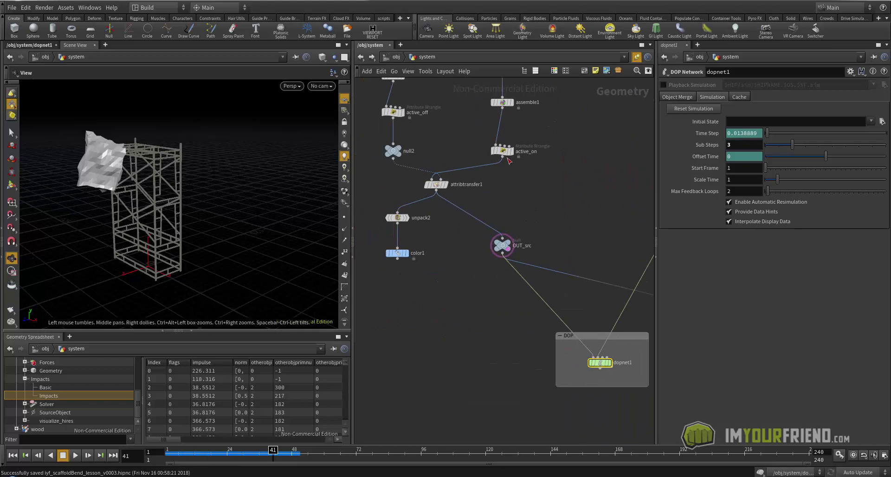
pyautogui.click(405, 253)
pyautogui.click(397, 253)
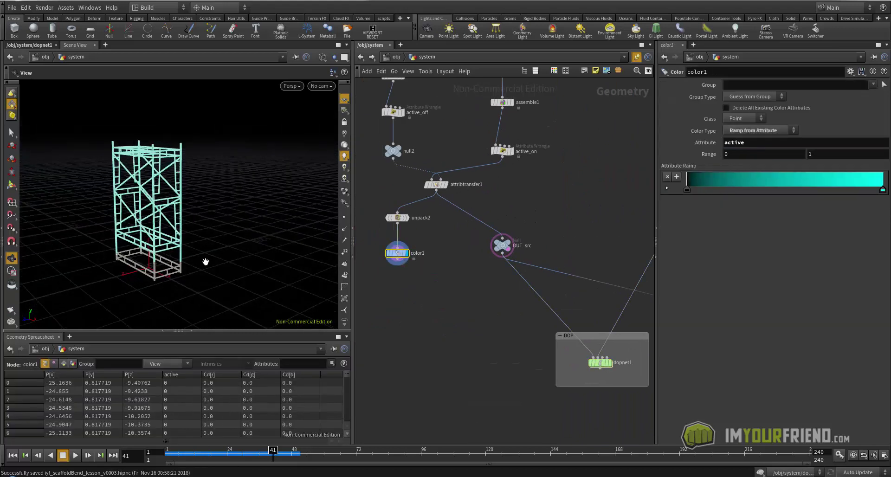
# - Connect active_on directly to OUT_src, bypassing attribtransfer1, and feed unpack2 from OUT_src
pyautogui.click(404, 256)
pyautogui.moveTo(218, 251)
pyautogui.mouseDown()
pyautogui.moveTo(238, 246)
pyautogui.moveTo(219, 255)
pyautogui.mouseUp()
pyautogui.moveTo(452, 259); pyautogui.dragTo(443, 259, button='middle')
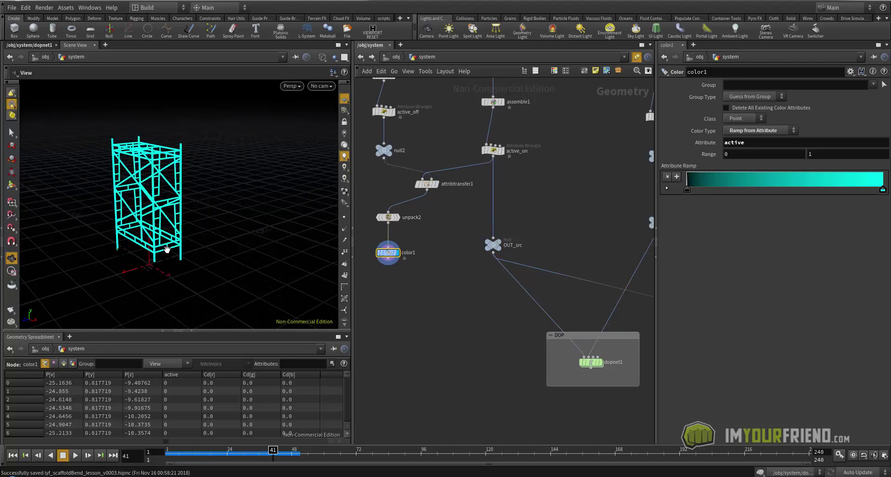
pyautogui.press('w')
pyautogui.moveTo(570, 321); pyautogui.dragTo(554, 274, button='middle')
pyautogui.moveTo(397, 161); pyautogui.dragTo(429, 172, button='middle')
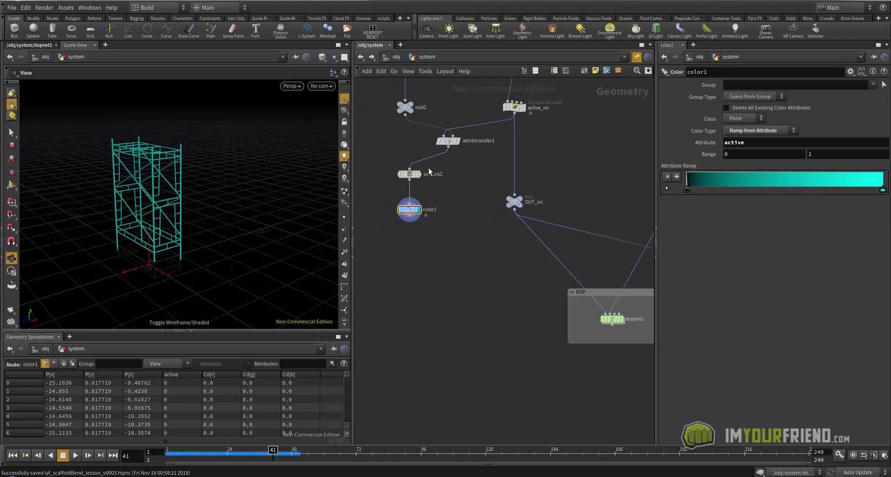
pyautogui.moveTo(435, 162); pyautogui.dragTo(514, 213)
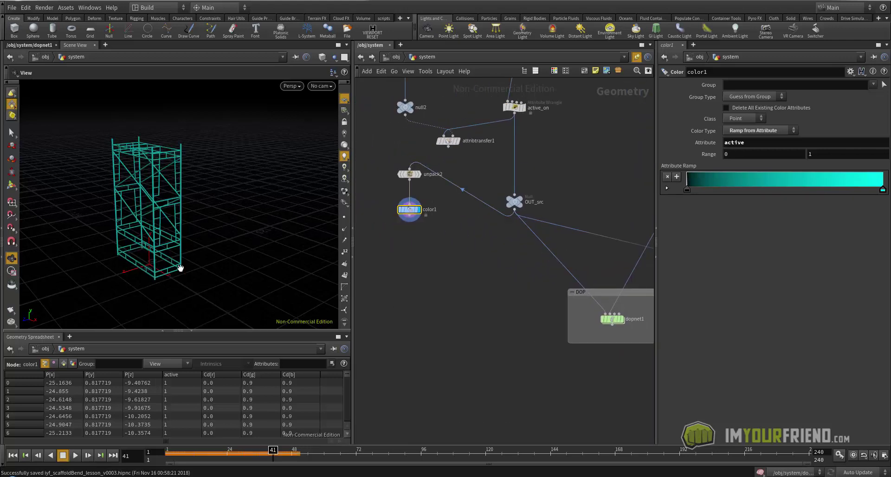
pyautogui.moveTo(452, 158); pyautogui.dragTo(451, 154)
# - Return to dopnet1, play the fully active scaffold from frame 1 to about frame 60 and examine the collapse at frame 51
pyautogui.moveTo(462, 257); pyautogui.dragTo(386, 193, button='middle')
pyautogui.click(535, 257)
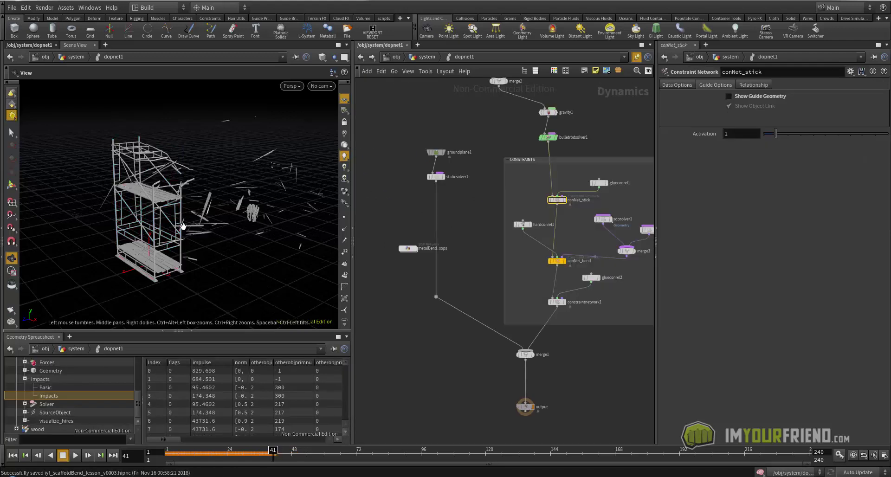
pyautogui.click(13, 455)
pyautogui.moveTo(193, 173)
pyautogui.keyDown('alt'); pyautogui.mouseDown()
pyautogui.moveTo(210, 167)
pyautogui.moveTo(208, 182)
pyautogui.mouseUp(); pyautogui.keyUp('alt')
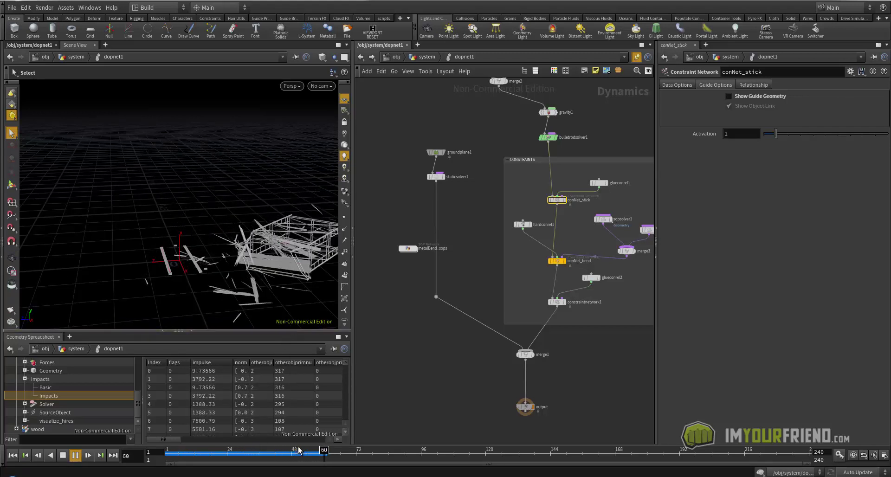
pyautogui.press('Escape')
pyautogui.keyDown('alt'); pyautogui.moveTo(227, 236); pyautogui.dragTo(269, 214); pyautogui.keyUp('alt')
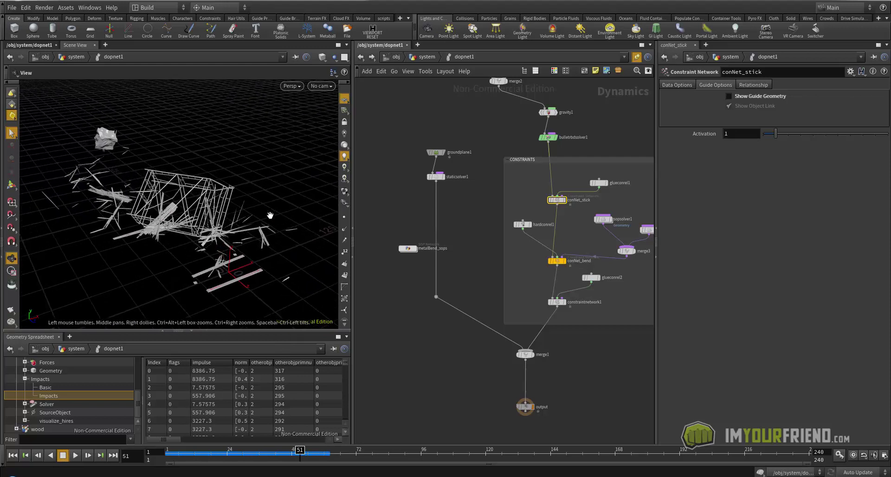
# - Replay the collapse, examine the wreckage up close at frame 52 and scrub back to frame 1
pyautogui.hotkey('ctrl', 'Up')
pyautogui.press('Up')
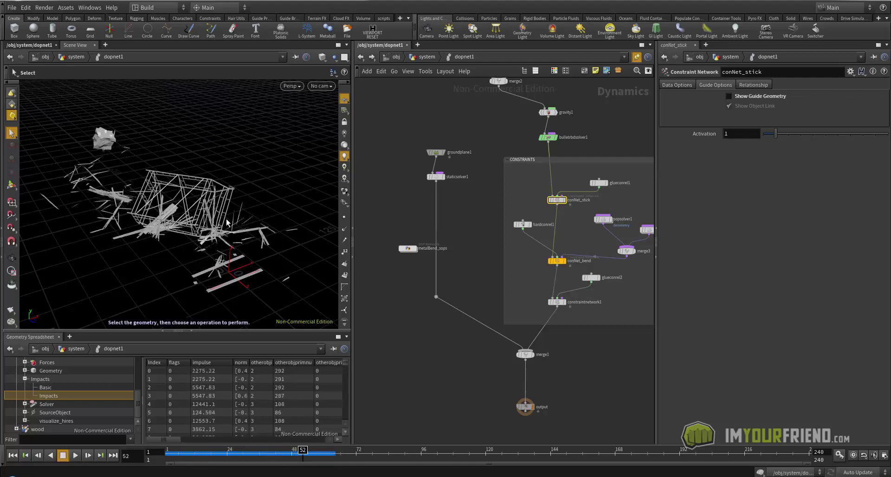
pyautogui.keyDown('alt'); pyautogui.moveTo(228, 223); pyautogui.dragTo(314, 229, button='right'); pyautogui.keyUp('alt')
pyautogui.keyDown('alt'); pyautogui.moveTo(314, 229); pyautogui.dragTo(236, 231); pyautogui.keyUp('alt')
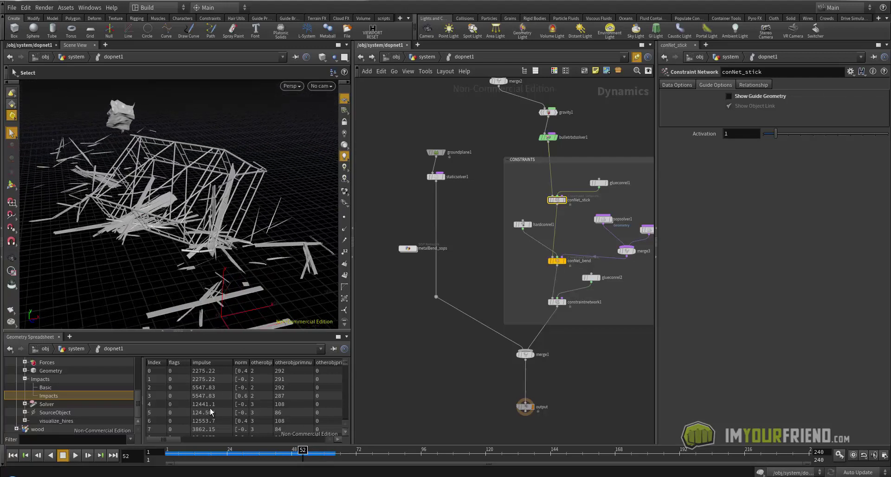
pyautogui.moveTo(212, 452); pyautogui.dragTo(167, 453)
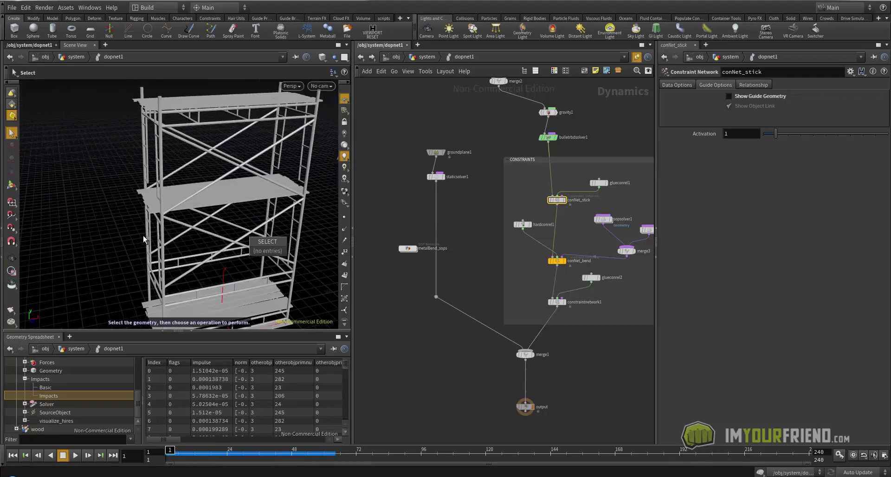
# - Orbit around the intact scaffold and replay its collapse from the new angle to about frame 44
pyautogui.keyDown('alt'); pyautogui.moveTo(189, 228); pyautogui.dragTo(140, 226, button='right'); pyautogui.keyUp('alt')
pyautogui.keyDown('alt'); pyautogui.moveTo(141, 225); pyautogui.dragTo(216, 198); pyautogui.keyUp('alt')
pyautogui.keyDown('alt'); pyautogui.moveTo(216, 197); pyautogui.dragTo(359, 208, button='right'); pyautogui.keyUp('alt')
pyautogui.keyDown('alt'); pyautogui.moveTo(359, 208); pyautogui.dragTo(223, 163); pyautogui.keyUp('alt')
pyautogui.keyDown('alt'); pyautogui.moveTo(222, 162); pyautogui.dragTo(77, 160, button='right'); pyautogui.keyUp('alt')
pyautogui.keyDown('alt'); pyautogui.moveTo(202, 175); pyautogui.dragTo(202, 189); pyautogui.keyUp('alt')
pyautogui.press('Up')
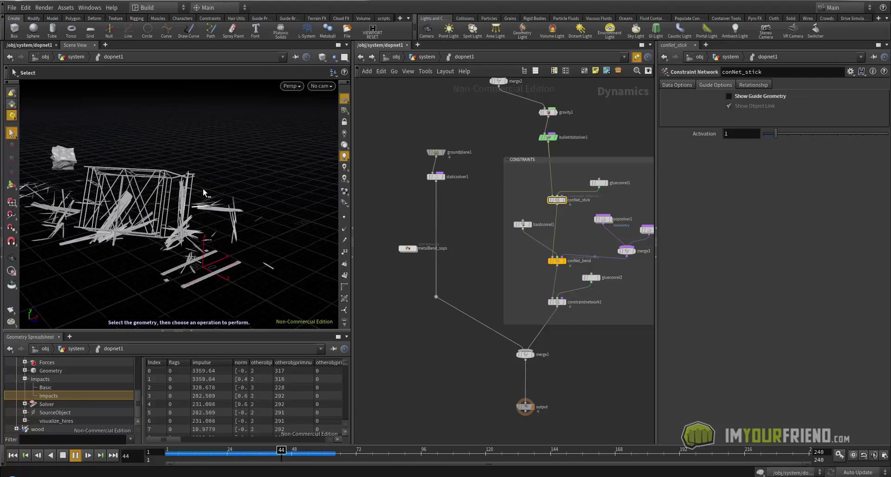
# - Return to frame 1 and save the scene
pyautogui.hotkey('ctrl', 'Up')
pyautogui.hotkey('ctrl', 's')
pyautogui.moveTo(484, 163); pyautogui.dragTo(452, 194, button='middle')
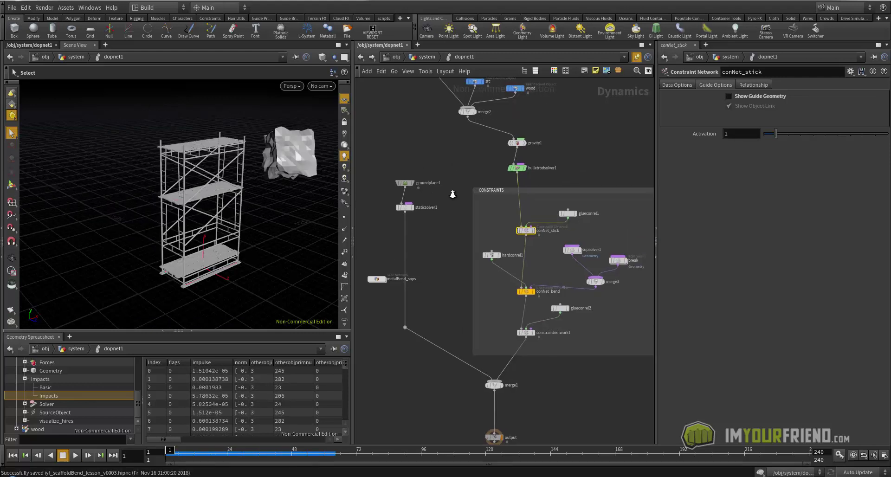
# - Go up to the system network and feed OUT_src from attribtransfer1 instead of active_on
pyautogui.moveTo(452, 194); pyautogui.dragTo(444, 155, button='right')
pyautogui.click(431, 59)
pyautogui.moveTo(446, 155); pyautogui.dragTo(470, 255, button='middle')
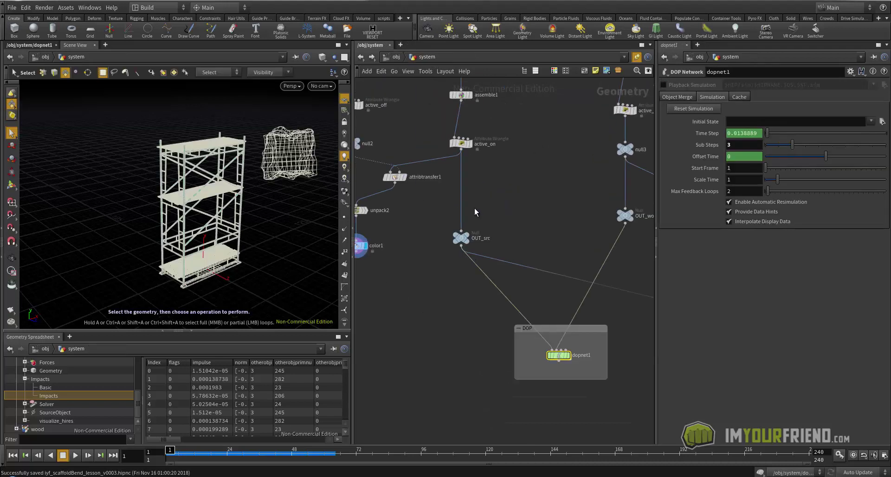
pyautogui.moveTo(461, 202); pyautogui.dragTo(509, 204, button='middle')
pyautogui.moveTo(443, 185); pyautogui.dragTo(455, 195)
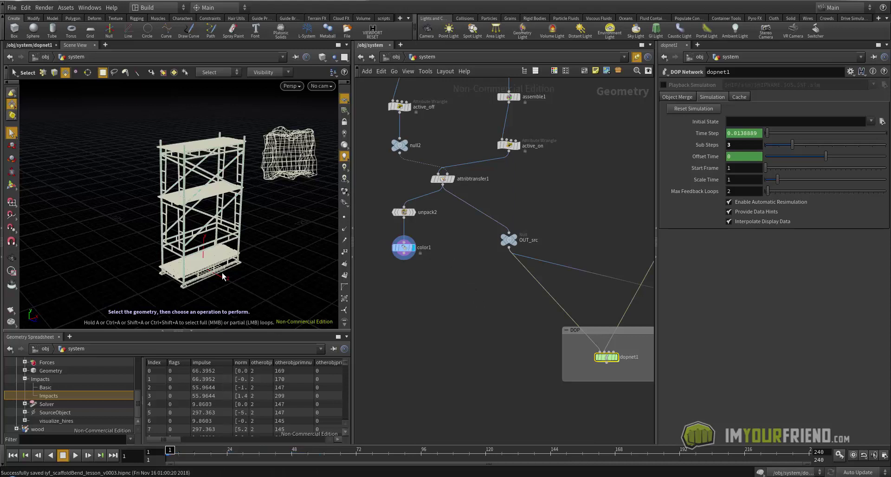
# - Add a Dop Import node below dopnet1
pyautogui.moveTo(446, 255); pyautogui.dragTo(453, 197, button='middle')
pyautogui.moveTo(512, 246); pyautogui.dragTo(489, 221, button='middle')
pyautogui.moveTo(600, 313); pyautogui.dragTo(506, 263, button='middle')
pyautogui.scroll(-1, 537, 276)
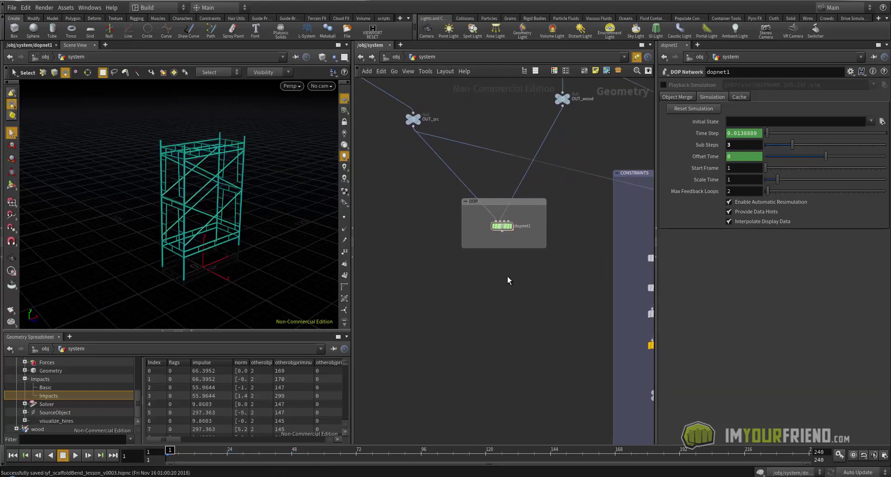
pyautogui.press('Tab')
pyautogui.write('dop')
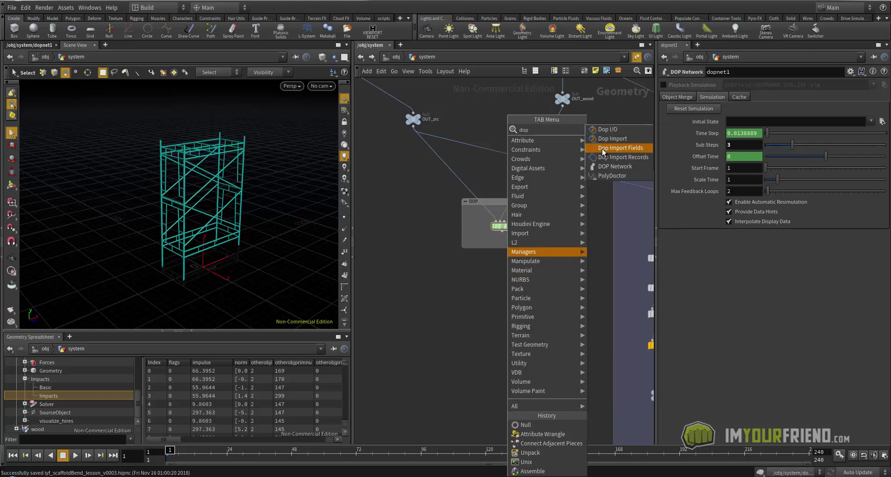
pyautogui.click(619, 140)
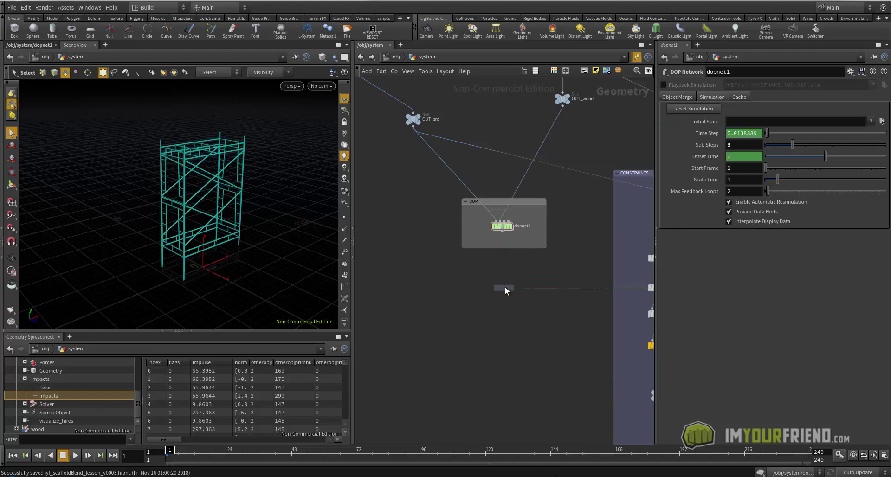
pyautogui.click(504, 287)
pyautogui.moveTo(497, 289); pyautogui.dragTo(501, 289)
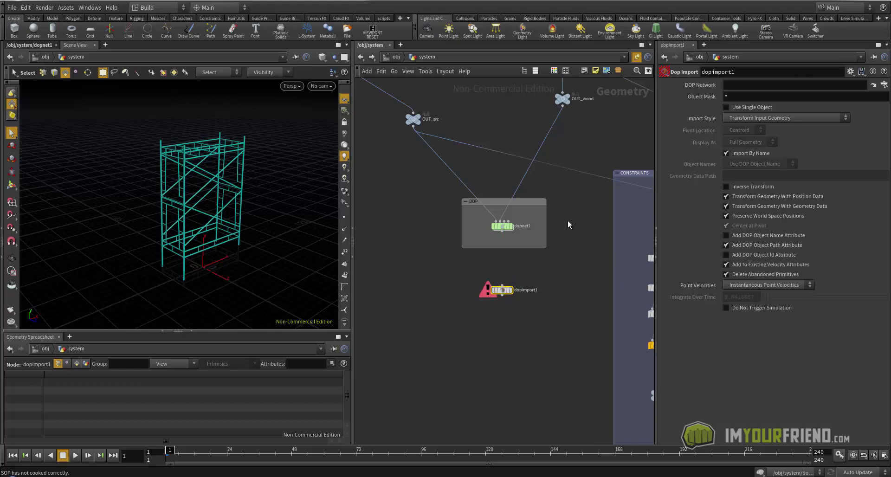
# - Set dopimport1's DOP Network to /obj/system/dopnet1 and display the node
pyautogui.moveTo(506, 228); pyautogui.dragTo(683, 122)
pyautogui.moveTo(737, 89); pyautogui.dragTo(733, 85)
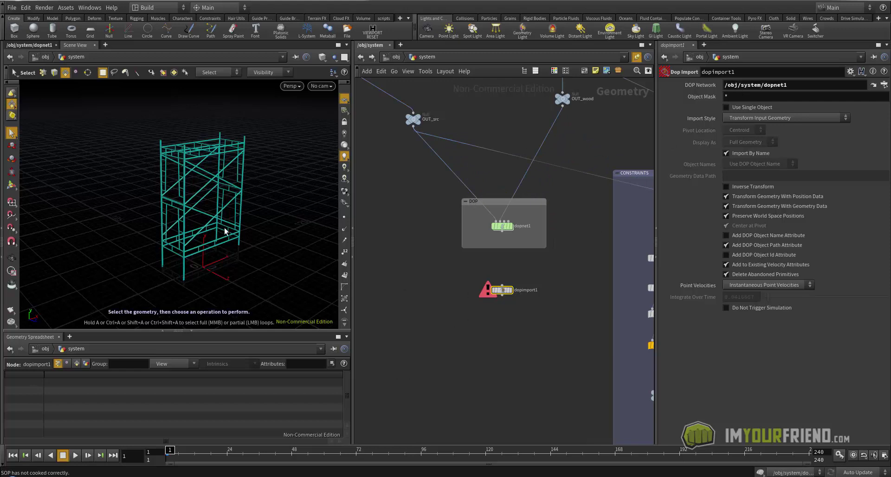
pyautogui.click(508, 290)
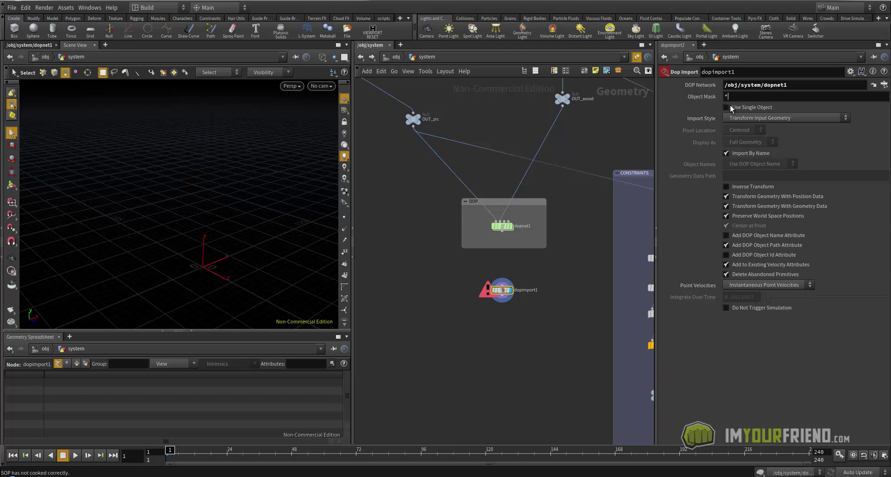
# - Set dopimport1's import style to Fetch Geometry from DOP Network and show the imported geometry shaded
pyautogui.click(740, 117)
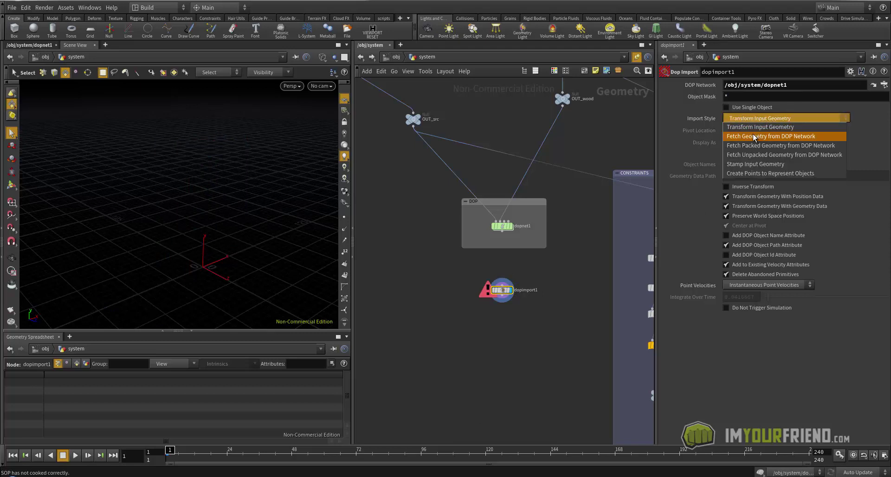
pyautogui.click(753, 135)
pyautogui.click(767, 117)
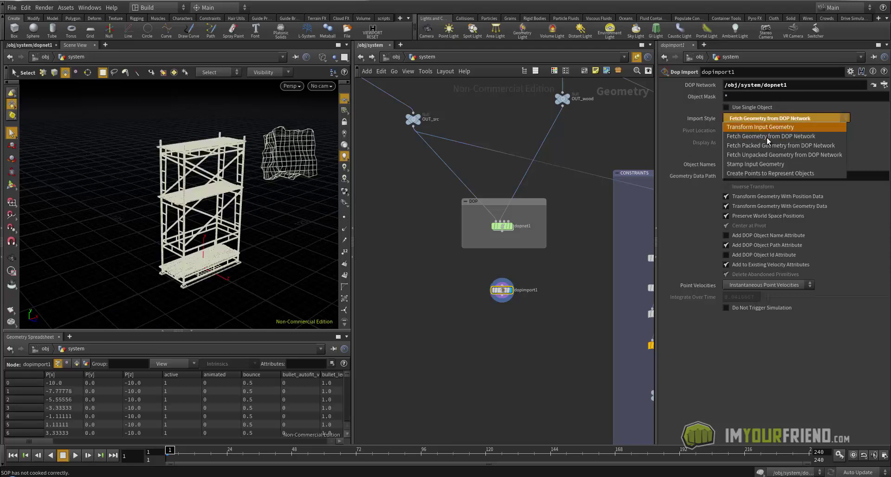
pyautogui.click(811, 105)
pyautogui.hotkey('shift', 'w')
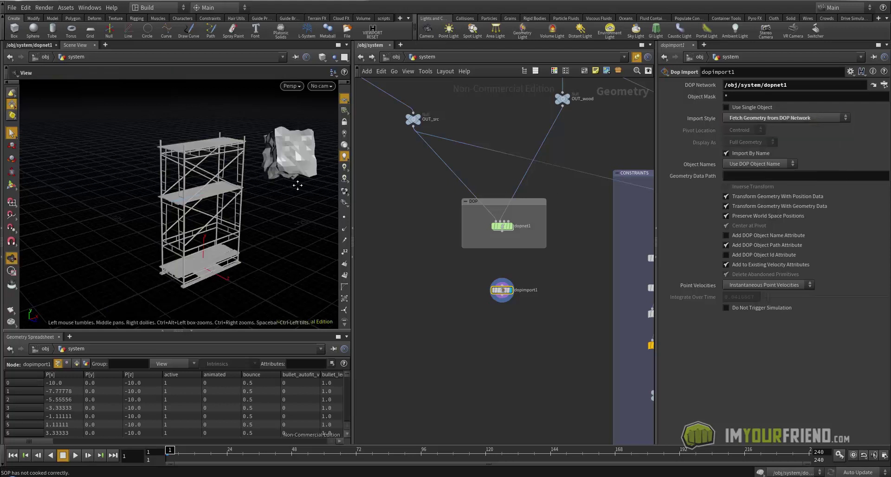
pyautogui.moveTo(297, 186); pyautogui.dragTo(249, 185, button='middle')
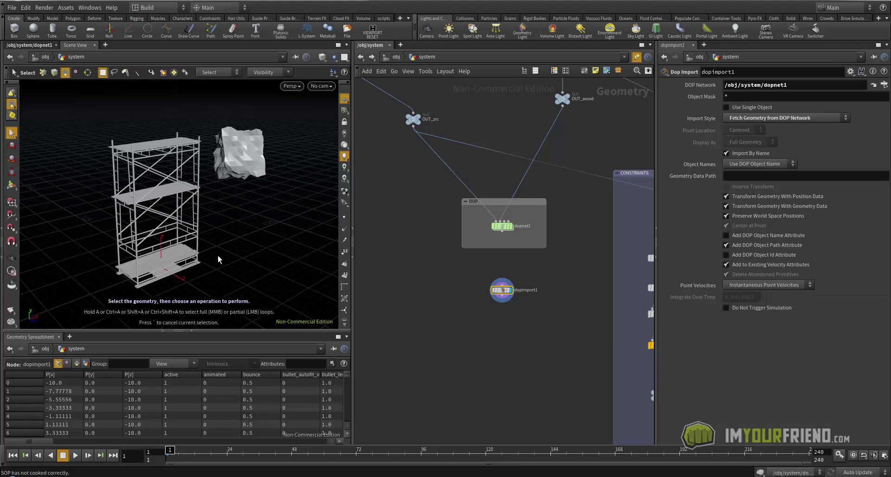
pyautogui.keyDown('alt'); pyautogui.moveTo(215, 236); pyautogui.dragTo(280, 236); pyautogui.keyUp('alt')
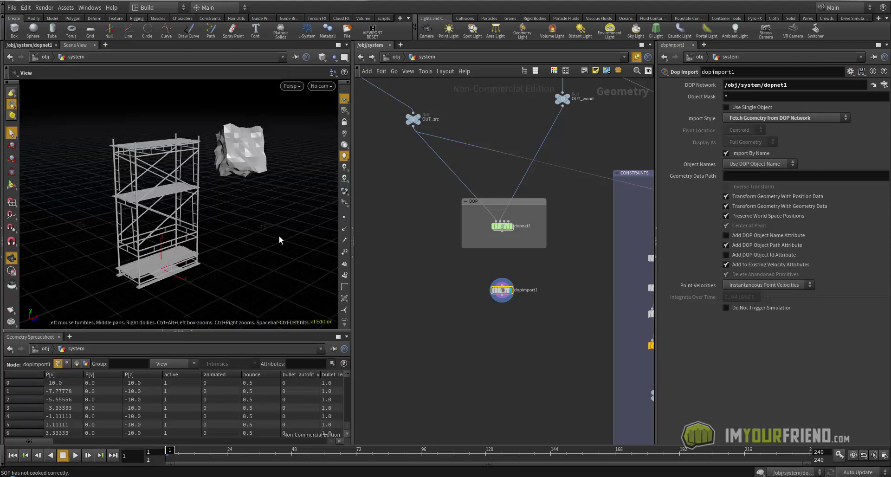
# - Check the object names inside dopnet1 and set dopimport1's object mask to "colObj src wood"
pyautogui.doubleClick(500, 225)
pyautogui.scroll(3, 525, 121)
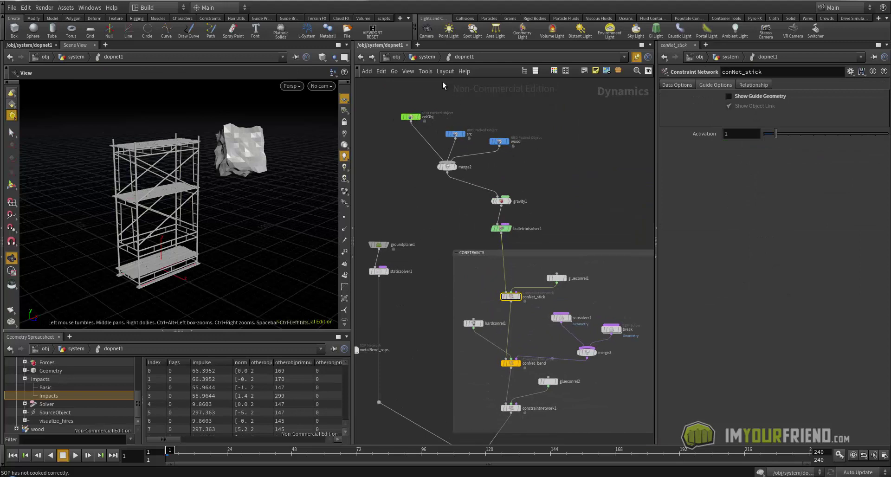
pyautogui.click(431, 56)
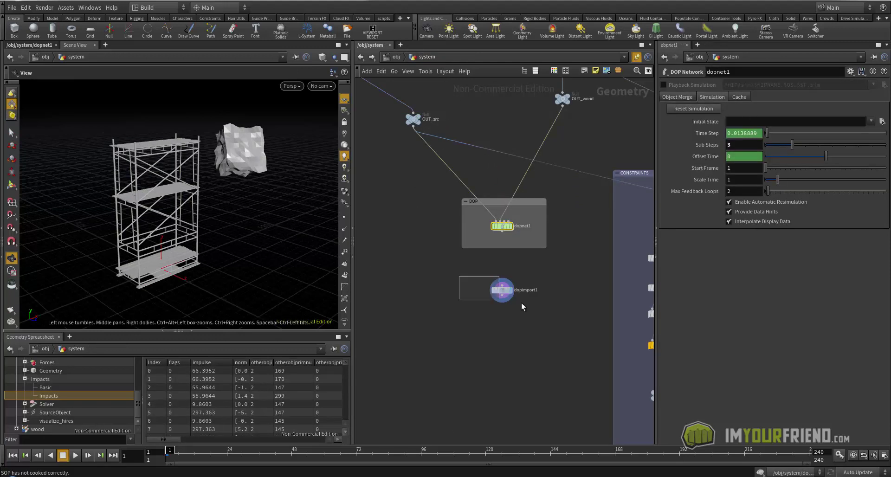
pyautogui.moveTo(521, 303); pyautogui.dragTo(522, 304)
pyautogui.write('colObj')
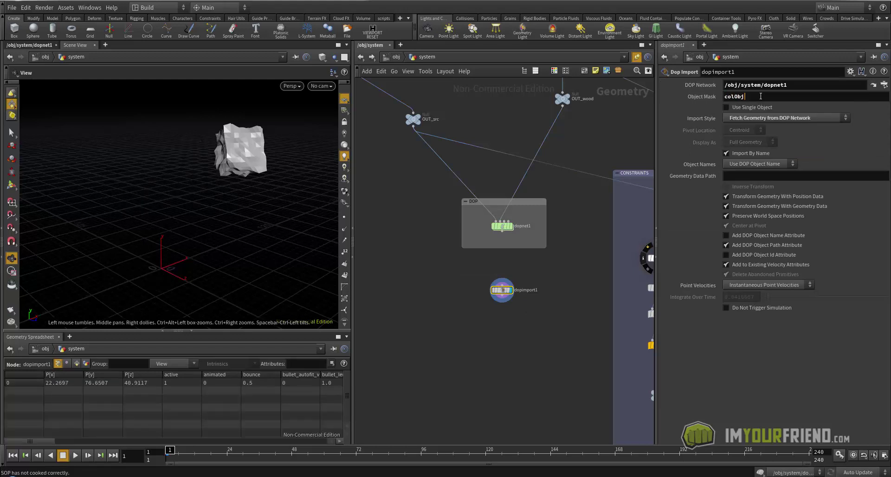
pyautogui.write(' src wood')
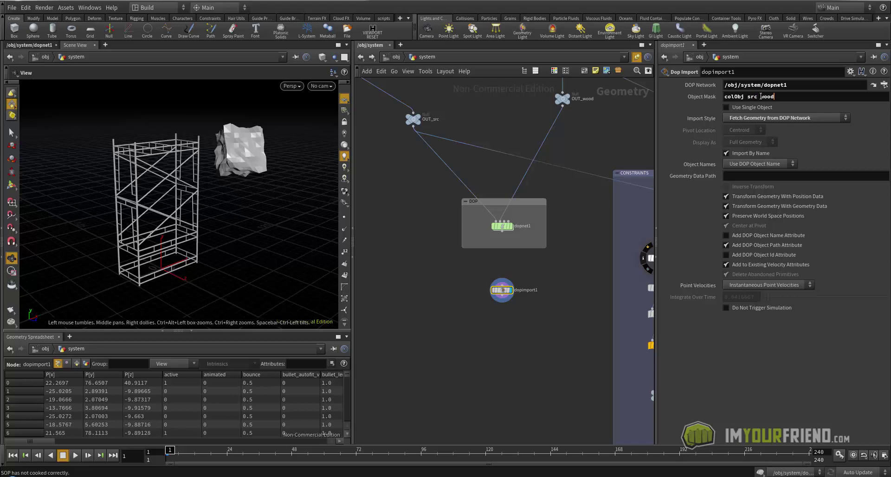
pyautogui.press('Return')
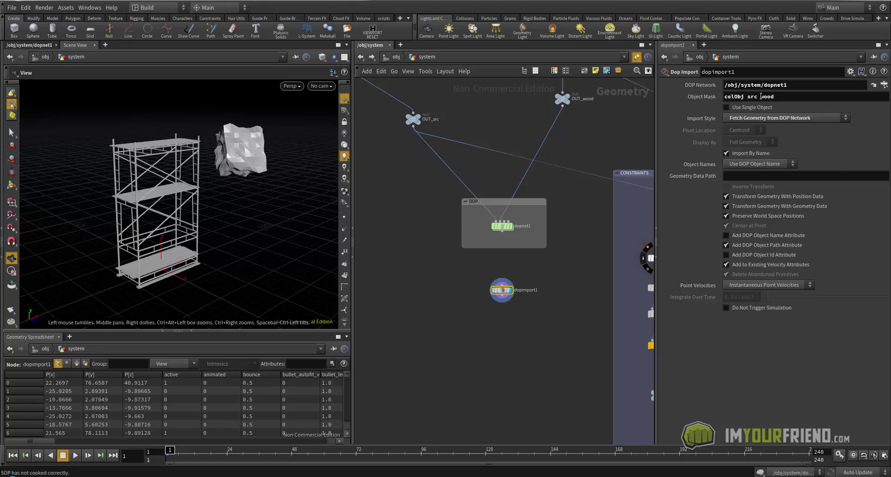
# - Reframe the imported scaffold in shaded view and save the scene
pyautogui.hotkey('shift', 'w')
pyautogui.moveTo(233, 201)
pyautogui.mouseDown()
pyautogui.moveTo(241, 200)
pyautogui.moveTo(229, 190)
pyautogui.mouseUp()
pyautogui.press('w')
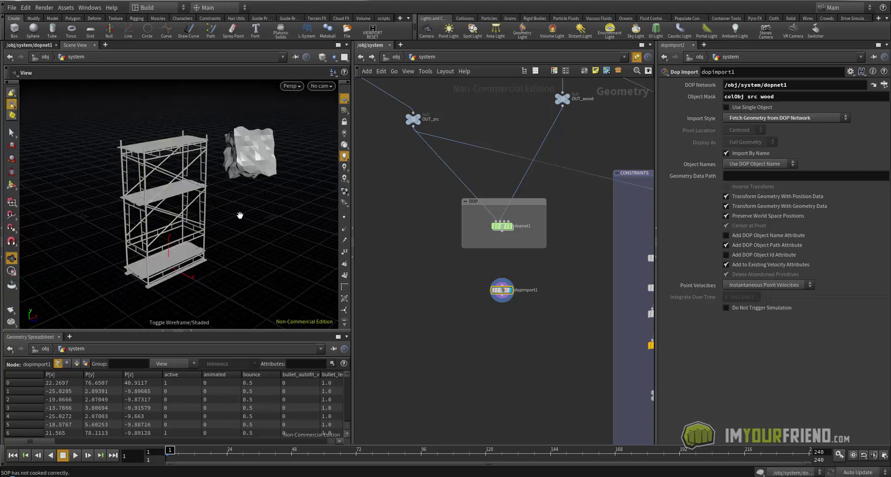
pyautogui.hotkey('ctrl', 's')
# - Add a displayed File Cache node below dopimport1 and save the scene
pyautogui.press('Tab')
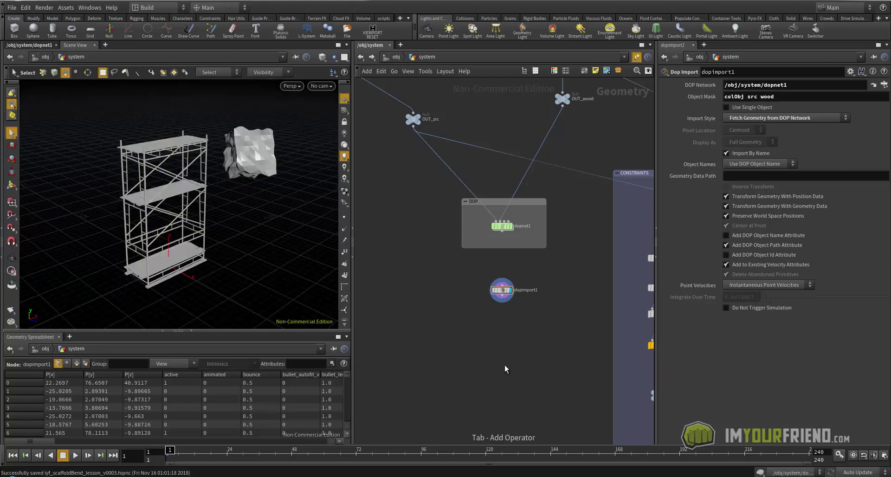
pyautogui.write('cache')
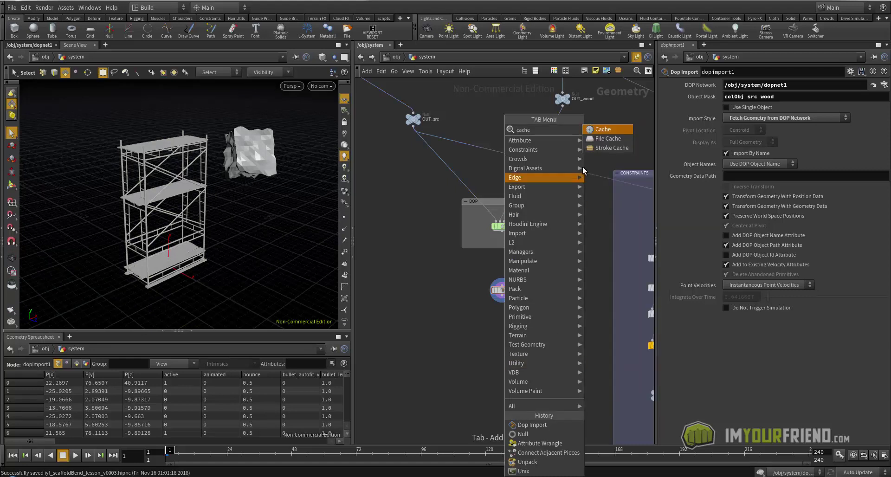
pyautogui.click(619, 138)
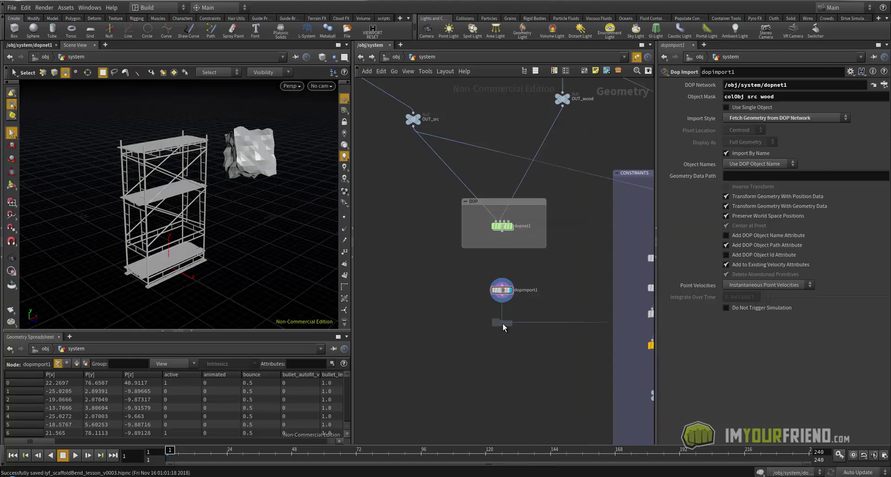
pyautogui.click(503, 322)
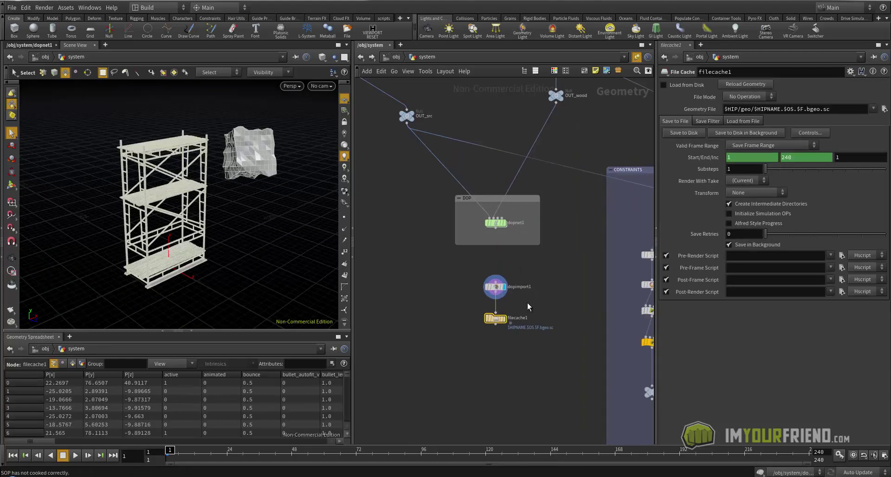
pyautogui.moveTo(839, 105); pyautogui.dragTo(806, 99)
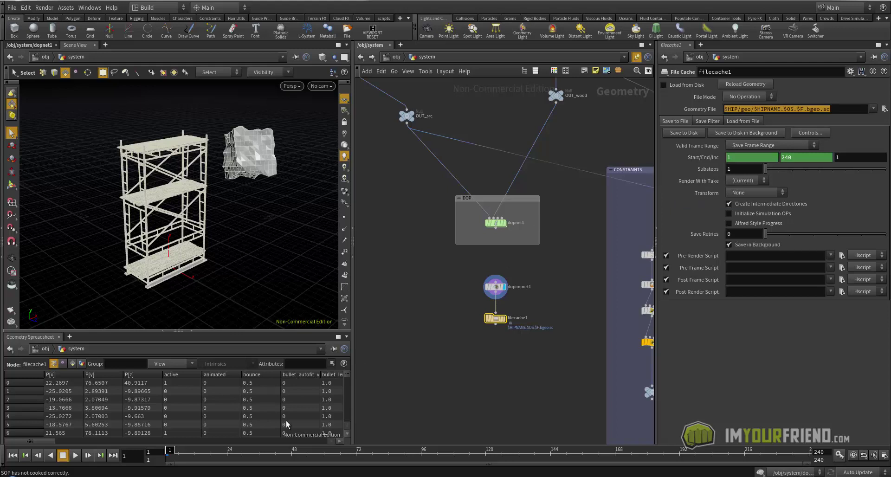
pyautogui.click(485, 324)
pyautogui.hotkey('ctrl', 's')
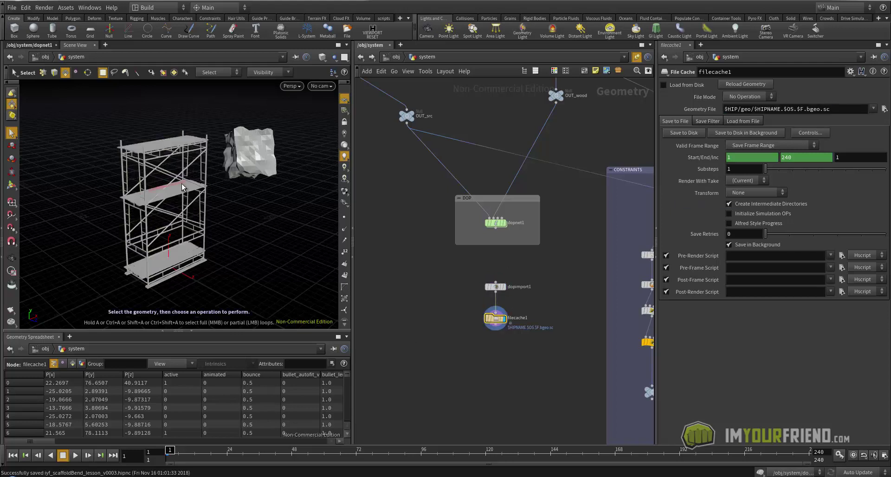
# - Enable loading from disk on filecache1 and save frames 1 to 125 to disk
pyautogui.click(663, 85)
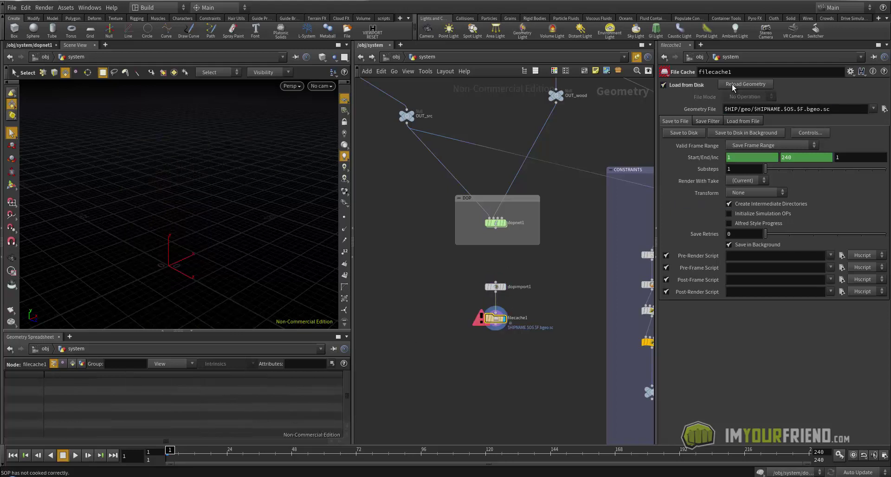
pyautogui.click(755, 147)
pyautogui.click(754, 163)
pyautogui.click(797, 158)
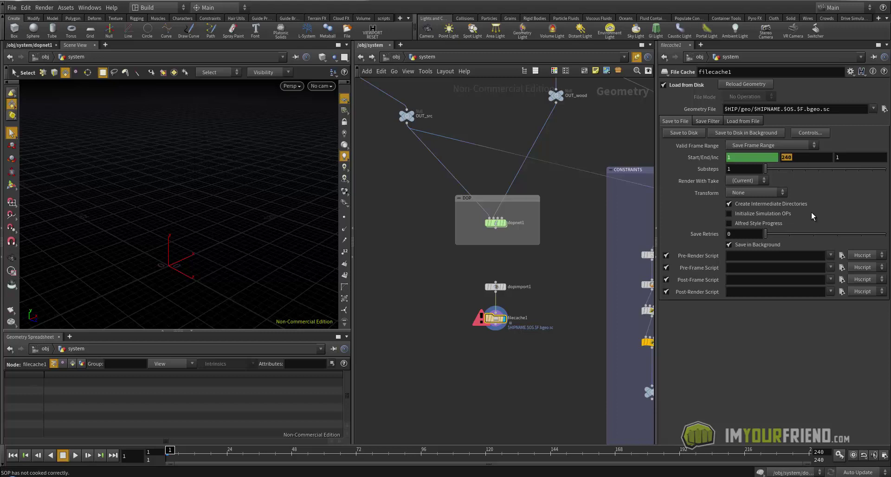
pyautogui.write('125')
pyautogui.click(689, 133)
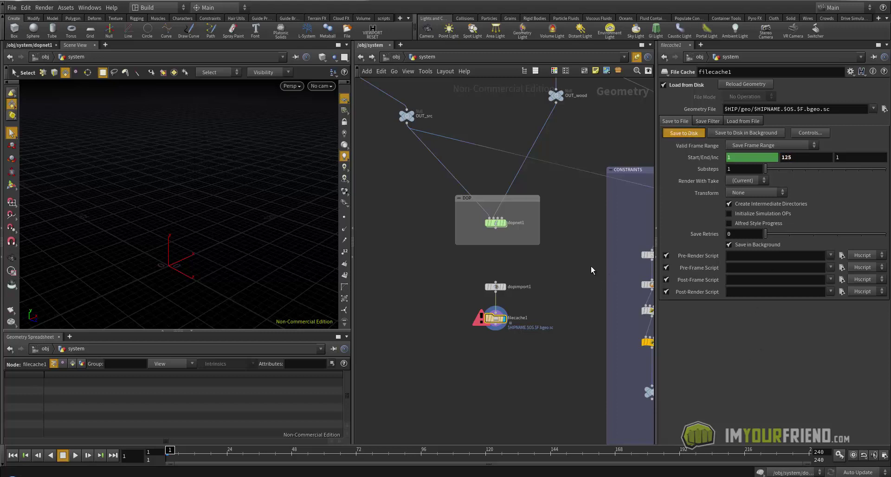
# - Play the collapse flipbook in MPlay and scrub through it to examine the rock's impact and the breaking planks
pyautogui.moveTo(248, 243); pyautogui.dragTo(246, 170)
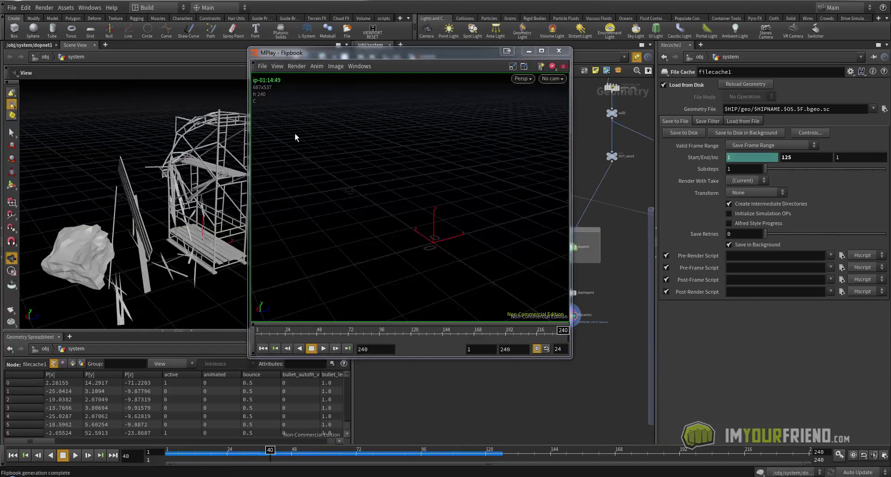
pyautogui.click(482, 56)
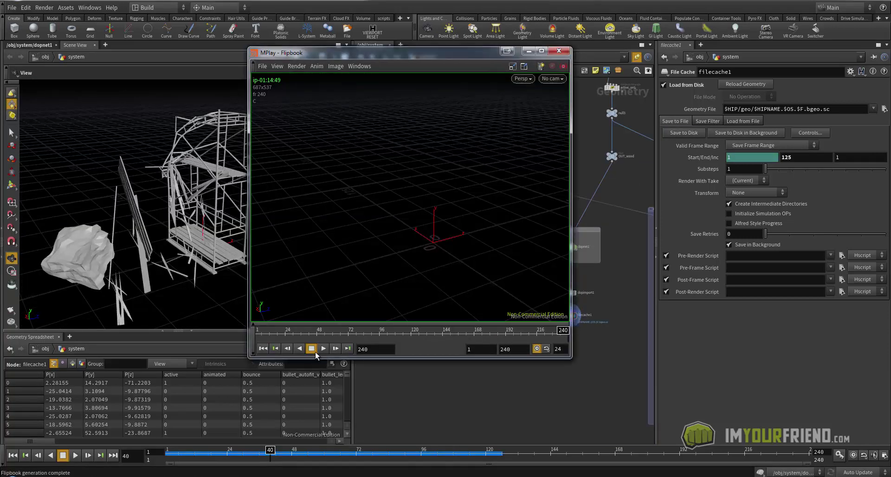
pyautogui.click(323, 348)
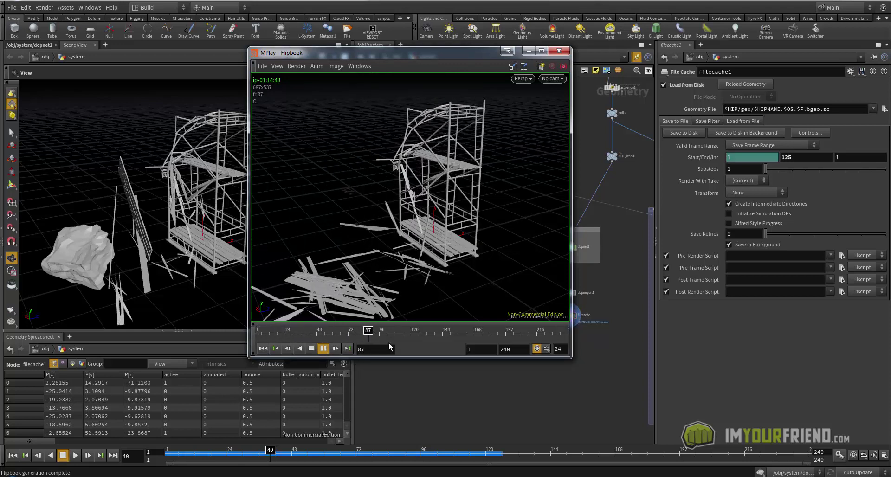
pyautogui.click(325, 332)
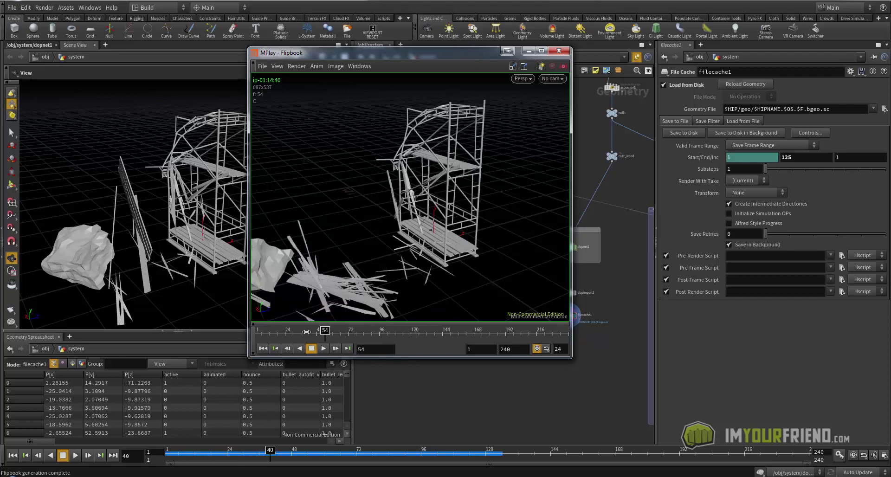
pyautogui.click(288, 349)
pyautogui.click(324, 349)
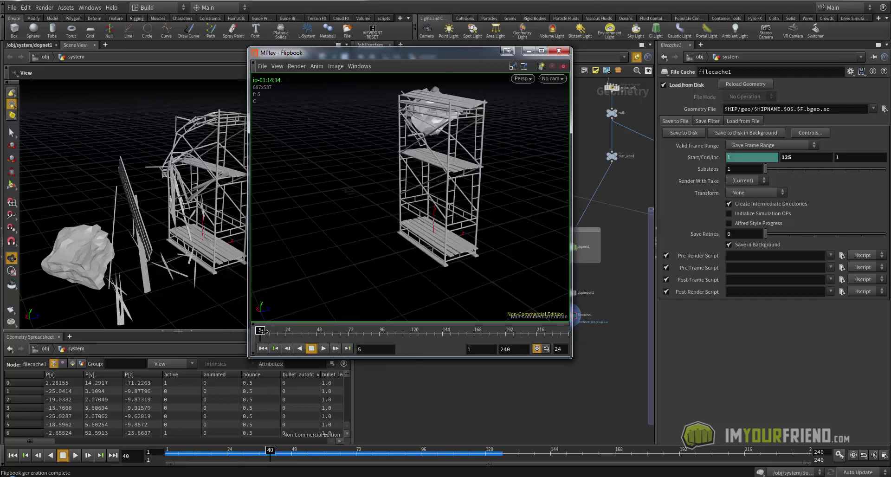
pyautogui.click(307, 331)
pyautogui.moveTo(307, 331)
pyautogui.mouseDown()
pyautogui.moveTo(250, 332)
pyautogui.moveTo(317, 330)
pyautogui.mouseUp()
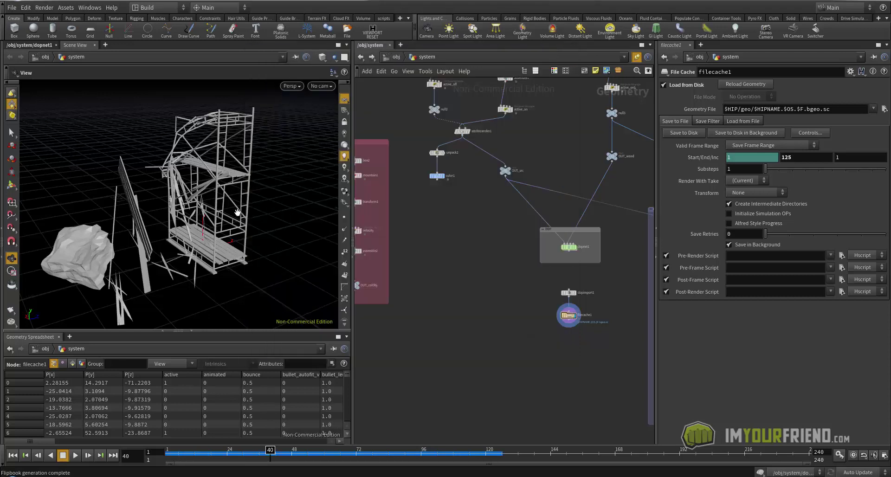
# - Open dopnet1 and examine the colObj, src and wood packed objects feeding merge2 in the simulation network
pyautogui.moveTo(238, 212); pyautogui.dragTo(421, 219)
pyautogui.doubleClick(568, 246)
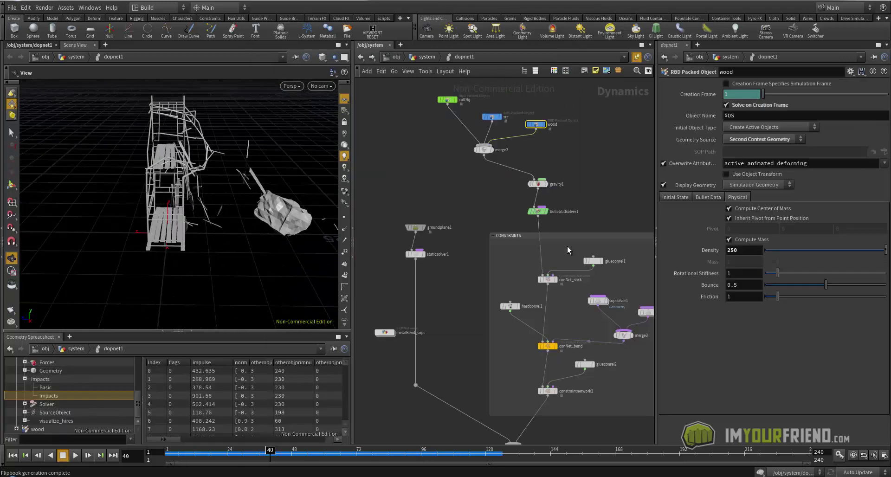
pyautogui.moveTo(493, 223); pyautogui.dragTo(493, 263, button='middle')
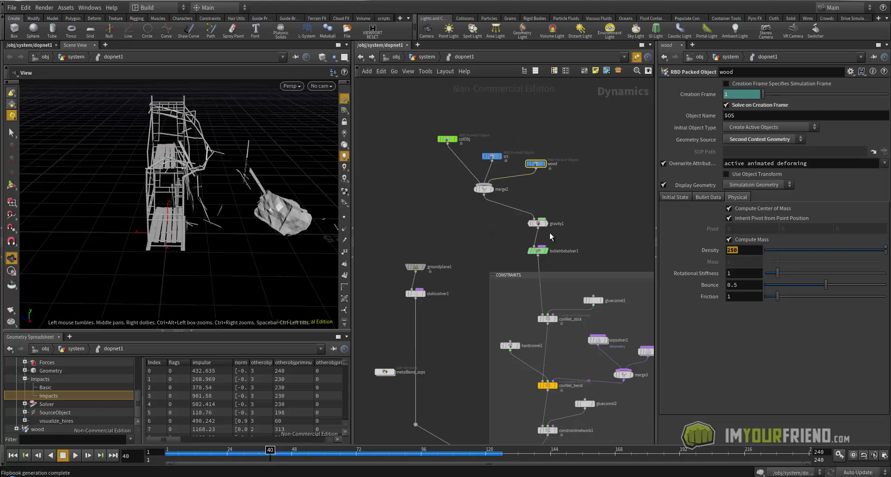
pyautogui.moveTo(138, 203); pyautogui.dragTo(183, 205)
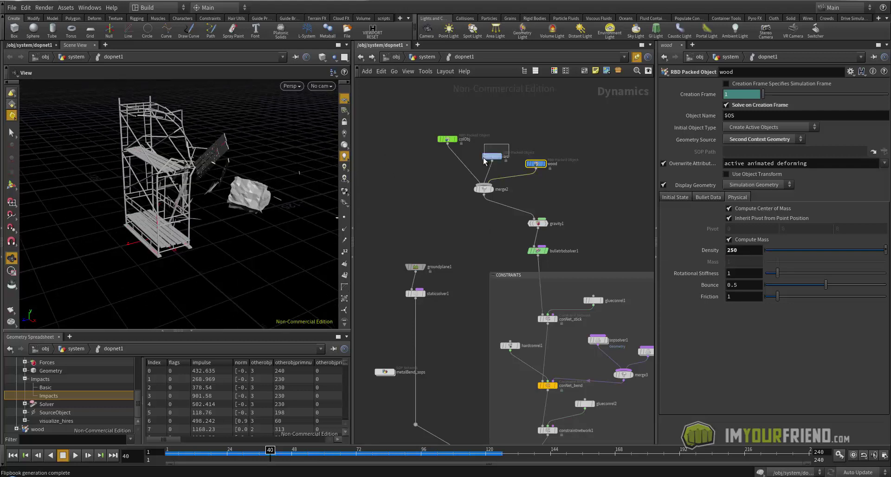
pyautogui.moveTo(484, 157); pyautogui.dragTo(483, 158)
pyautogui.scroll(4, 503, 163)
pyautogui.moveTo(547, 148); pyautogui.dragTo(569, 168)
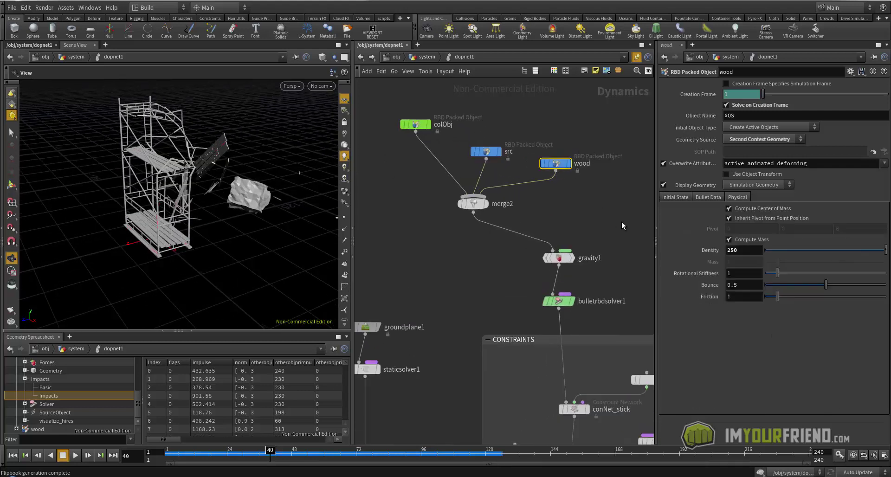
pyautogui.moveTo(621, 222); pyautogui.dragTo(613, 218, button='middle')
pyautogui.moveTo(188, 204); pyautogui.dragTo(209, 207)
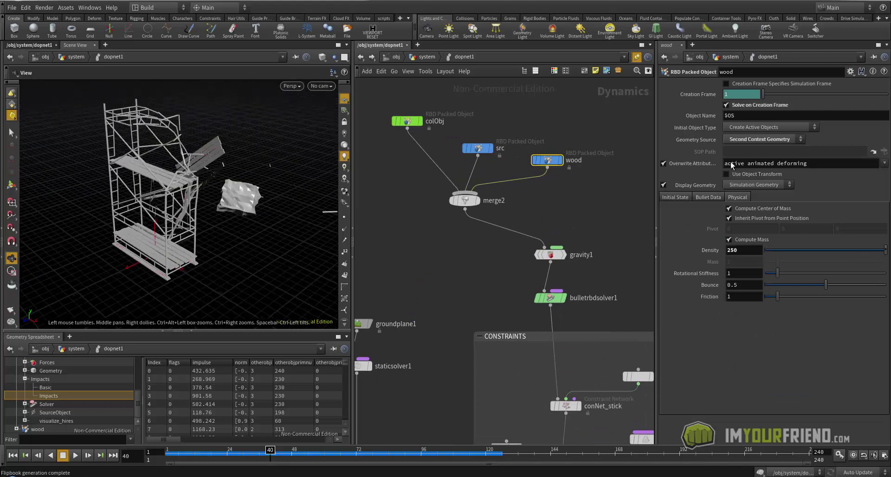
# - Move the wood node closer to src and reposition merge2 beneath them, then return to the system network
pyautogui.moveTo(590, 131)
pyautogui.mouseDown()
pyautogui.moveTo(533, 179)
pyautogui.moveTo(537, 166)
pyautogui.moveTo(526, 166)
pyautogui.mouseUp()
pyautogui.moveTo(468, 200); pyautogui.dragTo(478, 212)
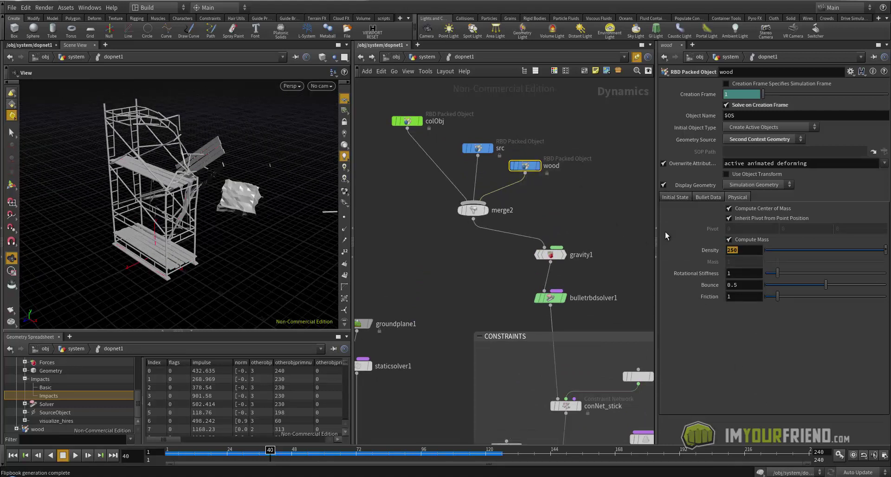
pyautogui.moveTo(321, 218); pyautogui.dragTo(236, 209)
pyautogui.click(425, 58)
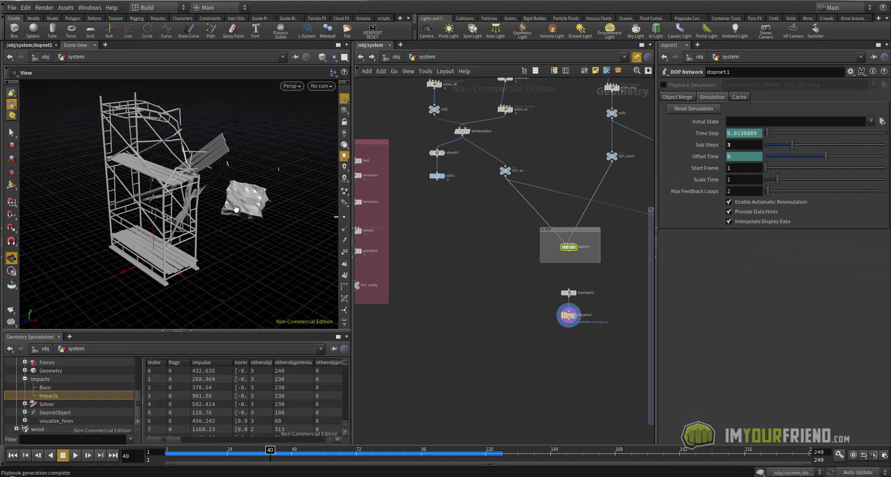
# - Play the cached collapse from frame 1 repeatedly from different angles to examine the falling planks and bending bars
pyautogui.hotkey('ctrl', 'Up')
pyautogui.press('Up')
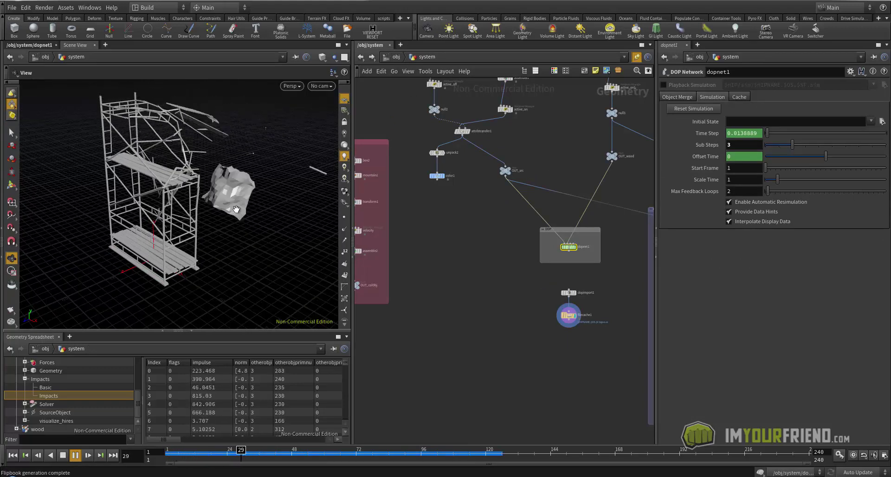
pyautogui.moveTo(188, 197); pyautogui.dragTo(165, 102)
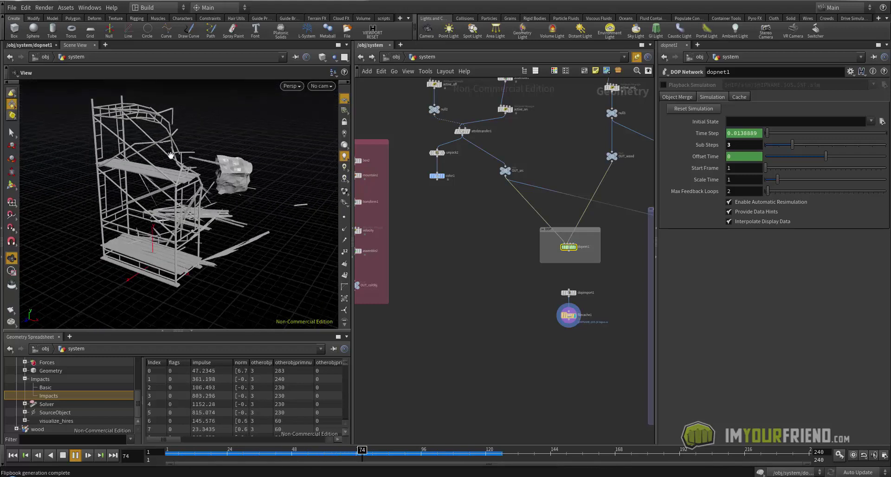
pyautogui.click(244, 455)
pyautogui.moveTo(227, 234); pyautogui.dragTo(198, 233)
pyautogui.hotkey('ctrl', 'Up')
pyautogui.press('Up')
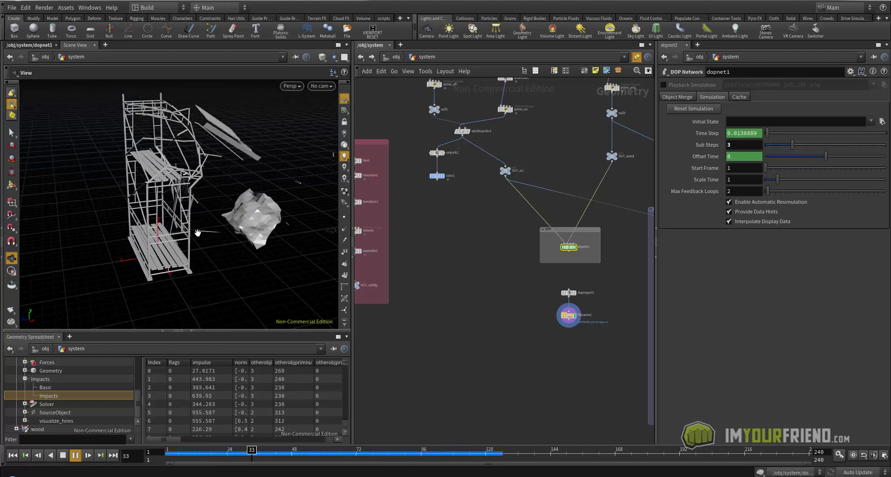
# - Inspect the scaffold at frame 26, replay the collapse from the start and stop at frame 29 to examine the bent bars
pyautogui.click(233, 453)
pyautogui.moveTo(198, 233); pyautogui.dragTo(211, 225)
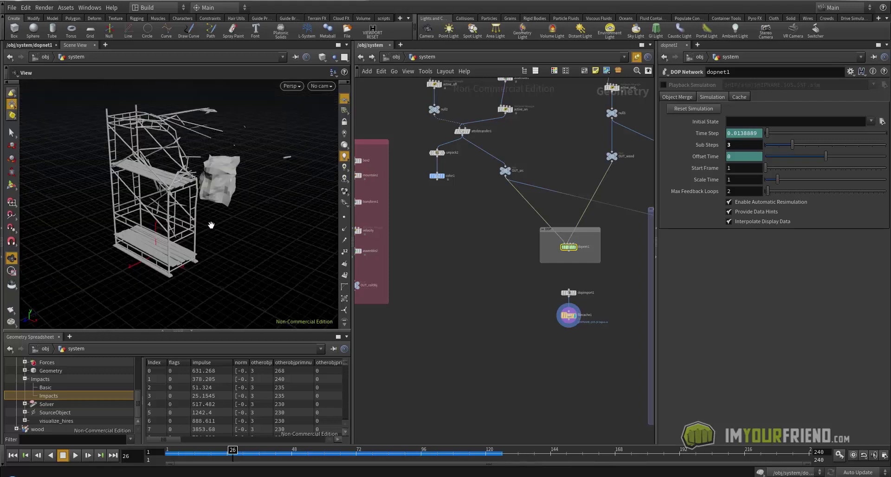
pyautogui.hotkey('ctrl', 'Up')
pyautogui.moveTo(589, 349); pyautogui.dragTo(525, 354, button='middle')
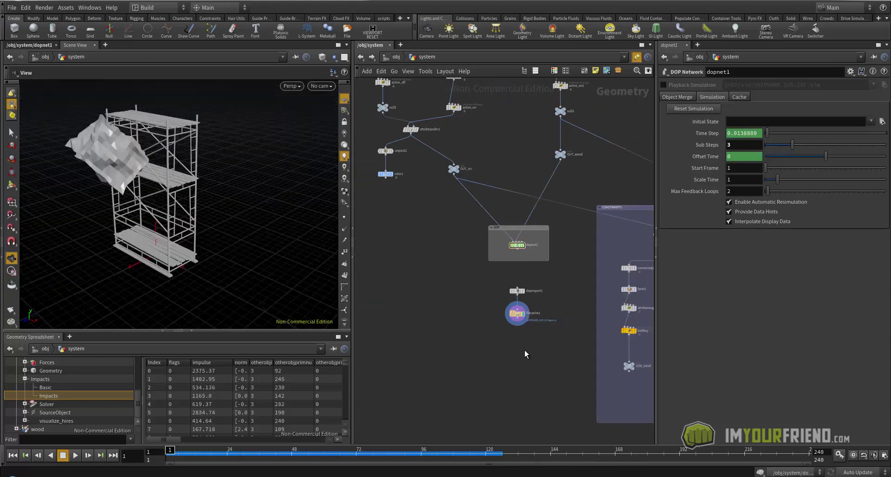
pyautogui.press('Up')
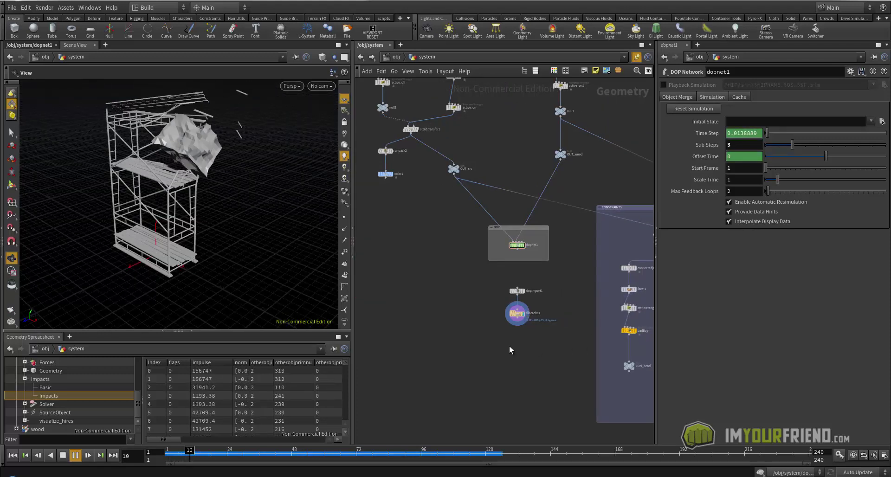
pyautogui.moveTo(253, 450)
pyautogui.mouseDown()
pyautogui.moveTo(314, 450)
pyautogui.moveTo(191, 447)
pyautogui.moveTo(241, 448)
pyautogui.mouseUp()
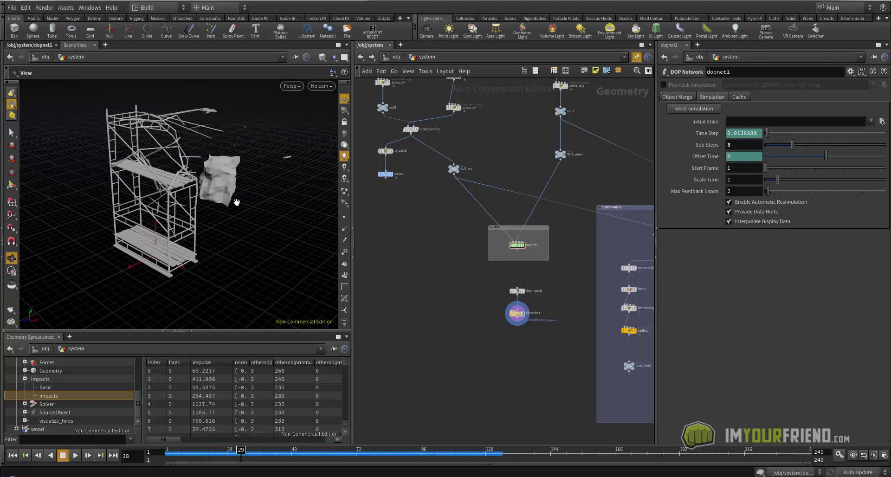
pyautogui.moveTo(236, 202); pyautogui.dragTo(218, 211)
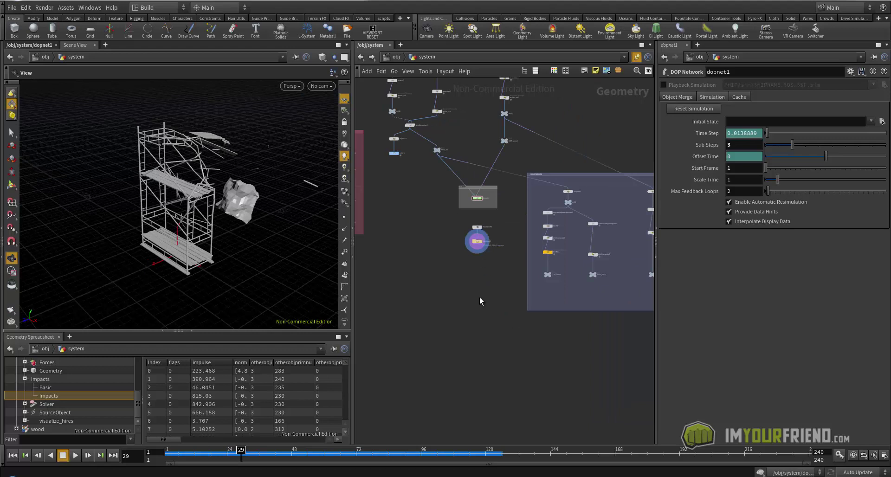
# - Add a Null named OUT below filecache1, connect it to the cache and set it as the displayed node
pyautogui.scroll(5, 499, 287)
pyautogui.press('Tab')
pyautogui.write('null')
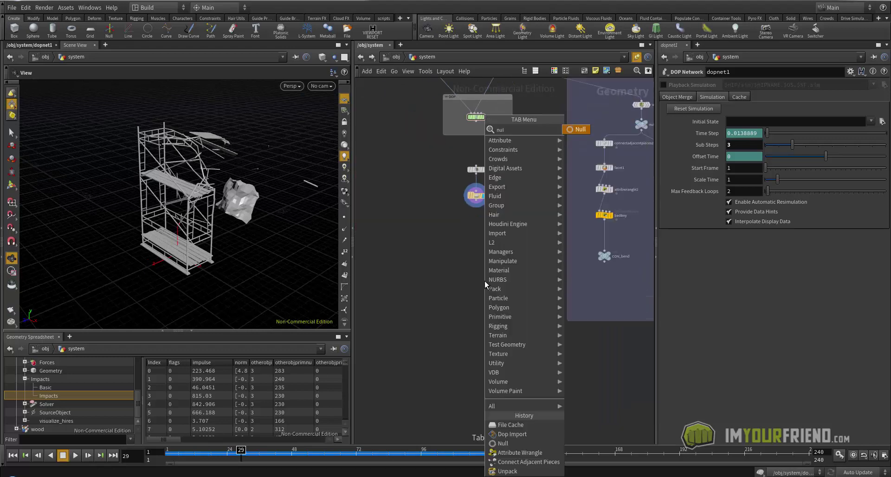
pyautogui.press('Return')
pyautogui.click(485, 280)
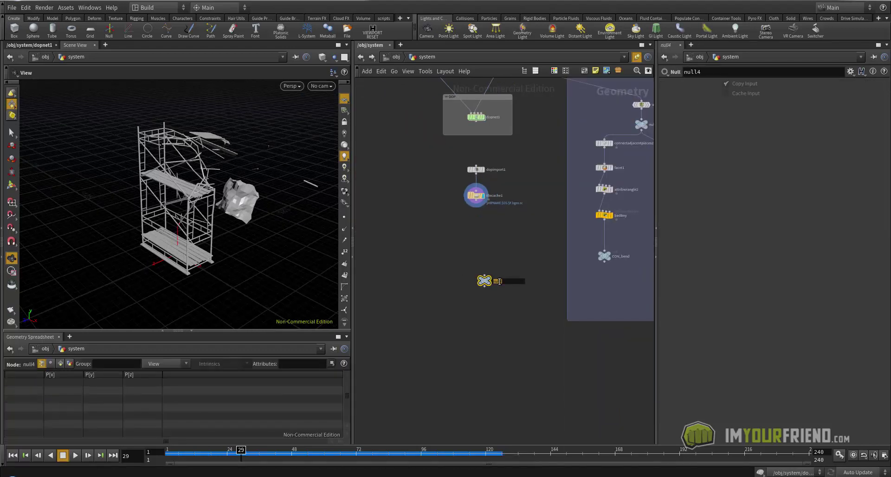
pyautogui.click(500, 282)
pyautogui.write('OUT')
pyautogui.press('Return')
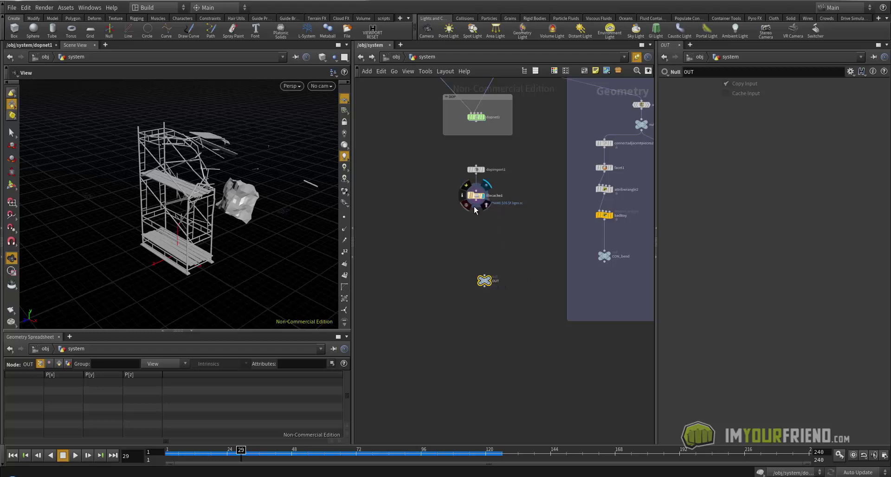
pyautogui.moveTo(482, 265); pyautogui.dragTo(477, 296)
pyautogui.click(483, 293)
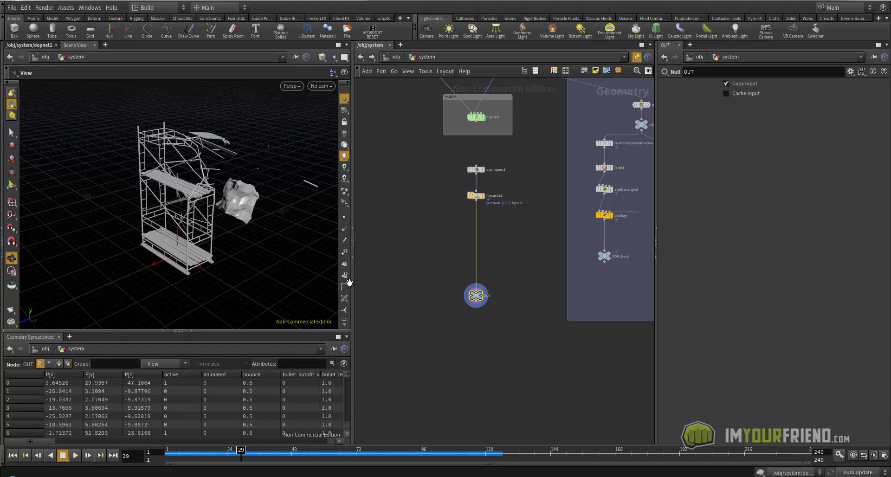
# - Play the collapse through the OUT node from frame 1 and examine the broken scaffold at frame 27
pyautogui.moveTo(181, 248); pyautogui.dragTo(194, 231)
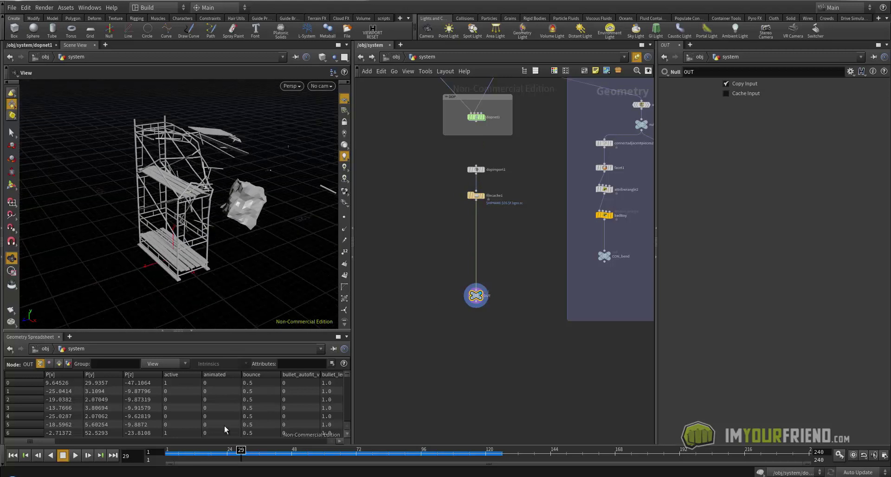
pyautogui.moveTo(187, 456); pyautogui.dragTo(168, 456)
pyautogui.moveTo(258, 242); pyautogui.dragTo(284, 189)
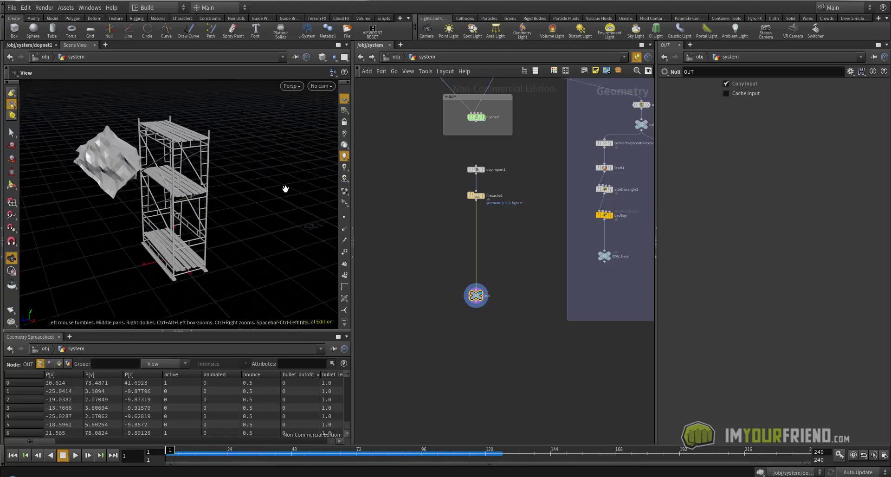
pyautogui.press('Up')
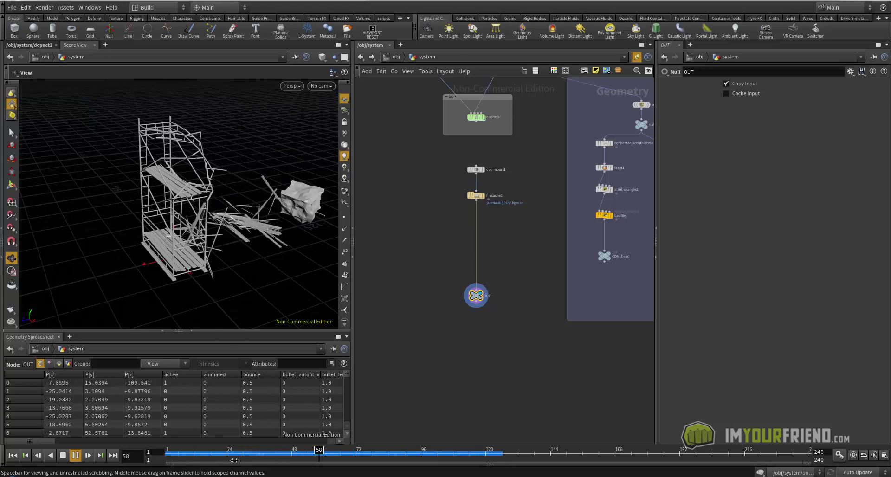
pyautogui.press('s')
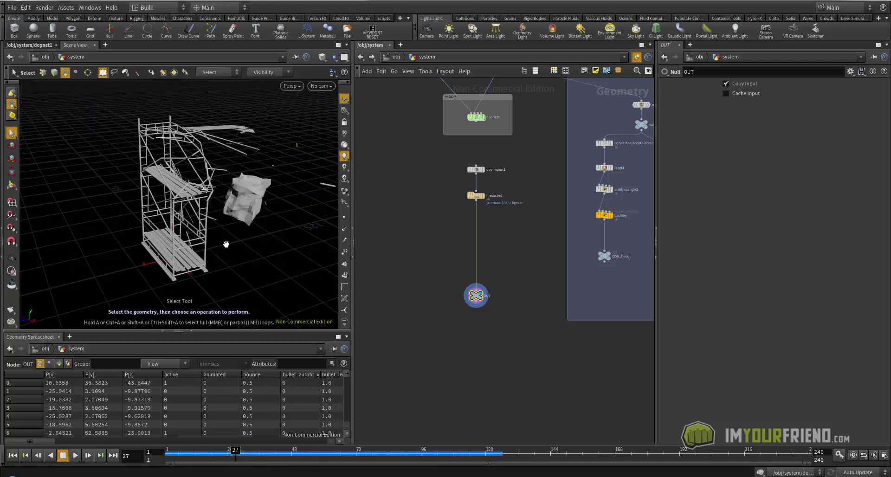
pyautogui.keyDown('alt'); pyautogui.moveTo(226, 244); pyautogui.dragTo(246, 245); pyautogui.keyUp('alt')
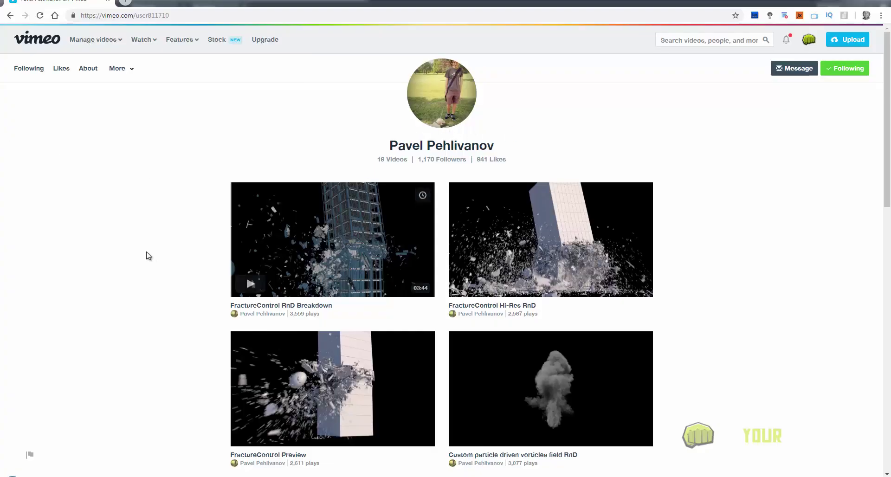
# - Browse the destruction videos on the artist's Vimeo profile, then switch back to the Houdini scene
pyautogui.scroll(-4, 163, 249)
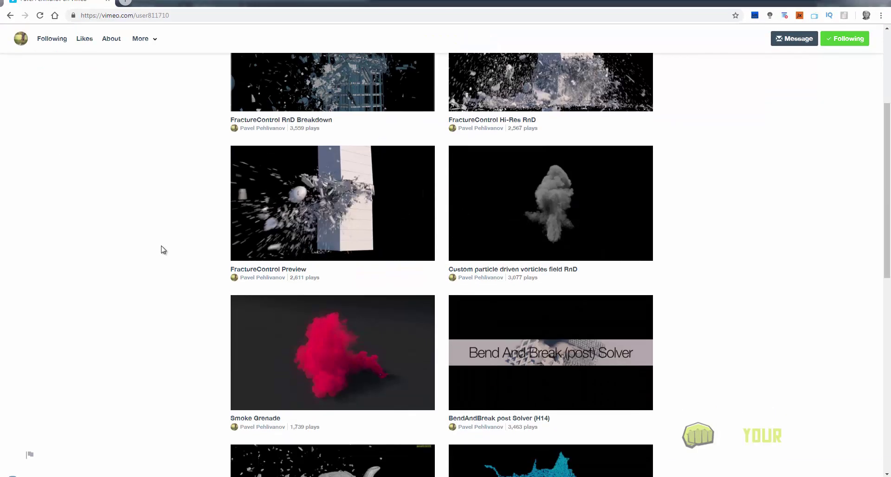
pyautogui.scroll(4, 163, 249)
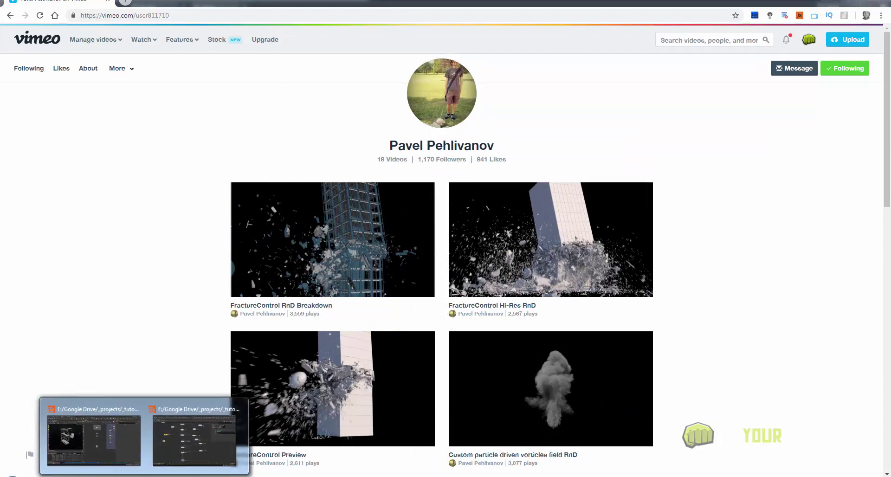
pyautogui.click(116, 455)
# - Examine the midpoint-position VEX code in the badBoy attribute wrangle of the constraint setup
pyautogui.doubleClick(485, 123)
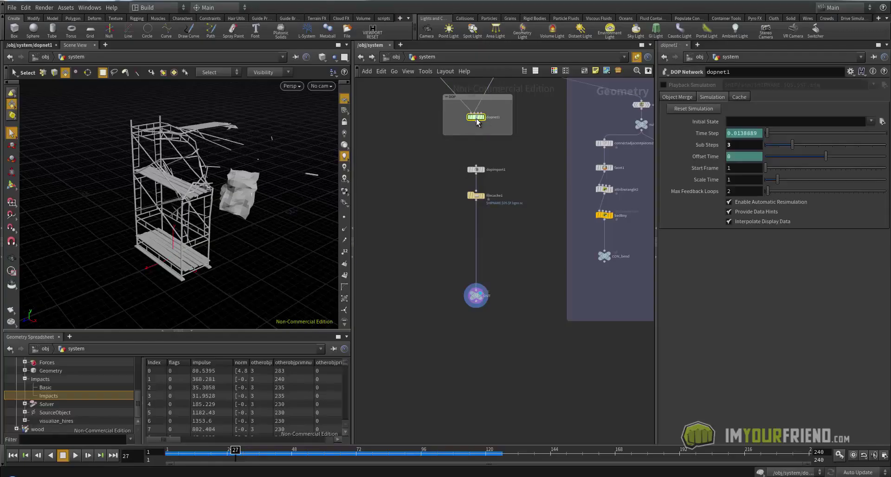
pyautogui.click(427, 57)
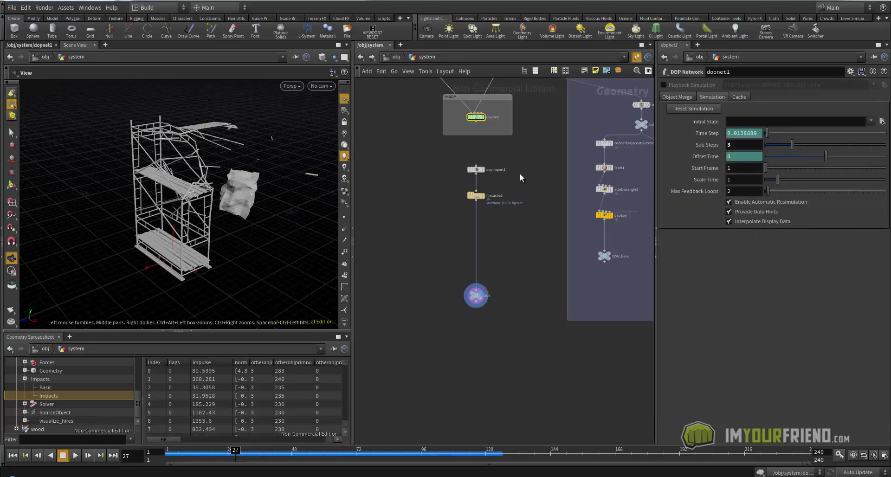
pyautogui.moveTo(806, 217); pyautogui.dragTo(730, 153)
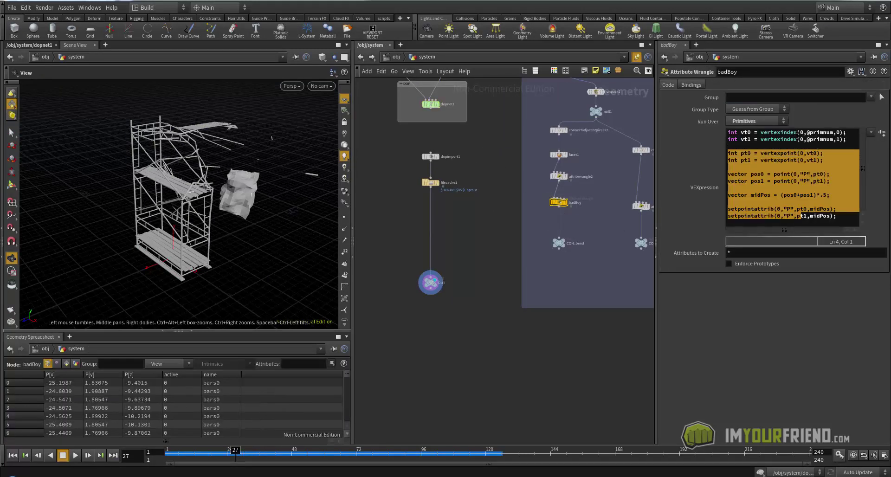
pyautogui.click(794, 133)
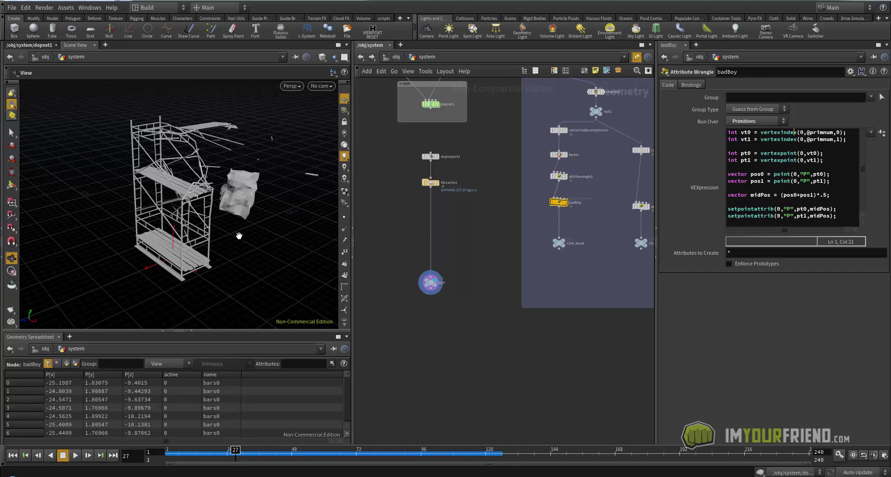
# - Replay the cached collapse from frame 1 and orbit around both sides to review the rock impact and bent scaffold
pyautogui.moveTo(239, 236); pyautogui.dragTo(230, 234)
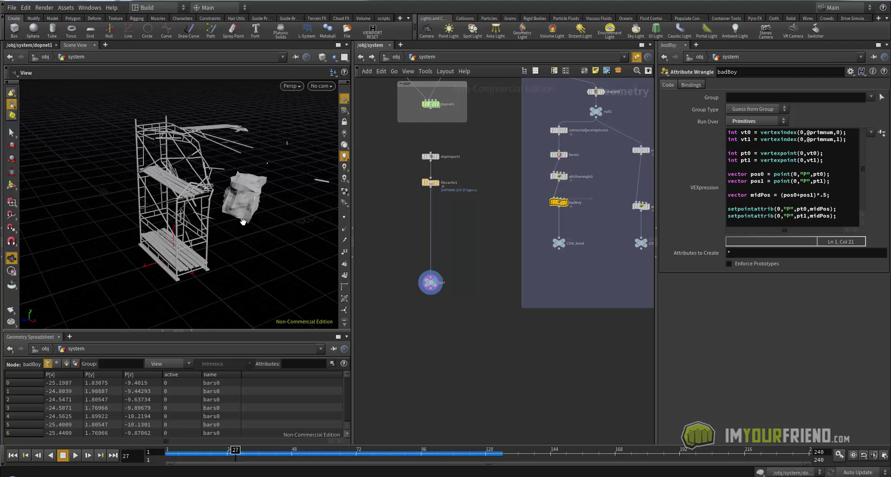
pyautogui.moveTo(248, 224); pyautogui.dragTo(278, 228)
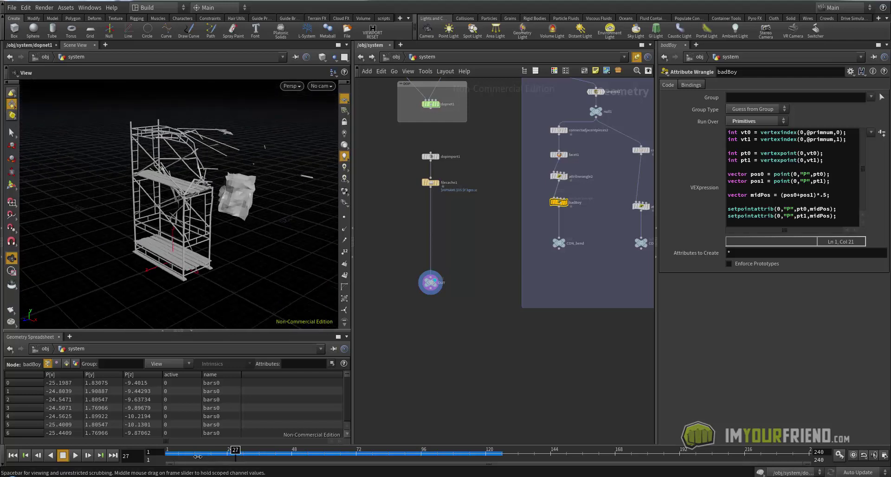
pyautogui.moveTo(200, 455); pyautogui.dragTo(158, 441)
pyautogui.press('Up')
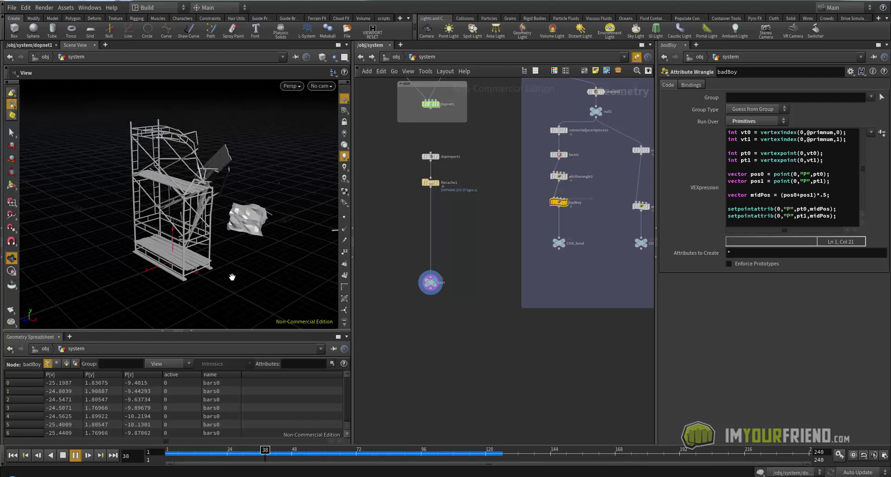
pyautogui.click(194, 456)
pyautogui.moveTo(219, 303); pyautogui.dragTo(43, 293)
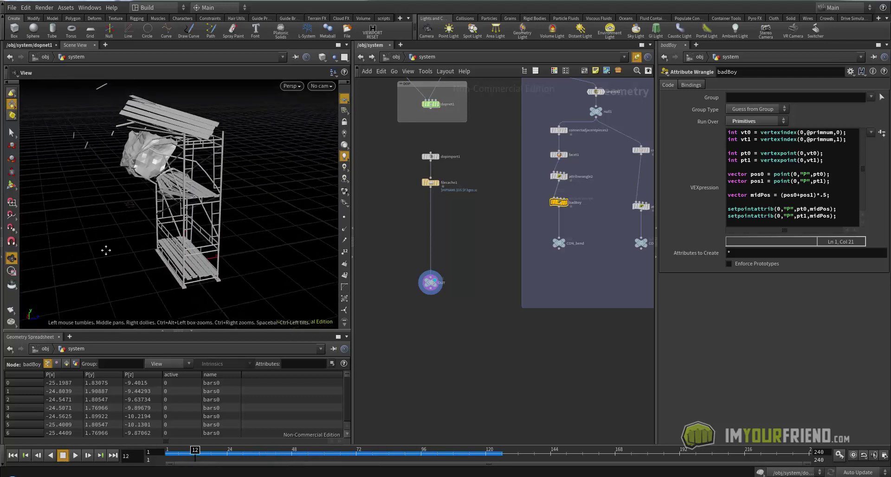
pyautogui.moveTo(105, 253); pyautogui.dragTo(167, 239)
pyautogui.press('Up')
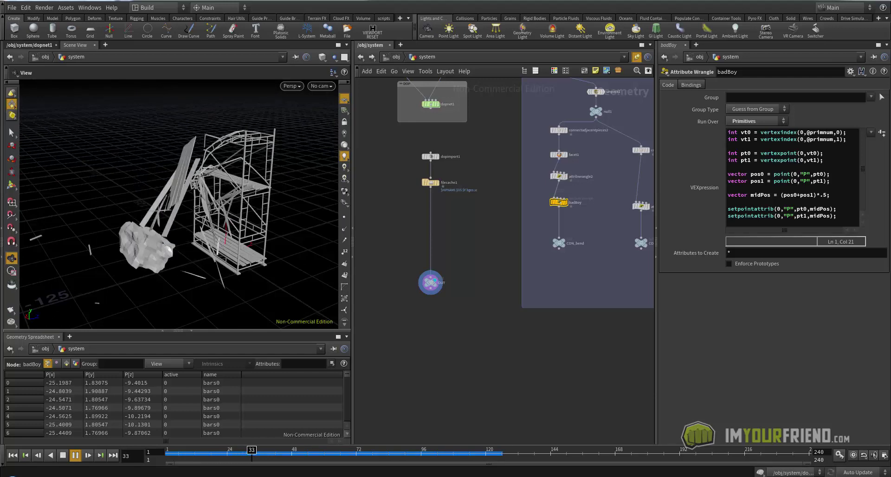
pyautogui.moveTo(167, 251); pyautogui.dragTo(305, 195)
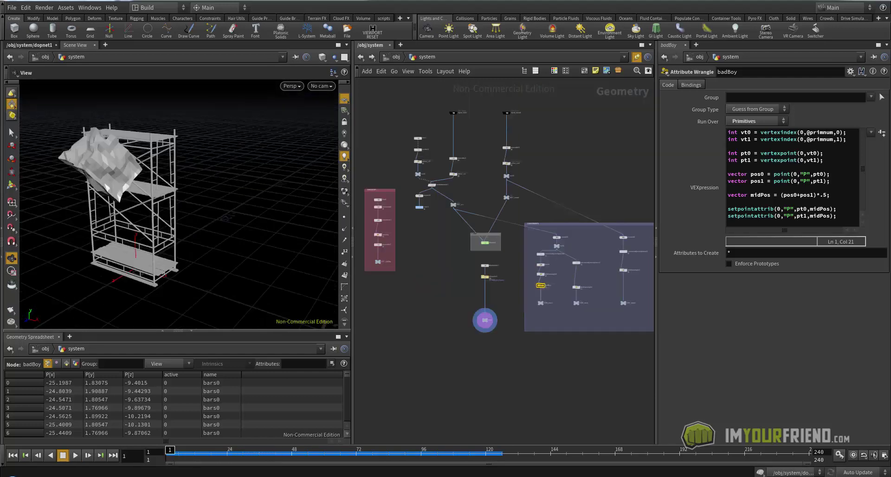